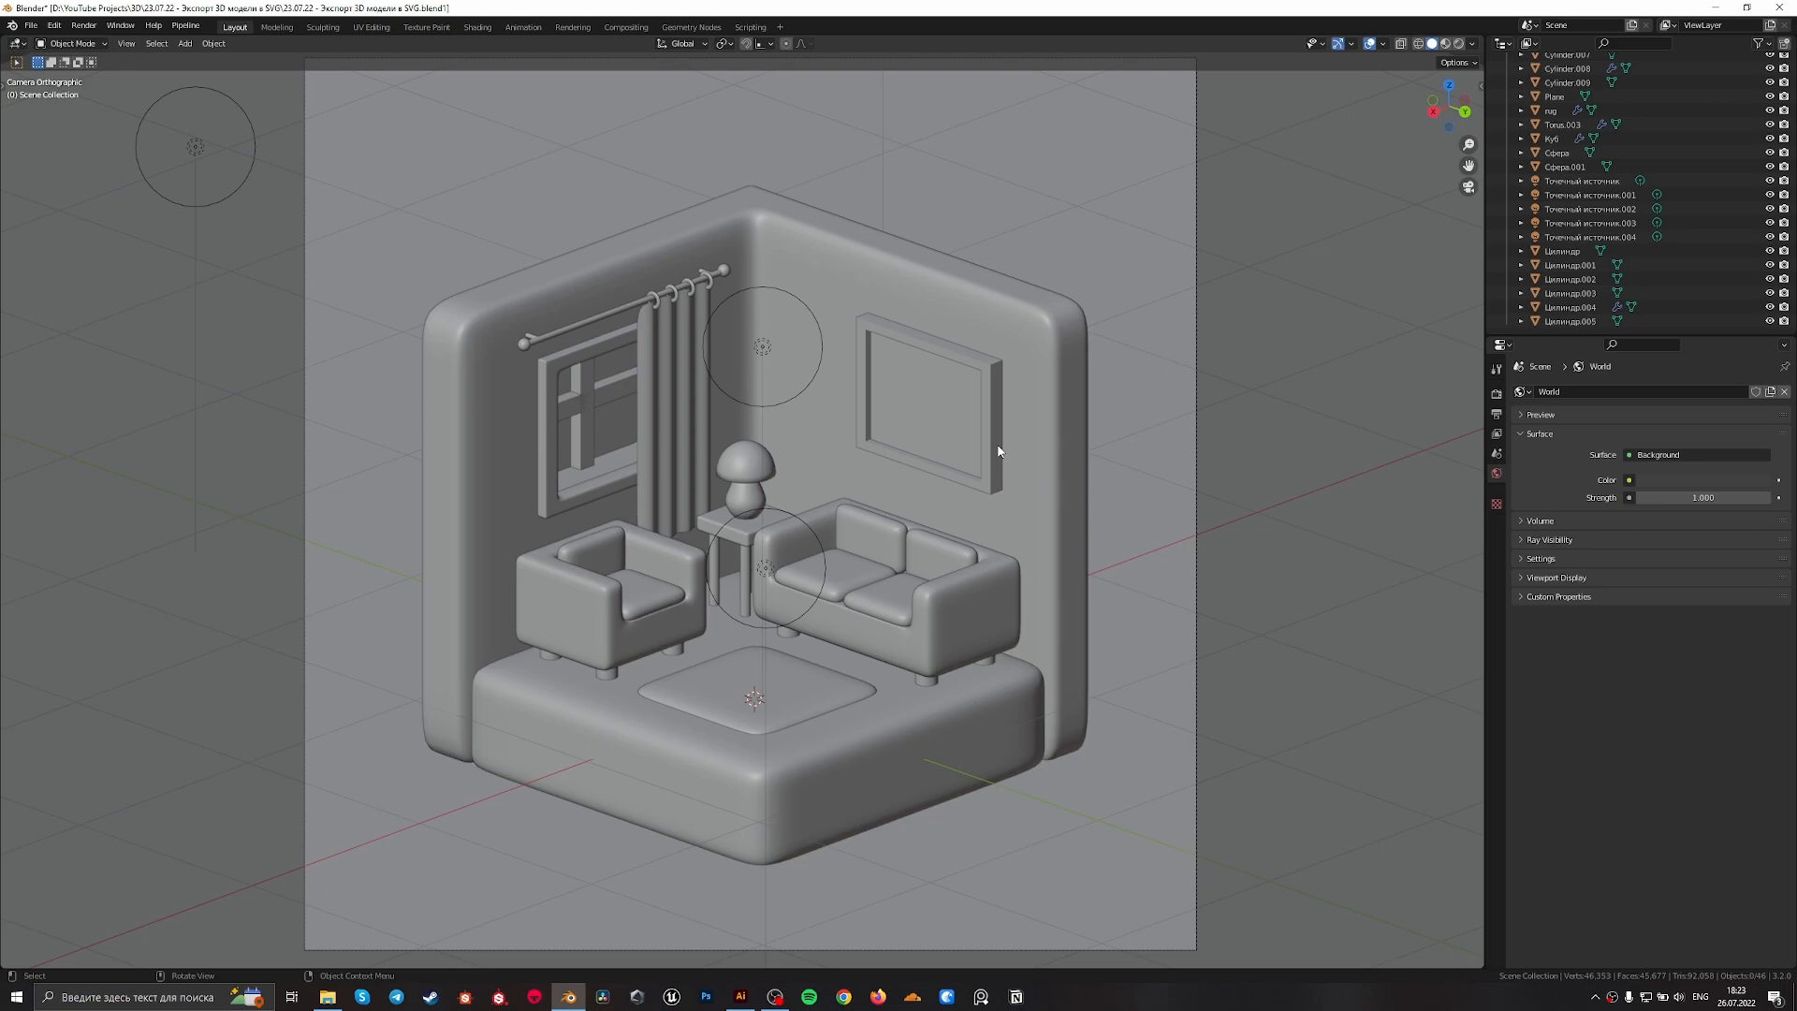
scroll(940, 475, down, 2)
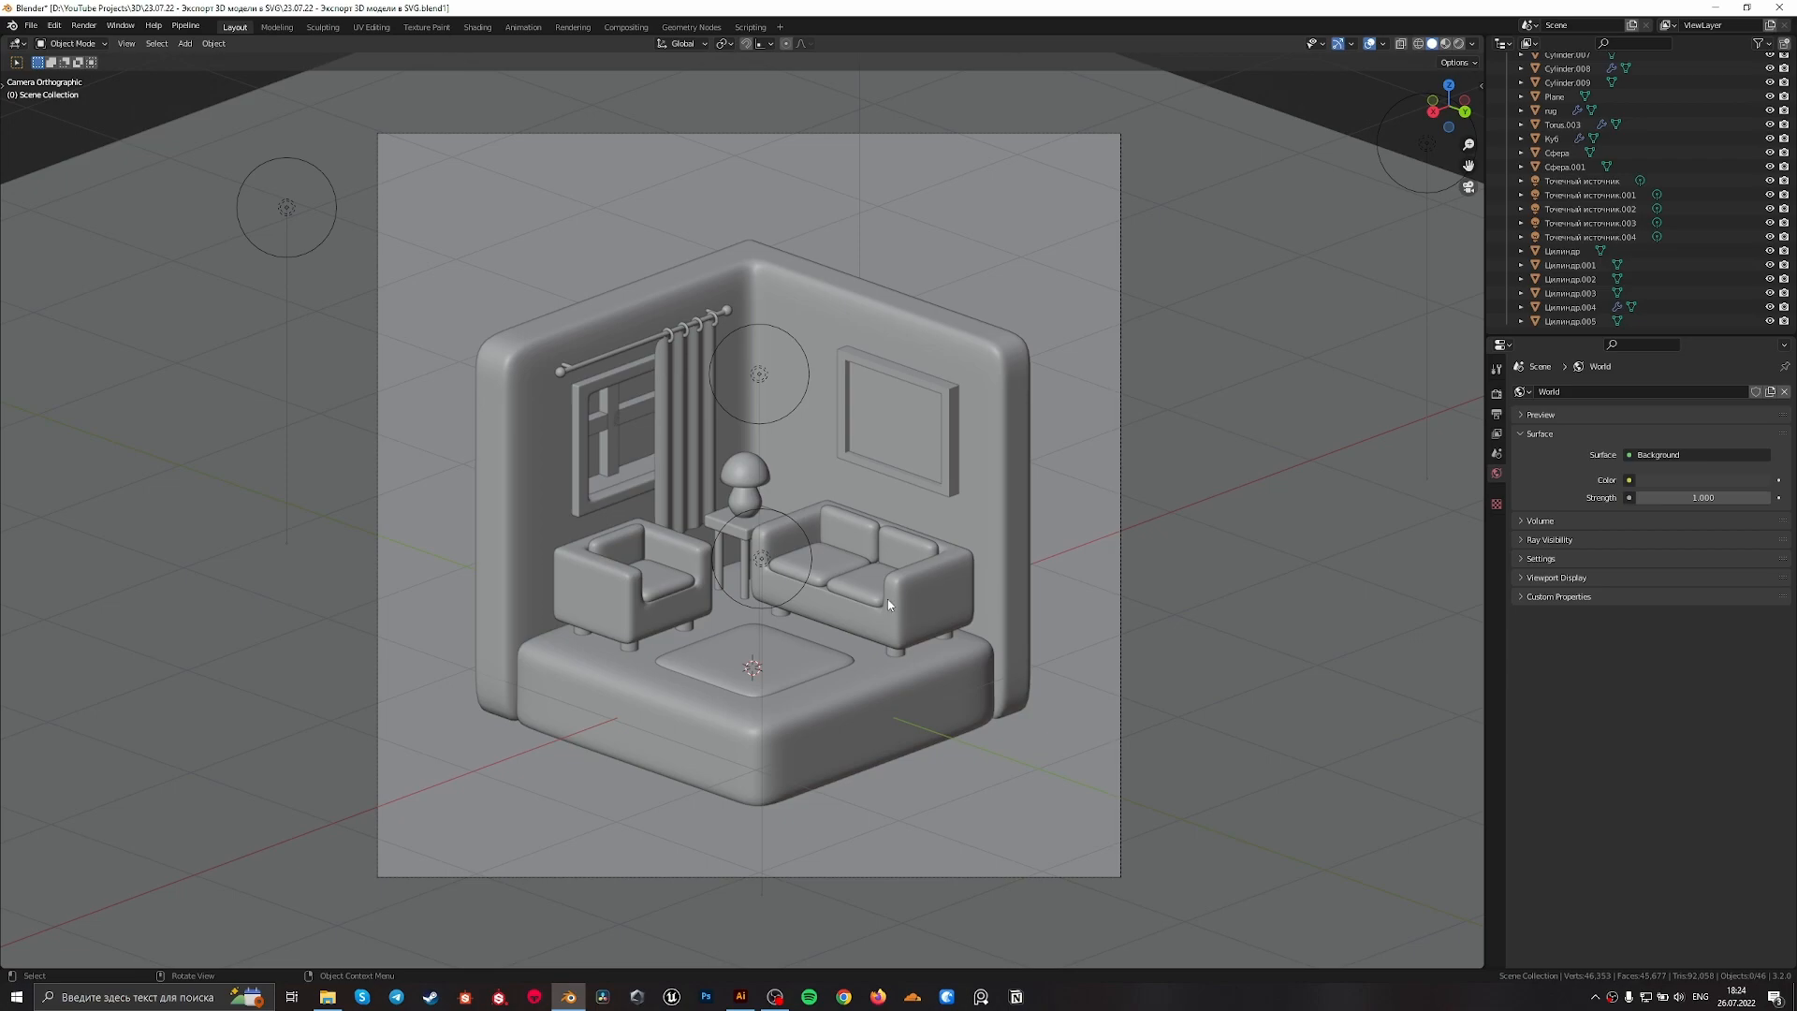
scroll(887, 599, up, 2)
scroll(887, 599, down, 3)
scroll(789, 491, up, 3)
scroll(789, 490, down, 5)
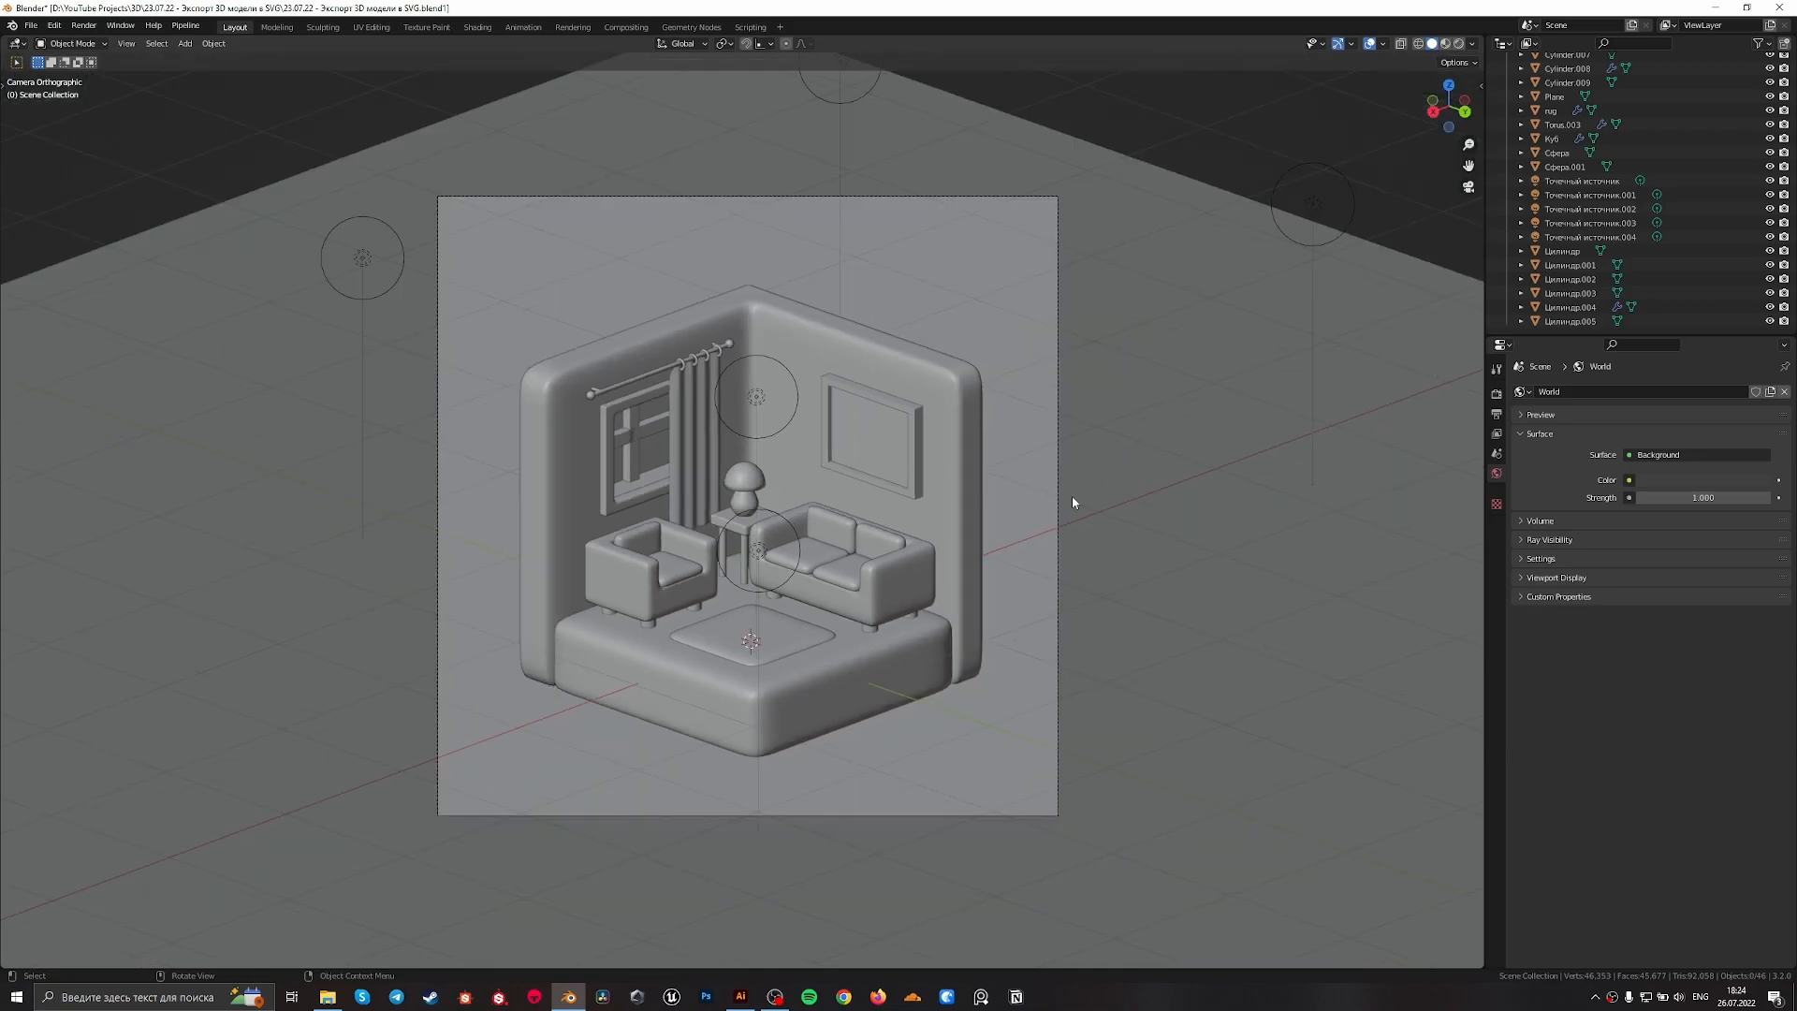
Preview the room scene through the camera in rendered shading and return to solid shading
scroll(824, 654, up, 2)
key(z)
click(828, 599)
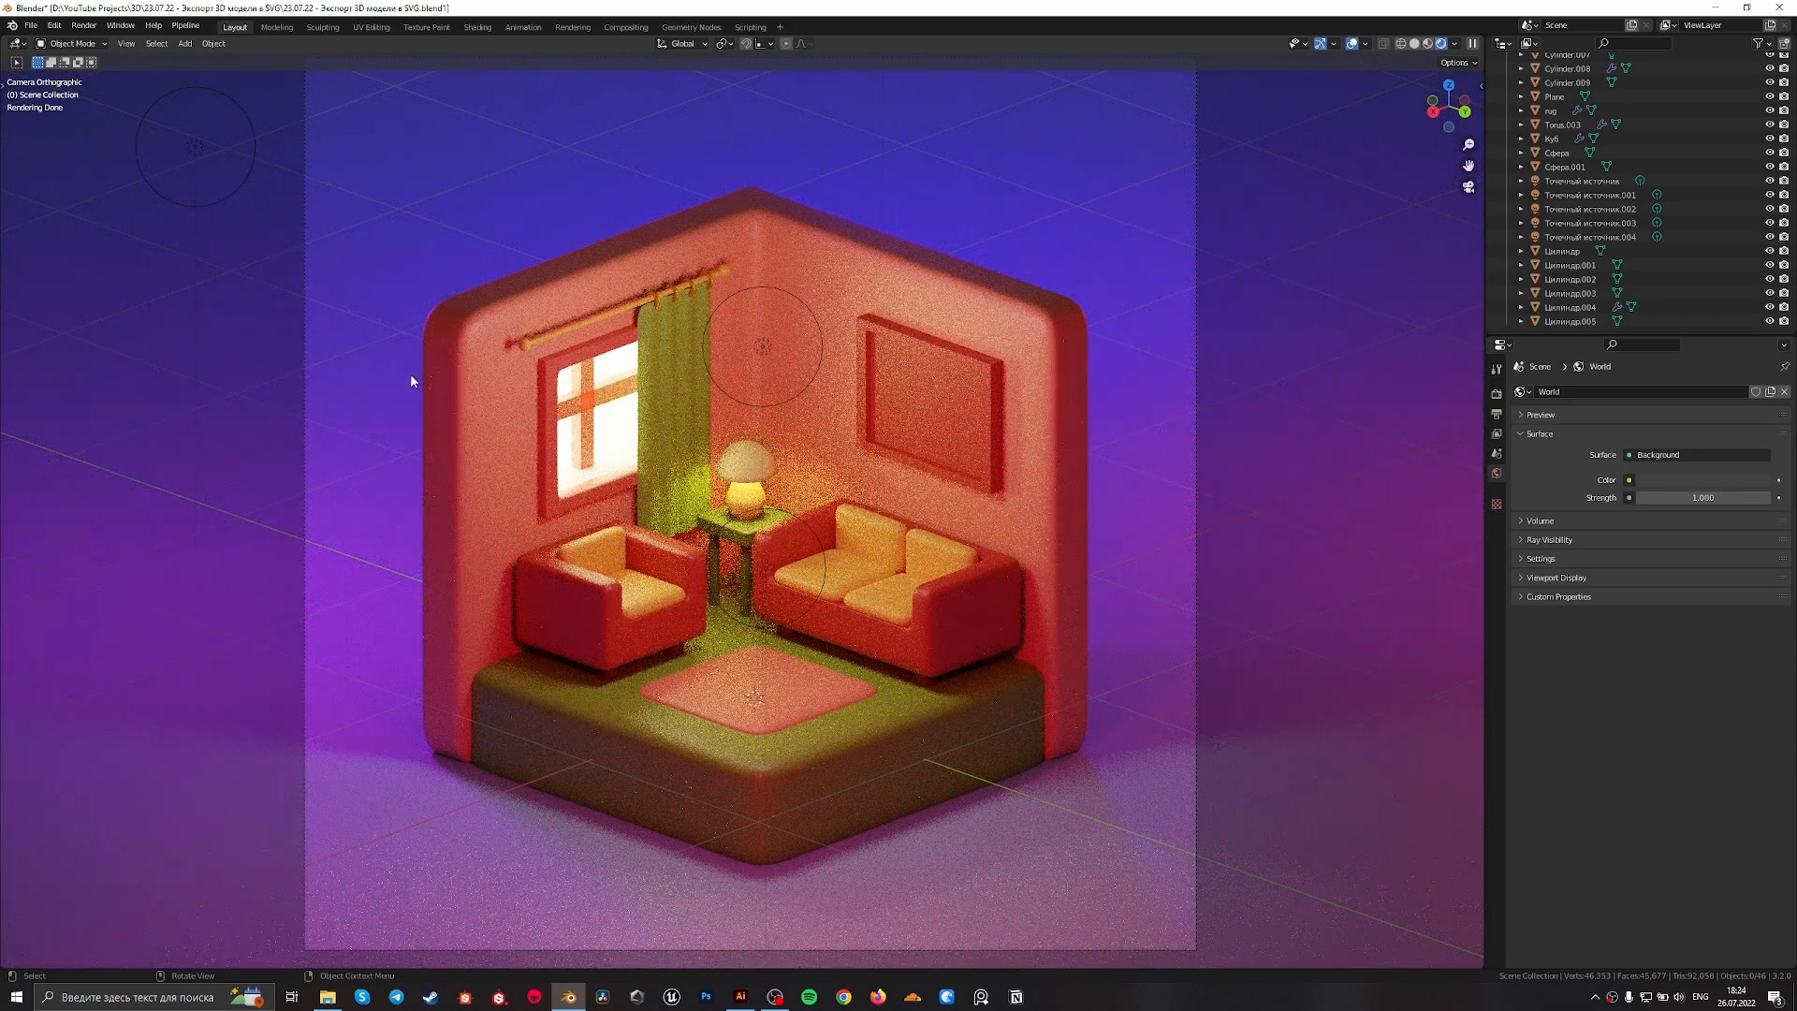
scroll(749, 758, down, 3)
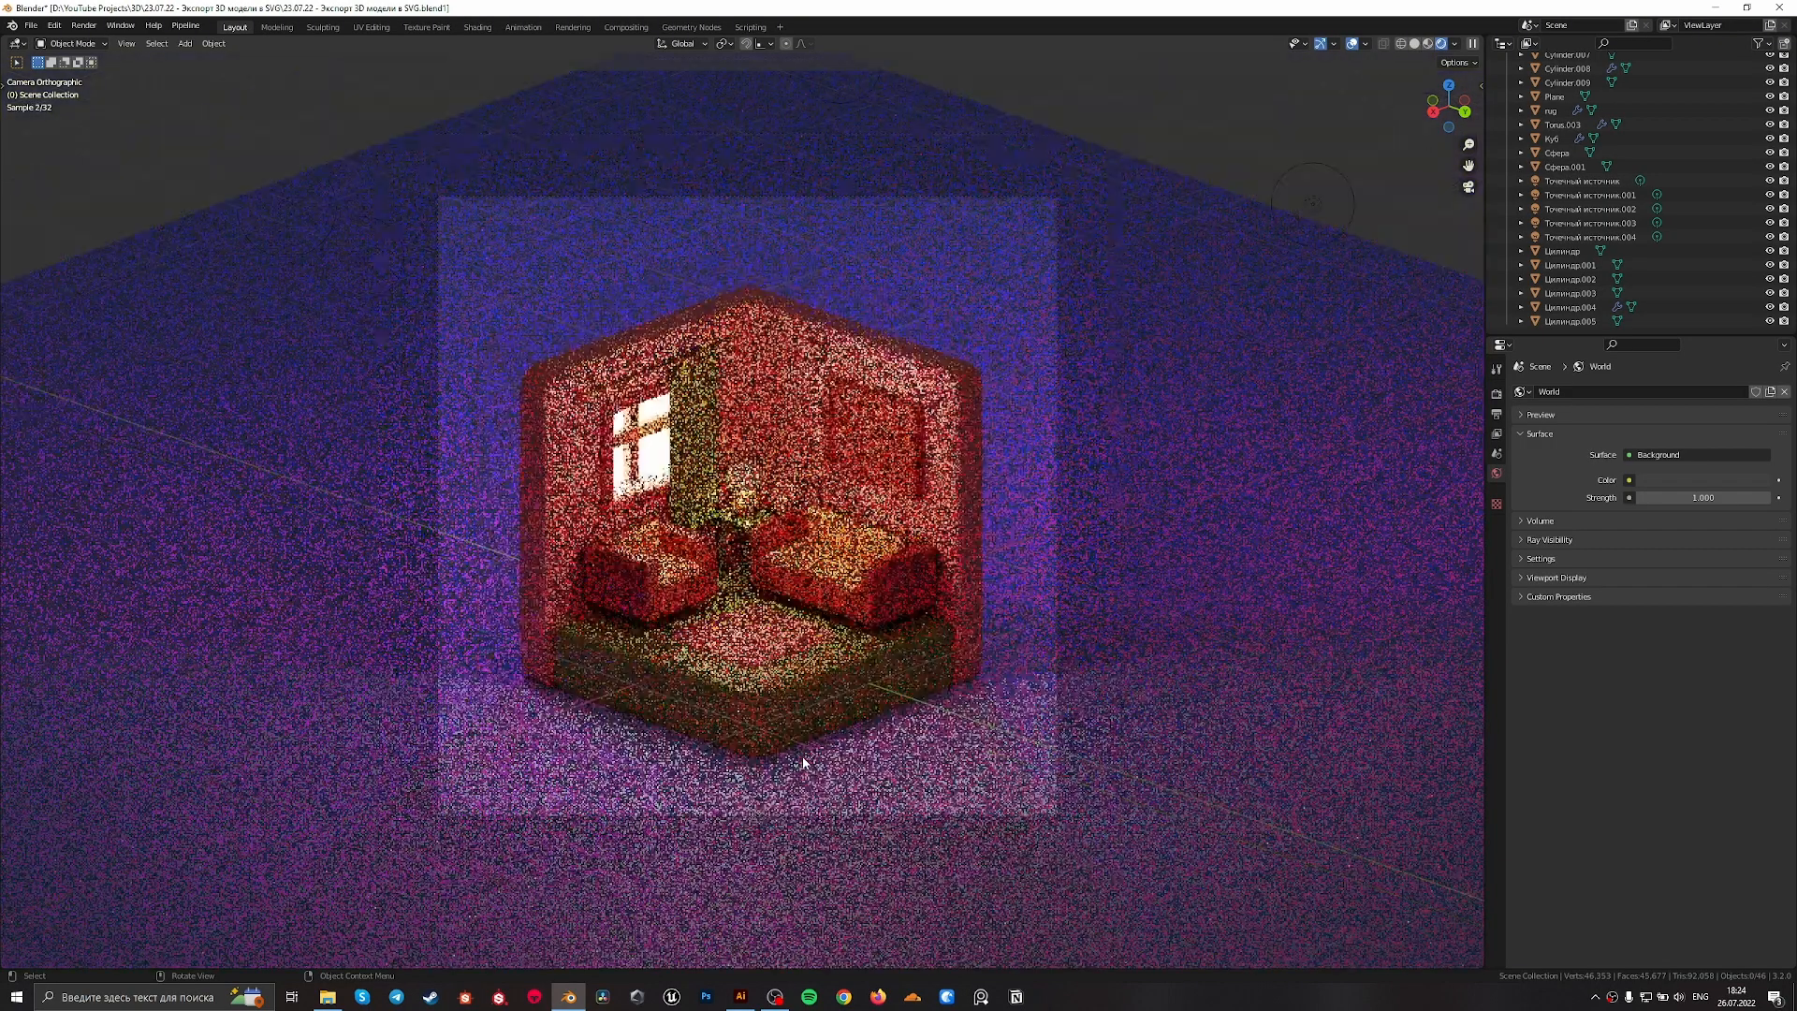
scroll(823, 691, up, 4)
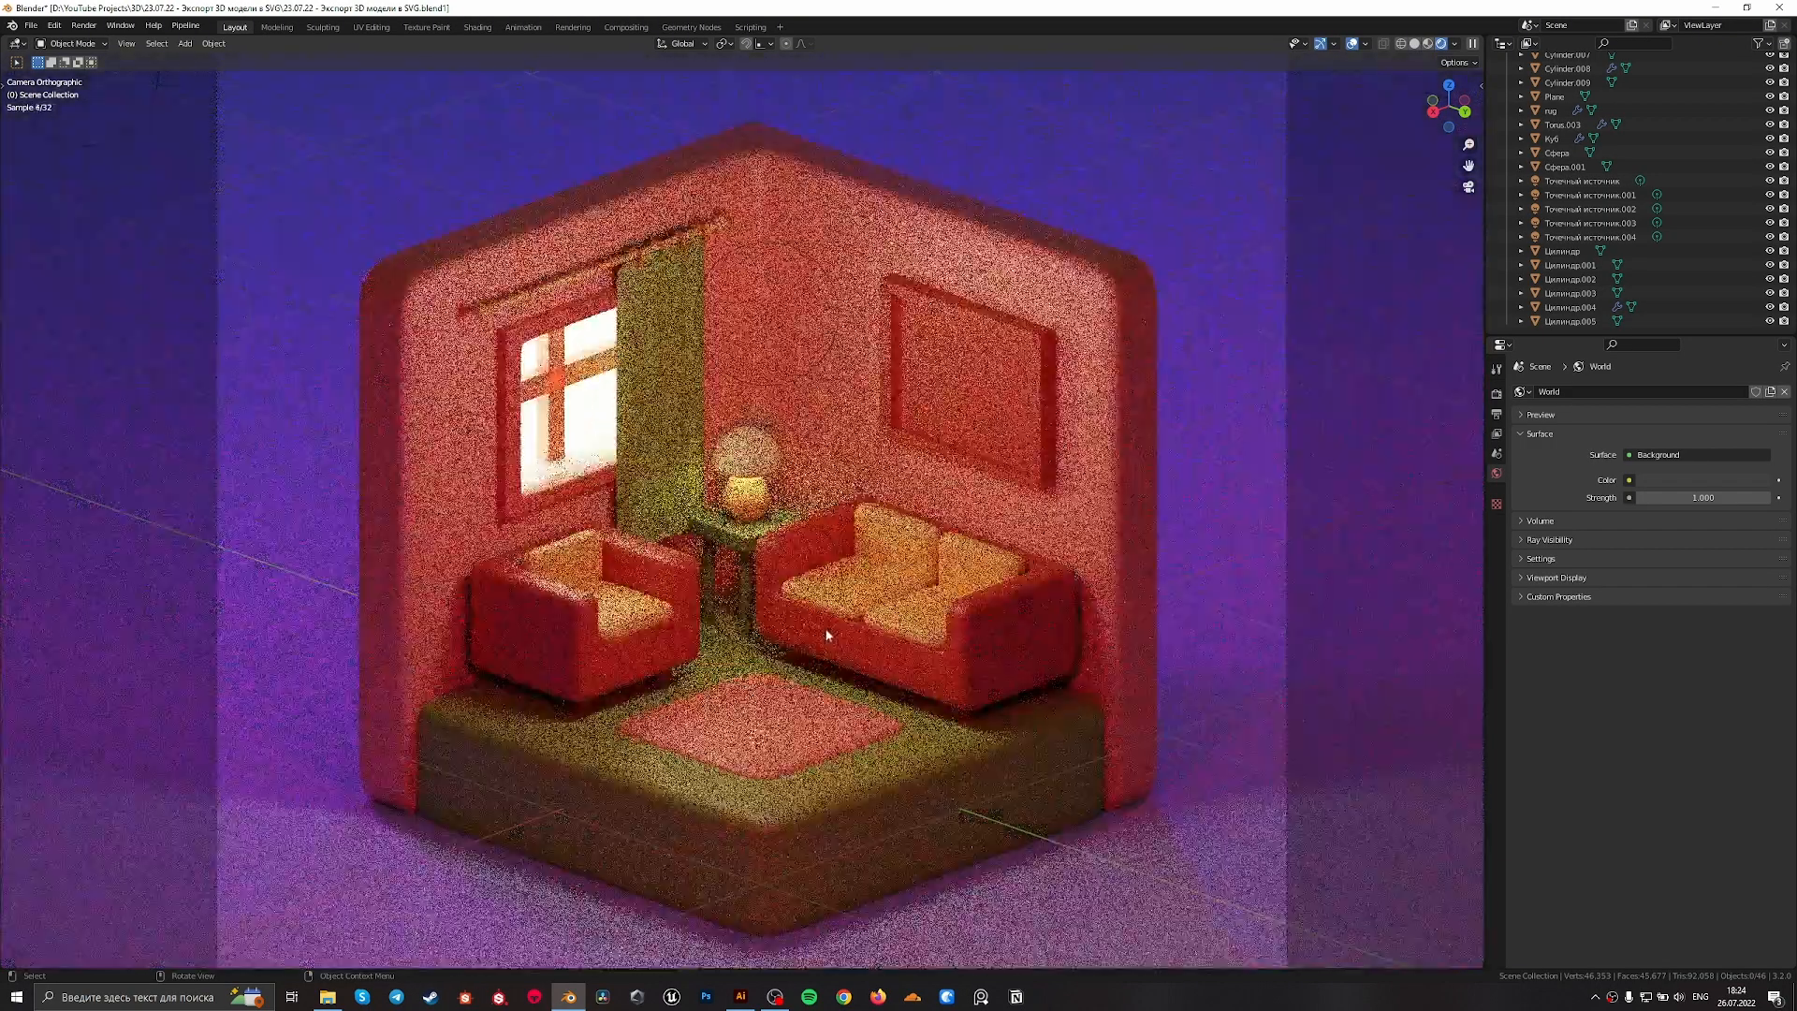
scroll(799, 598, down, 3)
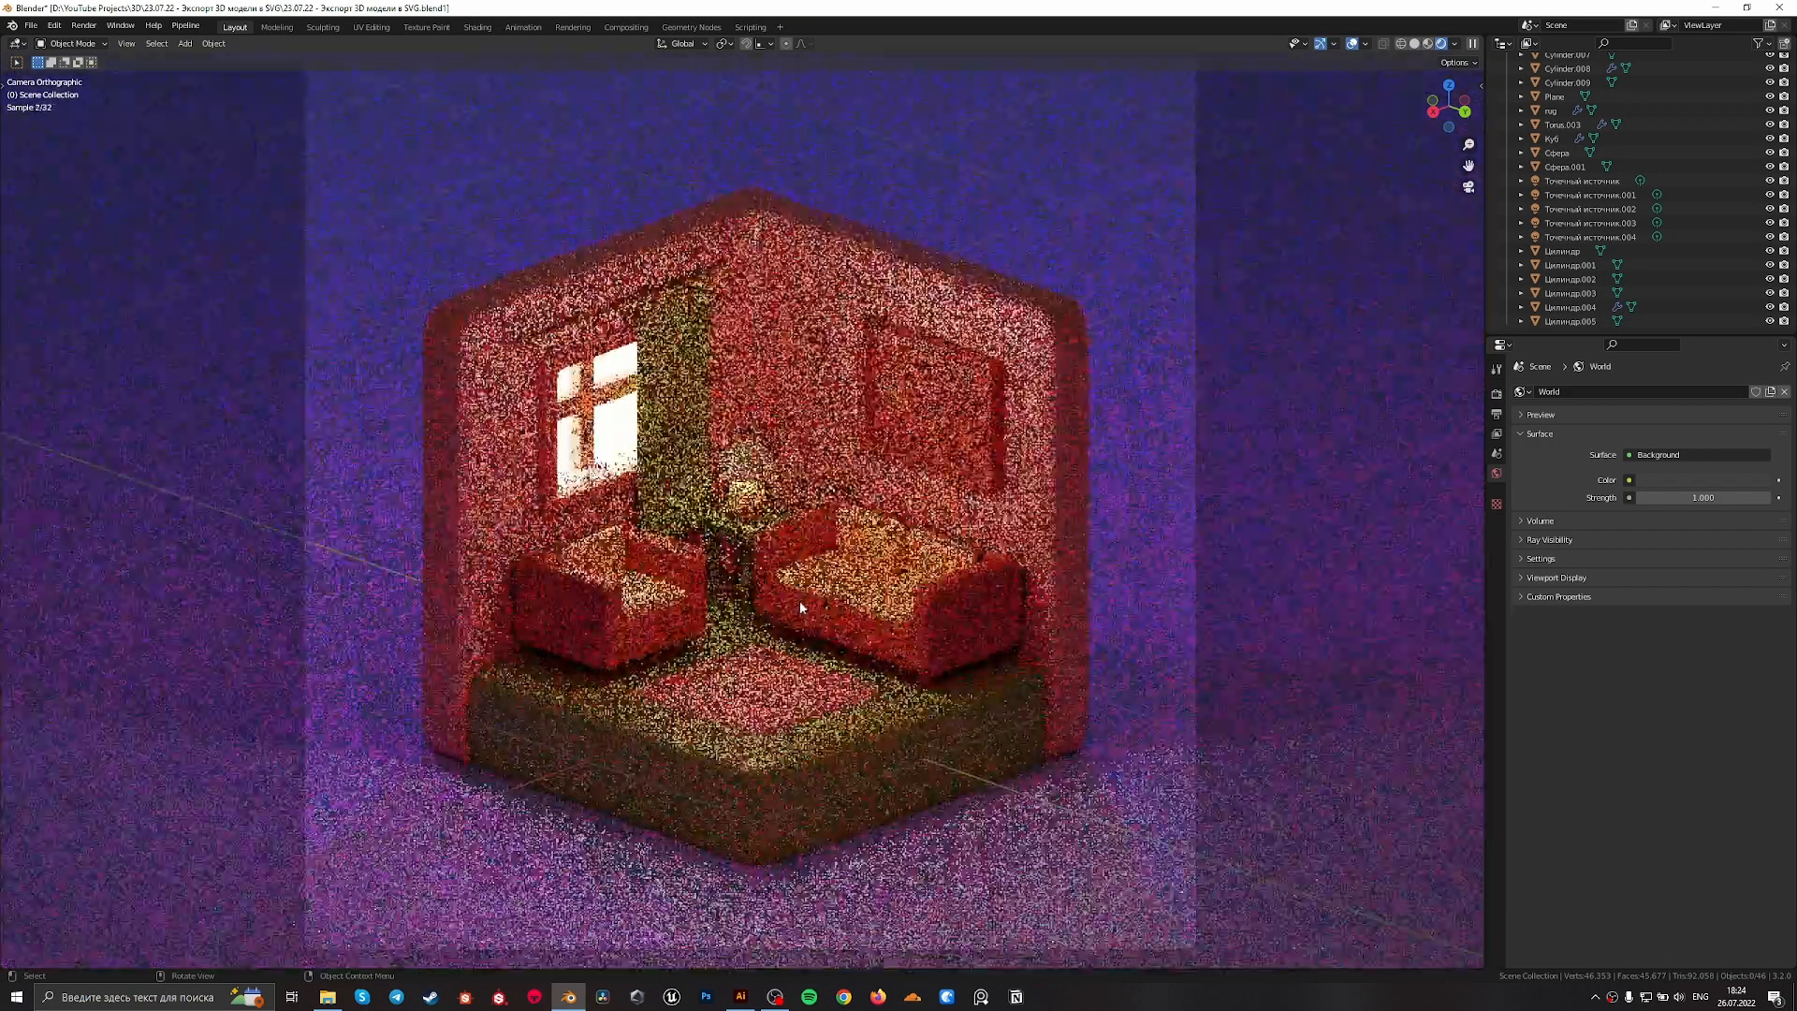
key(z)
click(1045, 670)
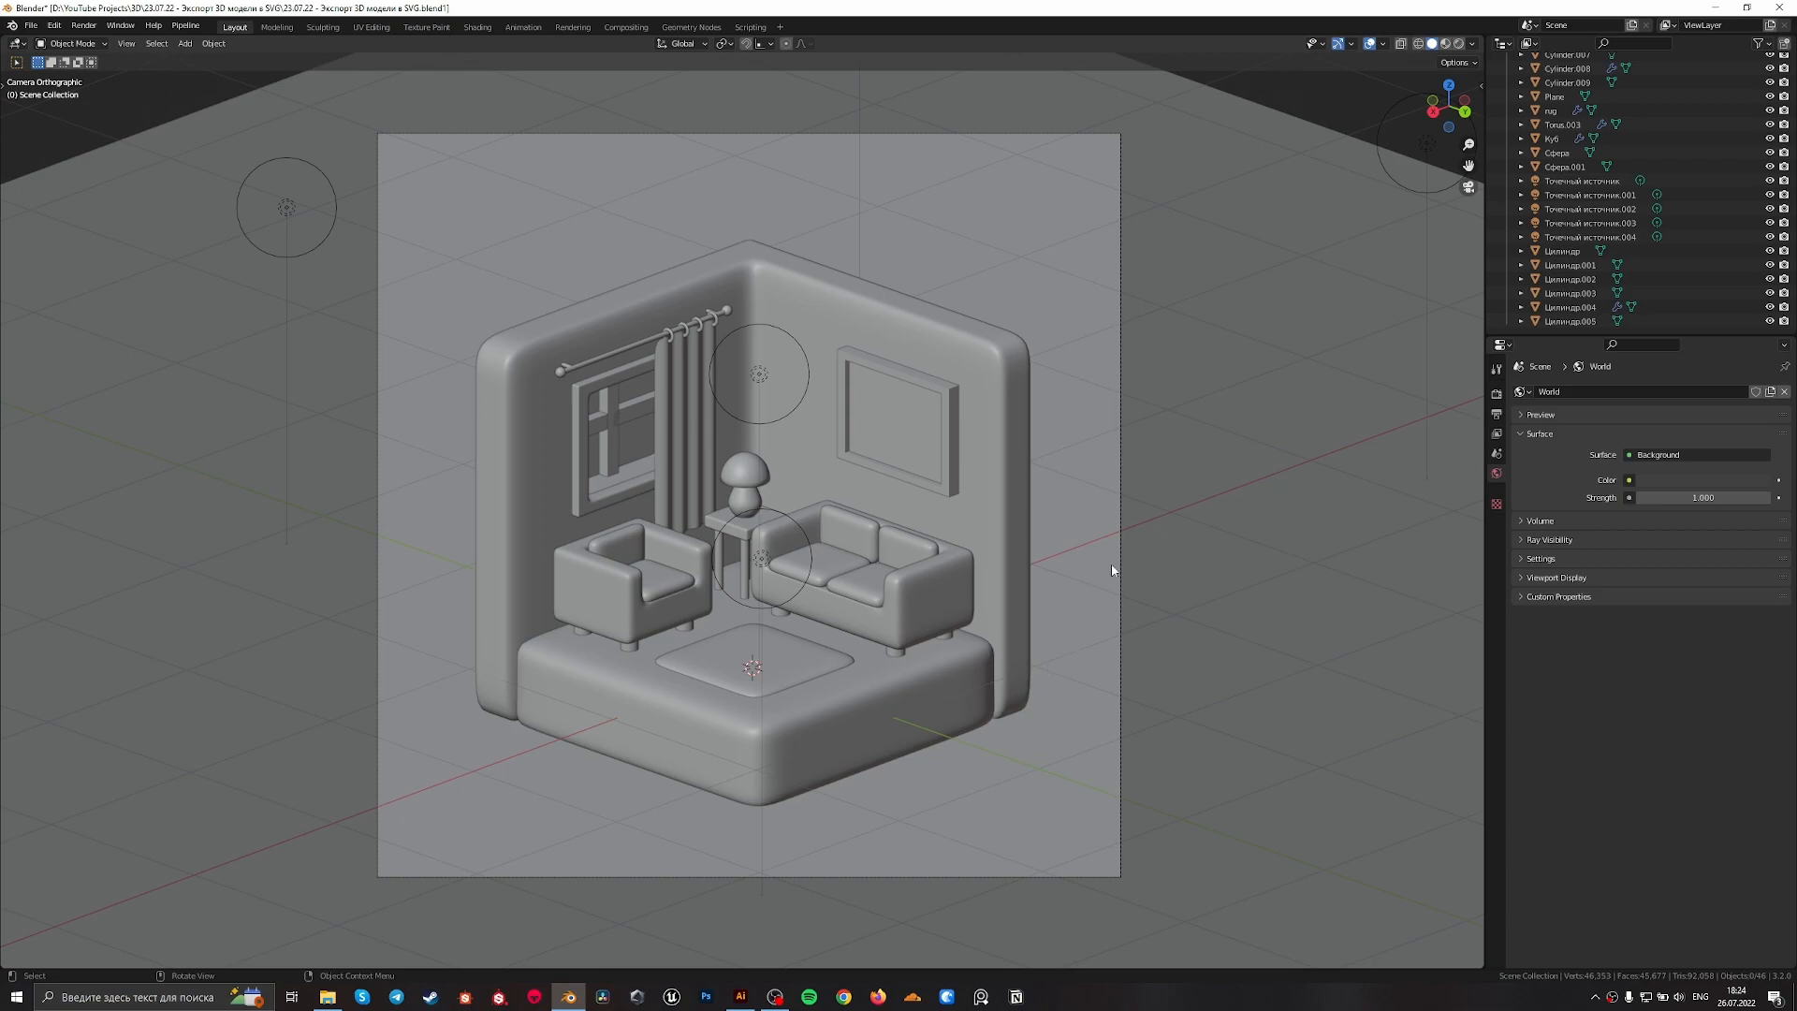
Leave the camera view and box-select the whole room with its furniture, using X-ray display to catch hidden objects
middle_drag(1115, 571, 801, 597)
scroll(801, 597, down, 13)
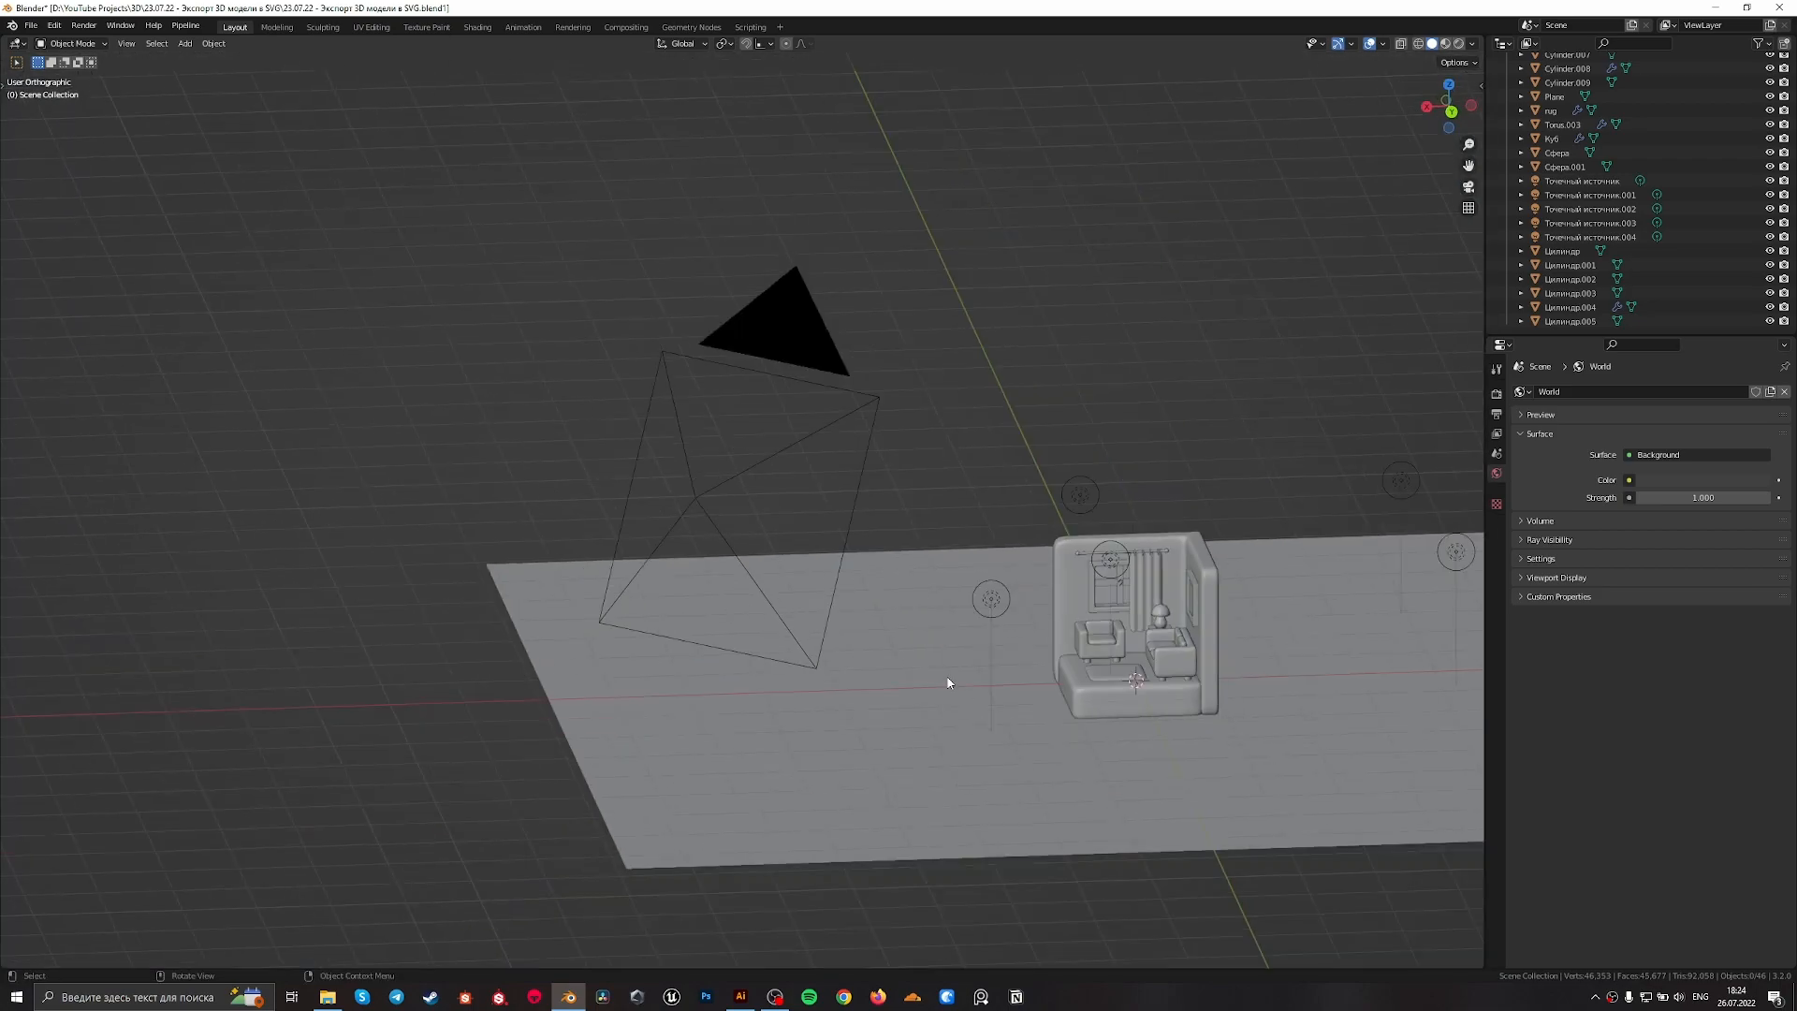
click(1109, 575)
key(KP_Decimal)
scroll(1096, 569, down, 4)
middle_drag(1095, 569, 1006, 722)
middle_drag(914, 875, 917, 830)
drag(917, 850, 679, 441)
middle_drag(769, 538, 783, 608)
key(alt+z)
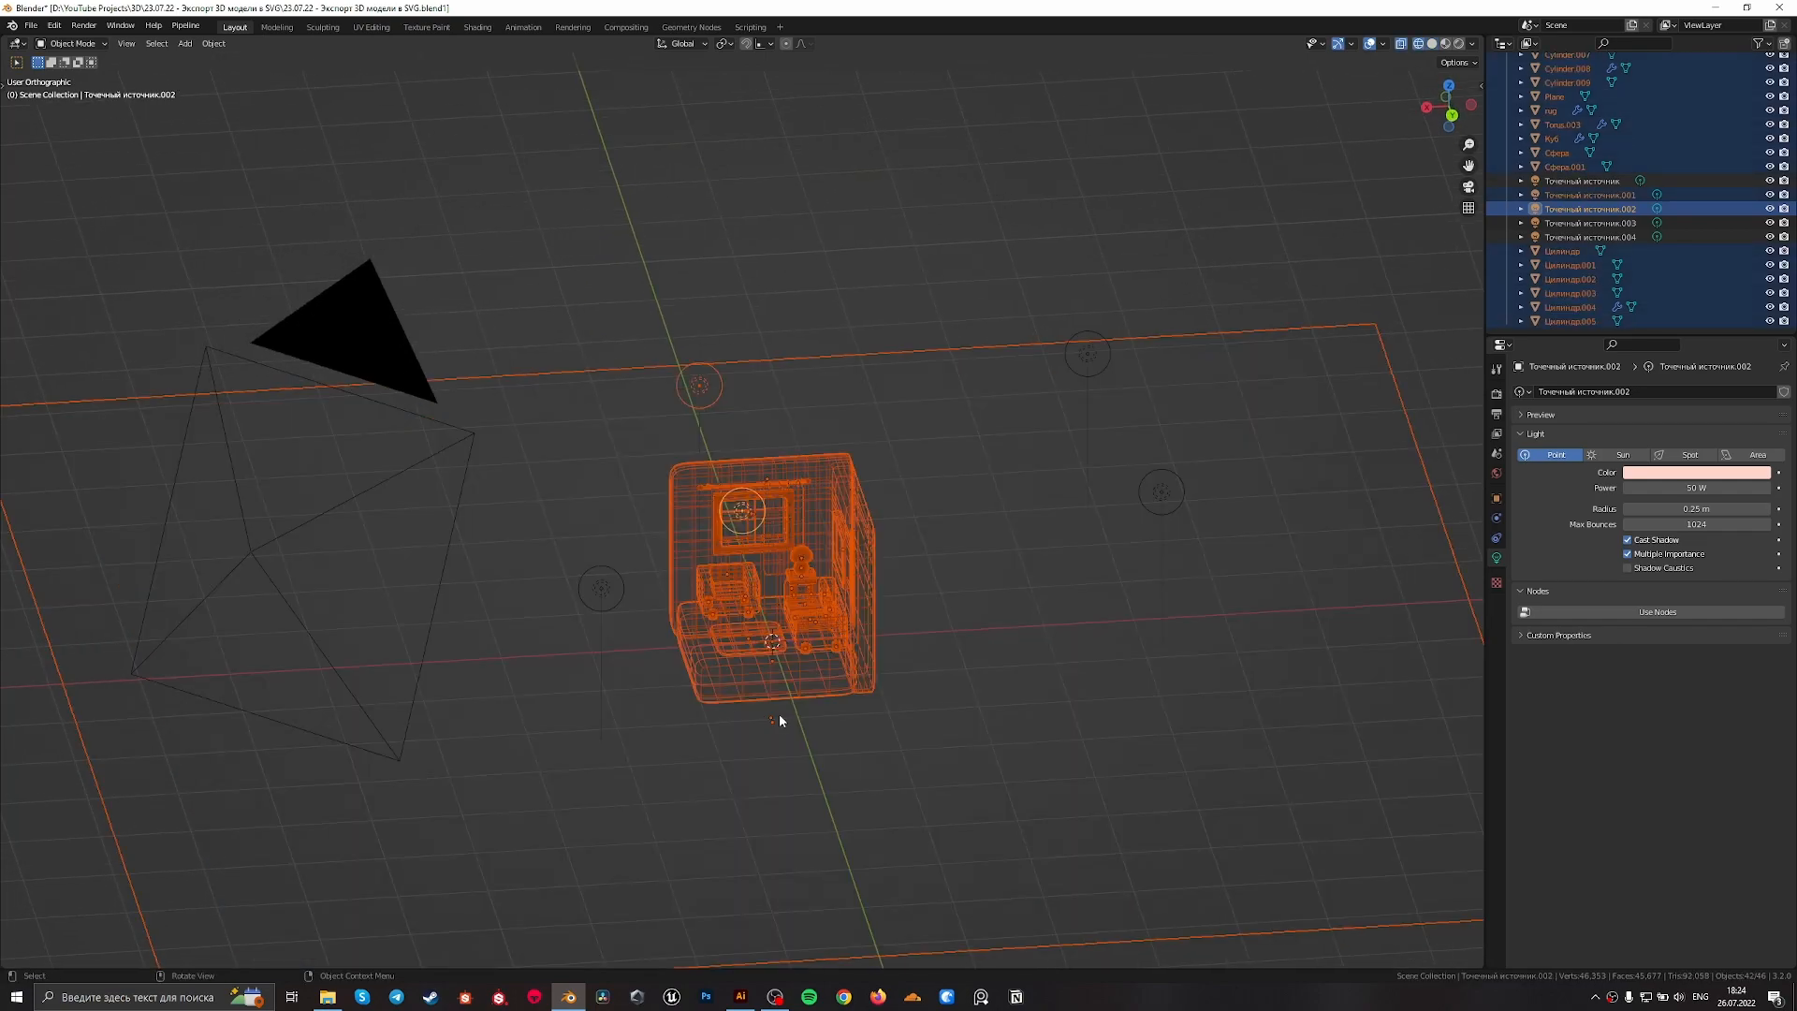
middle_drag(774, 721, 754, 702)
key(alt+z)
Switch to perspective view and deselect the floor plane and the point lights, keeping only the room objects selected
key(KP_5)
middle_drag(967, 716, 1104, 481)
middle_drag(740, 510, 629, 488)
ctrl+drag(688, 545, 778, 460)
scroll(807, 605, down, 4)
key(g)
middle_drag(807, 604, 970, 545)
click(986, 607)
scroll(922, 623, up, 4)
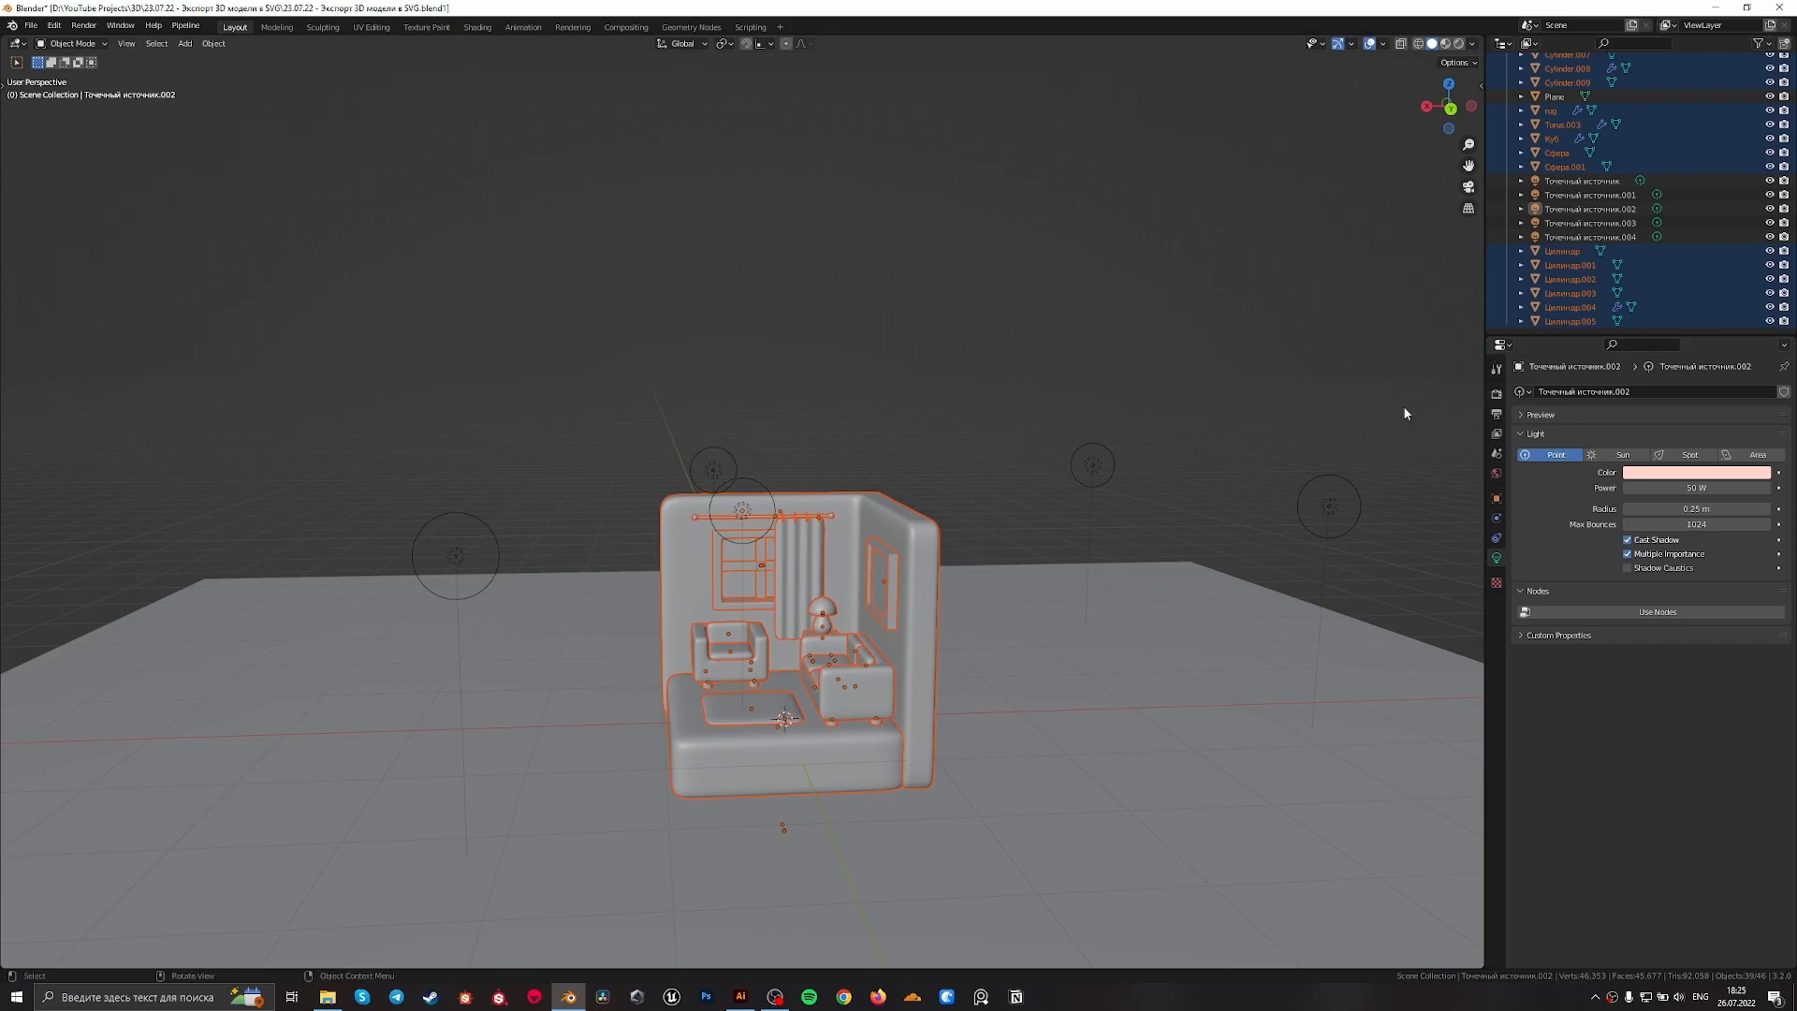
Open the Screencast Keys settings in the sidebar and enable the on-screen key display
key(n)
click(1476, 289)
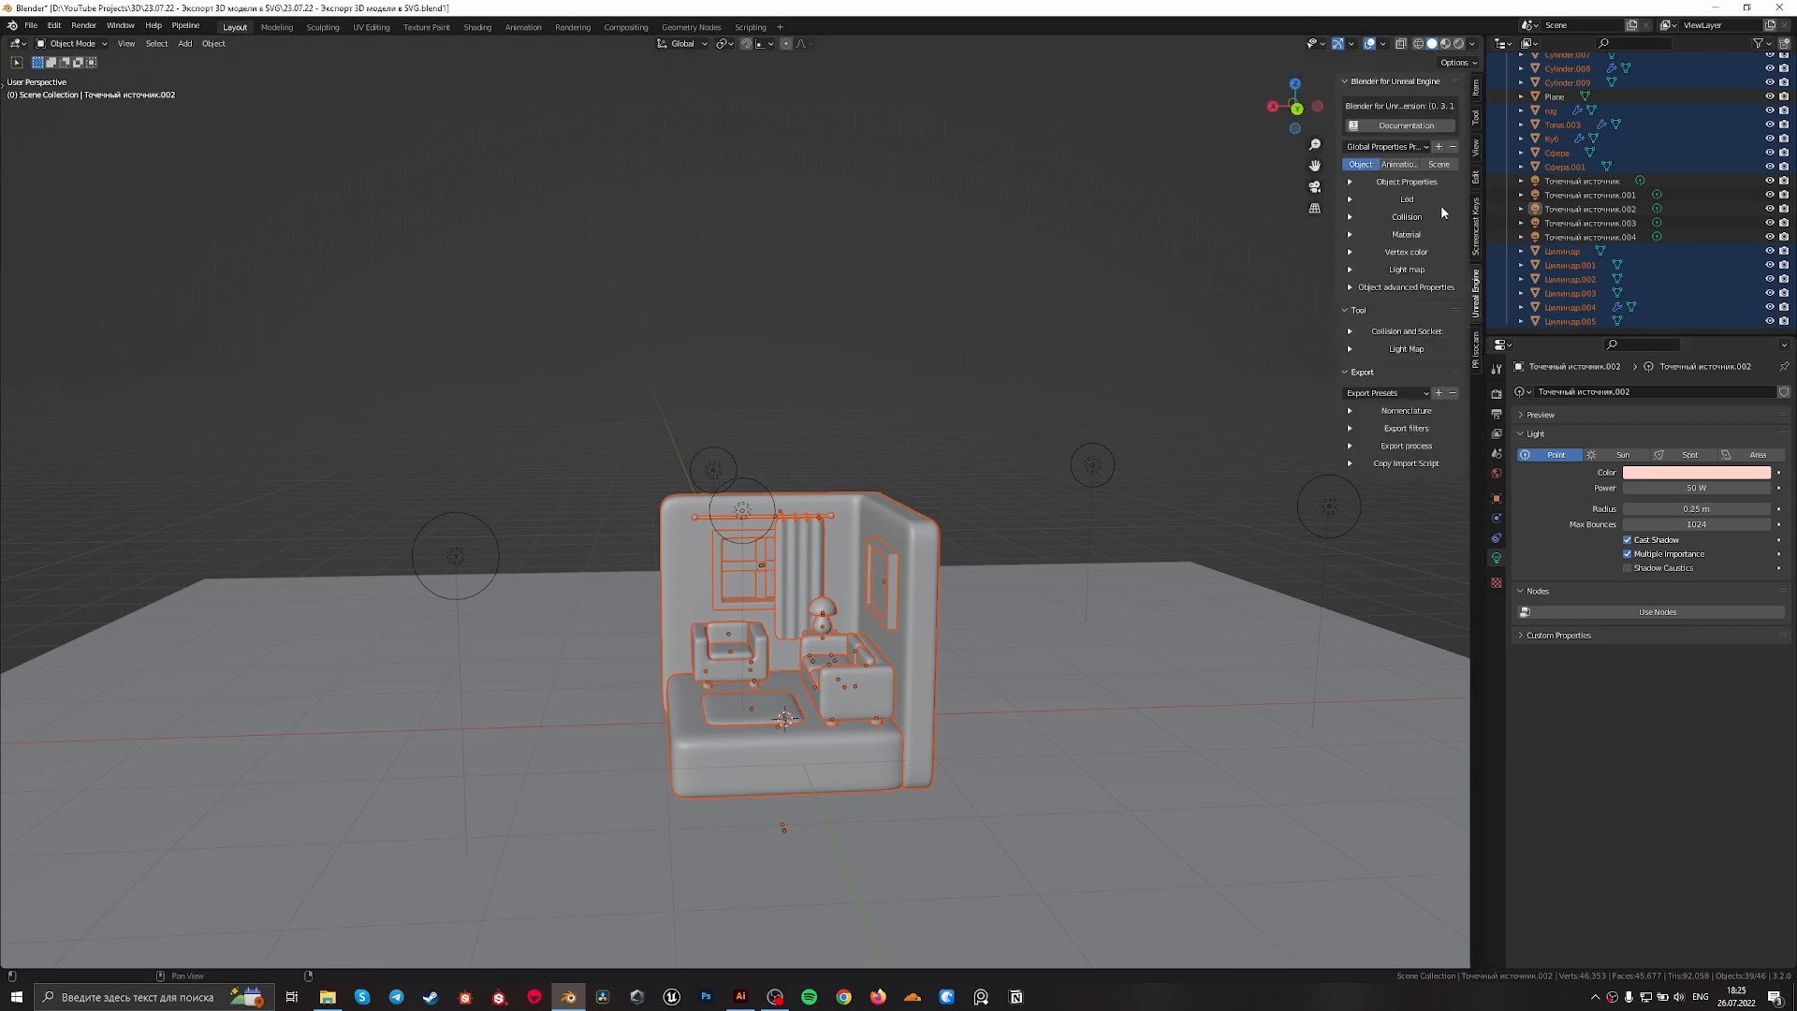
click(1477, 234)
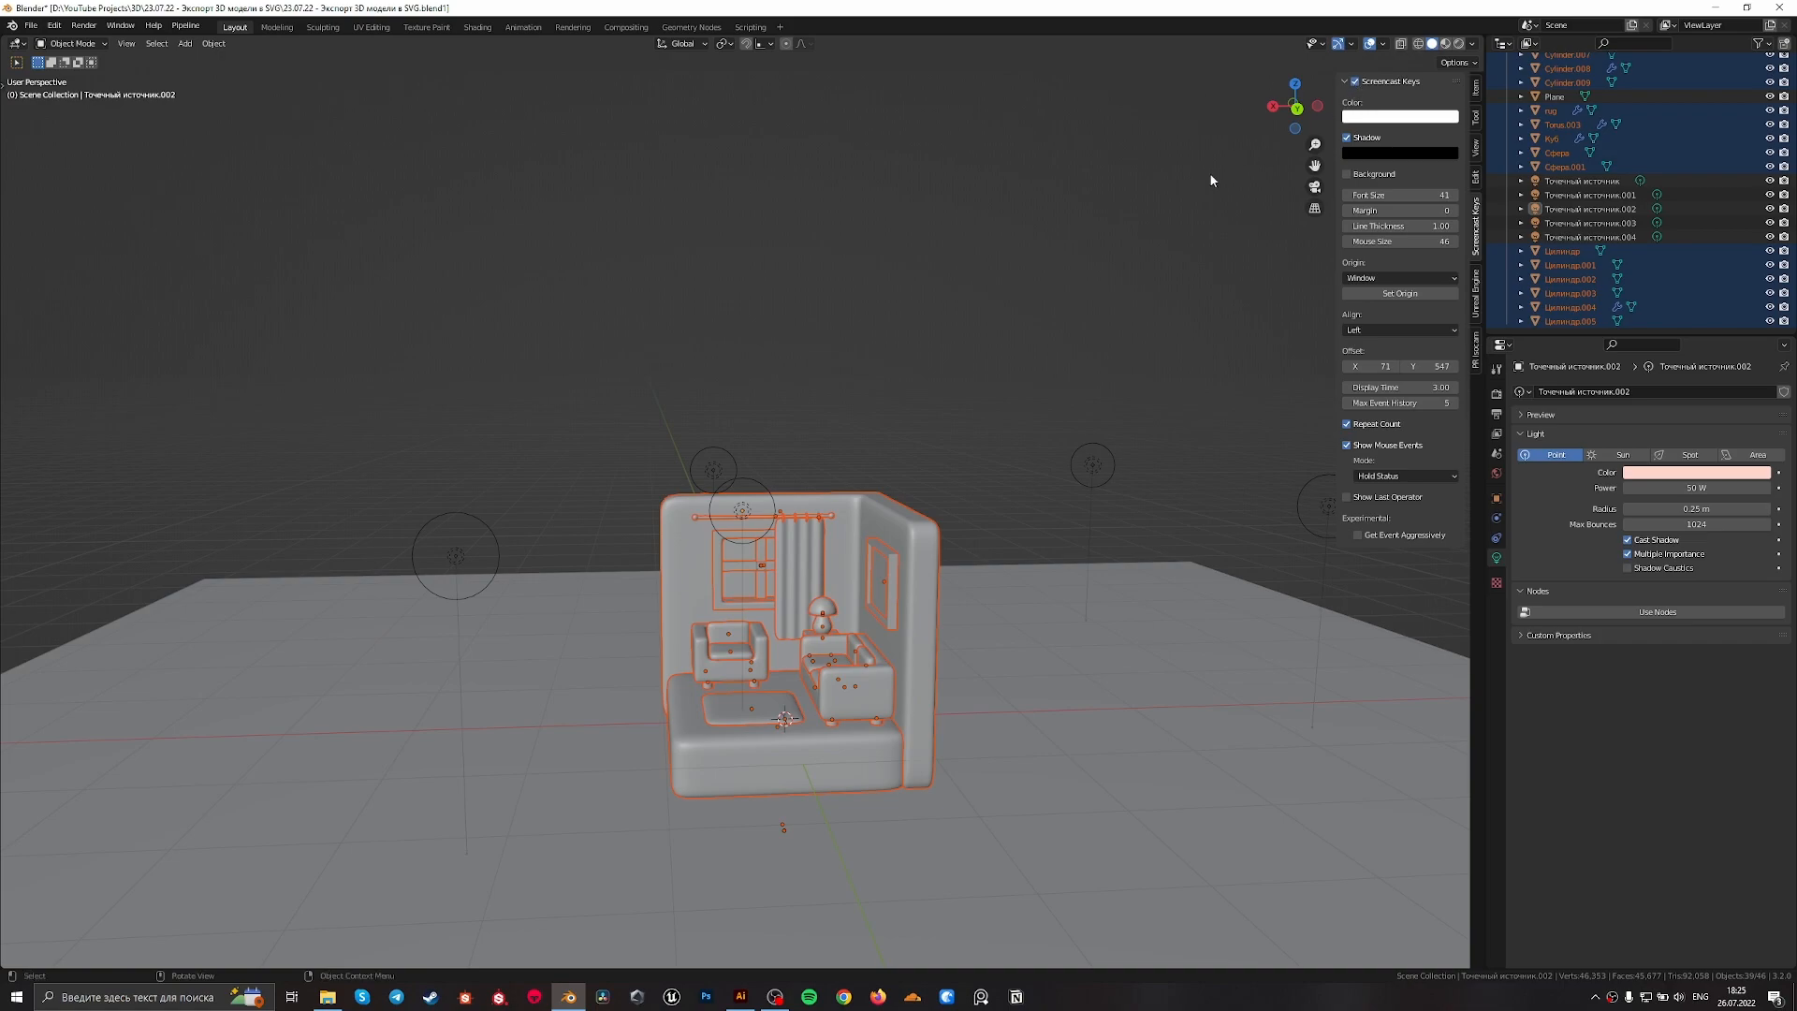
Move the selected room objects into a new collection named "line"
middle_drag(1234, 161, 1047, 256)
scroll(960, 333, down, 4)
middle_drag(959, 333, 962, 335)
scroll(962, 335, up, 2)
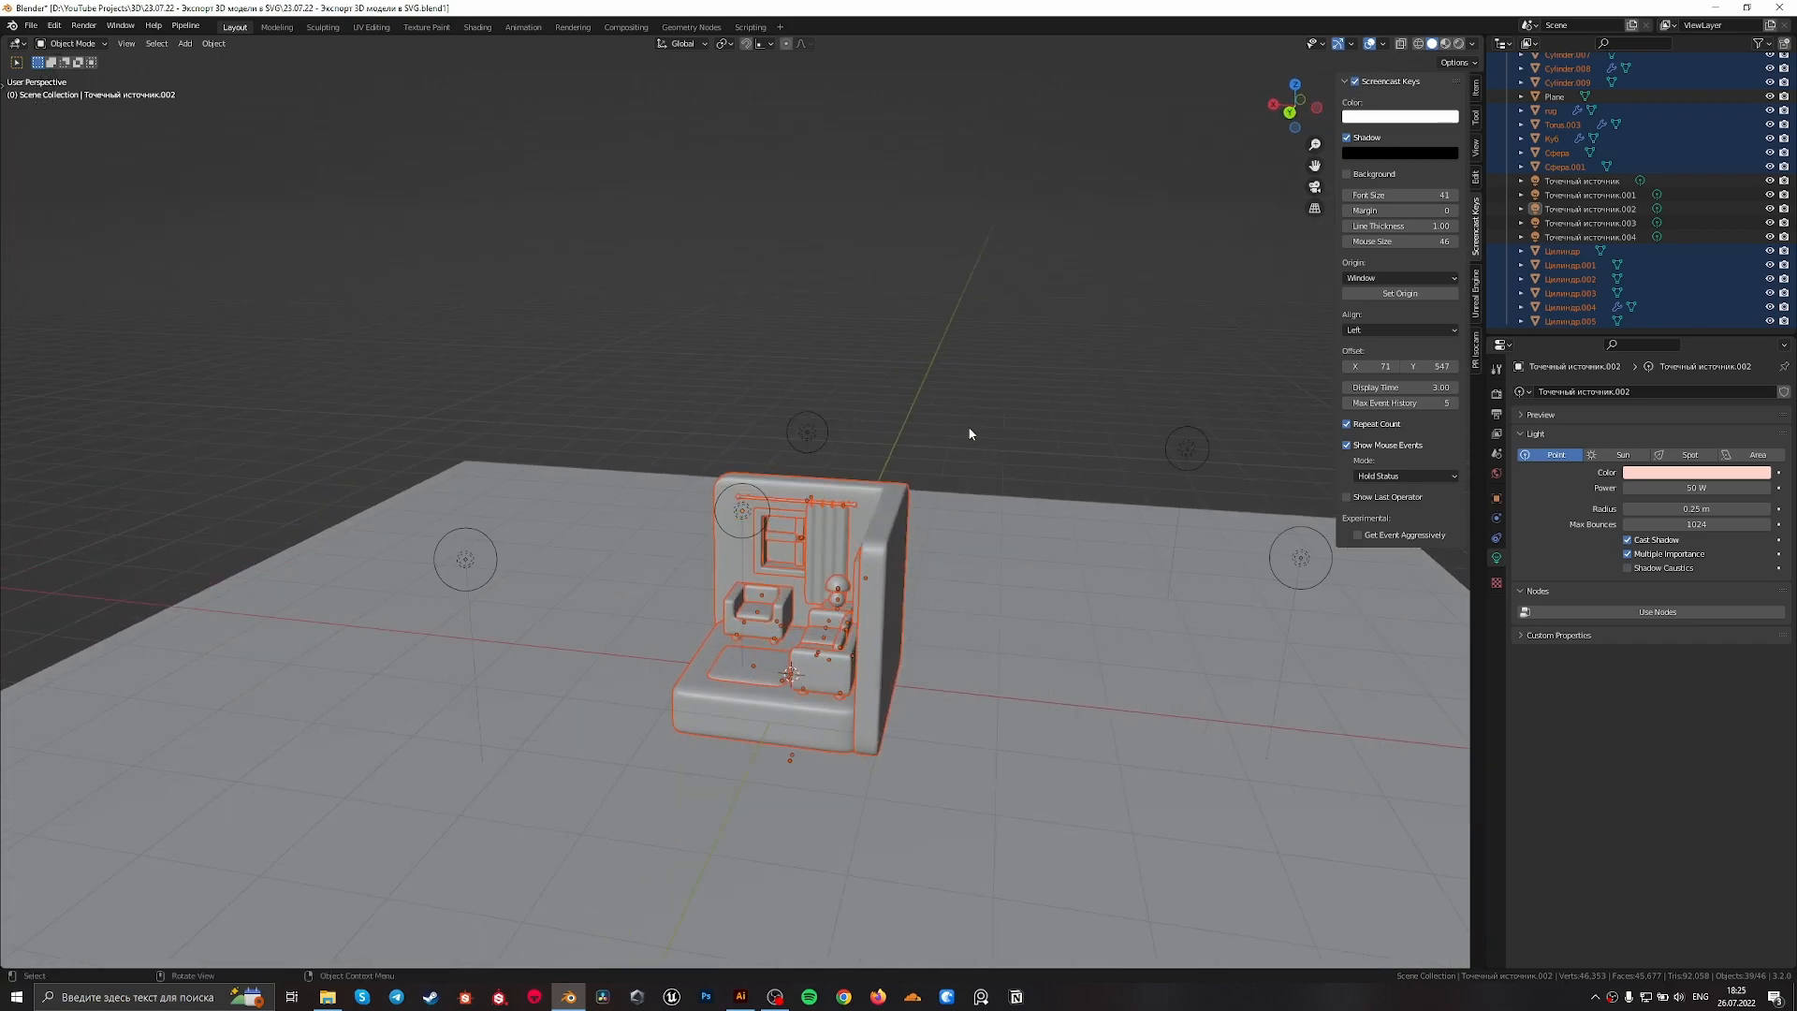
key(m)
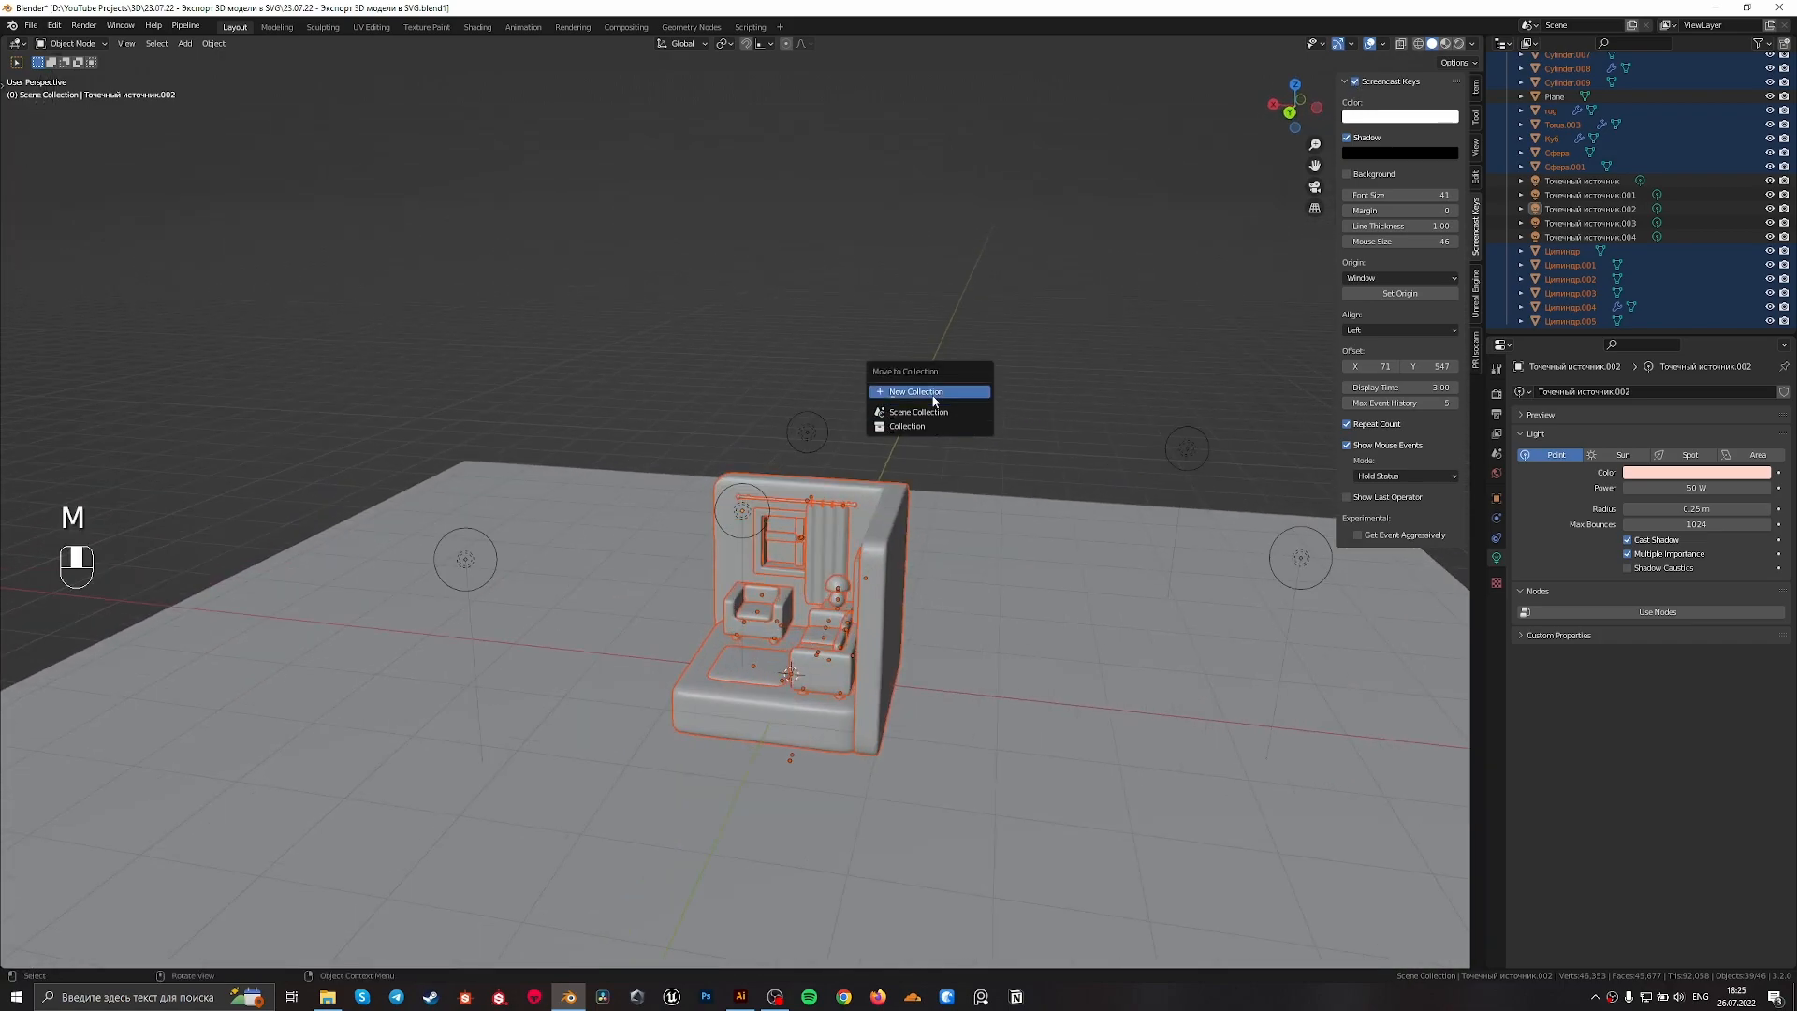
click(946, 393)
text(line)
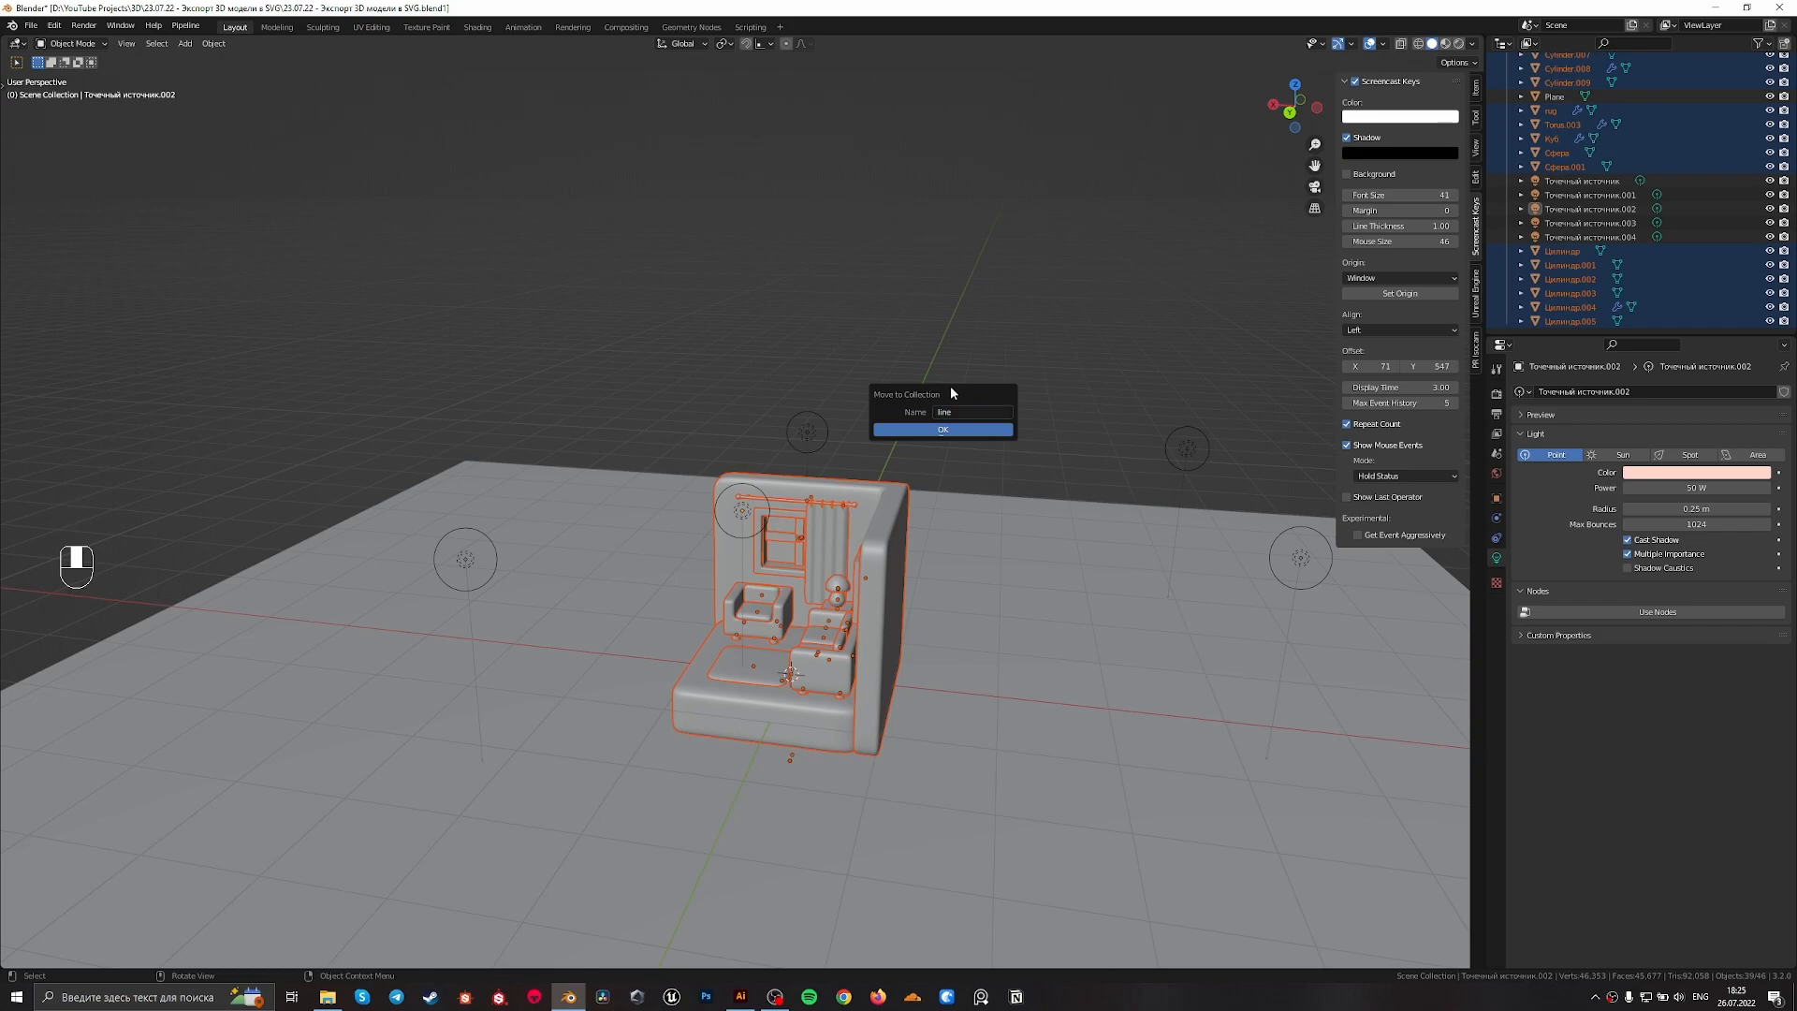
click(940, 427)
Return to the camera view, collapse the line collection in the outliner and make Collection the active collection
key(KP_0)
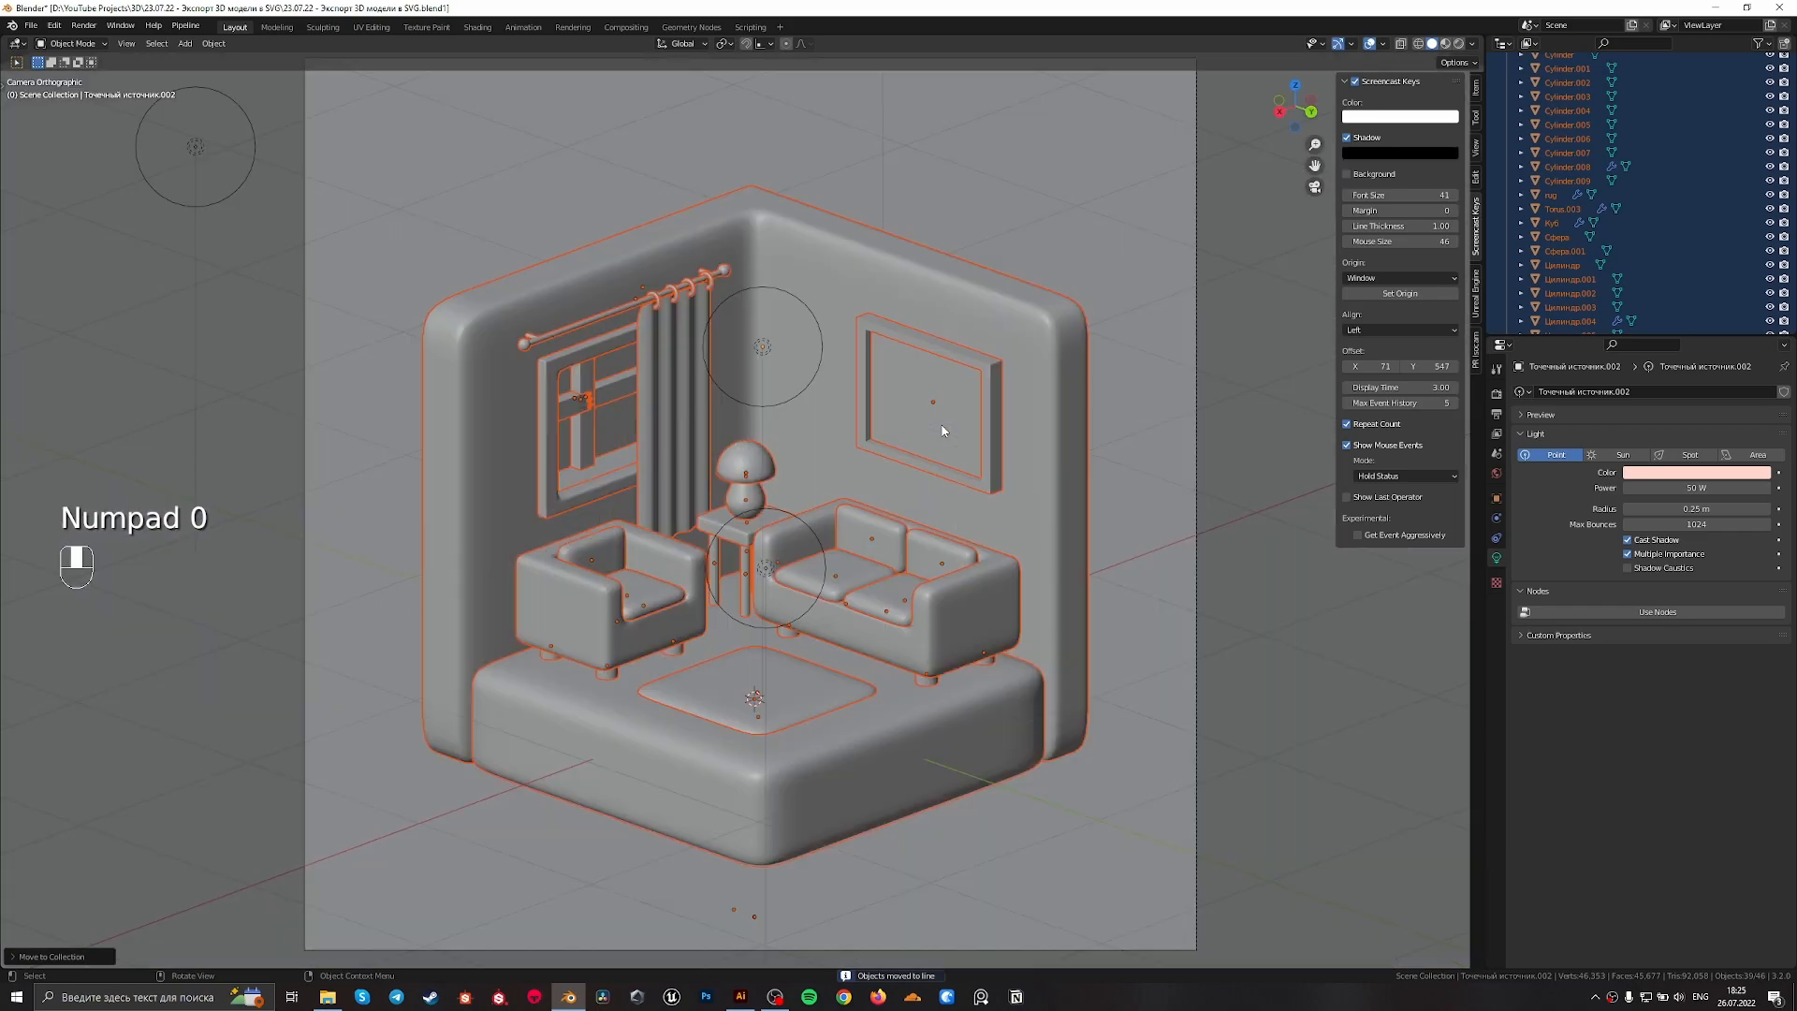
scroll(941, 426, down, 4)
scroll(1636, 187, up, 8)
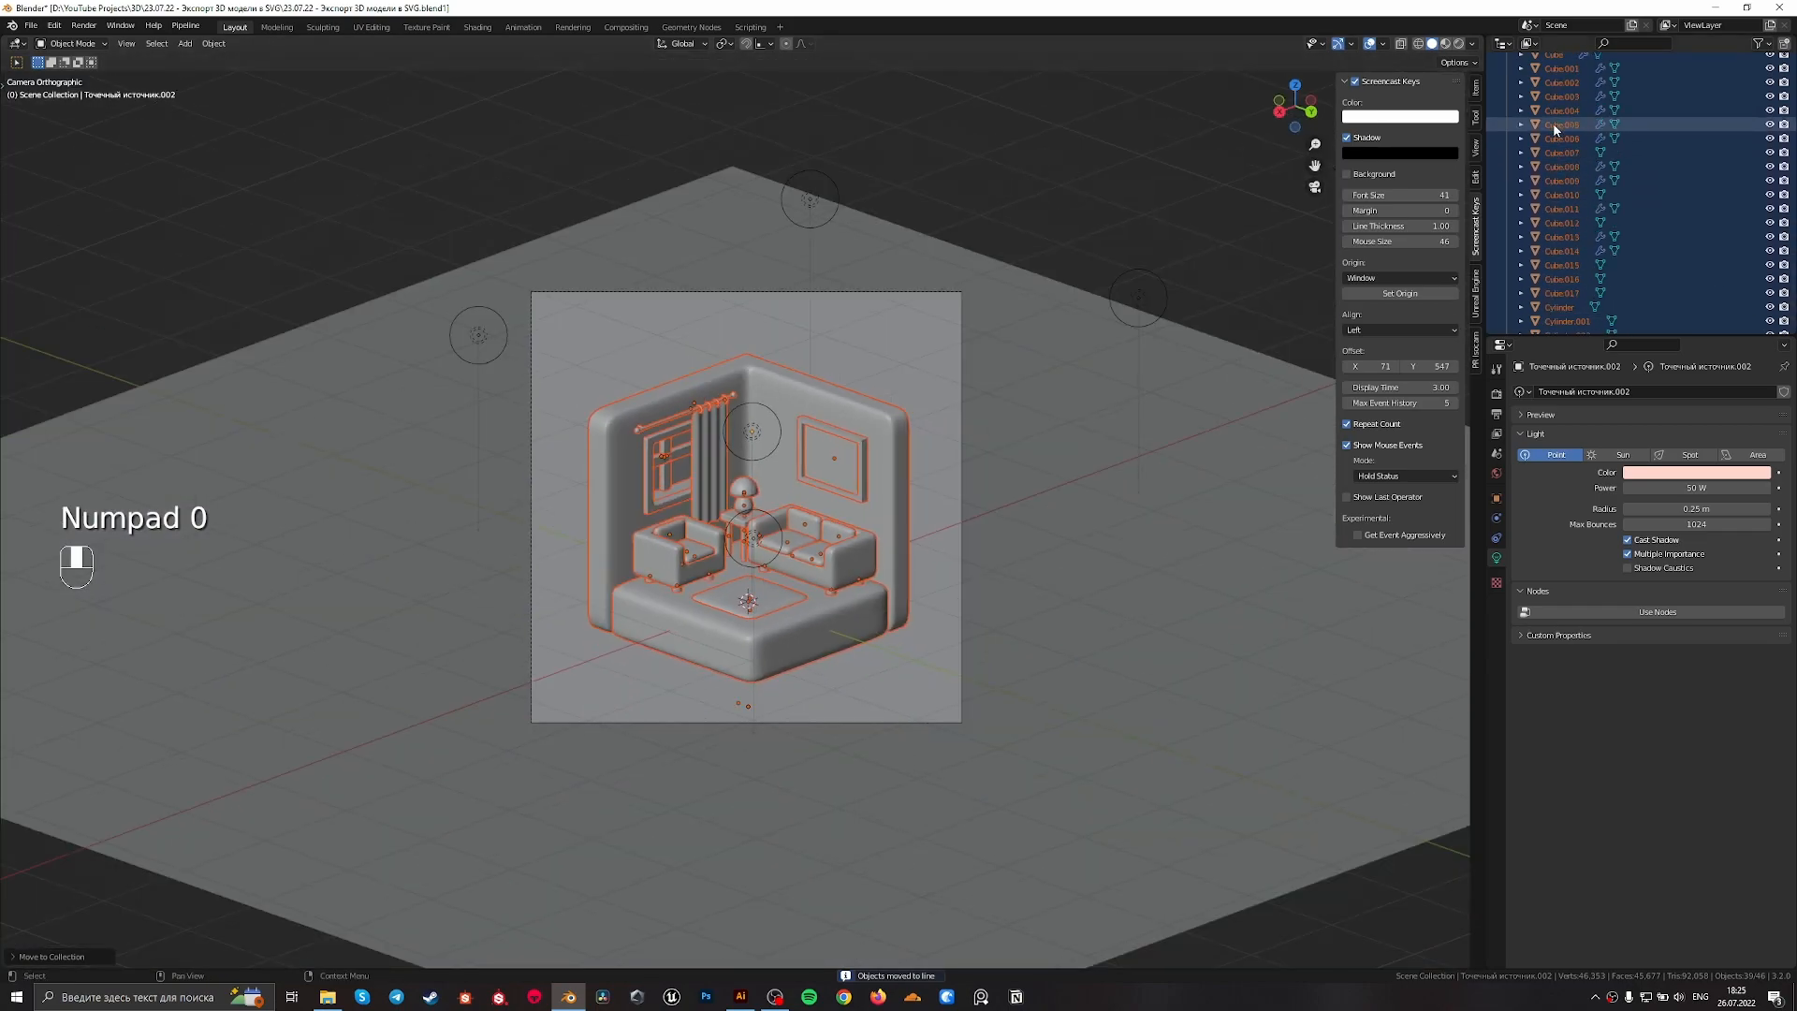
click(1506, 187)
click(1549, 74)
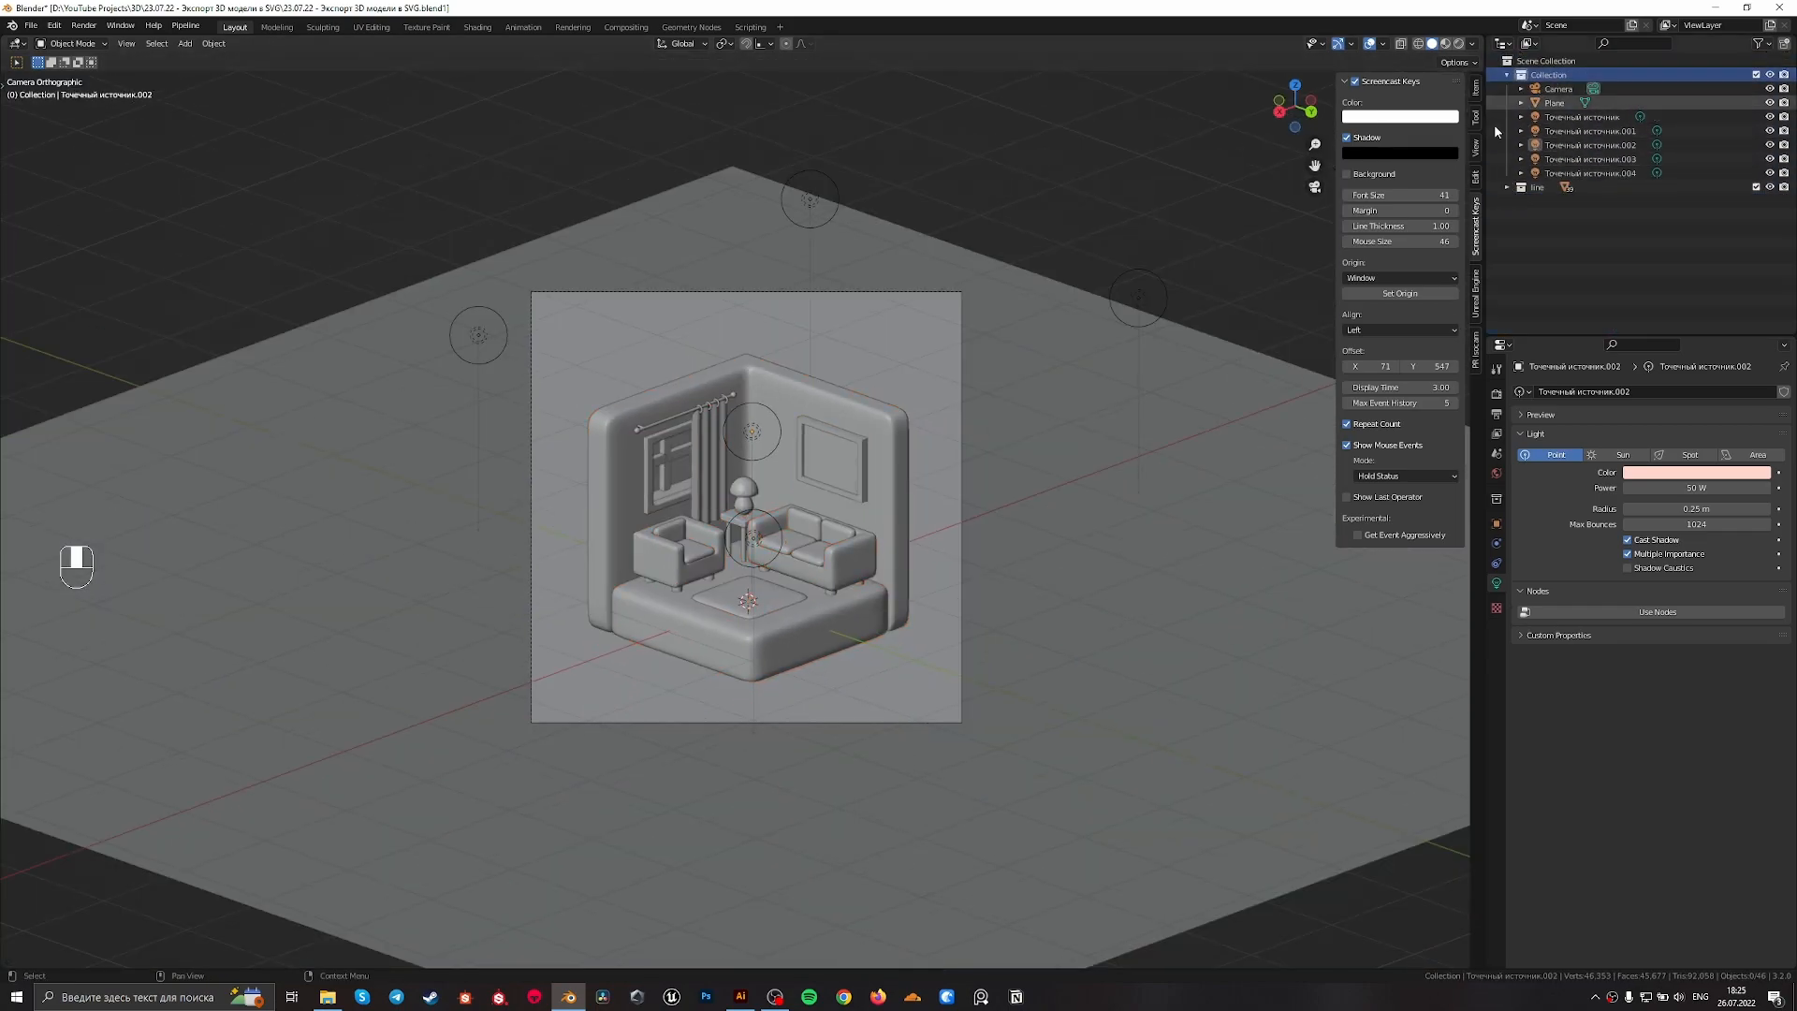
Add a Grease Pencil Collection Line Art object to the scene
scroll(685, 405, up, 3)
key(shift+a)
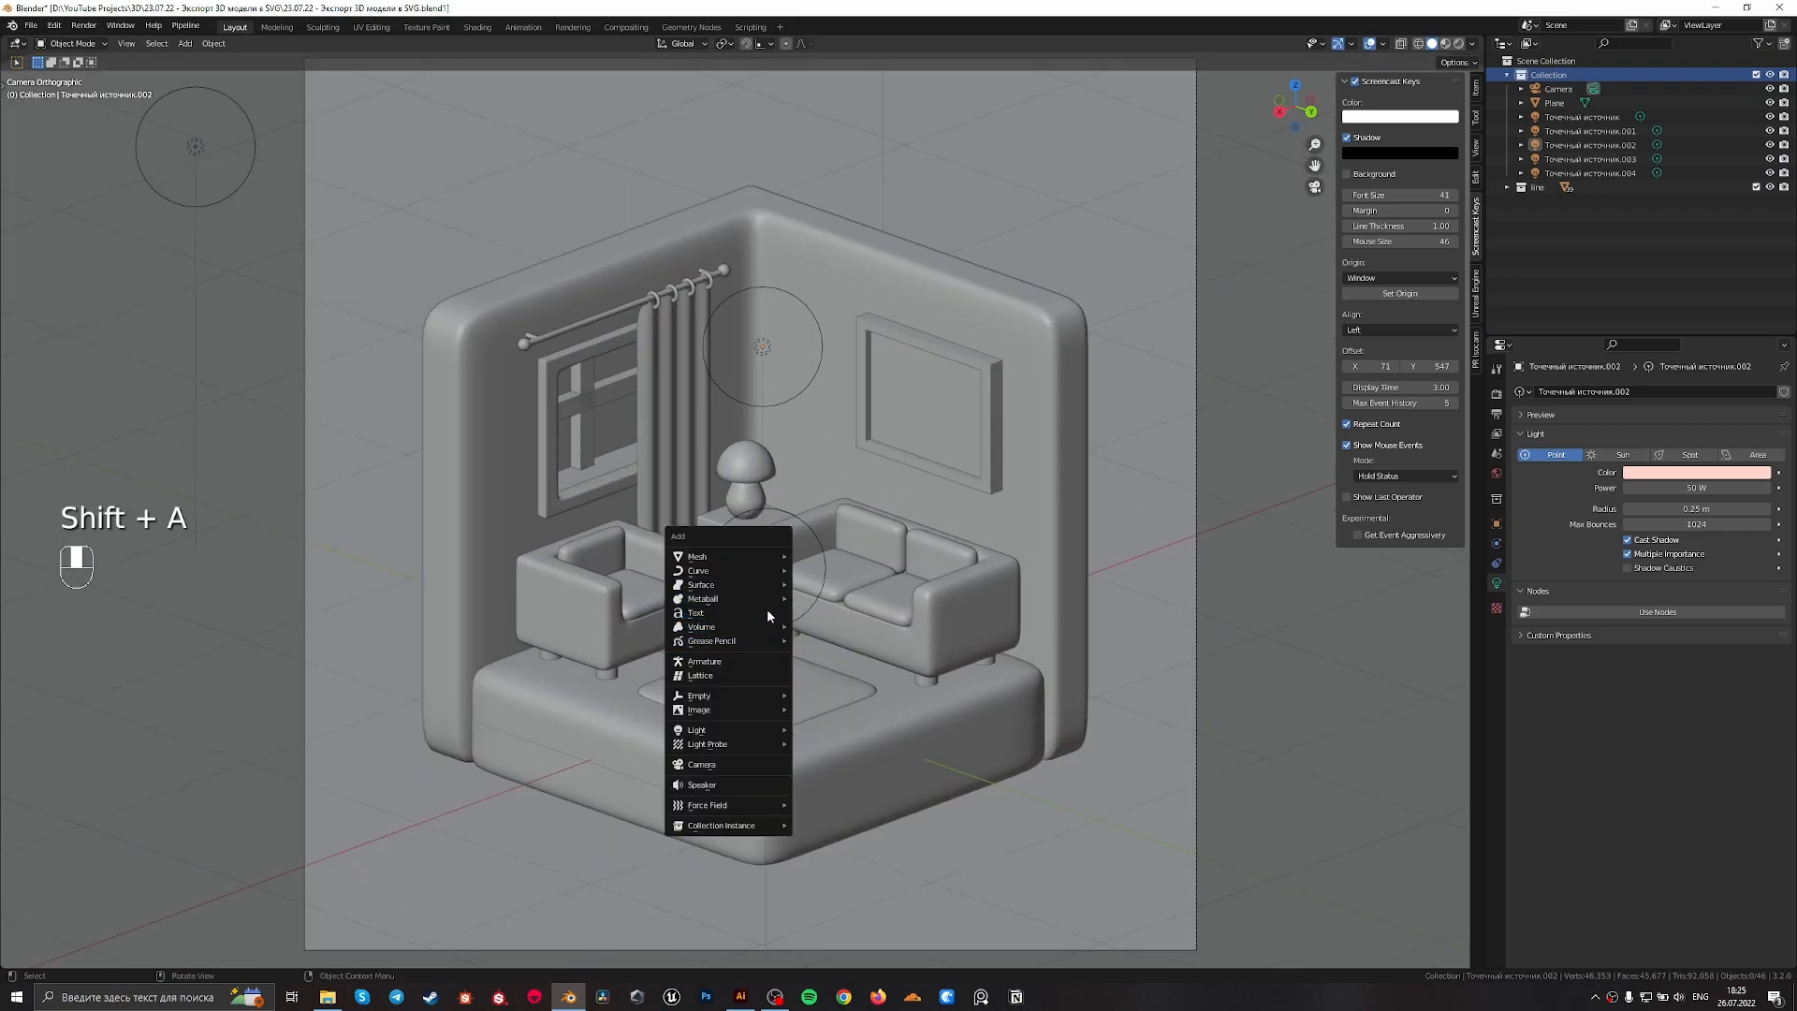
mouse_move(749, 638)
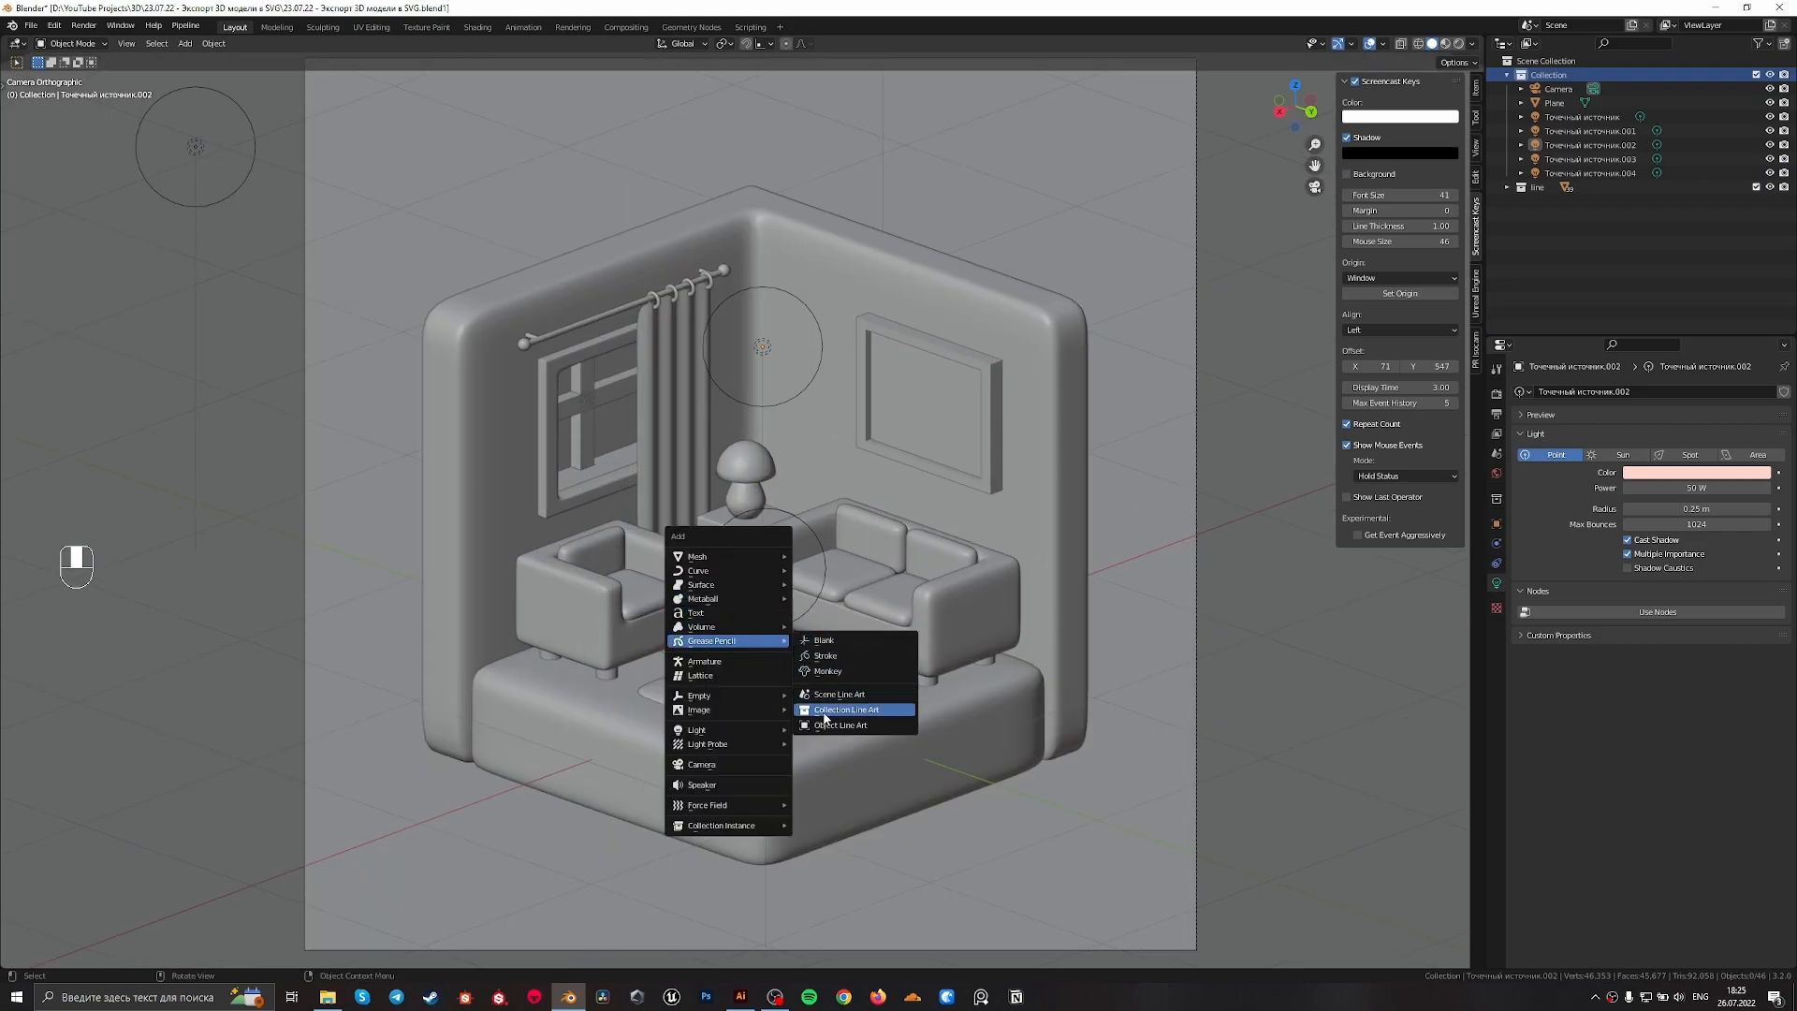
click(907, 709)
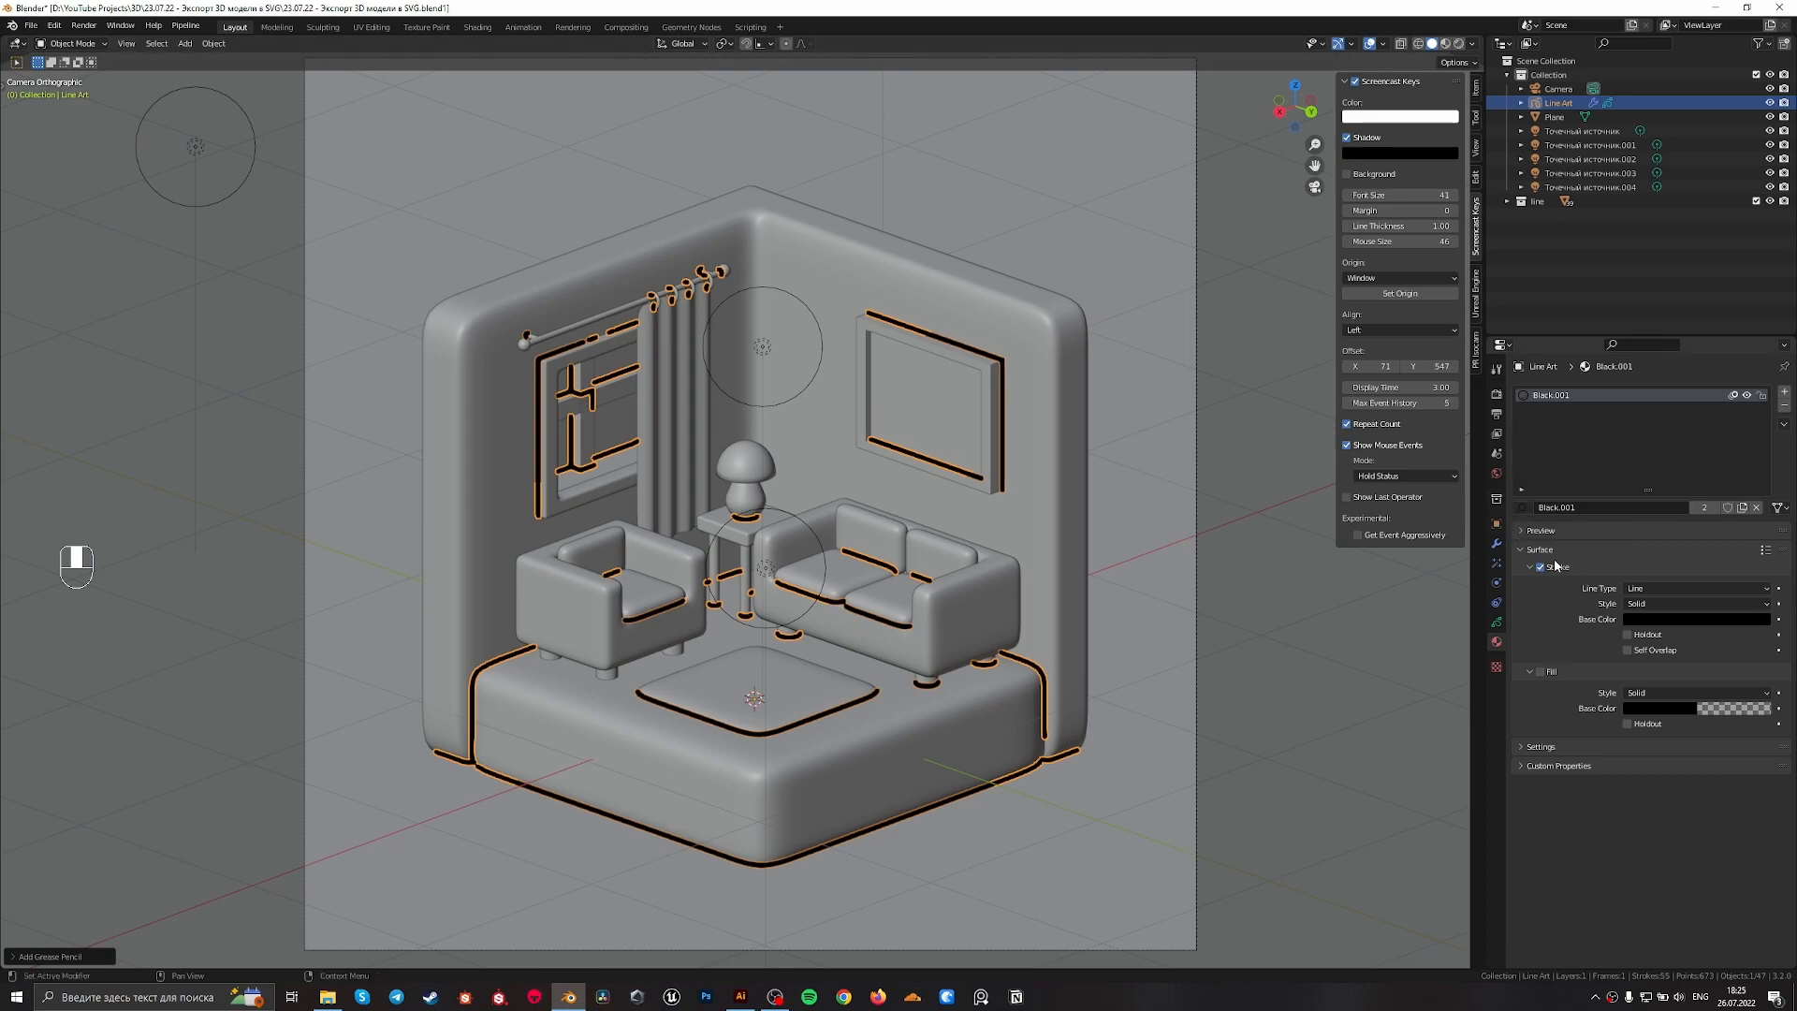
Set the Line Art modifier's source collection to "line" and deselect the line art object
click(1497, 543)
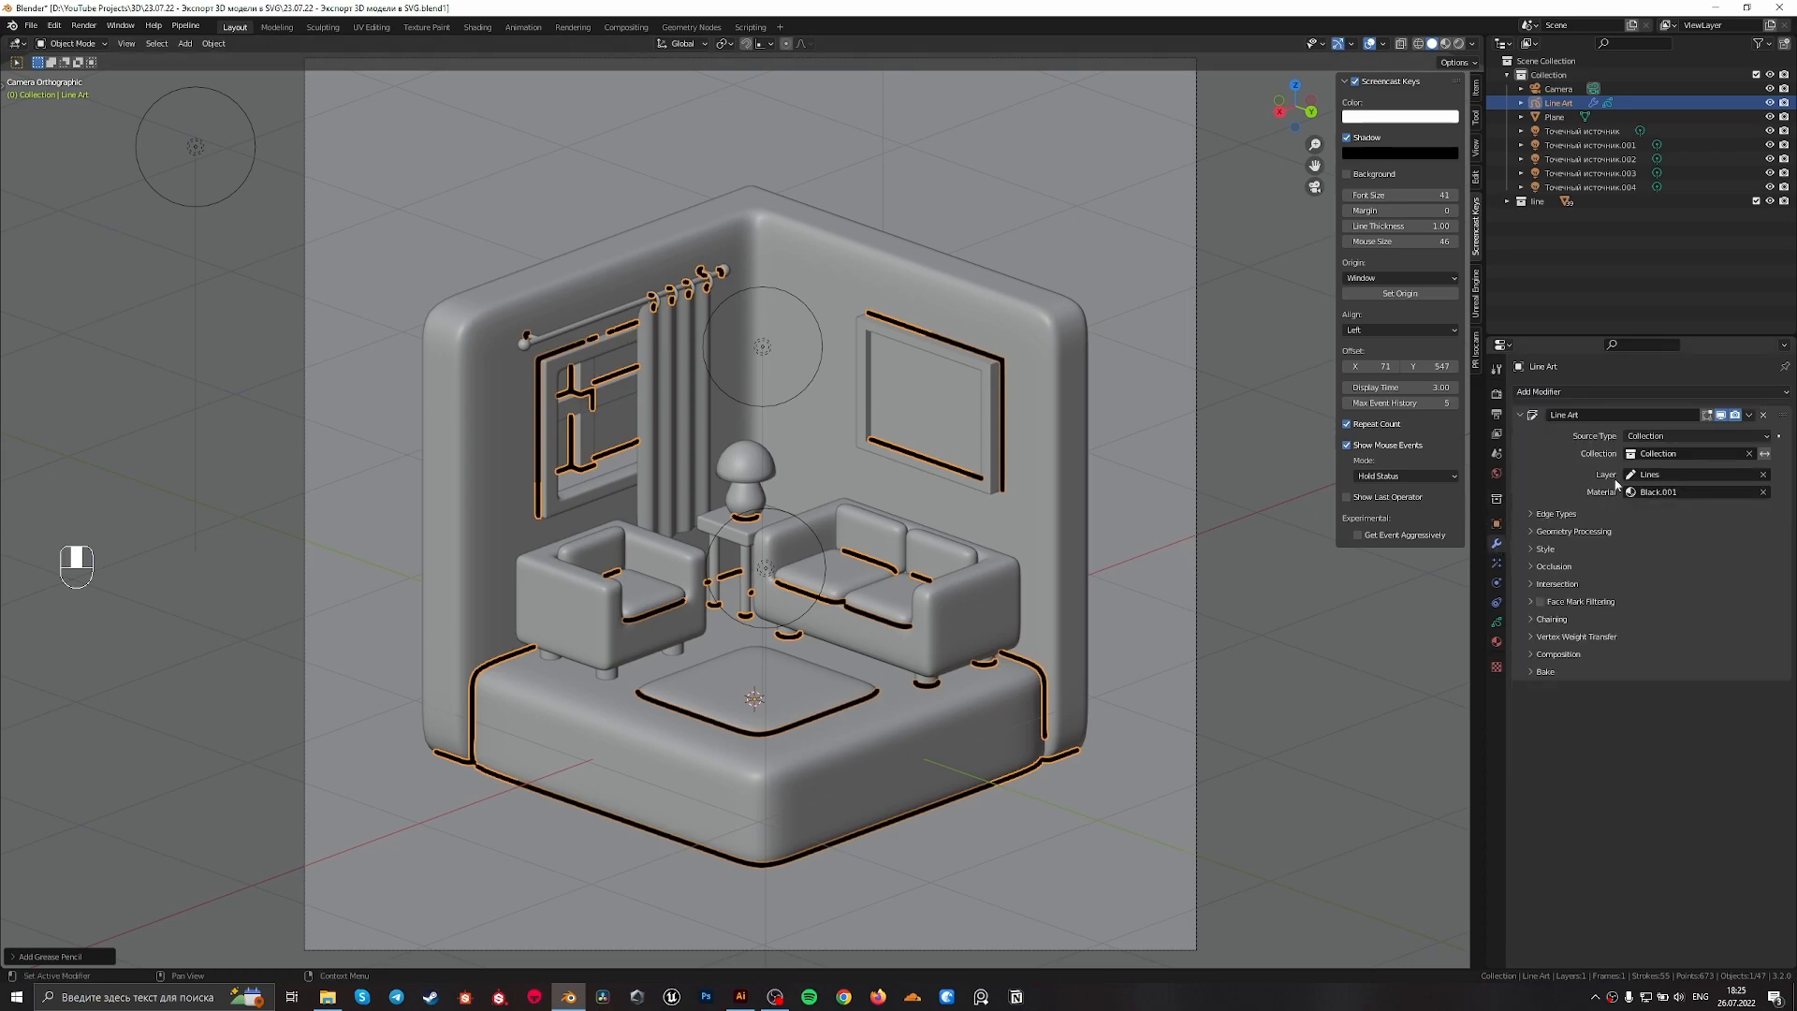
click(1675, 453)
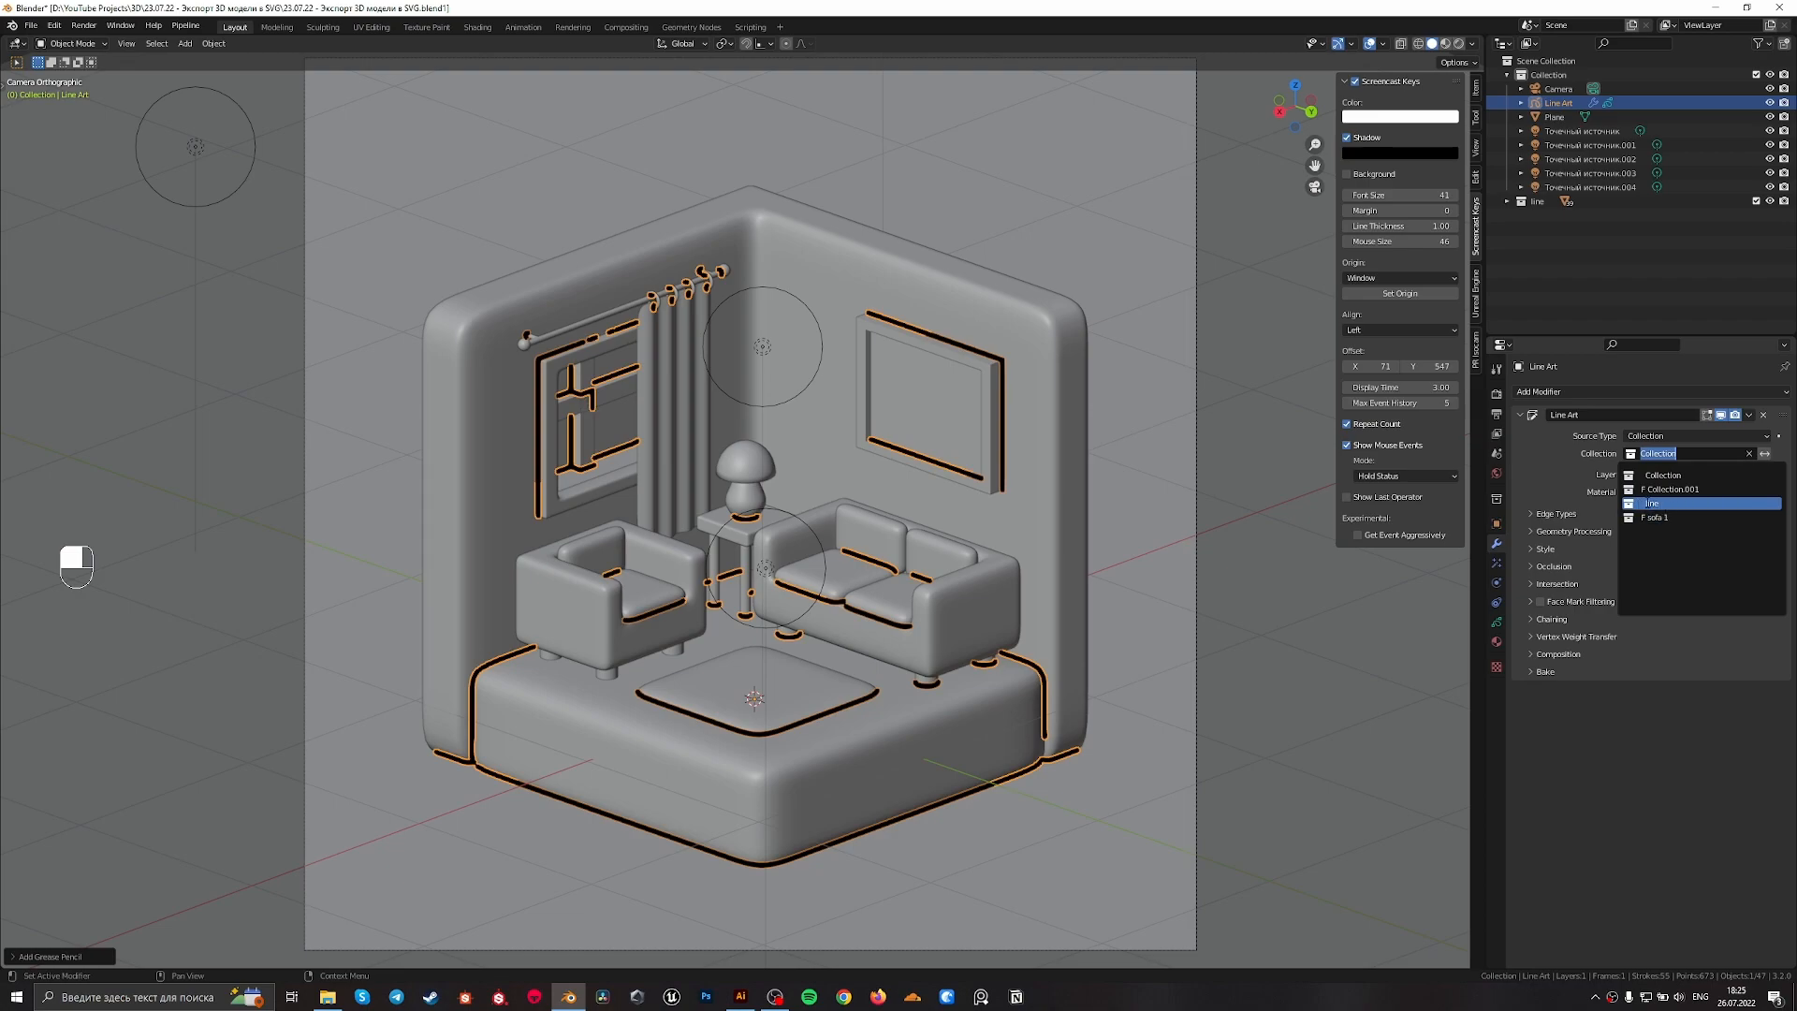
click(1652, 503)
click(1097, 422)
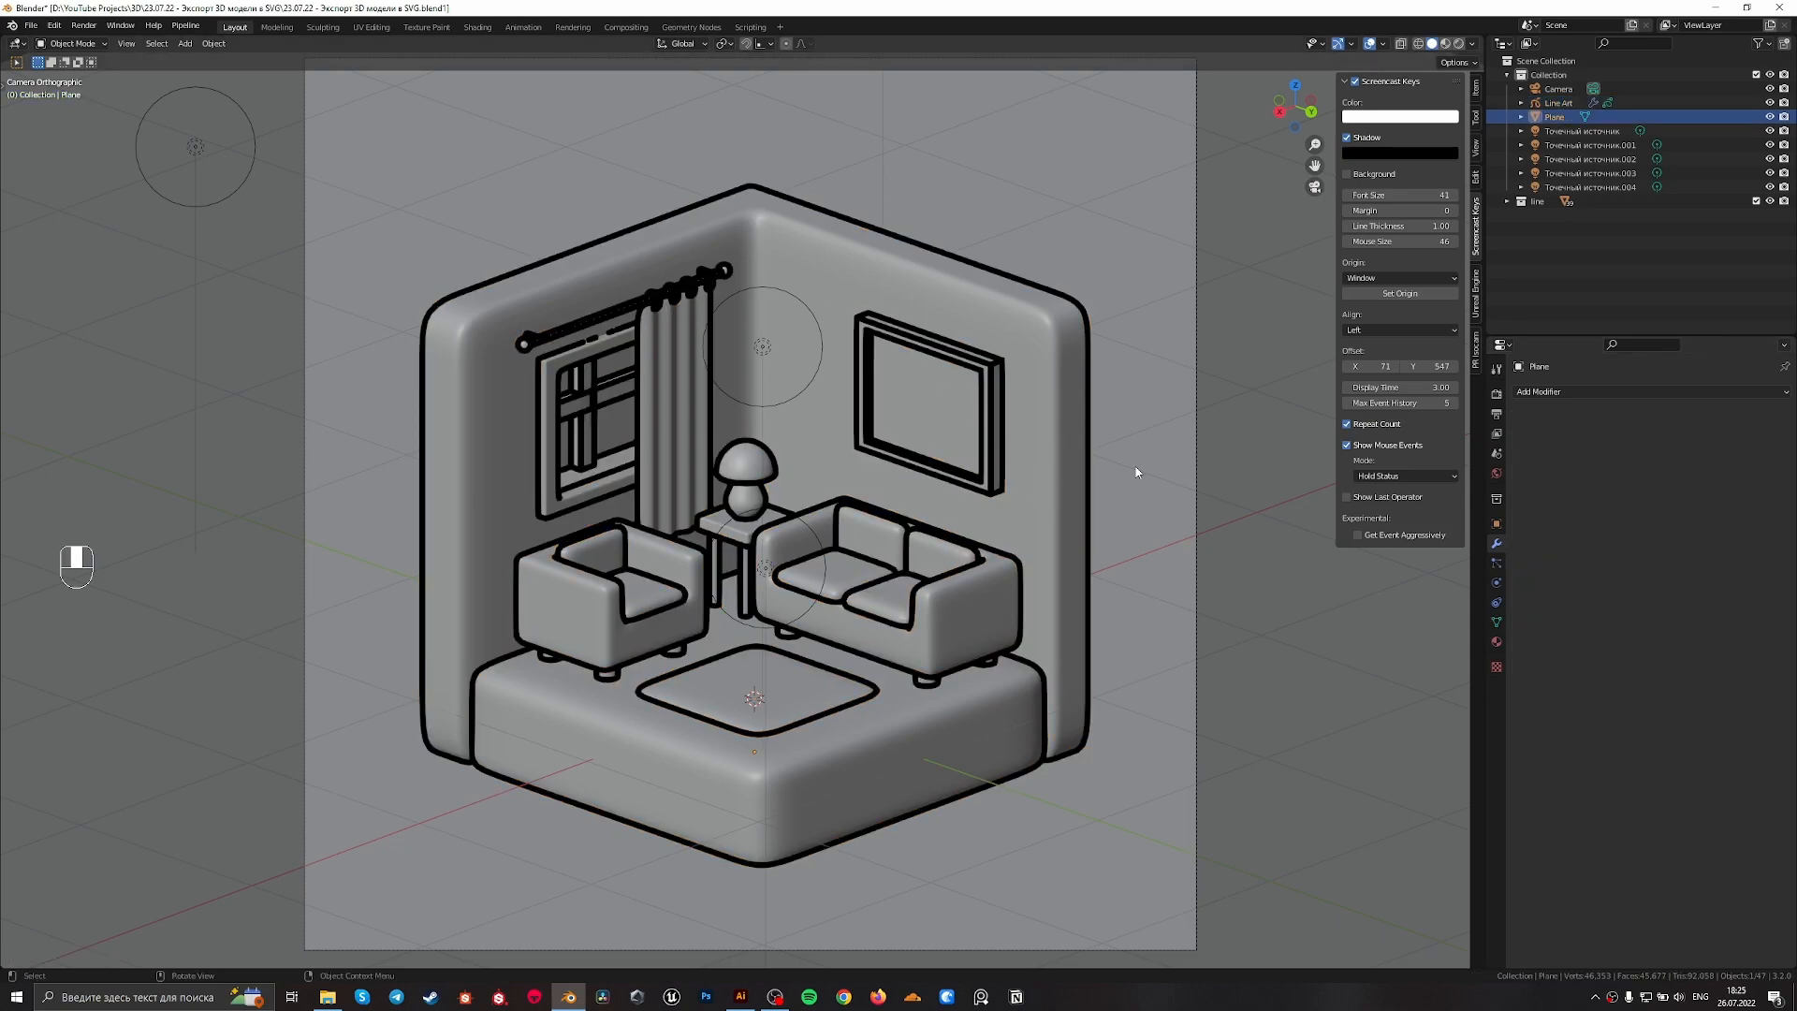
Expand the edge types of the Line Art modifier and set the crease threshold to 139°
click(1558, 102)
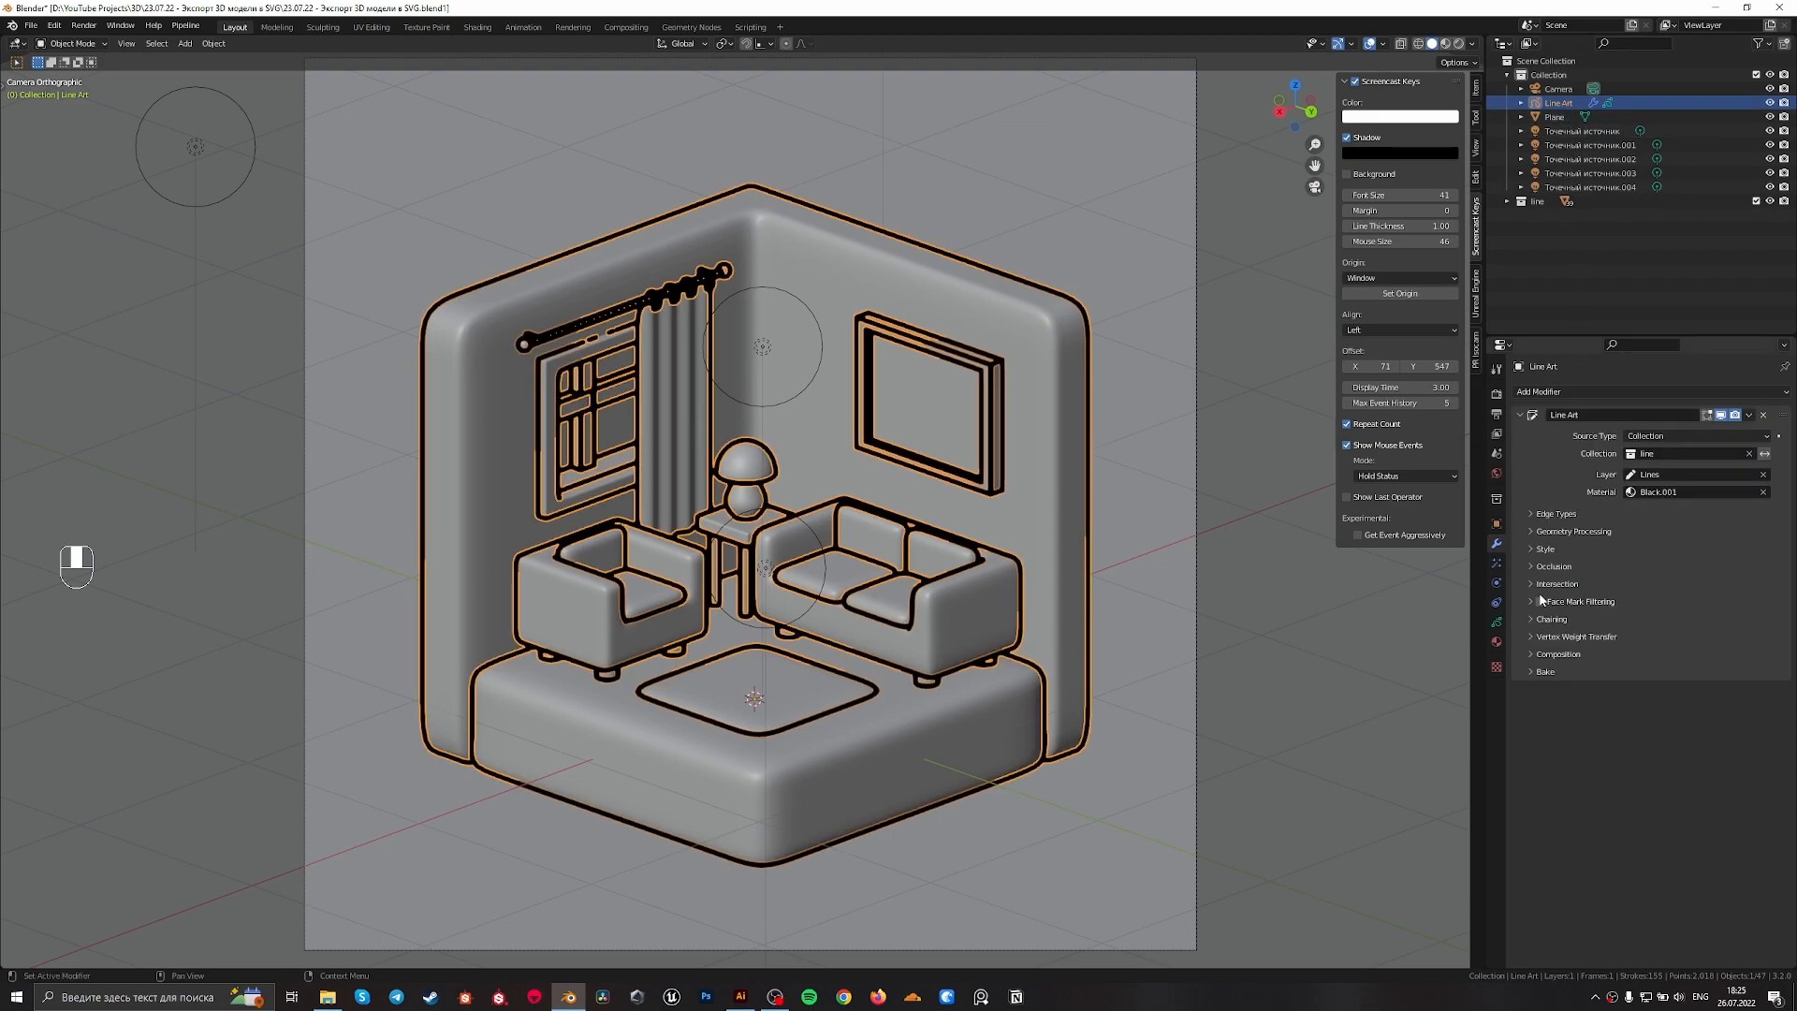
click(1529, 513)
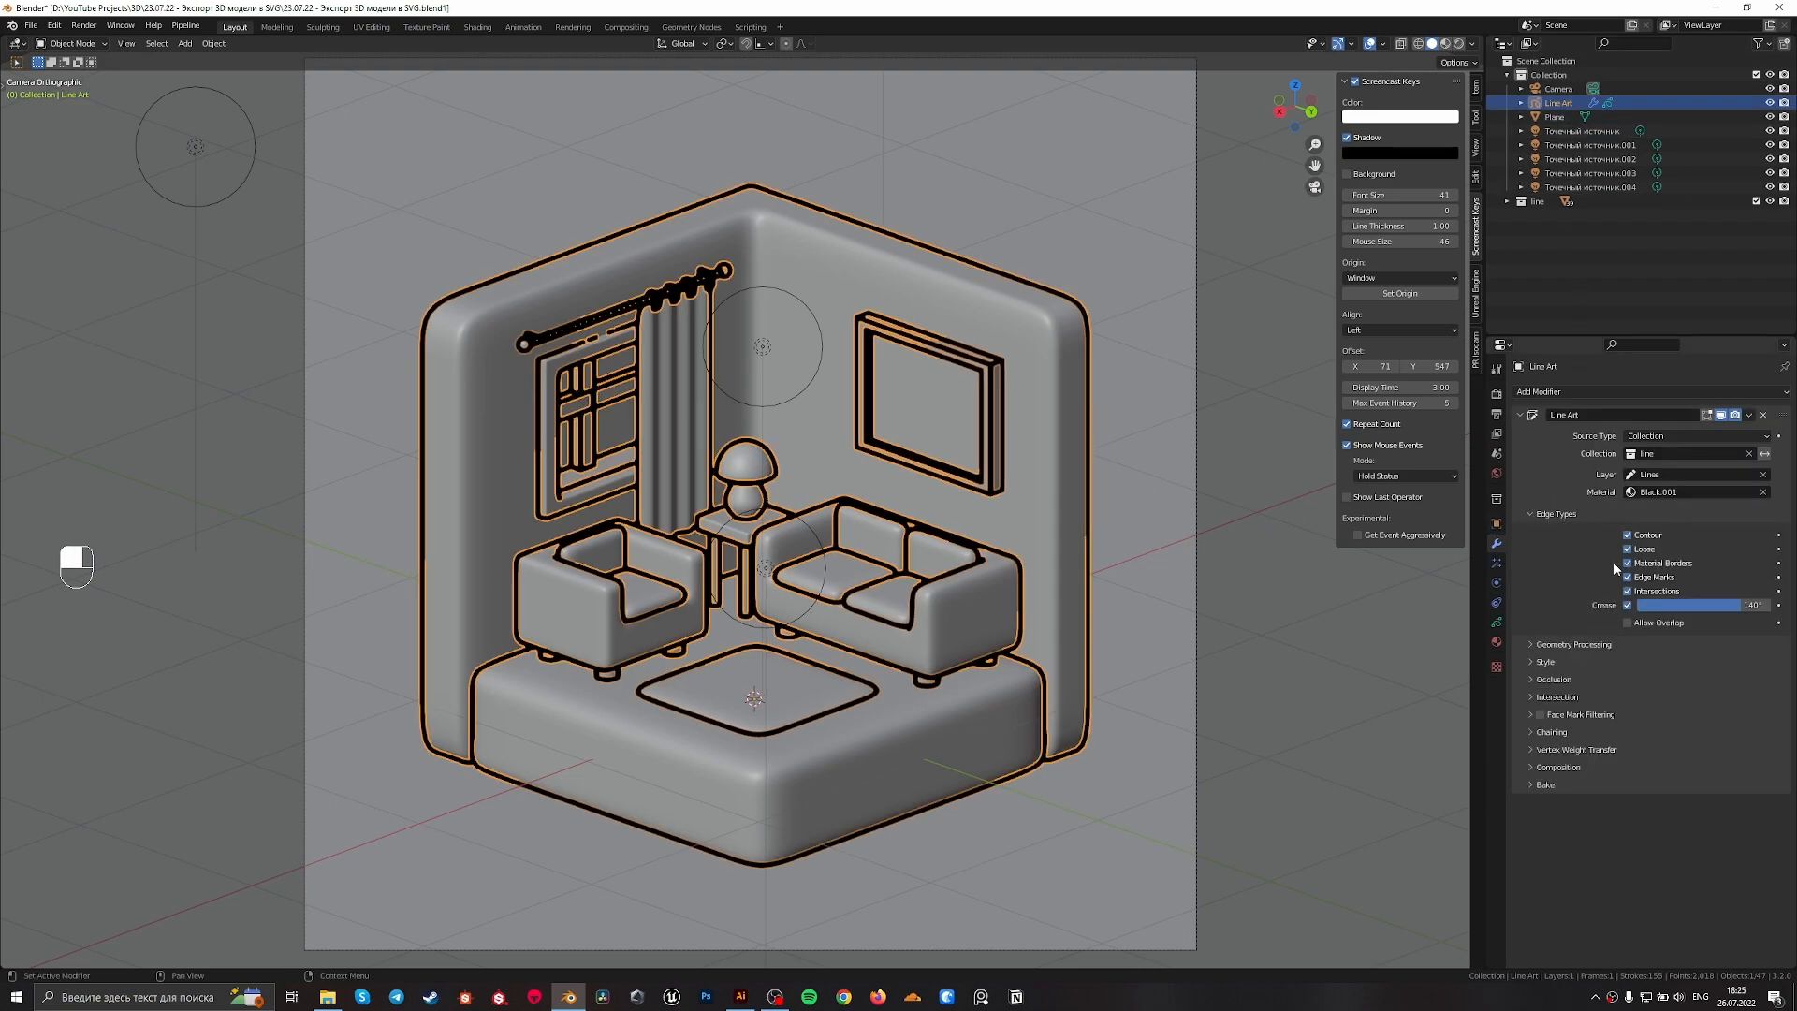
scroll(870, 584, up, 2)
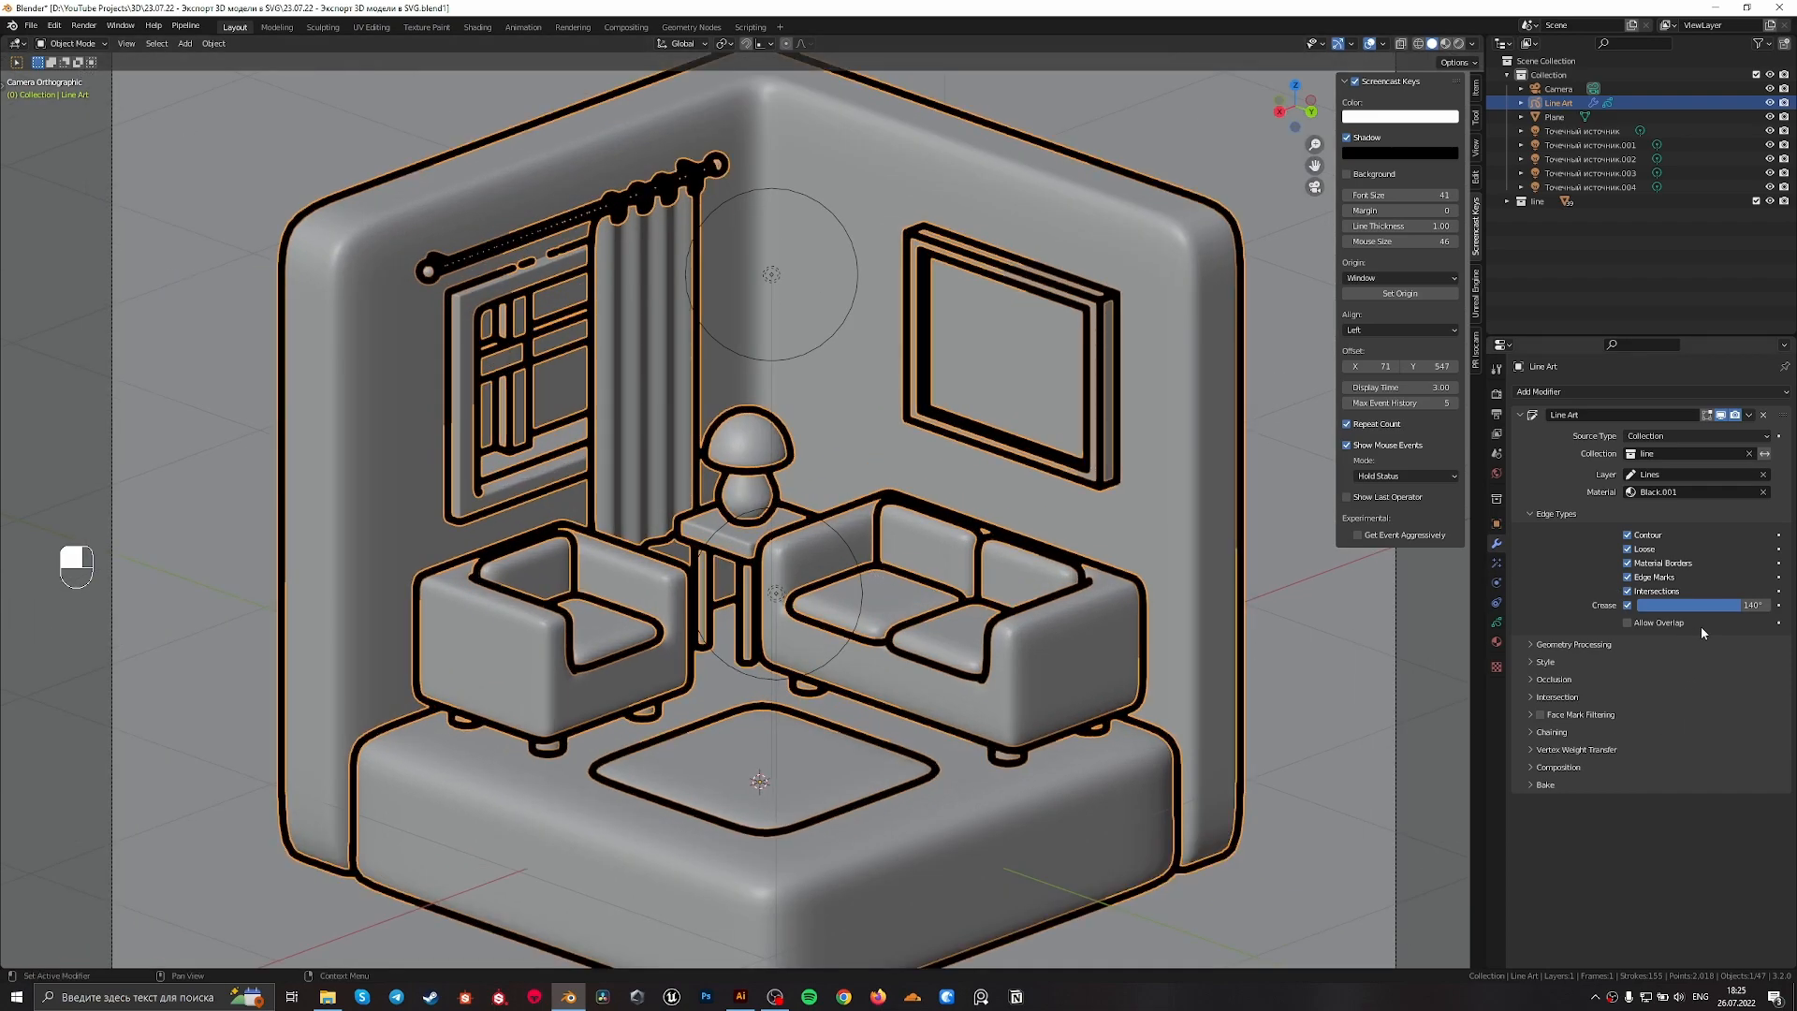
key(shift)
mouse_move(1727, 607)
mouse_down()
mouse_move(1636, 606)
mouse_move(1740, 606)
mouse_up()
Add a UV sphere, move it into the line collection and return to the camera view
middle_drag(731, 514, 731, 515)
key(shift+a)
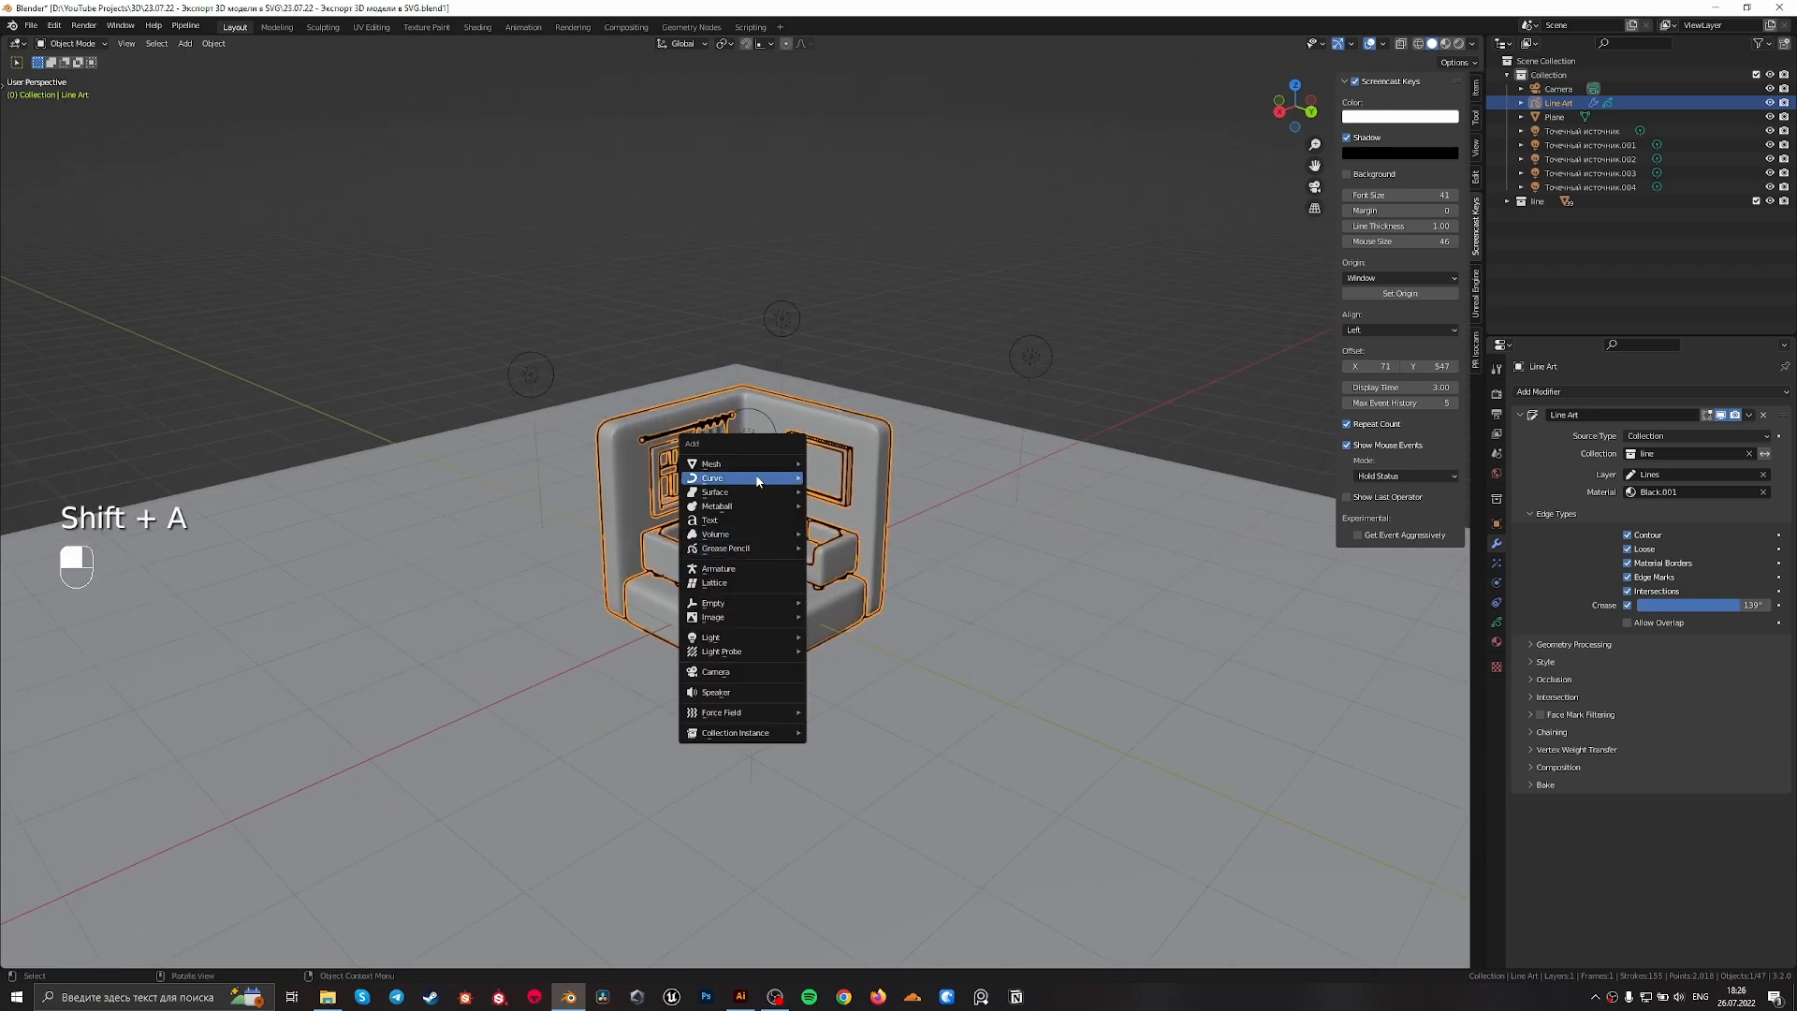
mouse_move(771, 471)
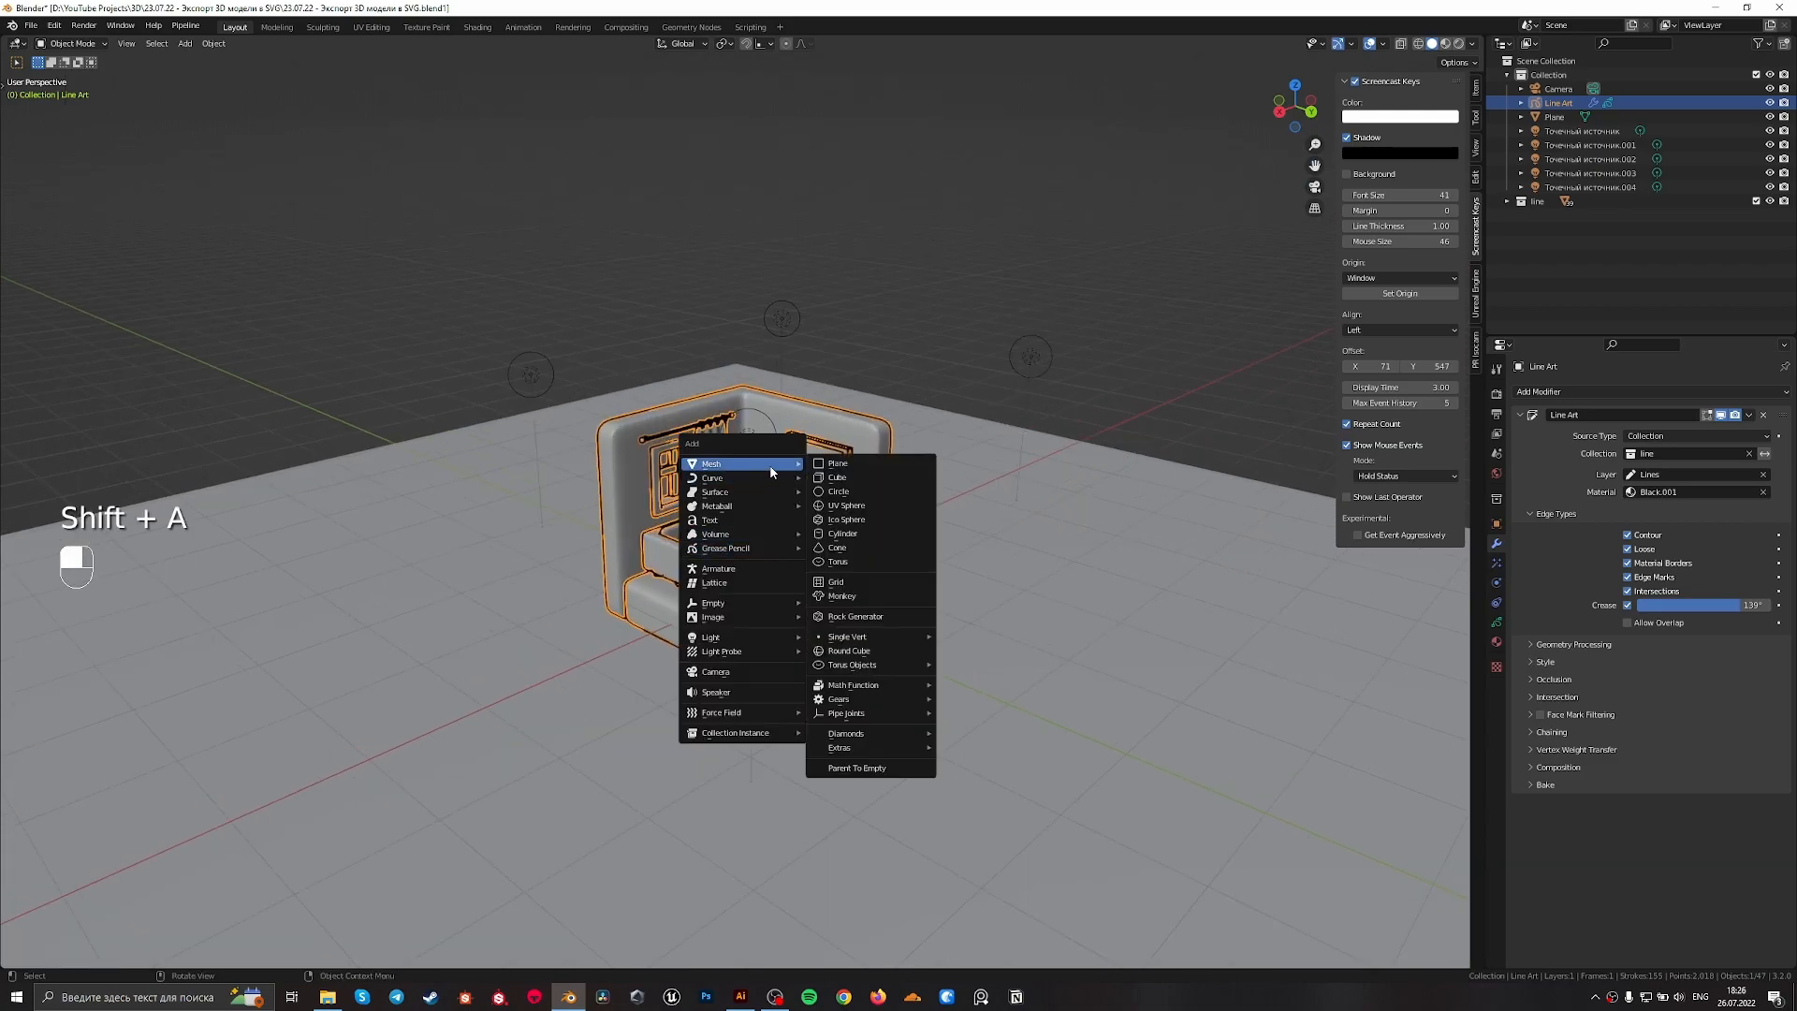
click(857, 506)
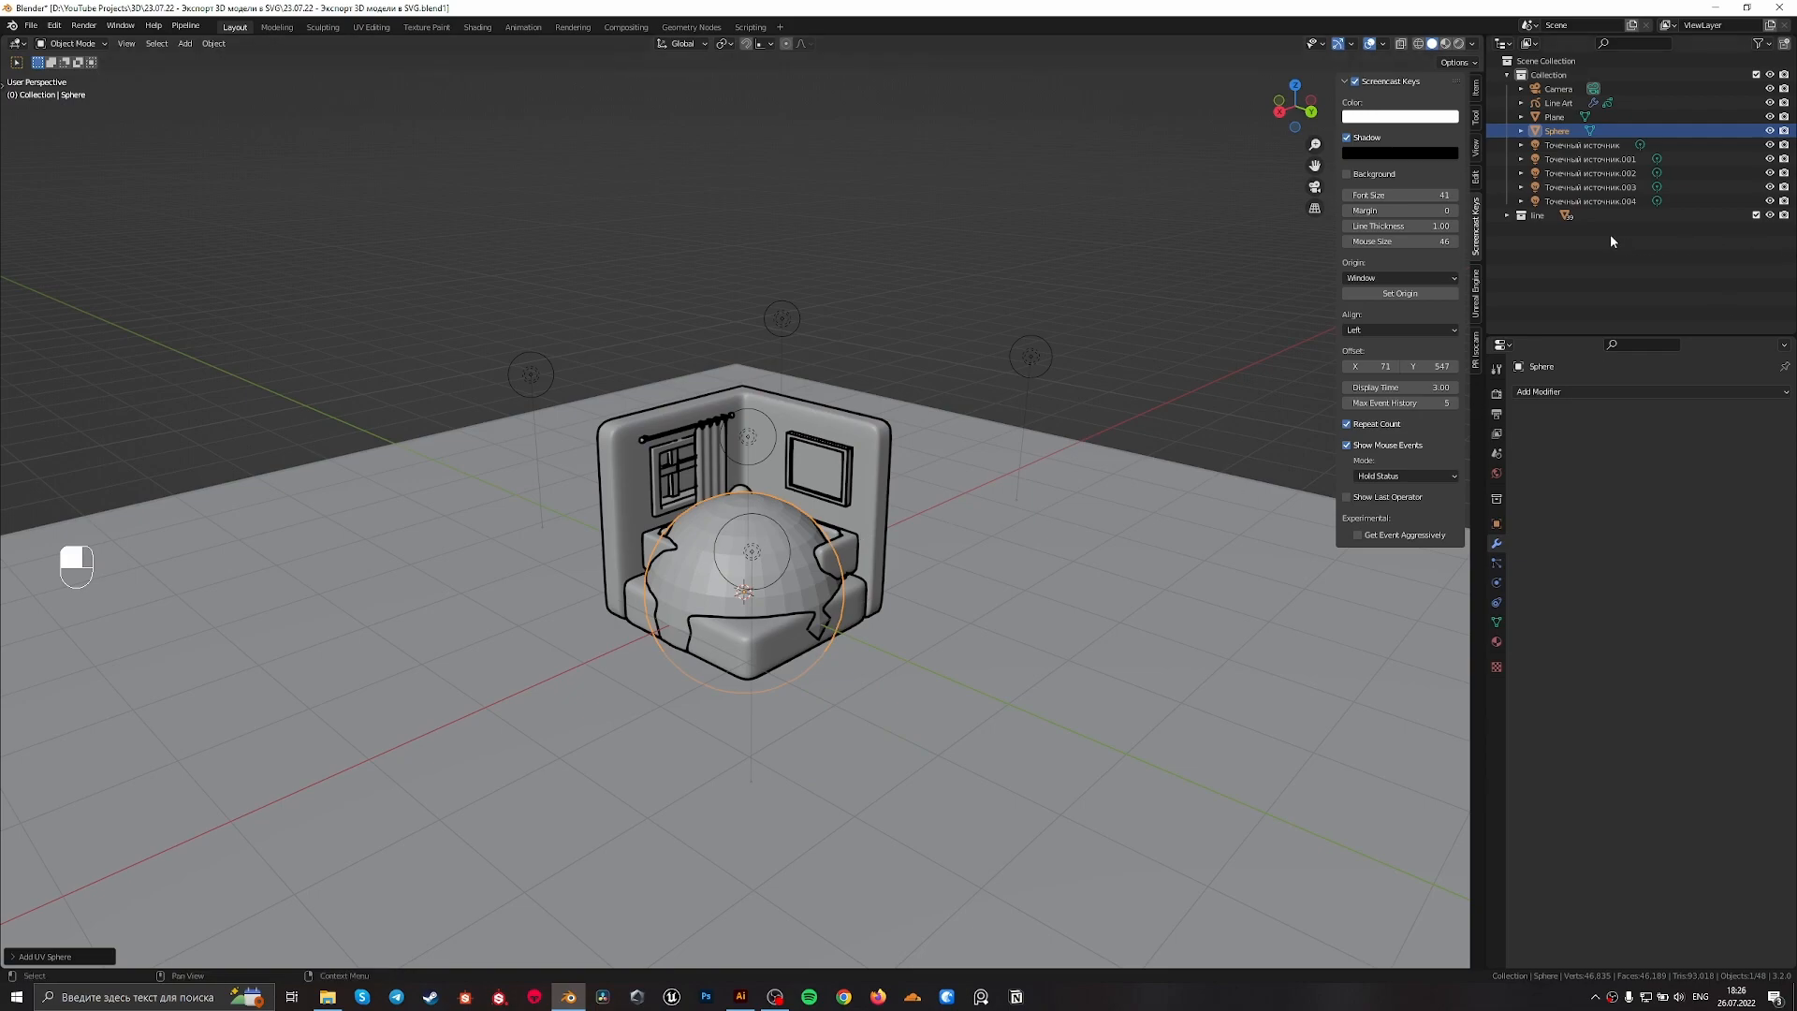
drag(1556, 140, 1540, 215)
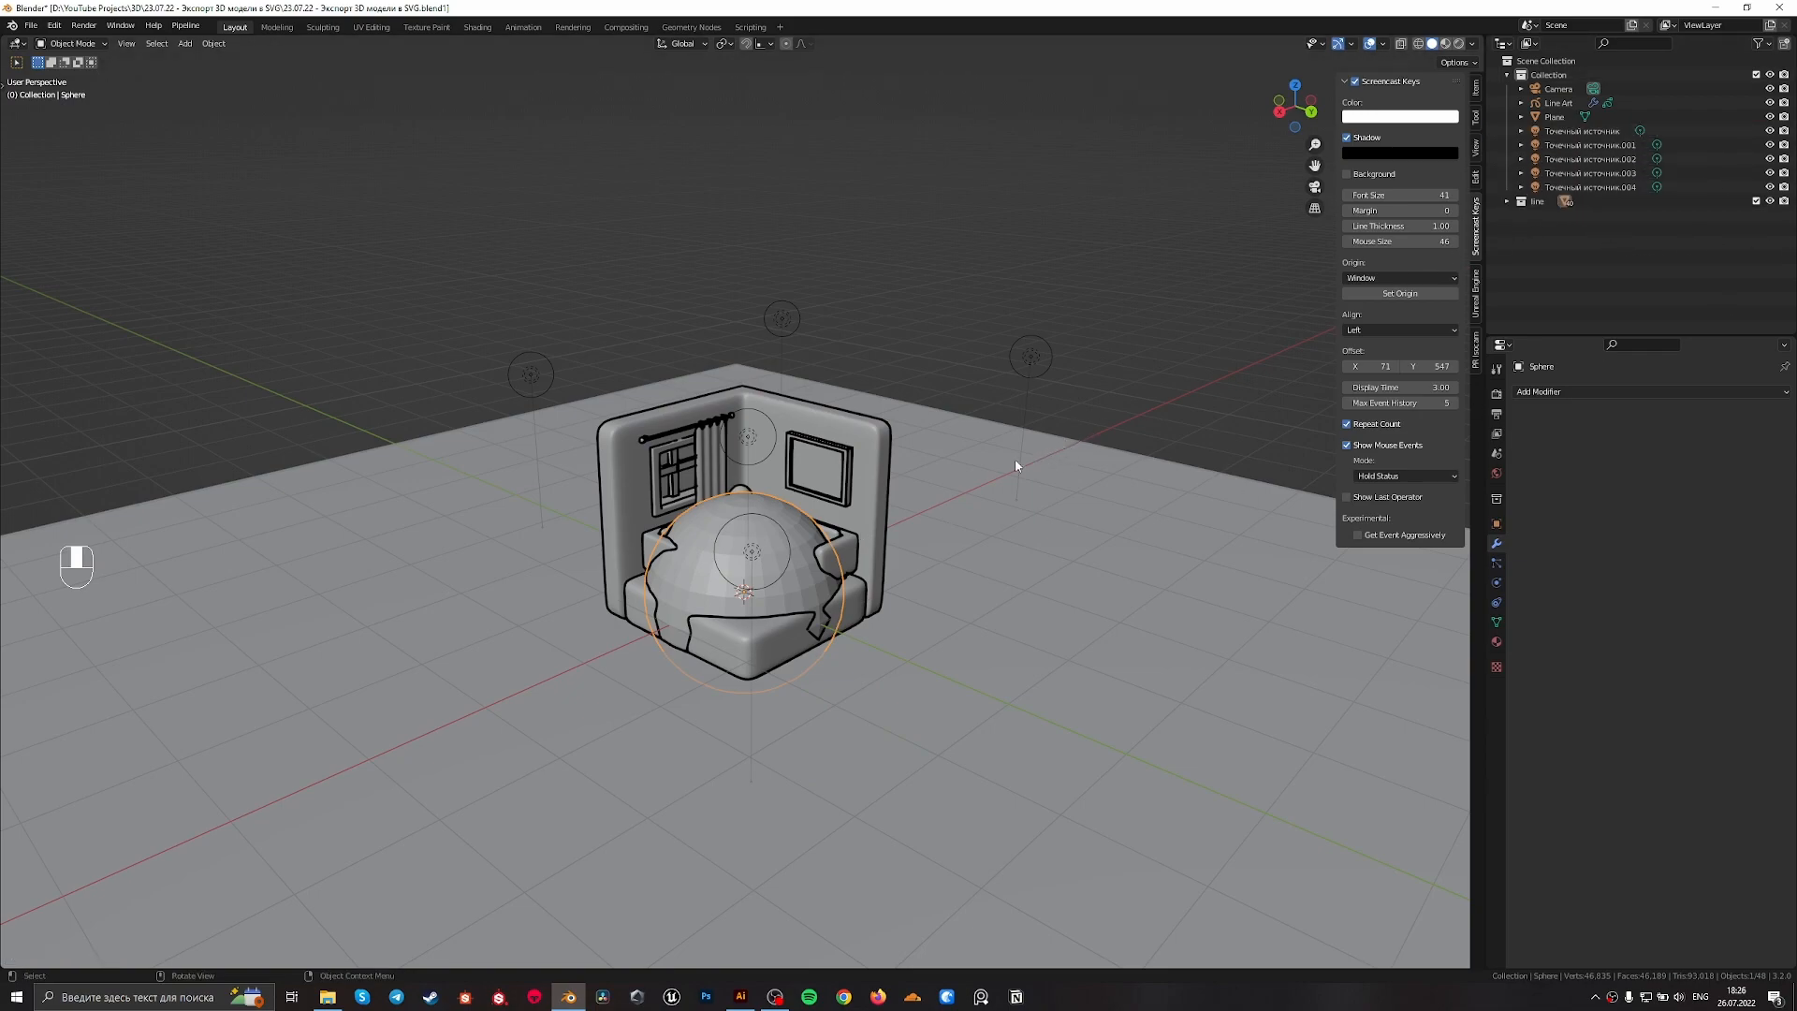
key(KP_0)
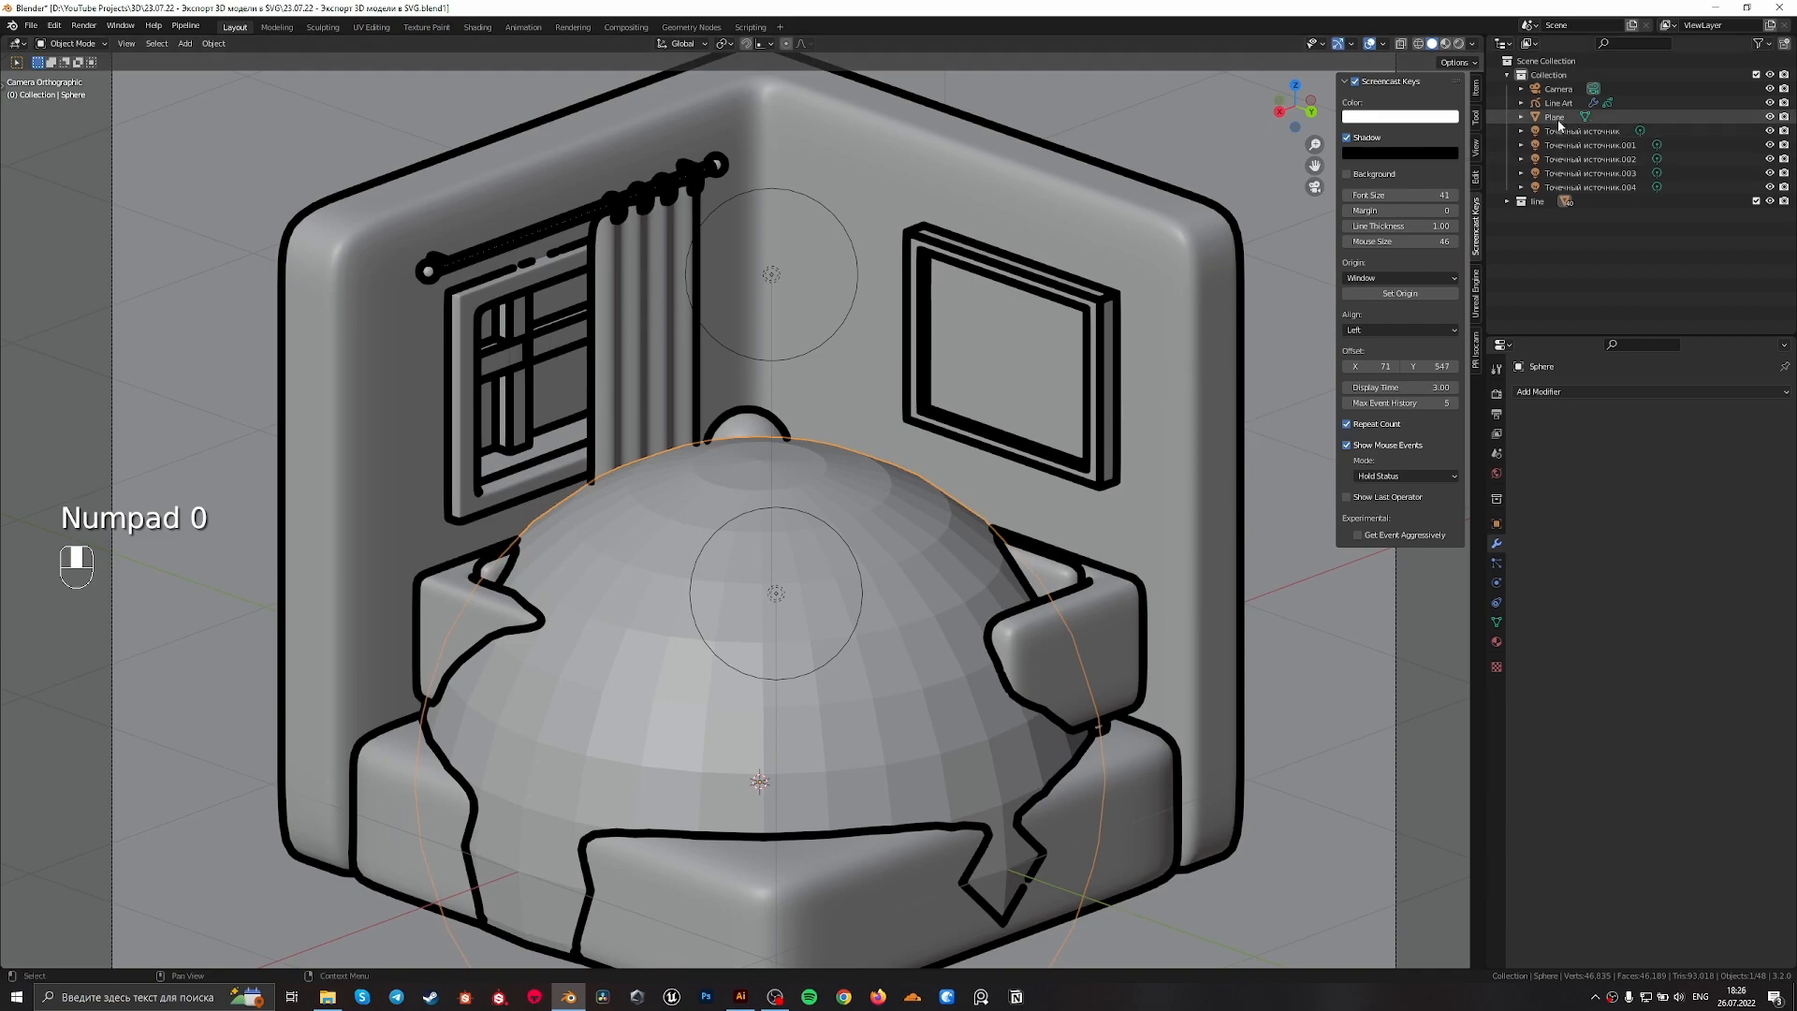
click(1555, 103)
key(g)
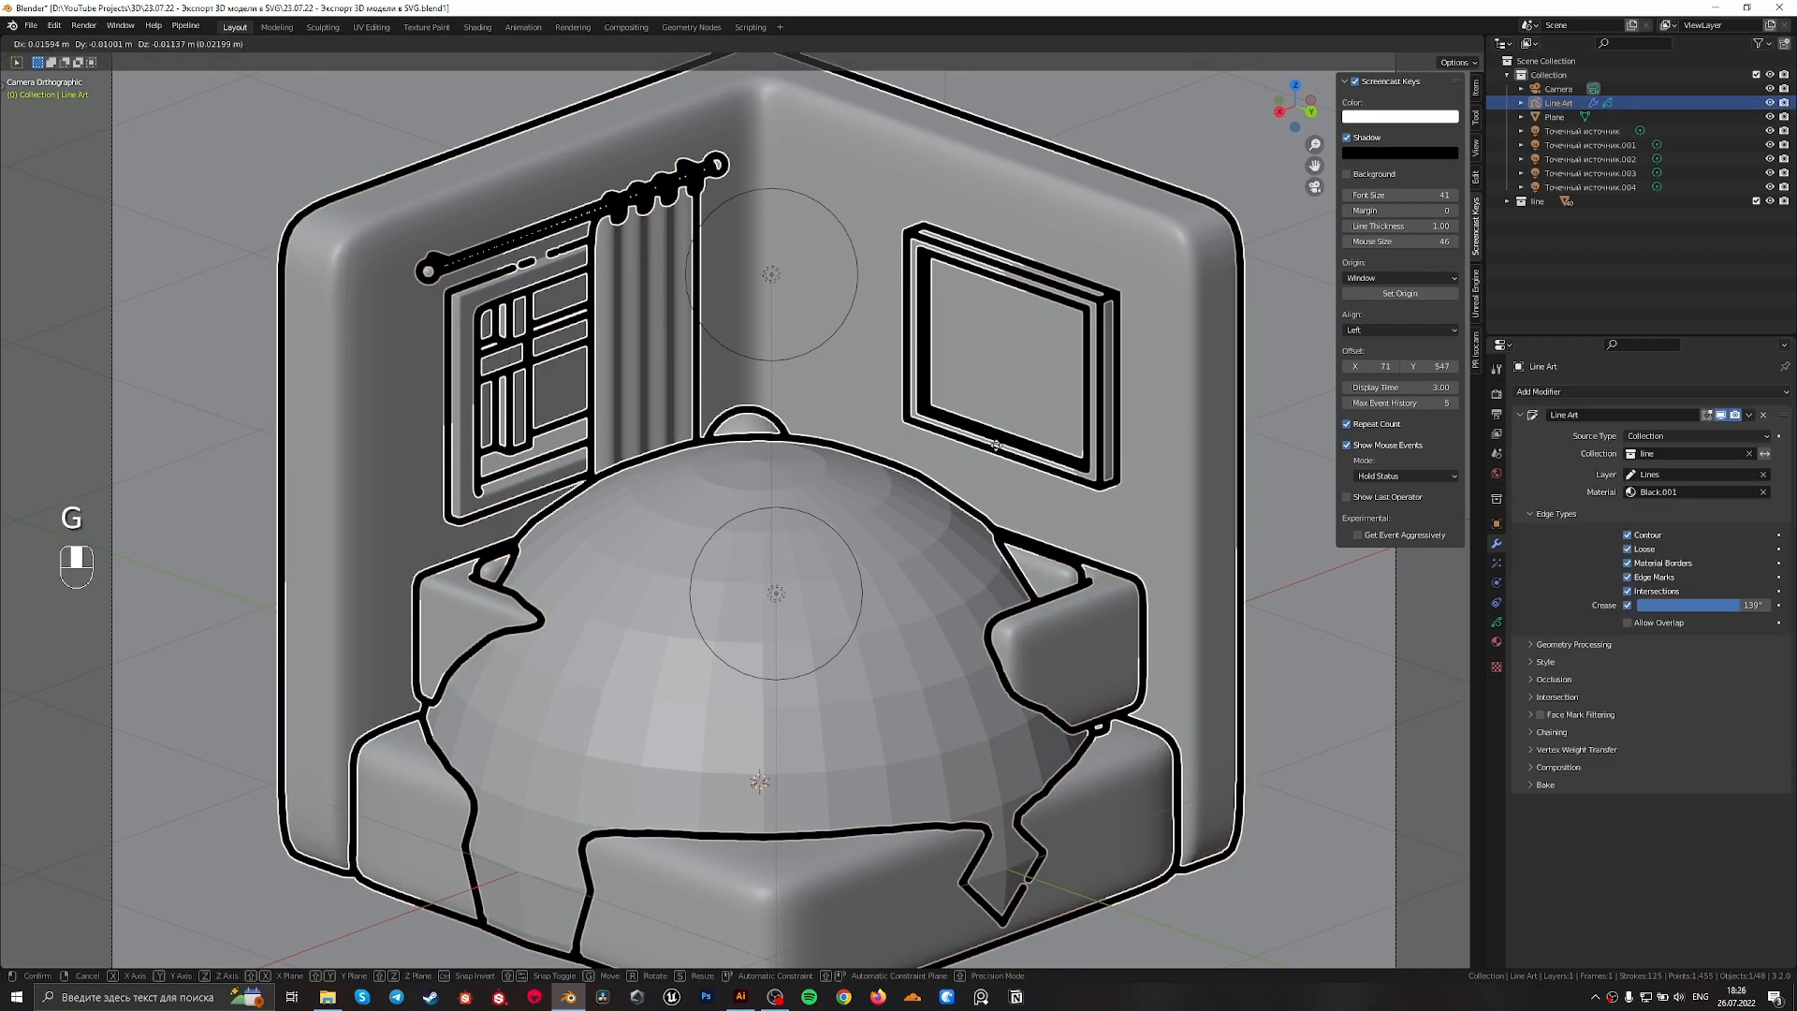
right_click(969, 492)
Scale the sphere down and move it up to the middle of the room, in front of the table lamp
scroll(969, 492, down, 2)
click(839, 547)
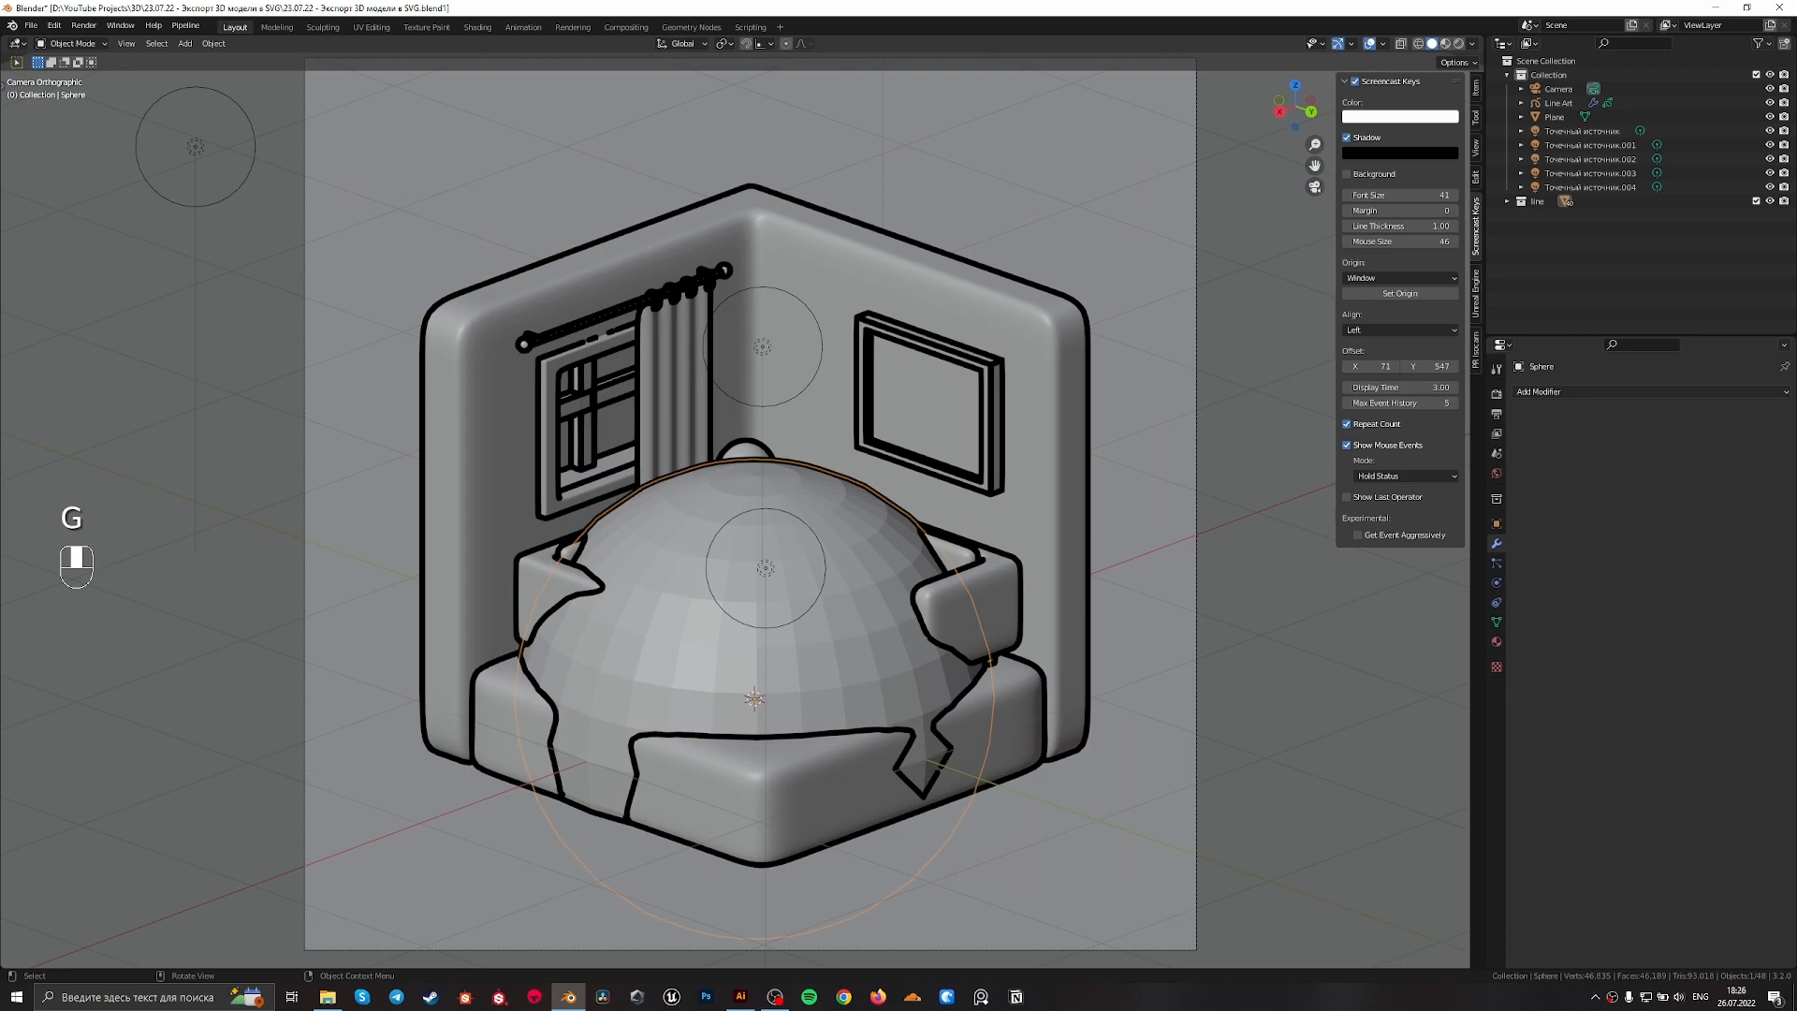
key(s)
click(899, 717)
key(g)
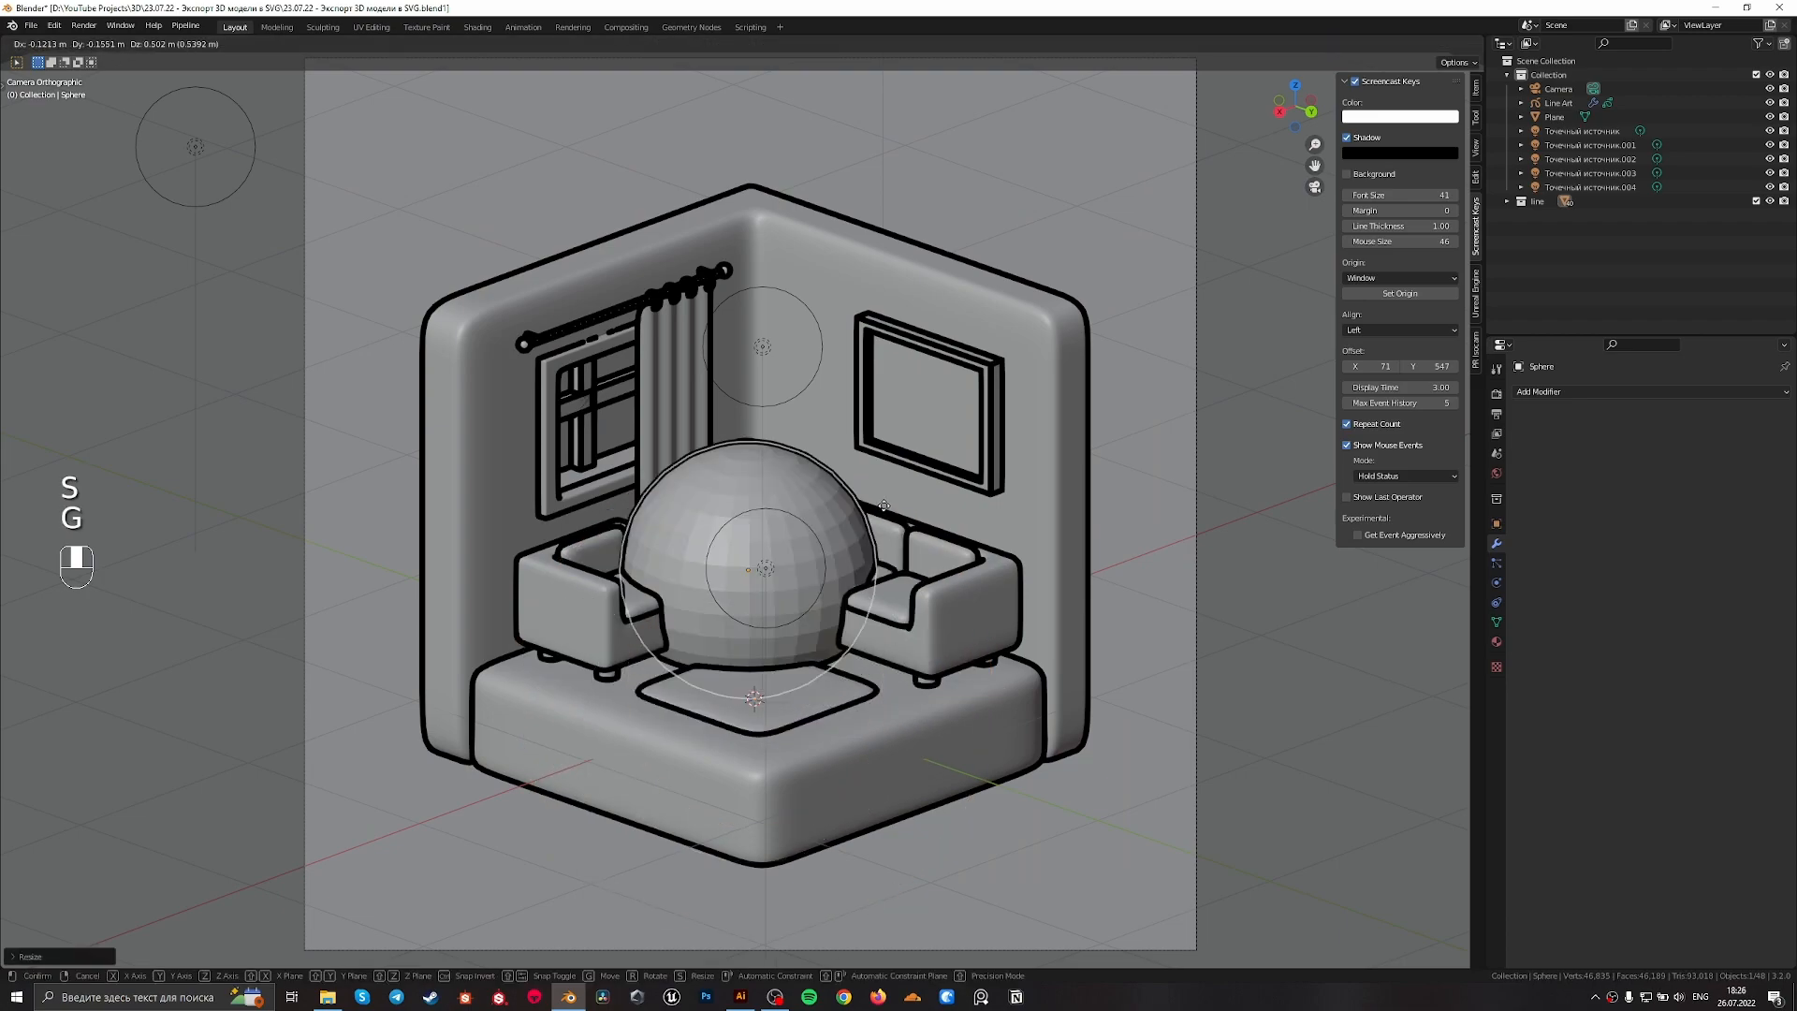
click(895, 386)
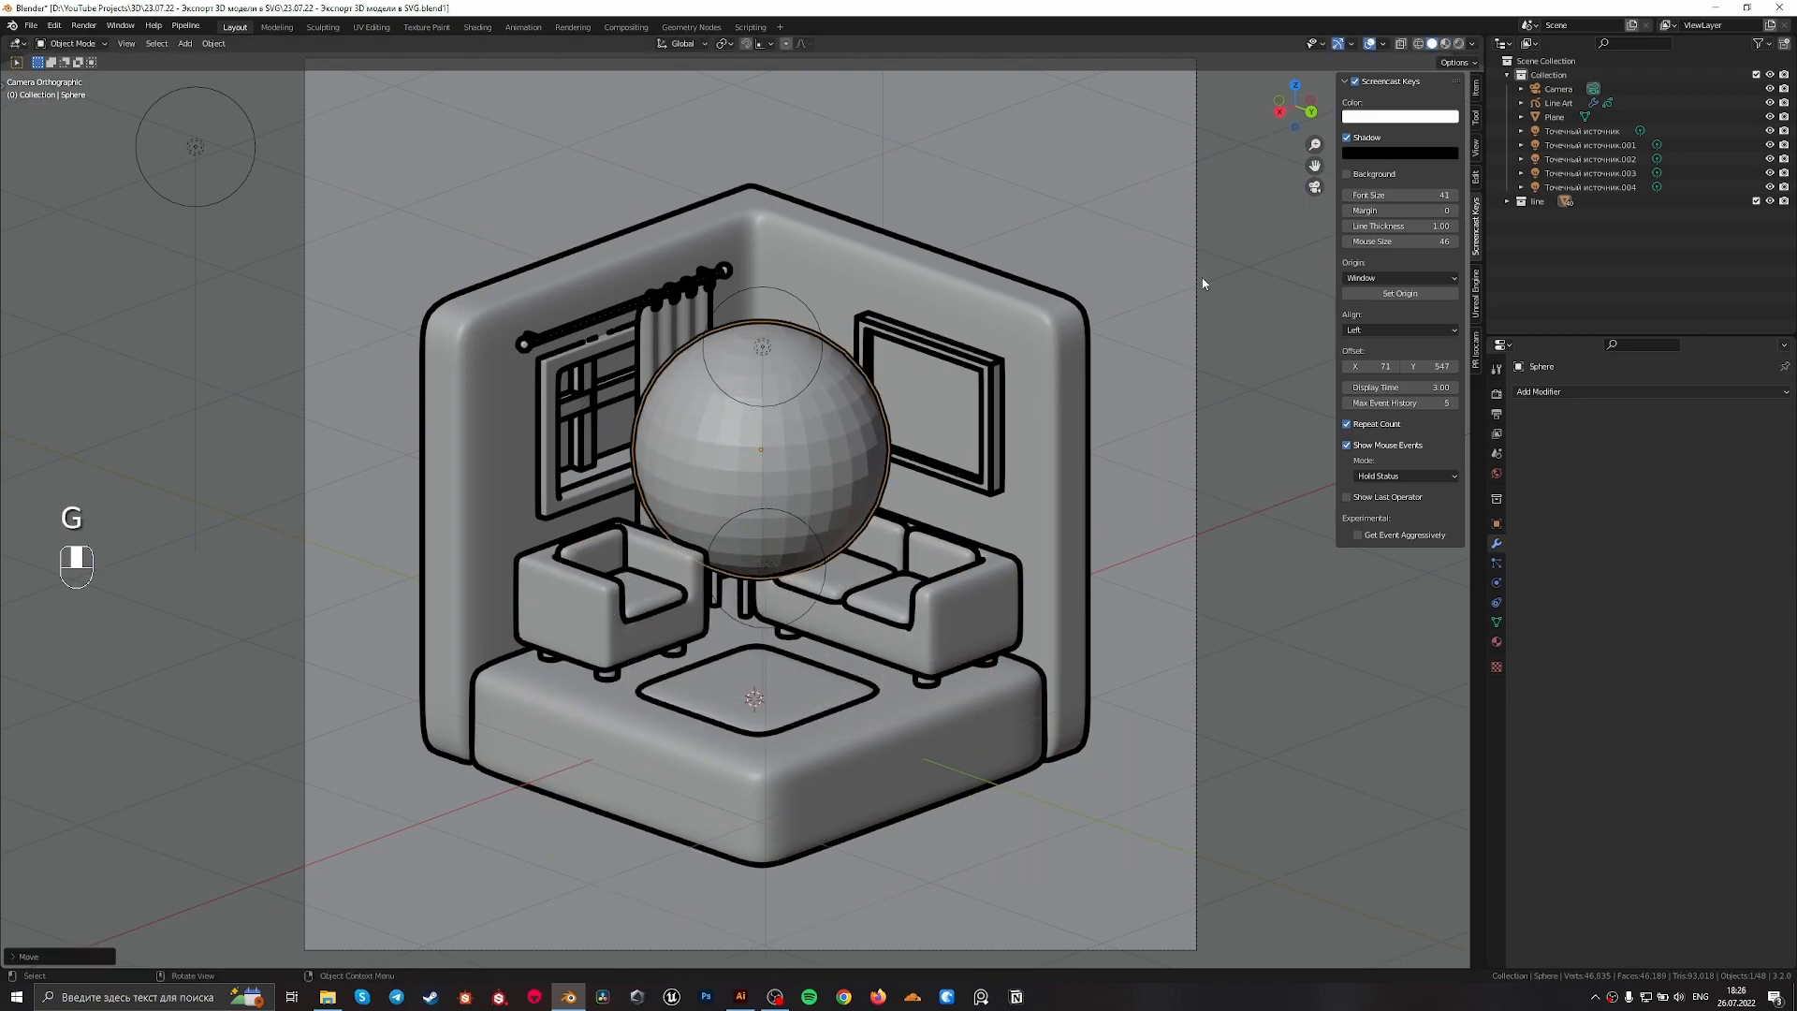
Select the line art object and set its Line Art modifier's crease threshold to 112°
click(1558, 103)
key(g)
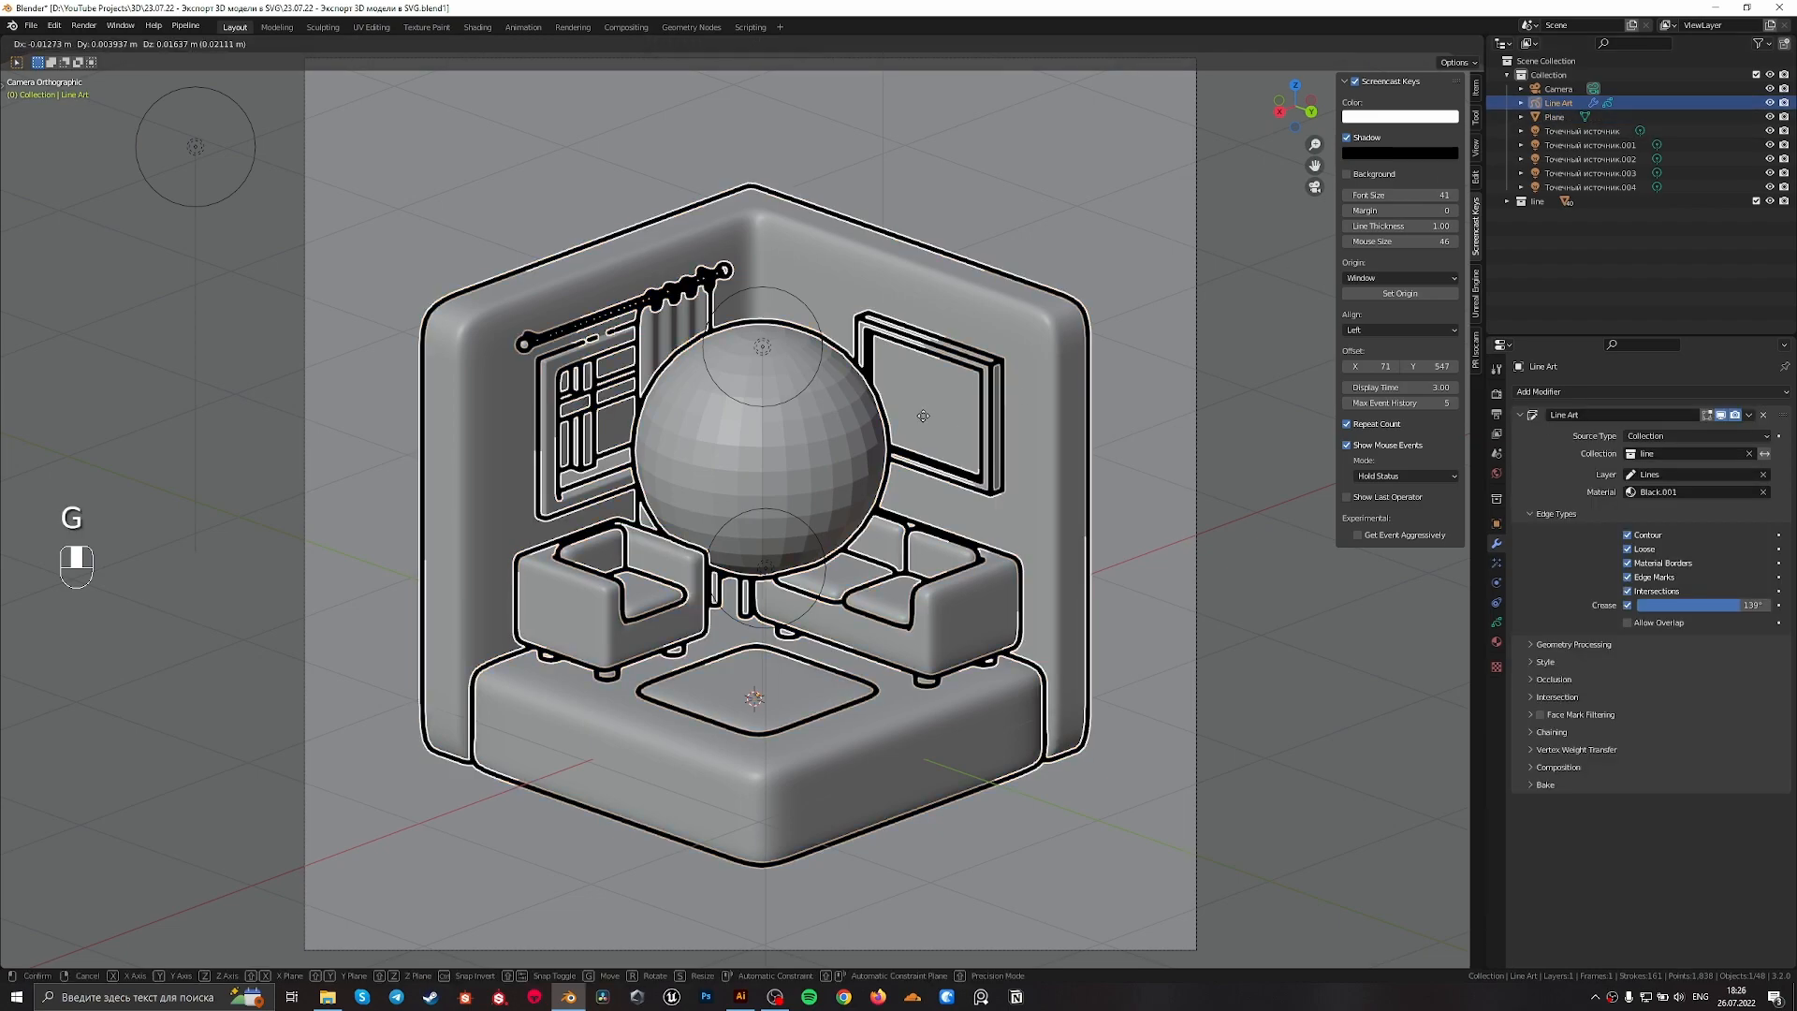
right_click(1047, 425)
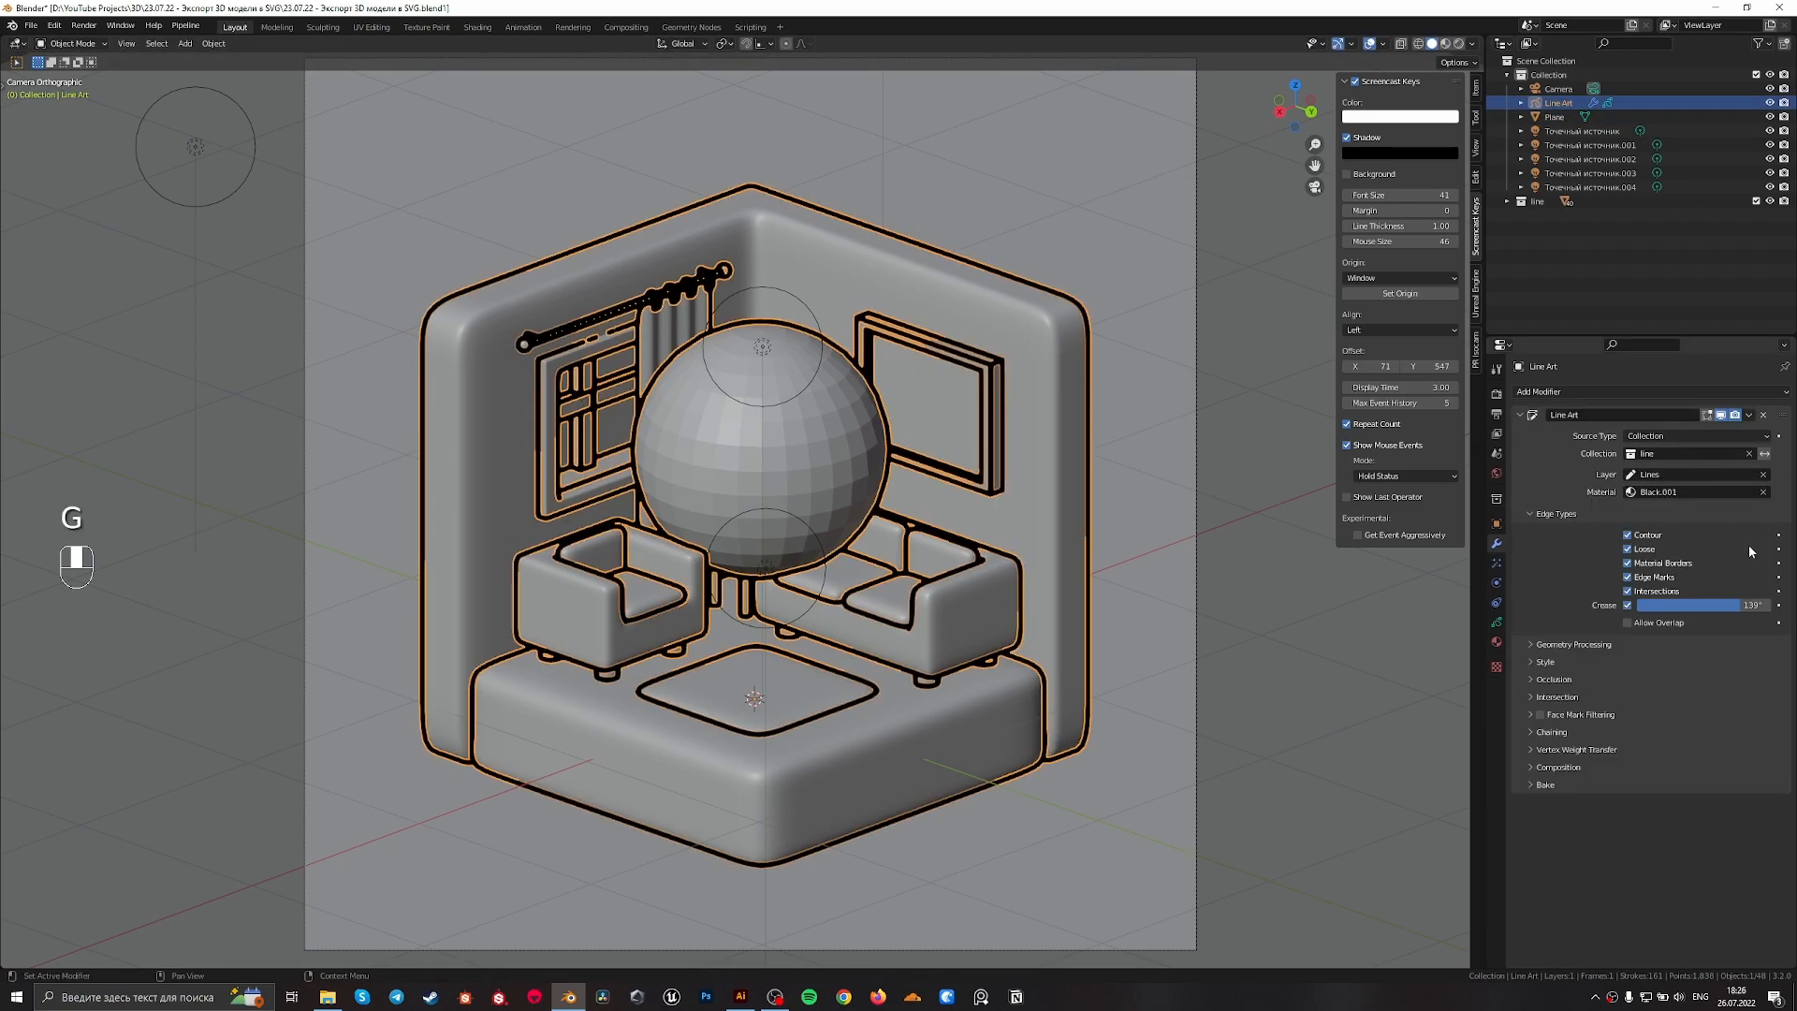
click(1737, 605)
mouse_move(1737, 605)
mouse_down()
mouse_move(1764, 604)
mouse_move(1675, 605)
mouse_move(1718, 604)
mouse_up()
Disable the Loose and Intersections edge types of the Line Art modifier to compare the outlines, and enable both again
click(1628, 548)
click(1628, 590)
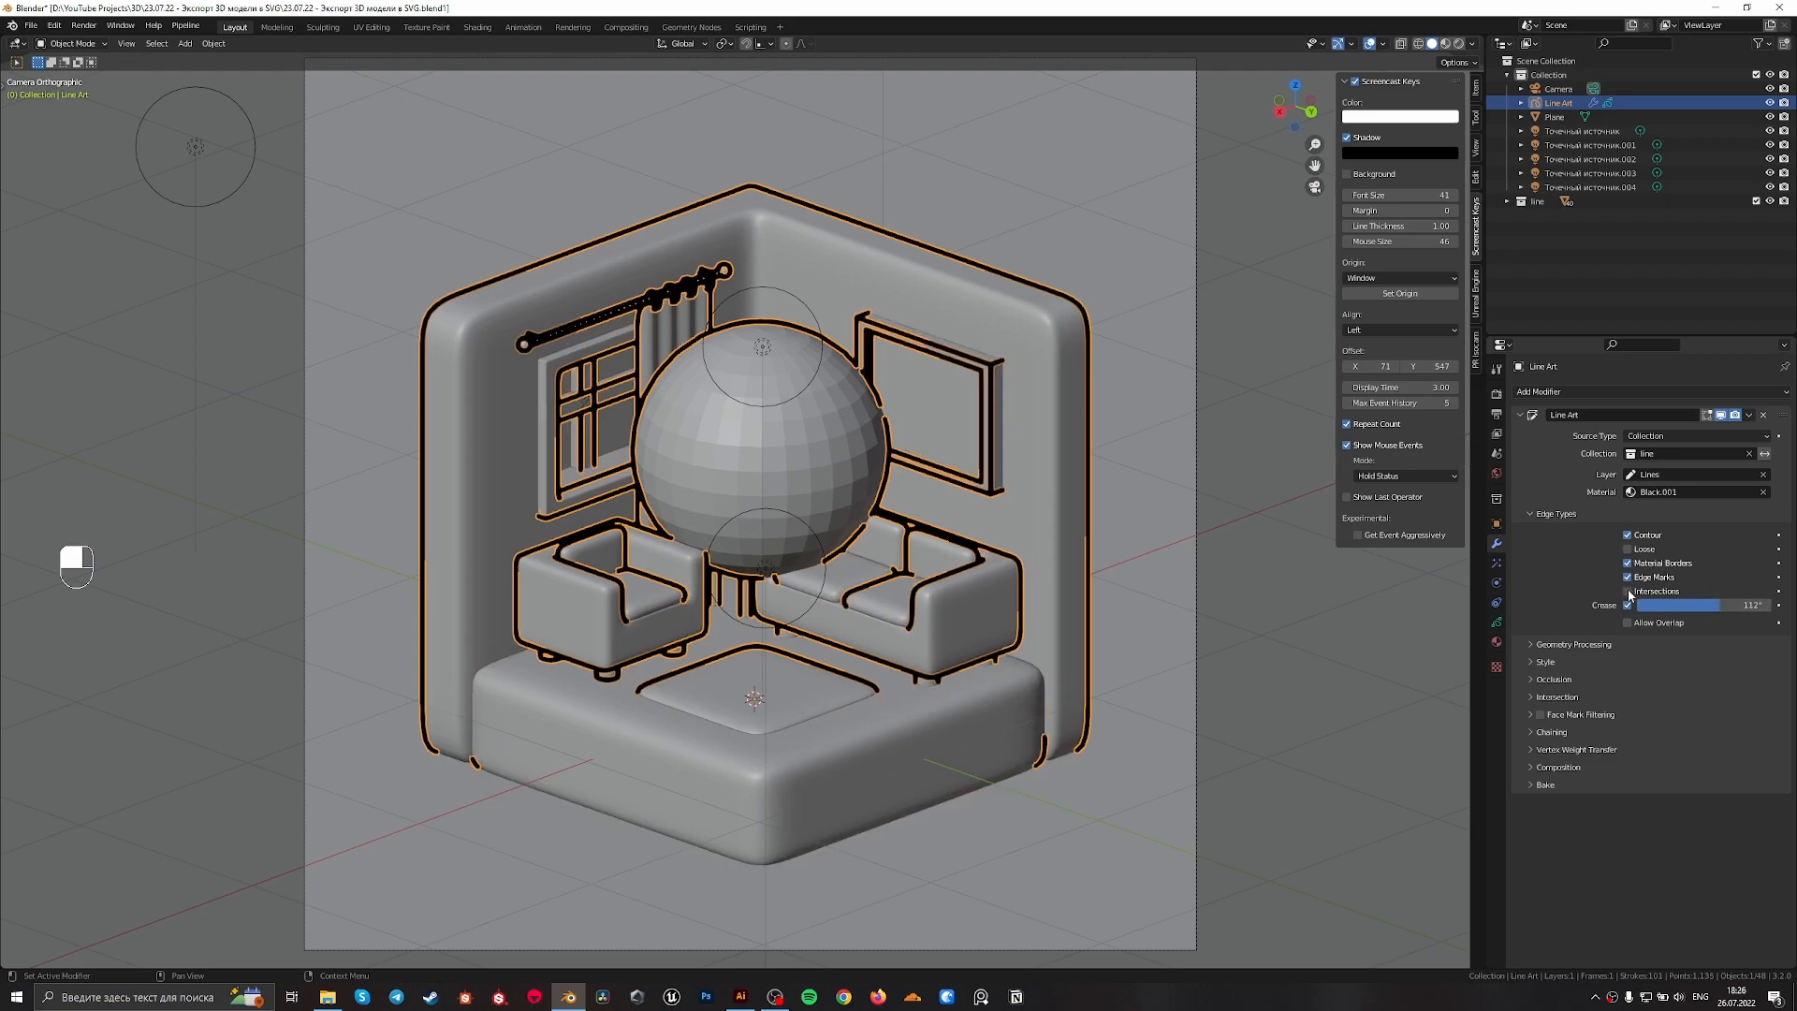
click(1628, 549)
click(1628, 590)
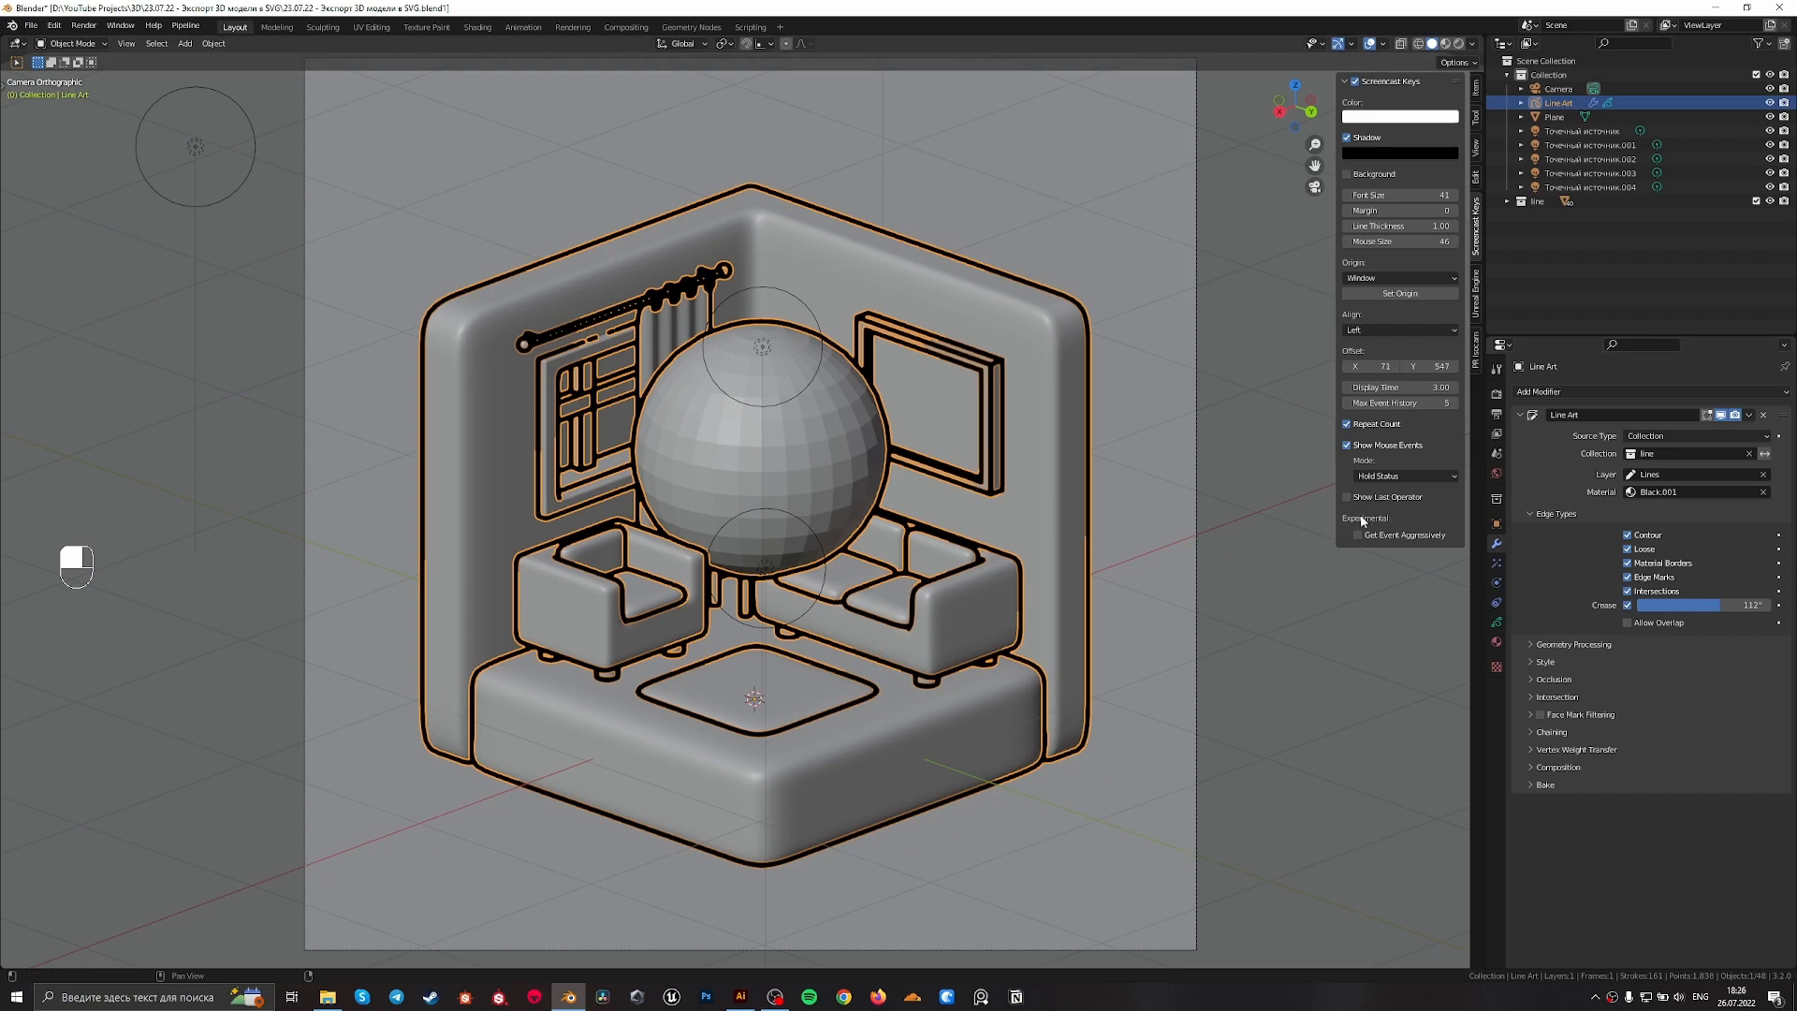
Delete the sphere in front of the table lamp, refresh the line art and return to the camera view
key(Delete)
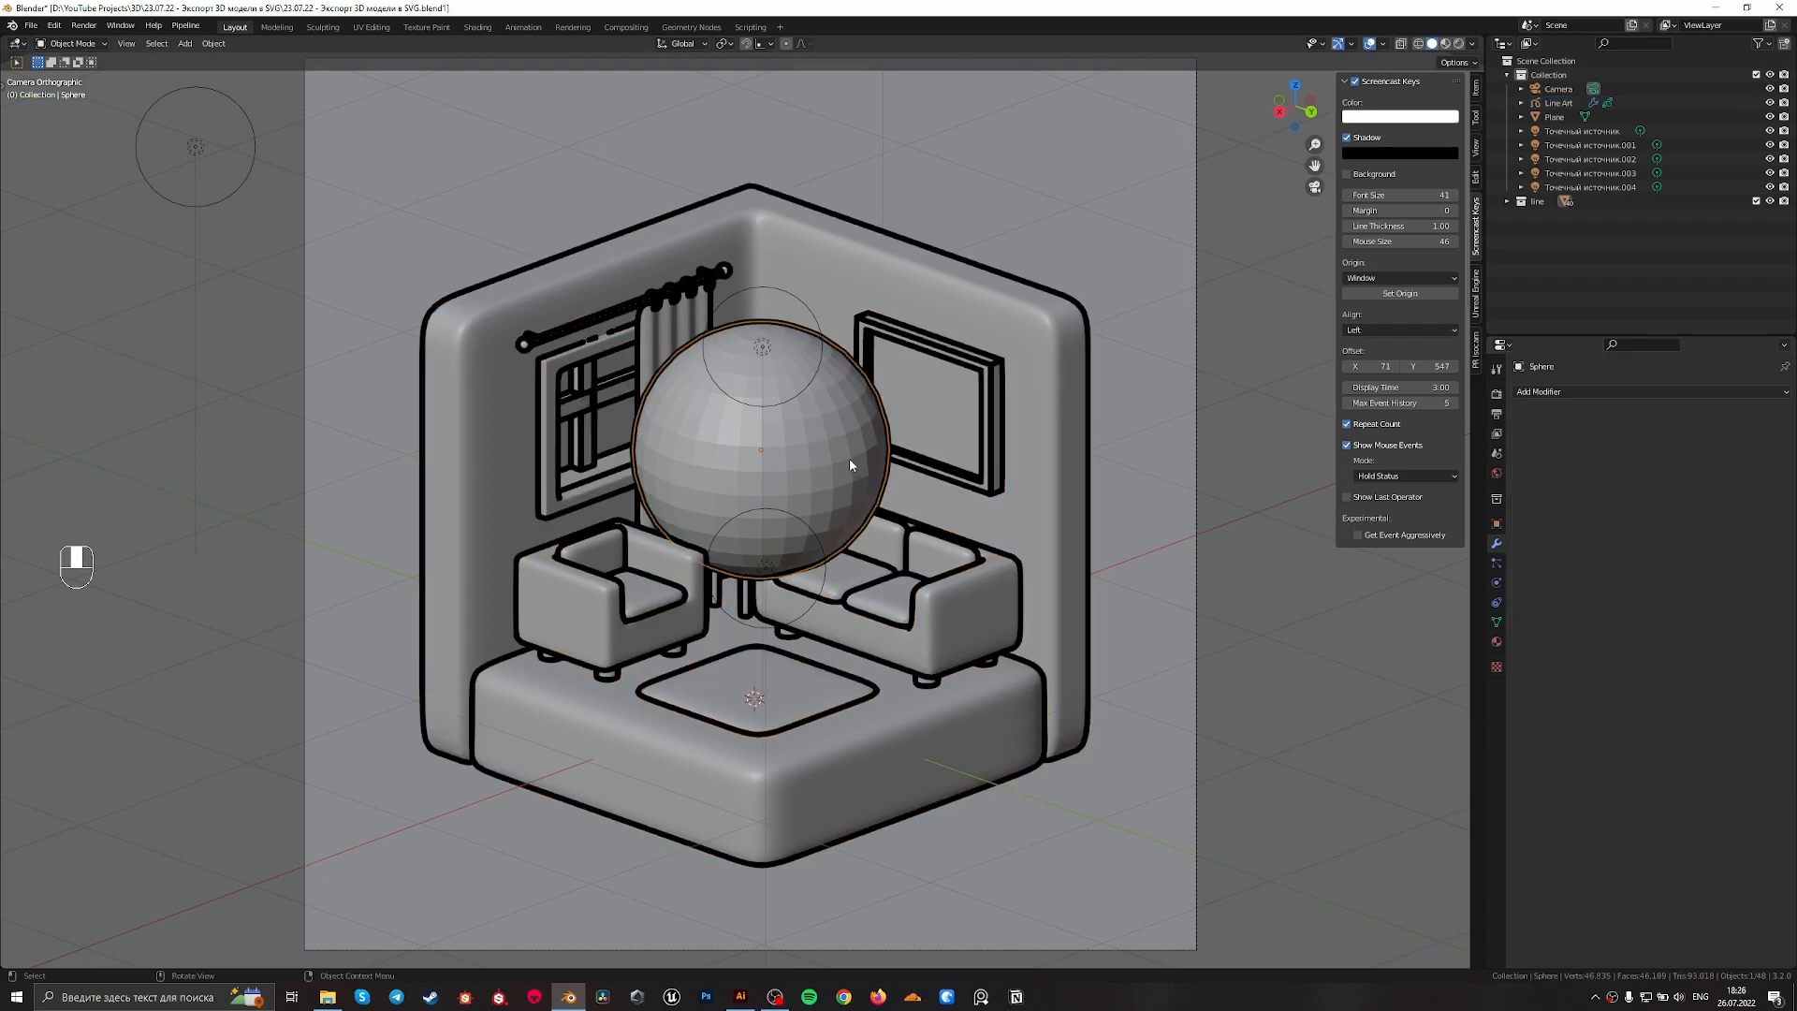
key(KP_0)
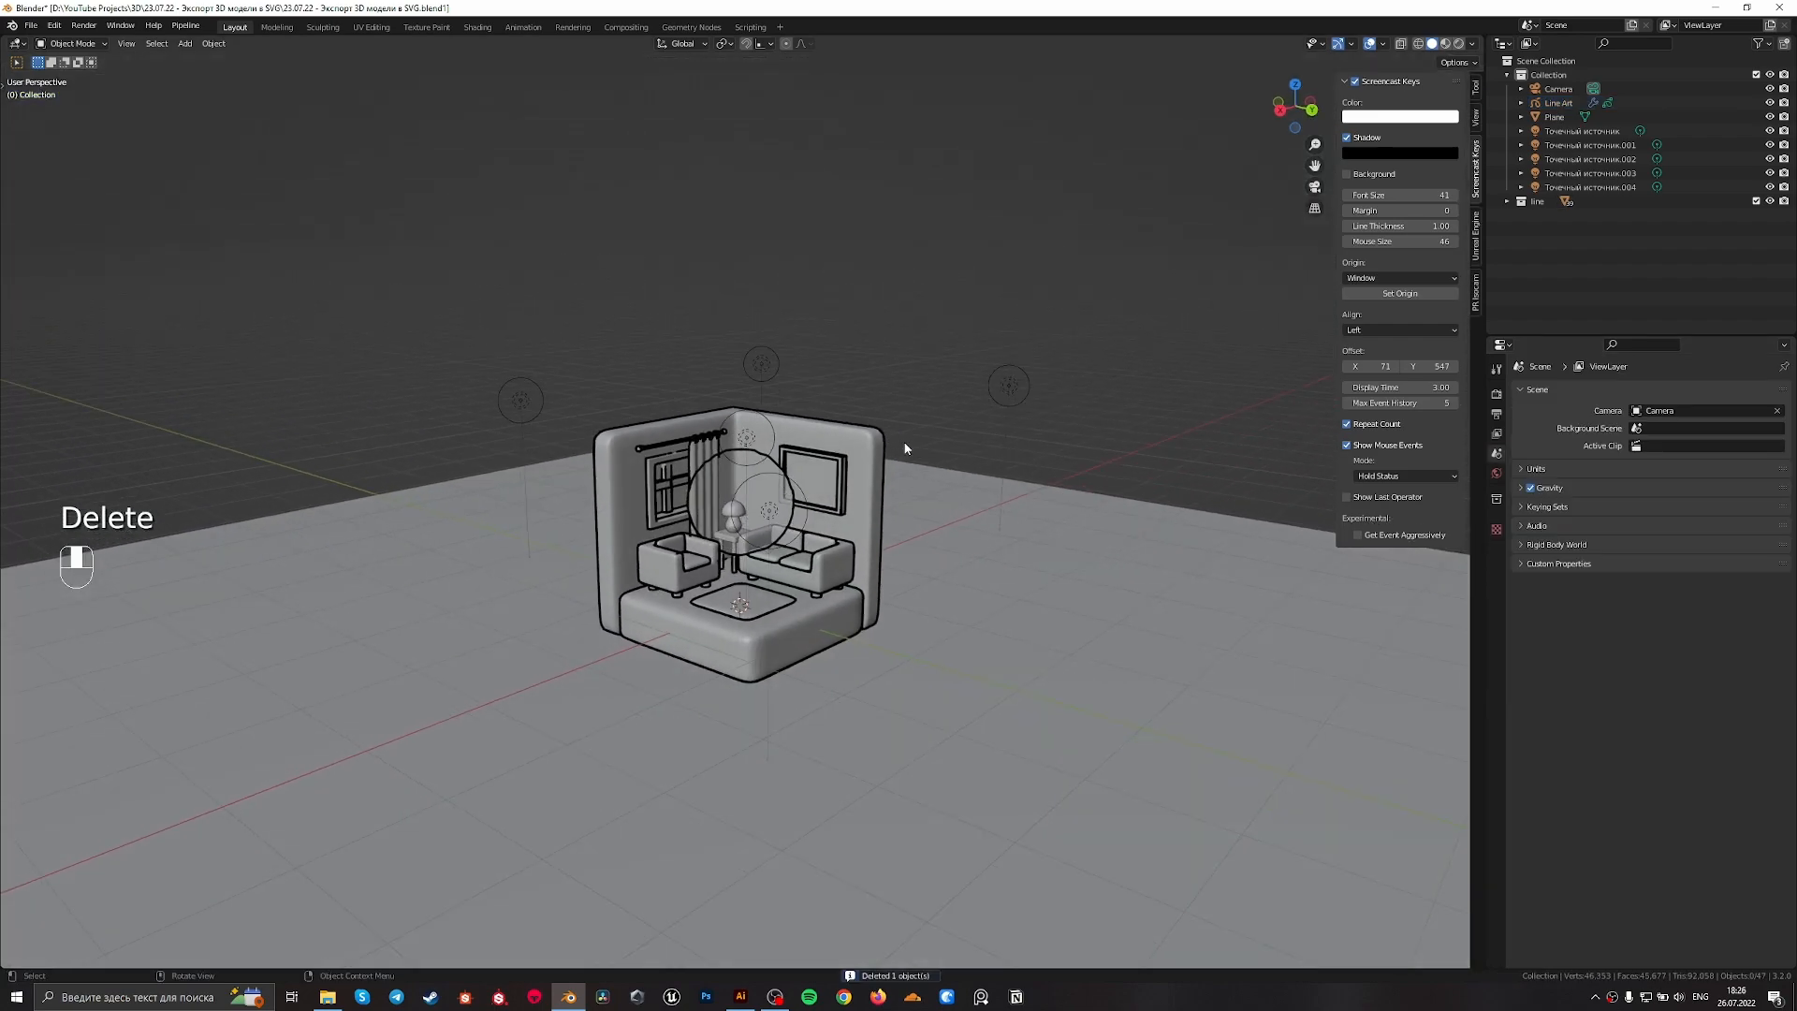
click(1558, 102)
key(g)
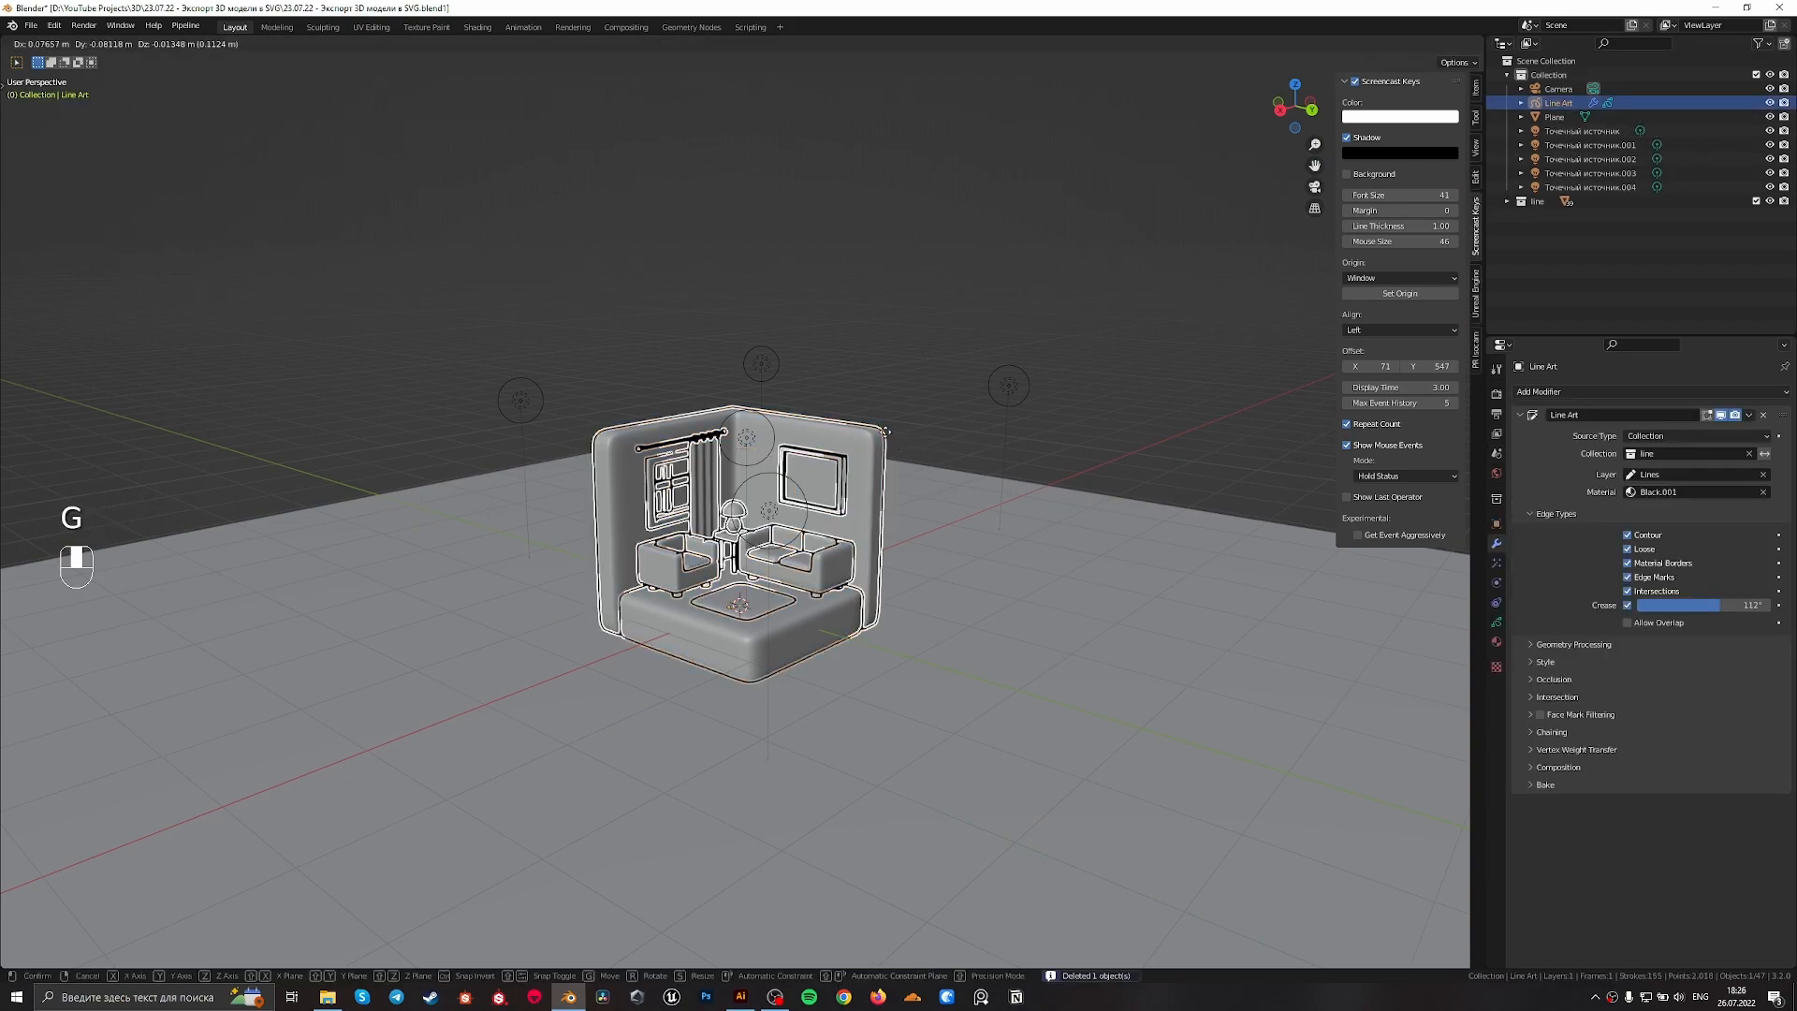
key(KP_0)
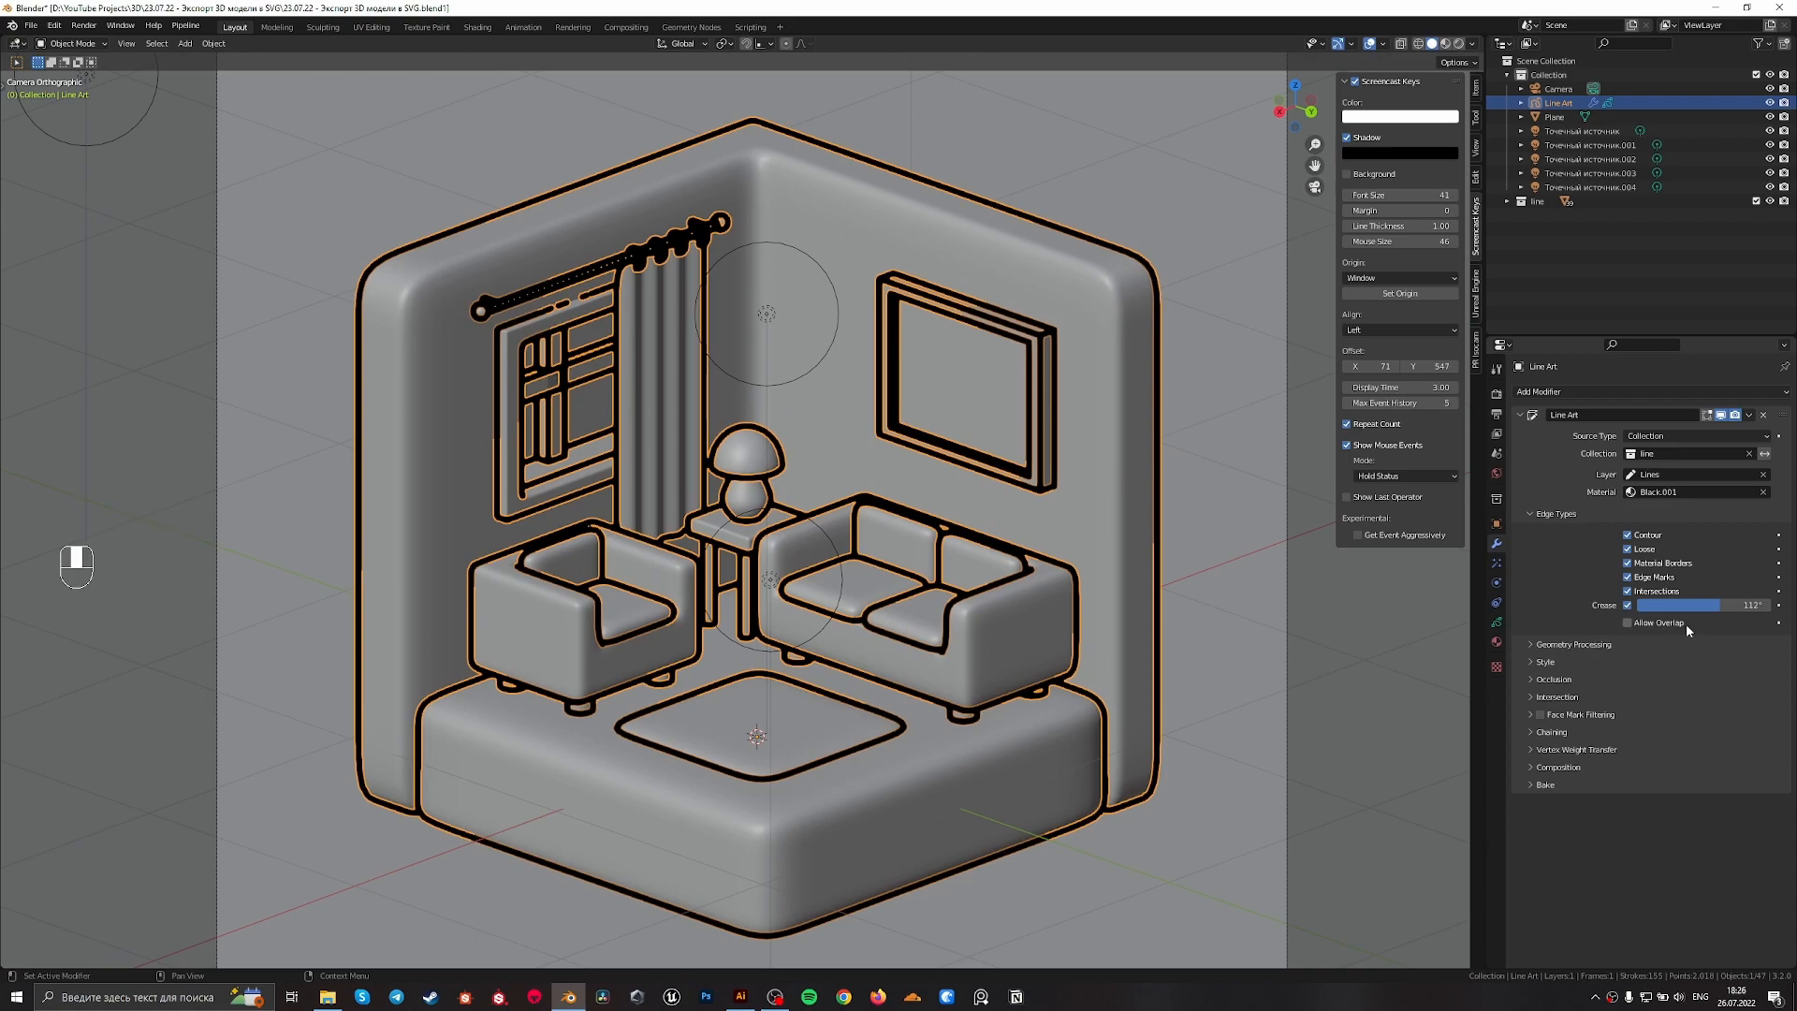
Expand the Line Art modifier's style settings, set the line thickness to 10 and deselect the line art object
click(1532, 663)
click(1649, 683)
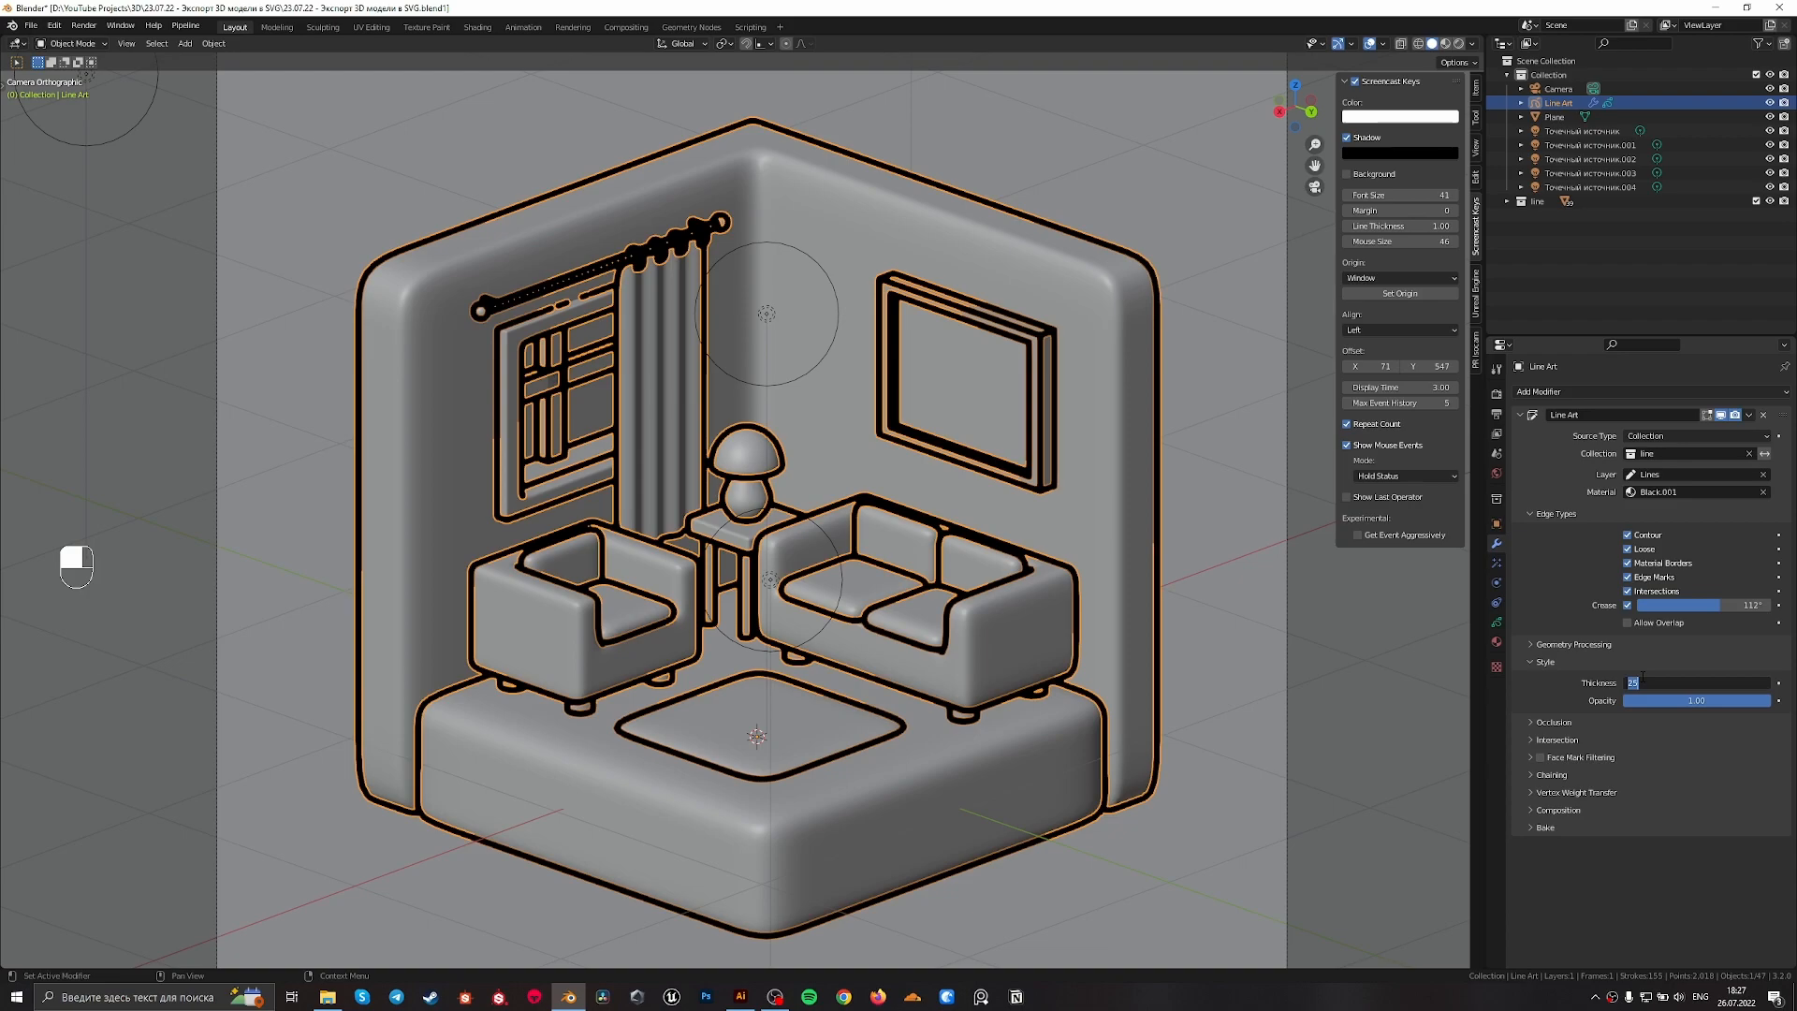
key(Return)
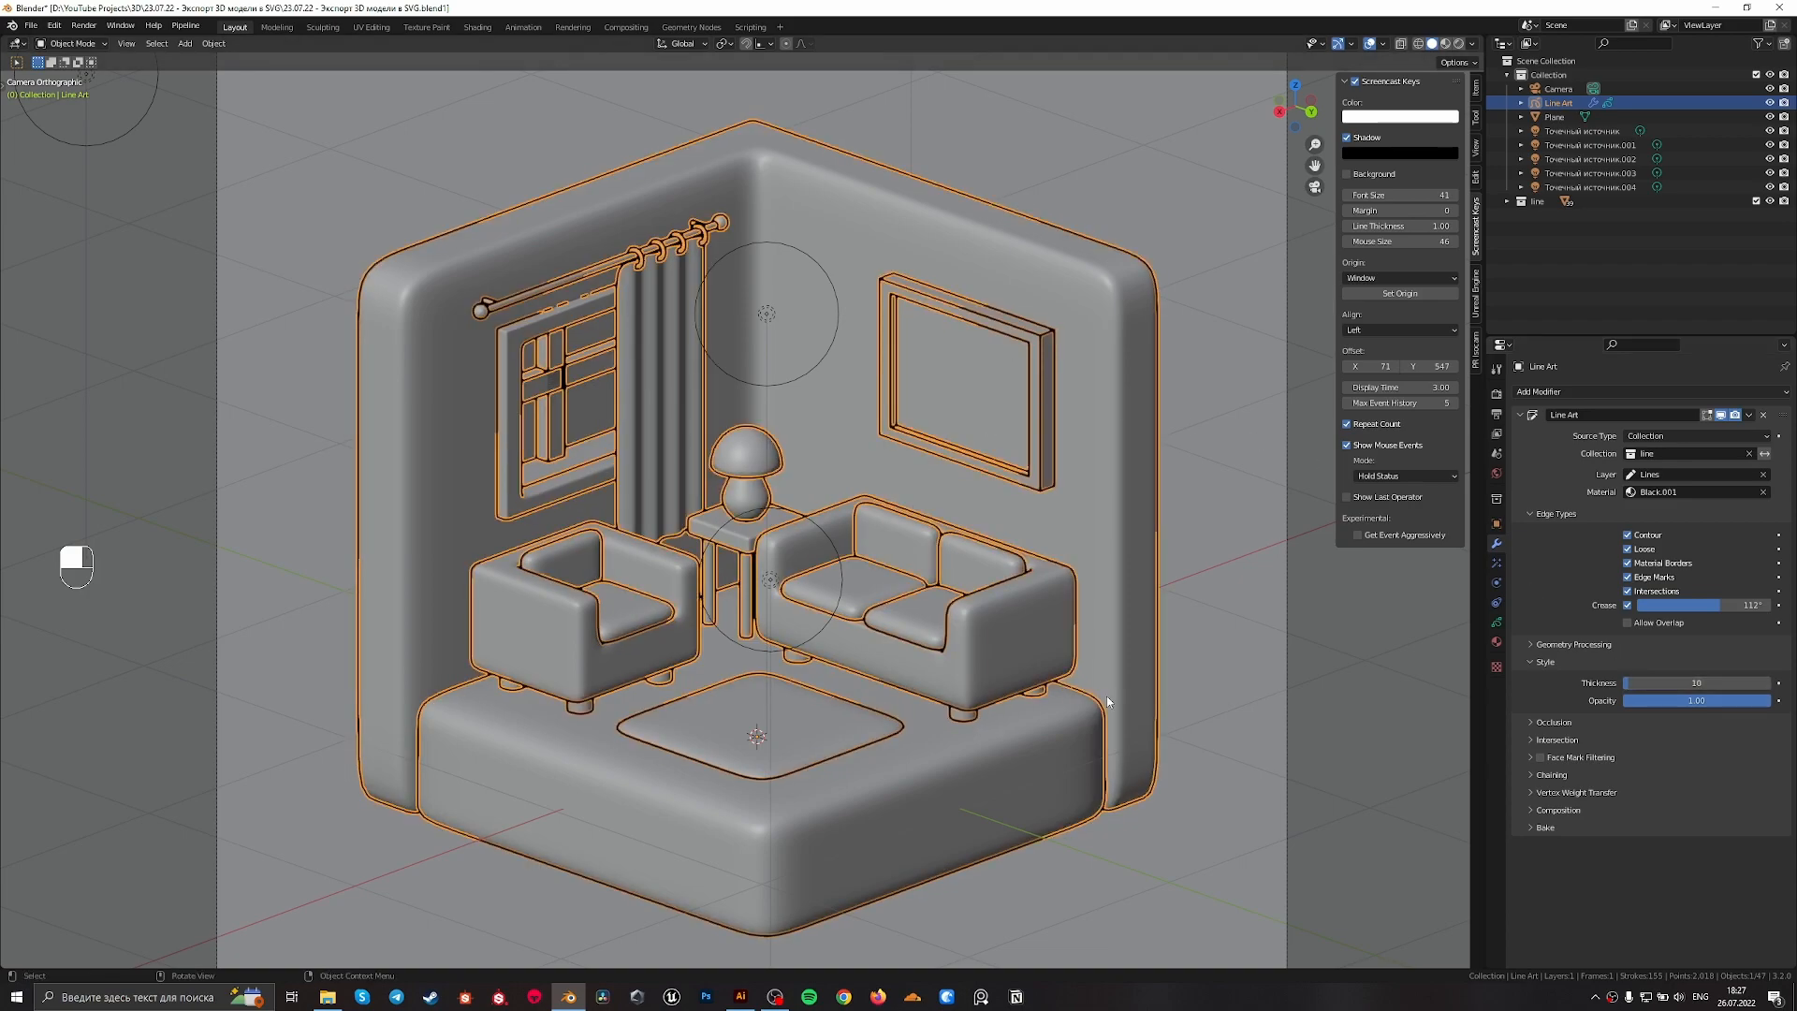
click(1072, 662)
Move the window's horizontal crossbar slightly along the Y axis to clean up its overlapping outlines
shift+middle_drag(1011, 602, 1108, 616)
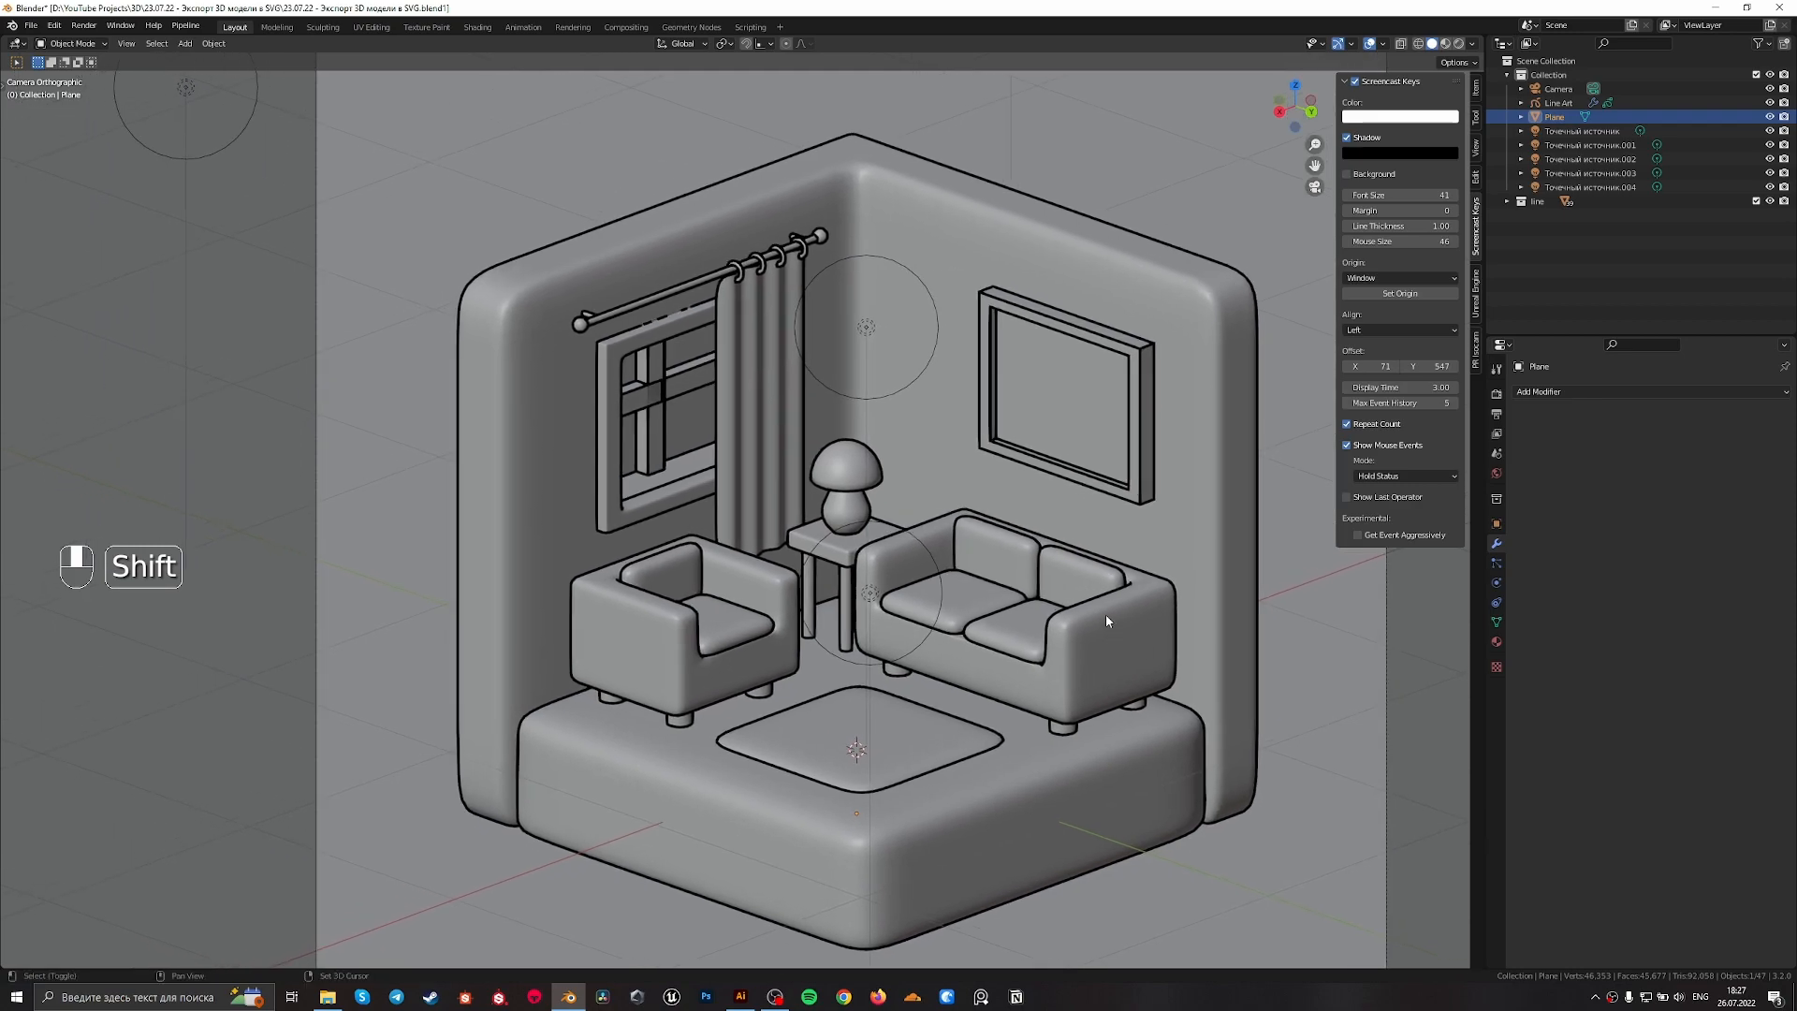
shift+middle_drag(636, 552, 706, 709)
scroll(773, 554, up, 6)
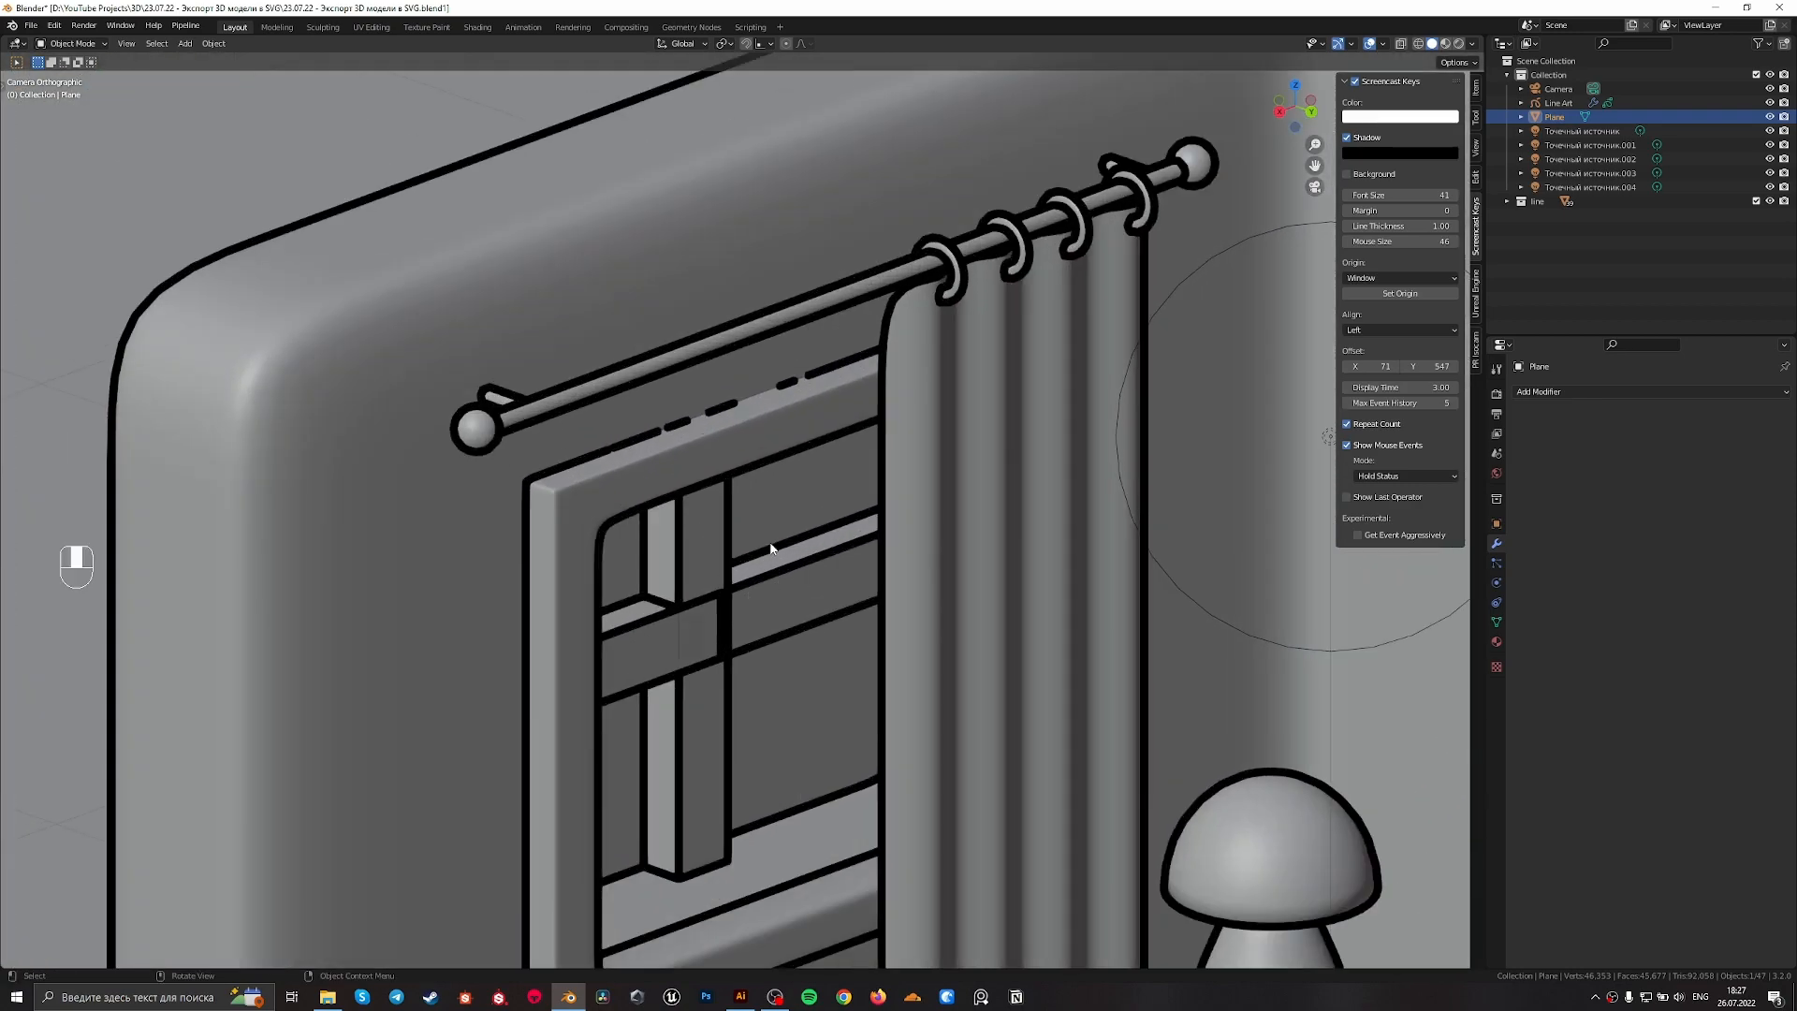
scroll(773, 557, up, 3)
click(785, 635)
key(g)
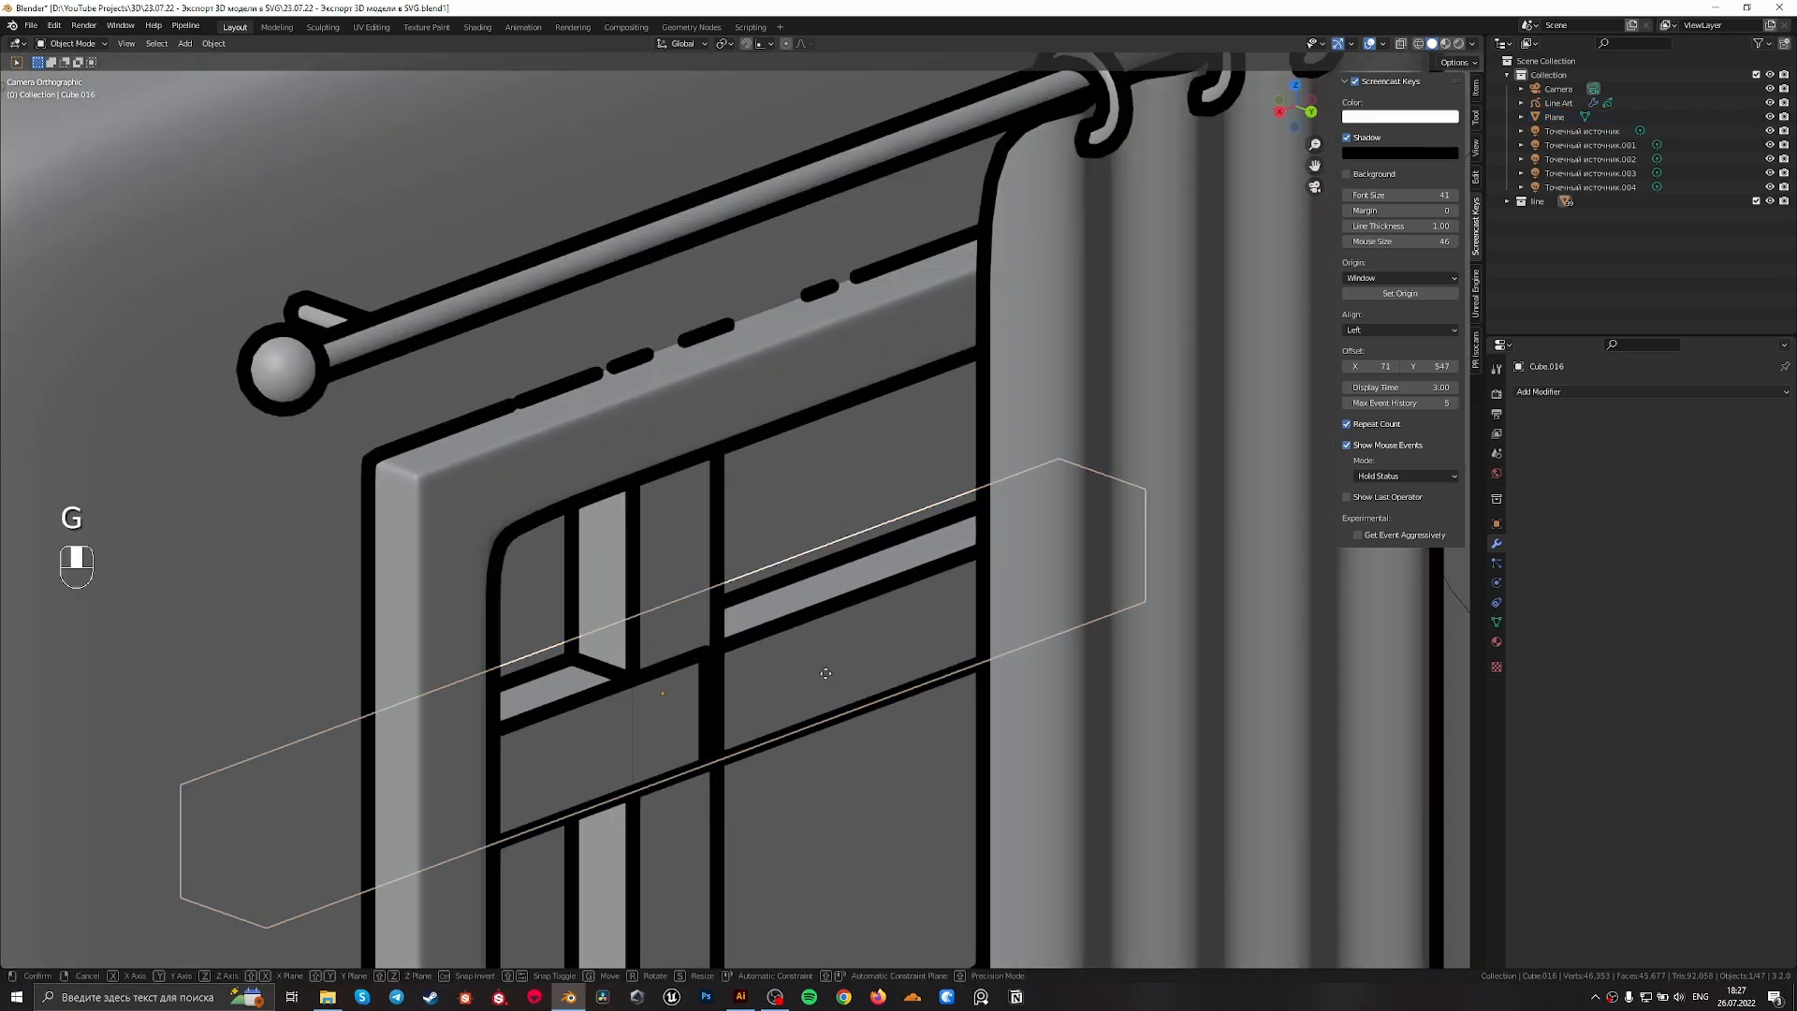
key(y)
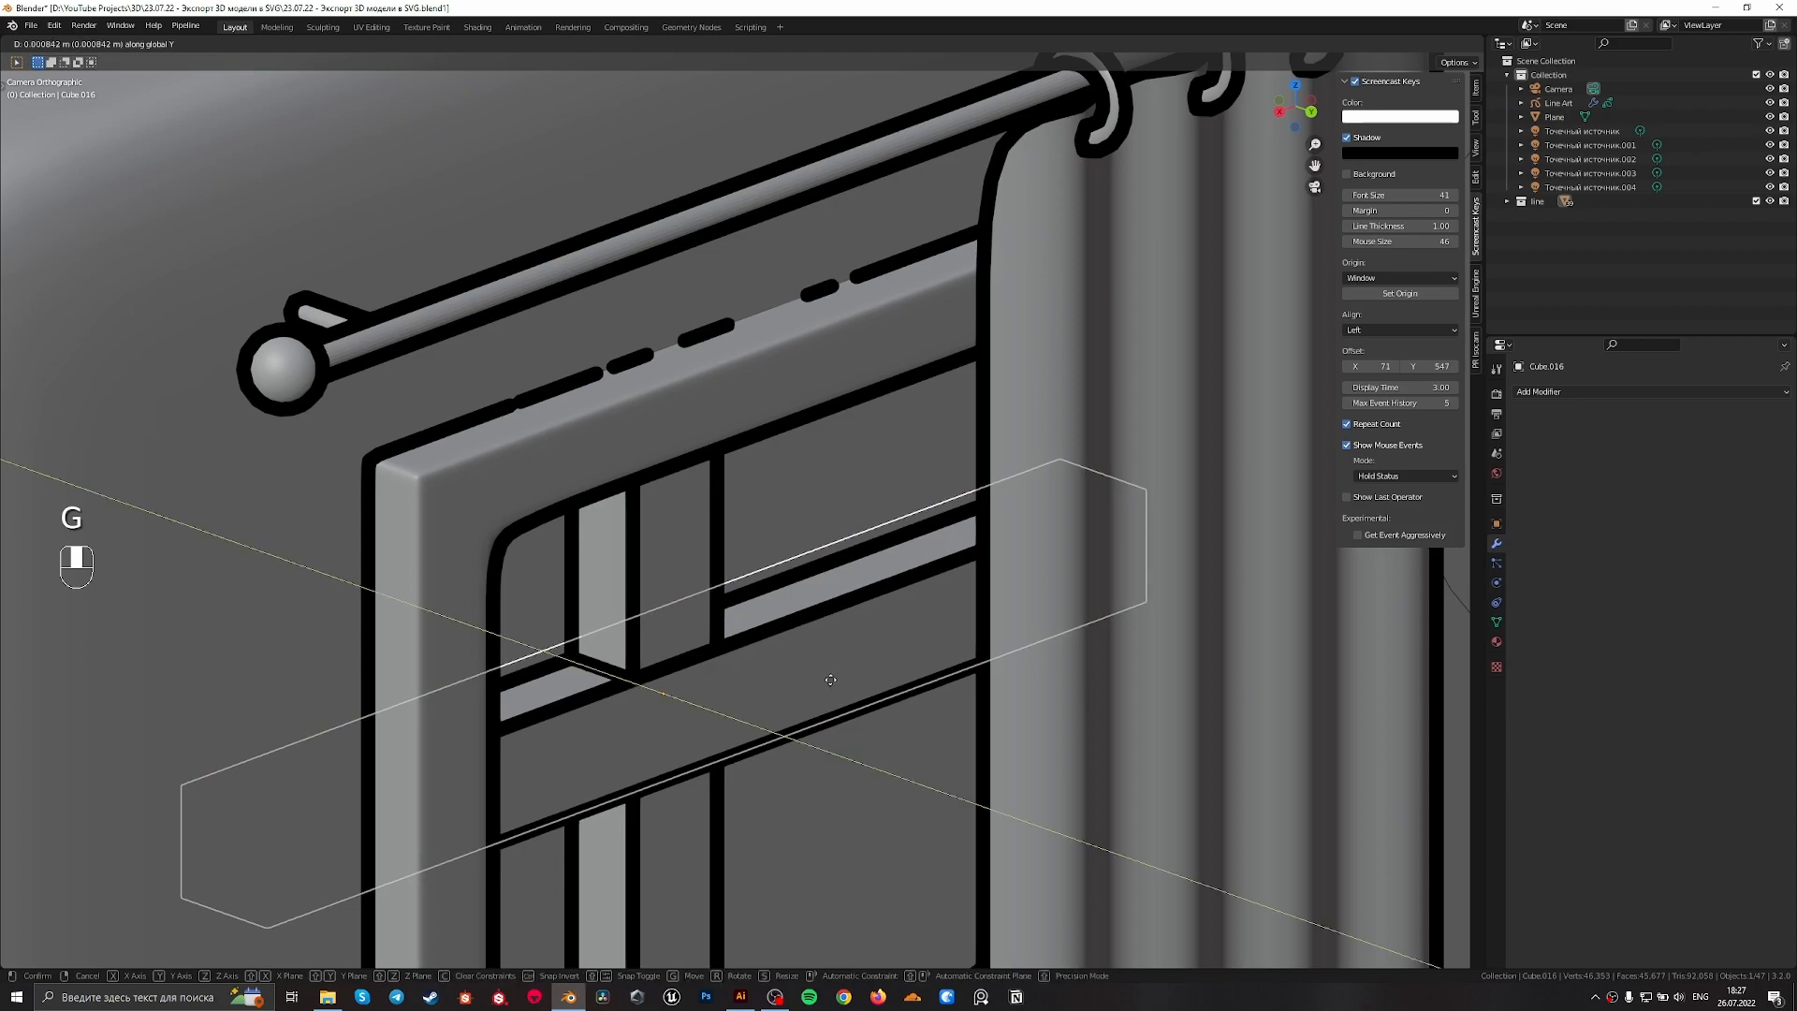
click(841, 762)
click(846, 754)
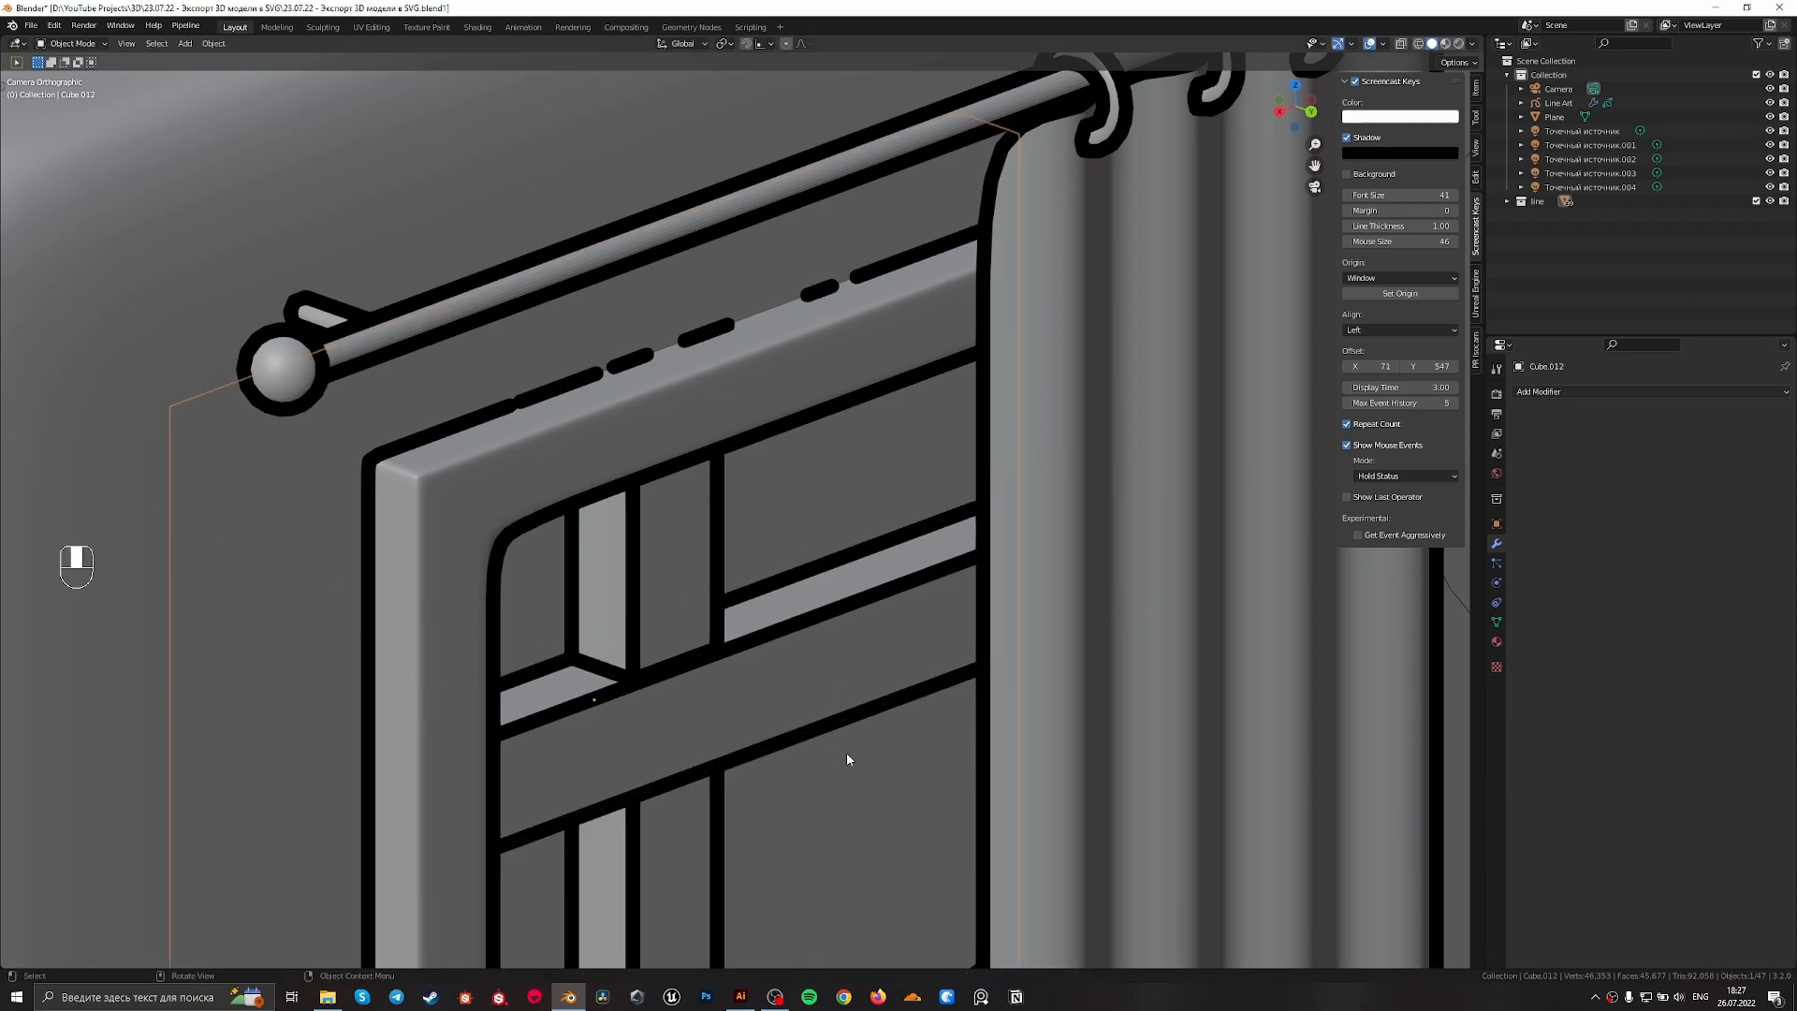
Select the window frame and shift it slightly along the Y axis
scroll(798, 630, down, 4)
scroll(730, 429, up, 5)
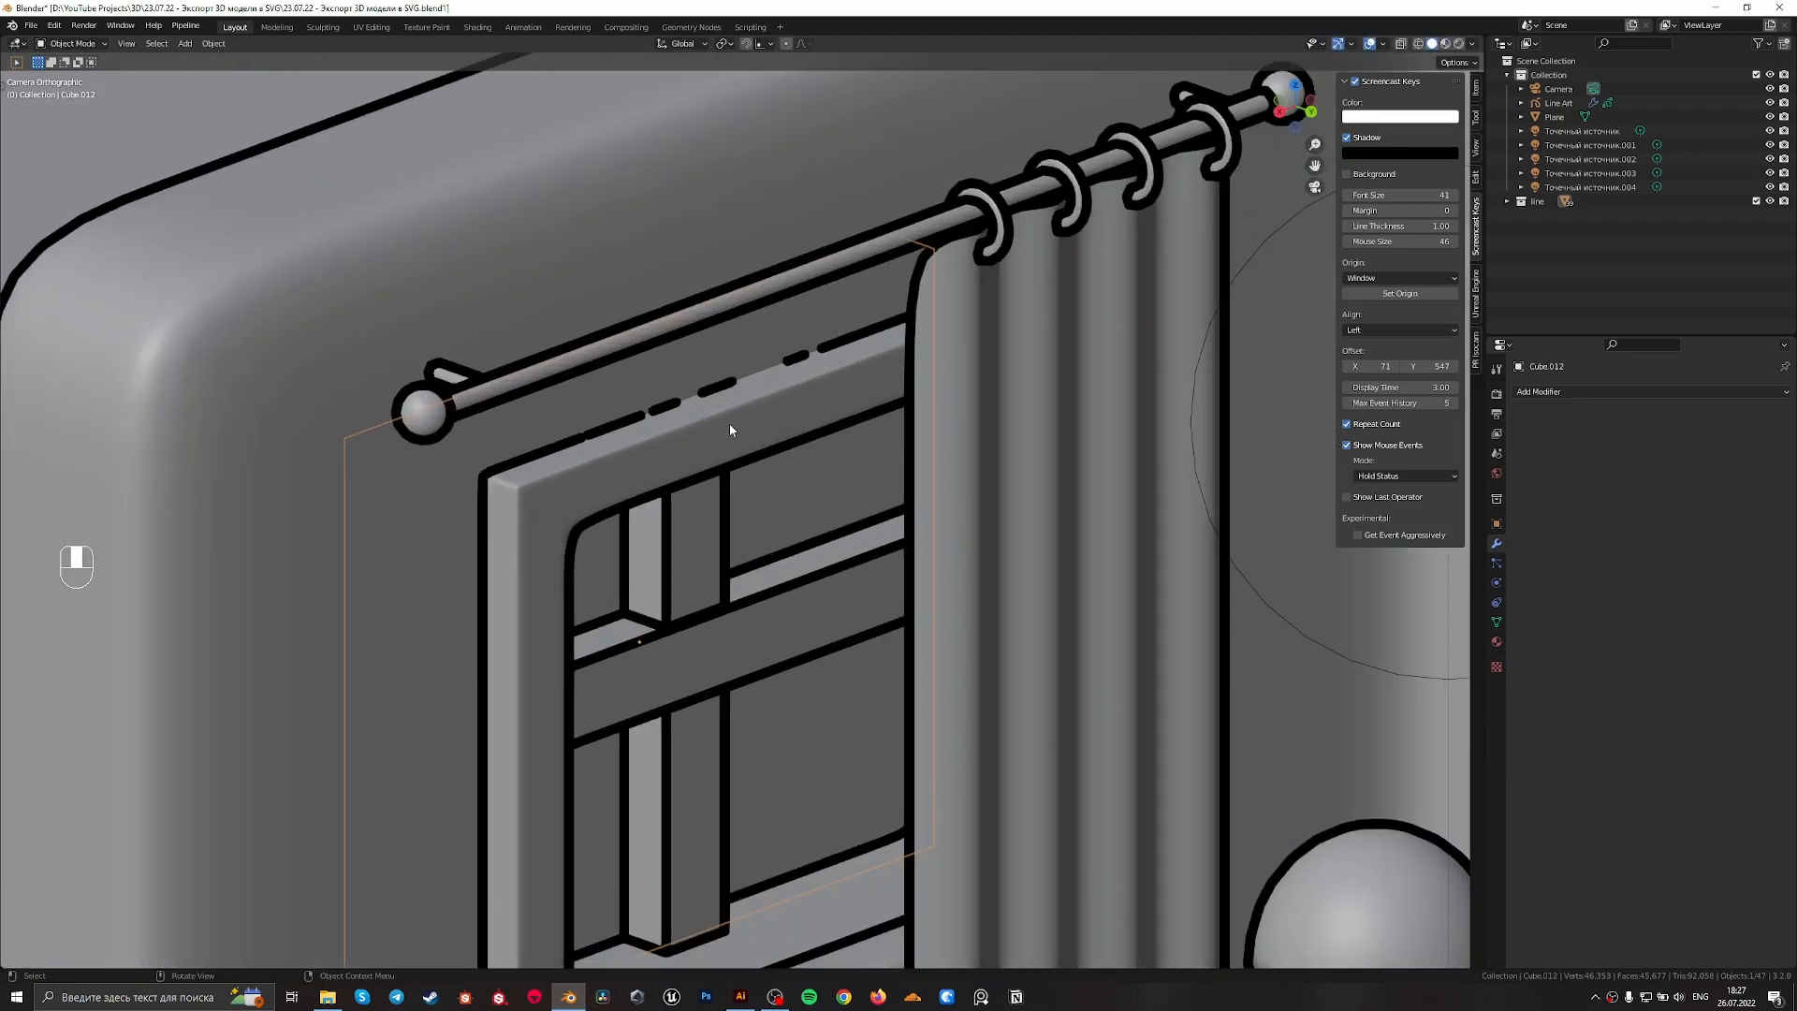
click(735, 397)
click(775, 395)
key(g)
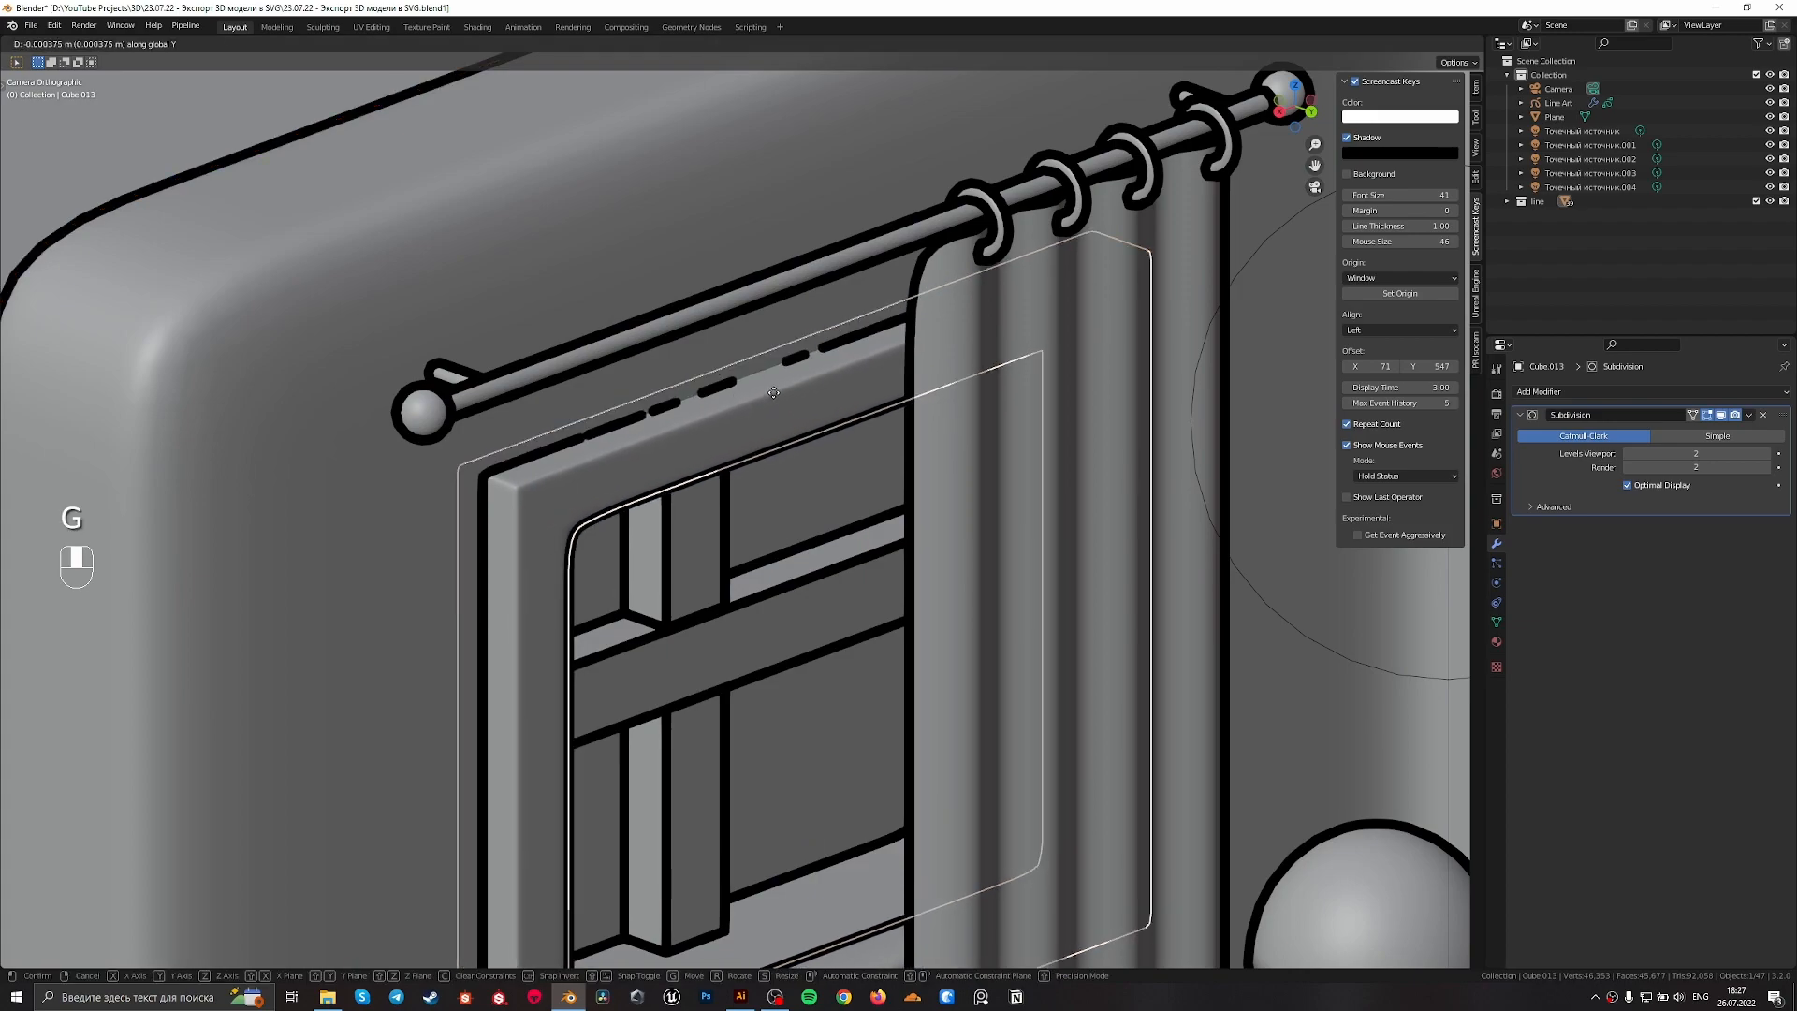
click(773, 392)
scroll(771, 391, down, 3)
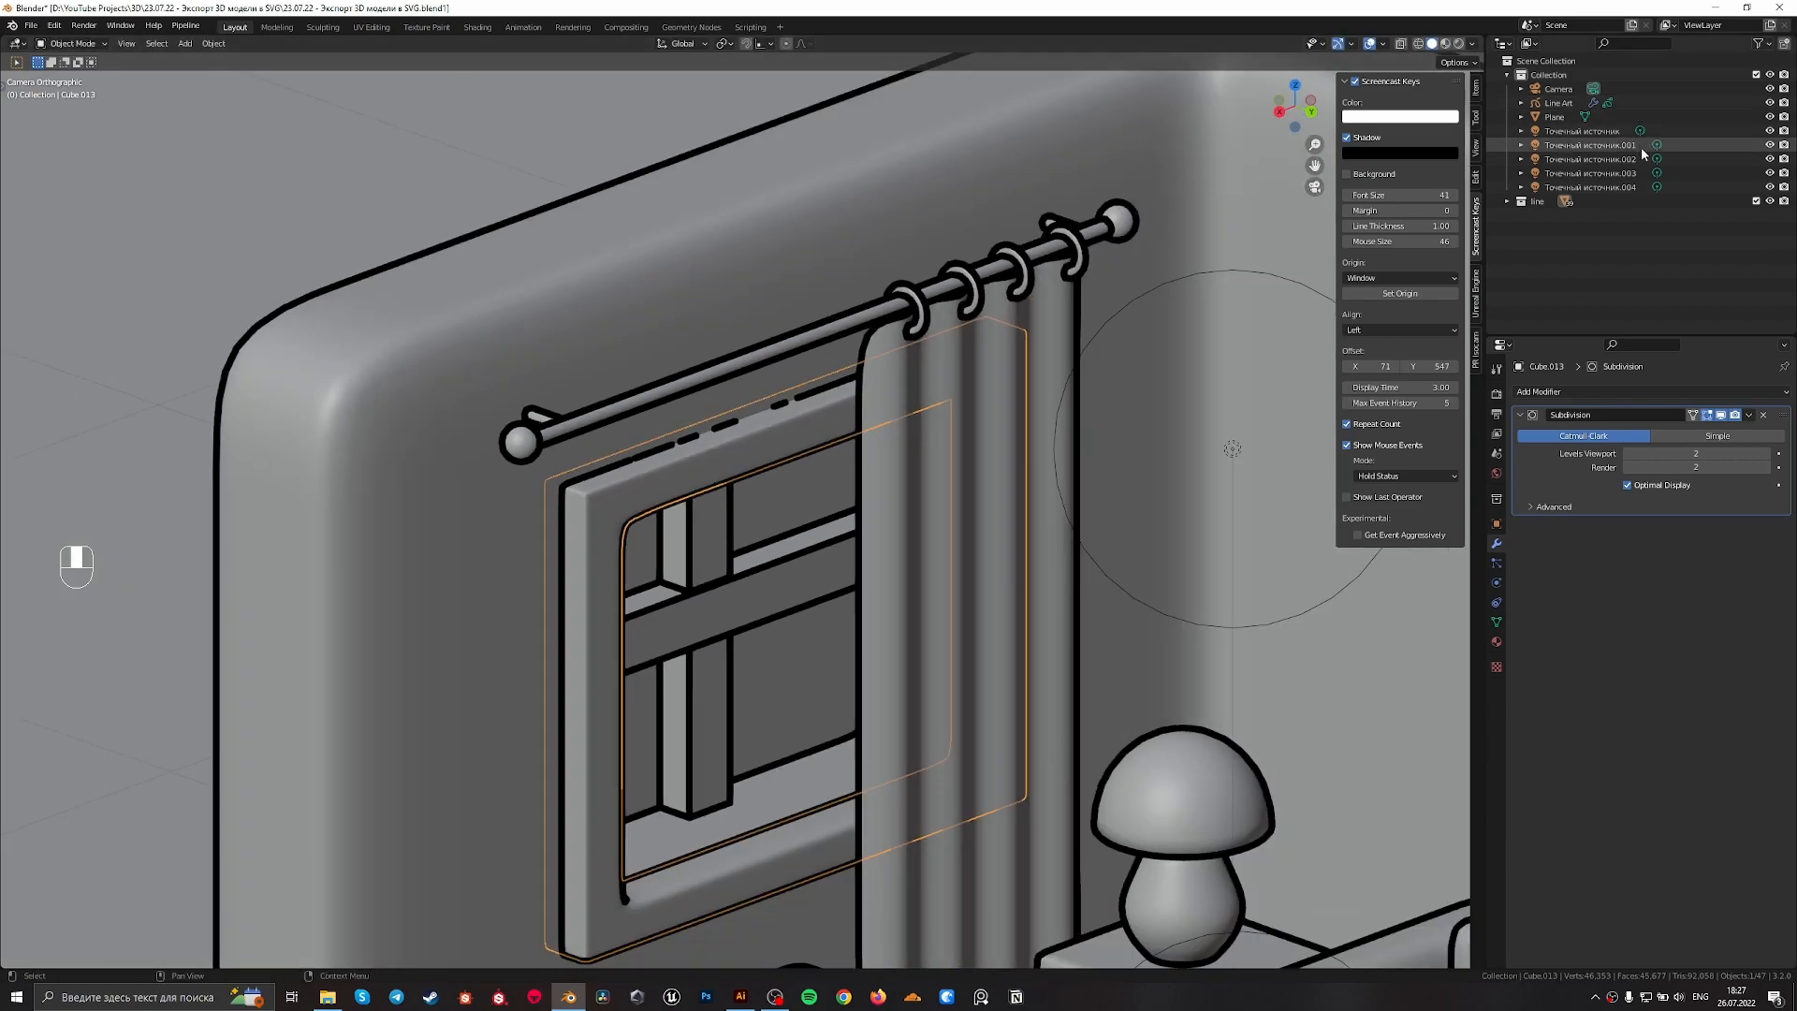
Select the line art object, readjust its crease threshold and deselect it
click(1558, 103)
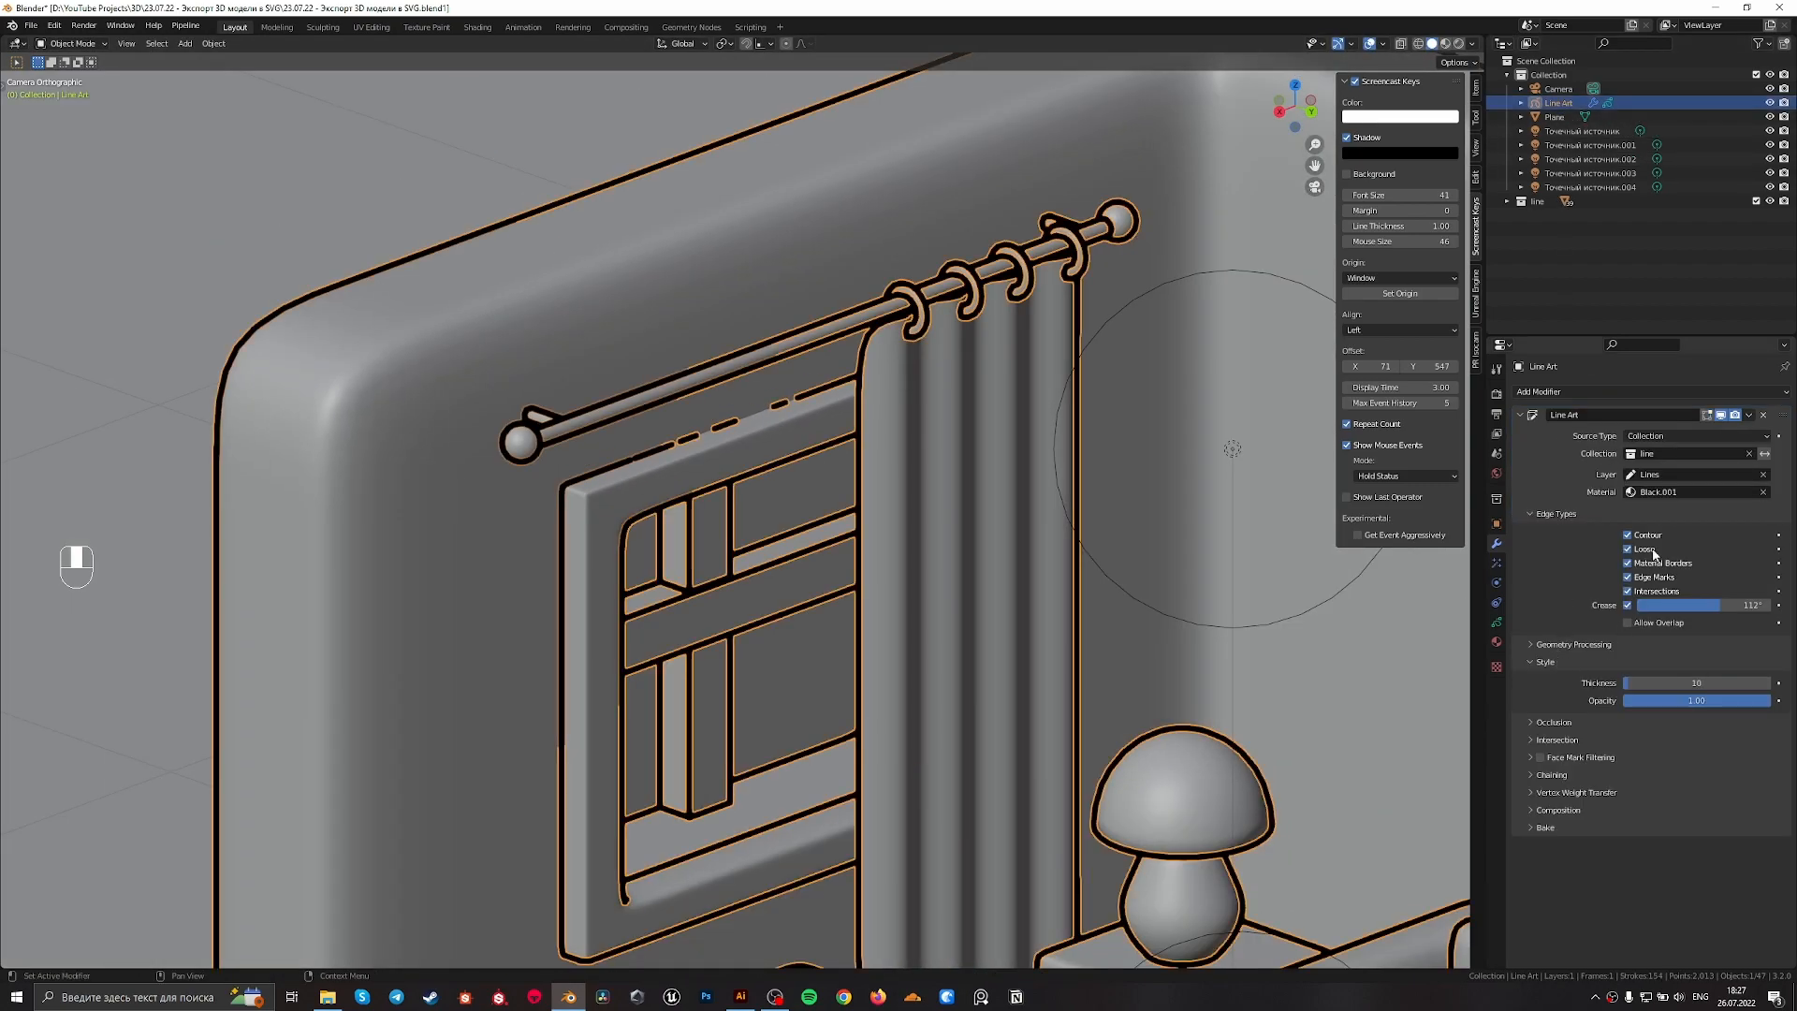
drag(1693, 606, 1761, 605)
scroll(839, 603, down, 5)
shift+middle_drag(849, 656, 836, 484)
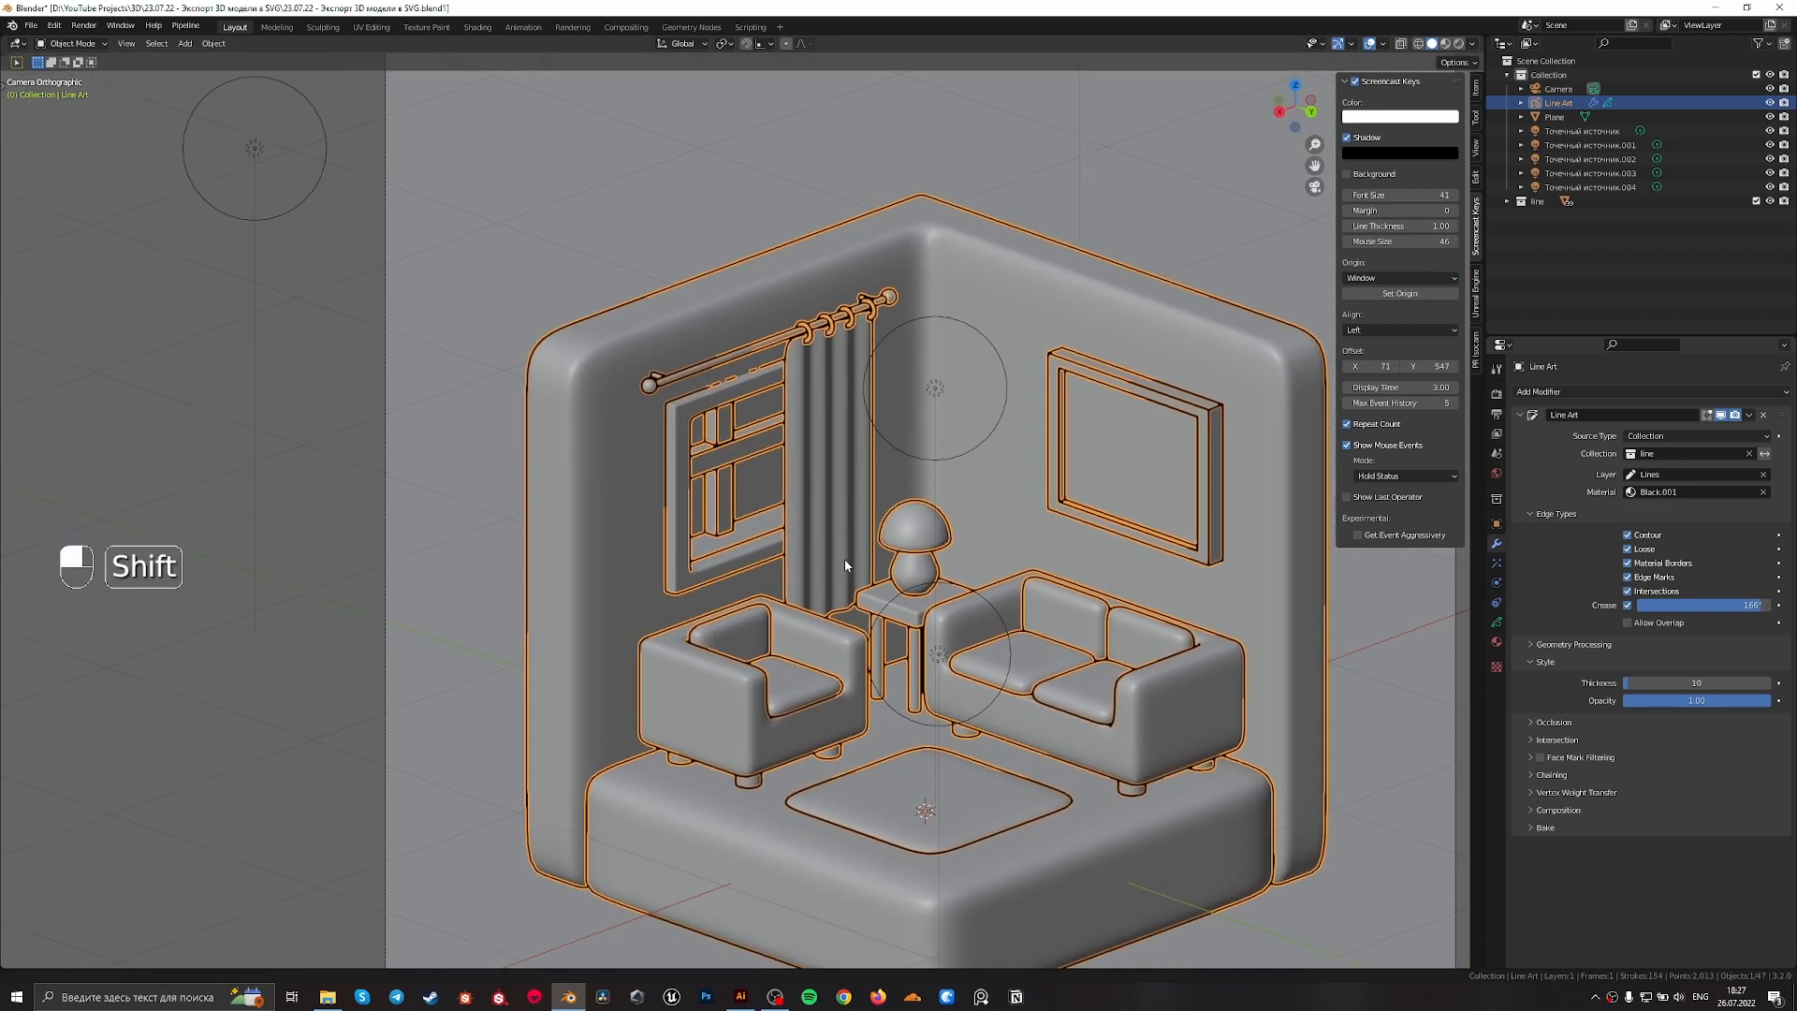
click(825, 356)
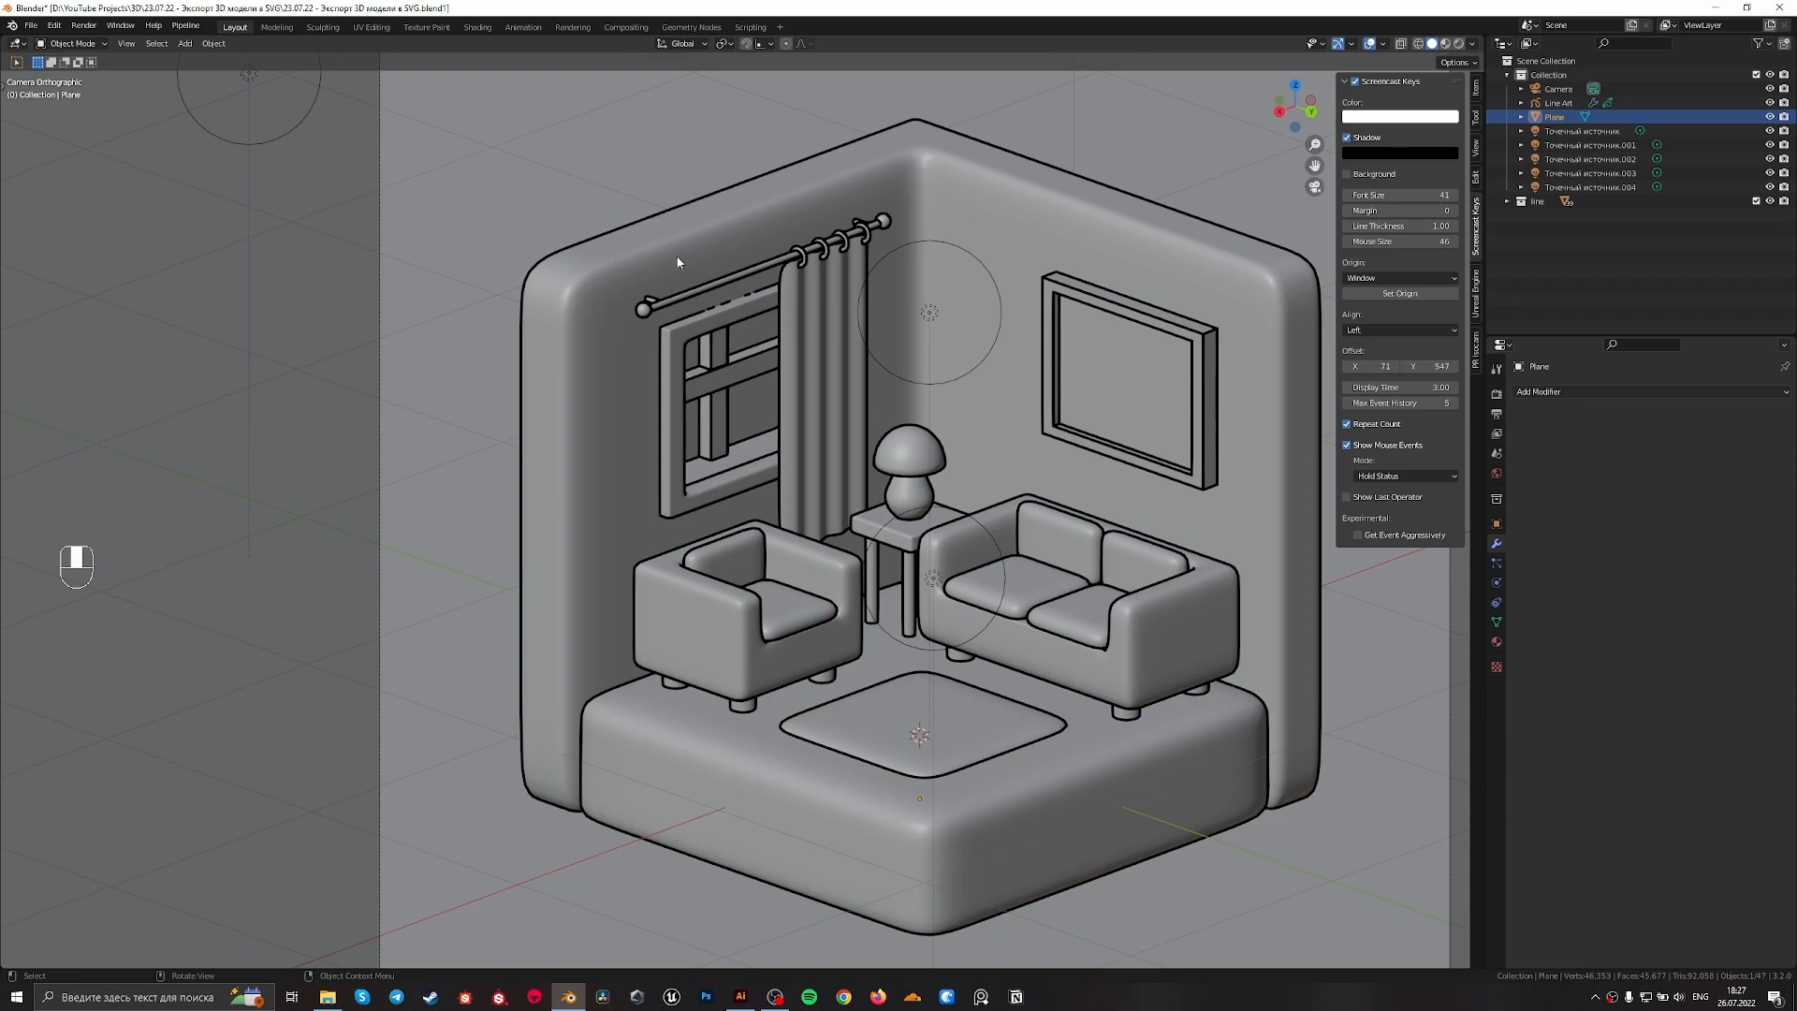
Examine the outlines of the window frame, curtain, curtain rod and furniture for broken or missing lines
scroll(1135, 377, up, 1)
scroll(700, 276, up, 1)
shift+middle_drag(707, 288, 850, 517)
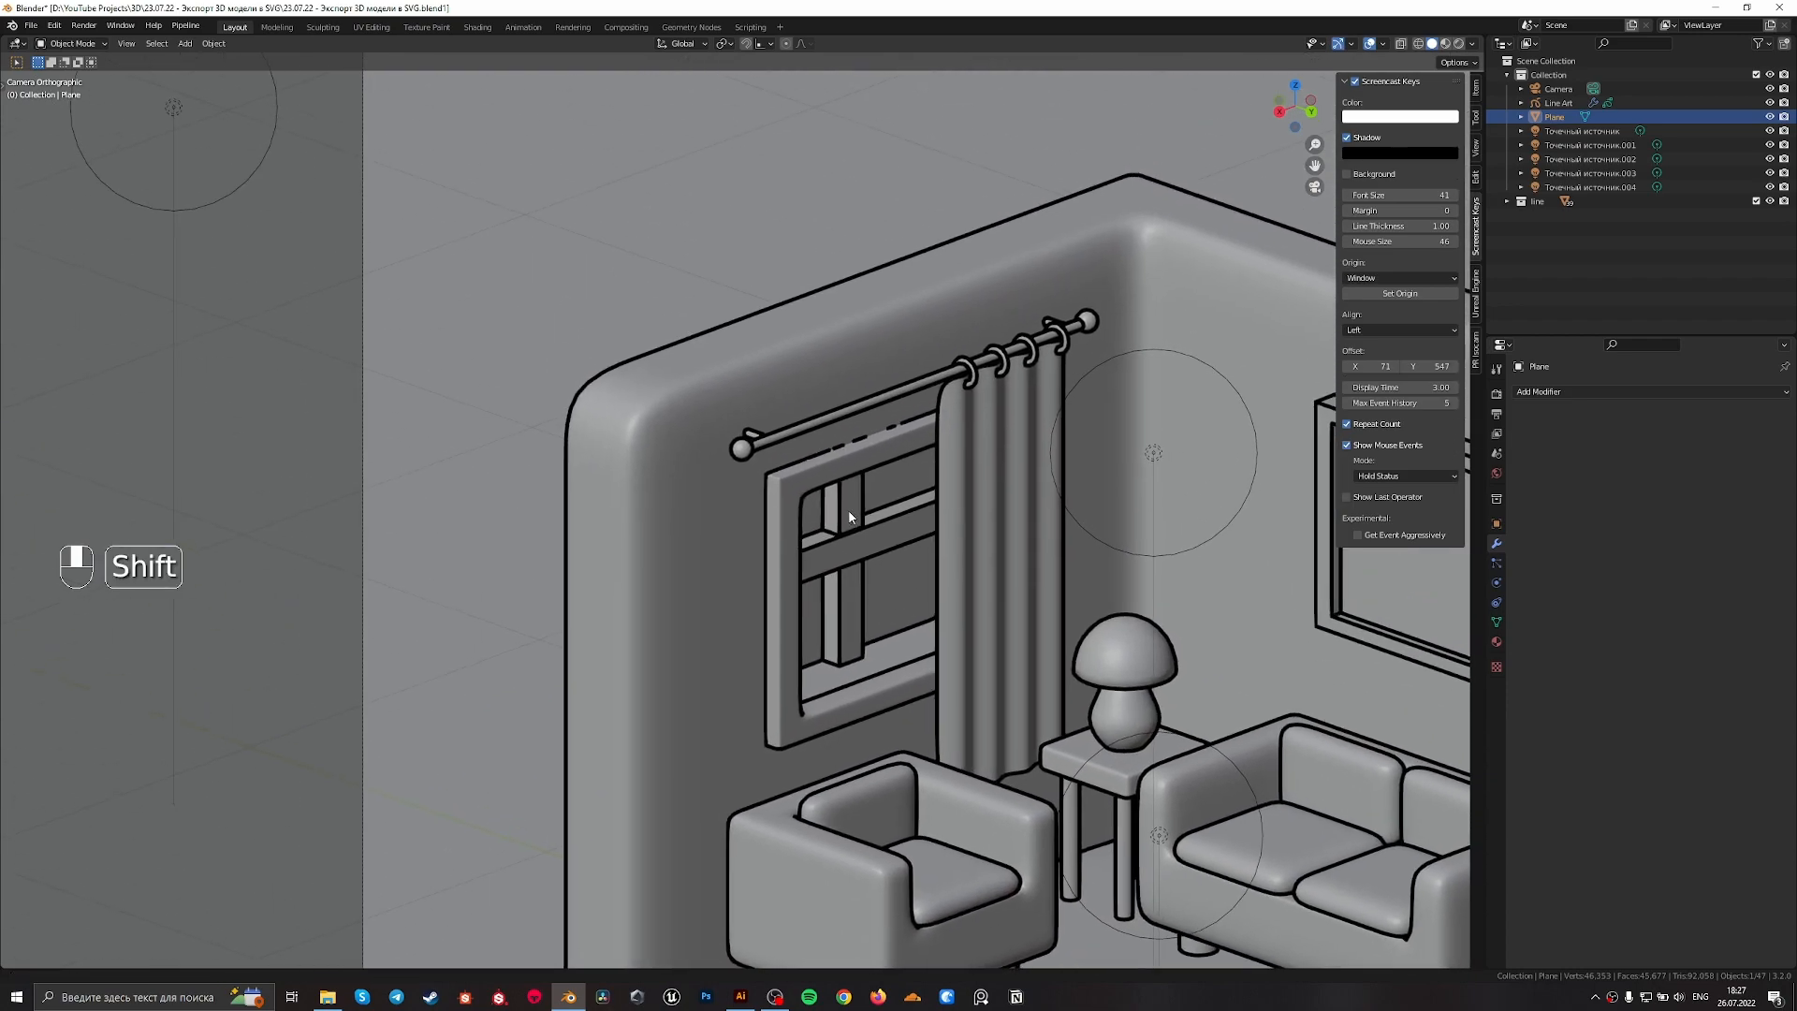
scroll(897, 407, up, 3)
shift+middle_drag(1066, 340, 925, 327)
scroll(942, 352, down, 3)
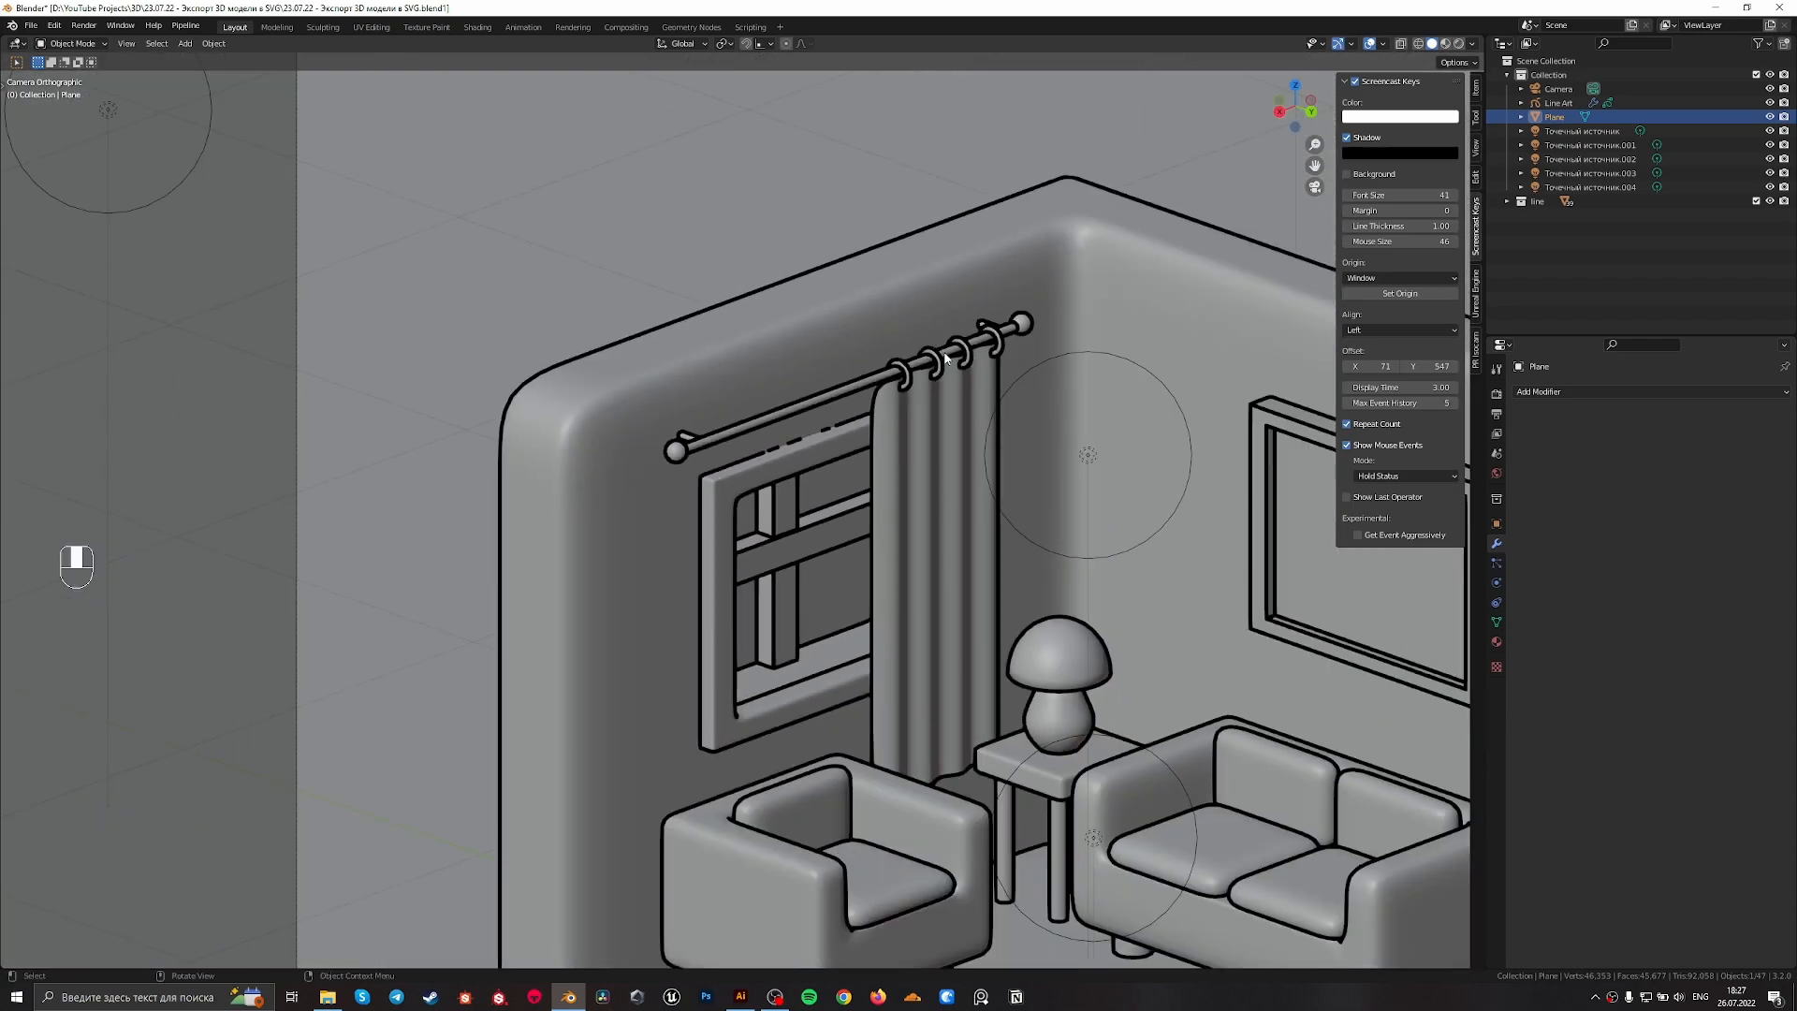
click(936, 543)
shift+middle_drag(998, 609, 930, 503)
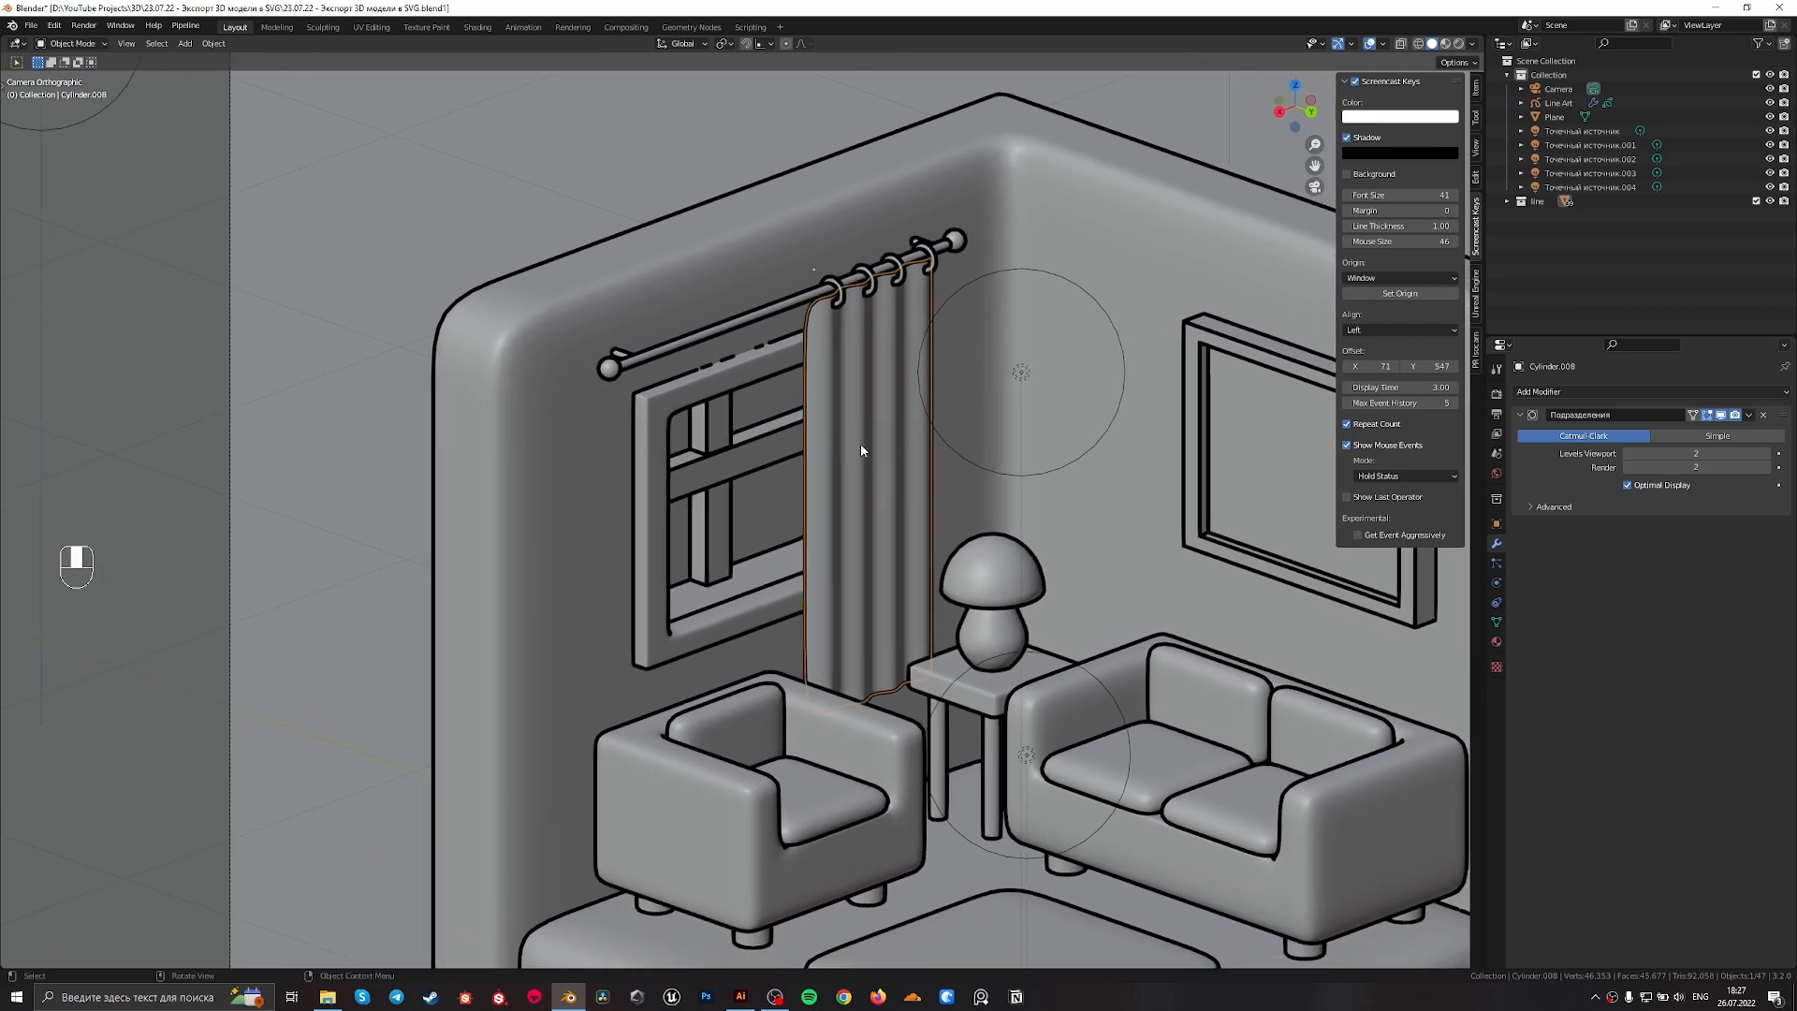
shift+middle_drag(861, 444, 863, 292)
scroll(991, 779, down, 4)
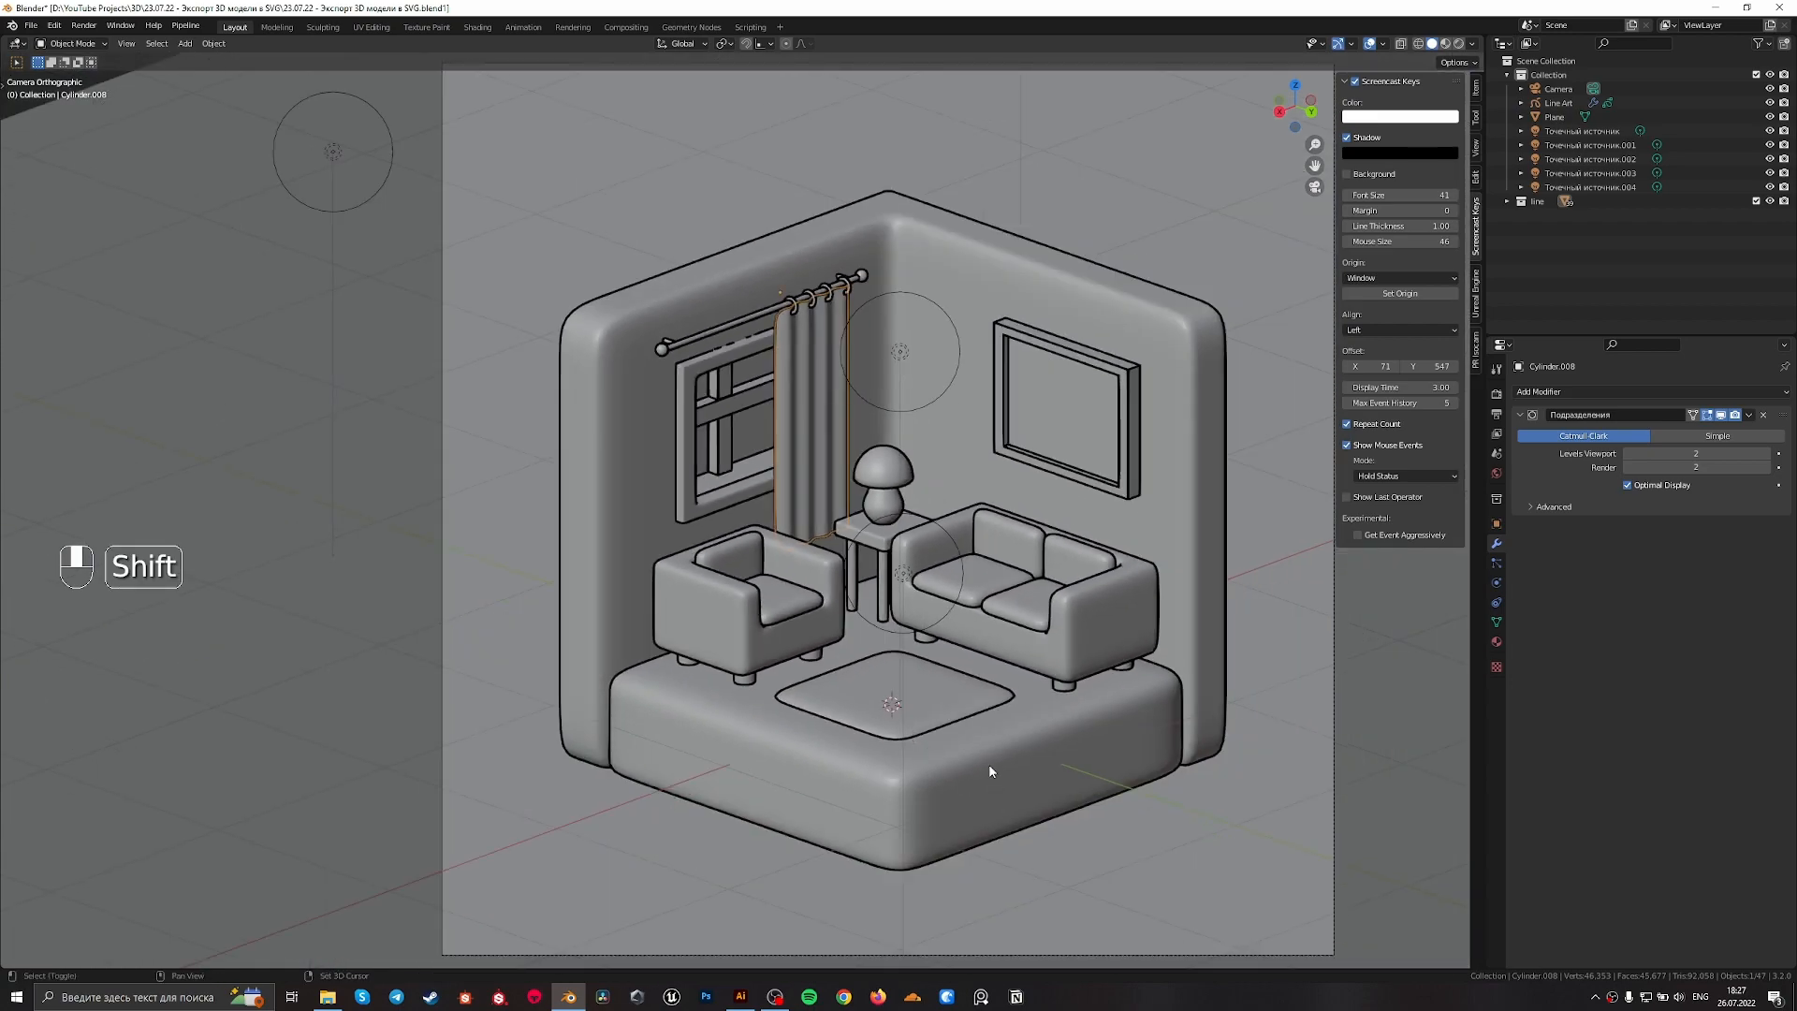
scroll(945, 632, up, 3)
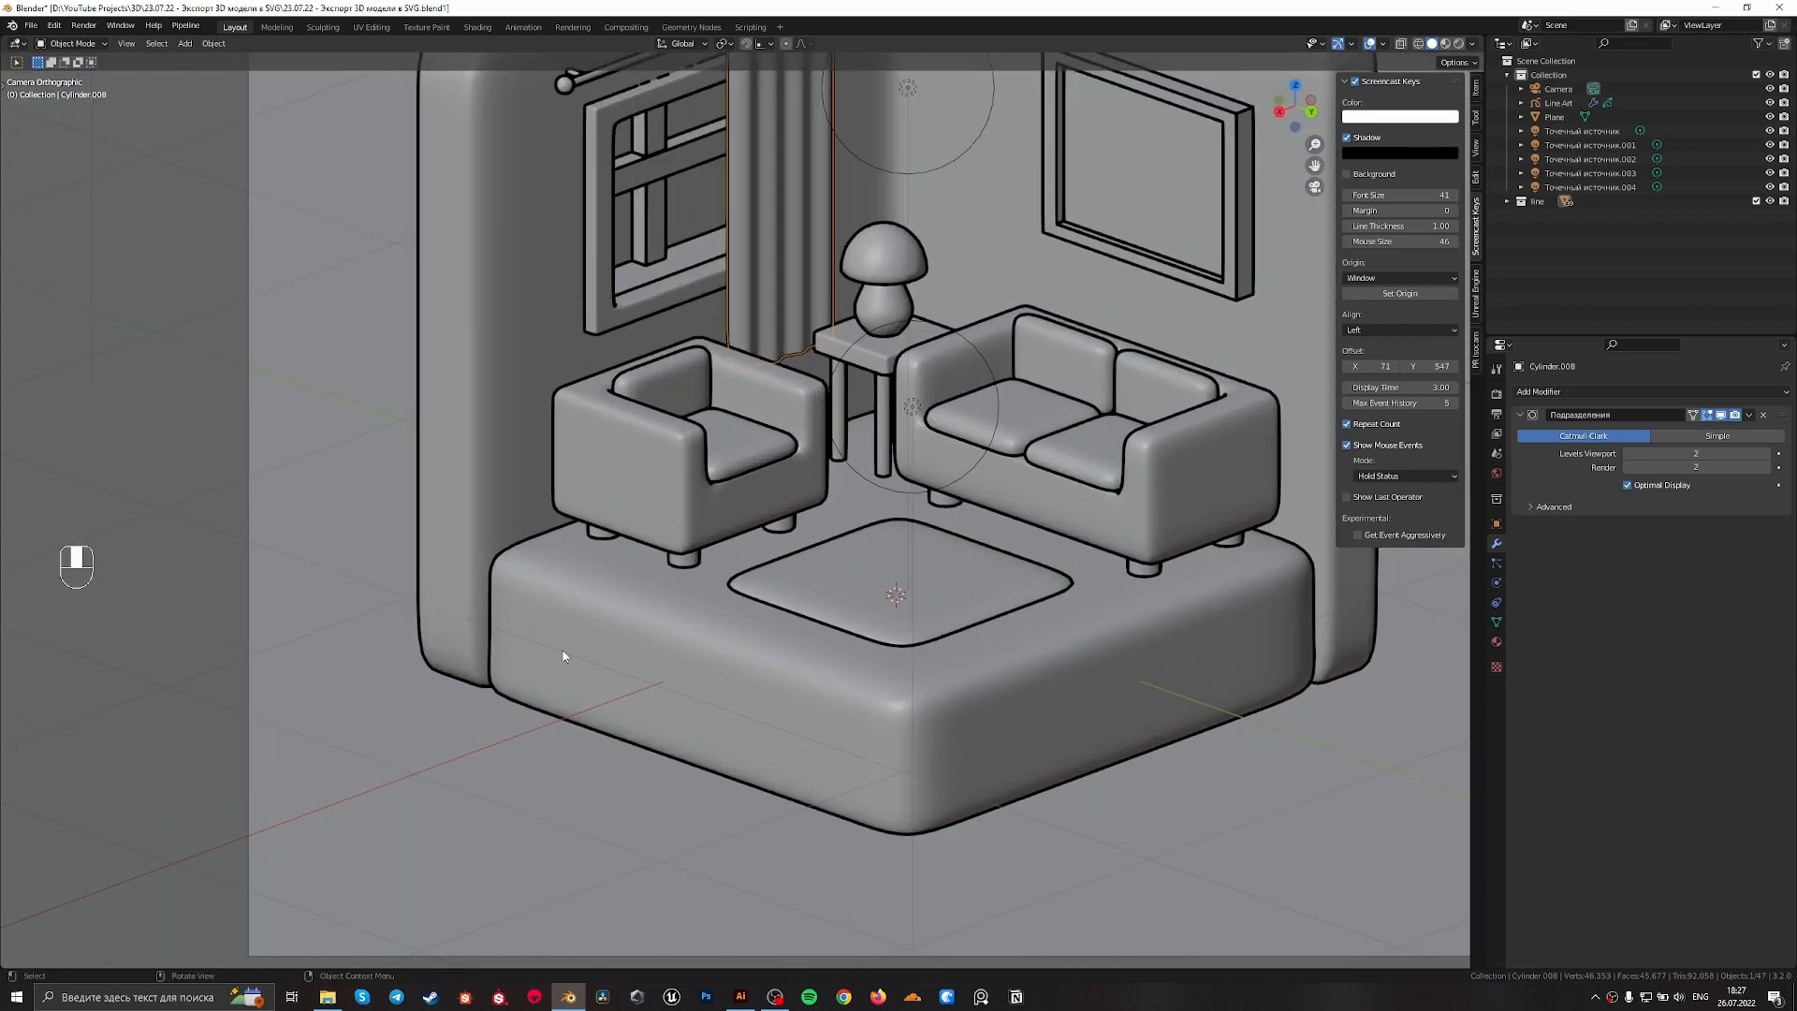
scroll(941, 682, down, 2)
shift+middle_drag(946, 609, 844, 690)
scroll(977, 592, up, 2)
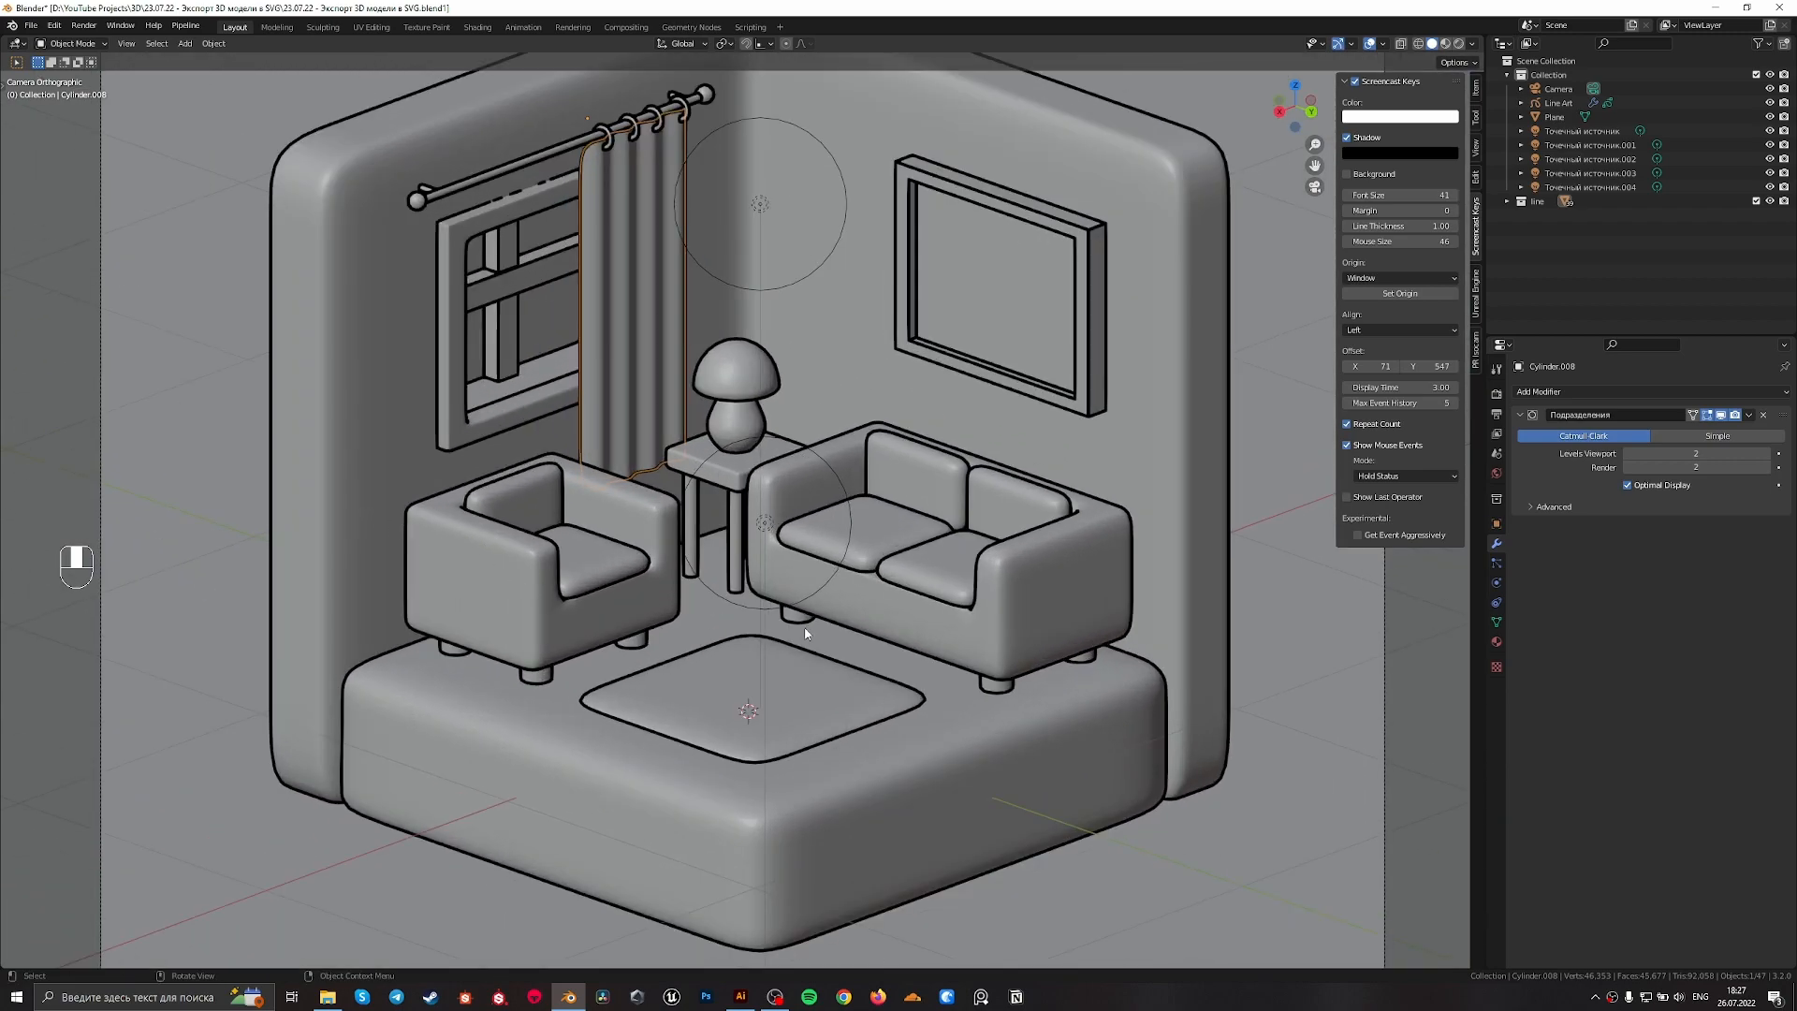
scroll(1008, 564, up, 2)
scroll(1258, 545, down, 5)
scroll(790, 442, up, 5)
scroll(996, 508, down, 4)
Select the sofa, inspect its mesh in edit mode and return to object mode
click(956, 582)
shift+middle_drag(936, 561, 739, 566)
scroll(735, 564, up, 3)
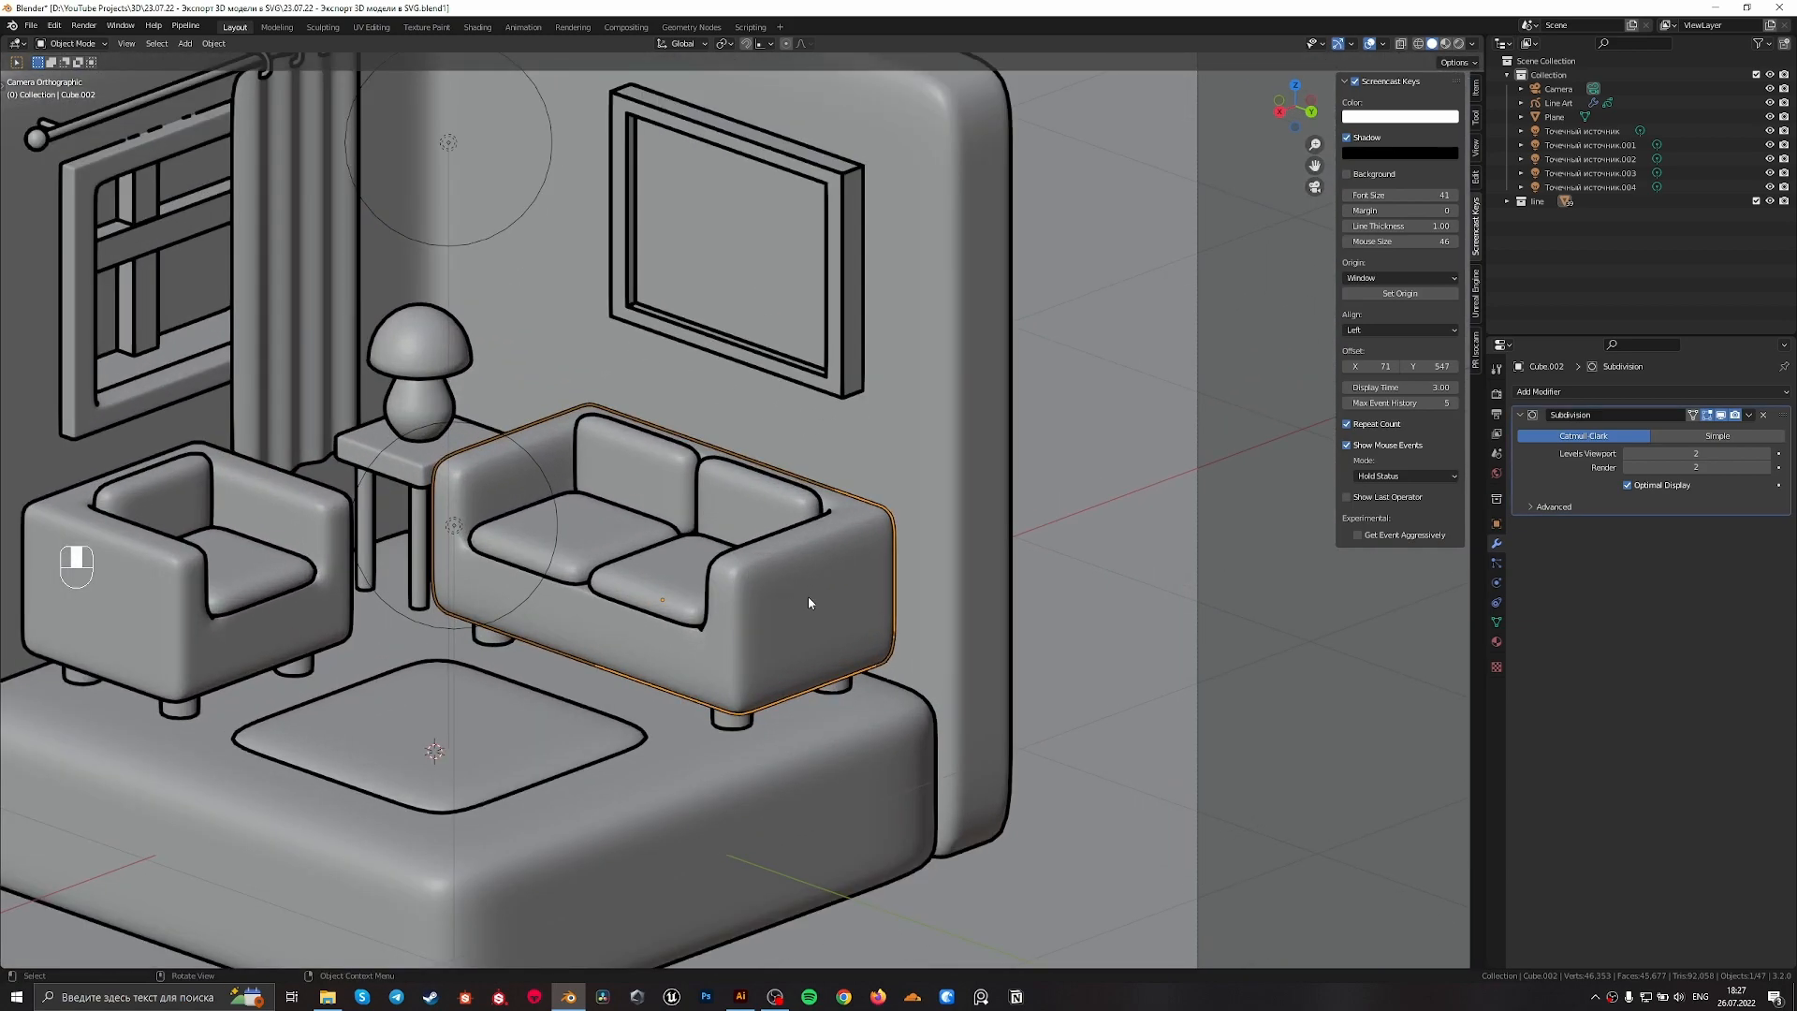
key(Tab)
key(Tab)
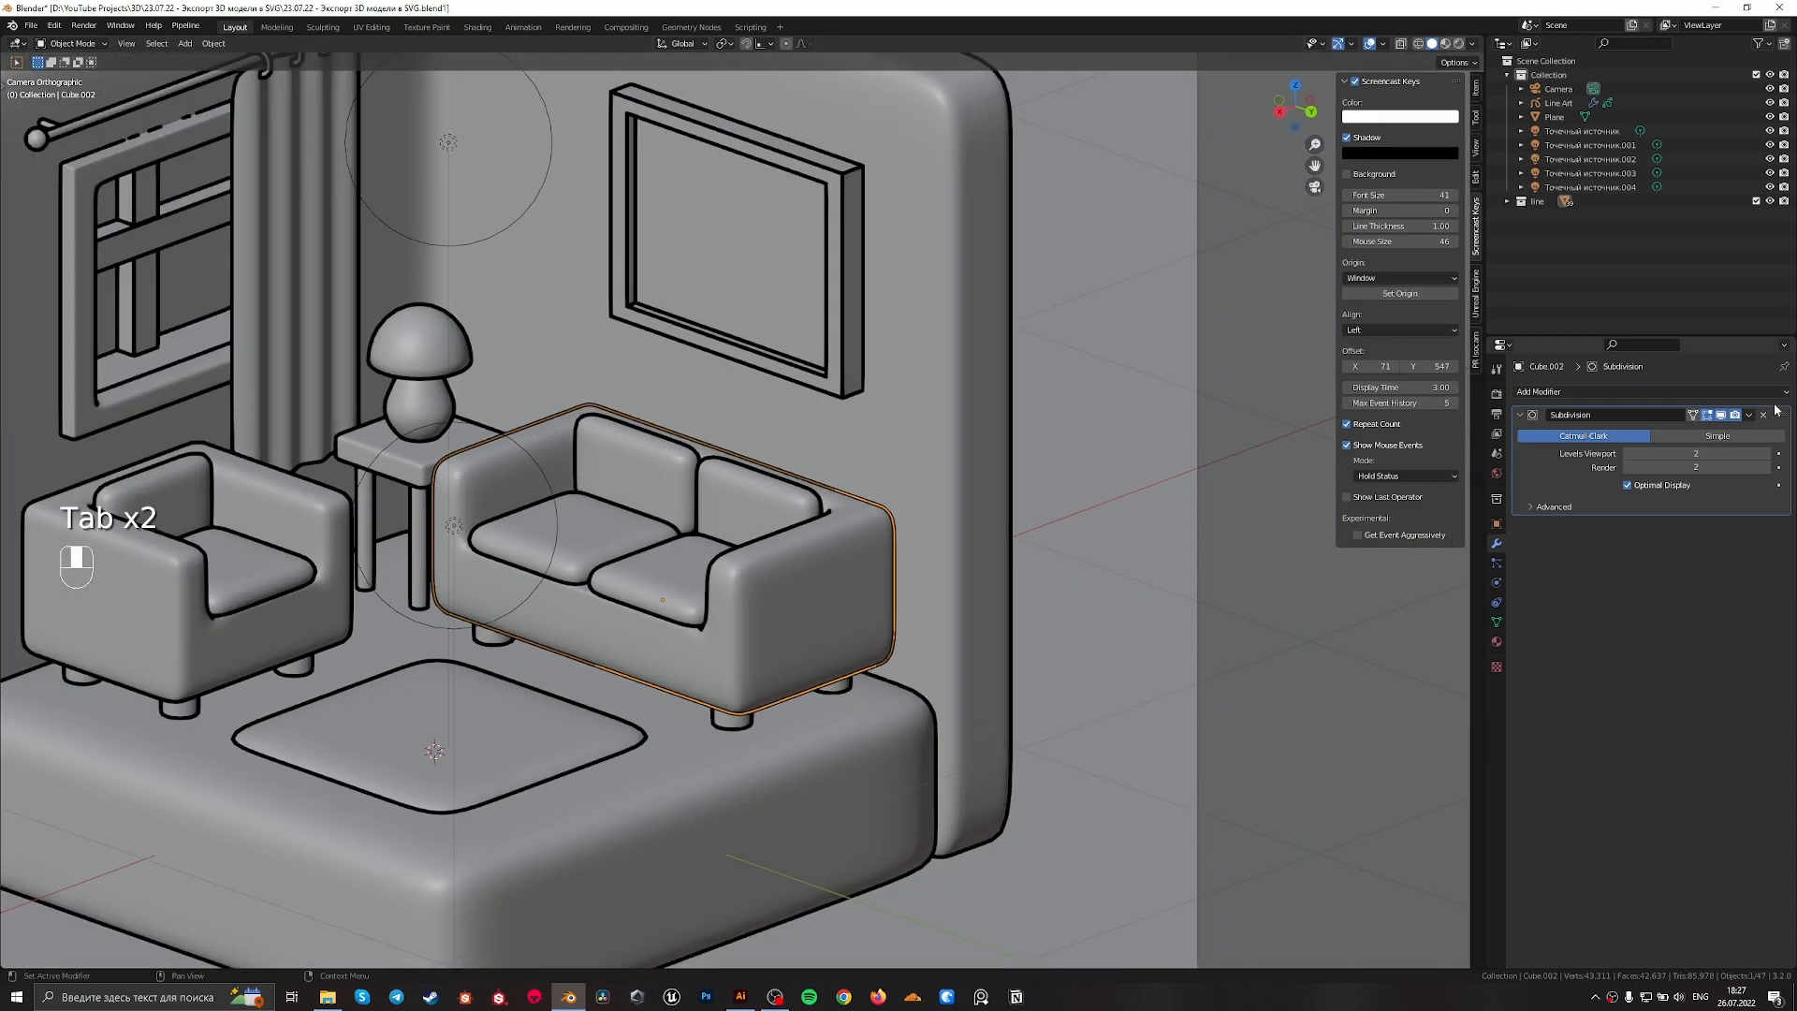
Extend the selection from the sofa to the armchair, floor base, window frame, room walls and curtain
shift+middle_drag(509, 601, 897, 531)
shift+click(550, 562)
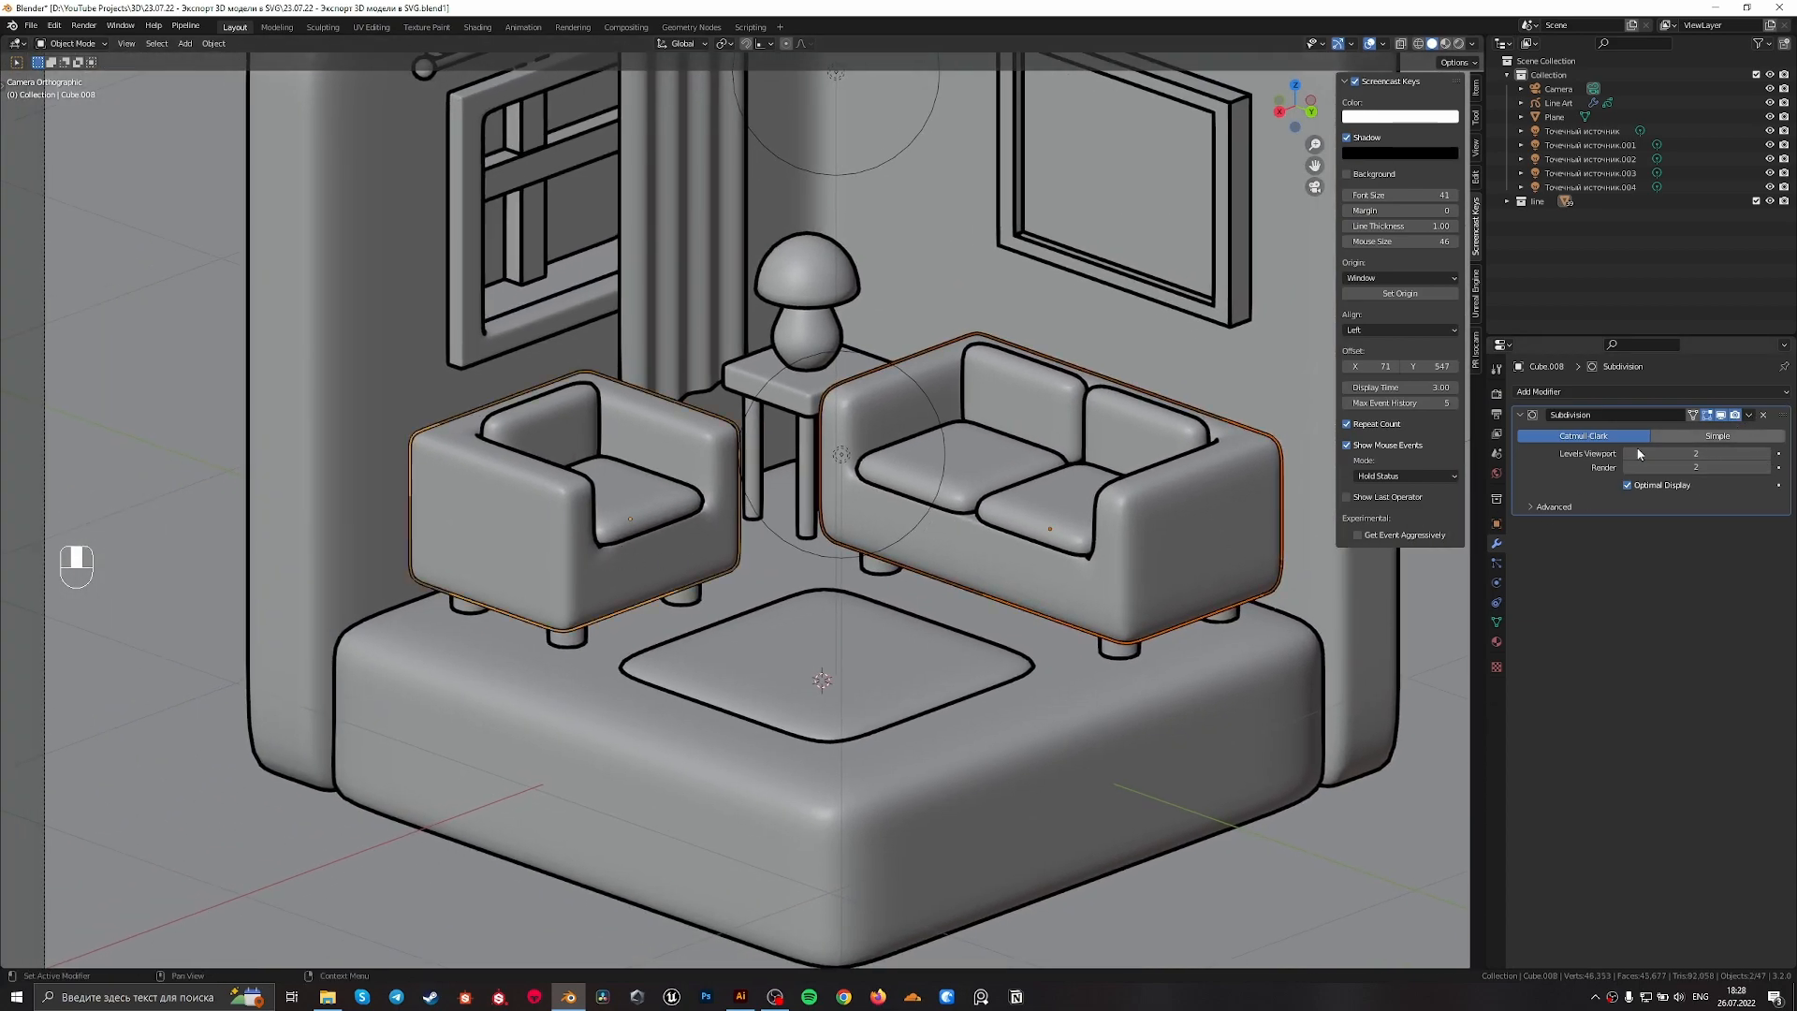
shift+click(803, 821)
scroll(681, 743, down, 2)
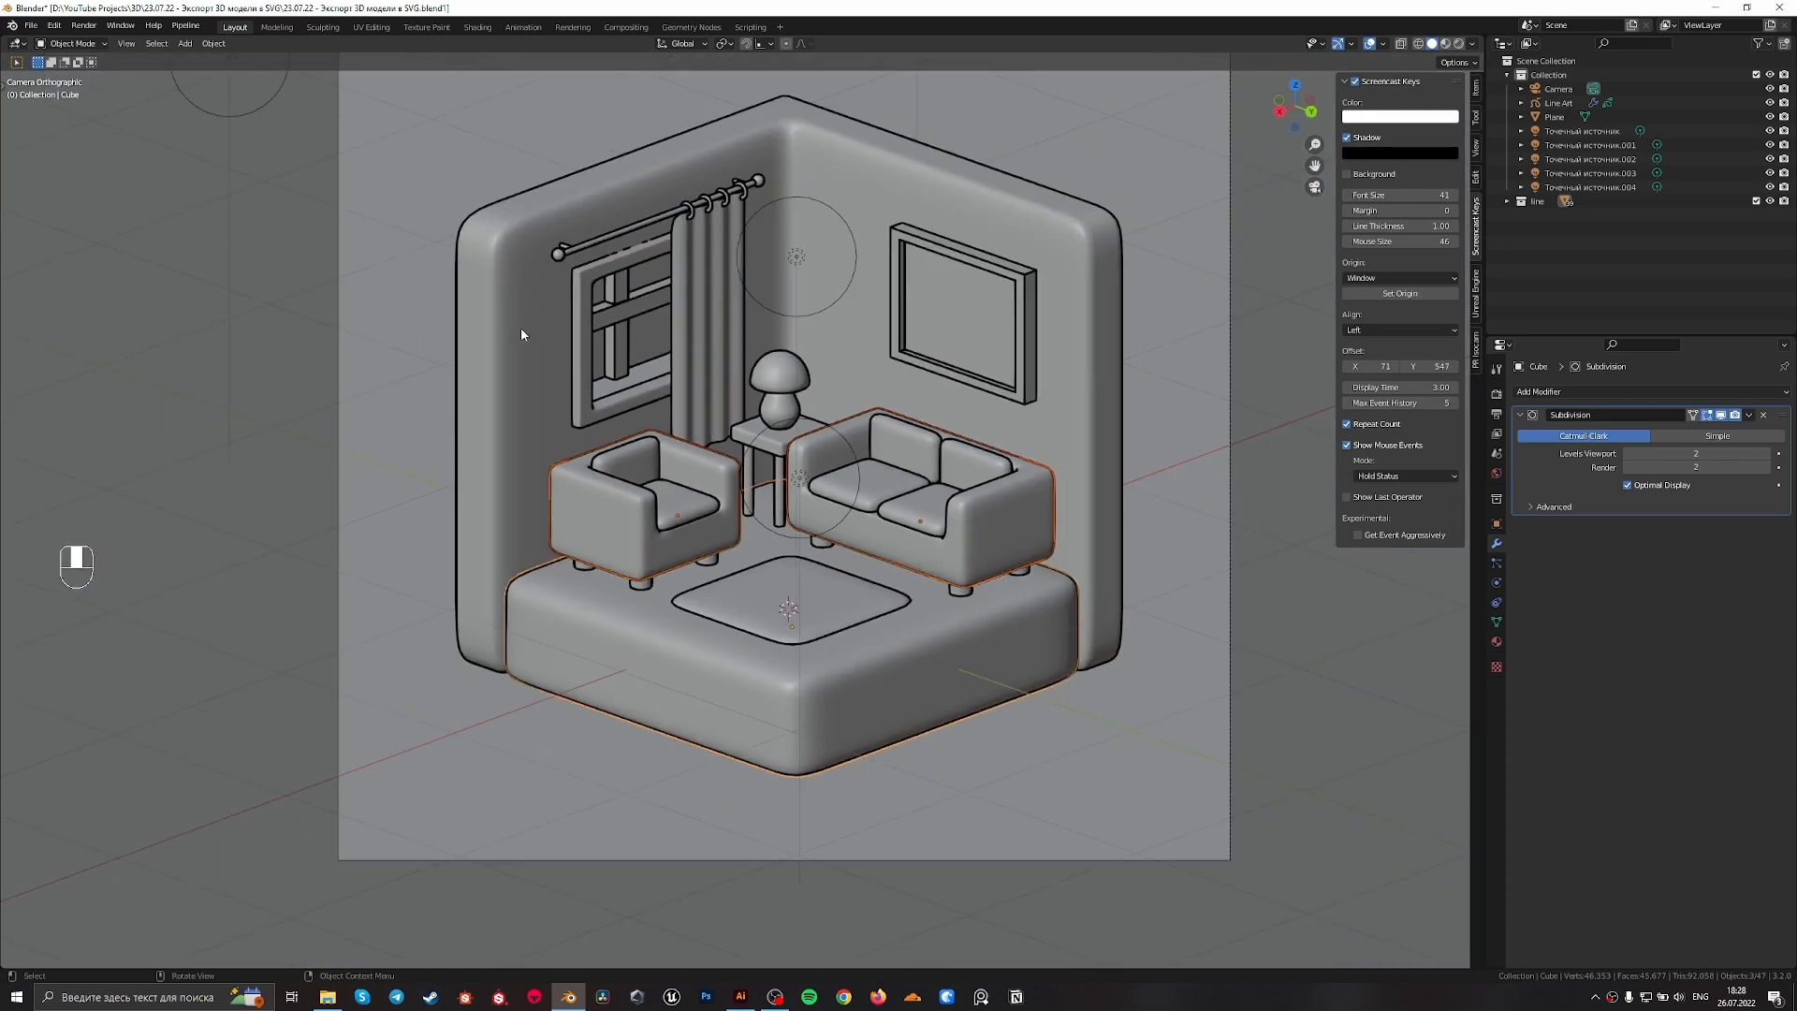
shift+middle_drag(592, 225, 574, 394)
scroll(575, 495, up, 2)
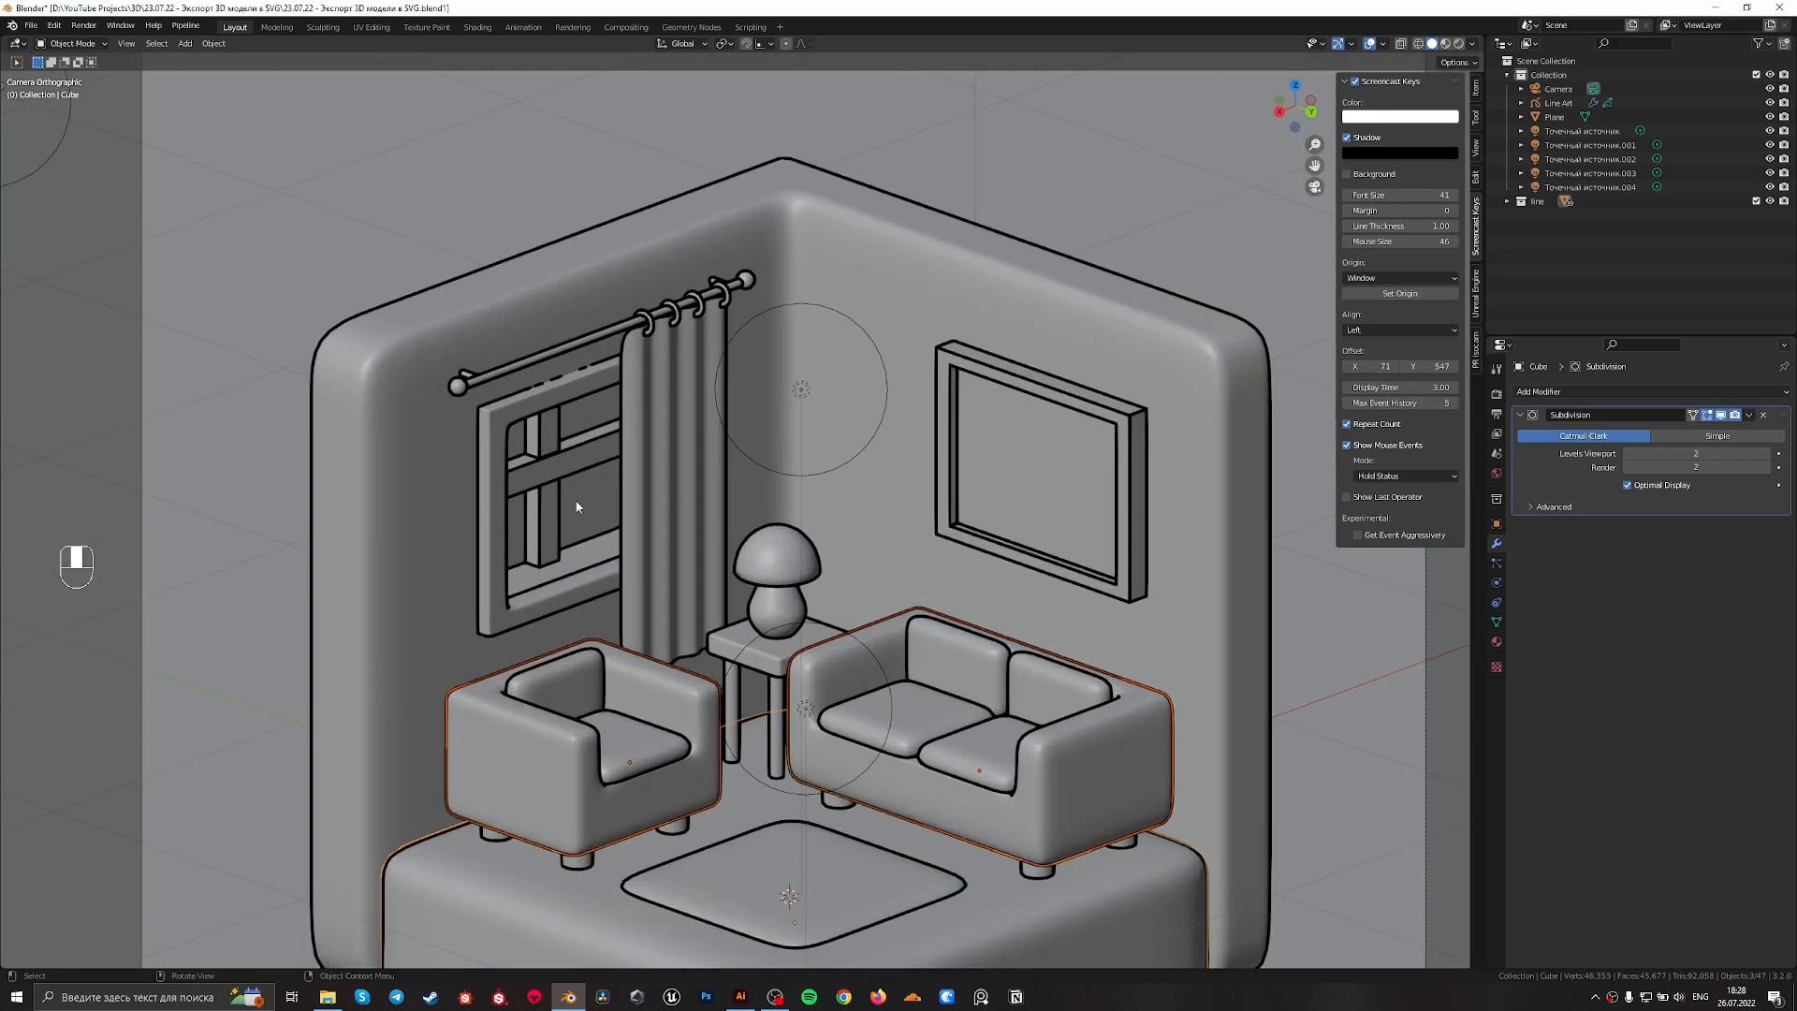
shift+click(496, 602)
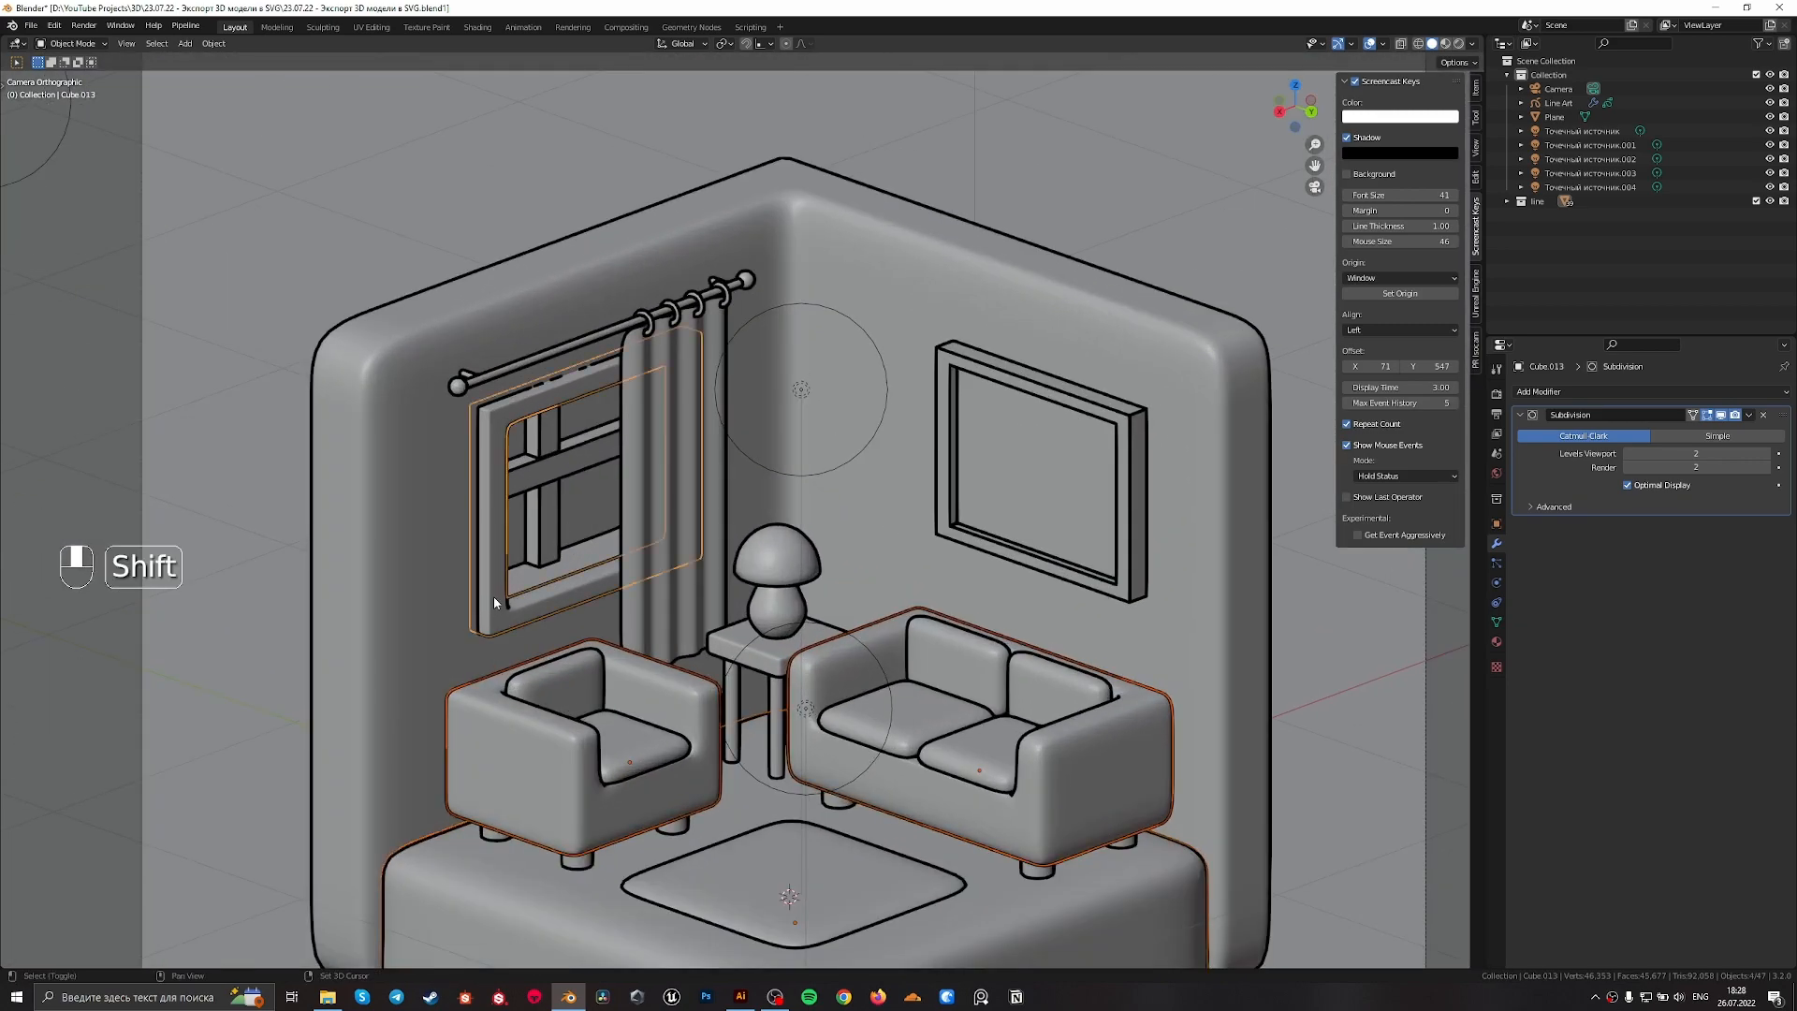
shift+click(400, 436)
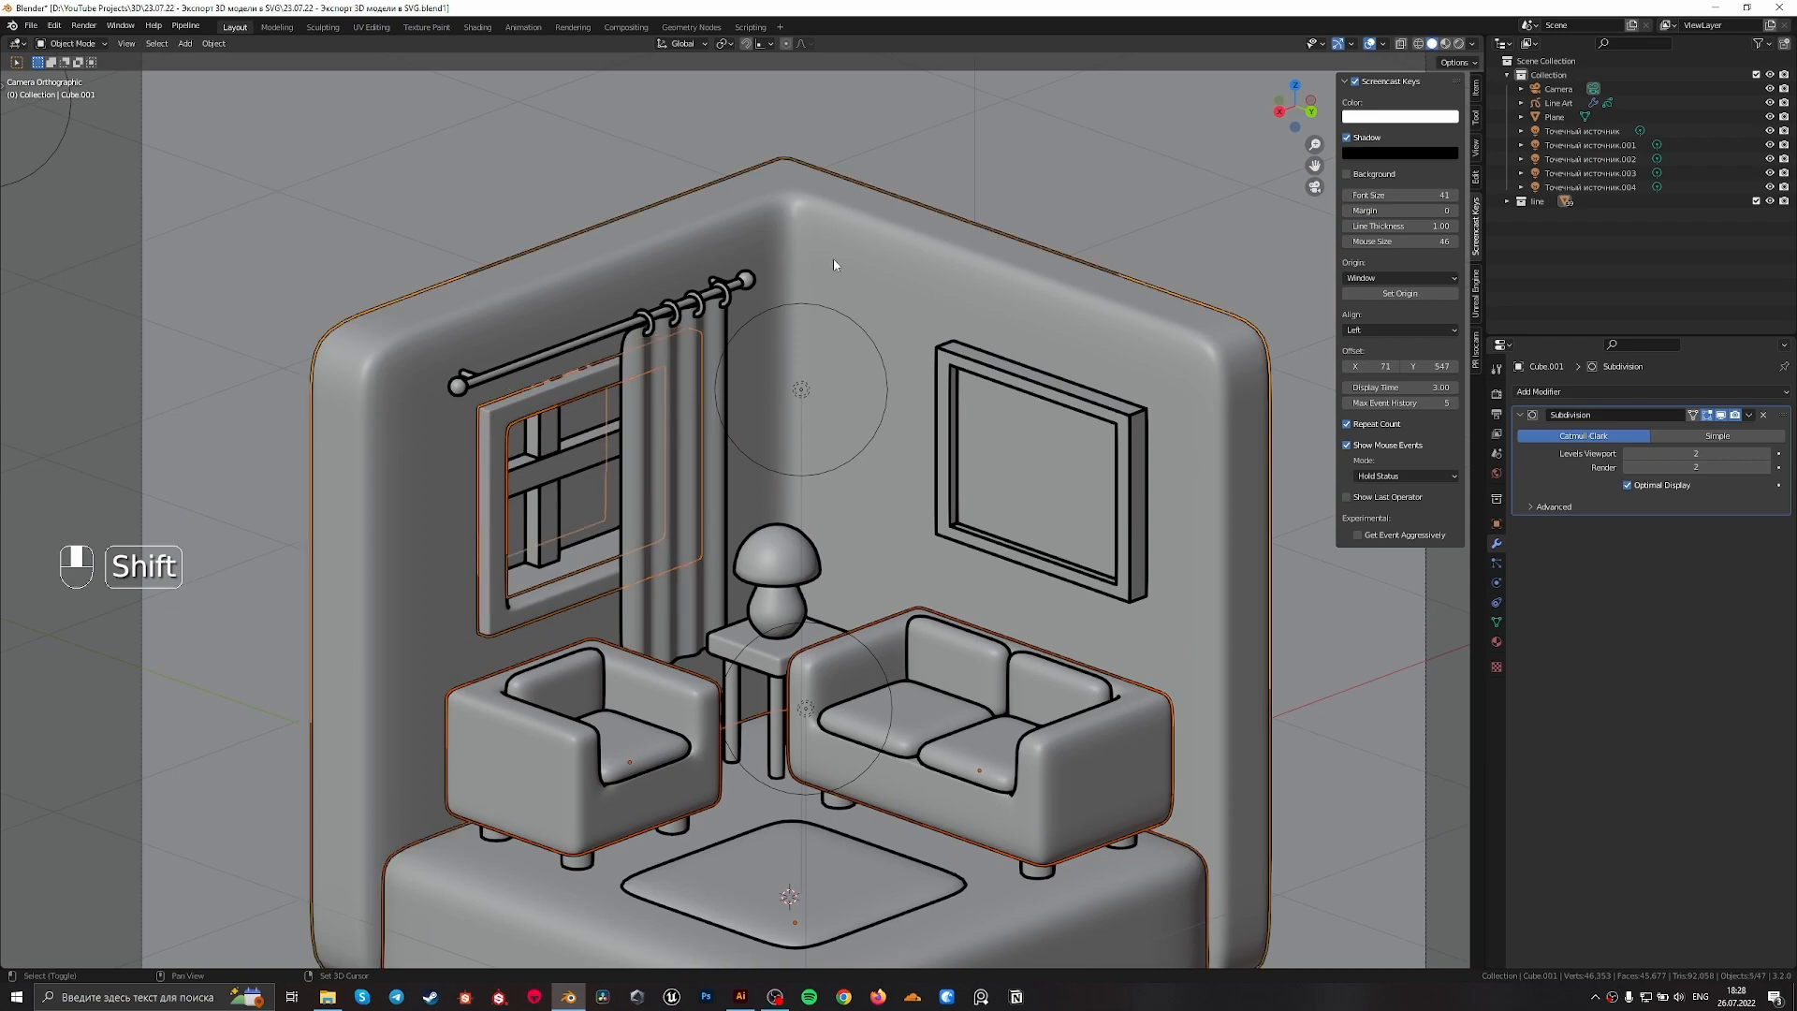
shift+click(671, 442)
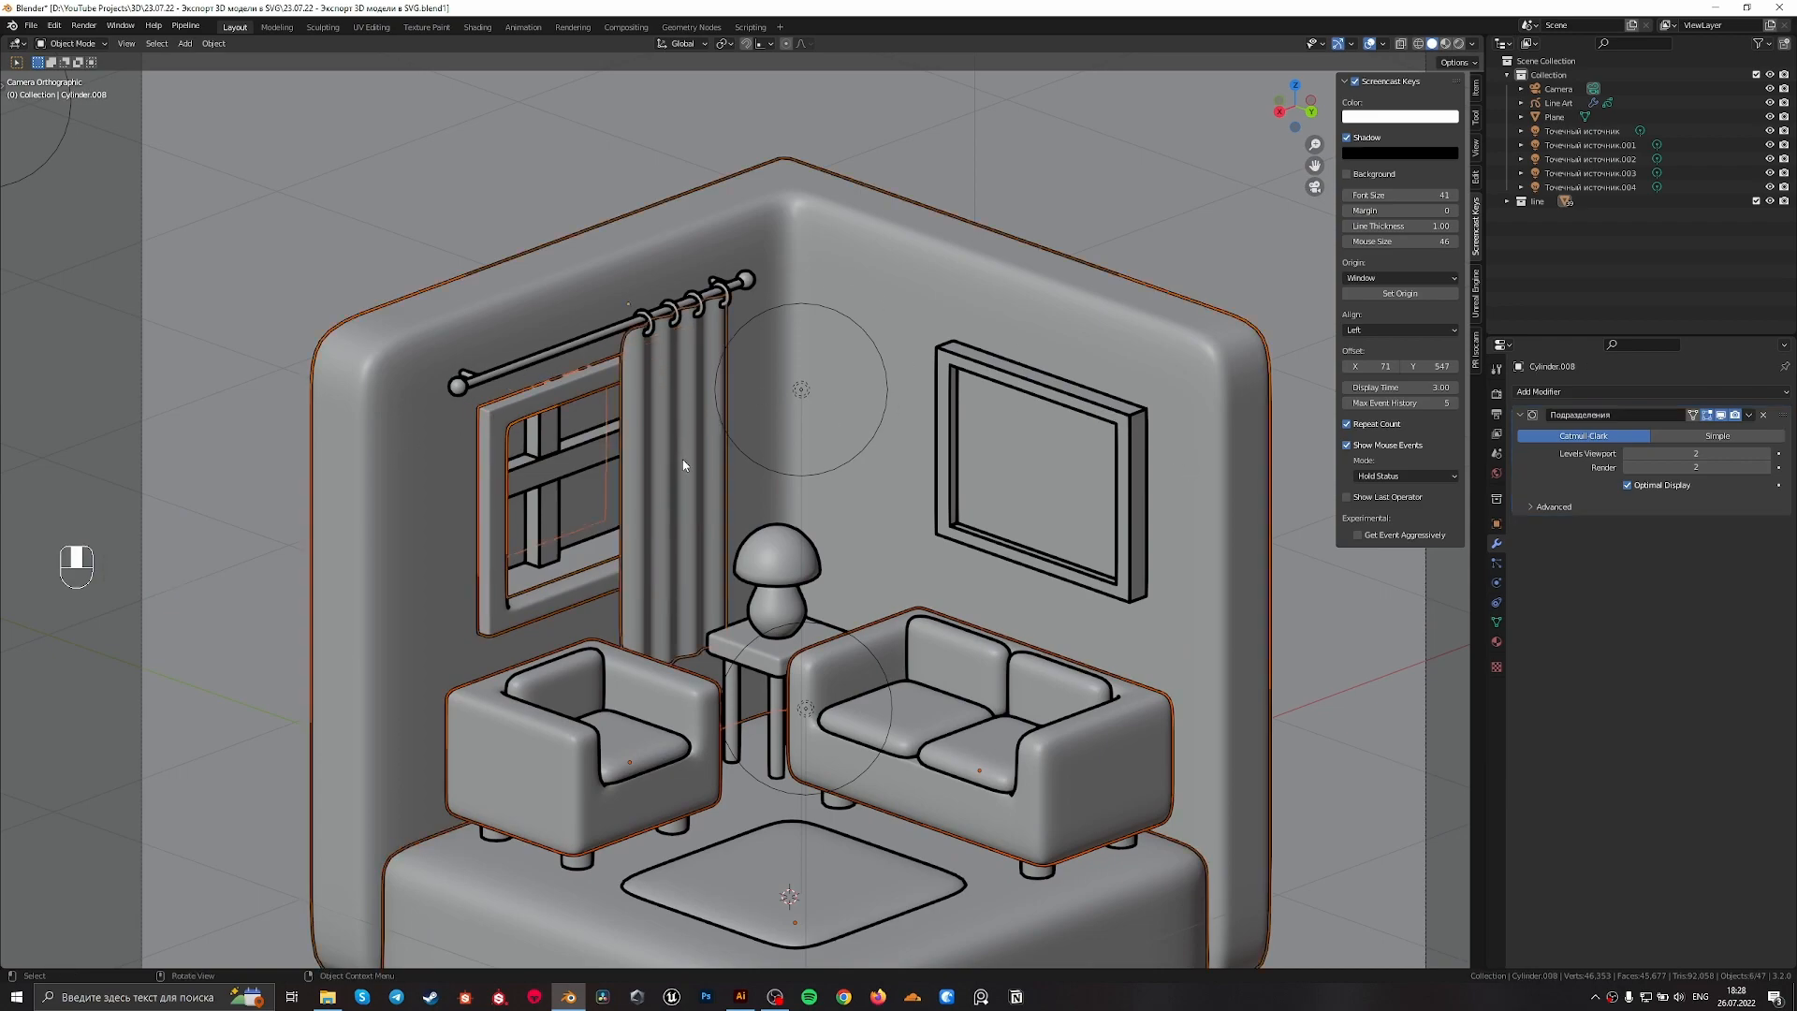
Convert the selected sofa, armchair, floor base, window frame, room walls and curtain to meshes
scroll(962, 569, up, 5)
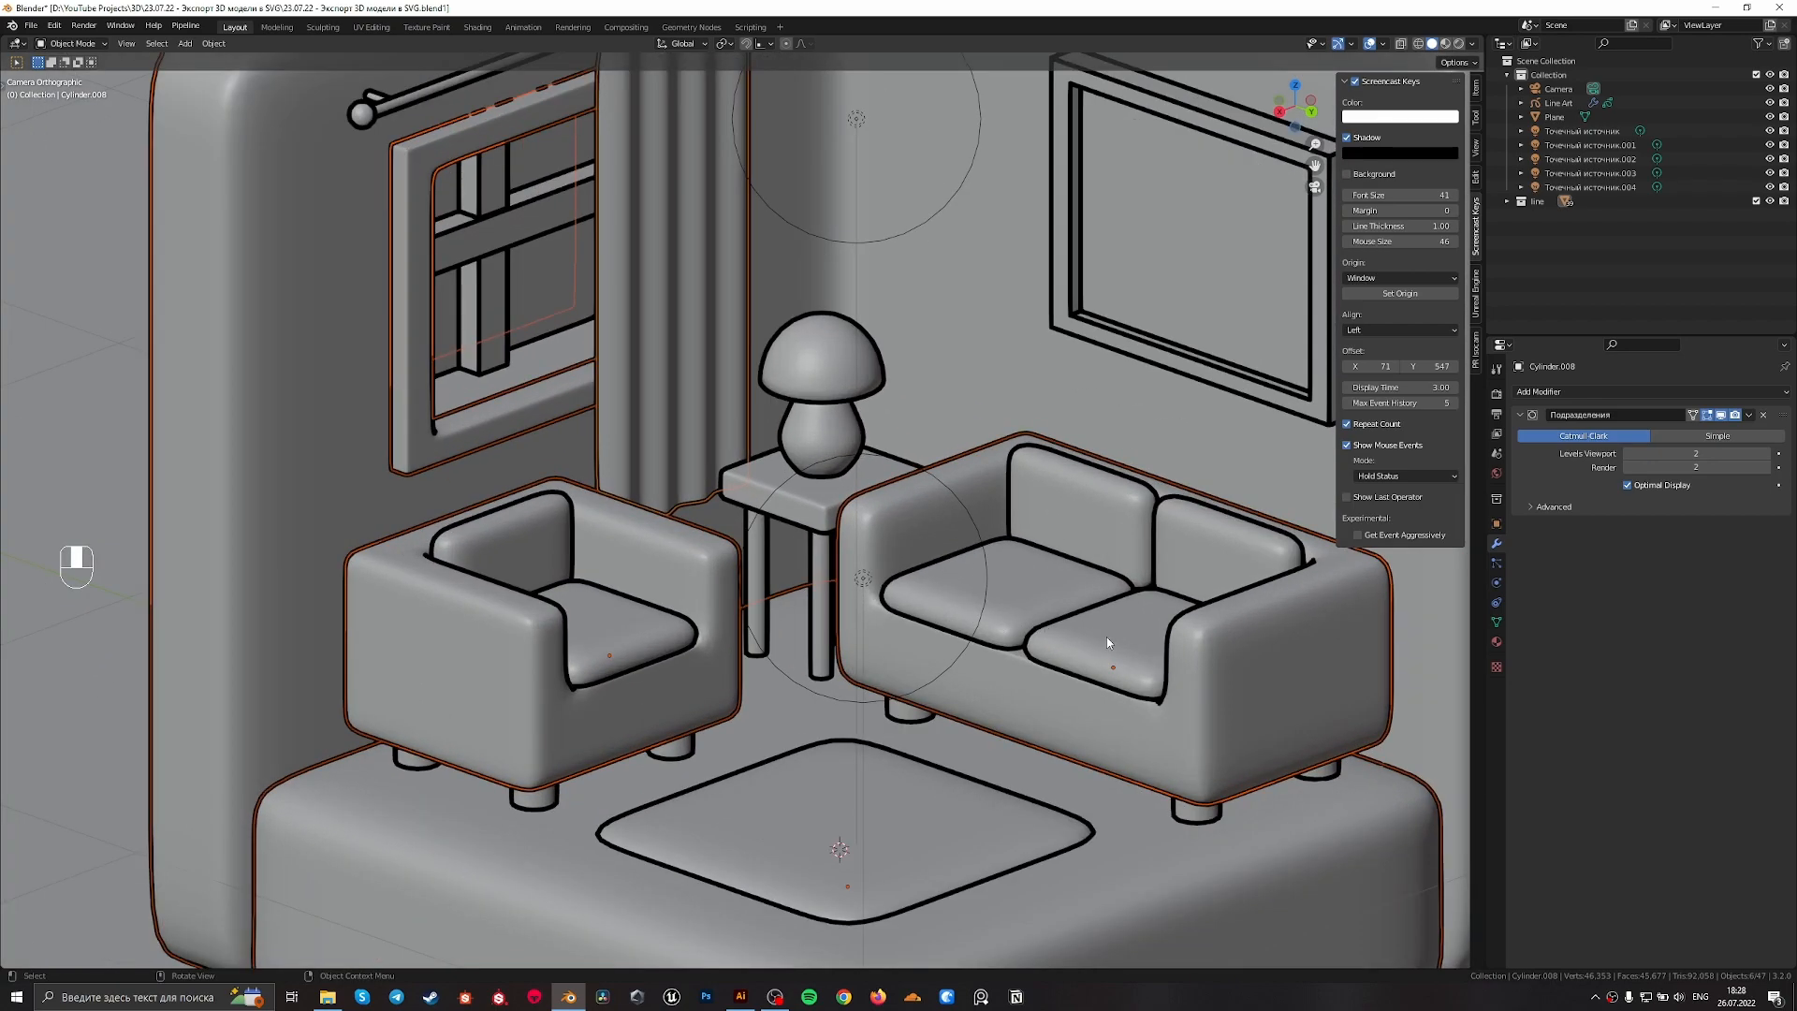
scroll(1104, 641, down, 3)
scroll(934, 642, down, 3)
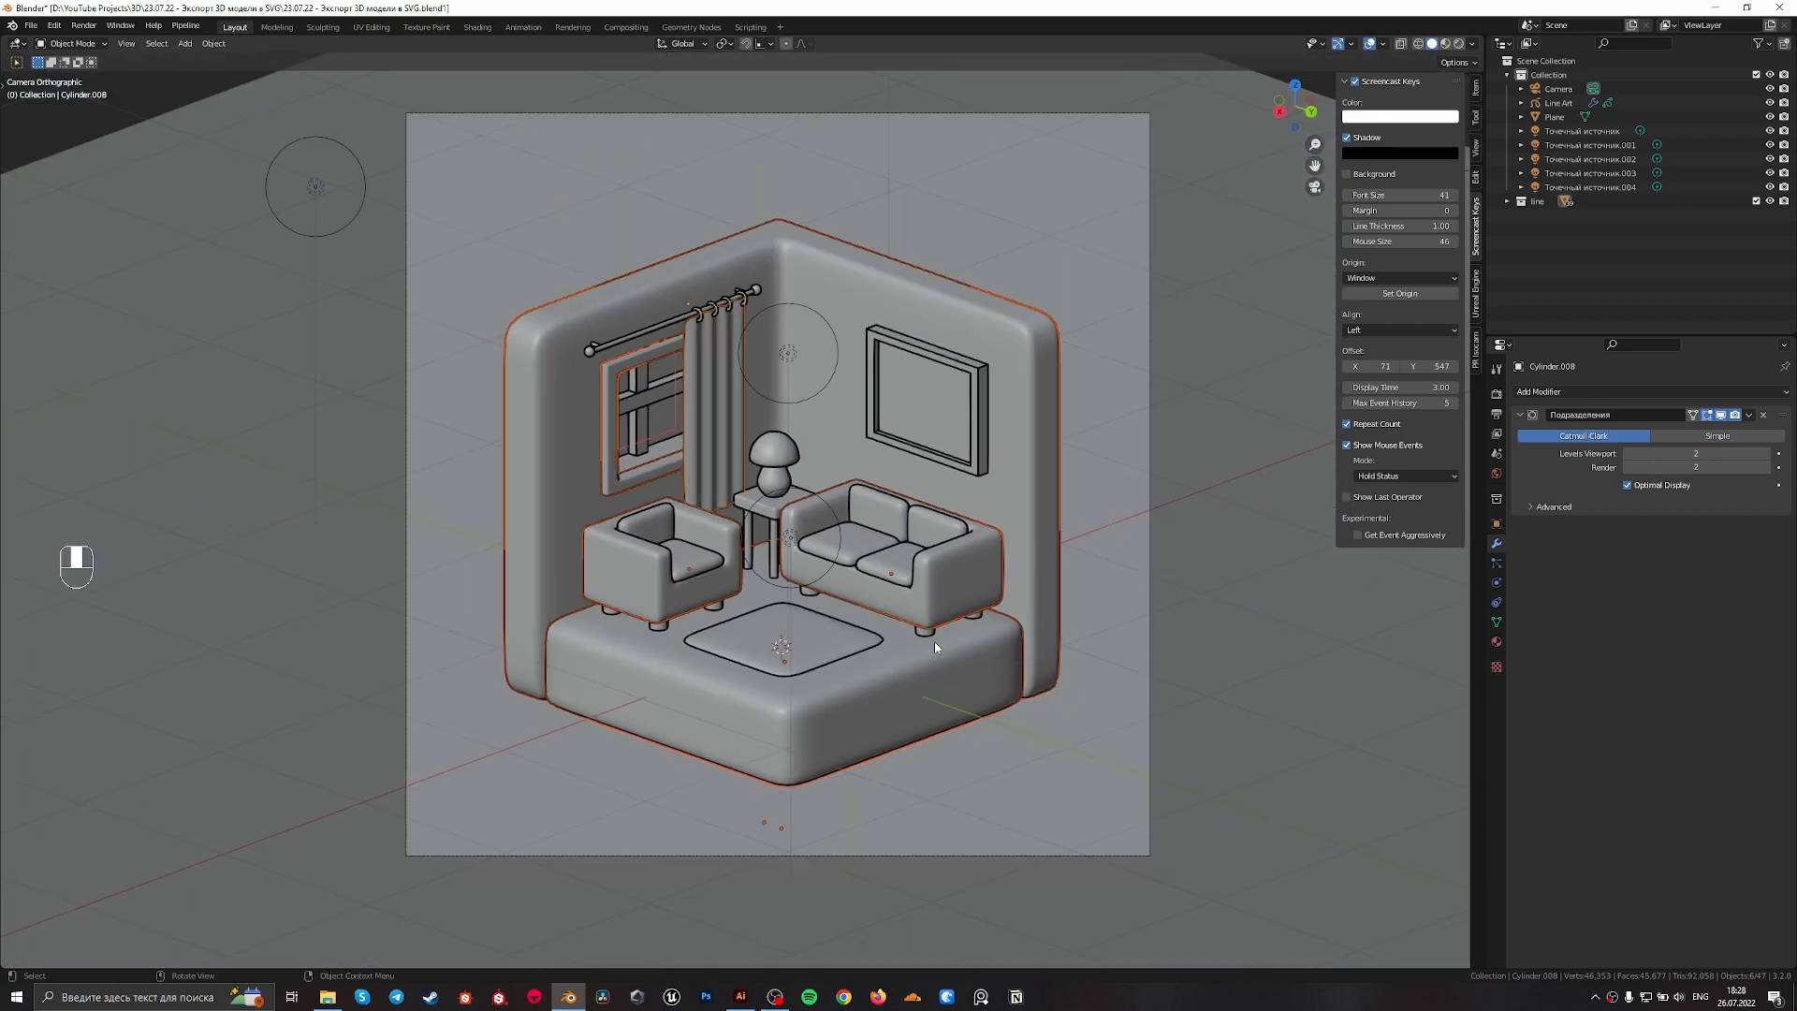
scroll(976, 406, up, 2)
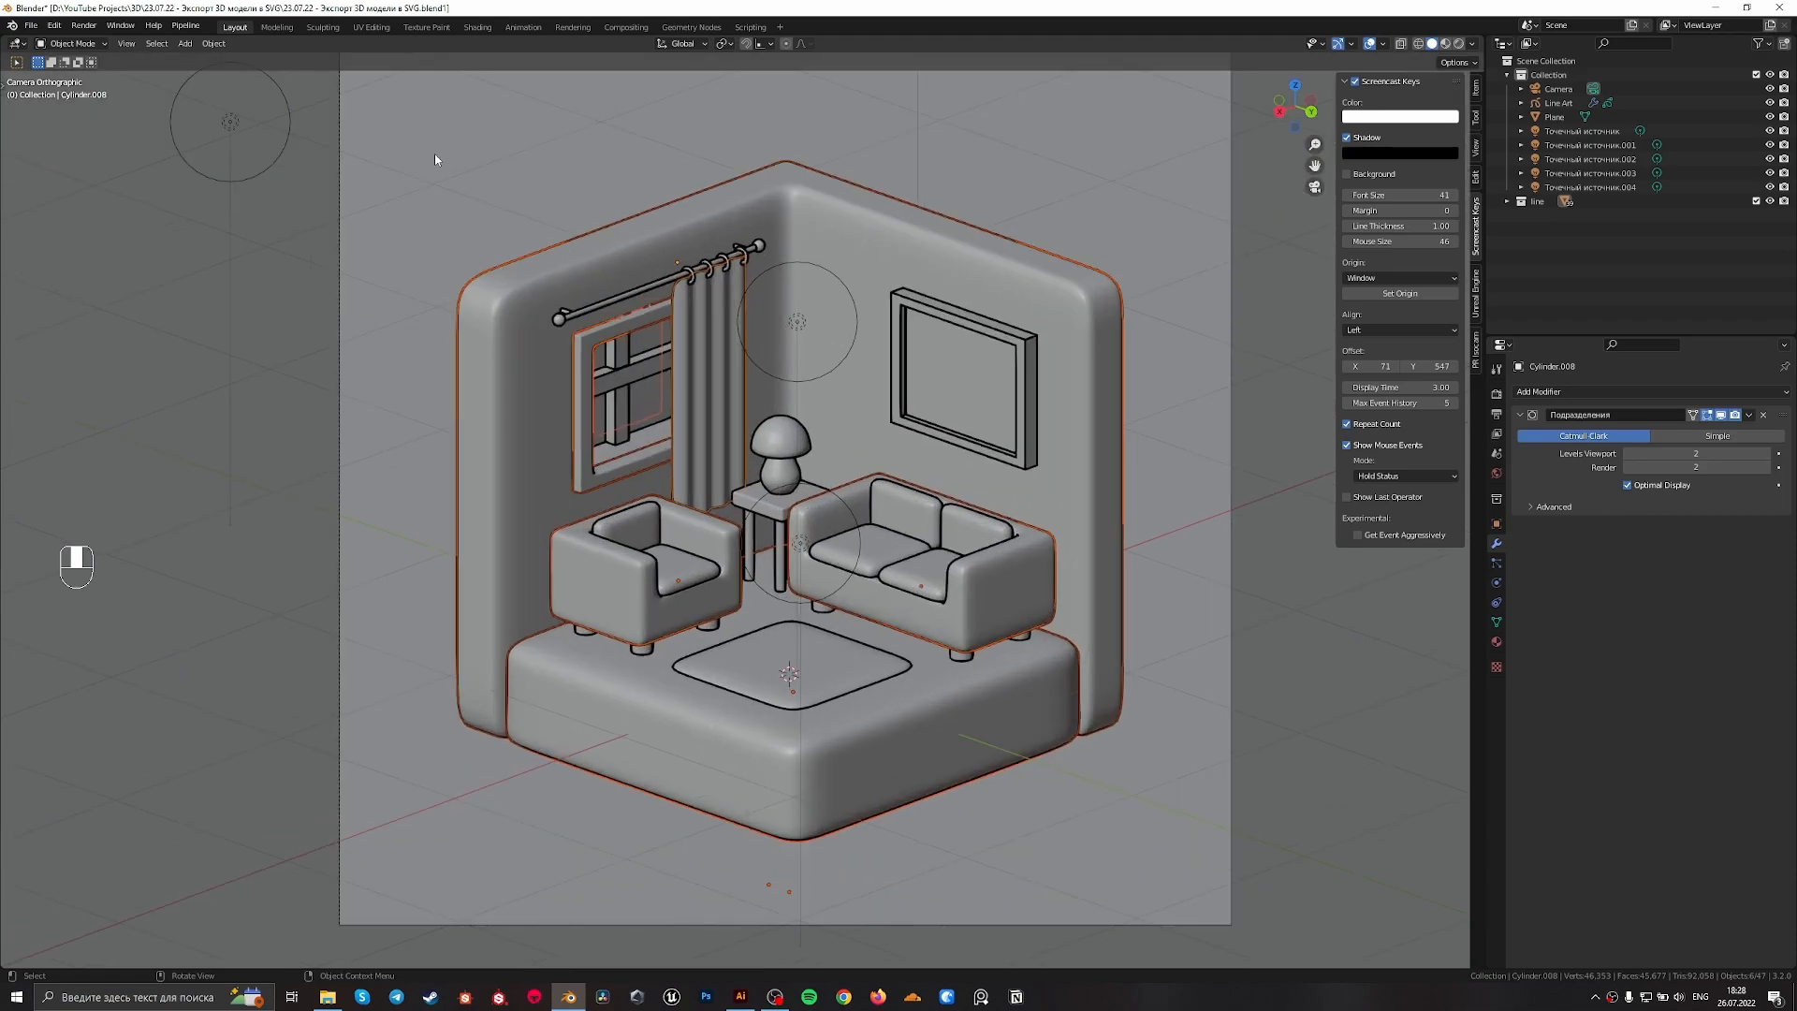
click(215, 43)
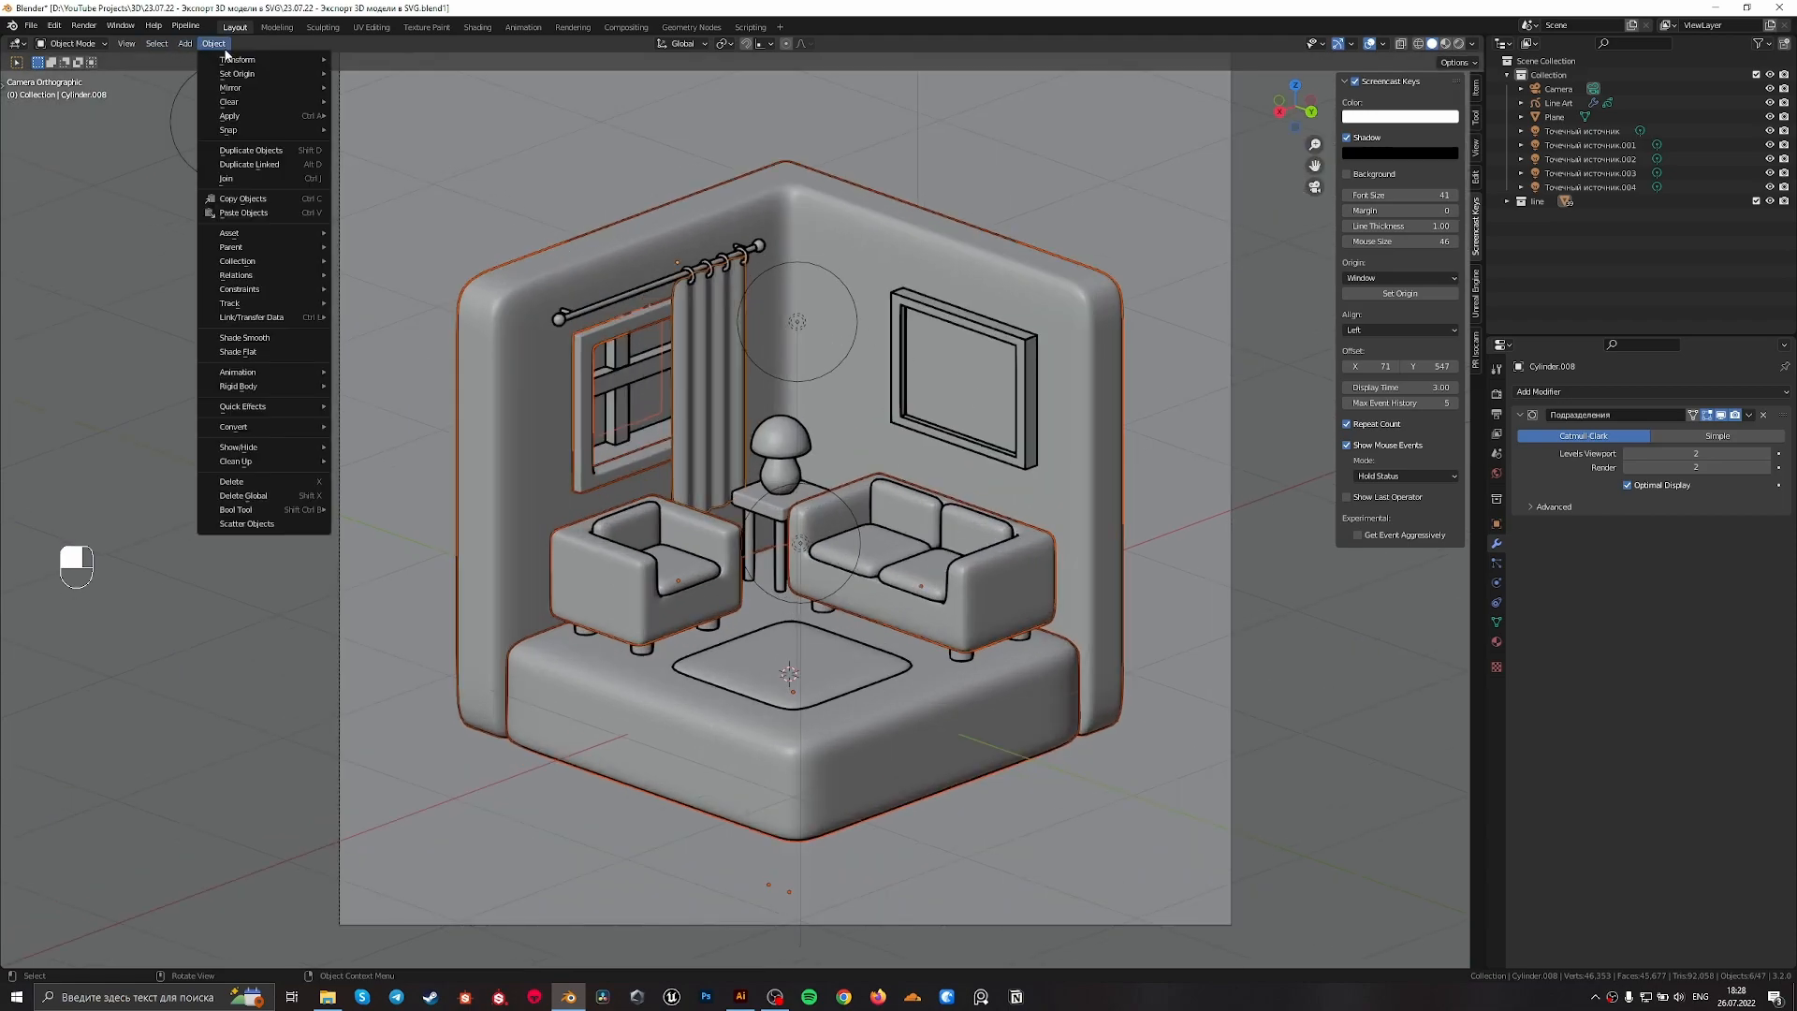
mouse_move(297, 428)
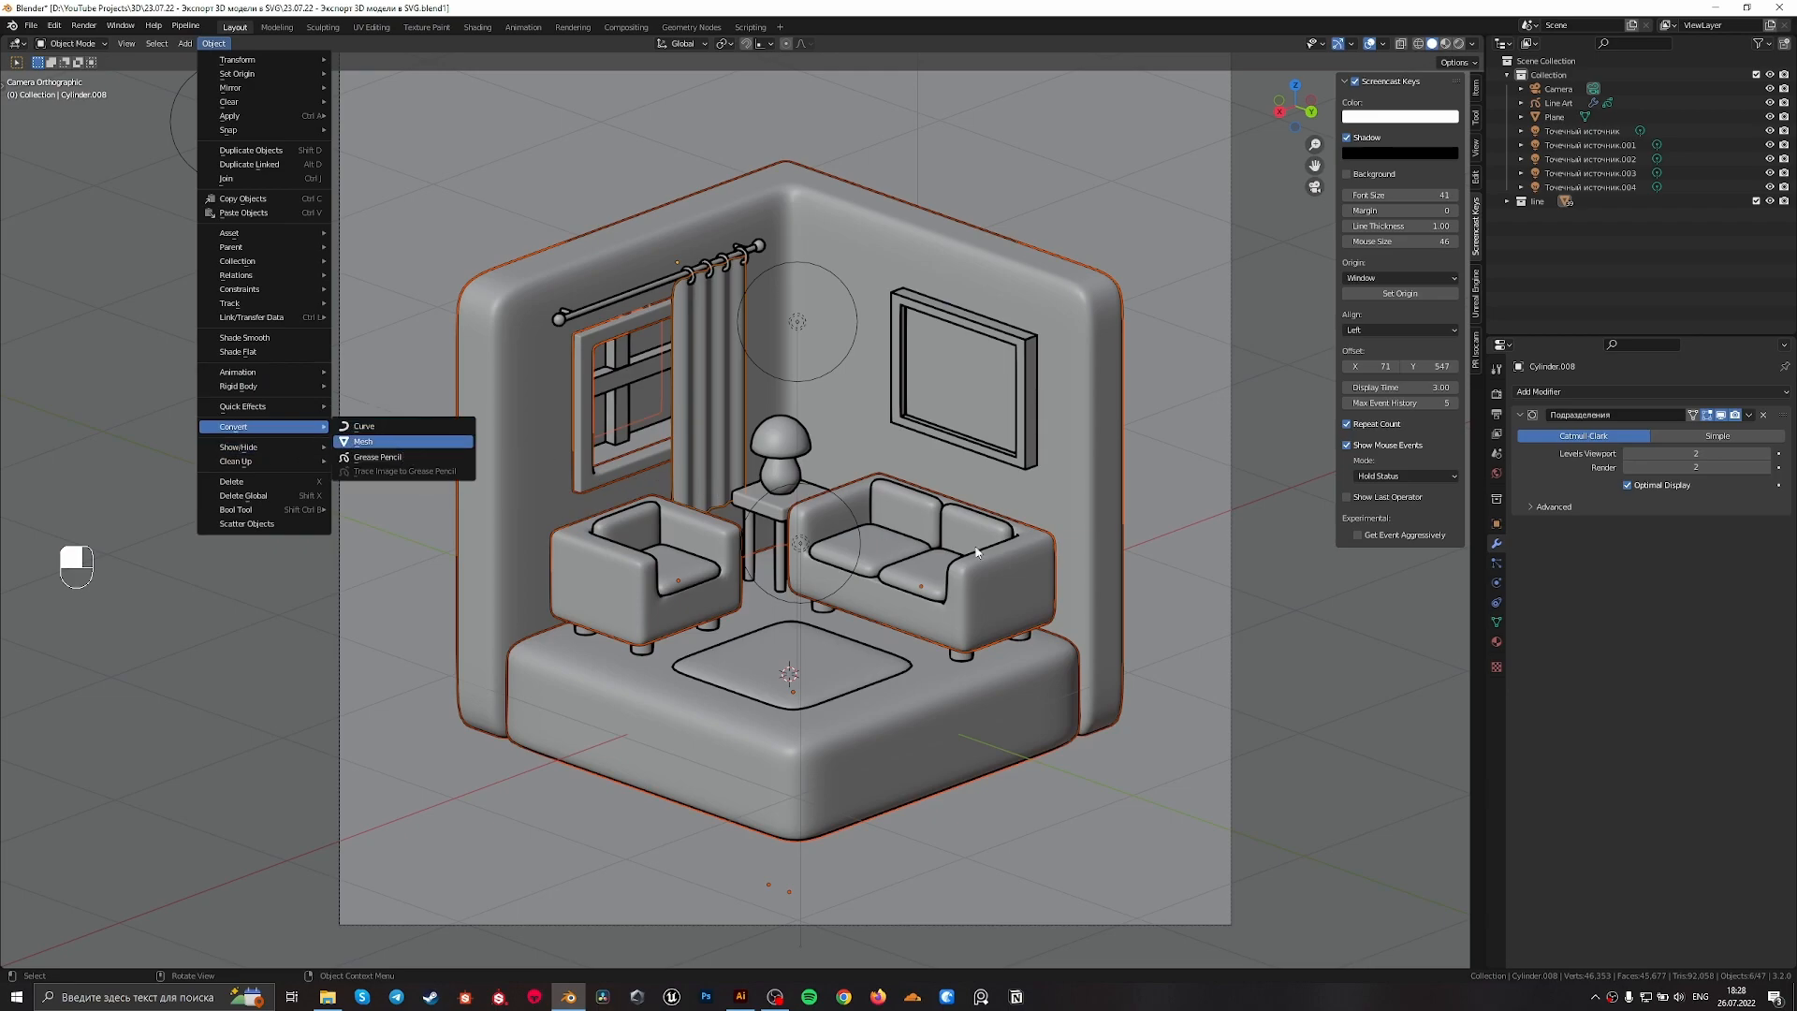
key(Return)
Select only the floor base and open it in edit mode with edge selection
click(992, 722)
scroll(896, 665, up, 4)
shift+middle_drag(529, 84, 813, 511)
click(769, 405)
scroll(781, 613, up, 3)
shift+middle_drag(777, 617, 640, 332)
scroll(734, 444, down, 5)
click(785, 729)
key(Tab)
scroll(905, 763, up, 5)
key(2)
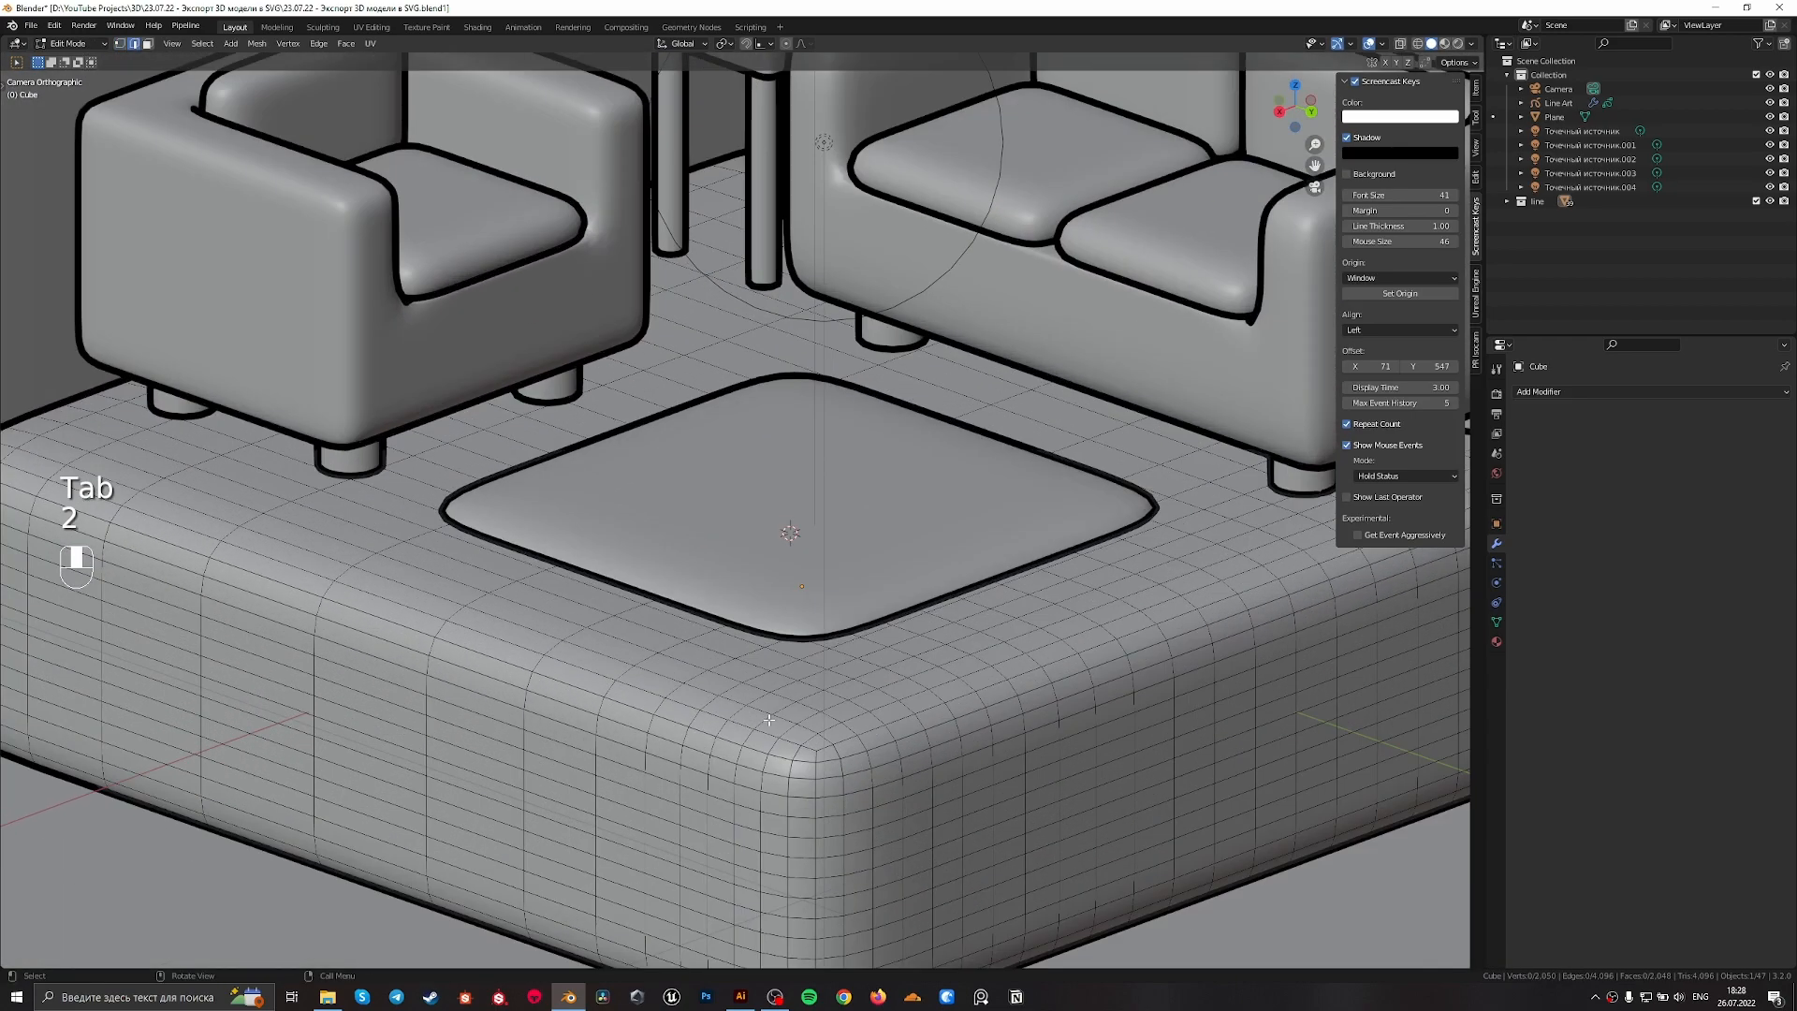
Mark the edge loop around the upper rim of the floor base as sharp and return to object mode
scroll(777, 754, down, 2)
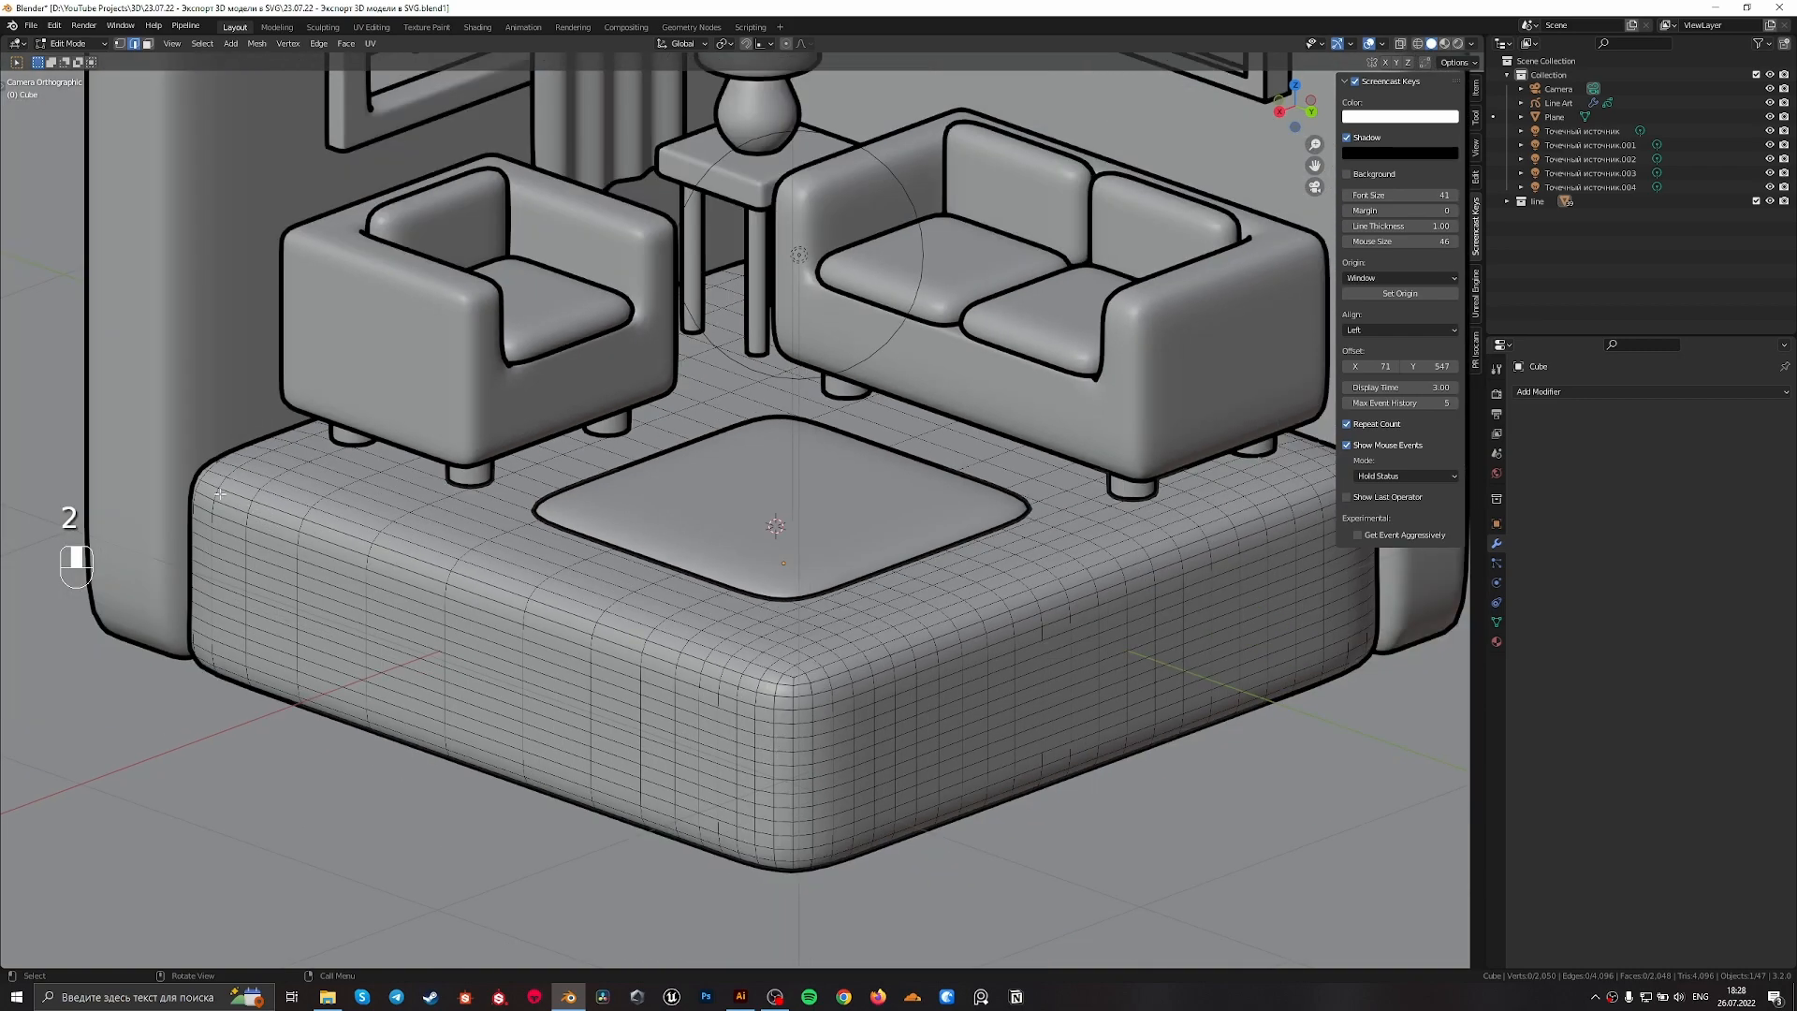
scroll(796, 748, up, 3)
alt+shift+click(802, 762)
scroll(653, 684, down, 3)
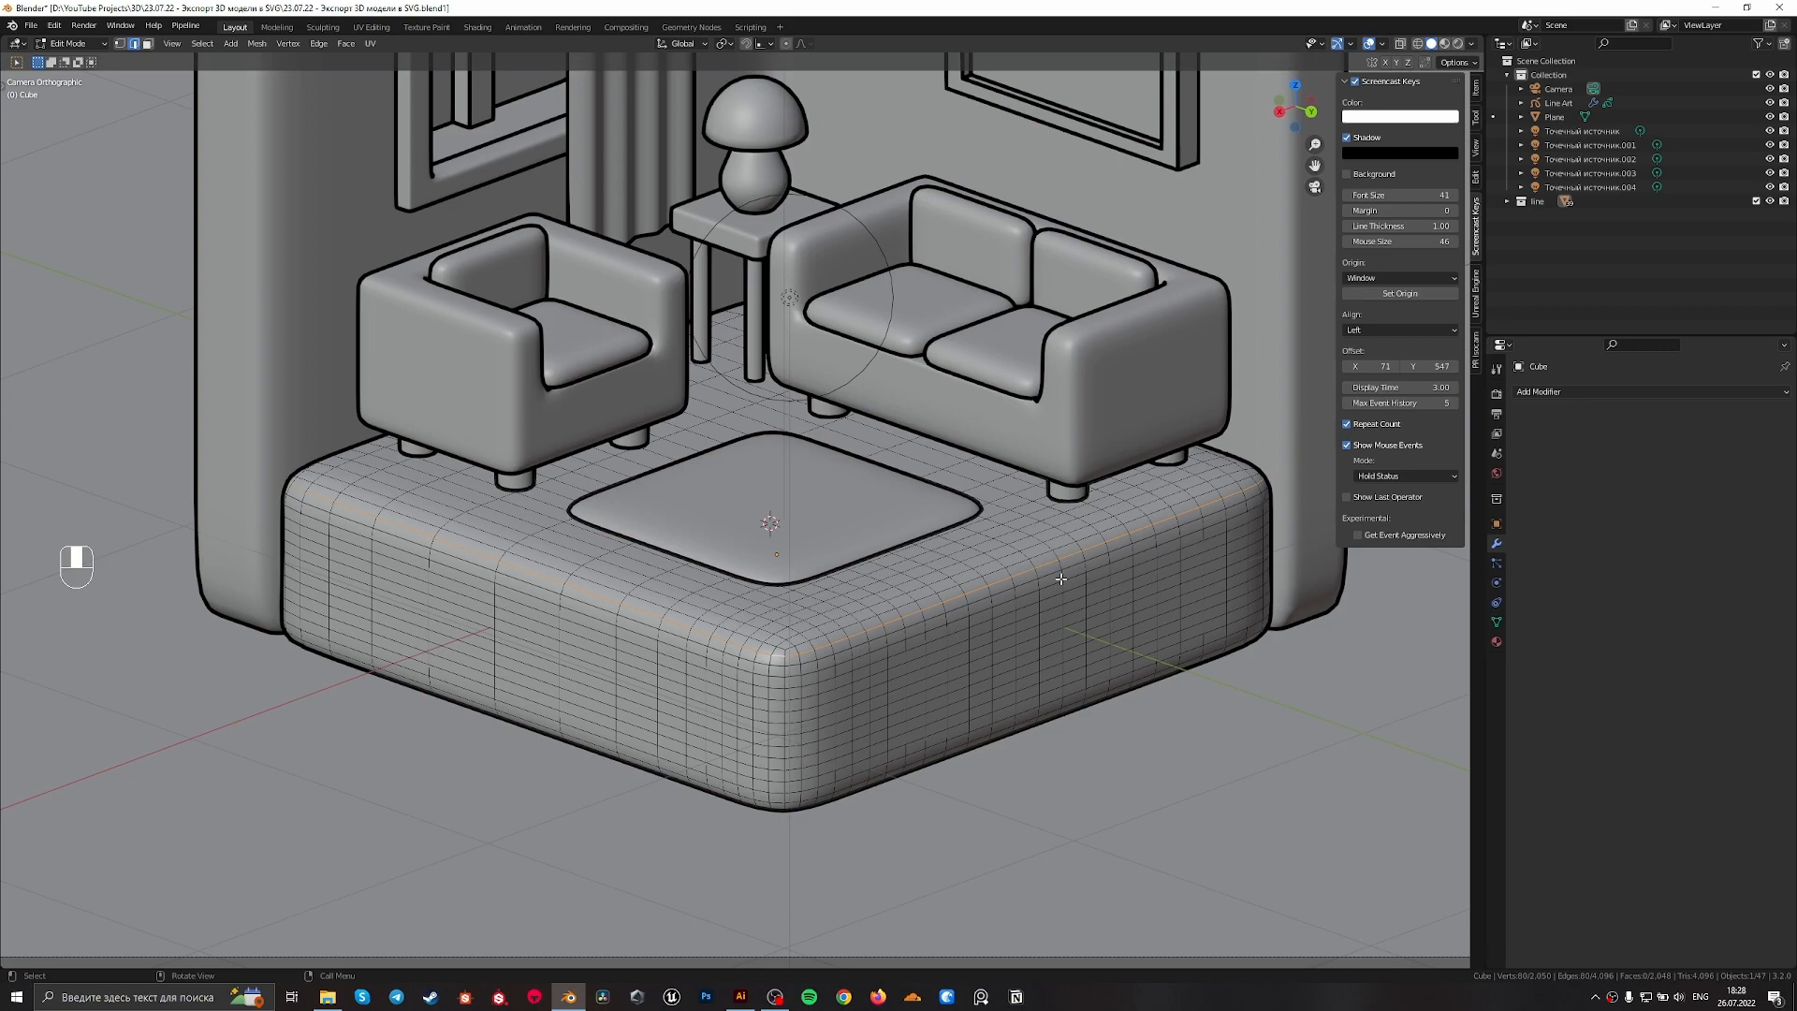
right_click(900, 657)
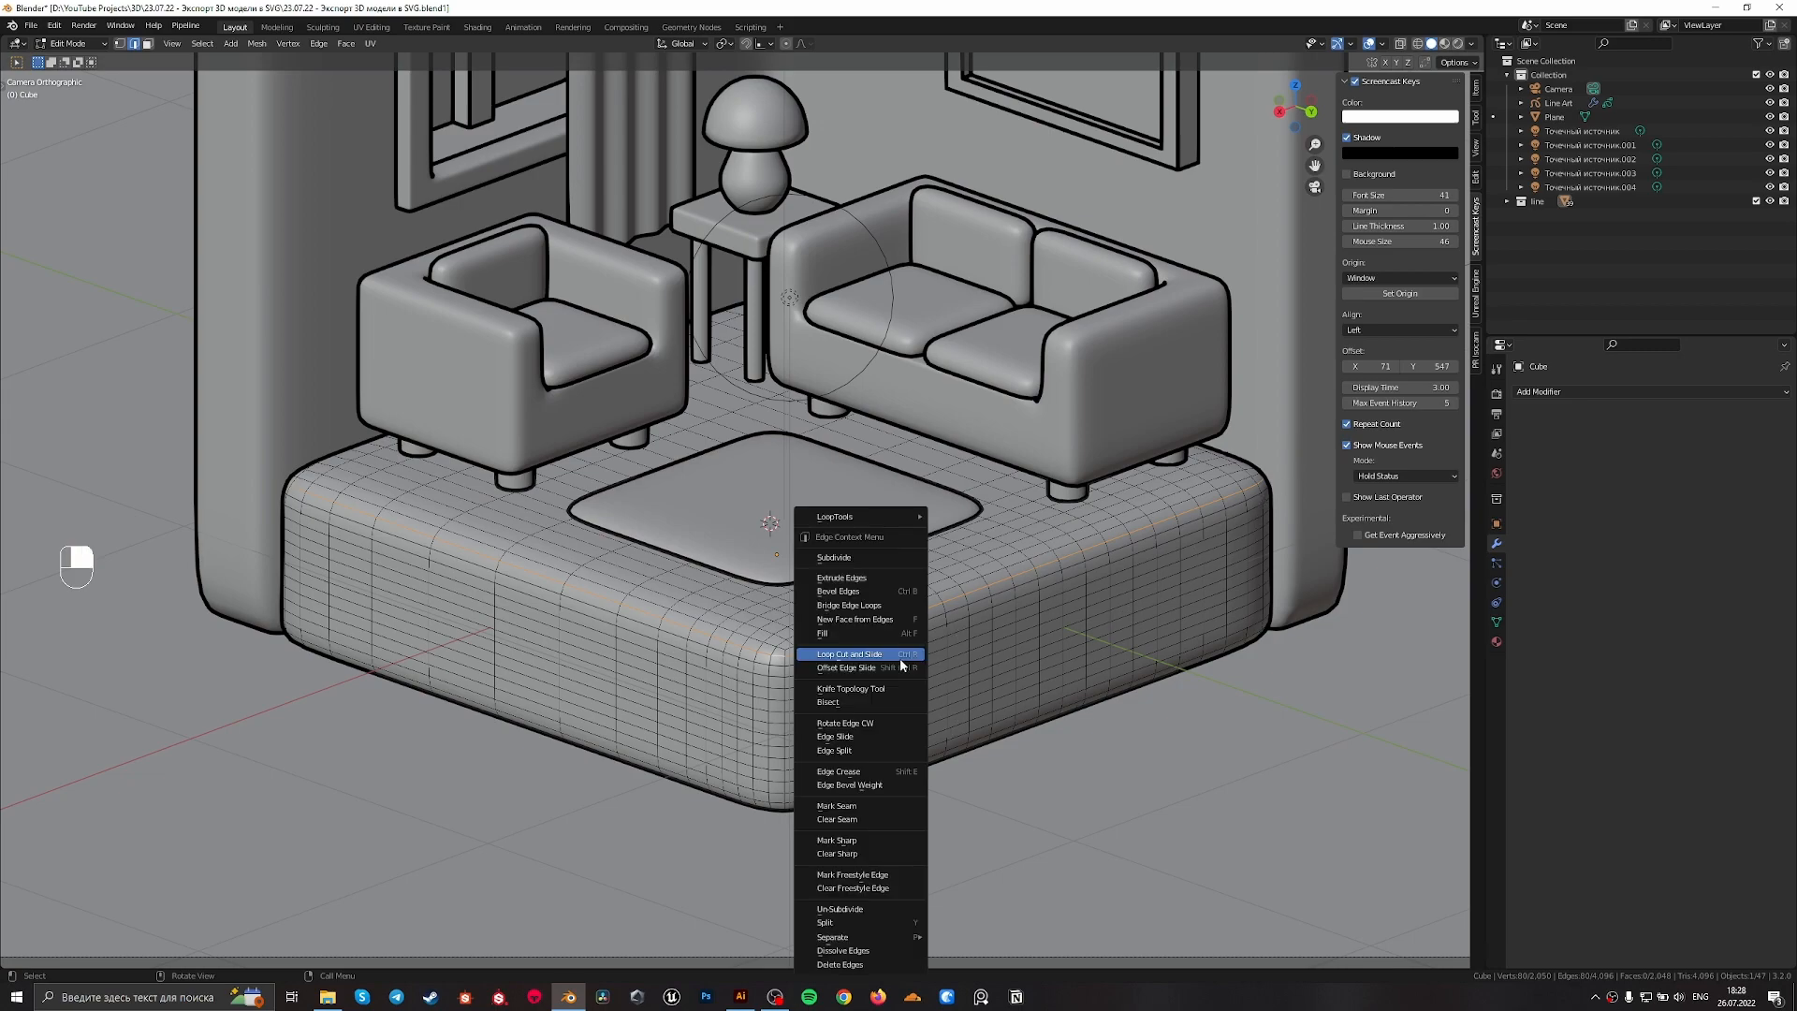
click(837, 839)
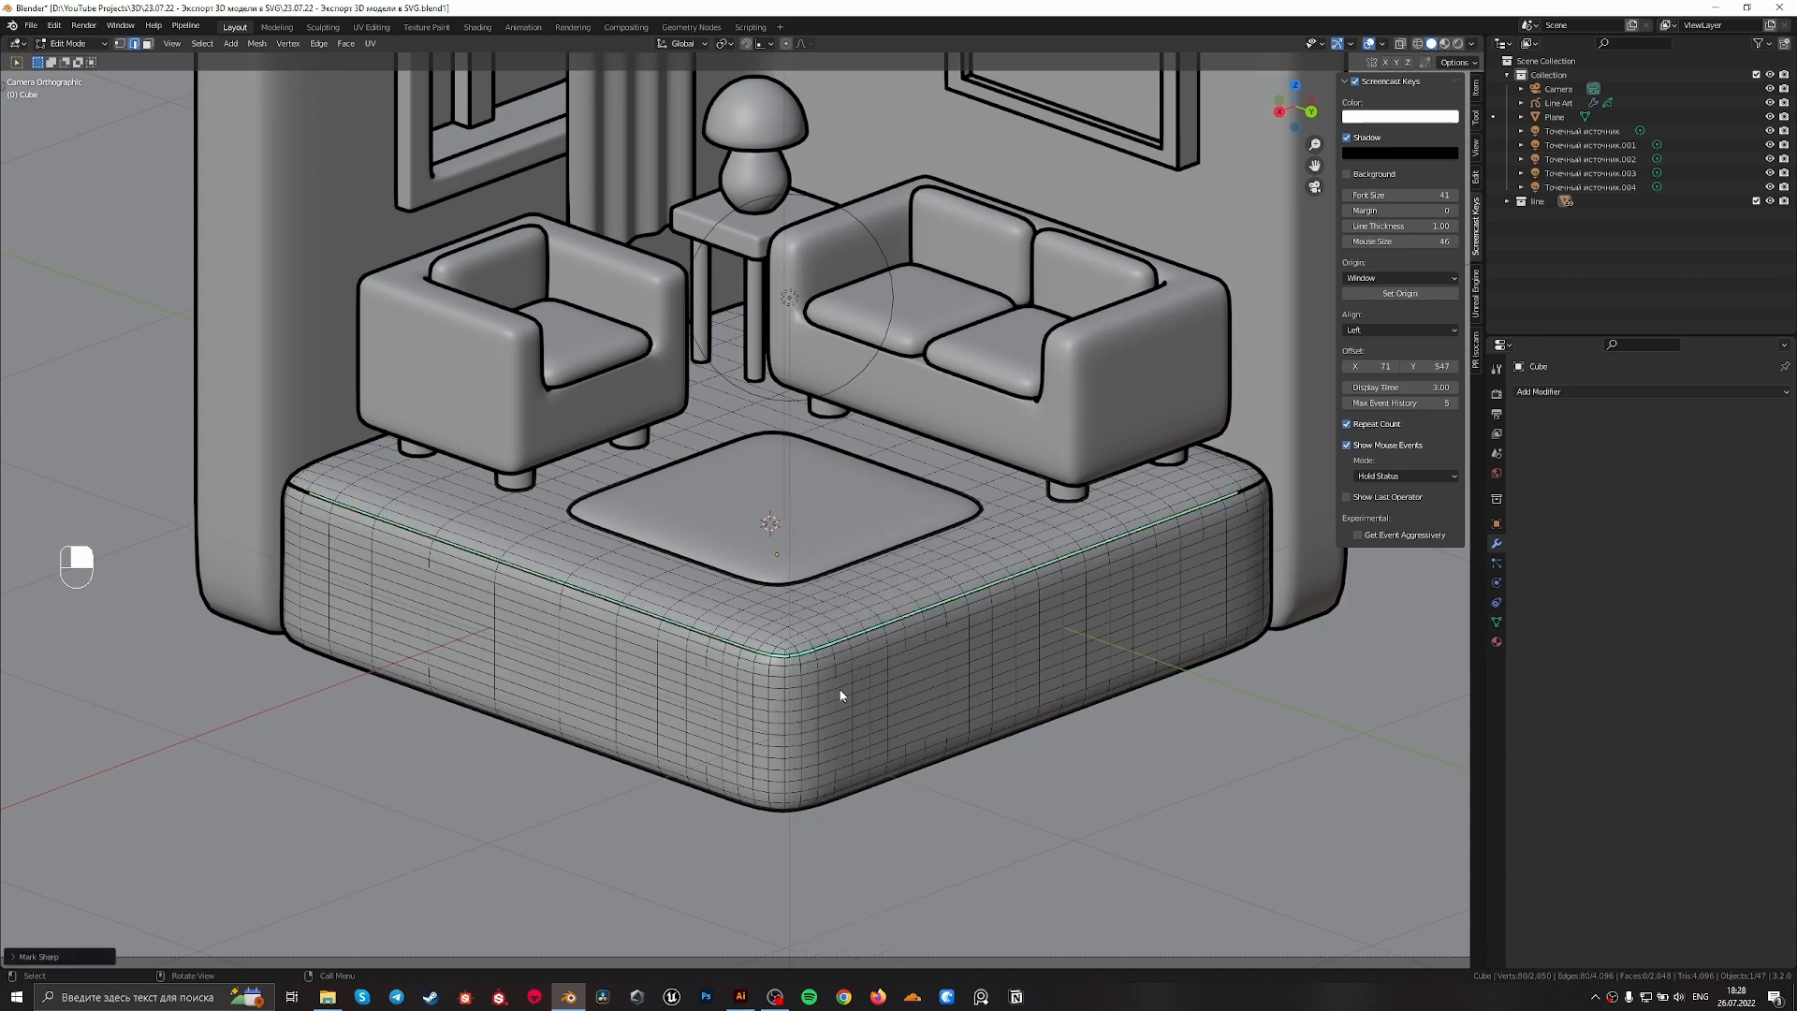
key(Tab)
shift+middle_drag(884, 664, 939, 456)
scroll(934, 487, up, 3)
Mark the vertical edges at the floor base's front corner, up to the sharp rim, as sharp and leave edit mode
key(Tab)
shift+middle_drag(860, 828, 870, 592)
key(2)
alt+shift+click(863, 580)
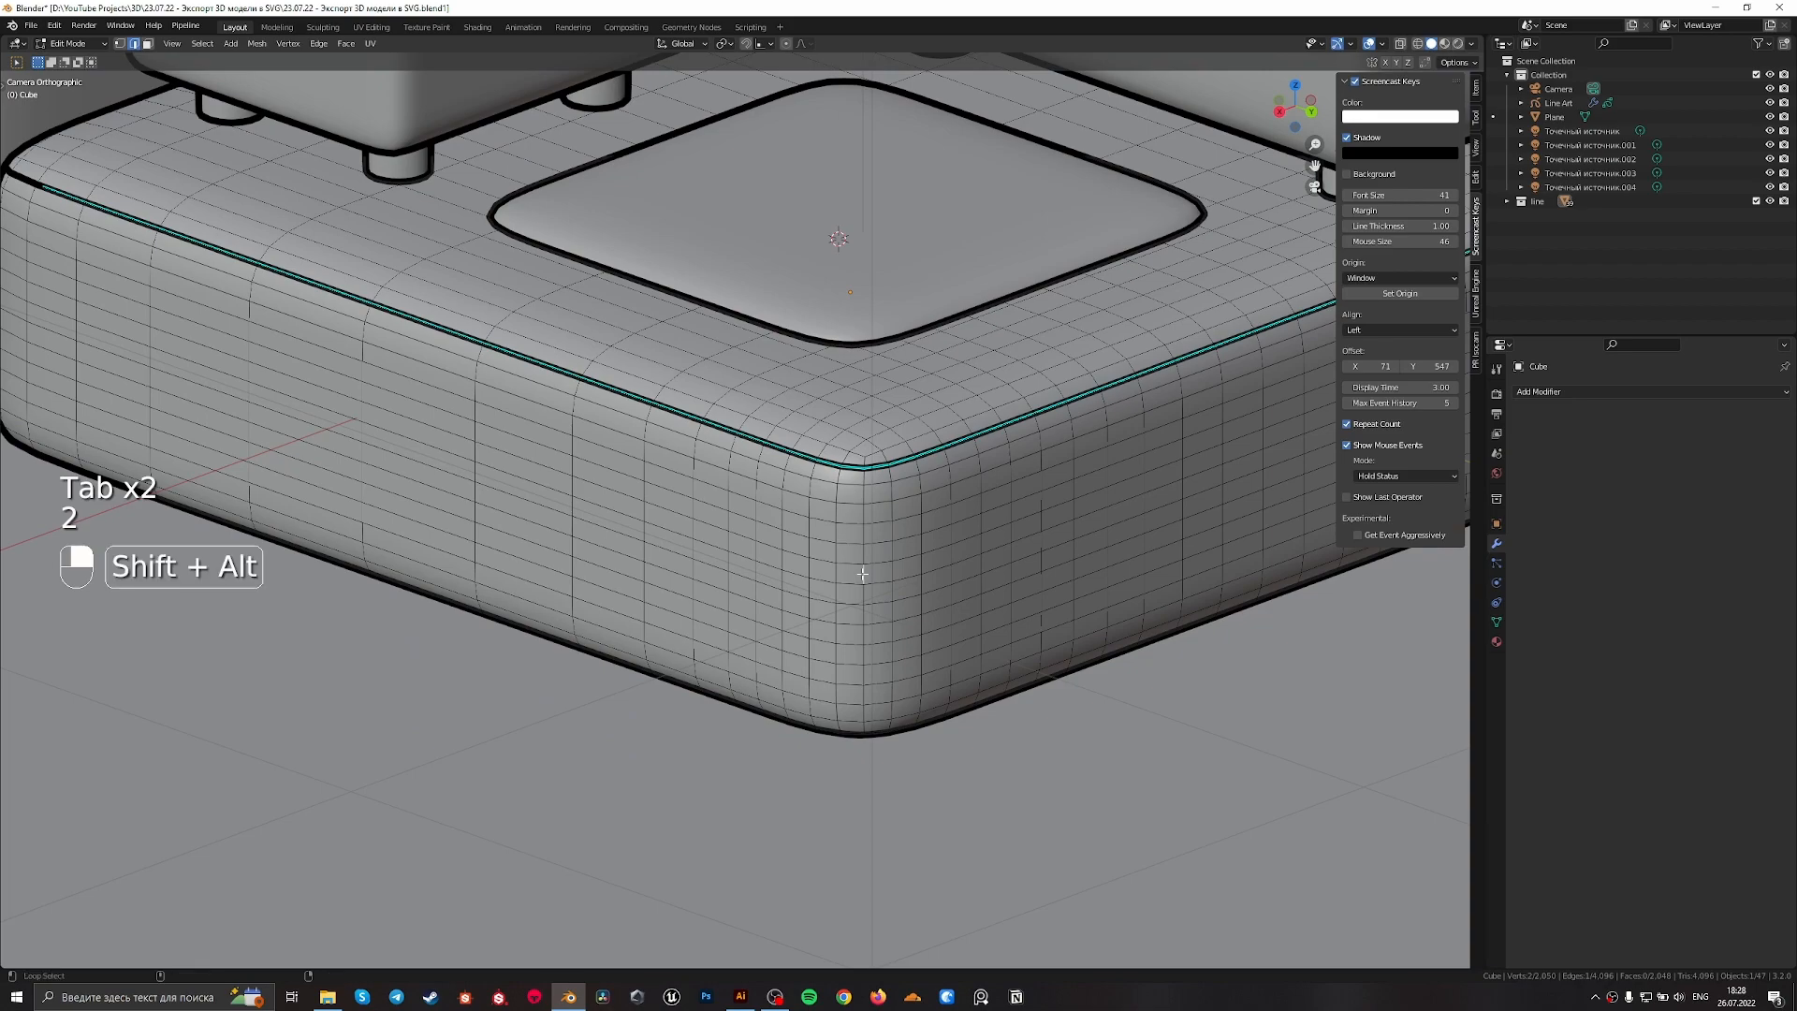
right_click(862, 578)
click(863, 573)
scroll(862, 578, up, 2)
shift+middle_drag(879, 599, 937, 420)
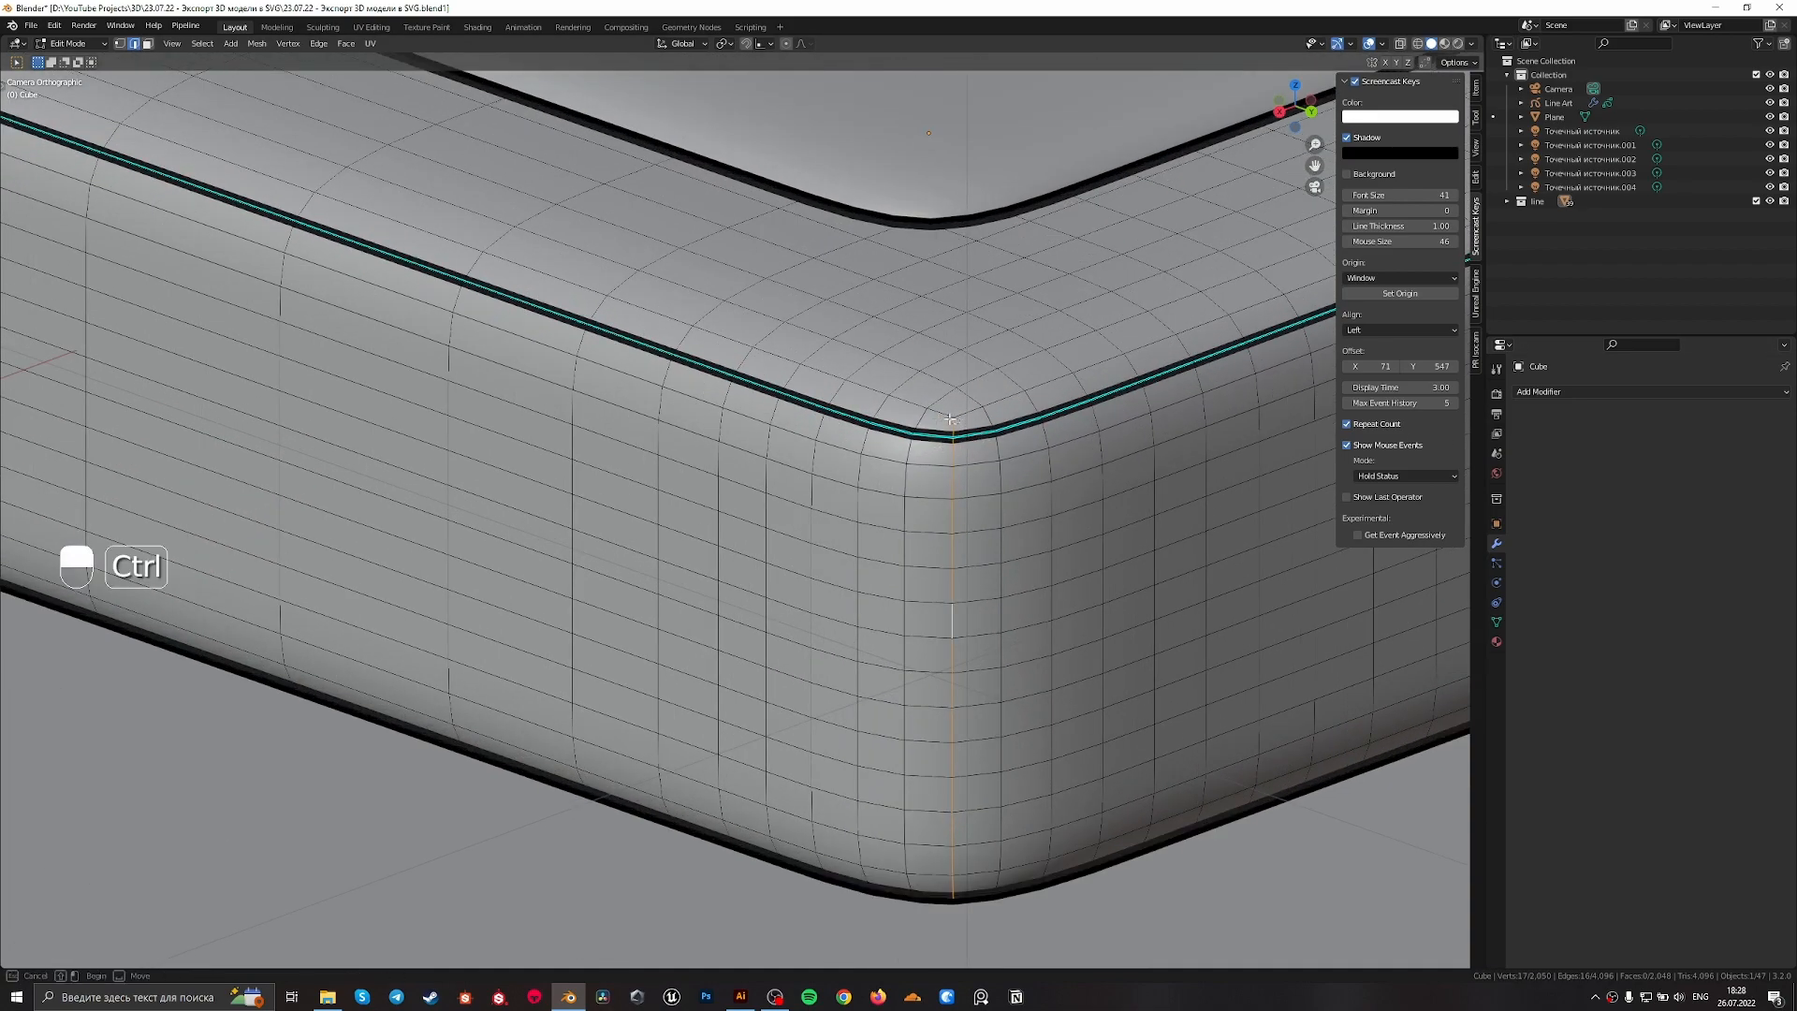
right_click(944, 562)
click(945, 562)
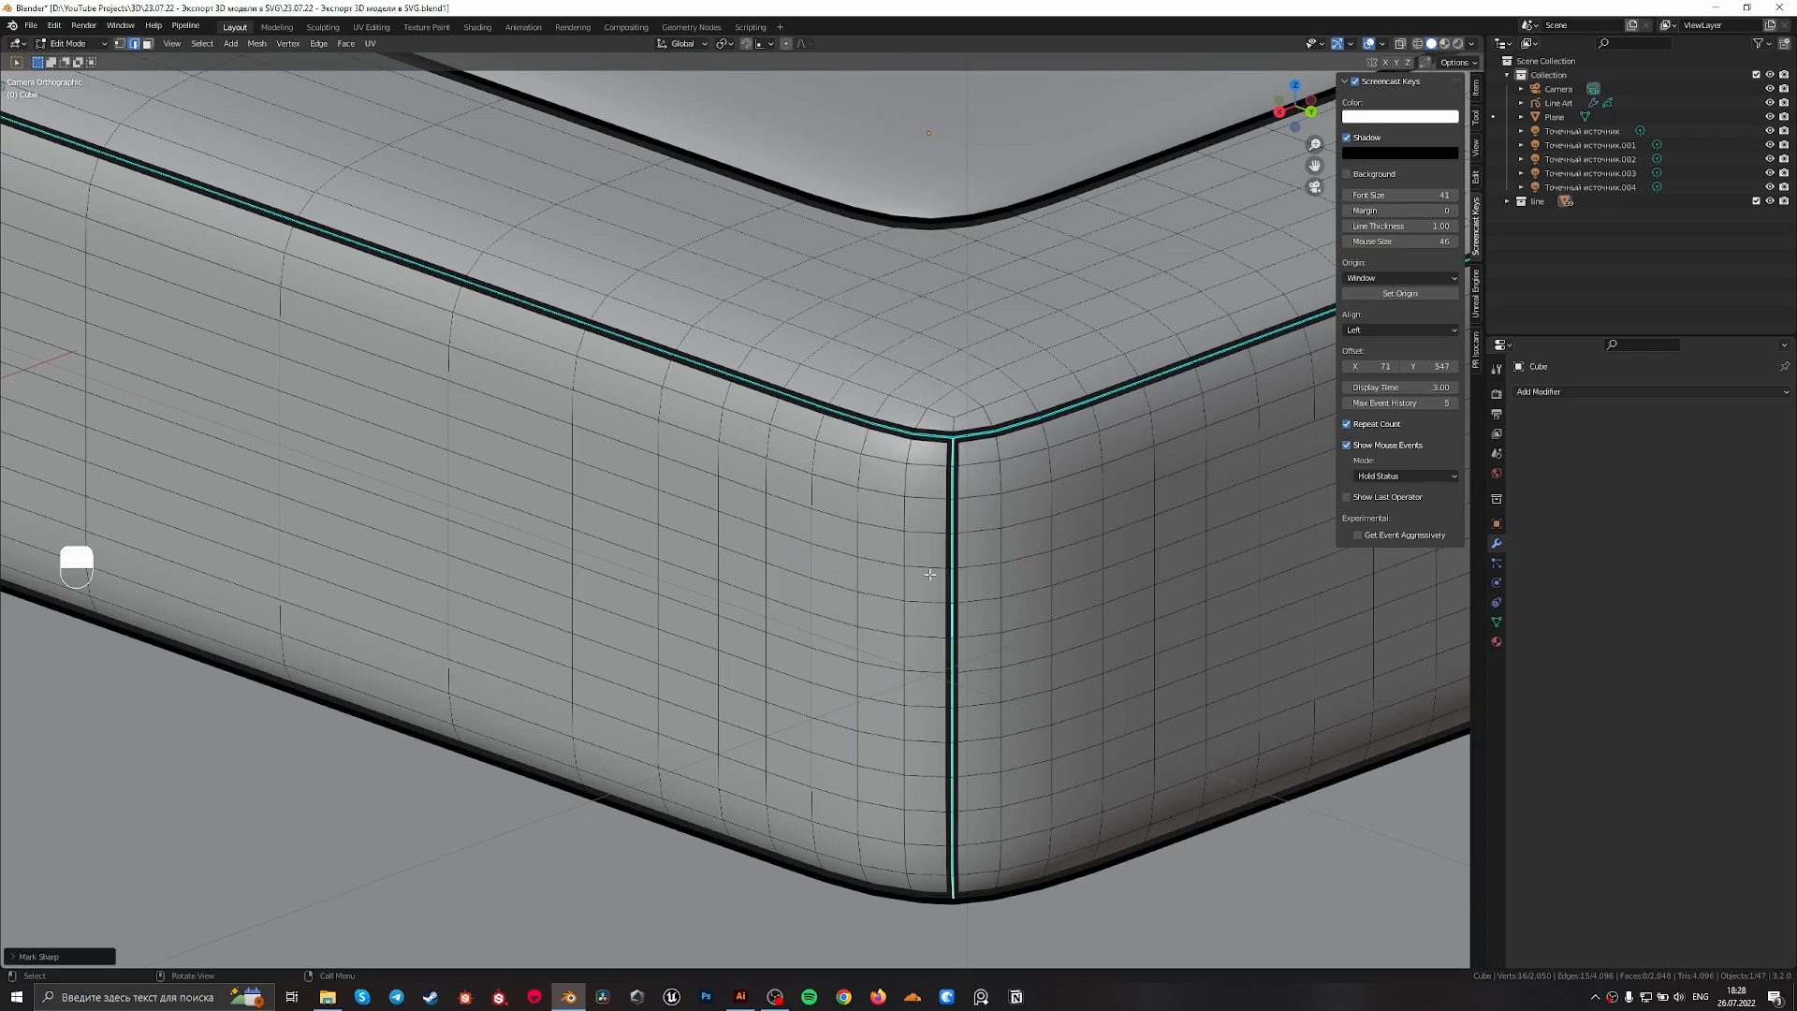
scroll(959, 558, down, 3)
key(Tab)
Open the room walls in edit mode and select the edge loop along the left wall's inner front rim
scroll(961, 538, down, 3)
shift+middle_drag(957, 516, 950, 691)
click(446, 330)
key(Tab)
shift+middle_drag(446, 329, 730, 632)
scroll(726, 622, up, 4)
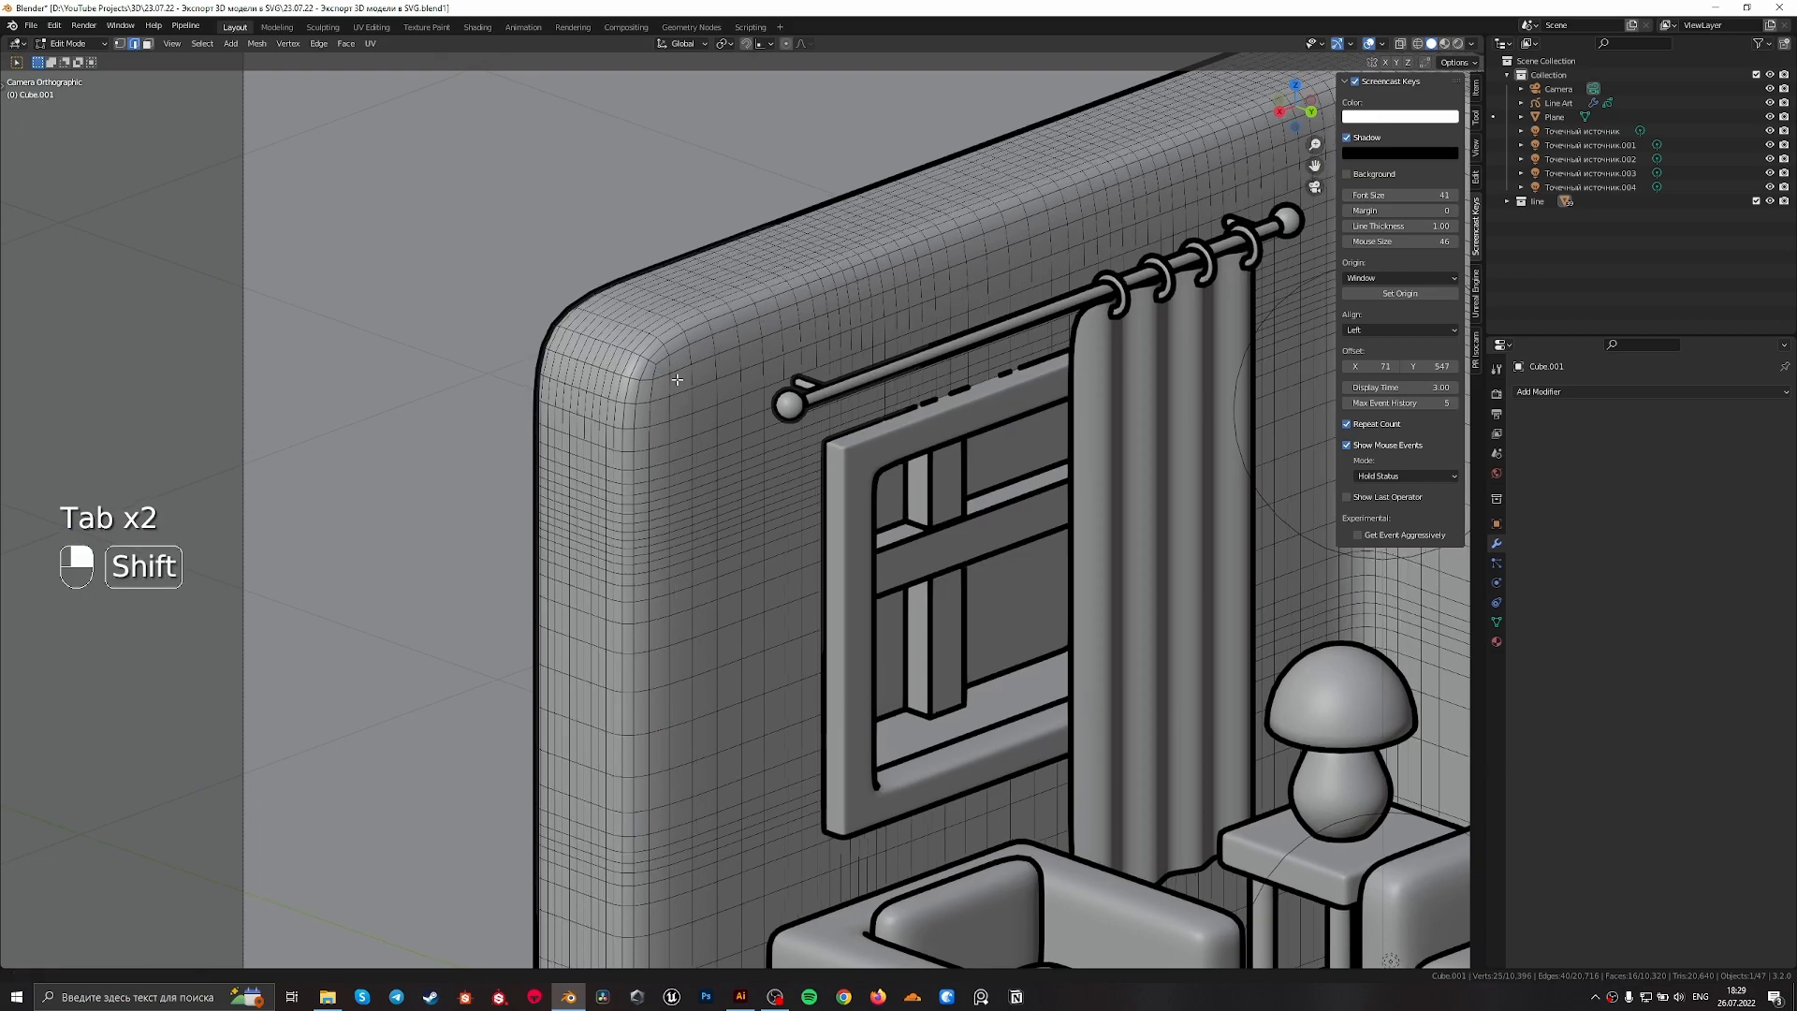
shift+middle_drag(630, 363, 708, 420)
scroll(709, 420, up, 1)
key(2)
alt+shift+click(708, 424)
scroll(708, 426, down, 4)
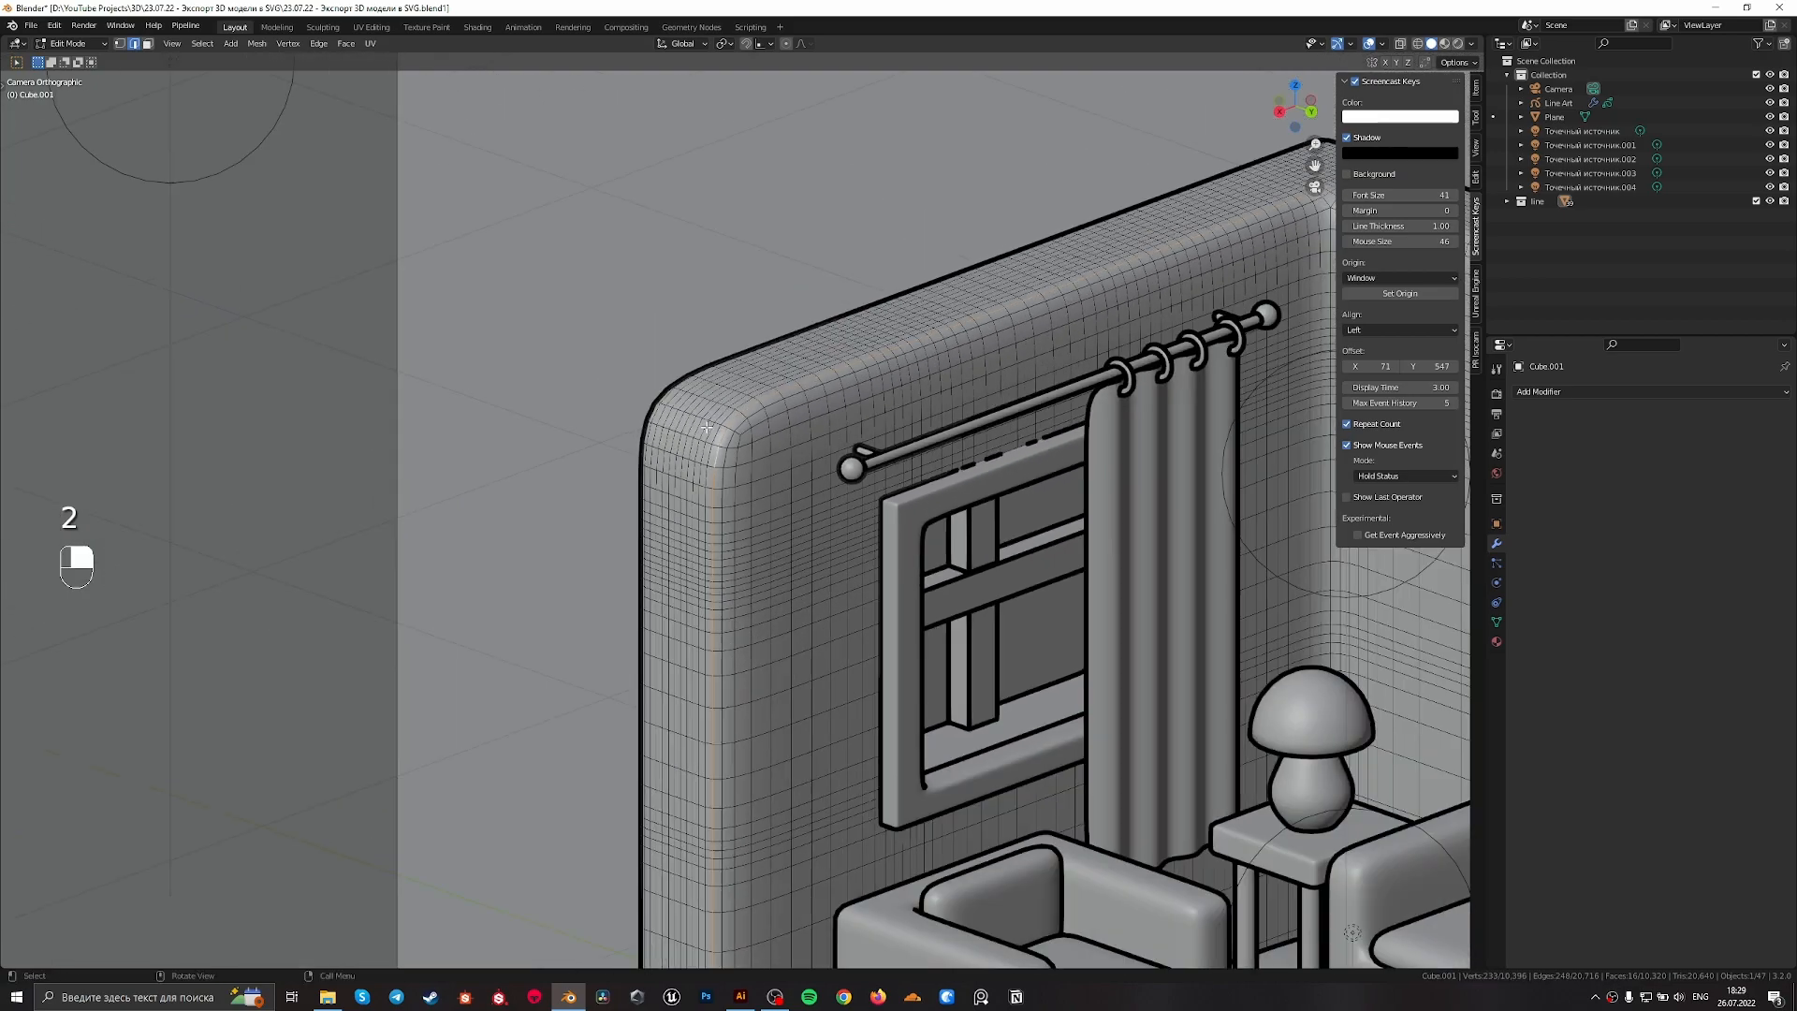
Adjust the wall edge selection at the upper back corner and continue it along the right wall's rim
shift+middle_drag(1177, 355, 884, 306)
scroll(884, 306, up, 2)
shift+middle_drag(872, 145, 869, 437)
scroll(868, 437, up, 2)
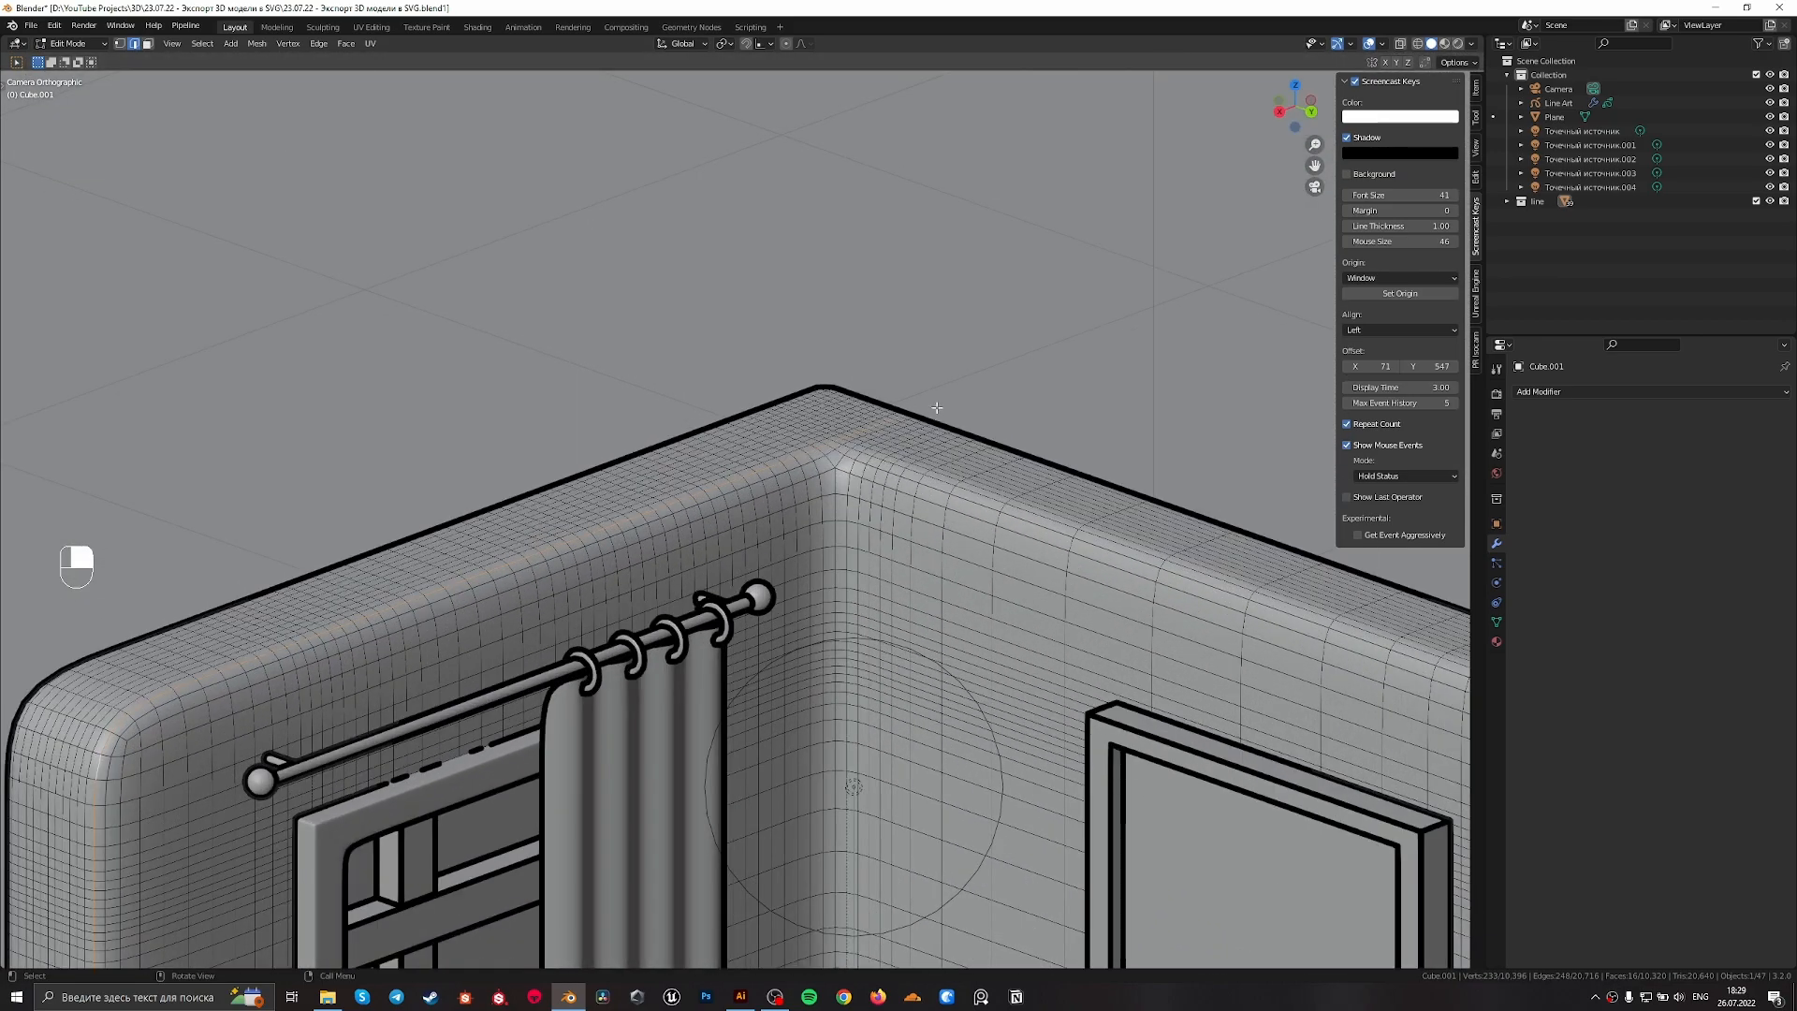
scroll(947, 405, up, 2)
ctrl+drag(1032, 439, 890, 335)
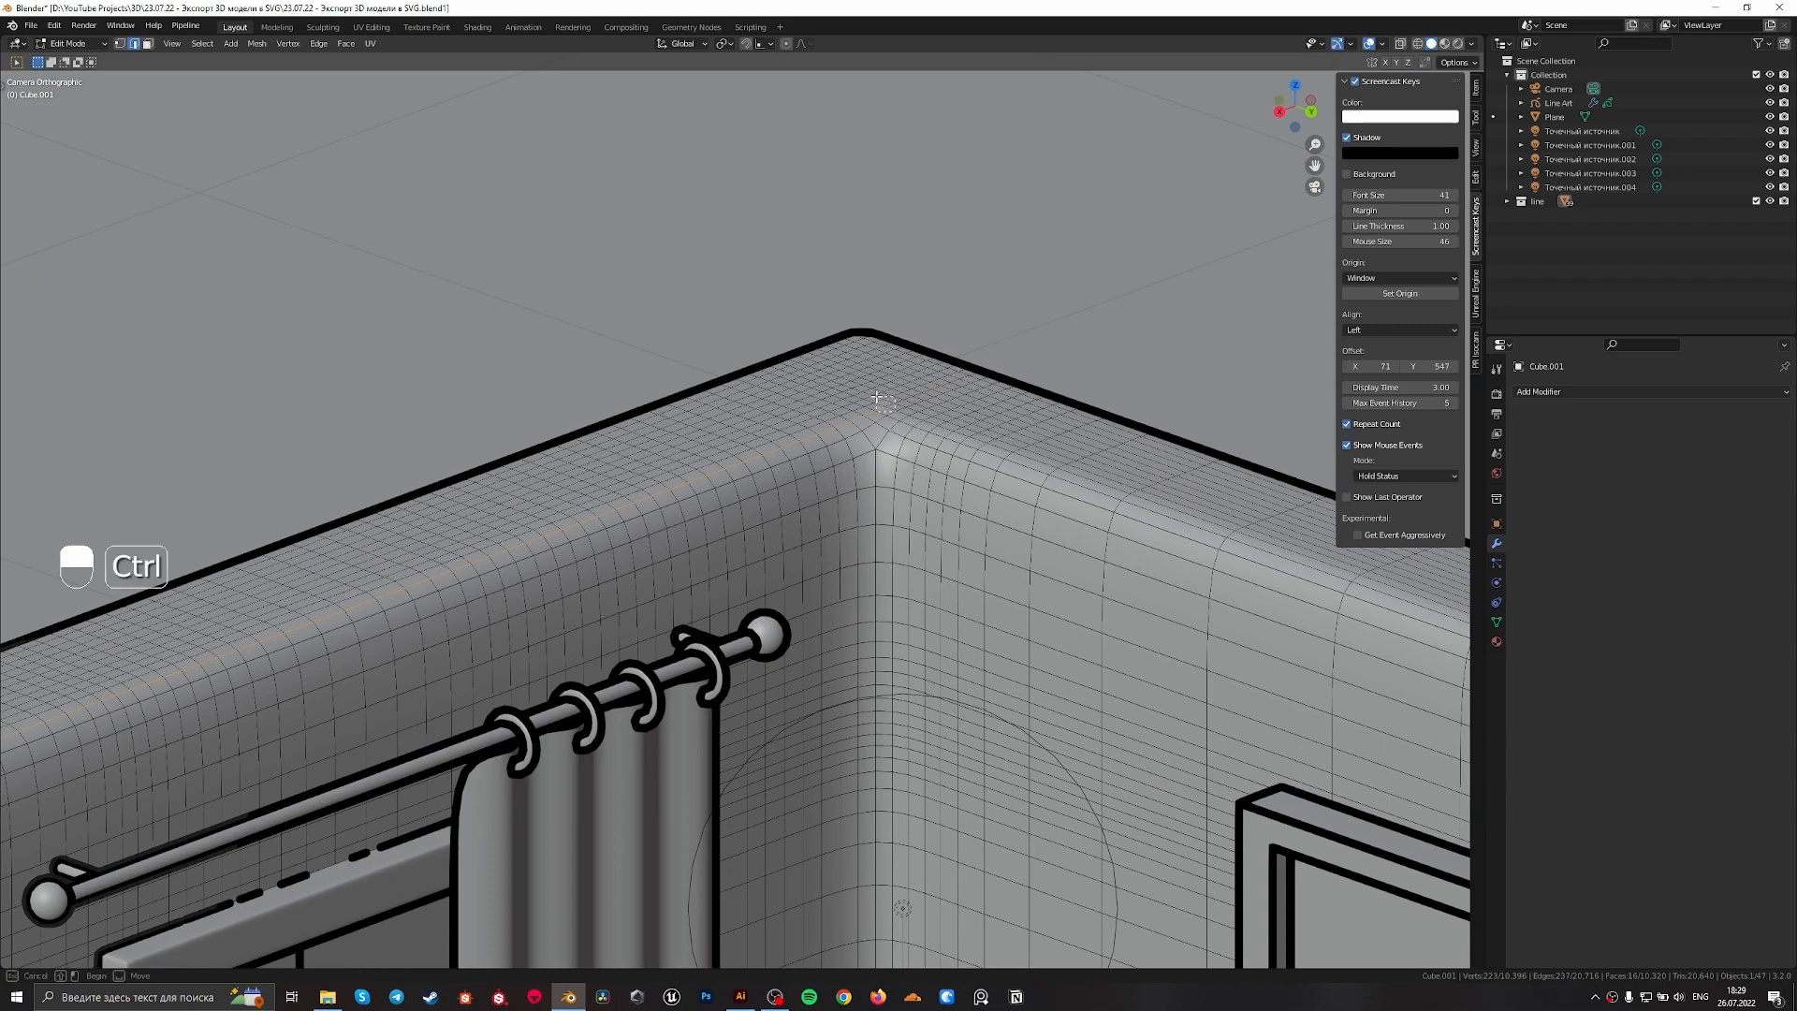
alt+shift+click(906, 428)
key(ctrl+z)
alt+shift+click(907, 424)
ctrl+drag(743, 395, 920, 362)
scroll(889, 371, up, 2)
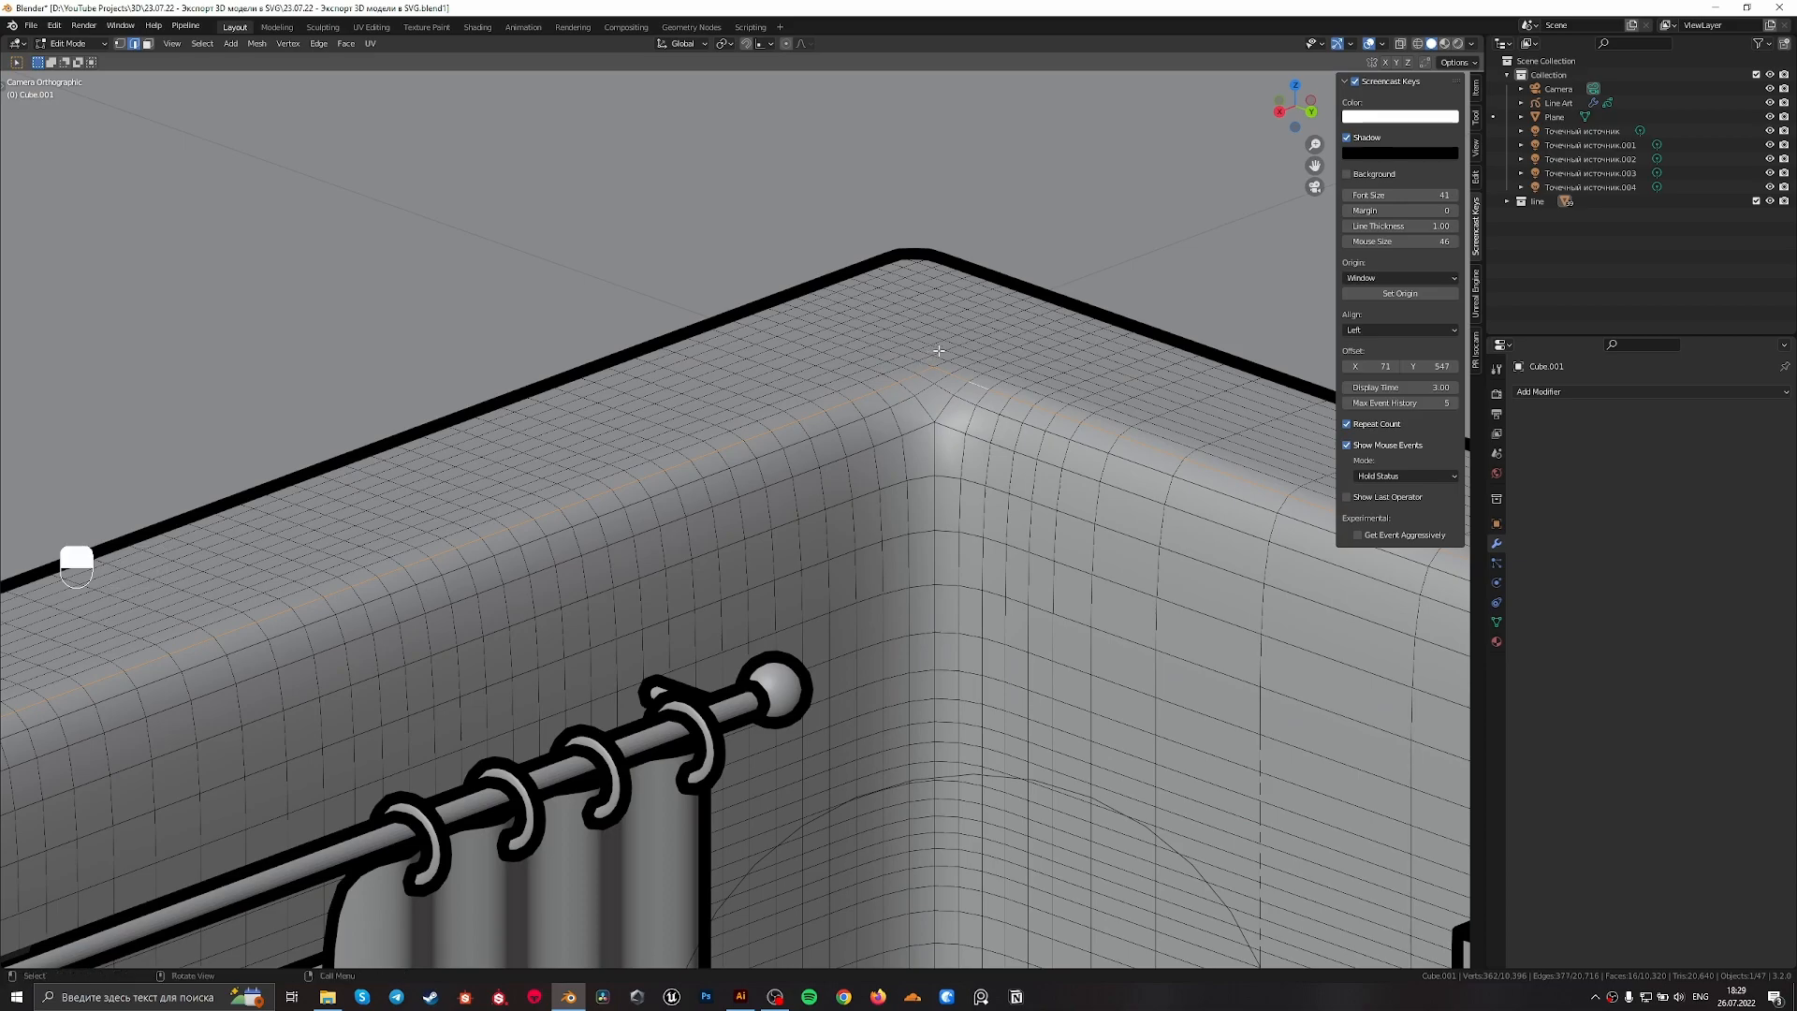
scroll(943, 345, down, 5)
shift+middle_drag(1010, 574, 464, 263)
shift+middle_drag(968, 873, 1025, 601)
Mark the selected wall rim edges as sharp and leave edit mode
right_click(1025, 601)
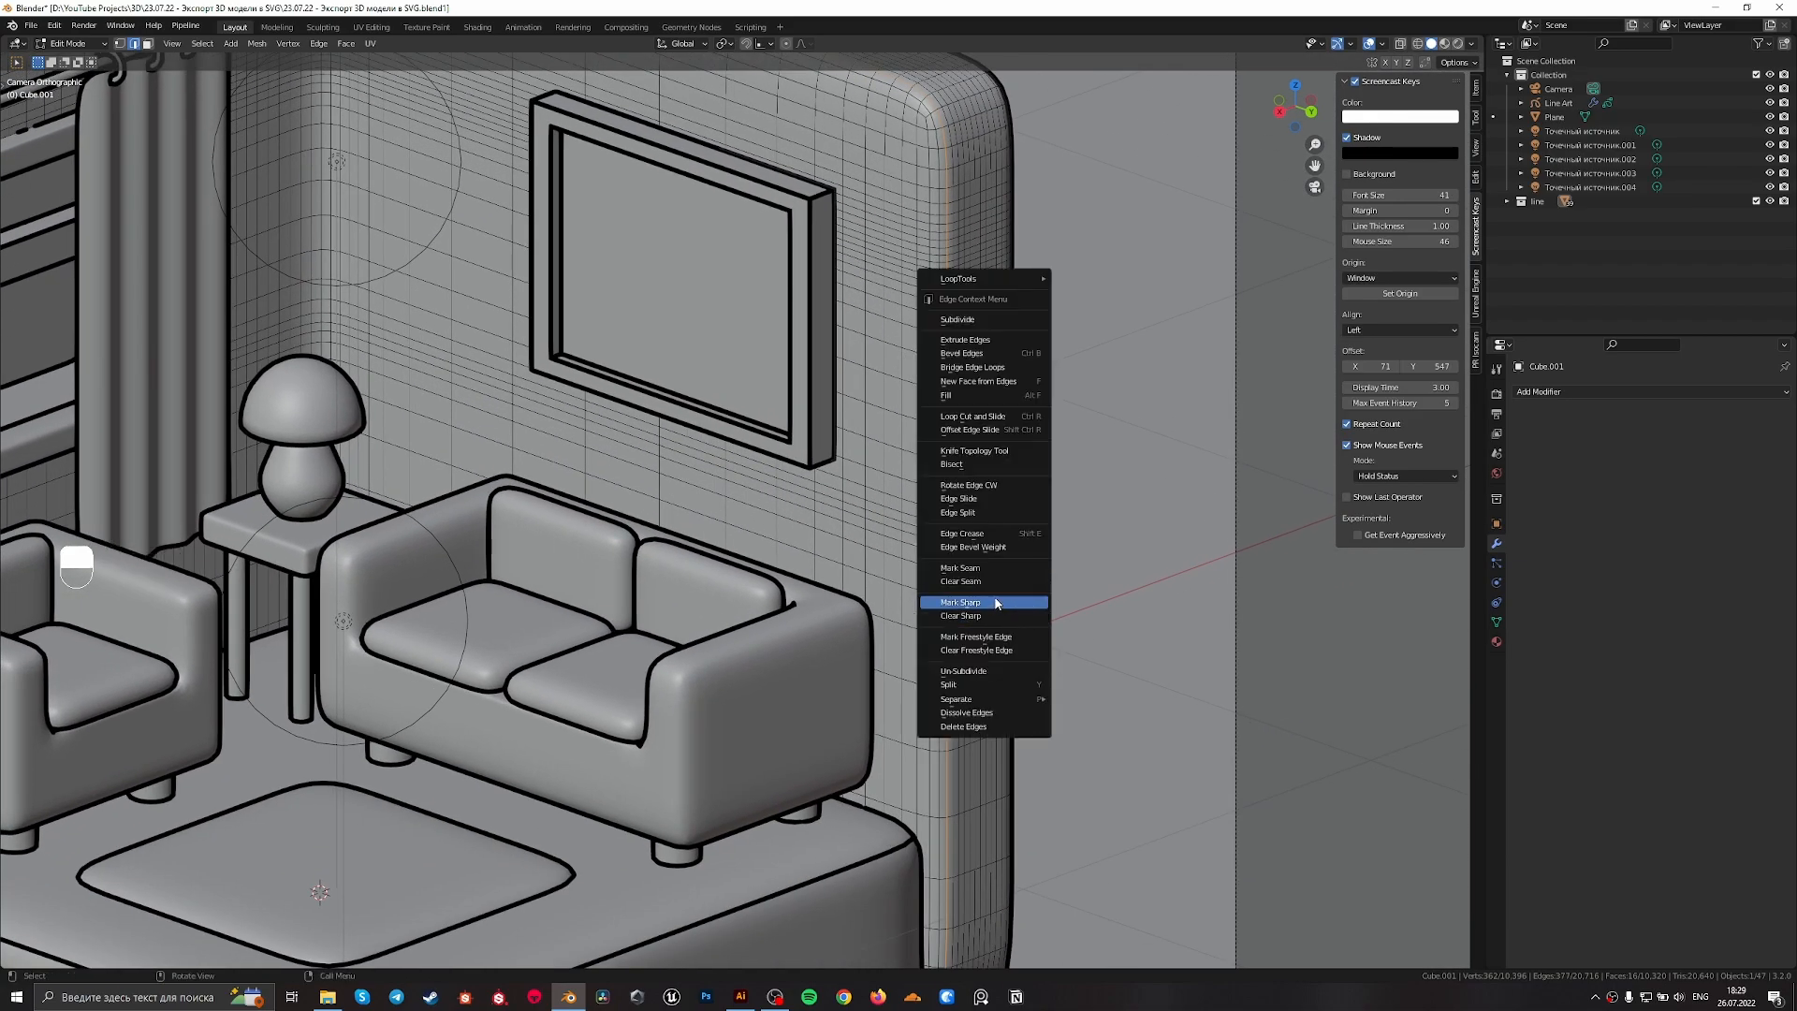
click(996, 604)
scroll(995, 604, down, 4)
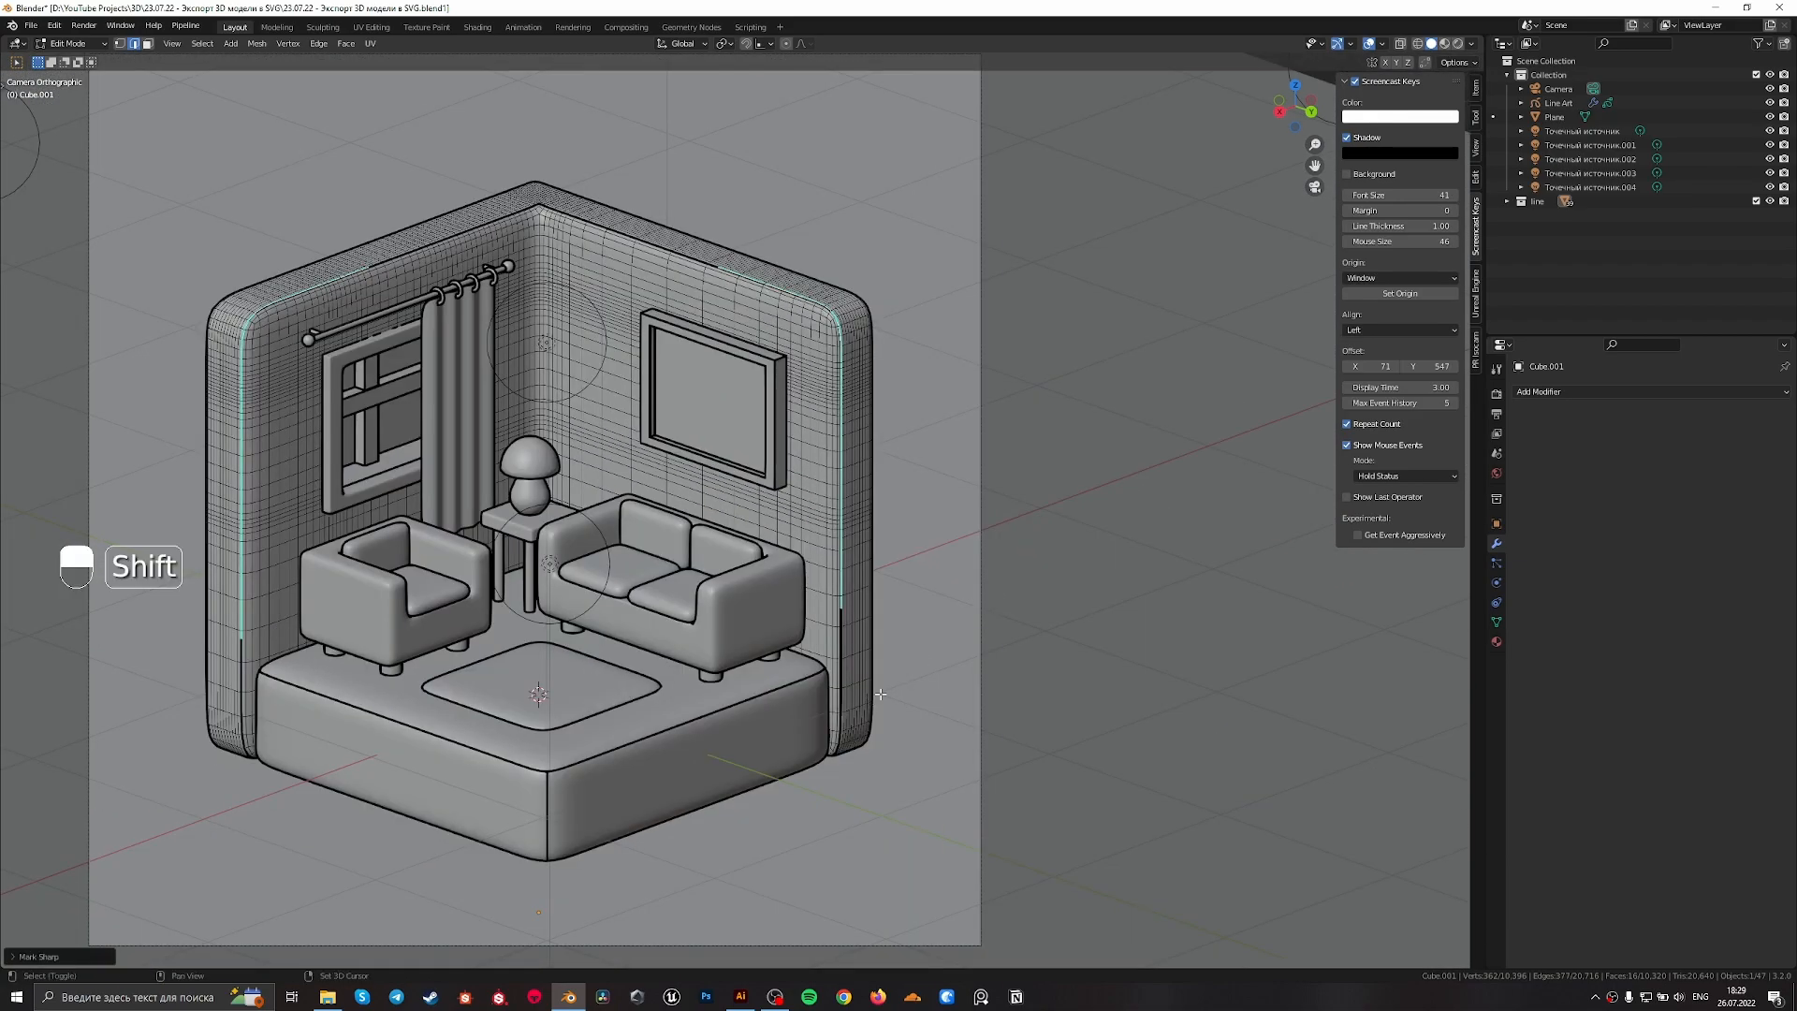
shift+middle_drag(865, 693, 1034, 637)
scroll(704, 648, up, 4)
key(Tab)
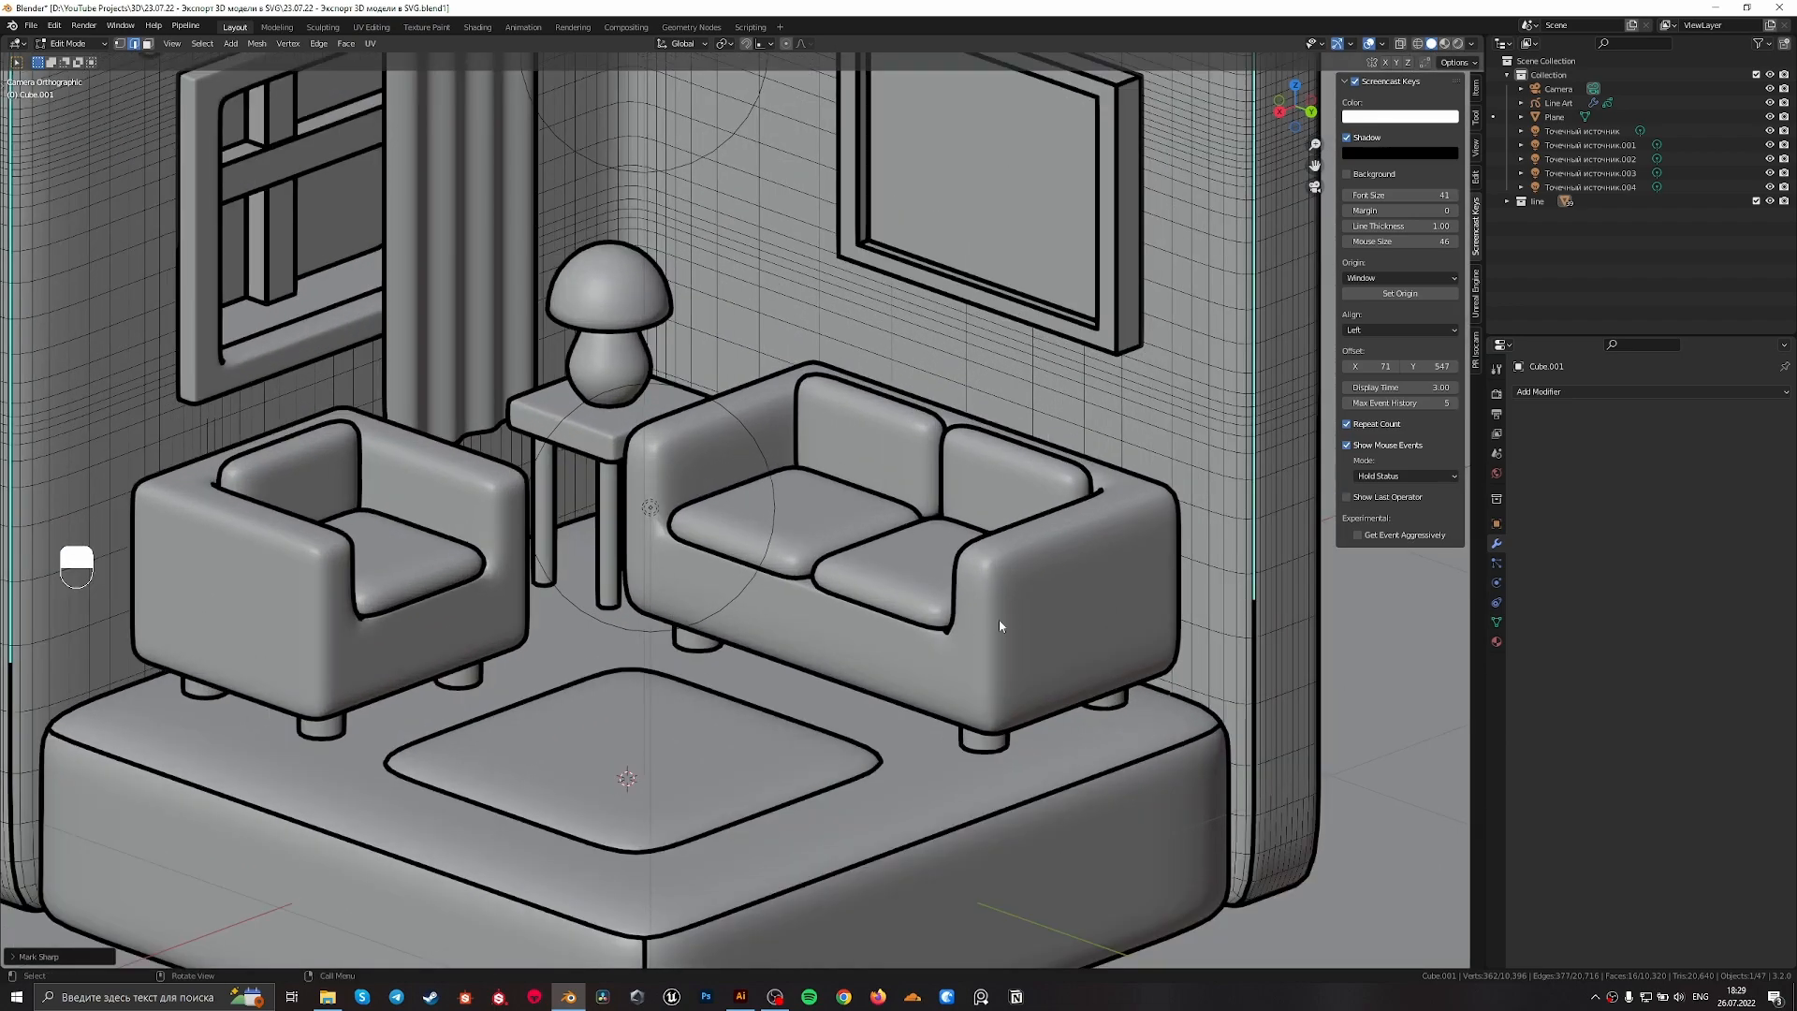
Select the sofa and armchair and open both in edit mode with edge selection
click(1008, 614)
key(Tab)
key(Tab)
shift+click(322, 644)
key(Tab)
scroll(948, 639, up, 8)
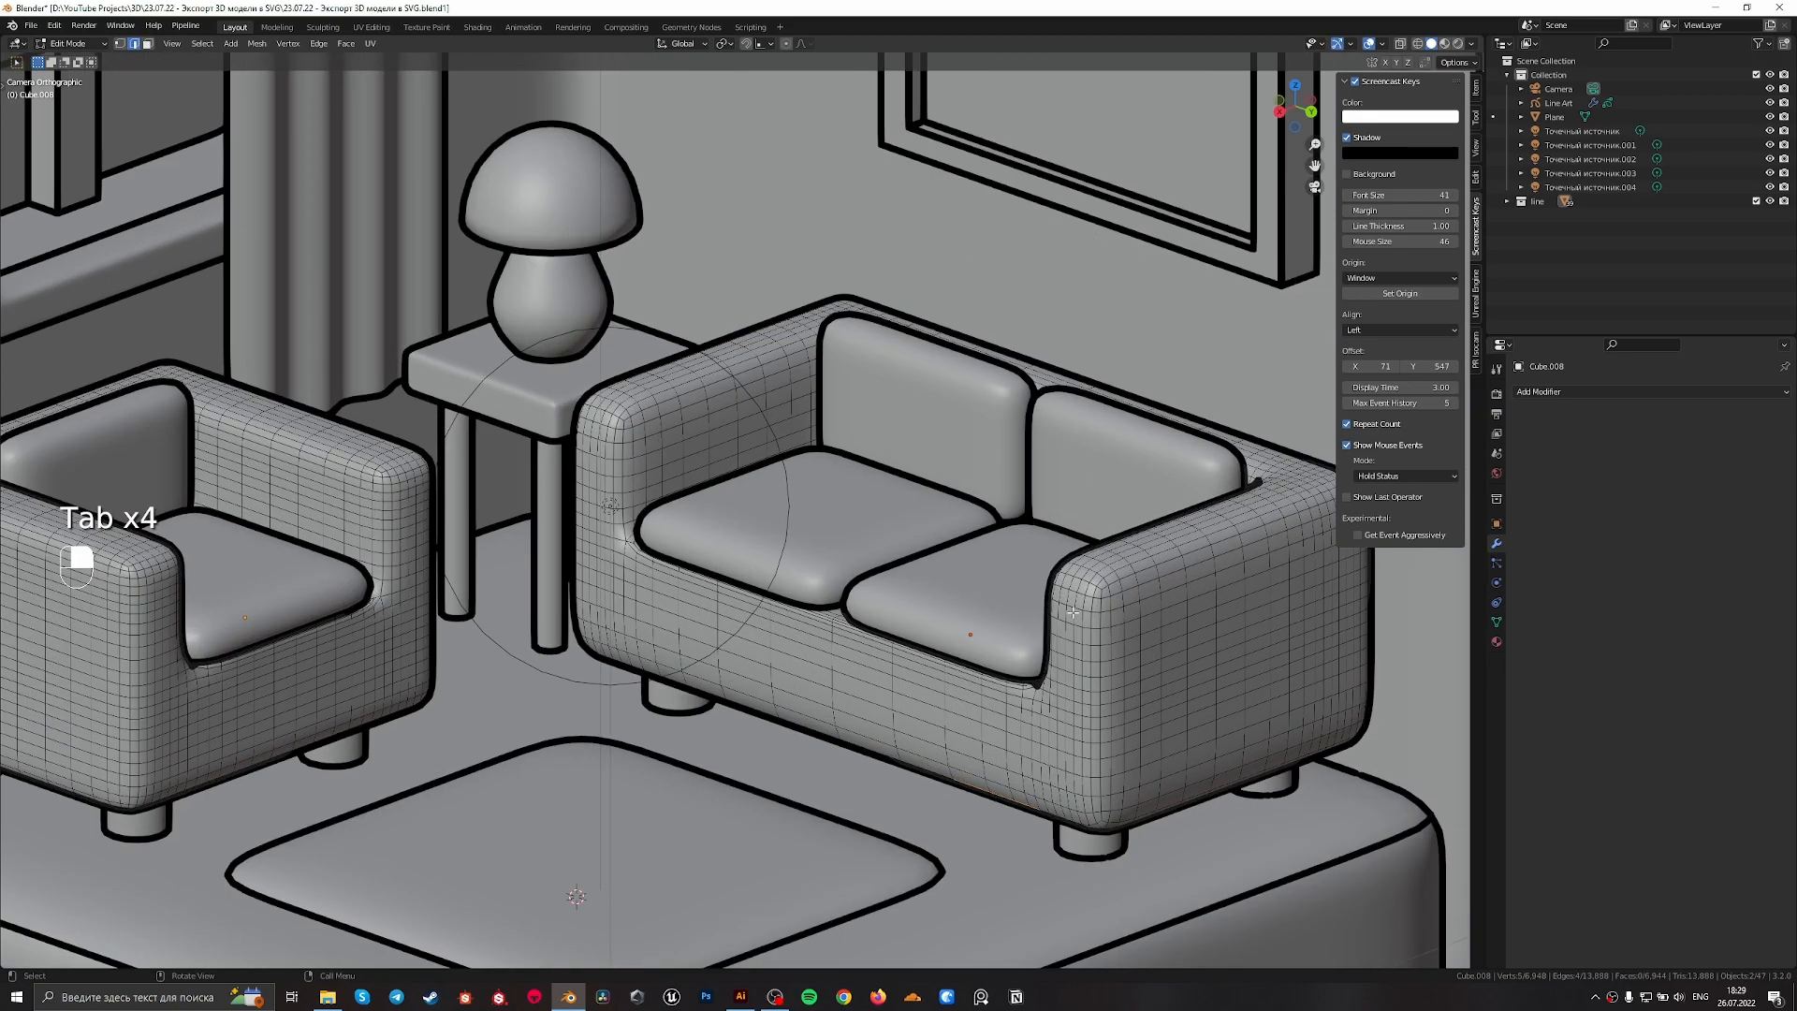
key(2)
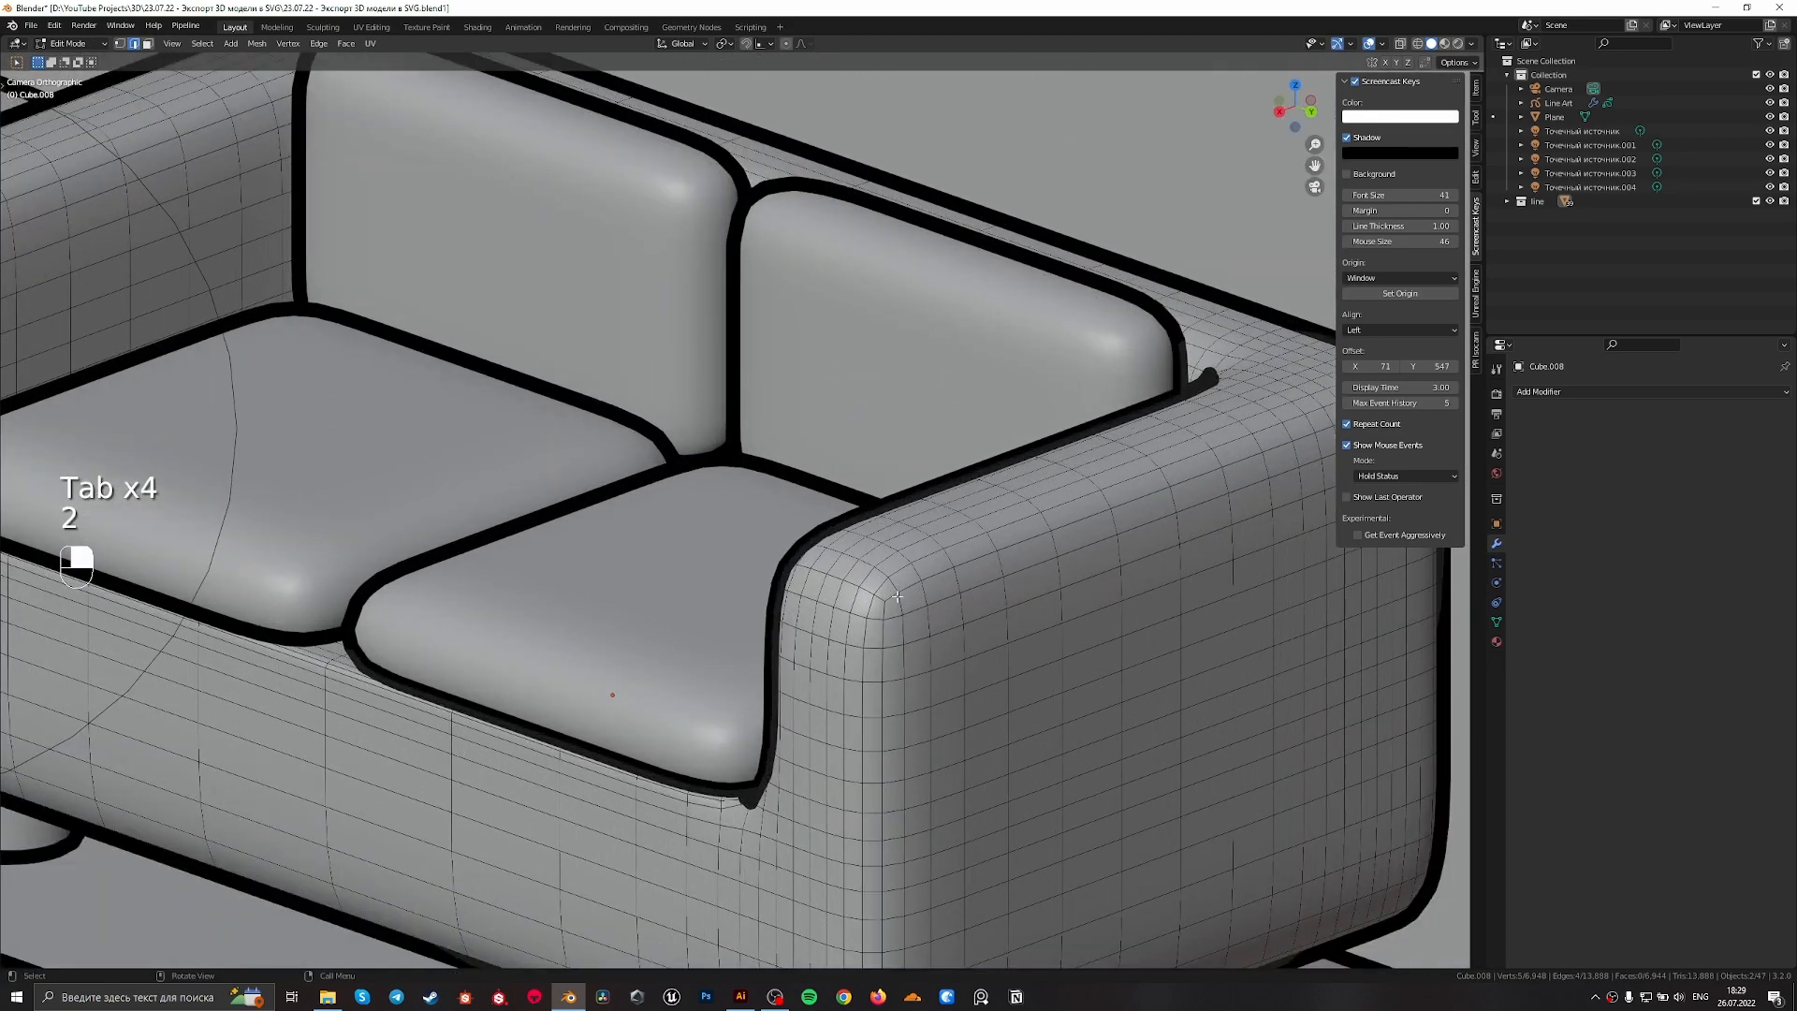
Mark the outer edge loops of the sofa's right arm and the armchair's left arm as sharp and leave edit mode
alt+shift+click(872, 612)
scroll(853, 625, down, 6)
shift+middle_drag(540, 673, 1265, 702)
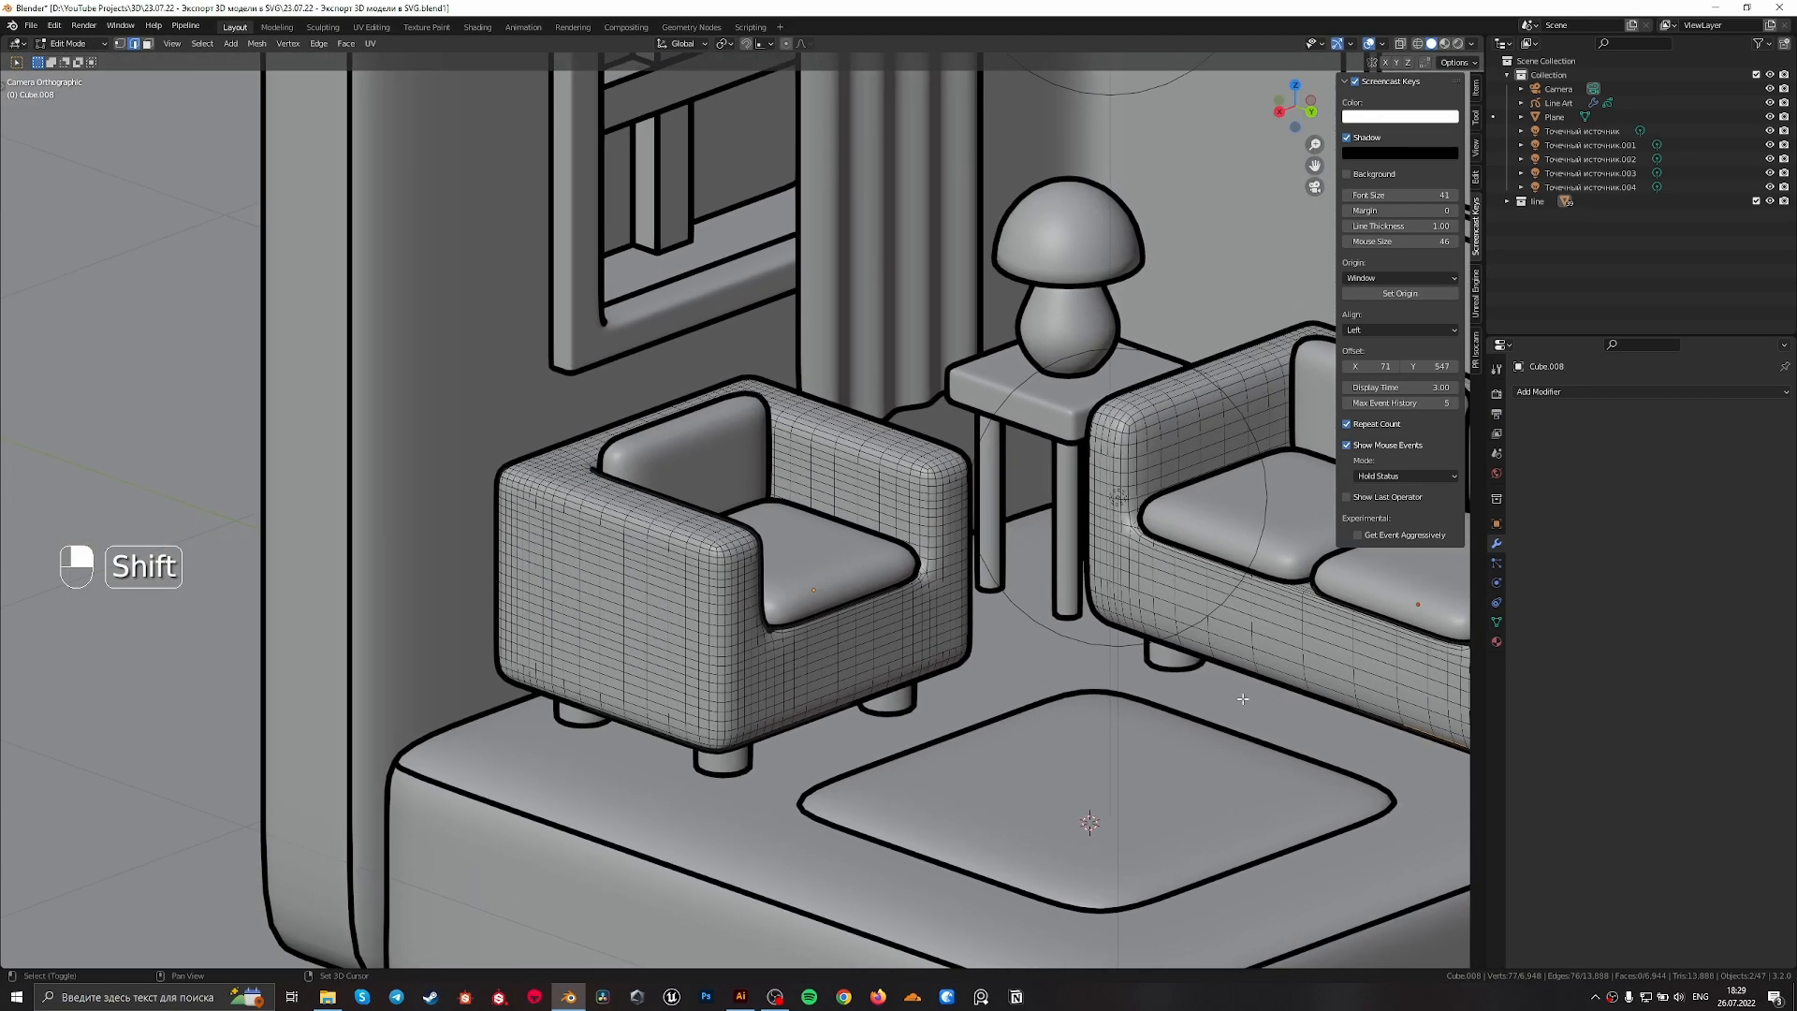
scroll(673, 534, up, 6)
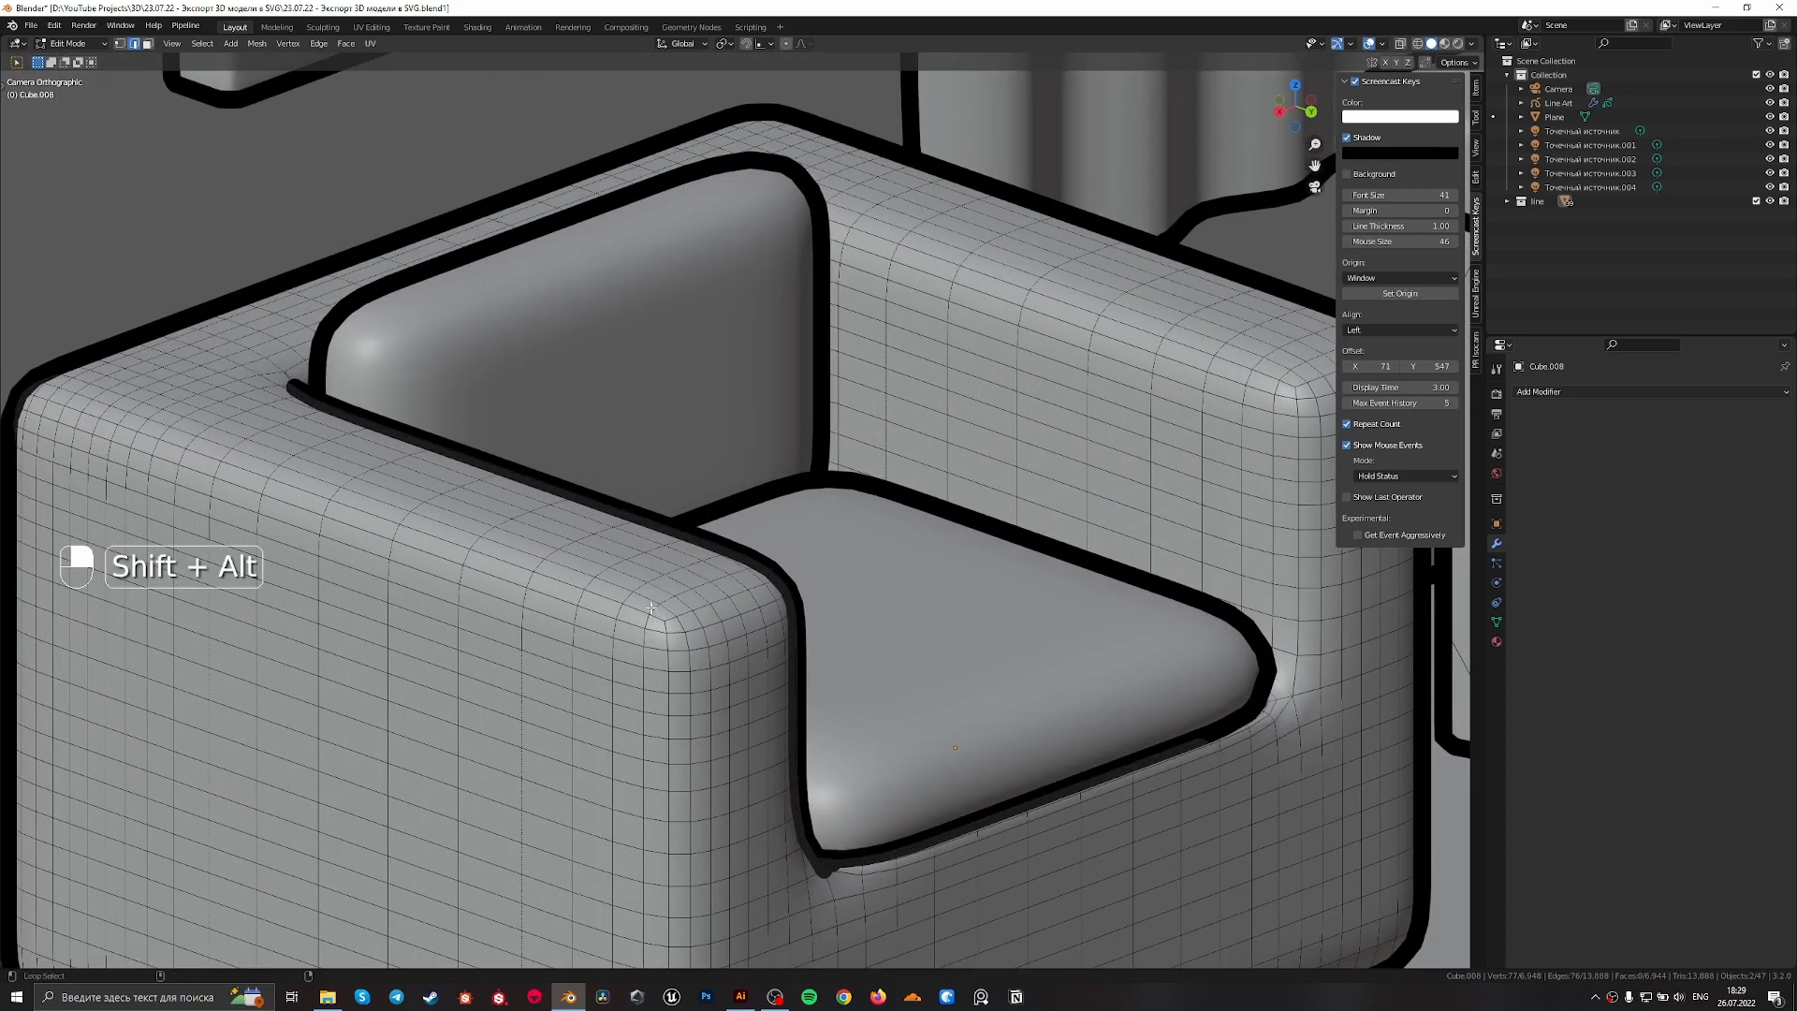
alt+shift+click(650, 600)
right_click(653, 604)
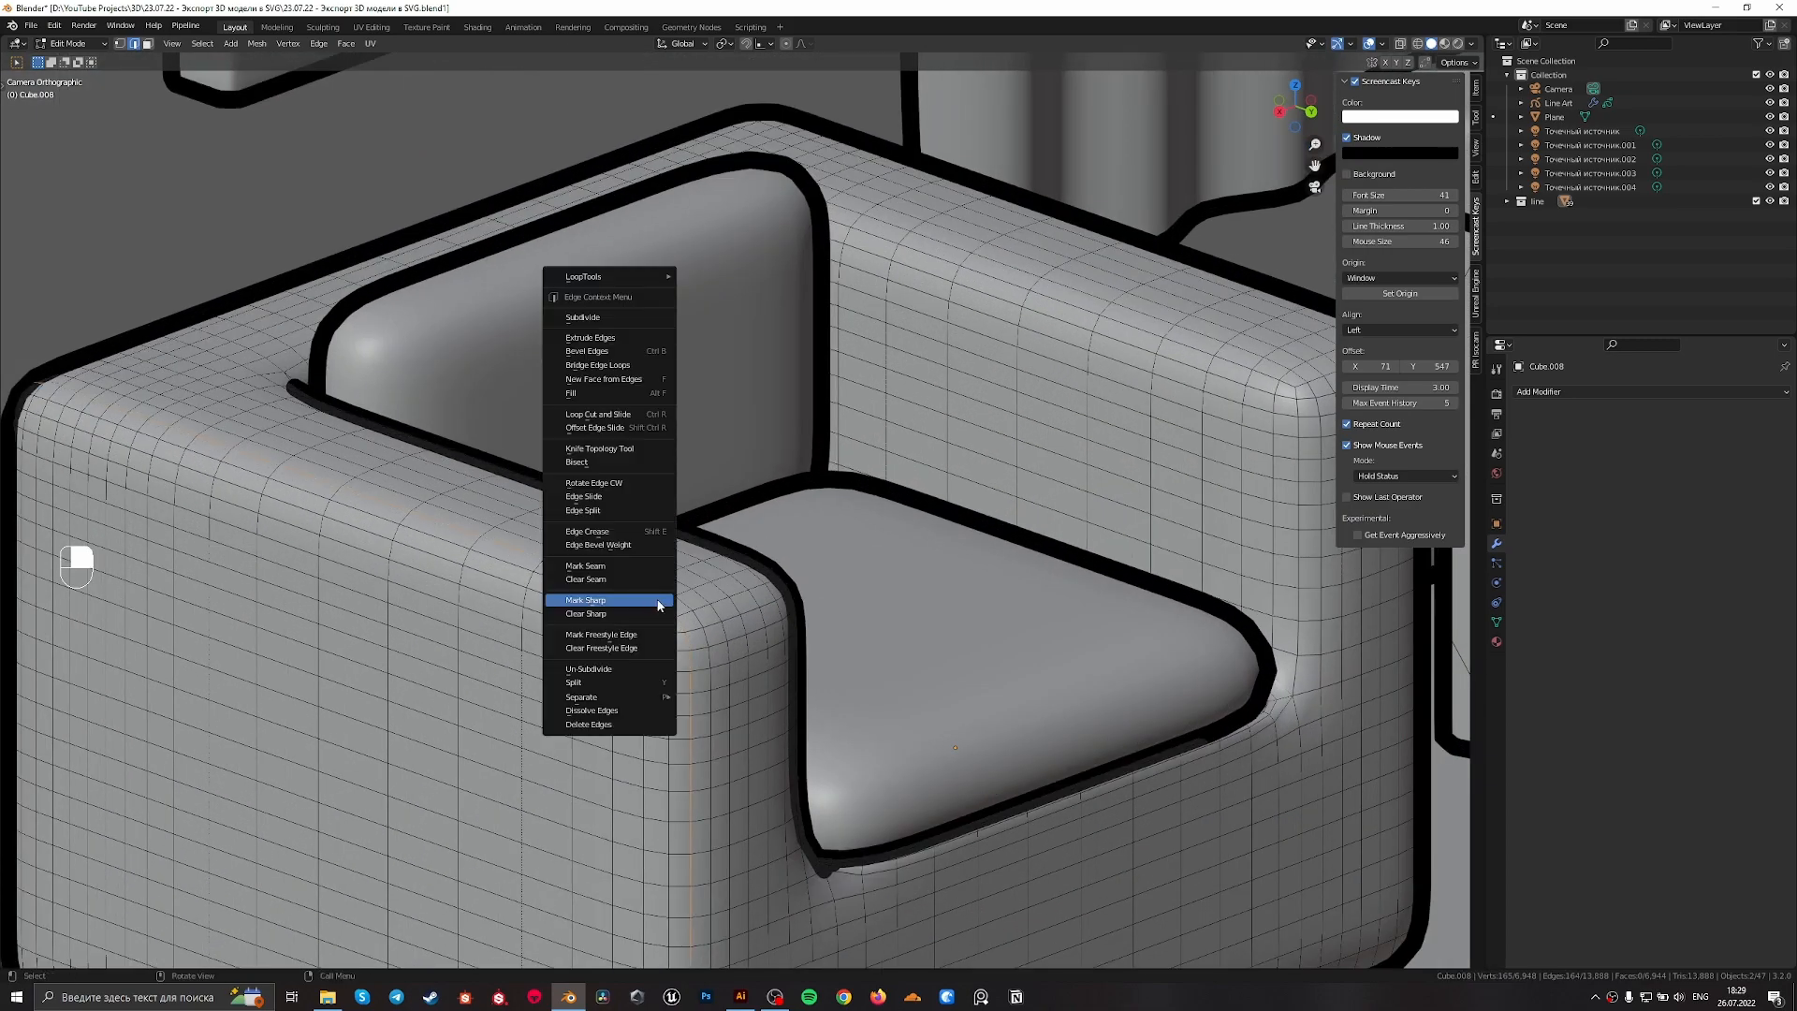
click(657, 600)
scroll(842, 617, down, 8)
key(Tab)
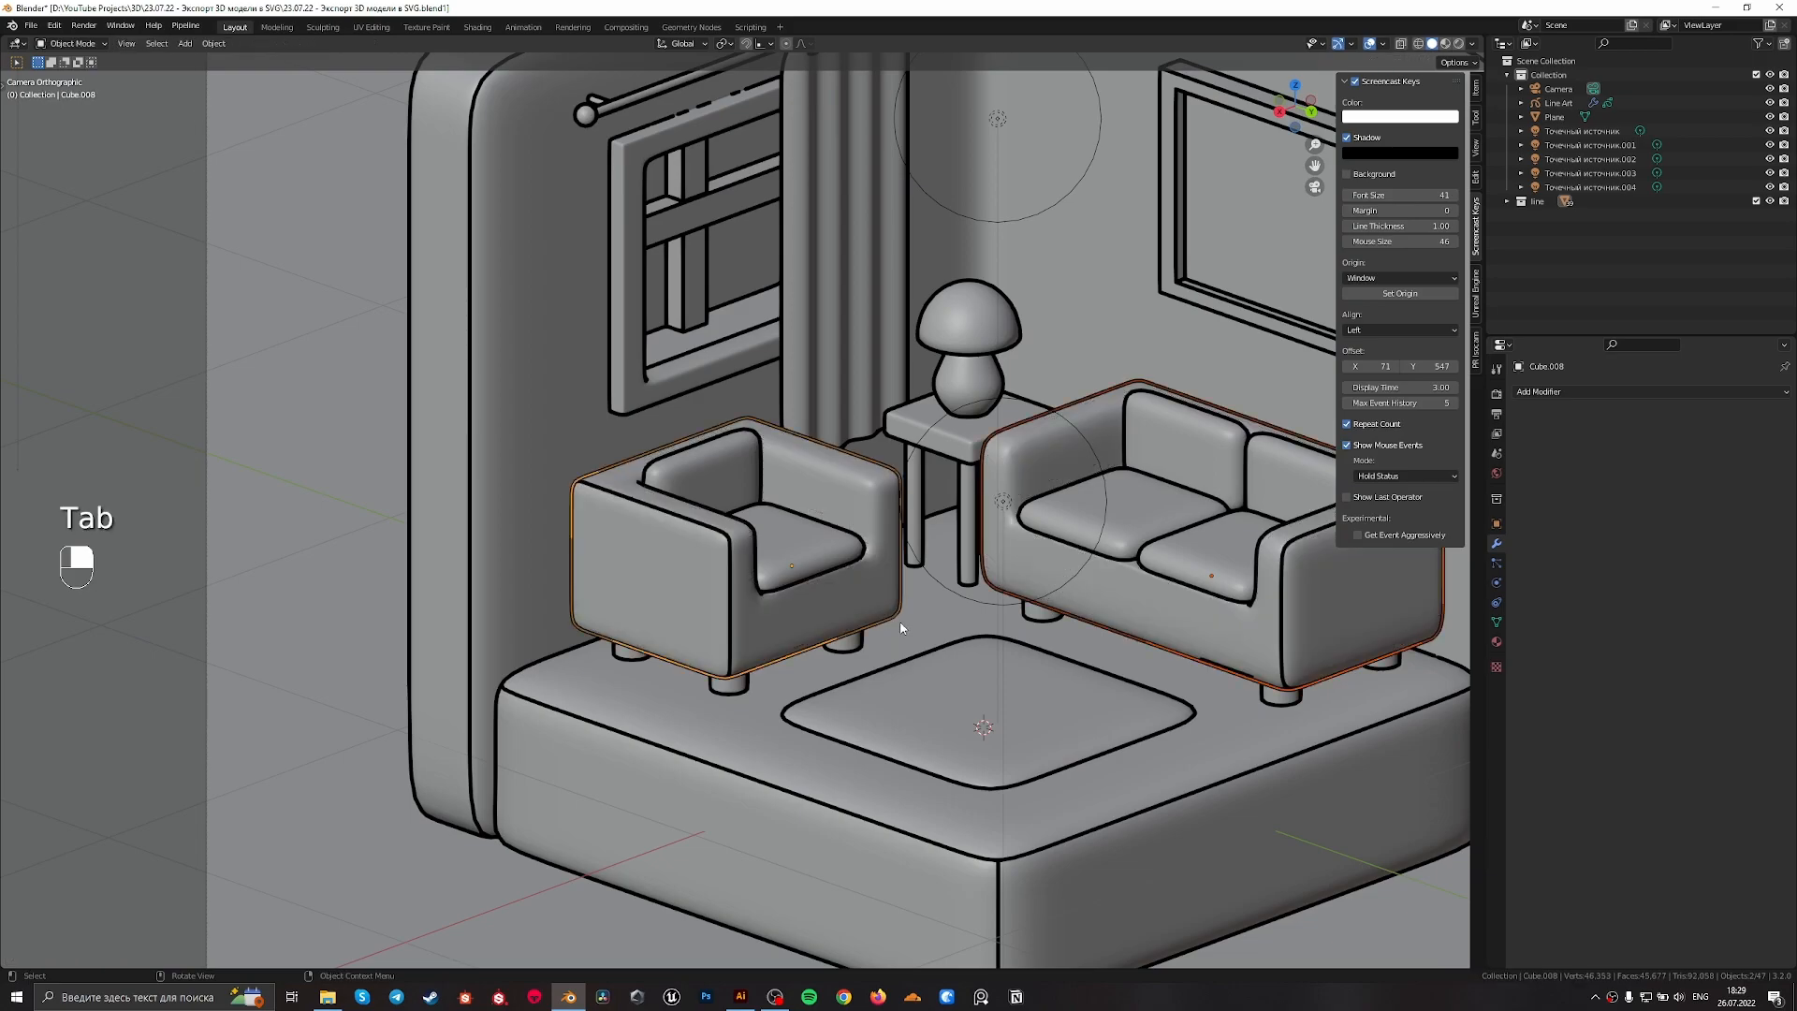
Try to mark the edge loops on the armchair's right arm and the sofa's left arm as sharp
scroll(922, 519, up, 10)
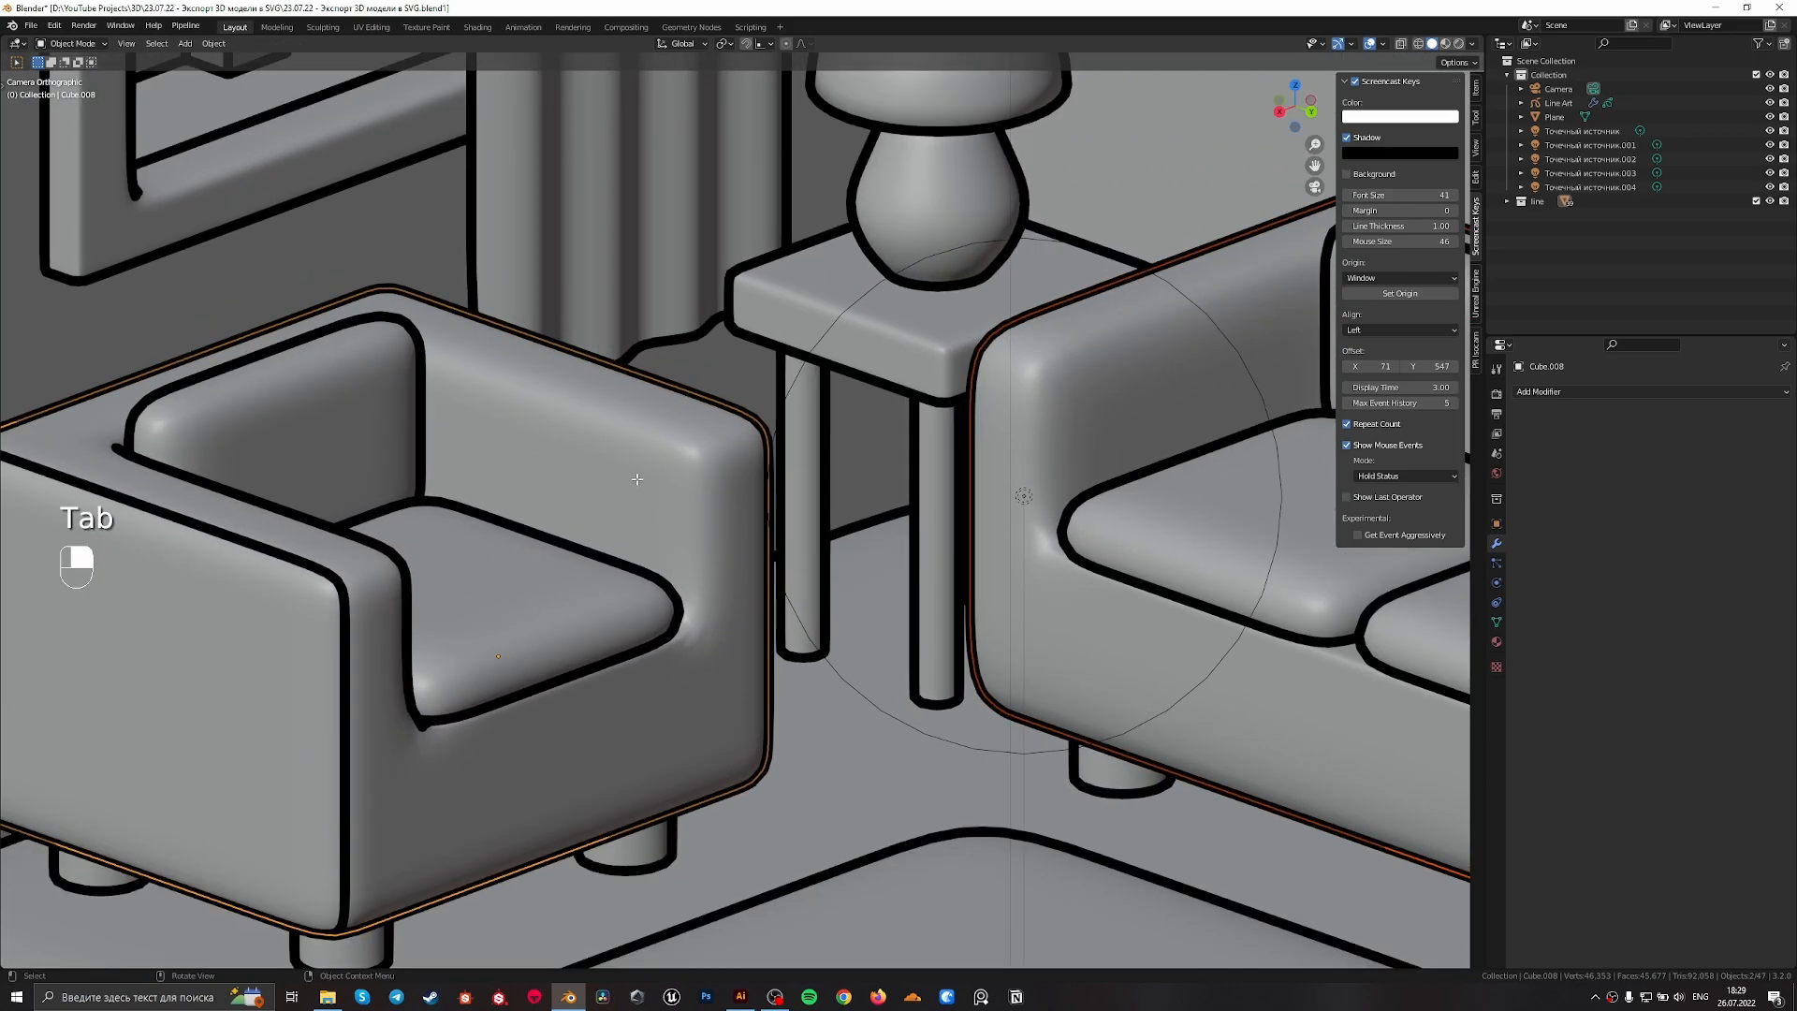
key(Tab)
key(2)
alt+shift+click(672, 414)
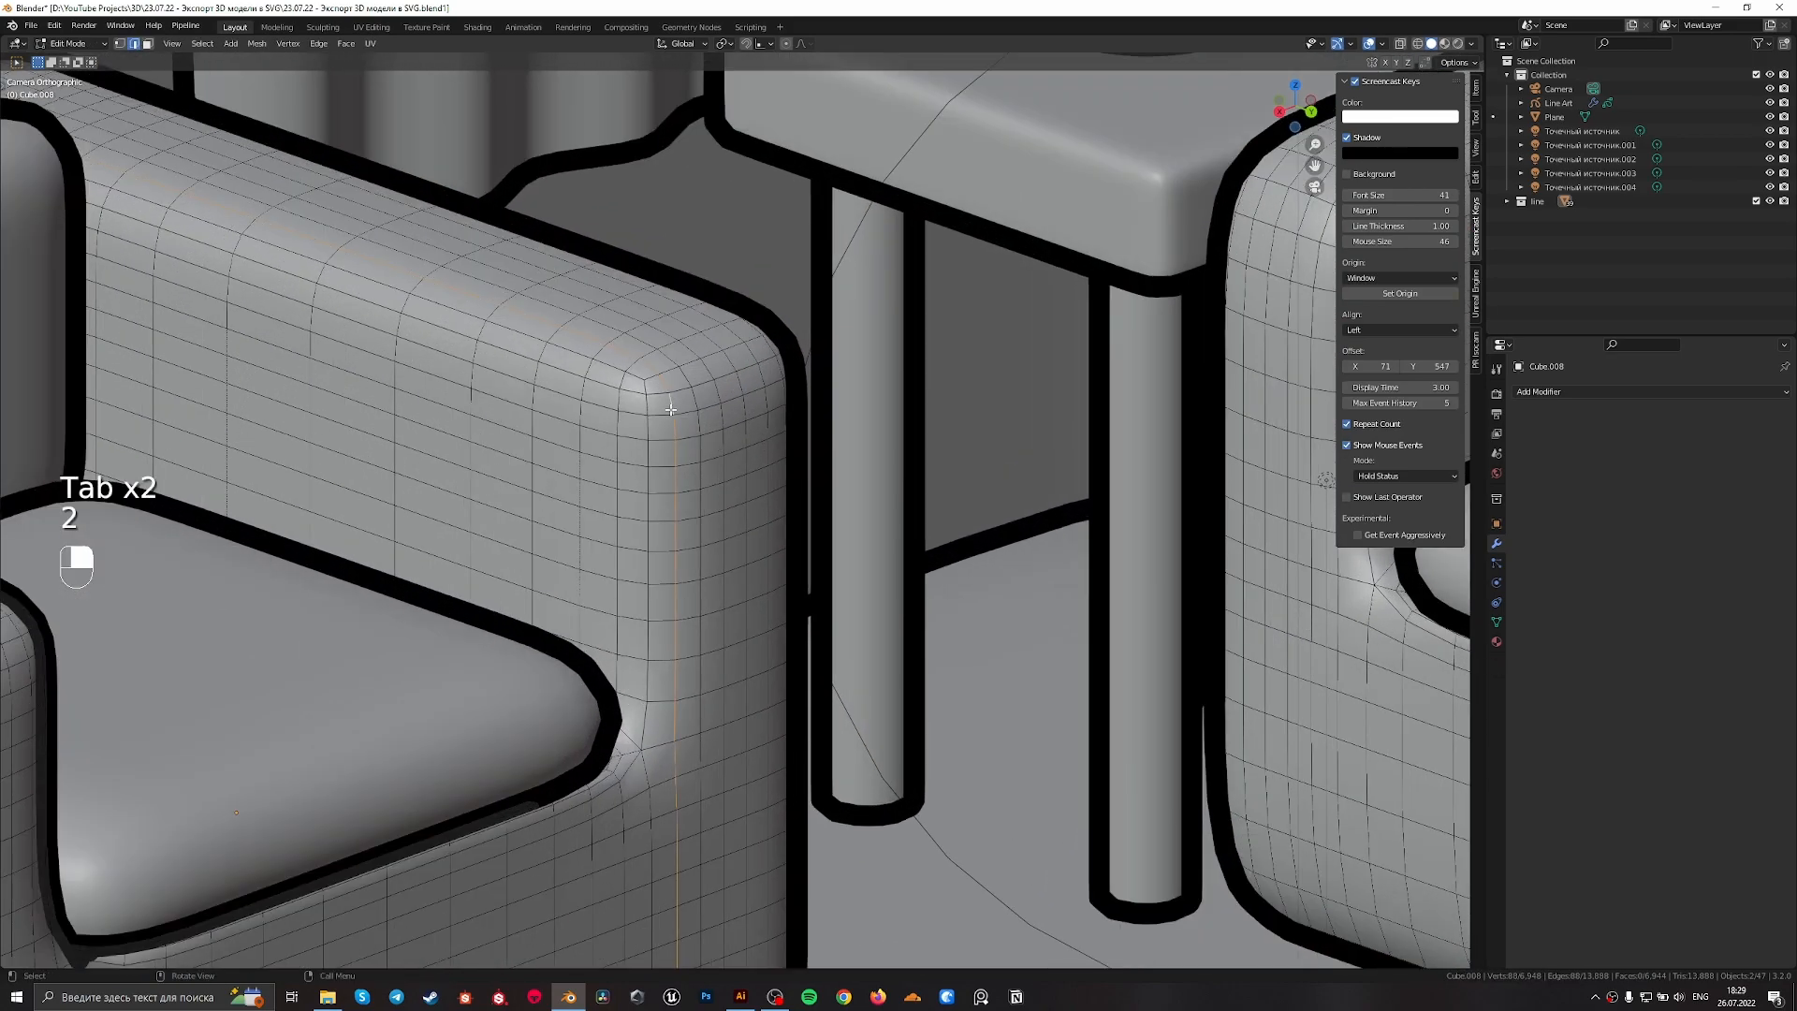
scroll(946, 458, down, 5)
shift+middle_drag(946, 458, 473, 454)
scroll(562, 412, up, 2)
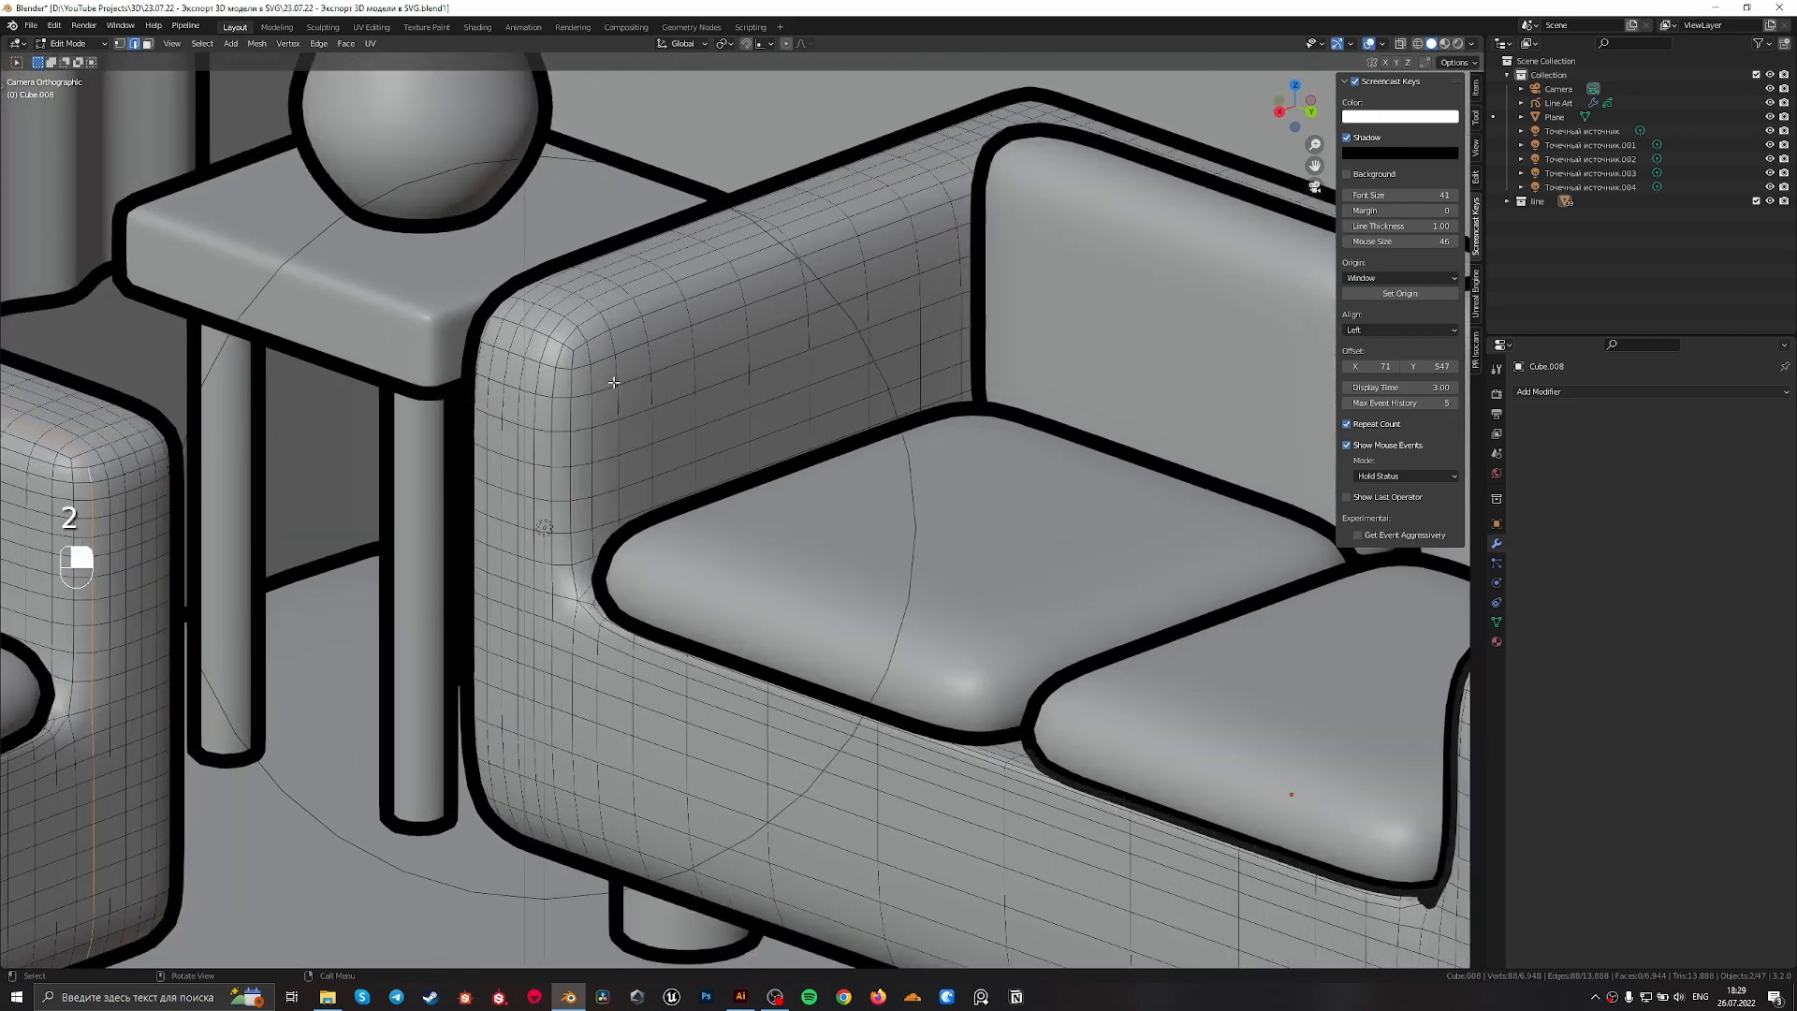
alt+shift+click(571, 346)
scroll(590, 353, down, 4)
shift+middle_drag(1104, 594, 934, 573)
right_click(611, 544)
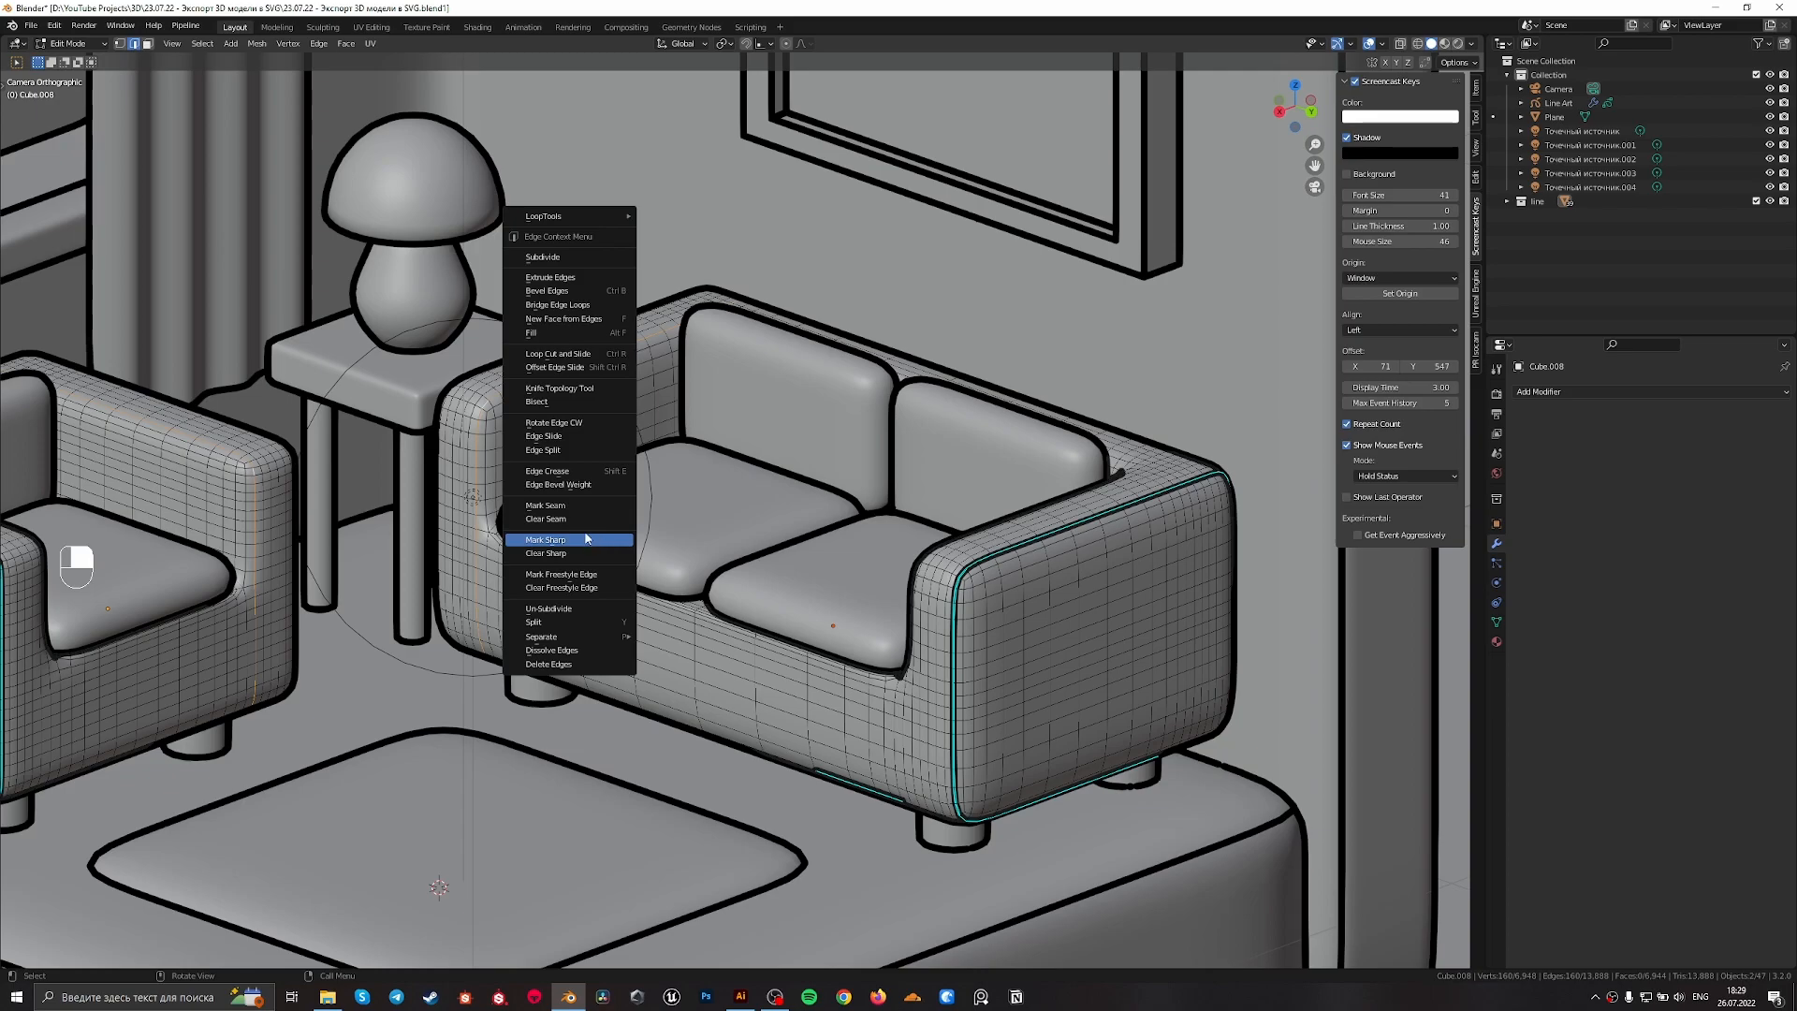
click(590, 542)
scroll(642, 584, down, 3)
shift+middle_drag(642, 584, 908, 580)
scroll(908, 581, up, 2)
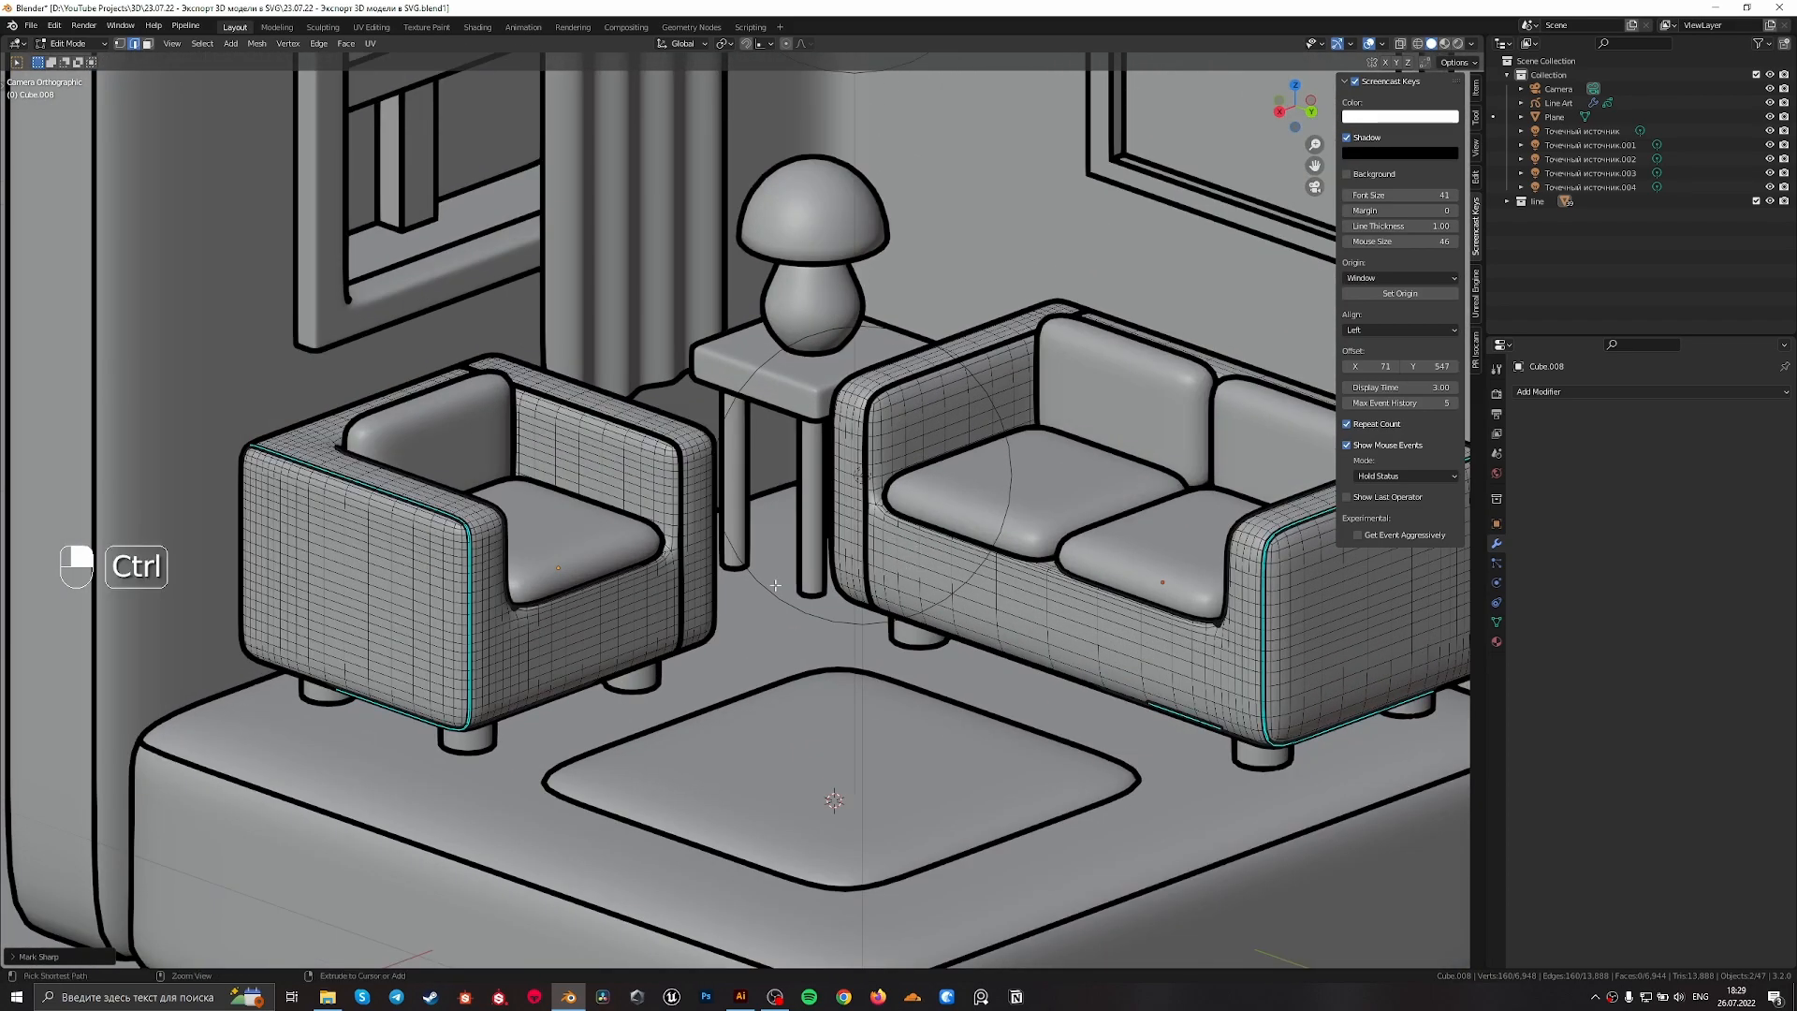
Undo the last sharp marking on the facing arms of the armchair and sofa and return to object mode
key(ctrl+z)
click(684, 545)
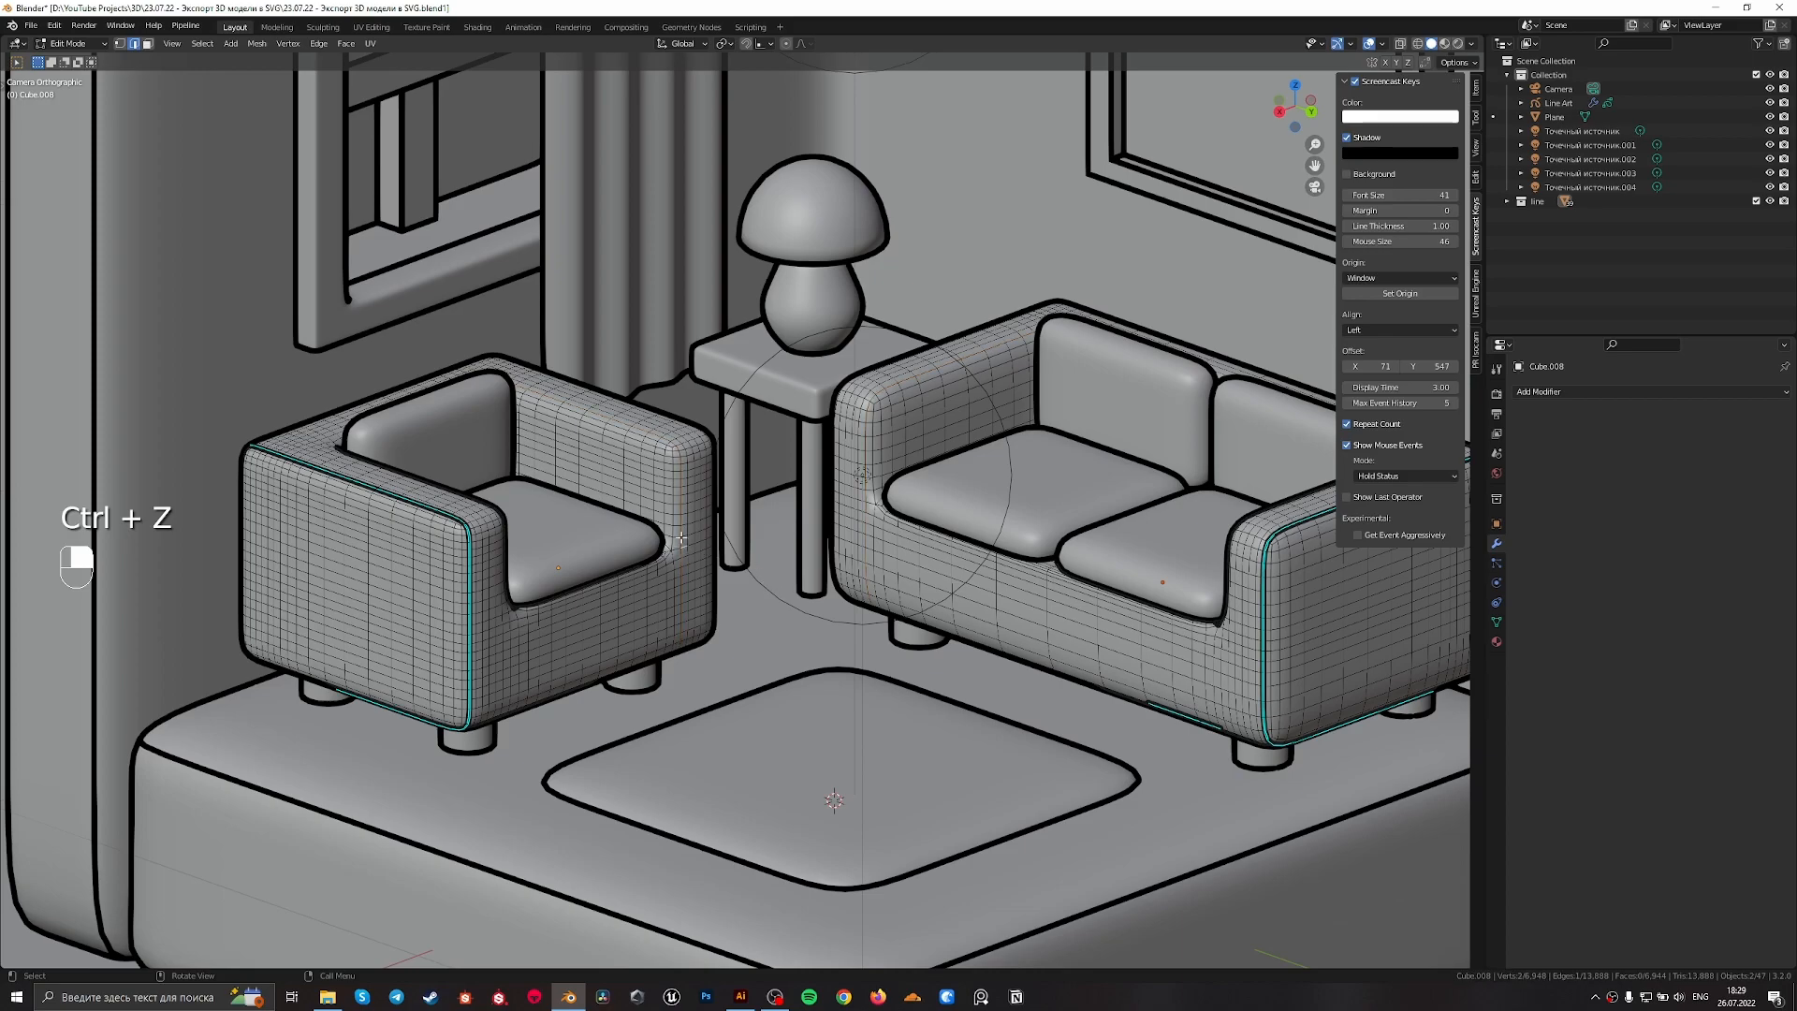
scroll(683, 540, up, 4)
scroll(633, 546, down, 4)
scroll(633, 546, down, 1)
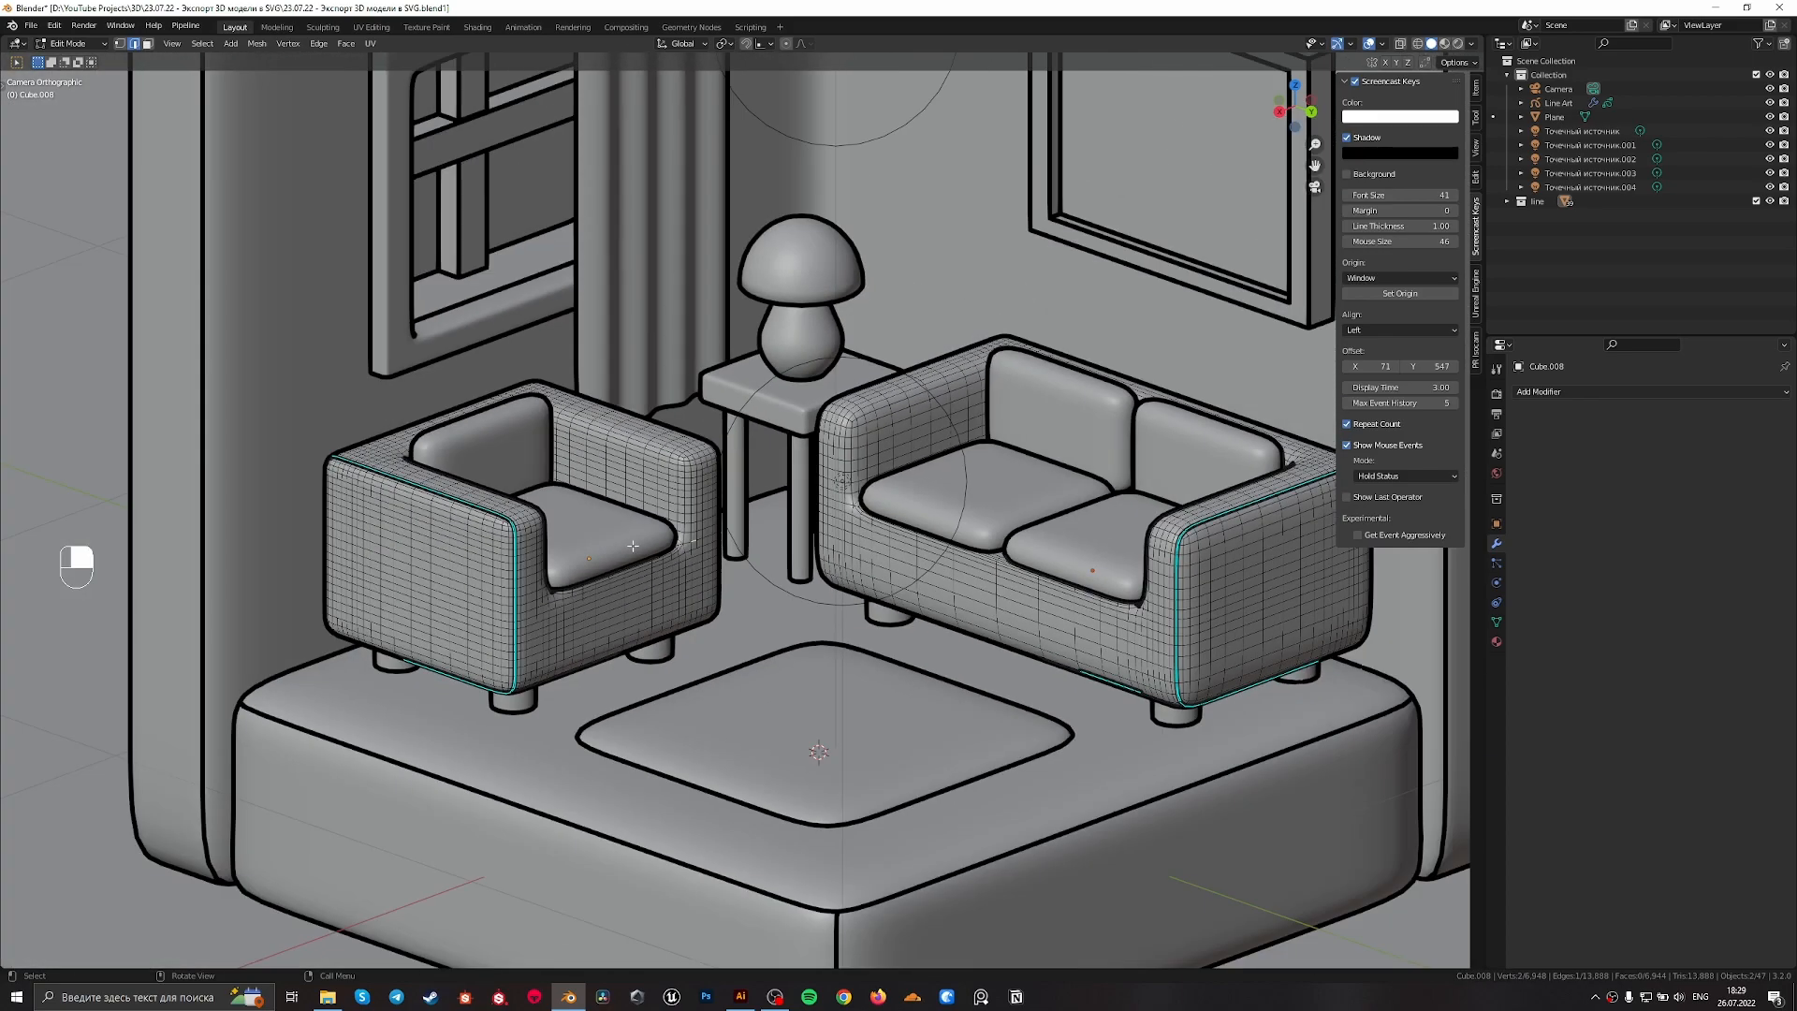
key(Tab)
scroll(853, 459, up, 3)
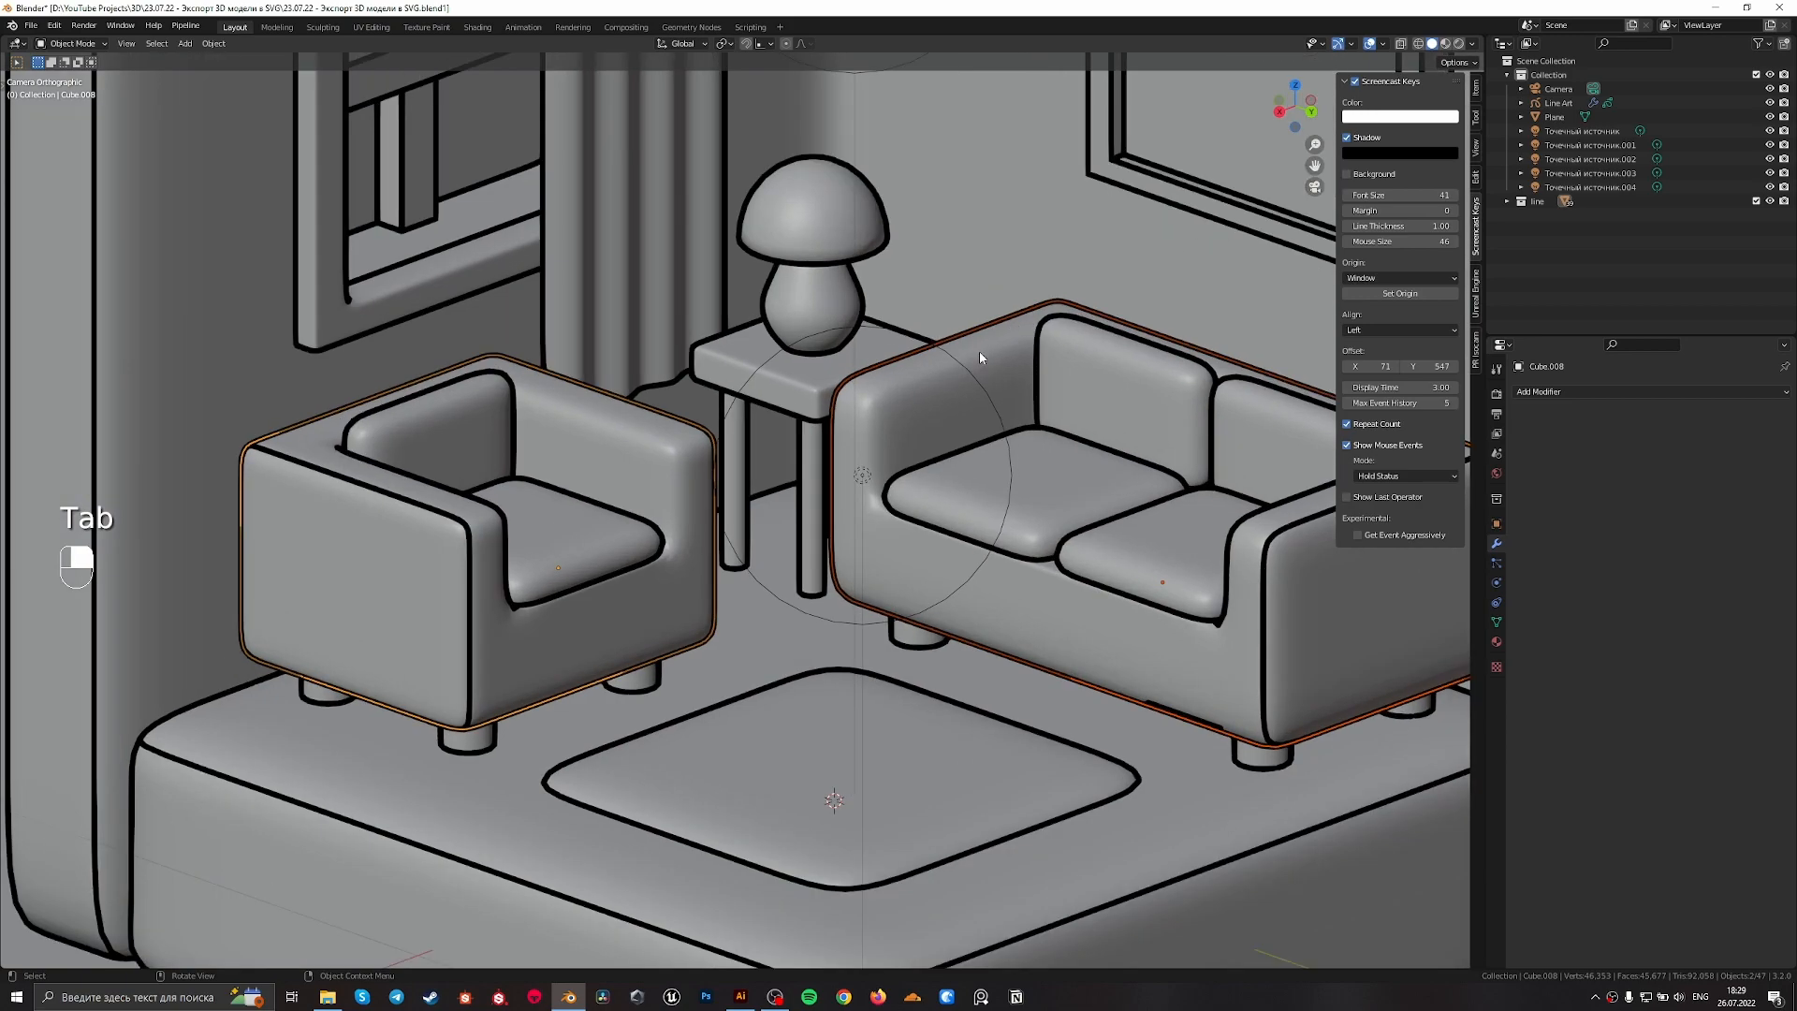
Try to mark an edge path along the sofa's left arm and front beneath the cushions as sharp and return to object mode
shift+middle_drag(1256, 631, 934, 593)
scroll(823, 514, up, 3)
key(Tab)
click(852, 183)
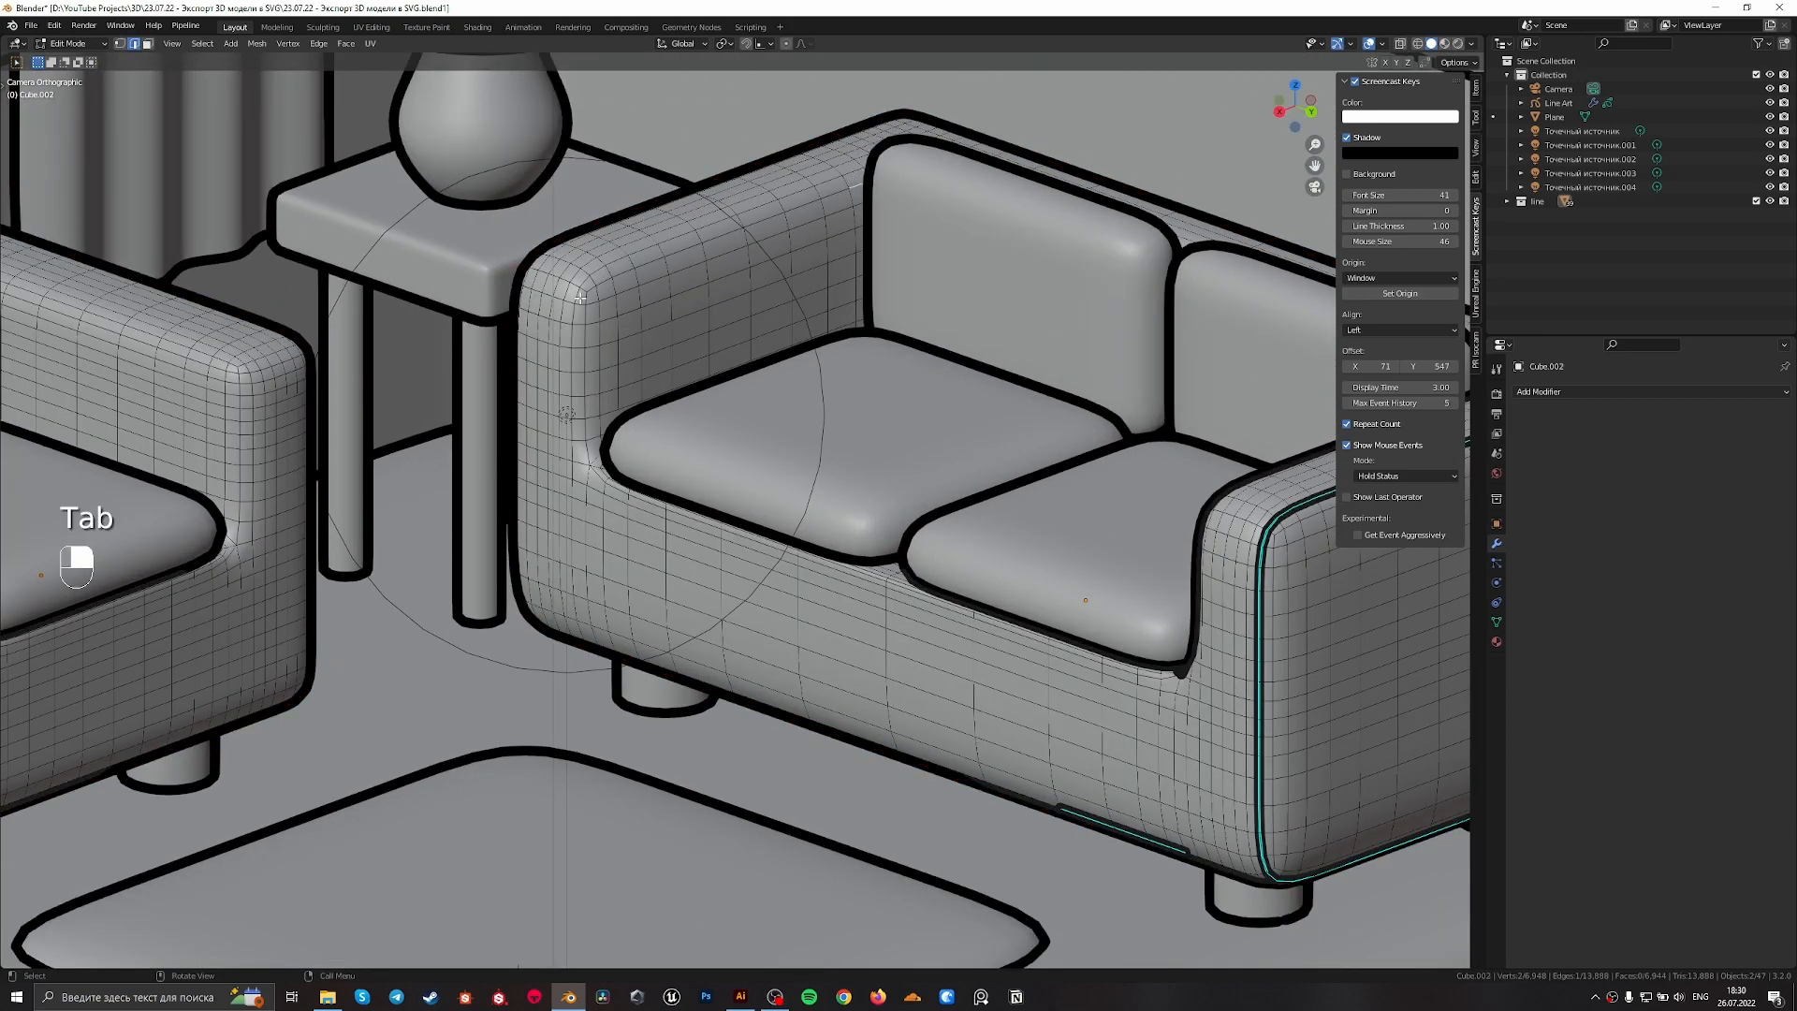
click(850, 175)
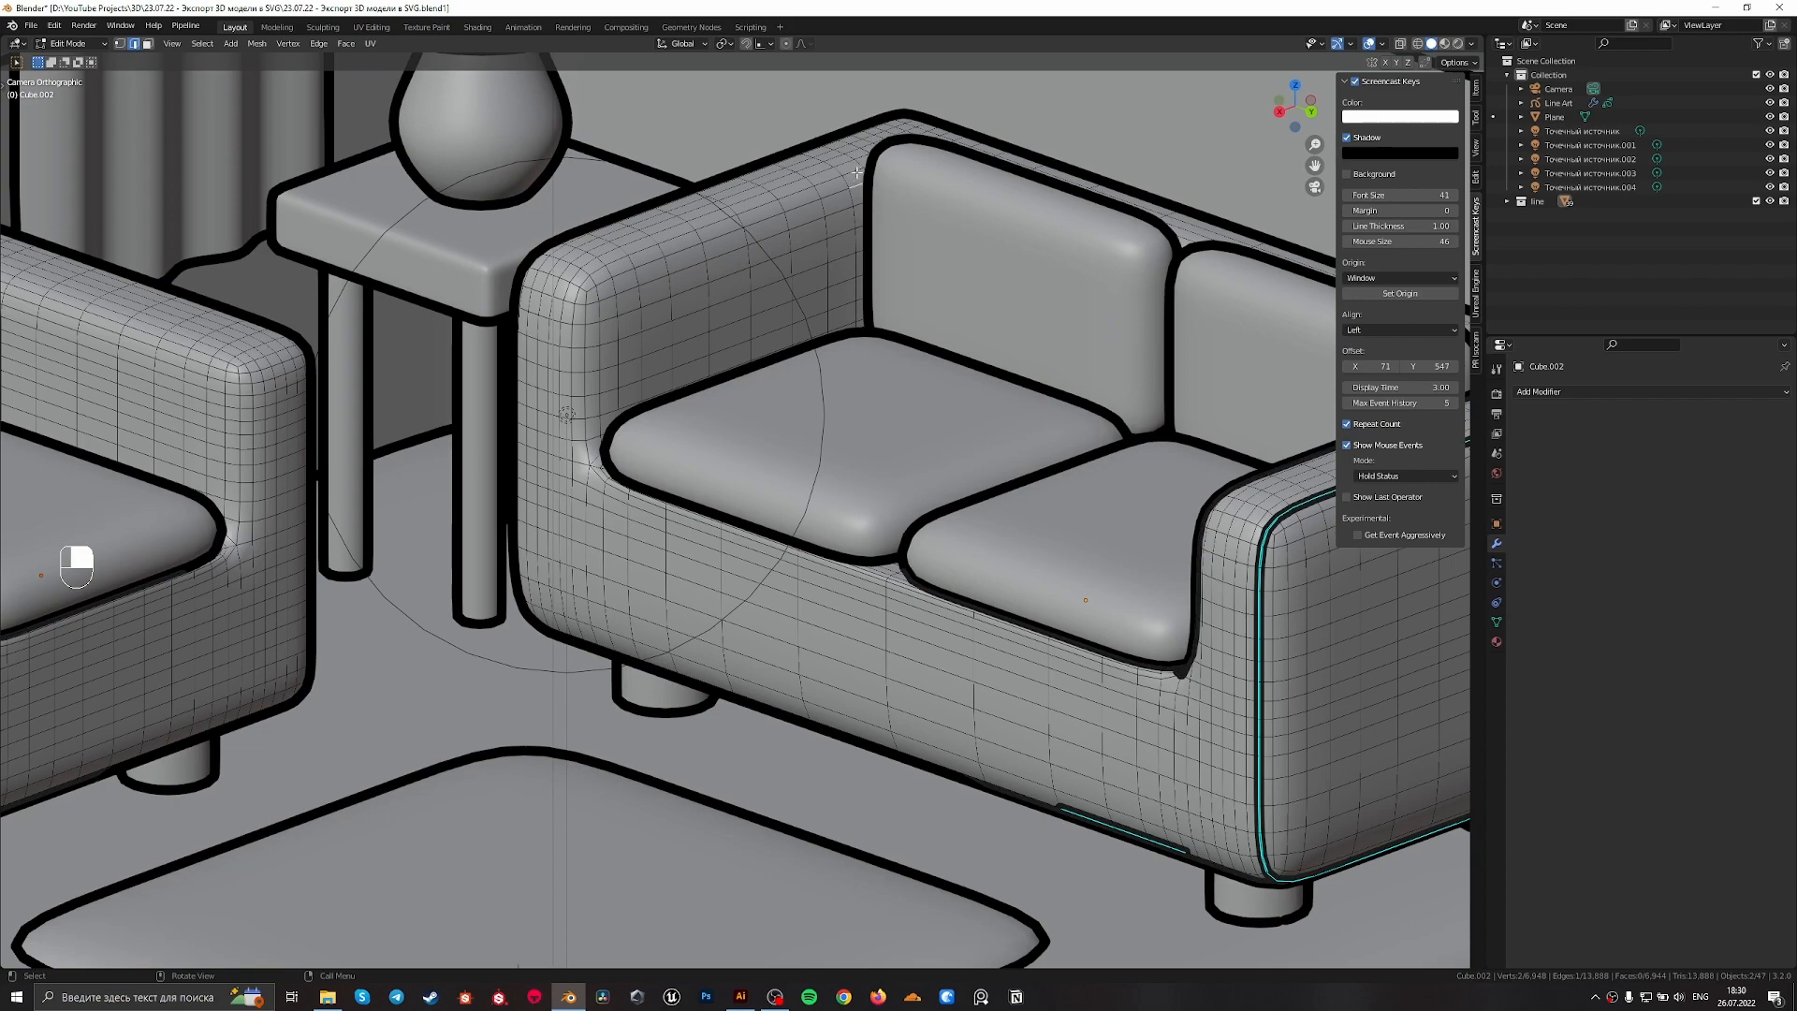
ctrl+click(575, 348)
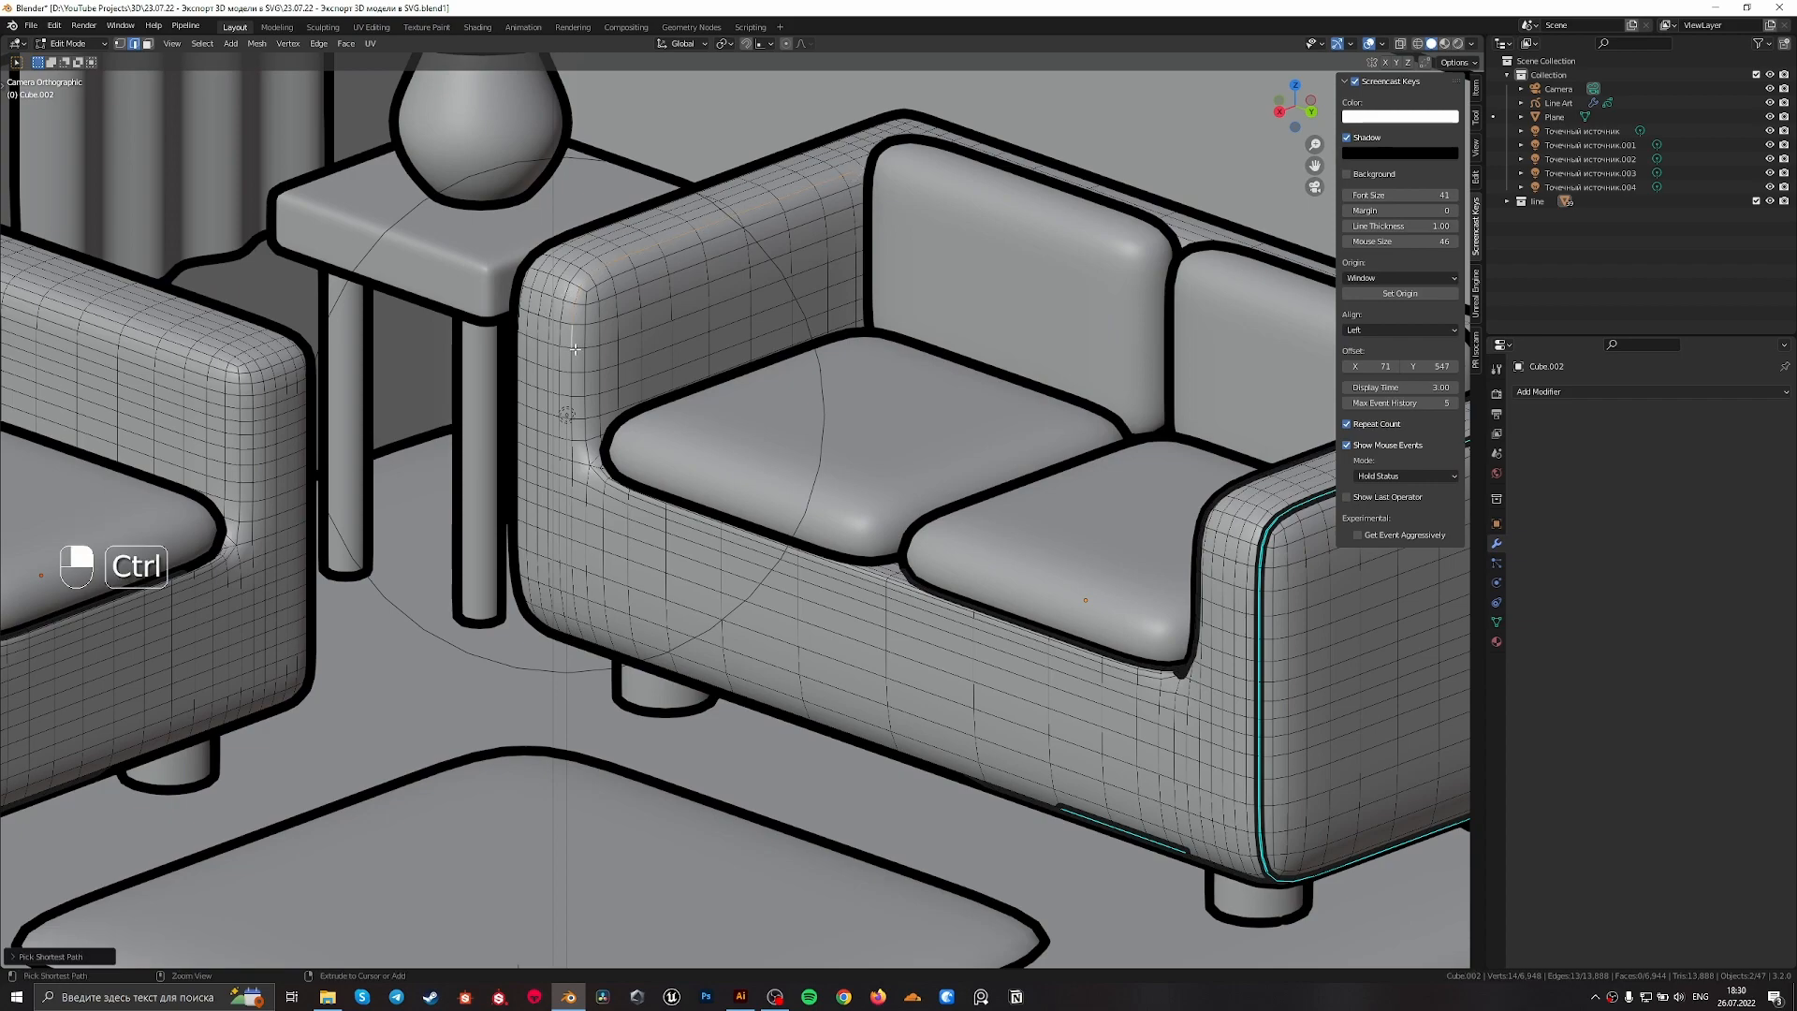
ctrl+click(579, 479)
ctrl+click(1163, 677)
right_click(1167, 680)
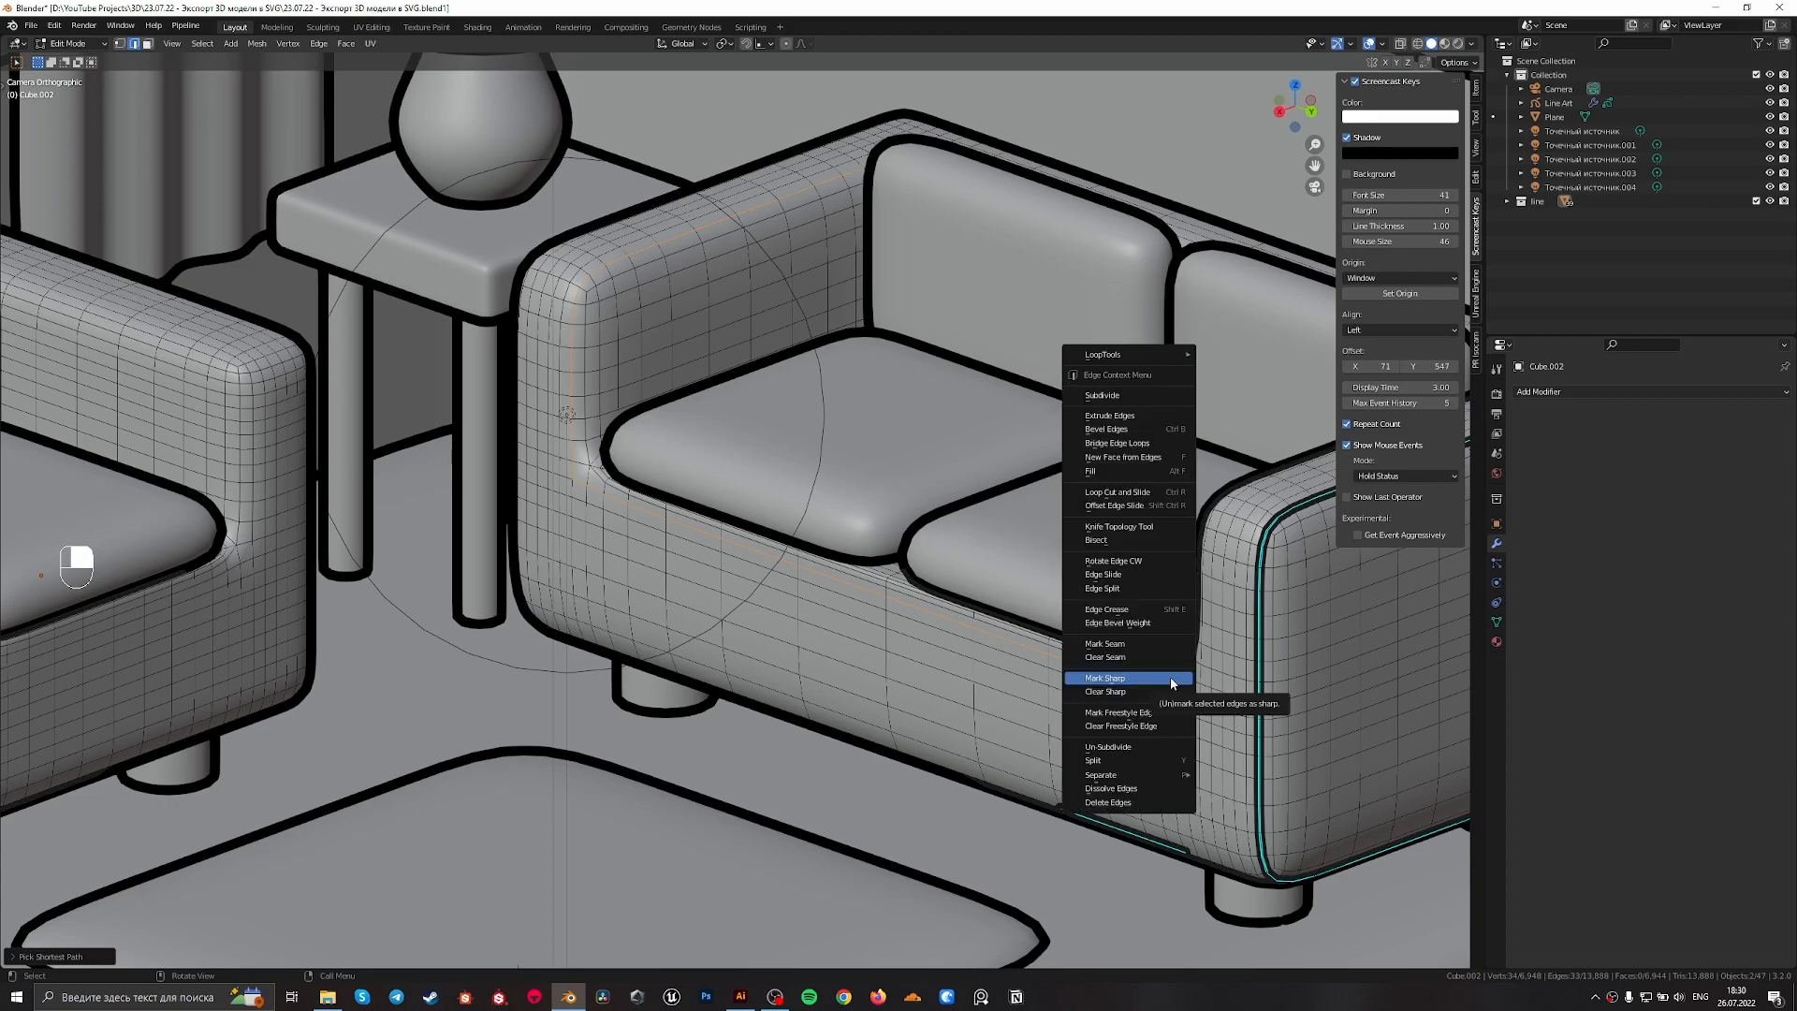
click(1171, 681)
scroll(670, 489, down, 8)
key(Tab)
scroll(760, 535, up, 4)
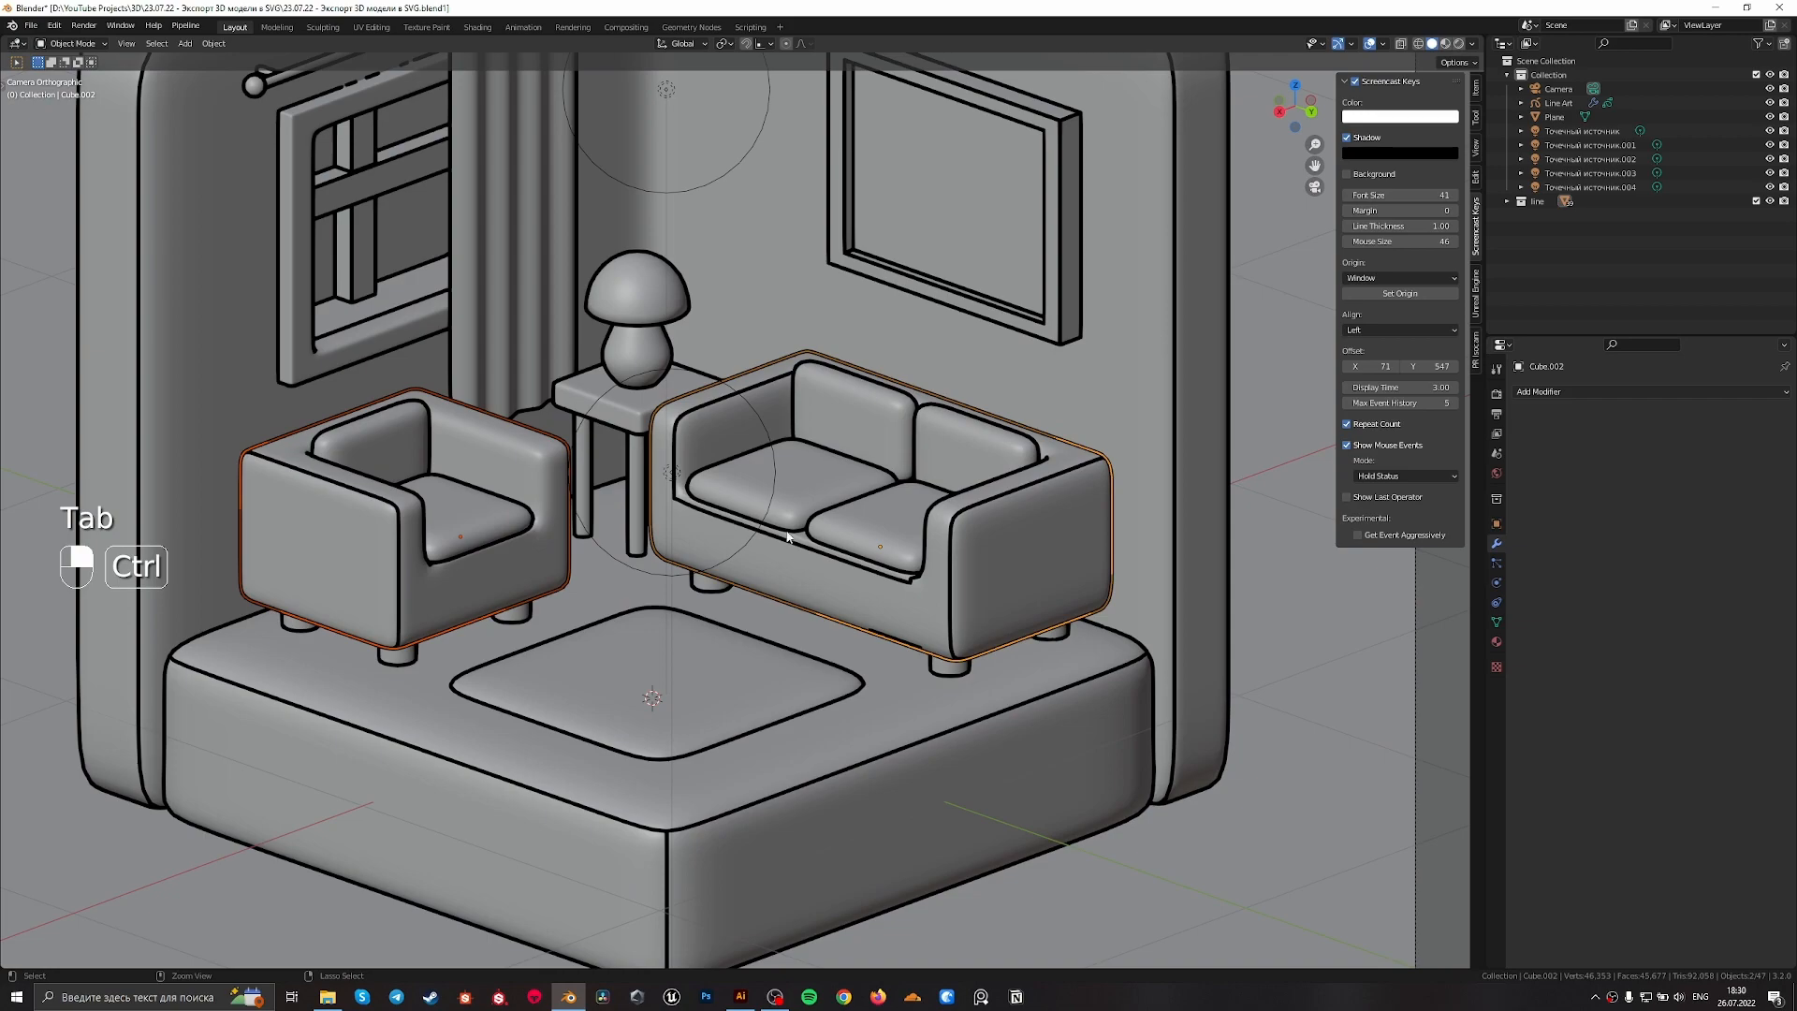
Undo the sharp marking on the path along the sofa's left arm and front
key(ctrl+z)
key(ctrl+z)
key(ctrl+z)
Try a vertex bevel on the vertex where the sofa's left arm meets the front below the cushion
scroll(763, 565, up, 5)
key(1)
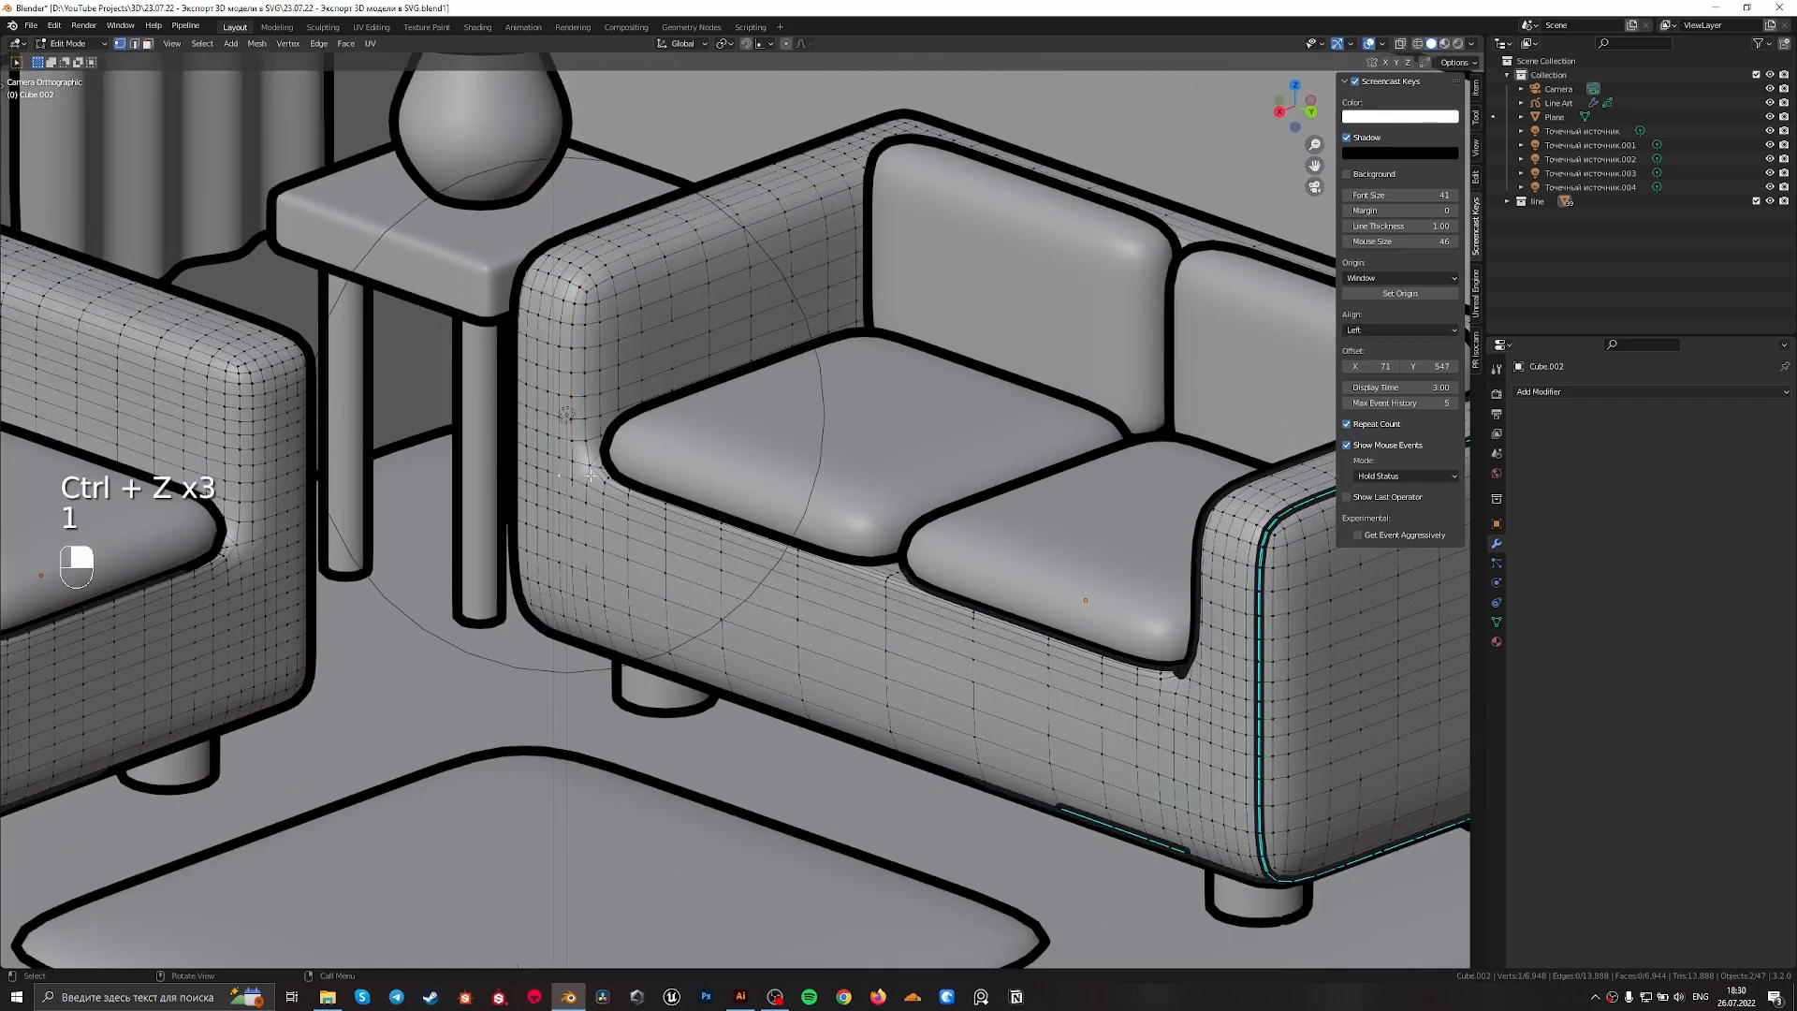
scroll(583, 479, down, 3)
scroll(711, 468, up, 6)
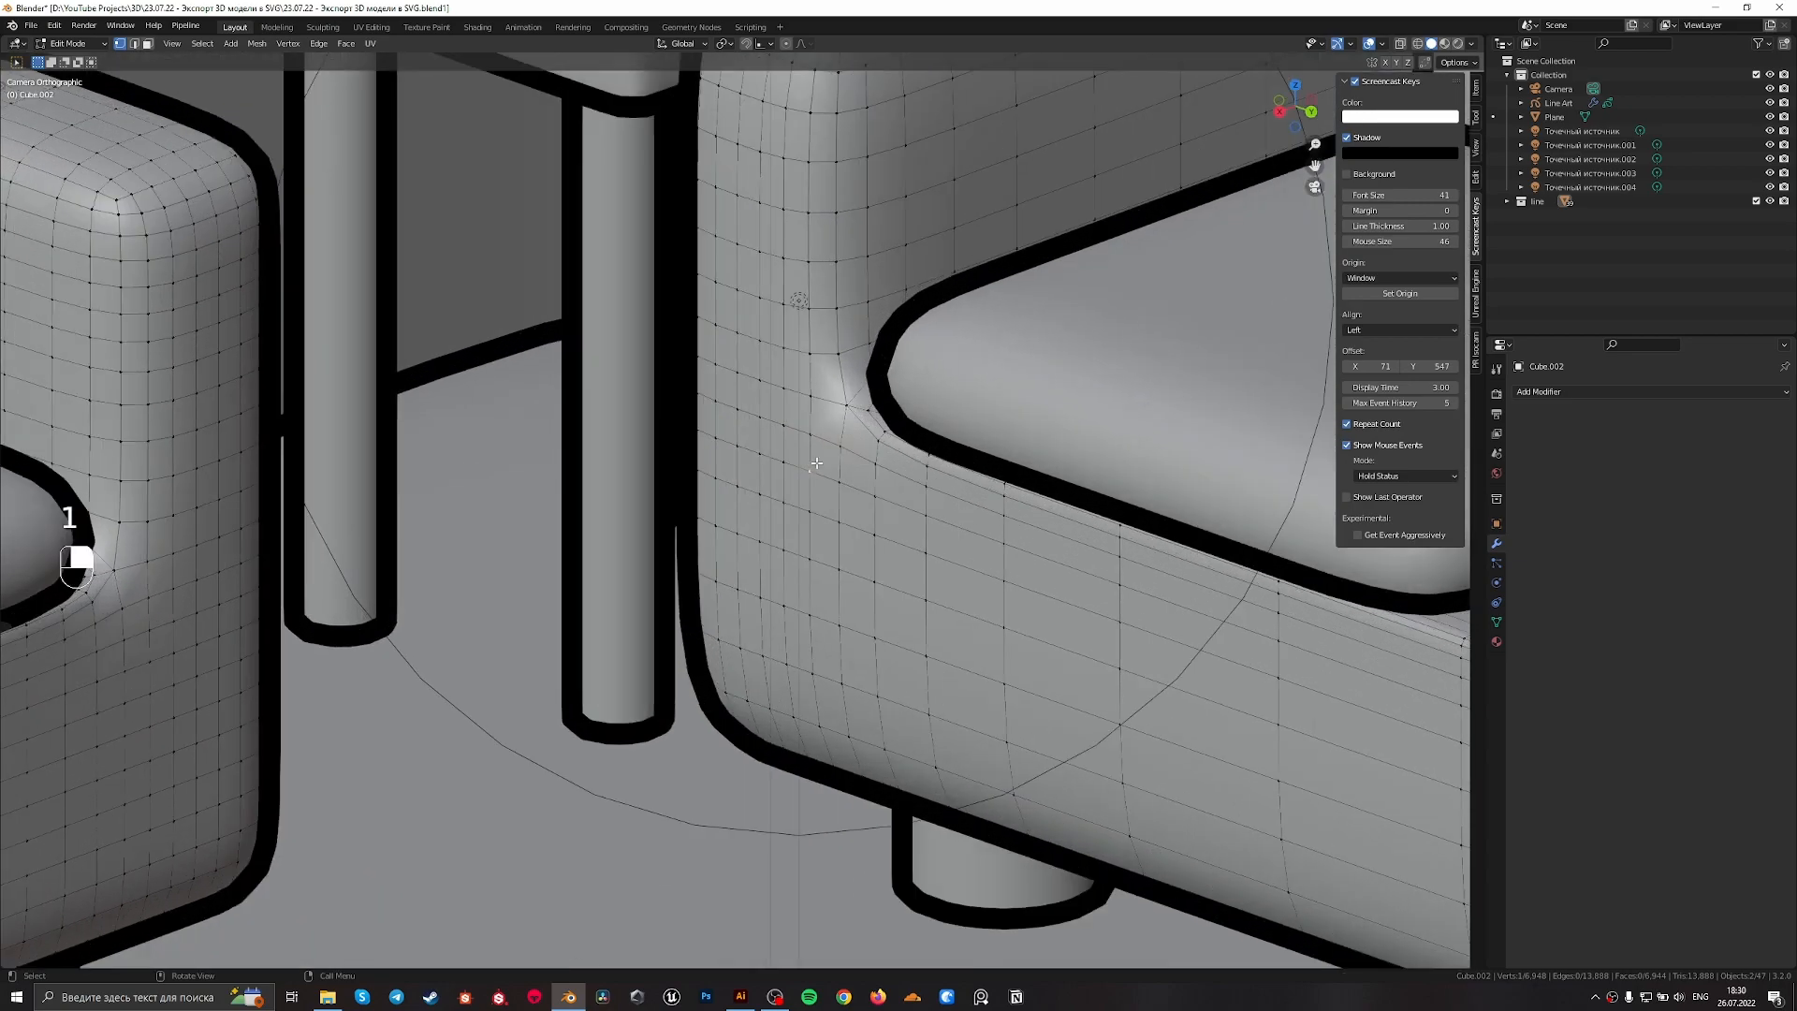
key(shift+ctrl)
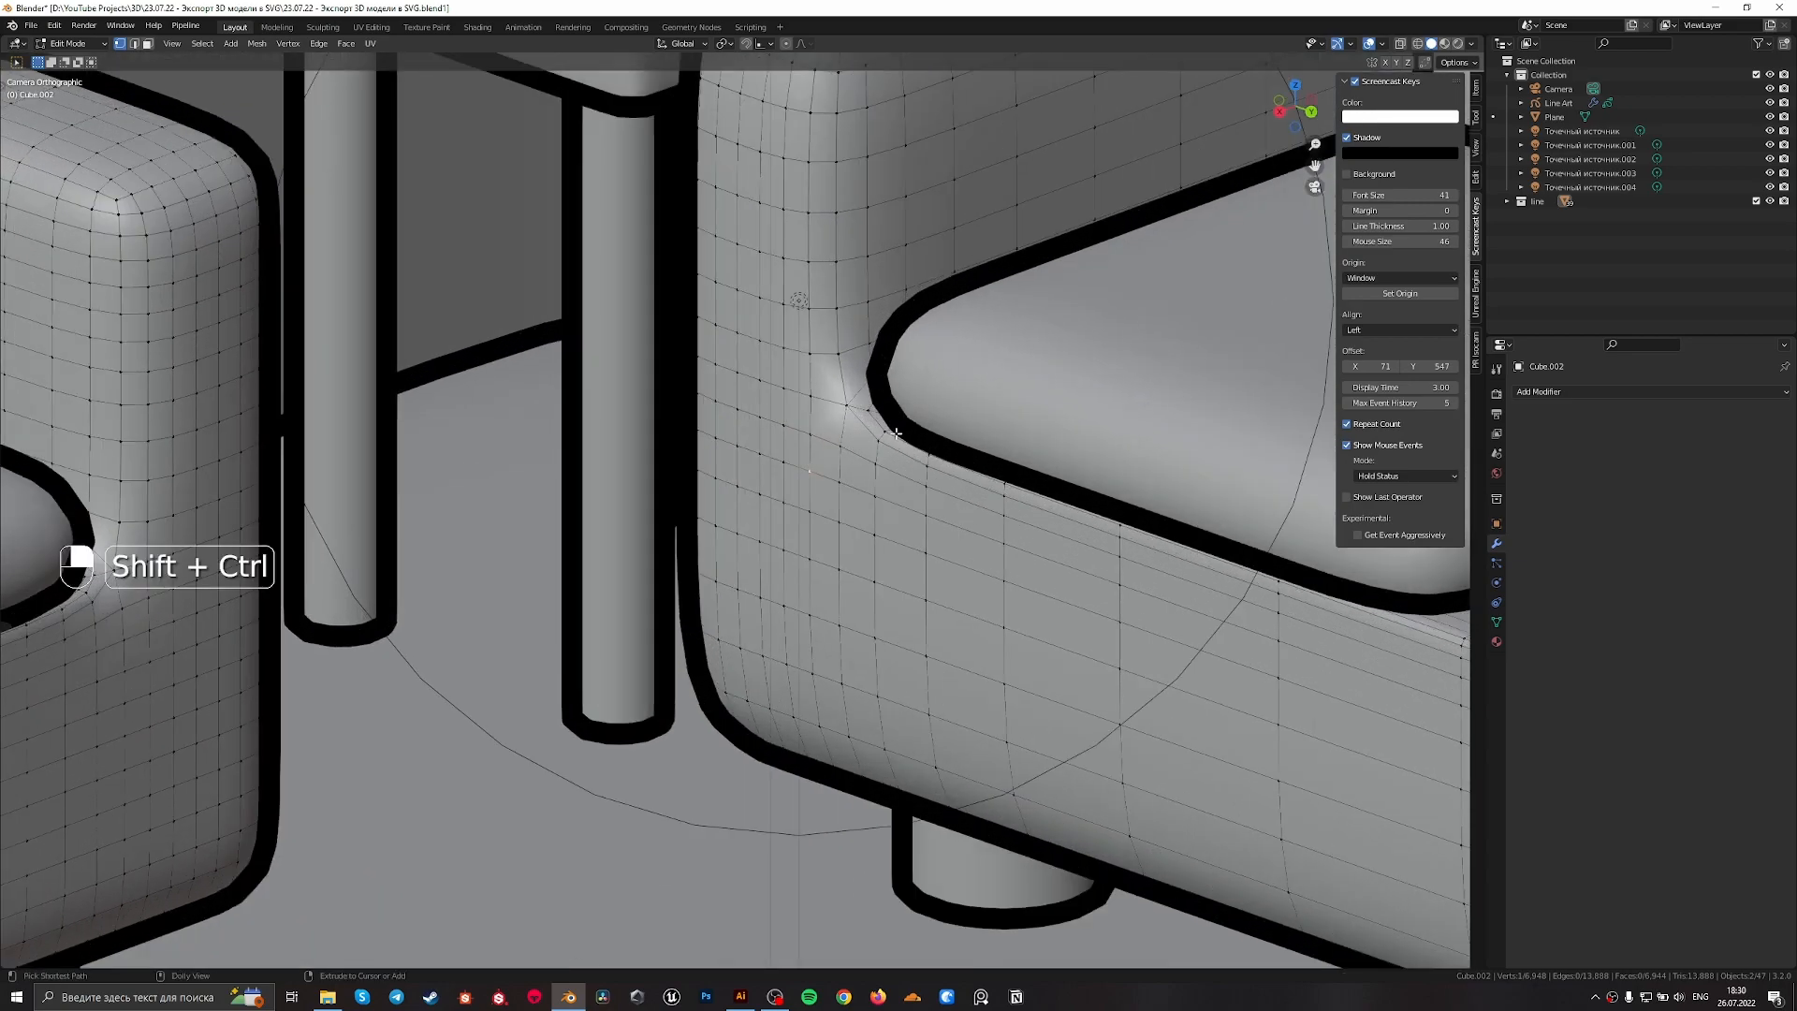
key(shift+ctrl+b)
right_click(926, 420)
Leave edit mode and apply the scale of the sofa and armchair
key(Tab)
key(ctrl+a)
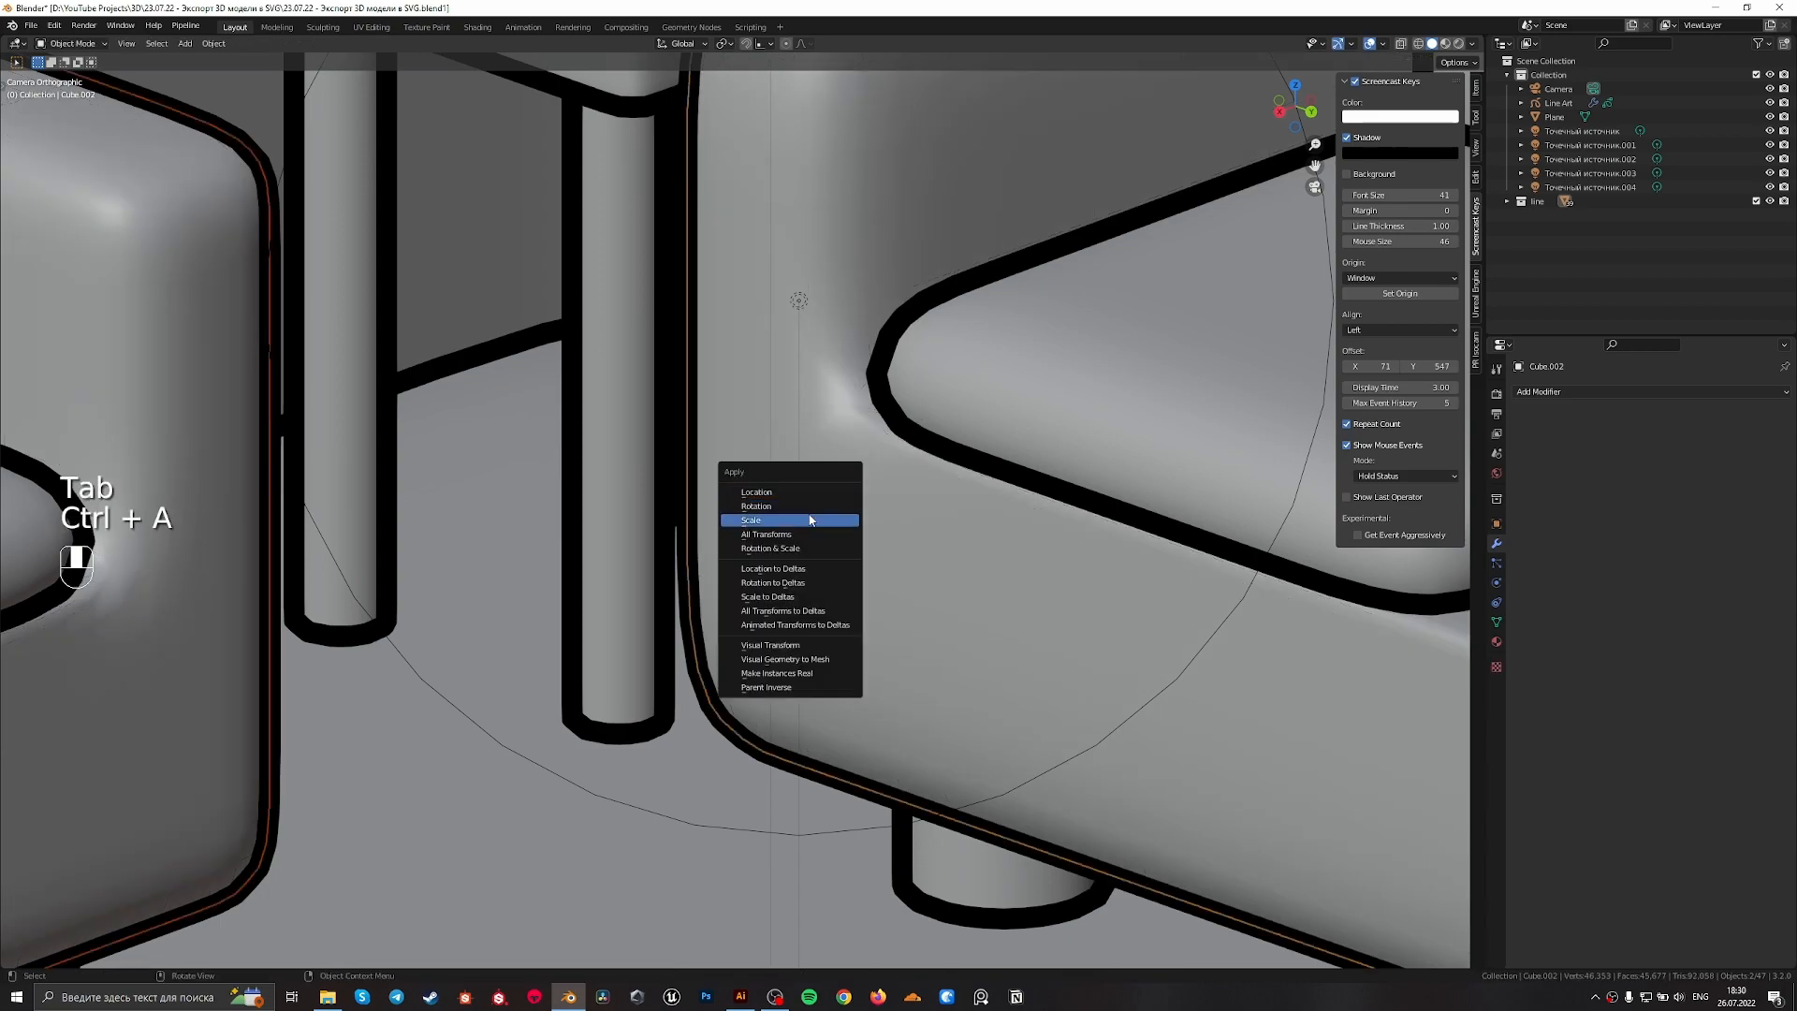
click(810, 520)
Reopen edit mode and bevel the single vertex at the sofa's left inner arm corner
key(Tab)
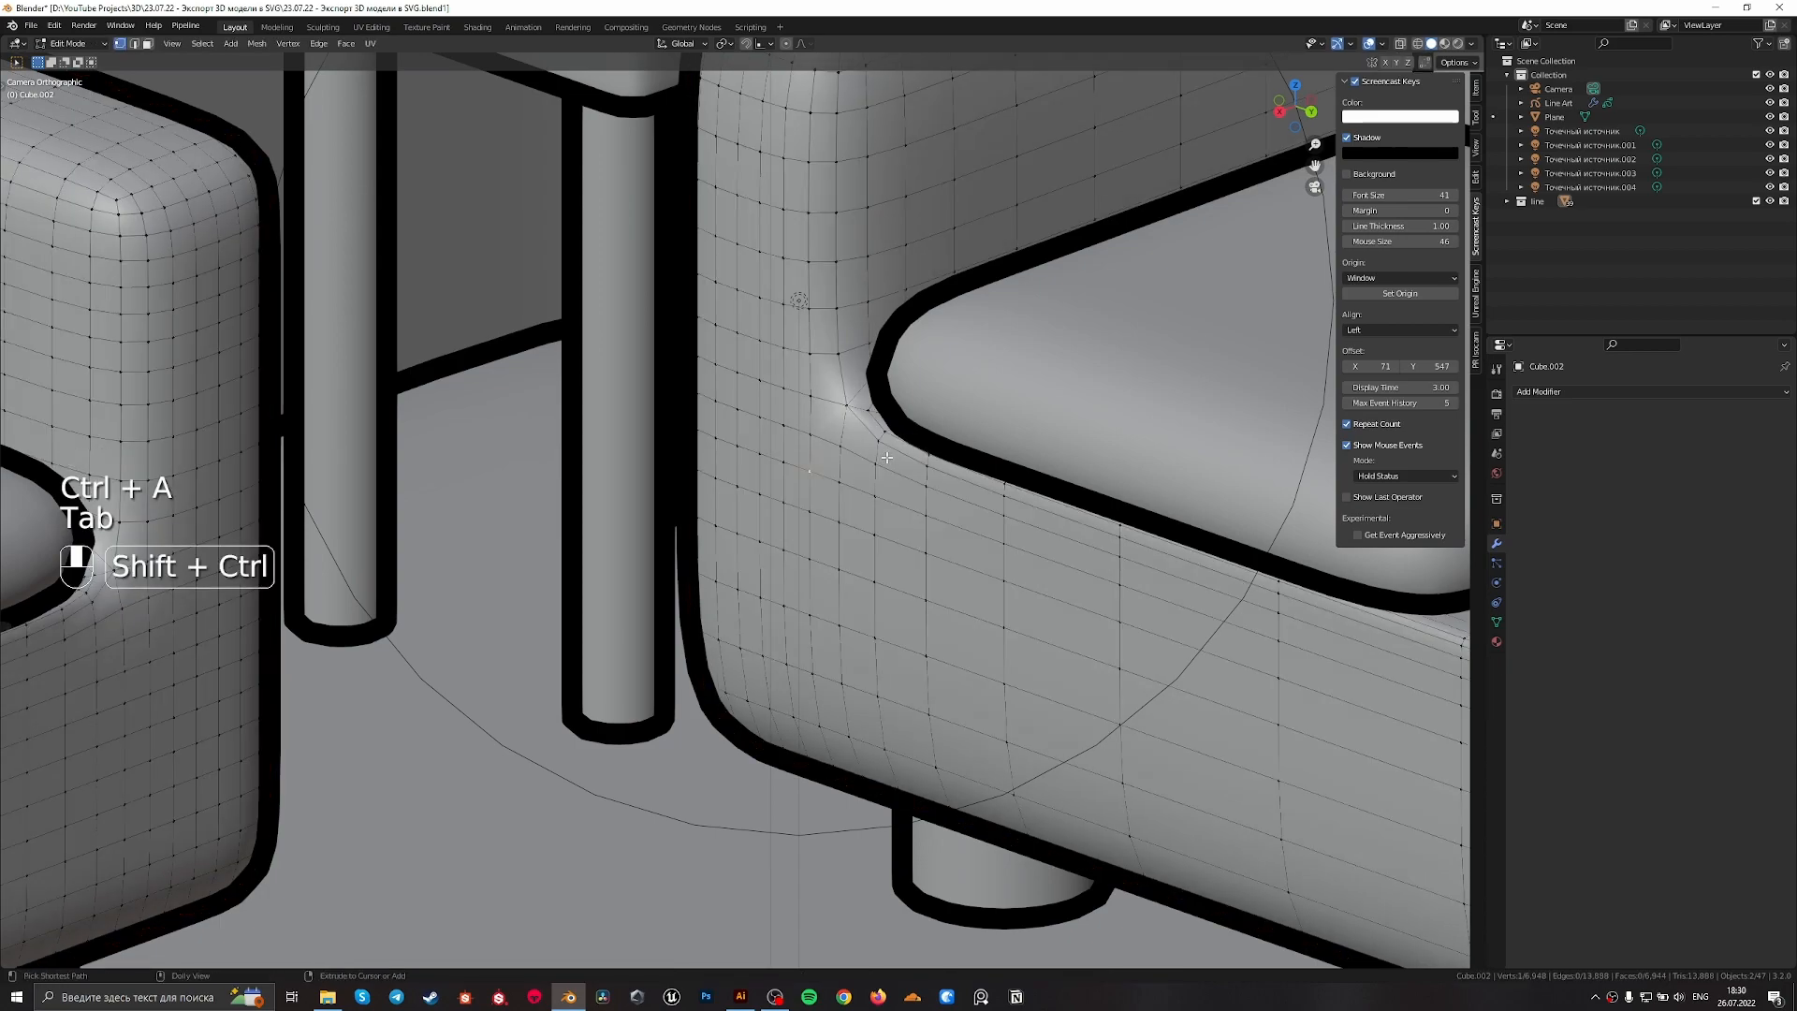
key(ctrl+shift+b)
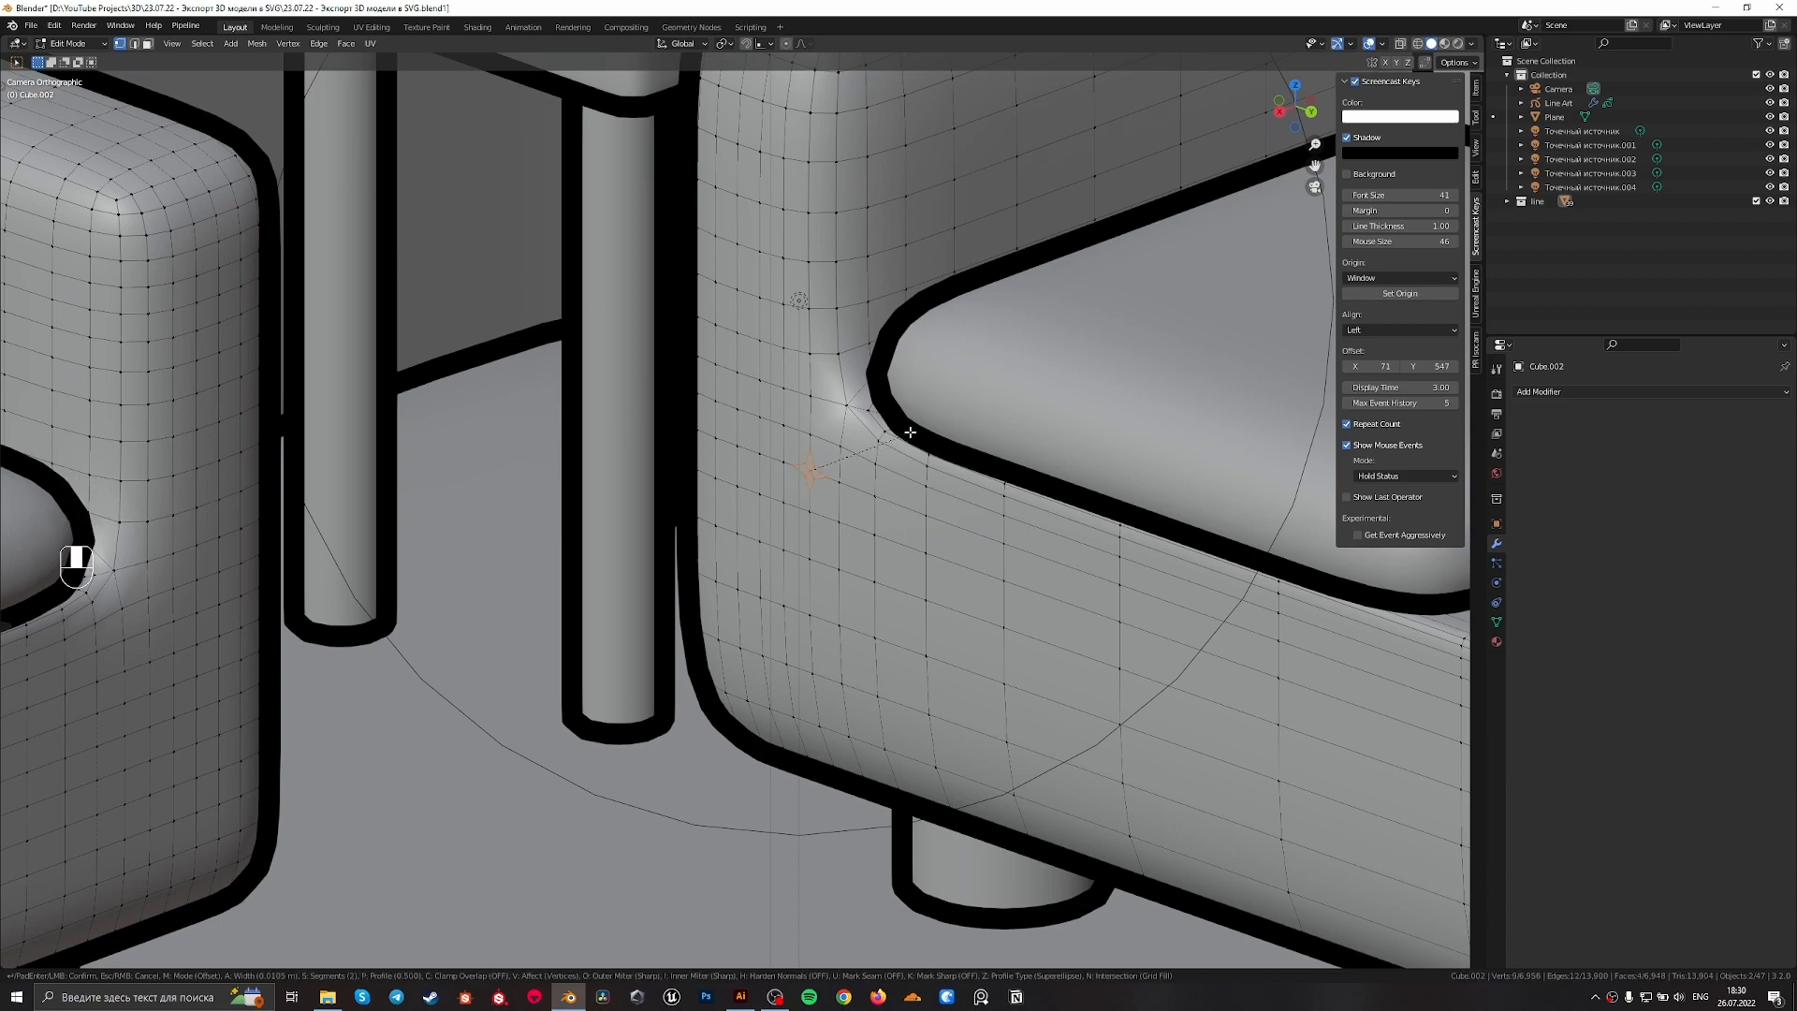
scroll(904, 436, up, 1)
click(862, 464)
Mark the short edge path running down the arm and around the bevelled sofa corner as sharp
key(2)
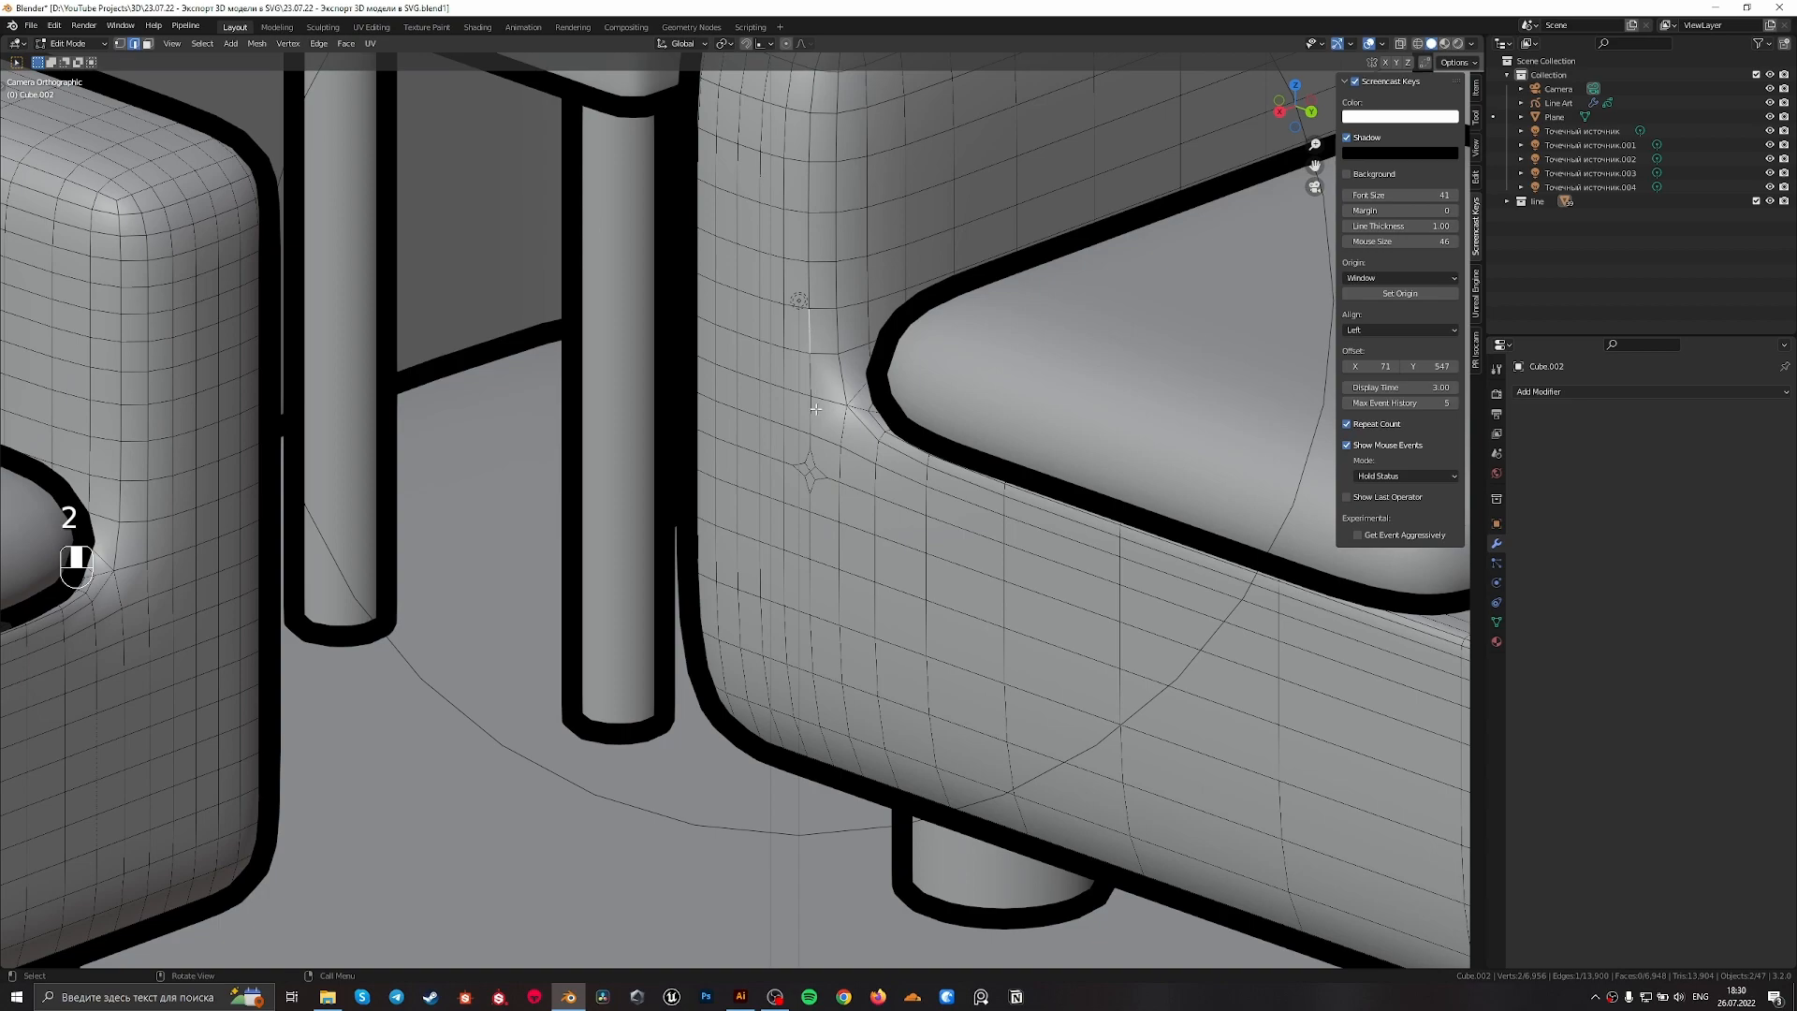
ctrl+click(836, 472)
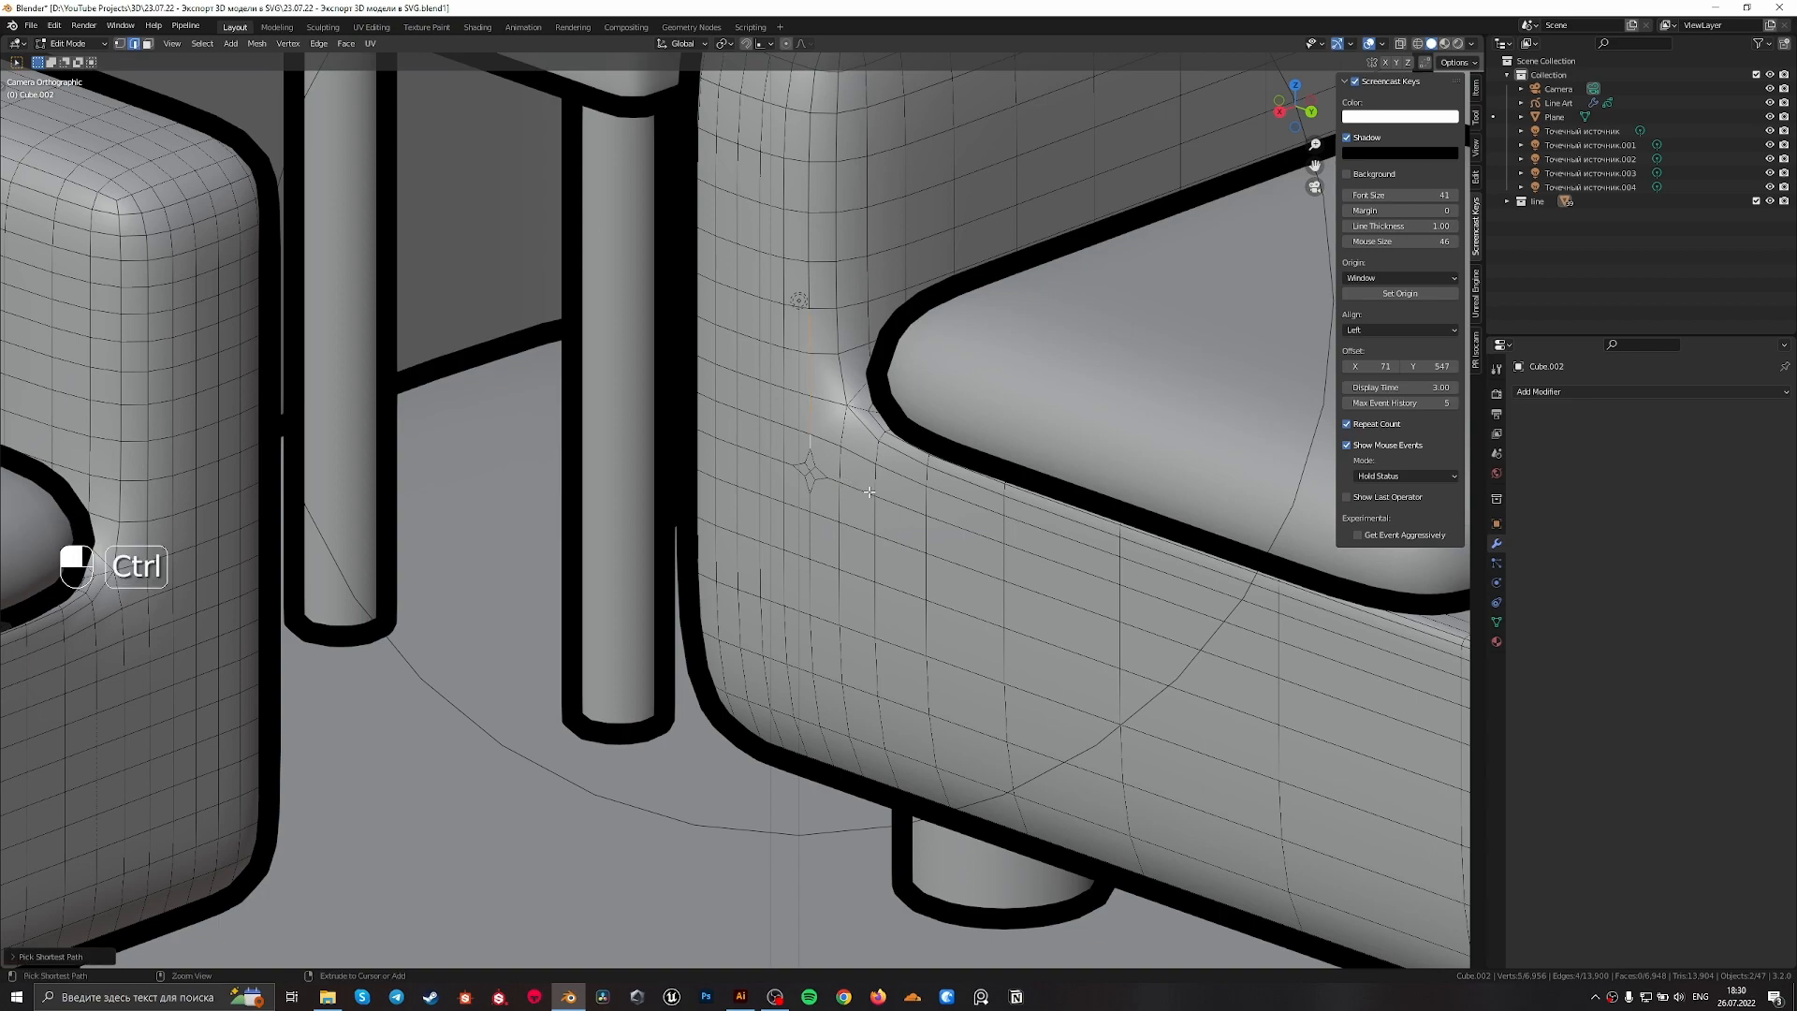
right_click(868, 494)
click(868, 493)
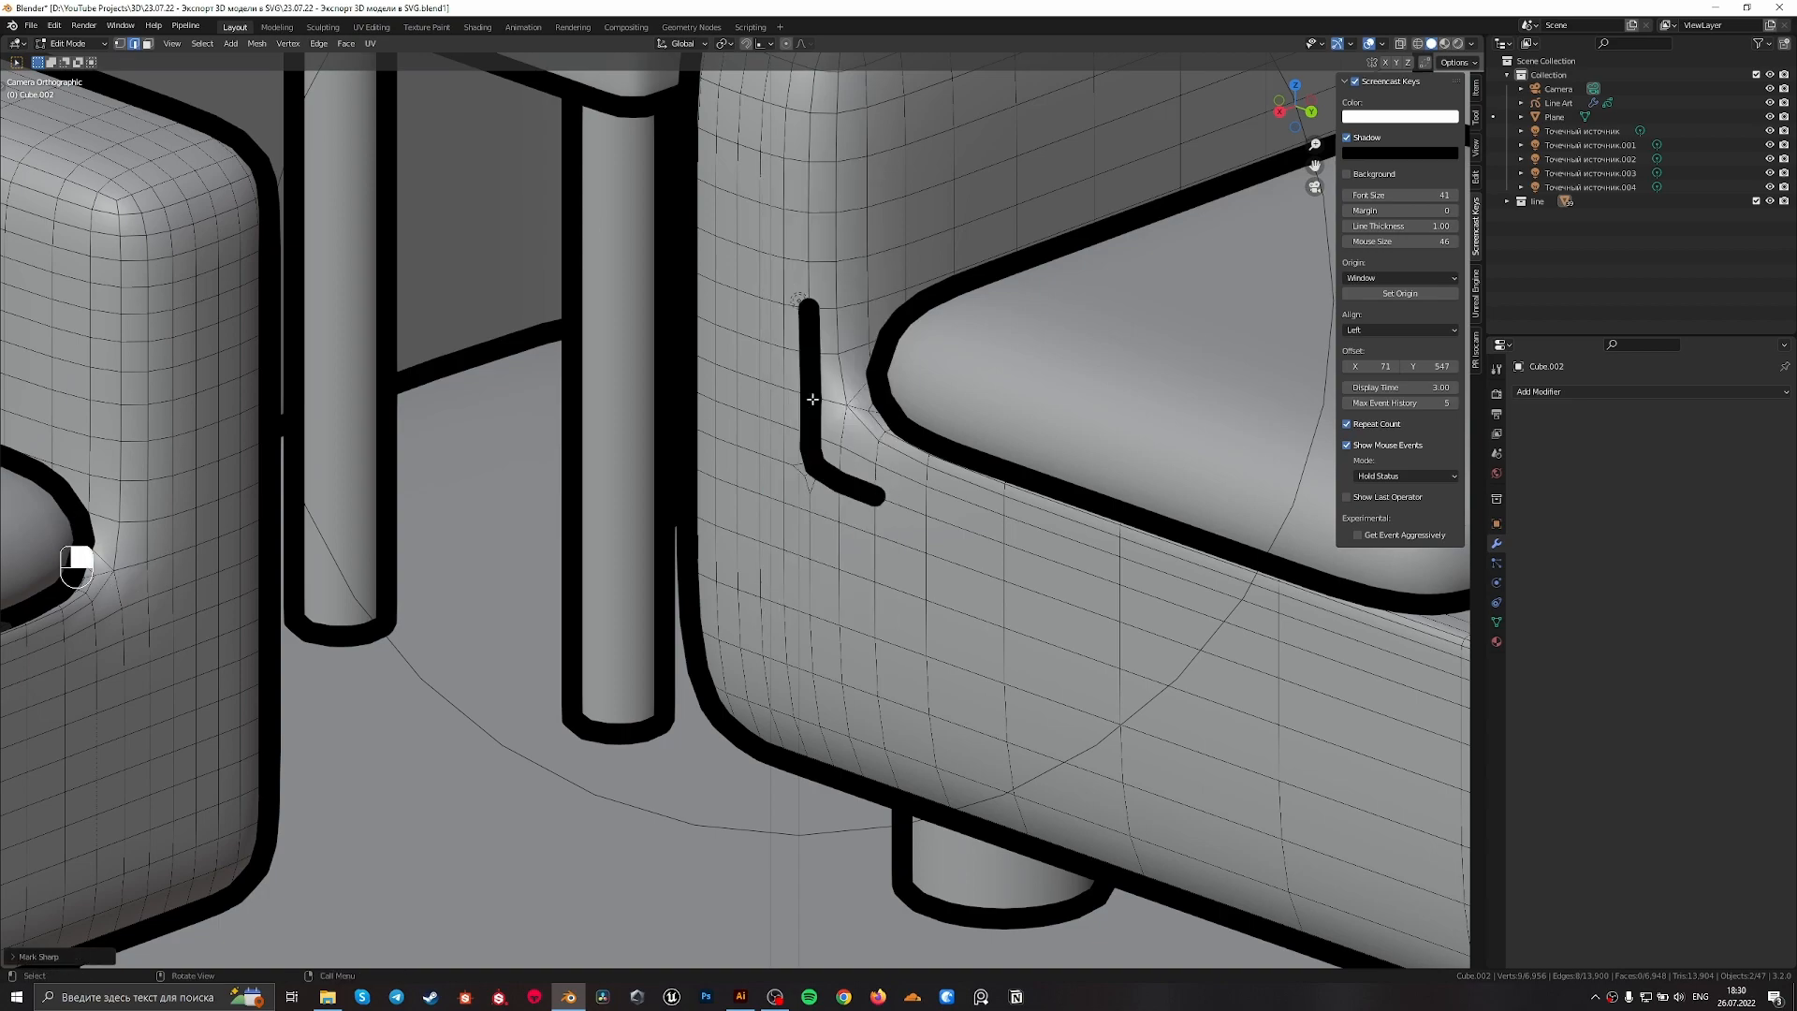
scroll(819, 414, down, 8)
Undo the sharp marking, the vertex bevel and the applied scale on the sofa
key(ctrl+z)
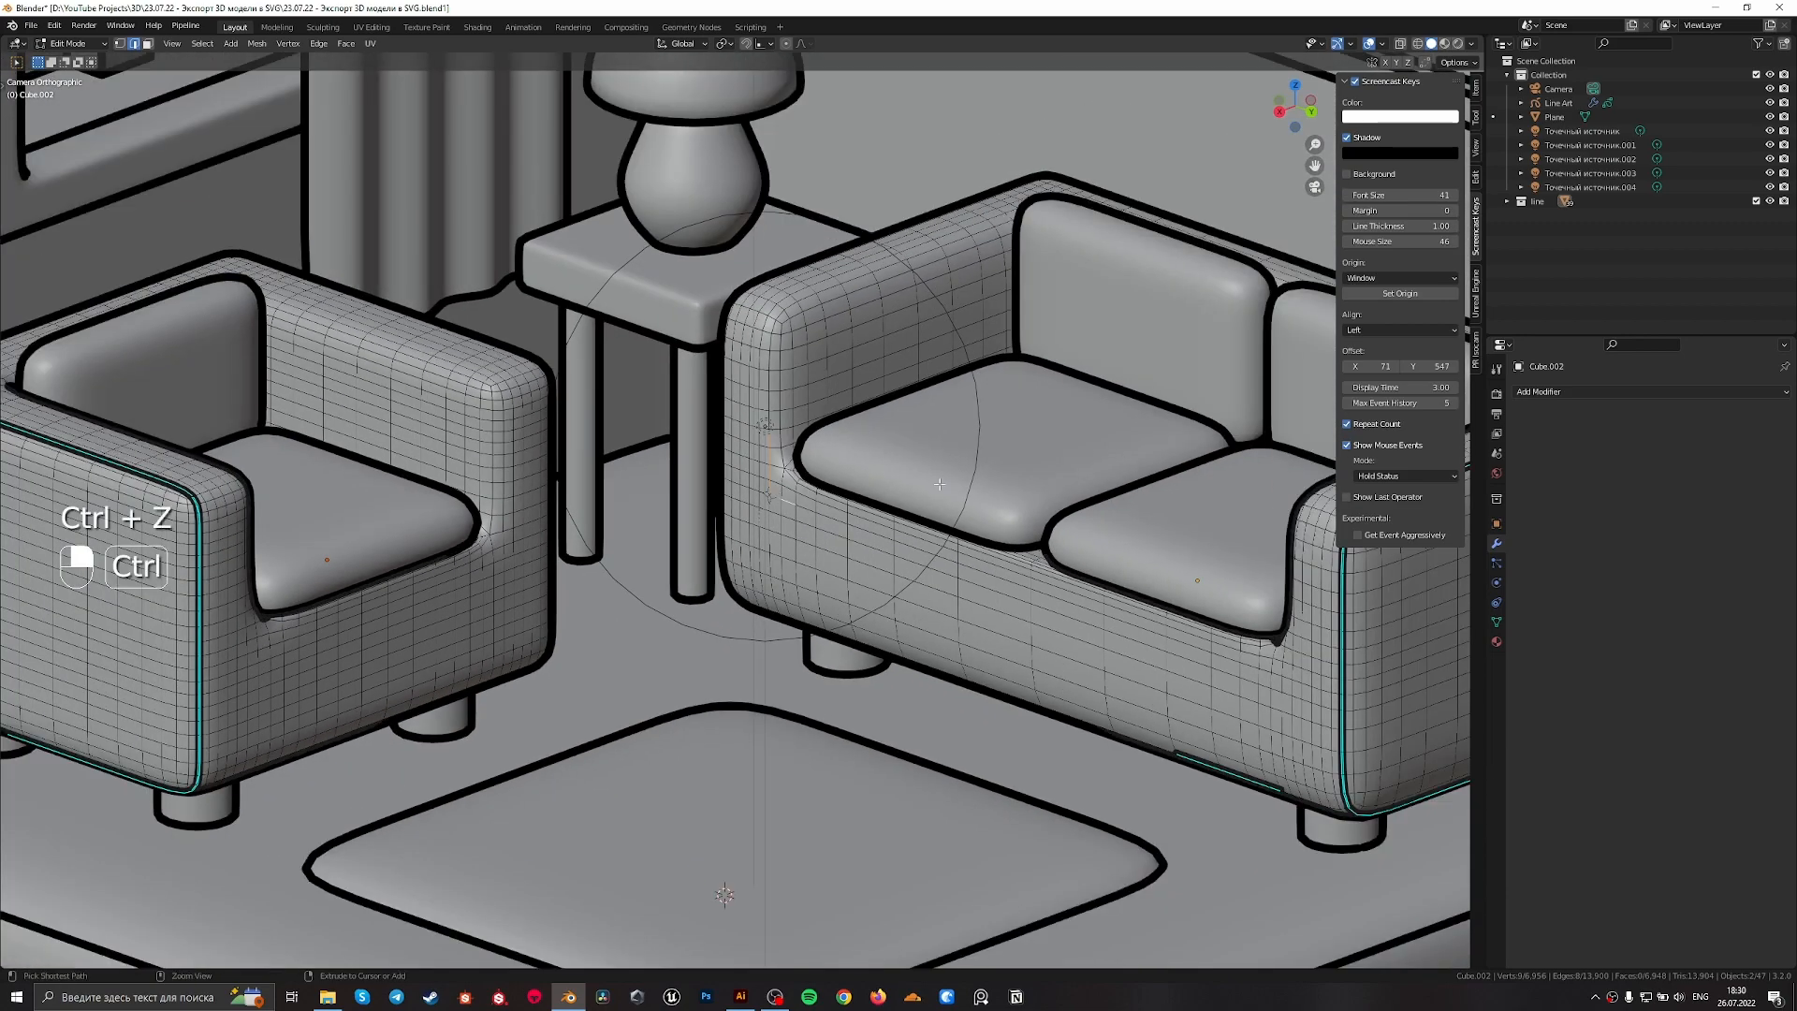
key(ctrl+z)
key(ctrl+z)
key(ctrl+z)
key(ctrl+z)
key(ctrl+z)
key(ctrl+z)
key(ctrl+z)
scroll(829, 461, up, 3)
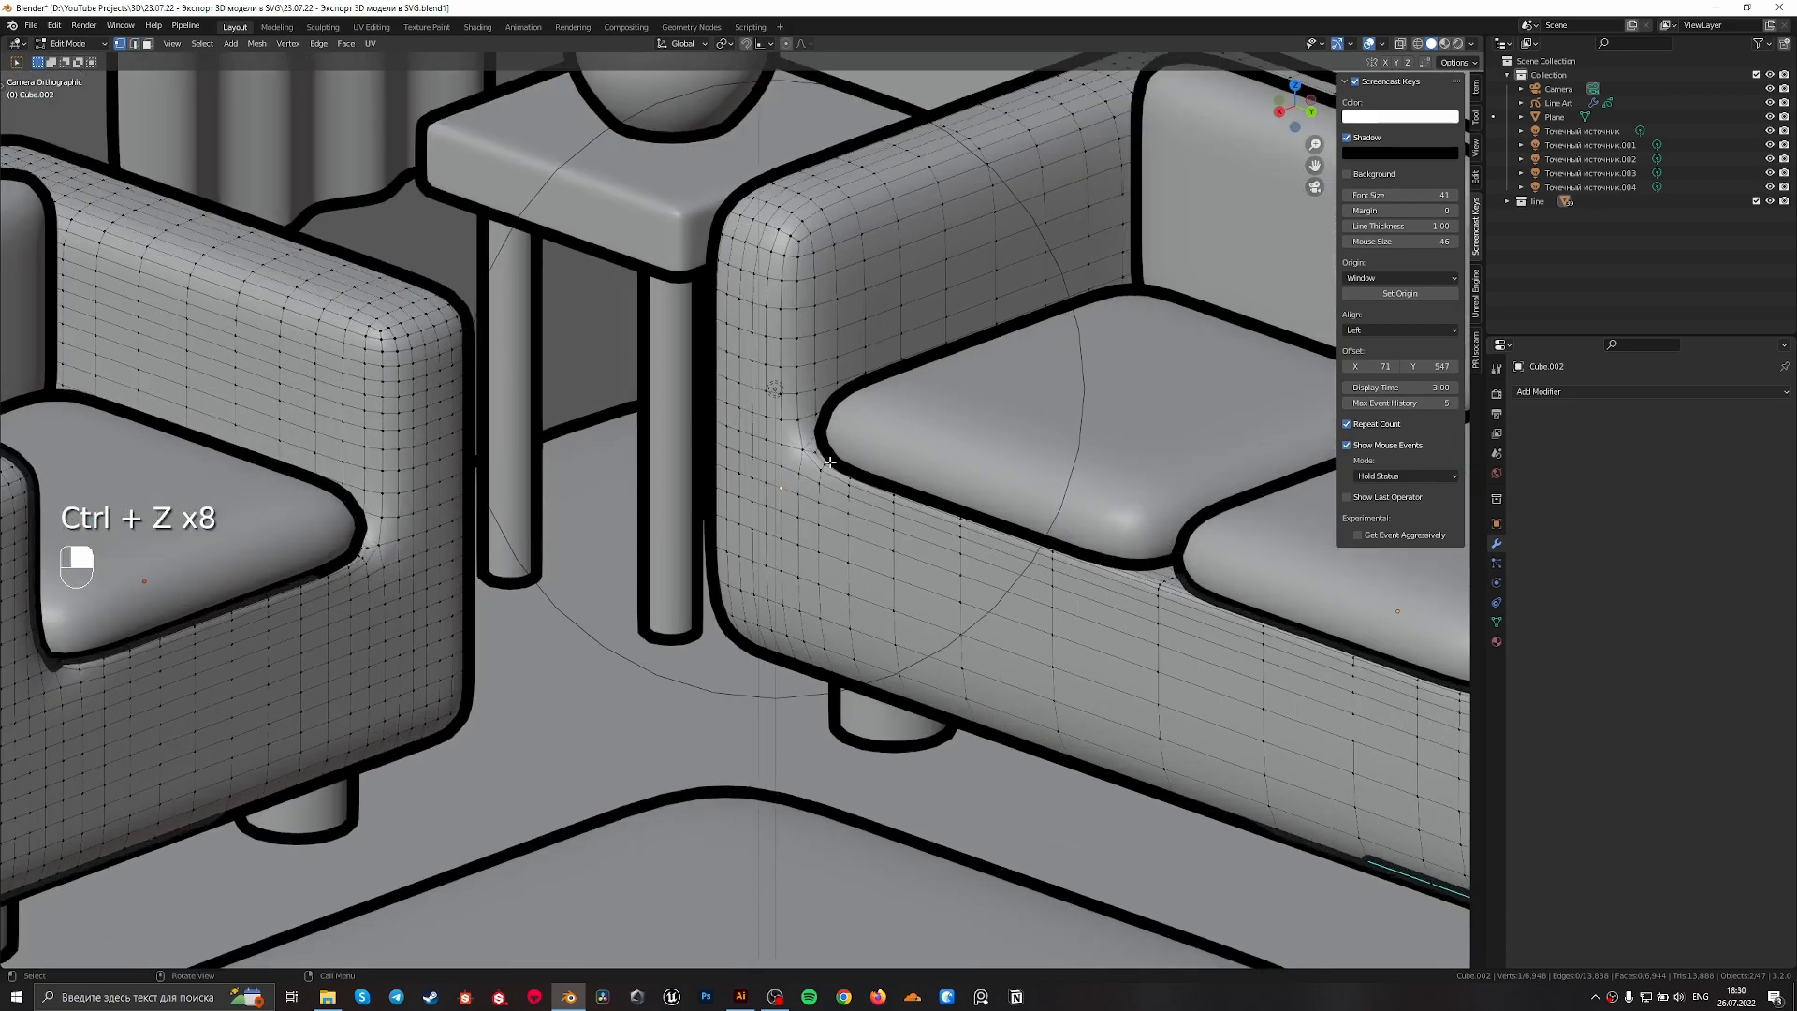
scroll(829, 462, down, 6)
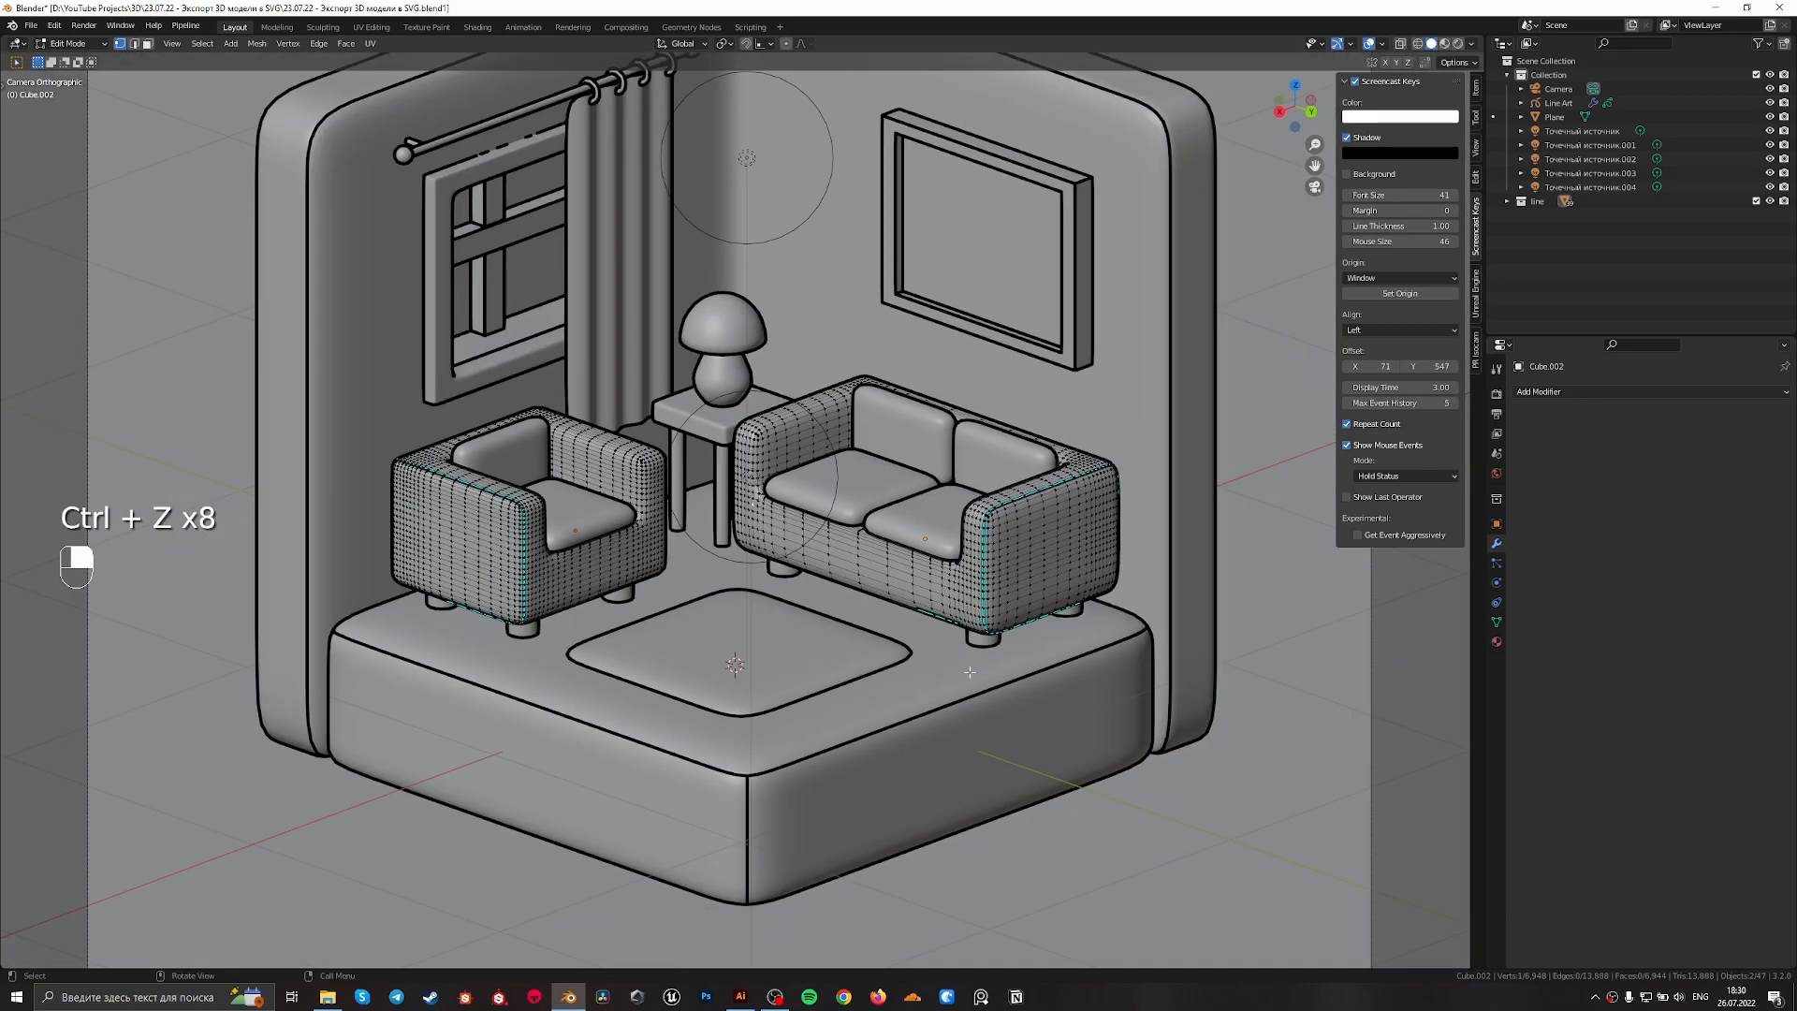
Select the four stray sharp edges along the sofa's lower front, clear their sharp marking and leave edit mode
scroll(970, 672, up, 5)
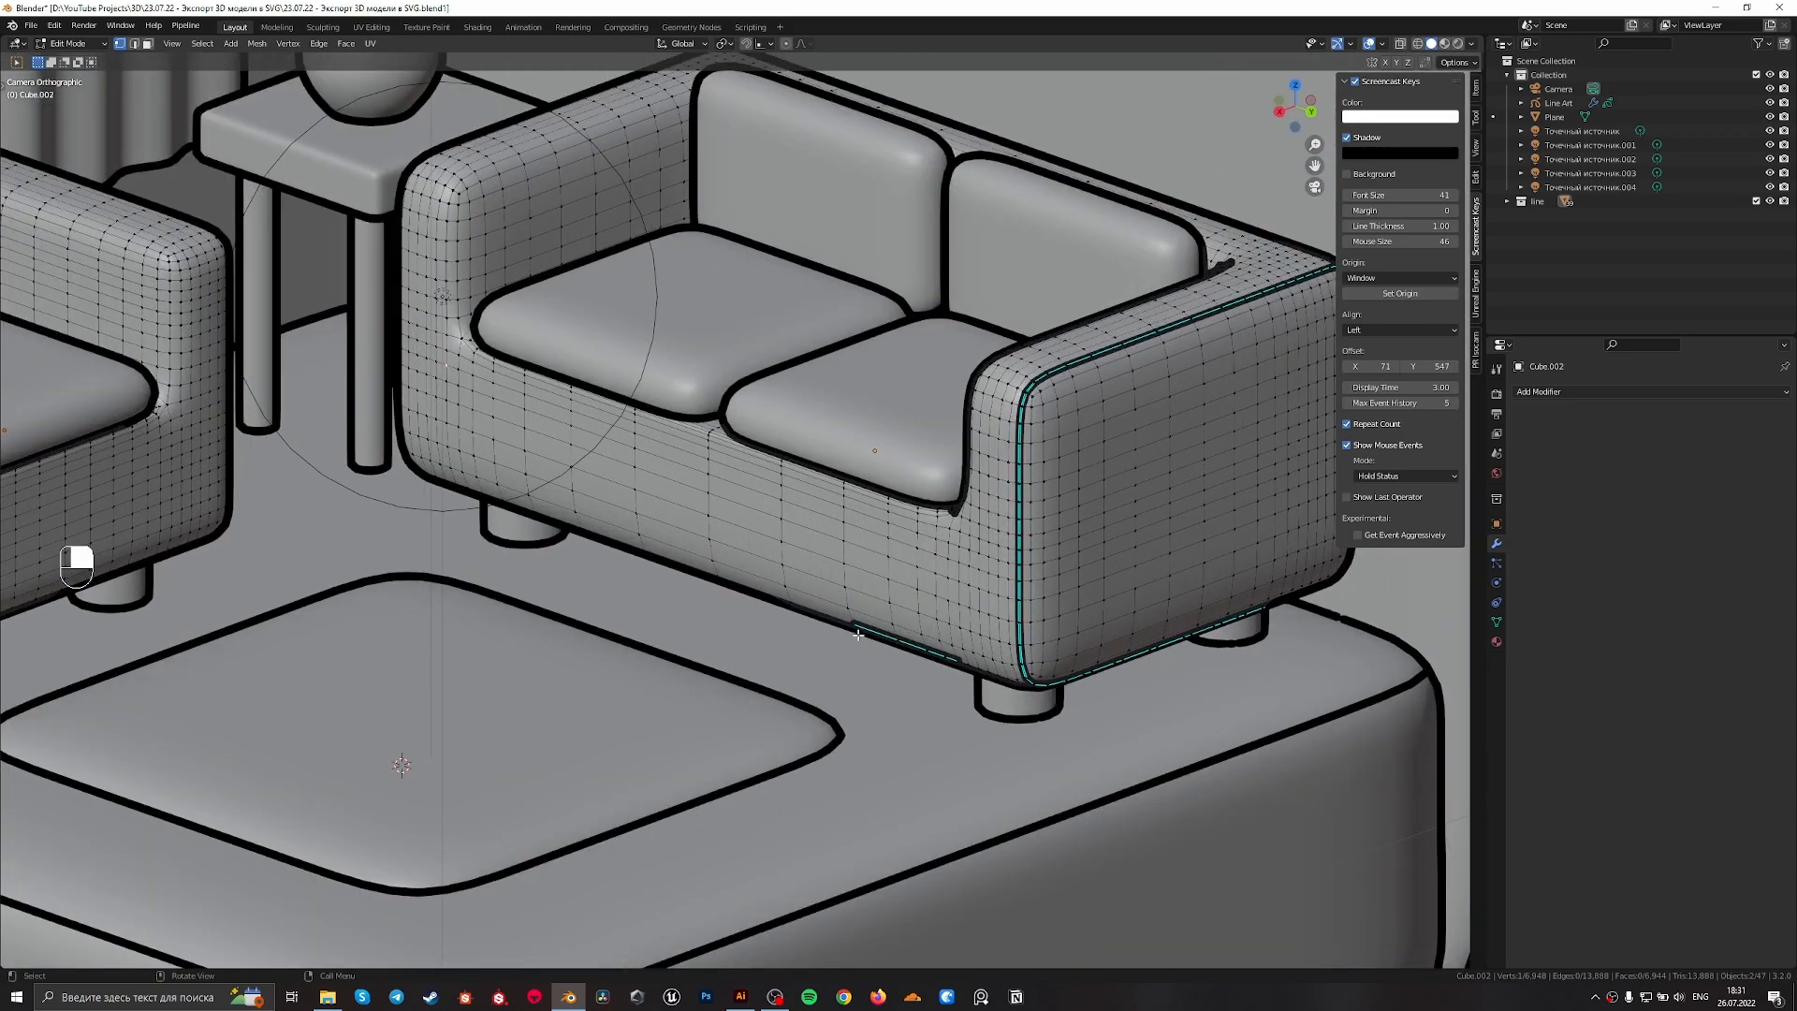
key(2)
click(911, 649)
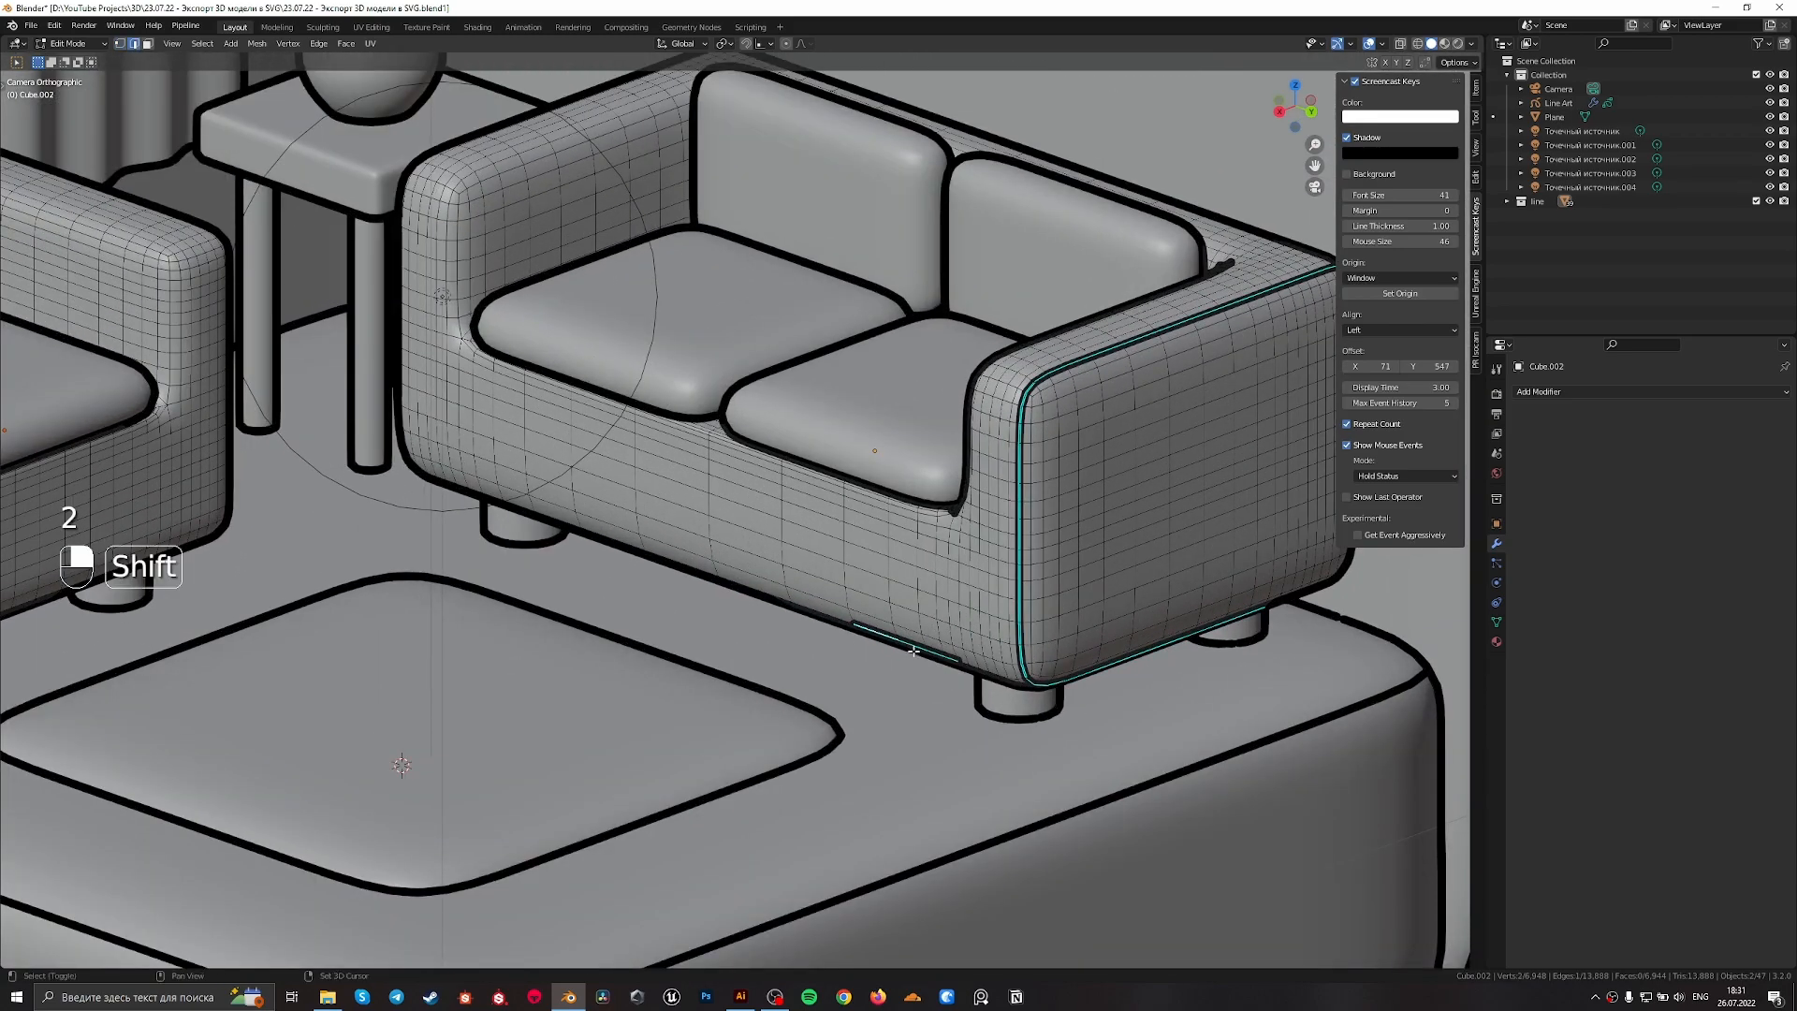
scroll(910, 650, up, 2)
shift+middle_drag(911, 651, 735, 610)
shift+click(748, 605)
shift+click(770, 613)
shift+click(792, 620)
key(shift+g)
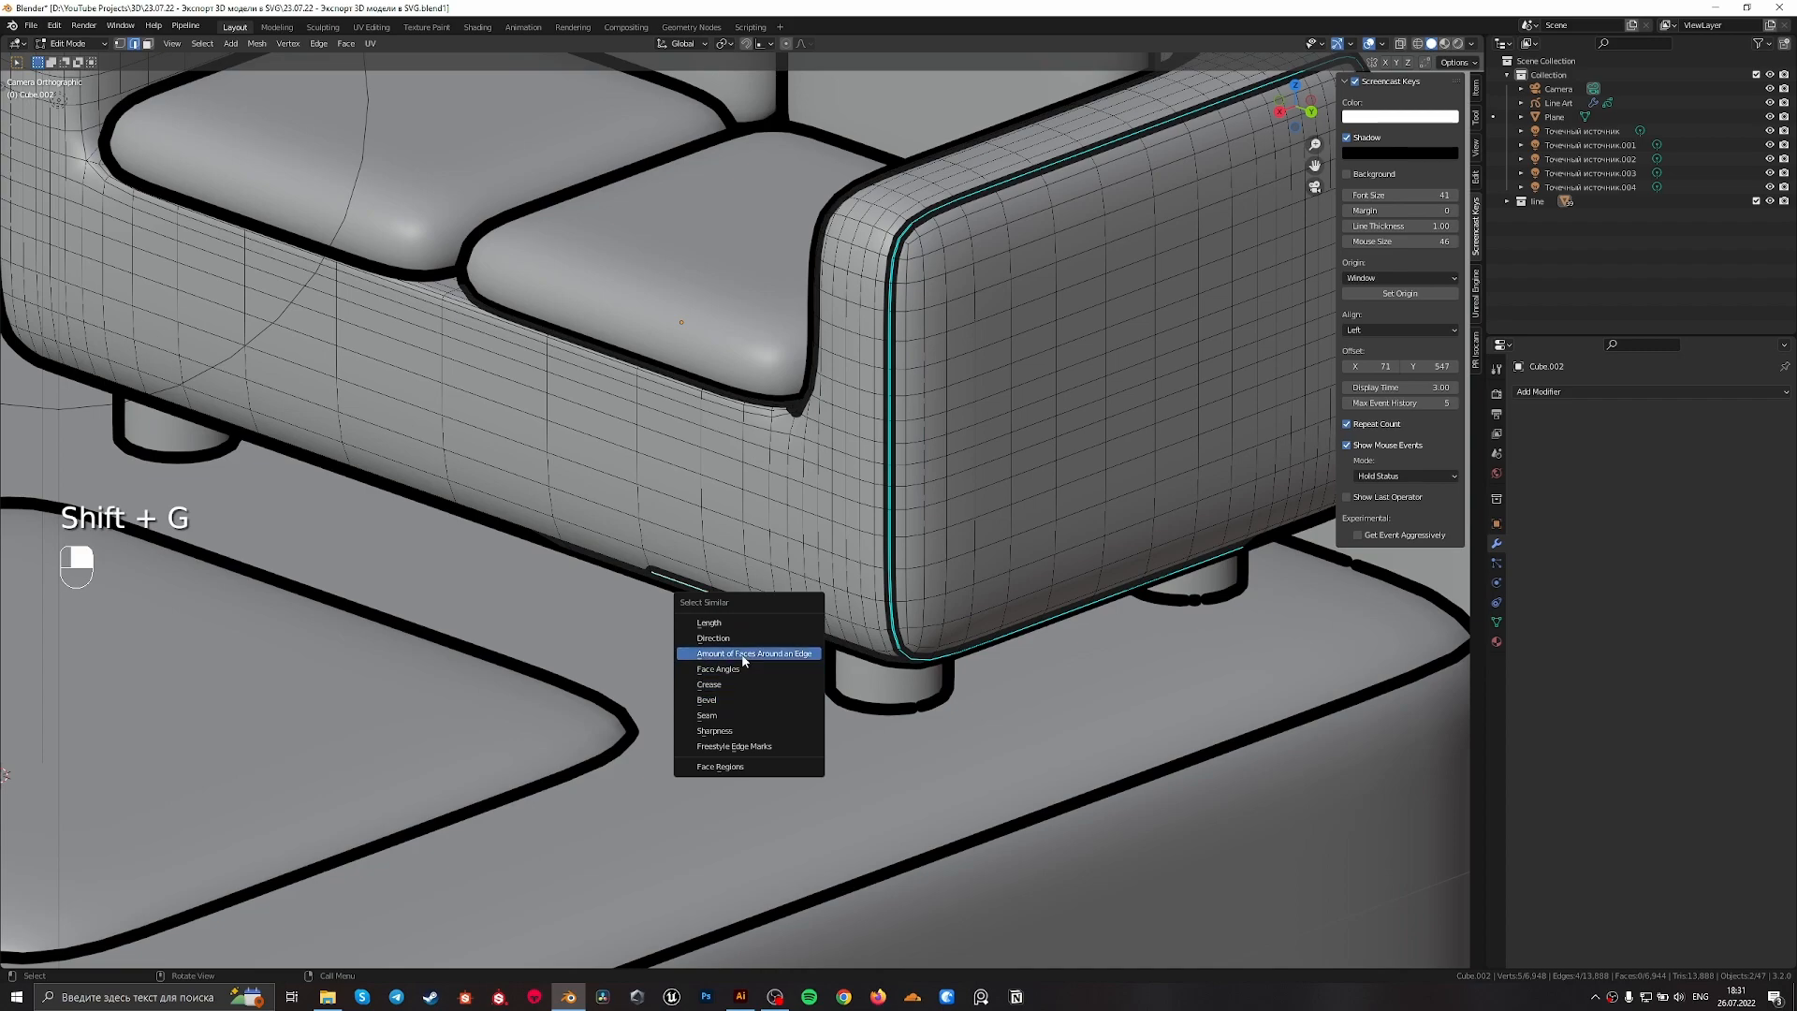
click(722, 705)
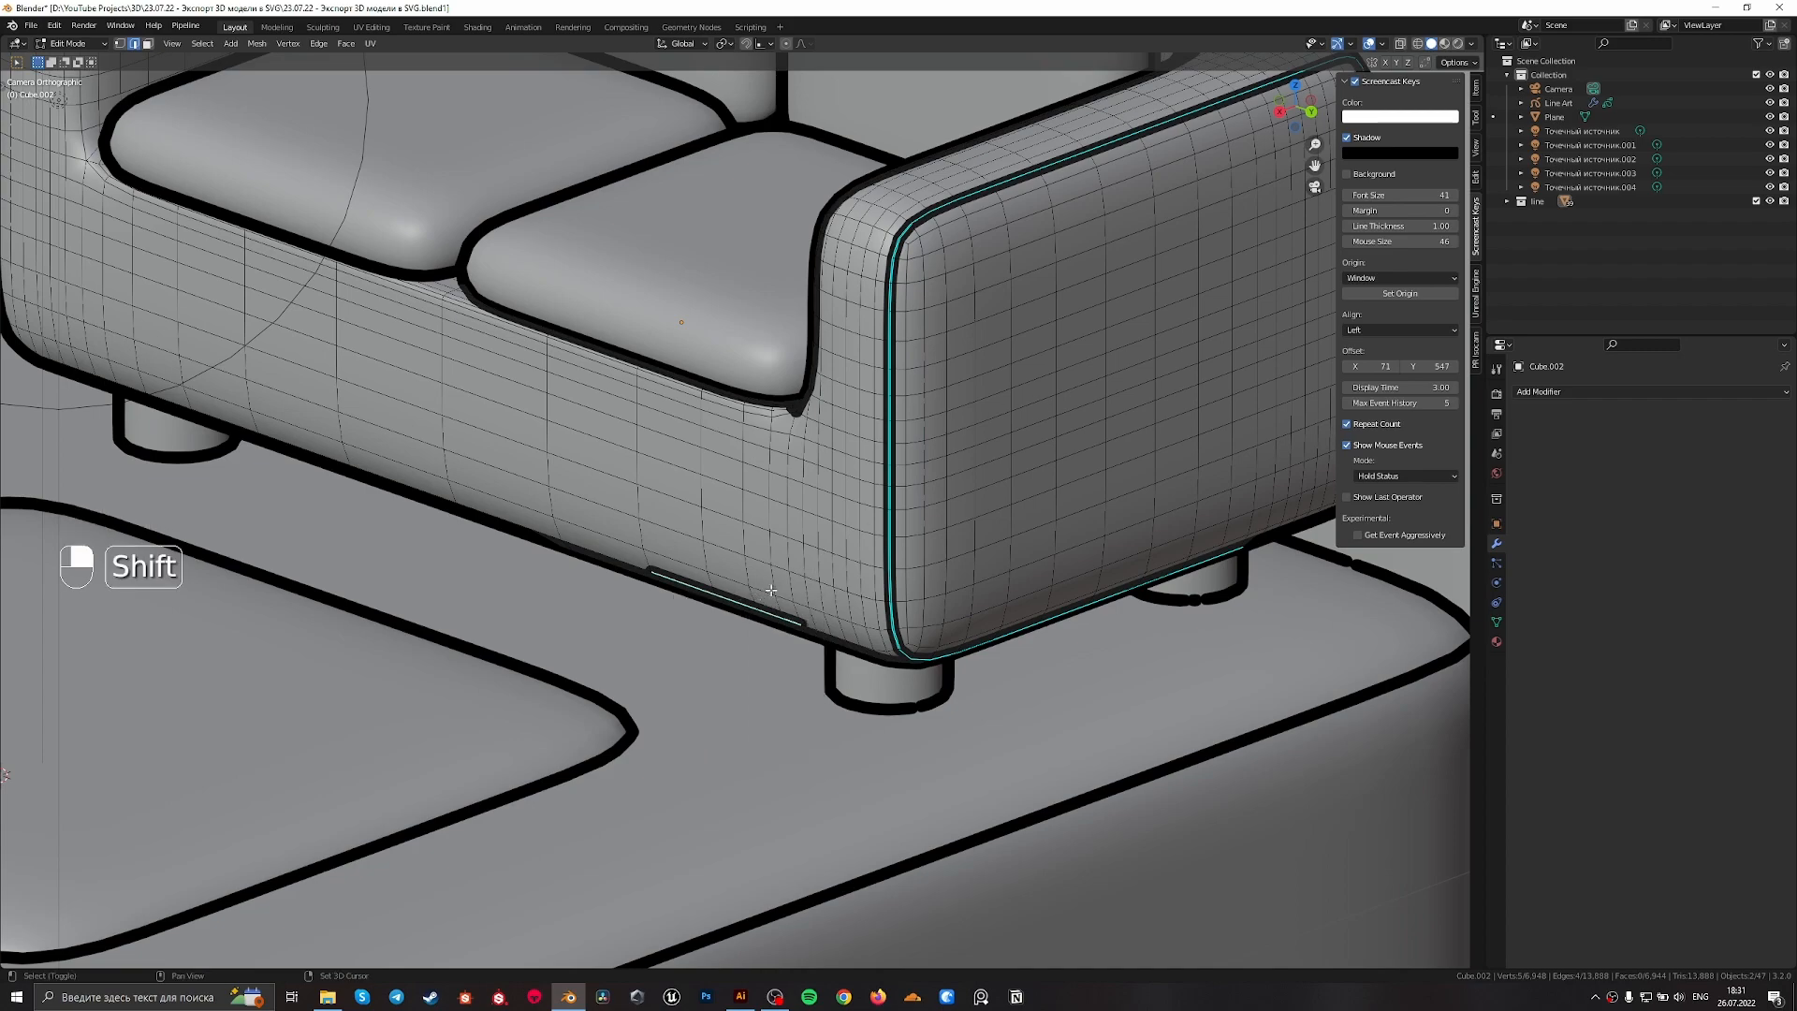
right_click(744, 609)
click(762, 601)
scroll(762, 600, down, 5)
shift+middle_drag(591, 573, 893, 617)
key(Tab)
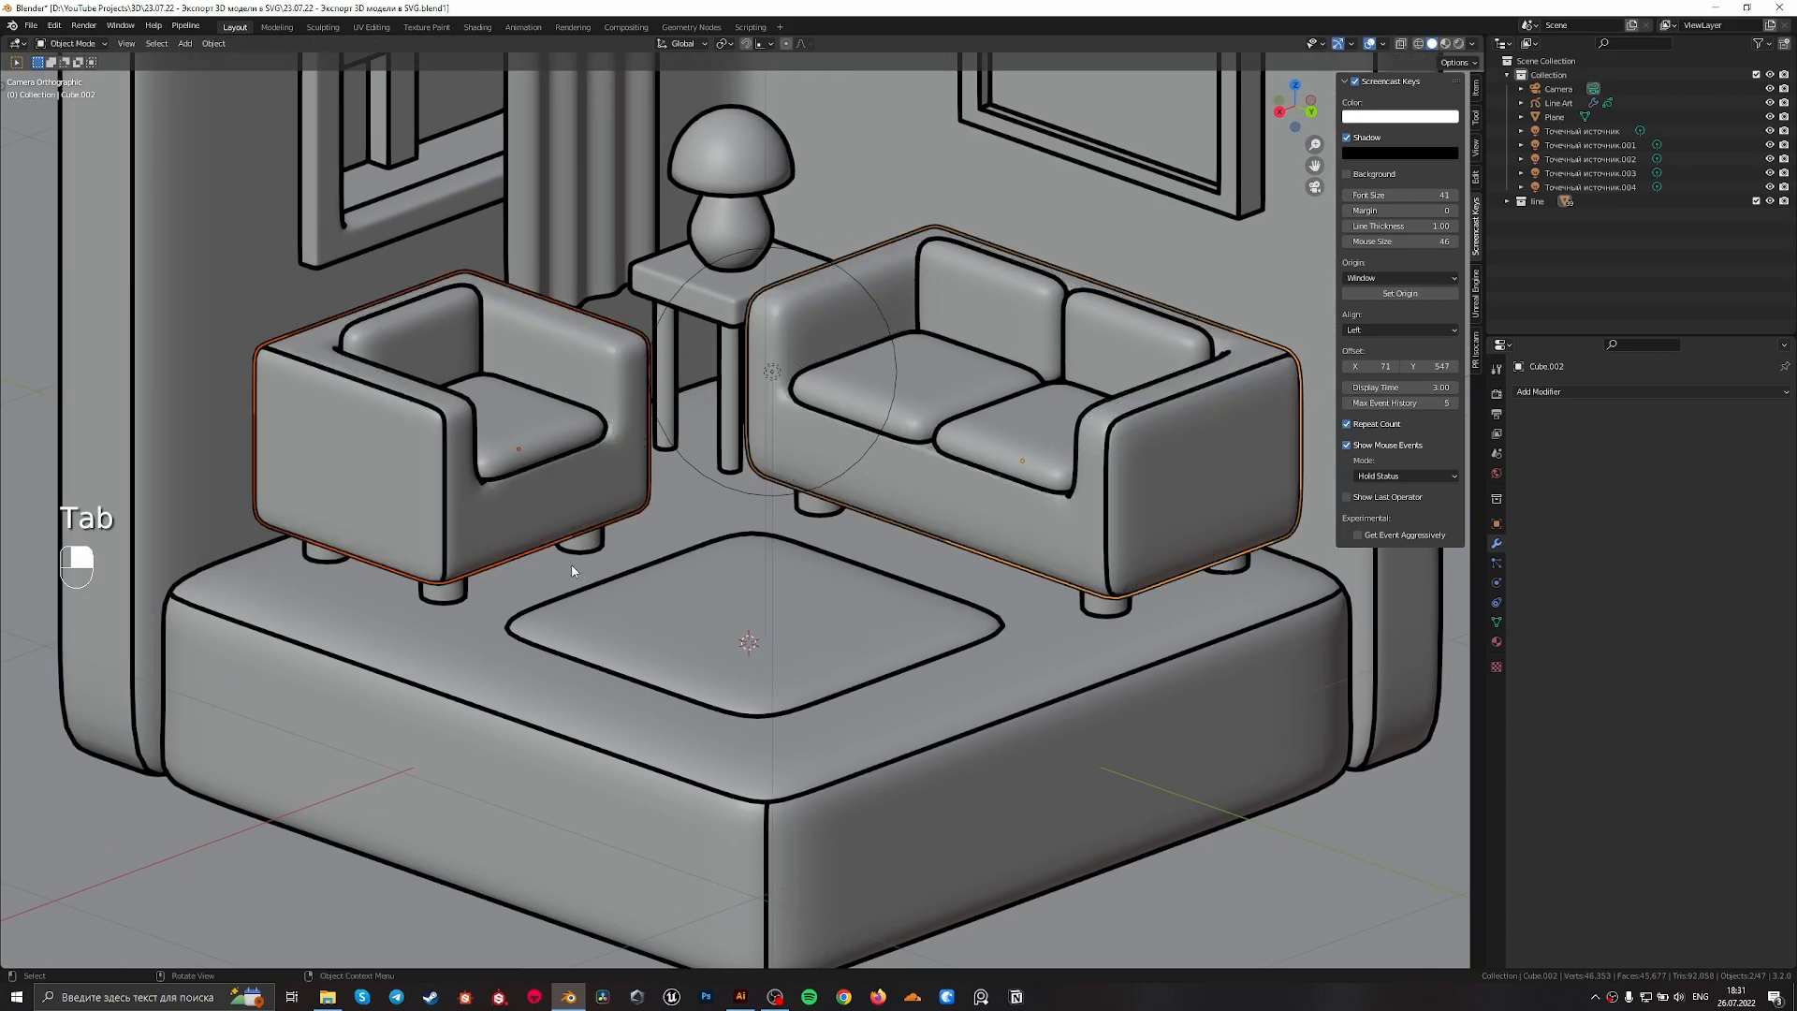
Select the window frame and open it in edit mode with edge selection
scroll(605, 524, down, 4)
scroll(878, 294, up, 2)
shift+middle_drag(540, 254, 749, 646)
scroll(659, 610, up, 3)
click(654, 610)
key(Tab)
scroll(612, 487, up, 8)
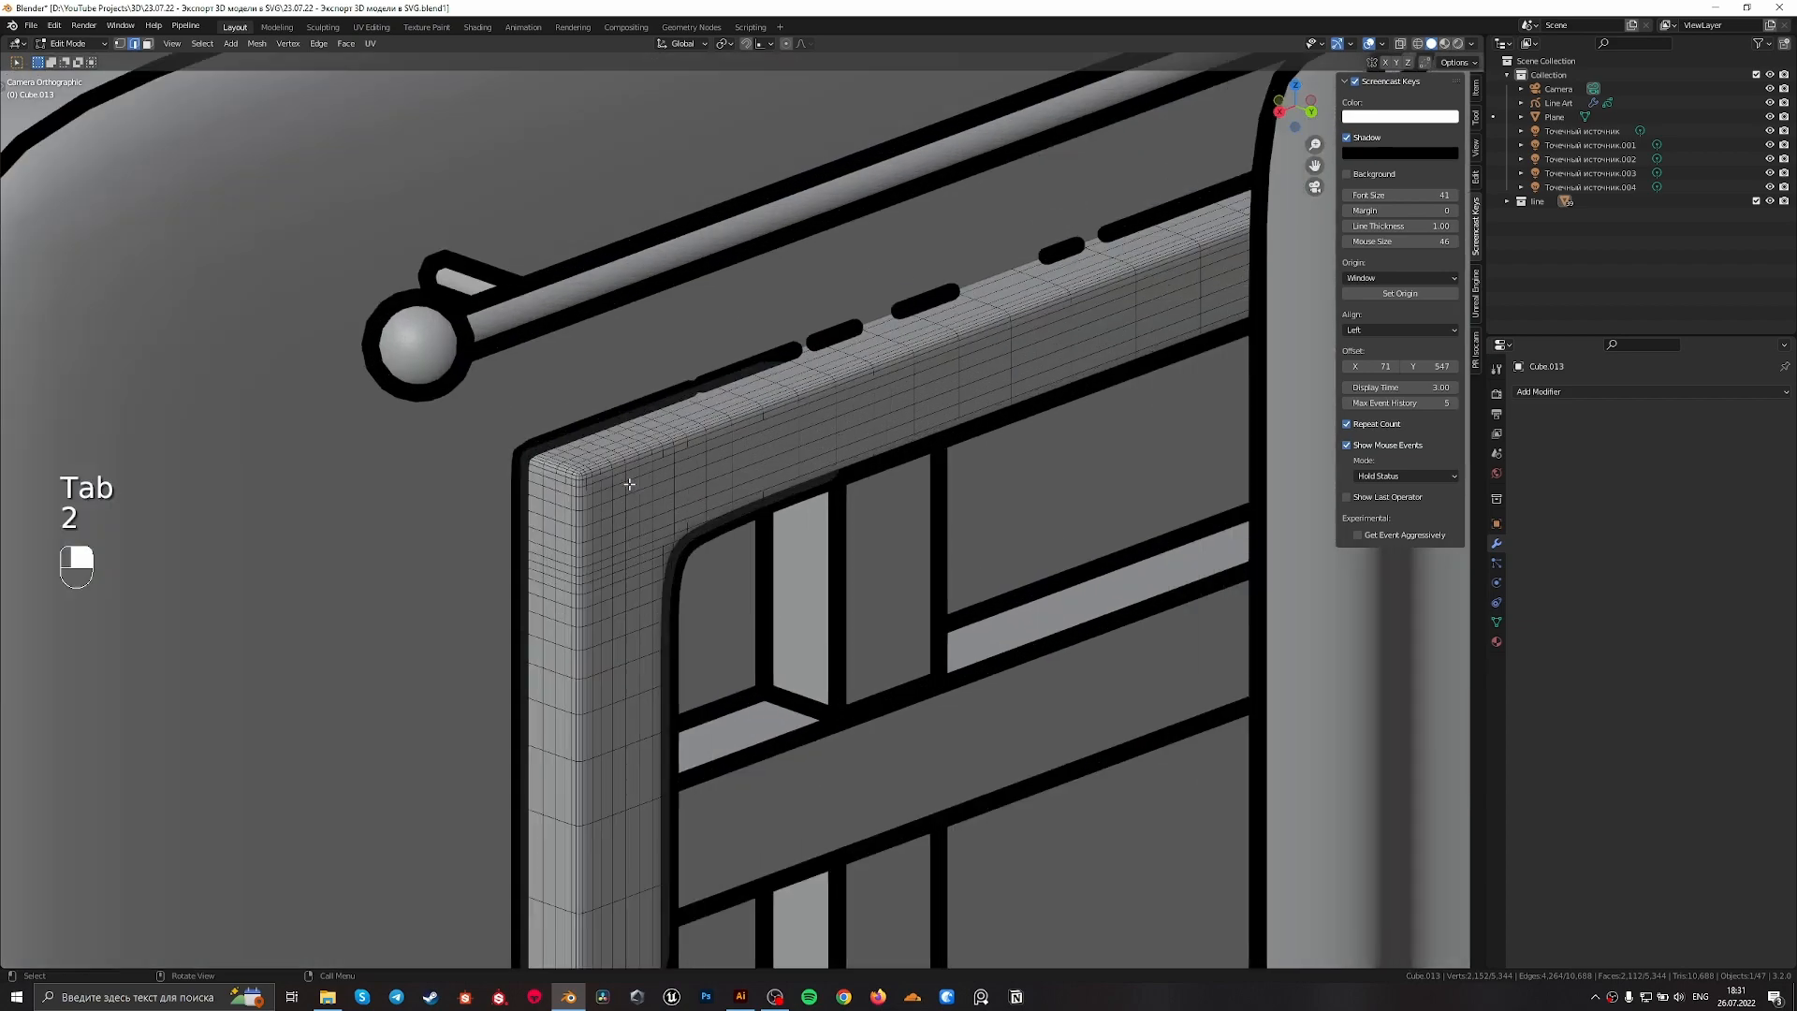
Mark the window frame's outer front edge loop and its upper-left corner edge path as sharp and leave edit mode
scroll(611, 487, up, 2)
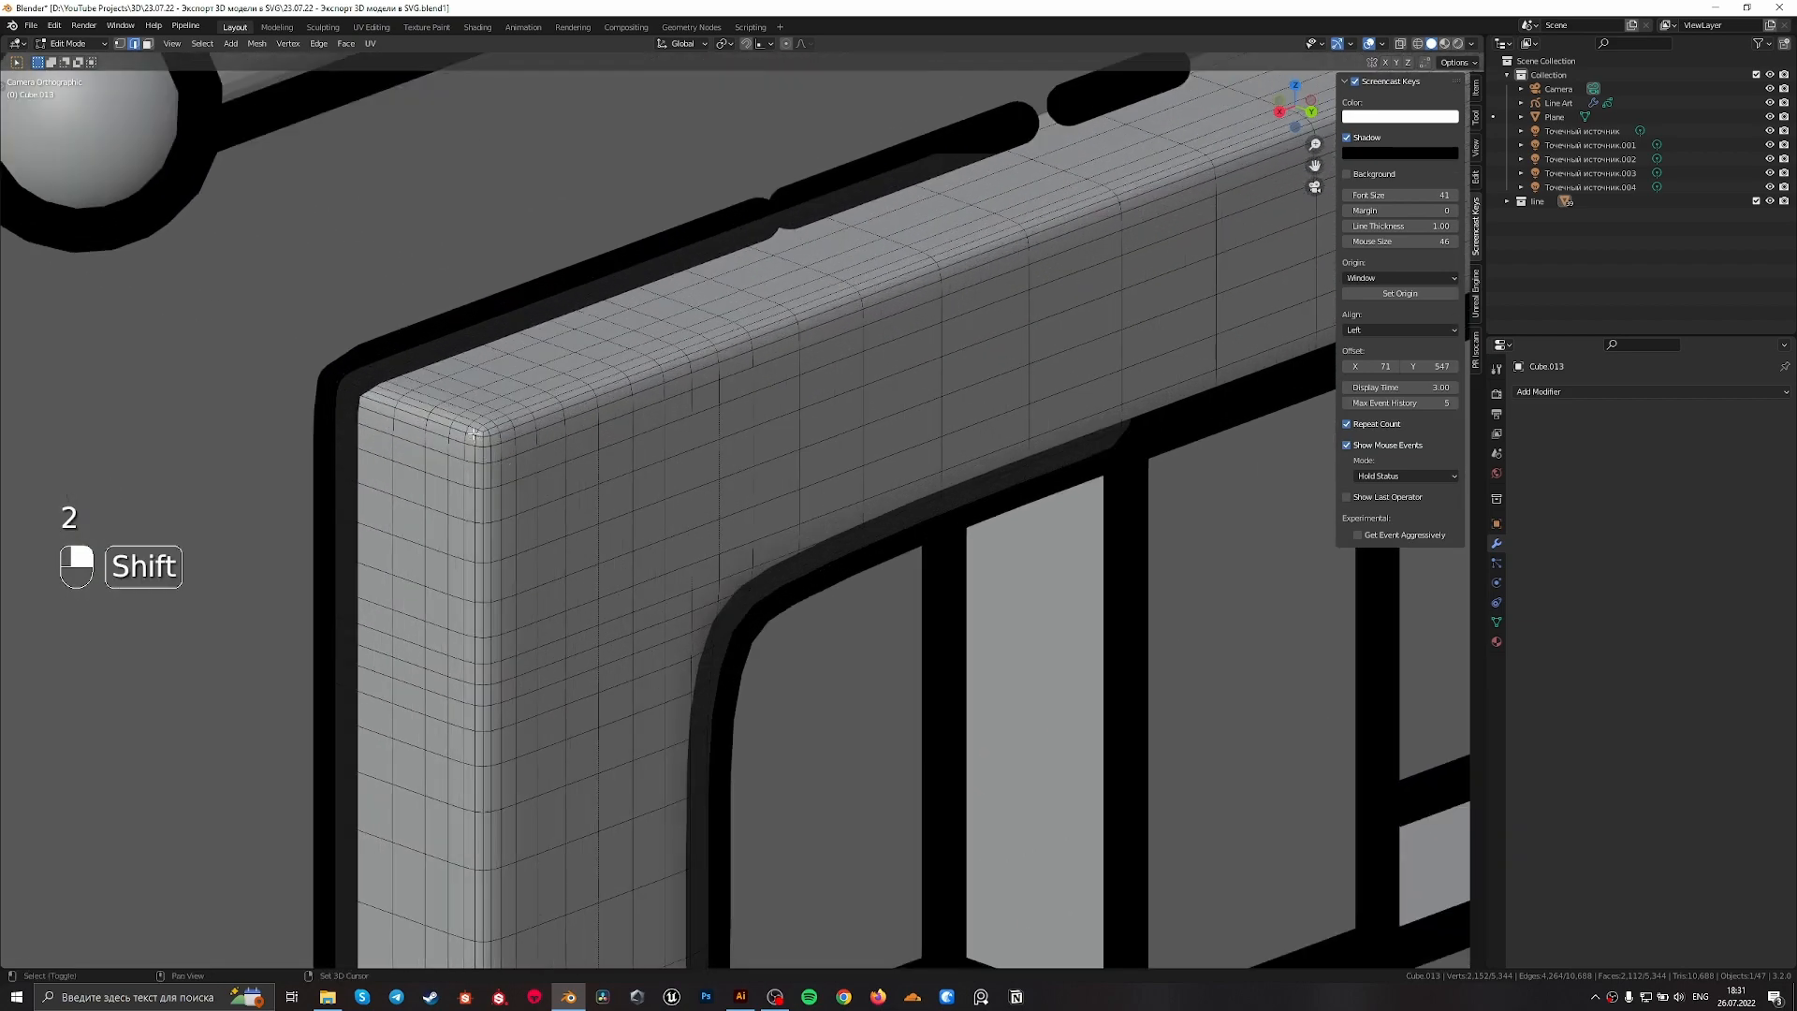
click(478, 427)
alt+shift+click(486, 427)
click(485, 427)
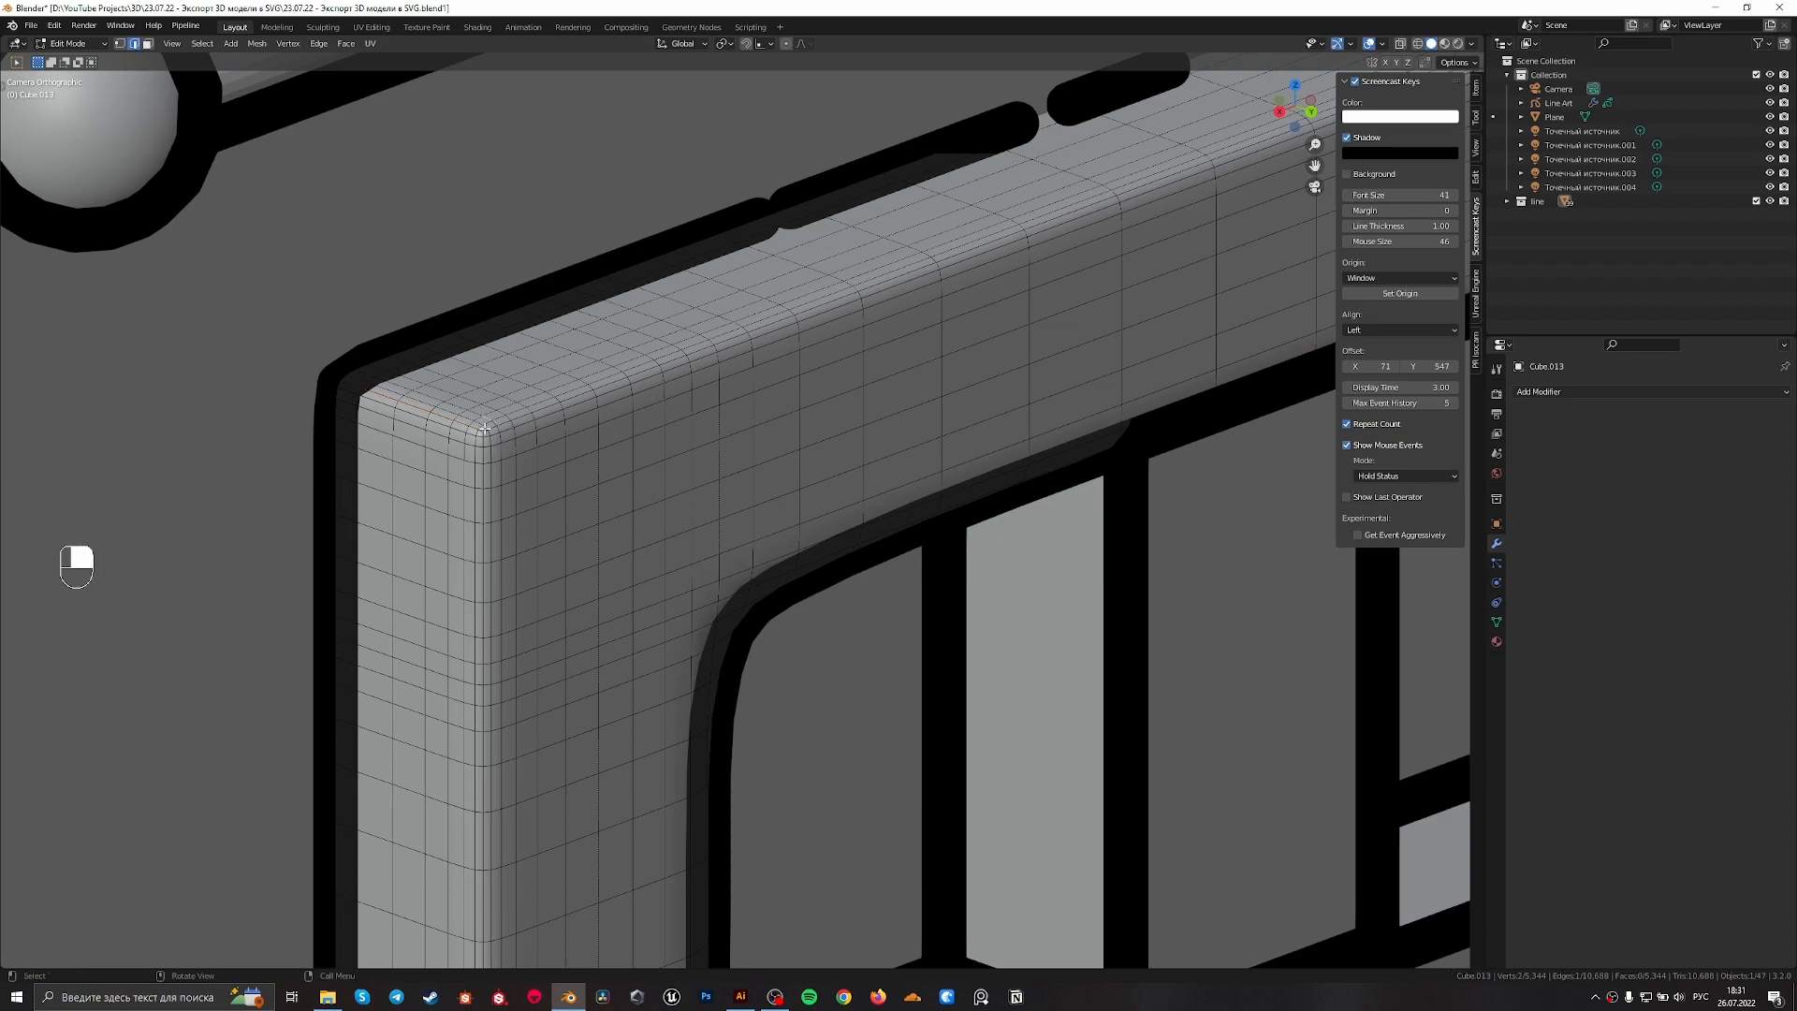
alt+shift+click(486, 424)
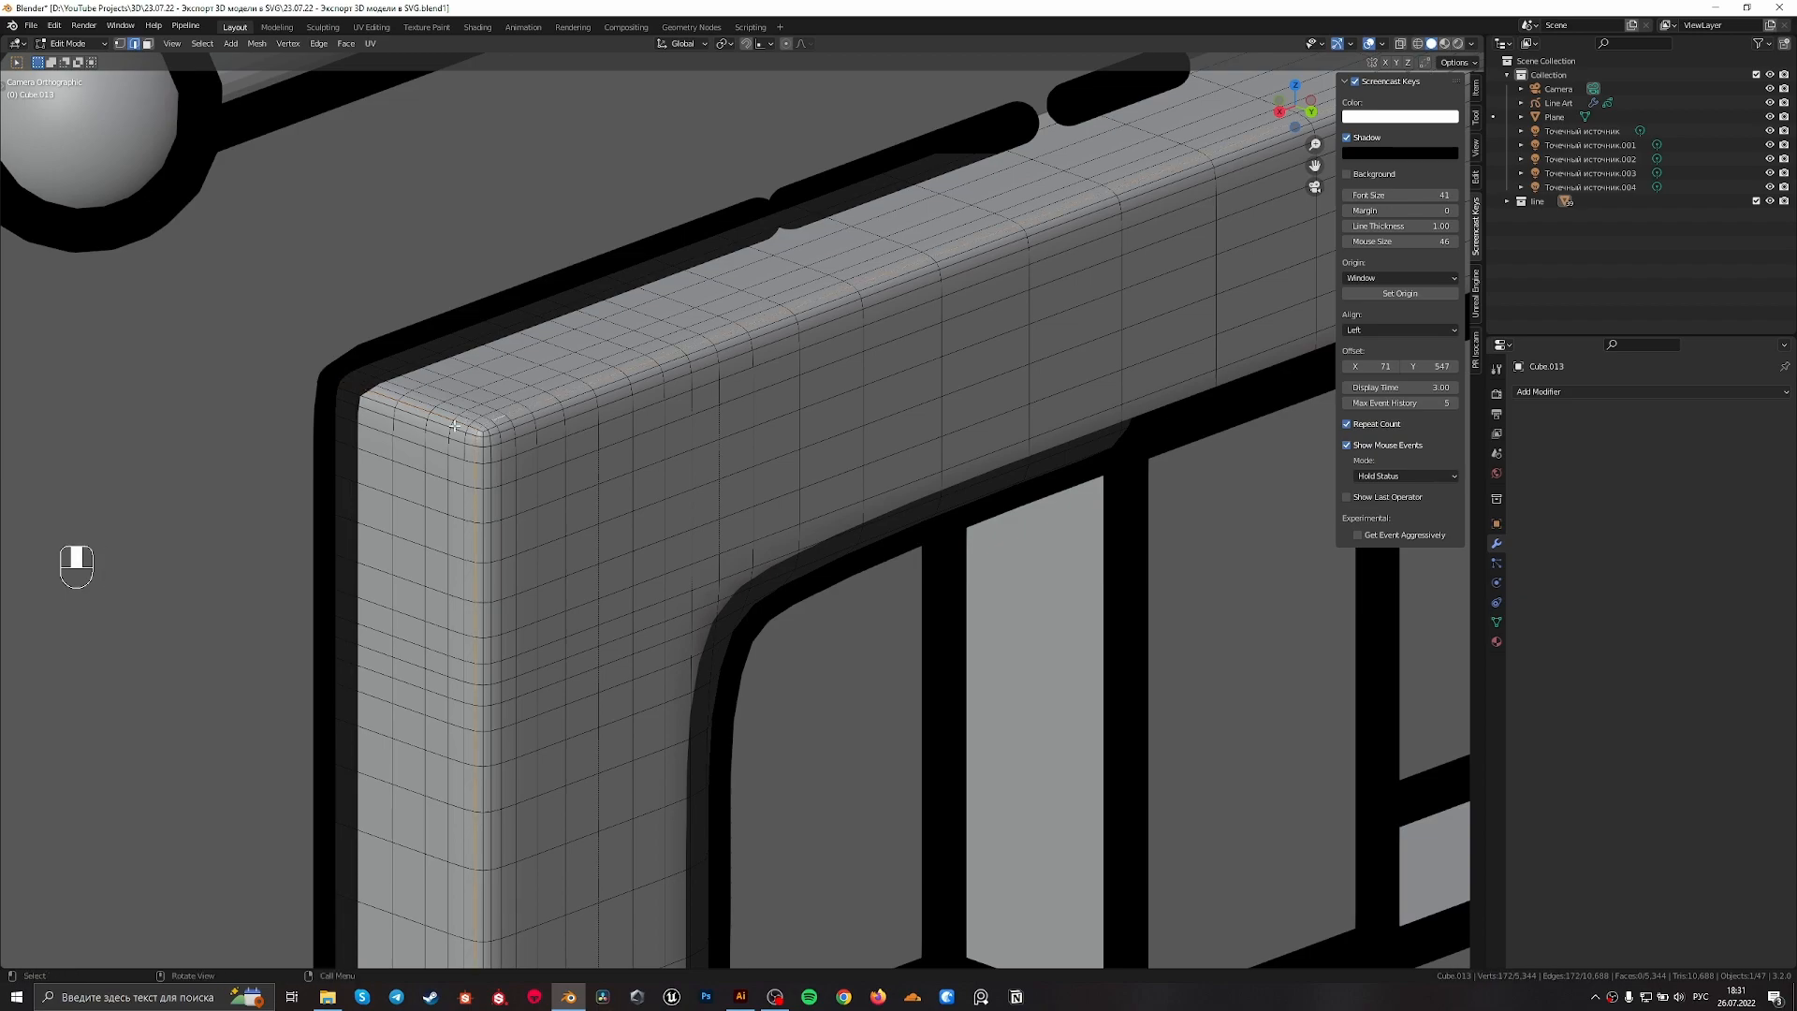
ctrl+click(379, 395)
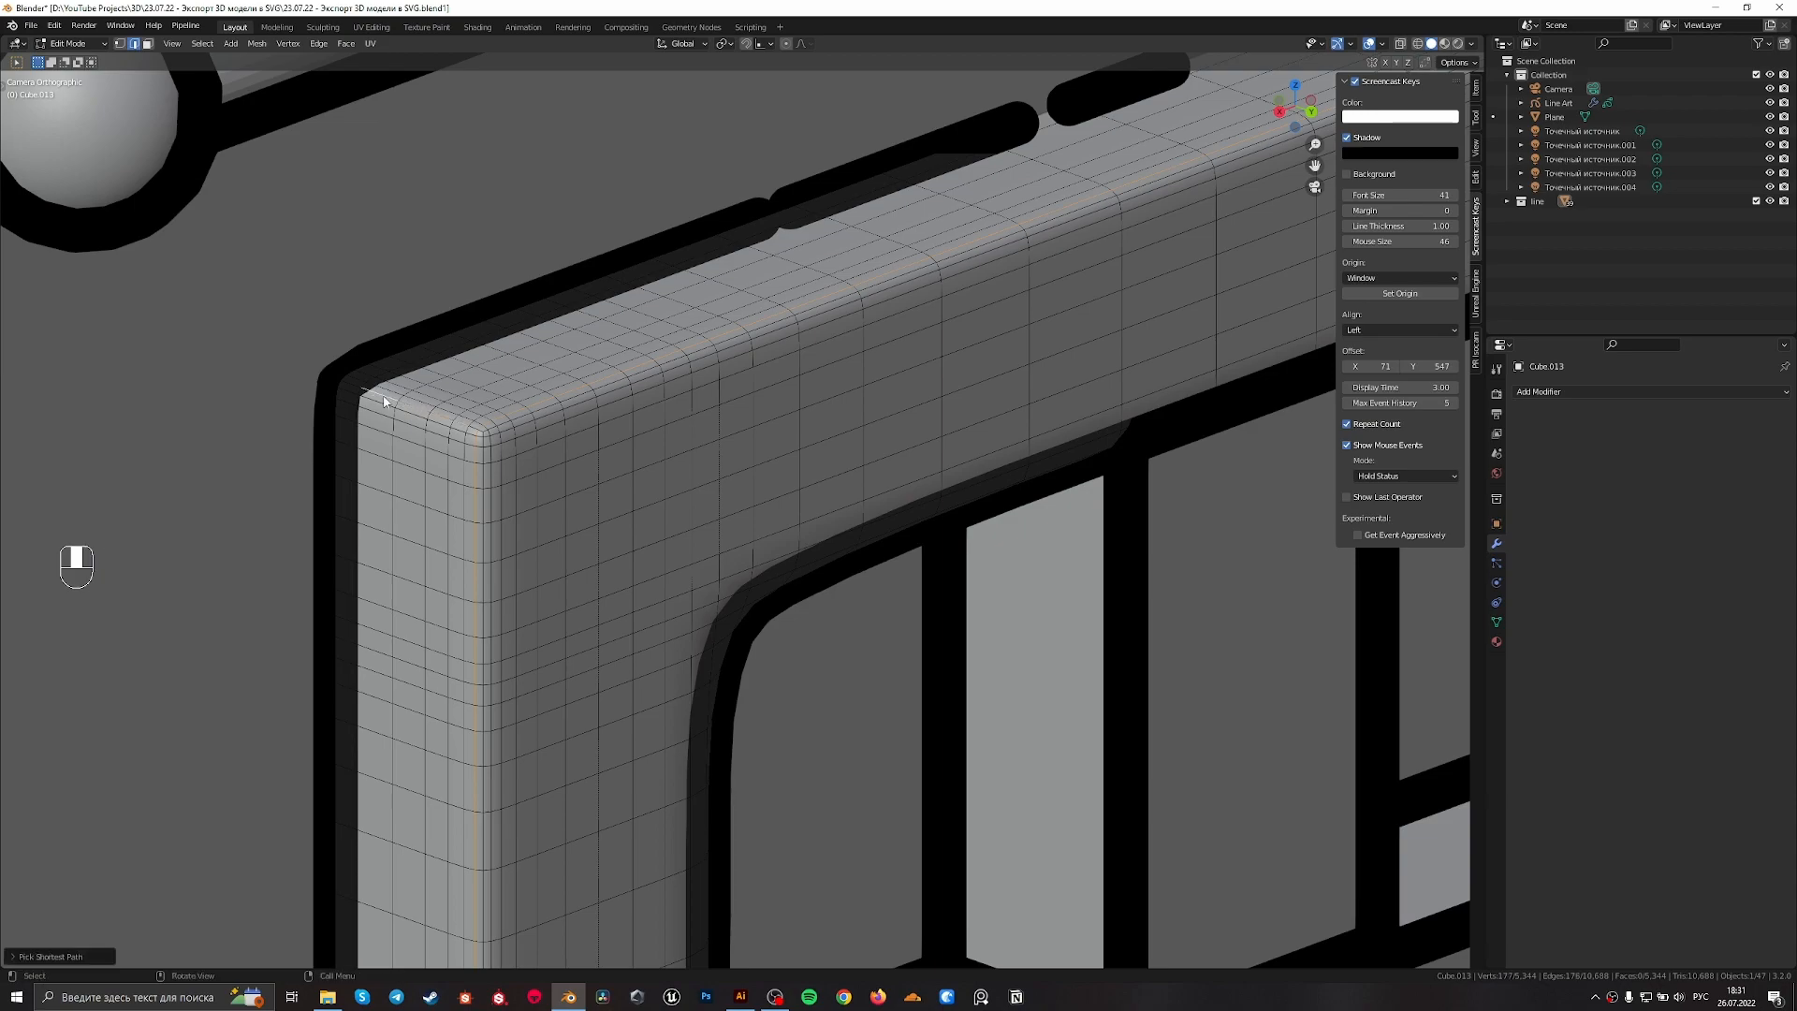
right_click(568, 393)
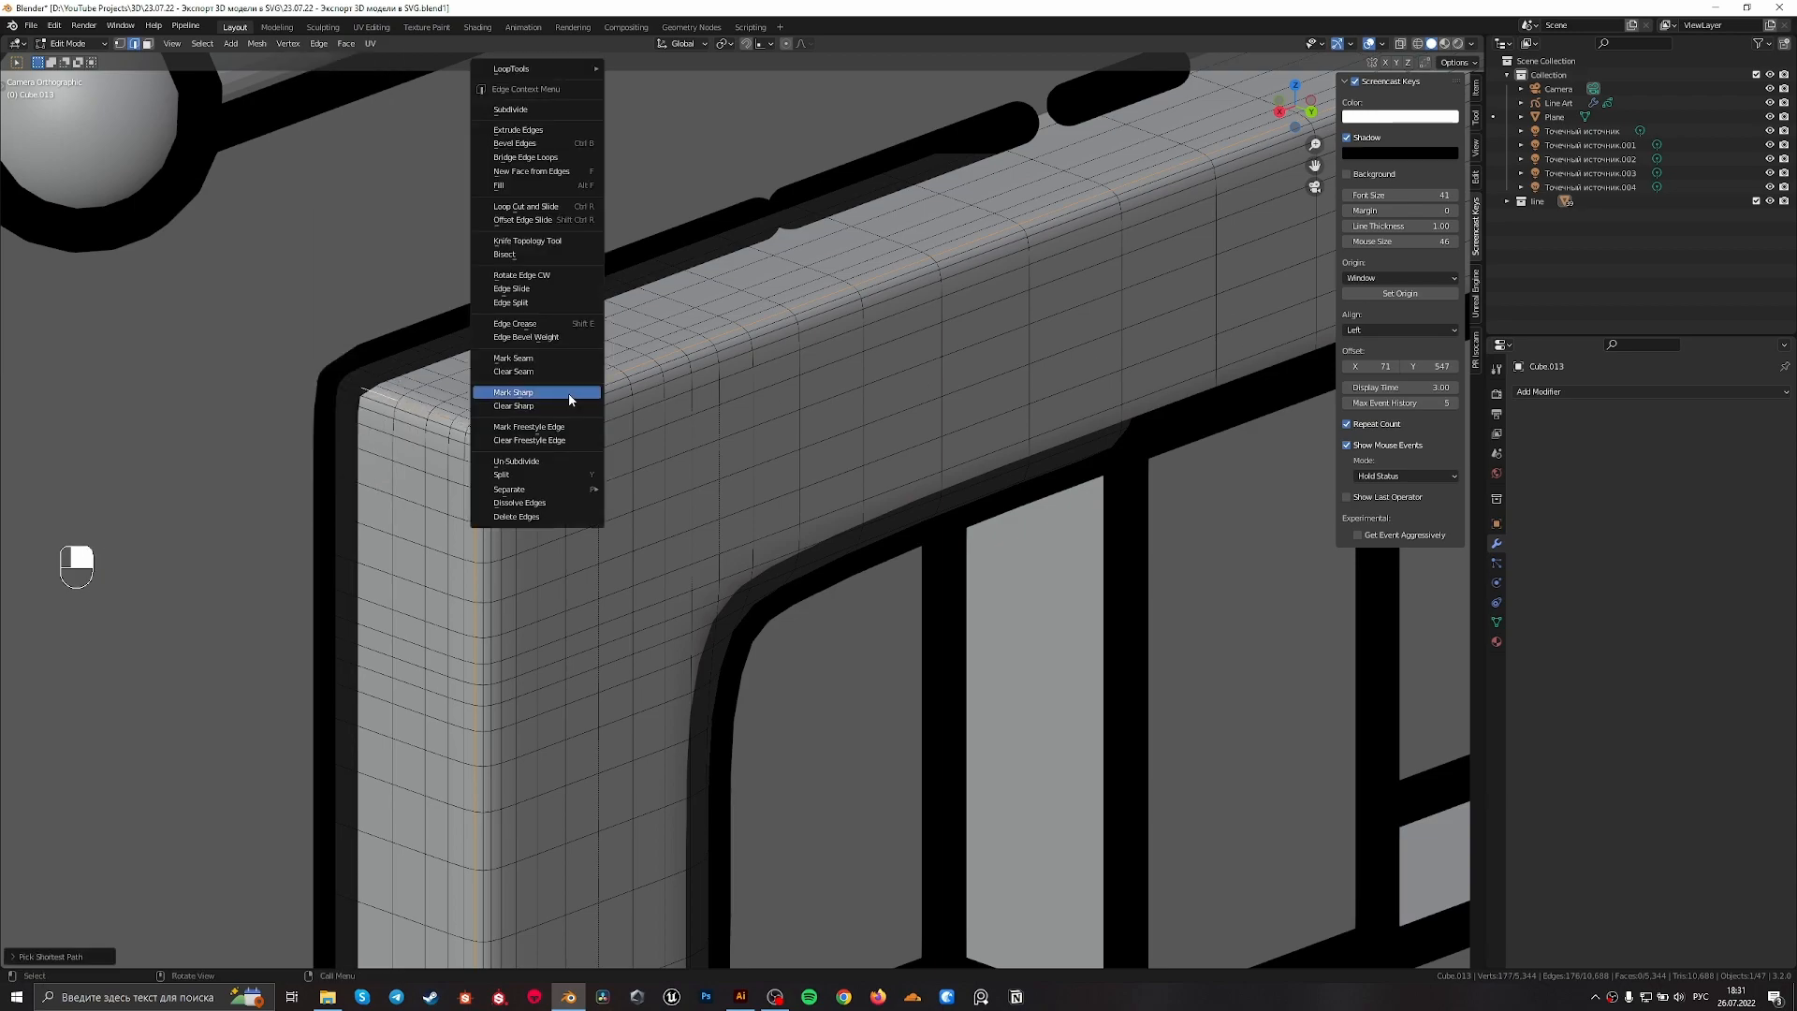
click(569, 400)
scroll(655, 426, down, 10)
key(Tab)
scroll(853, 407, up, 4)
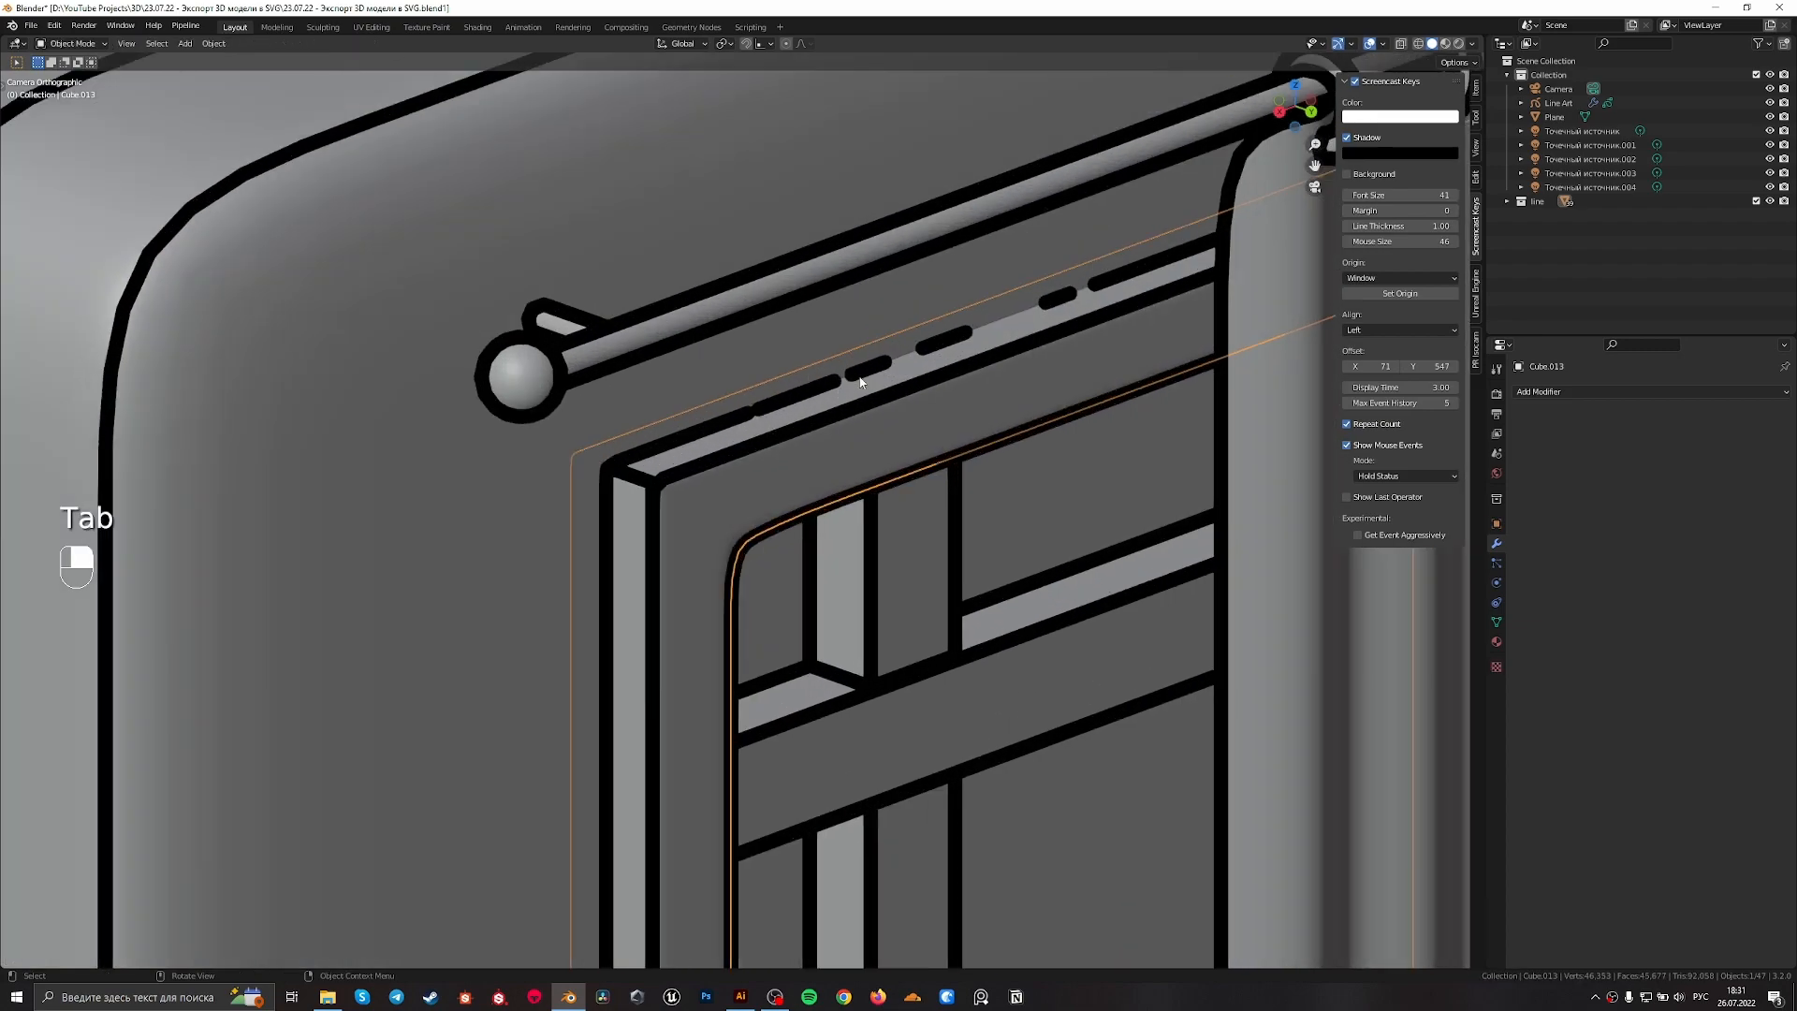
Try to mark an edge along the window frame's top as sharp, undo it and leave edit mode
scroll(805, 468, up, 4)
key(Tab)
scroll(801, 487, up, 2)
key(2)
click(782, 510)
right_click(792, 513)
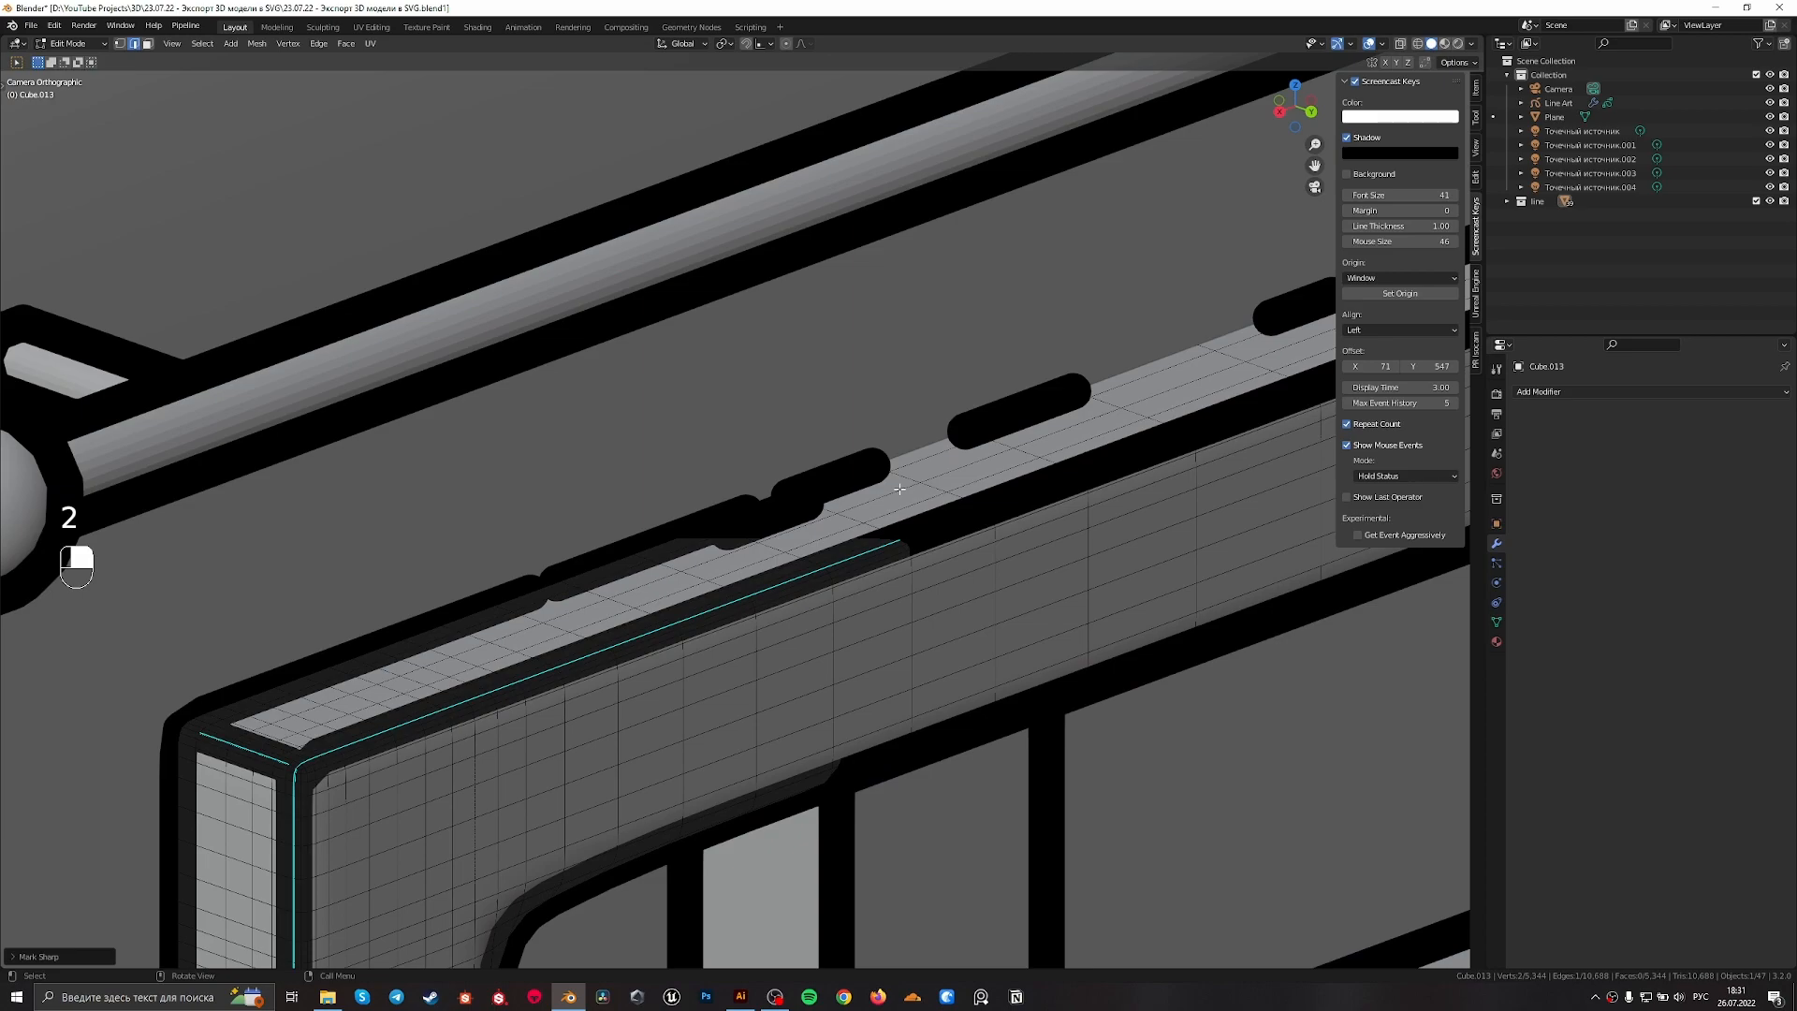
key(ctrl+z)
key(Tab)
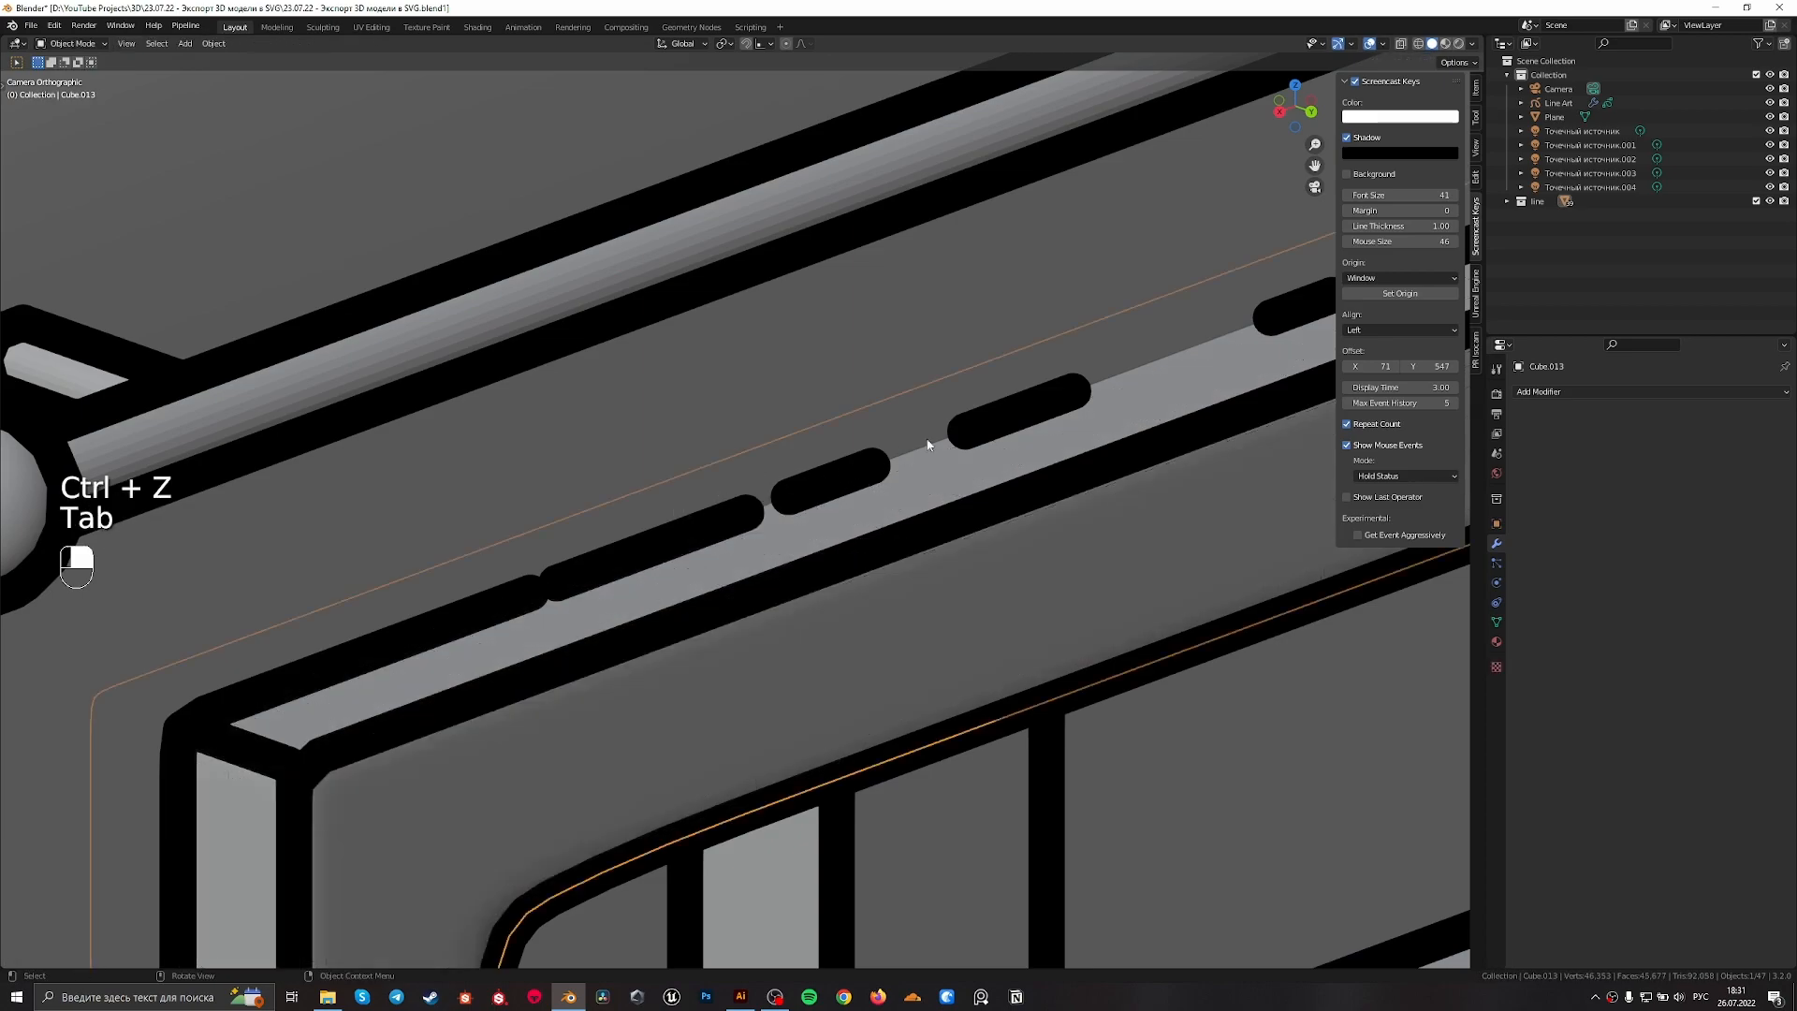
Examine the line art across the whole room, including the walls, window and furniture
scroll(1088, 381, down, 4)
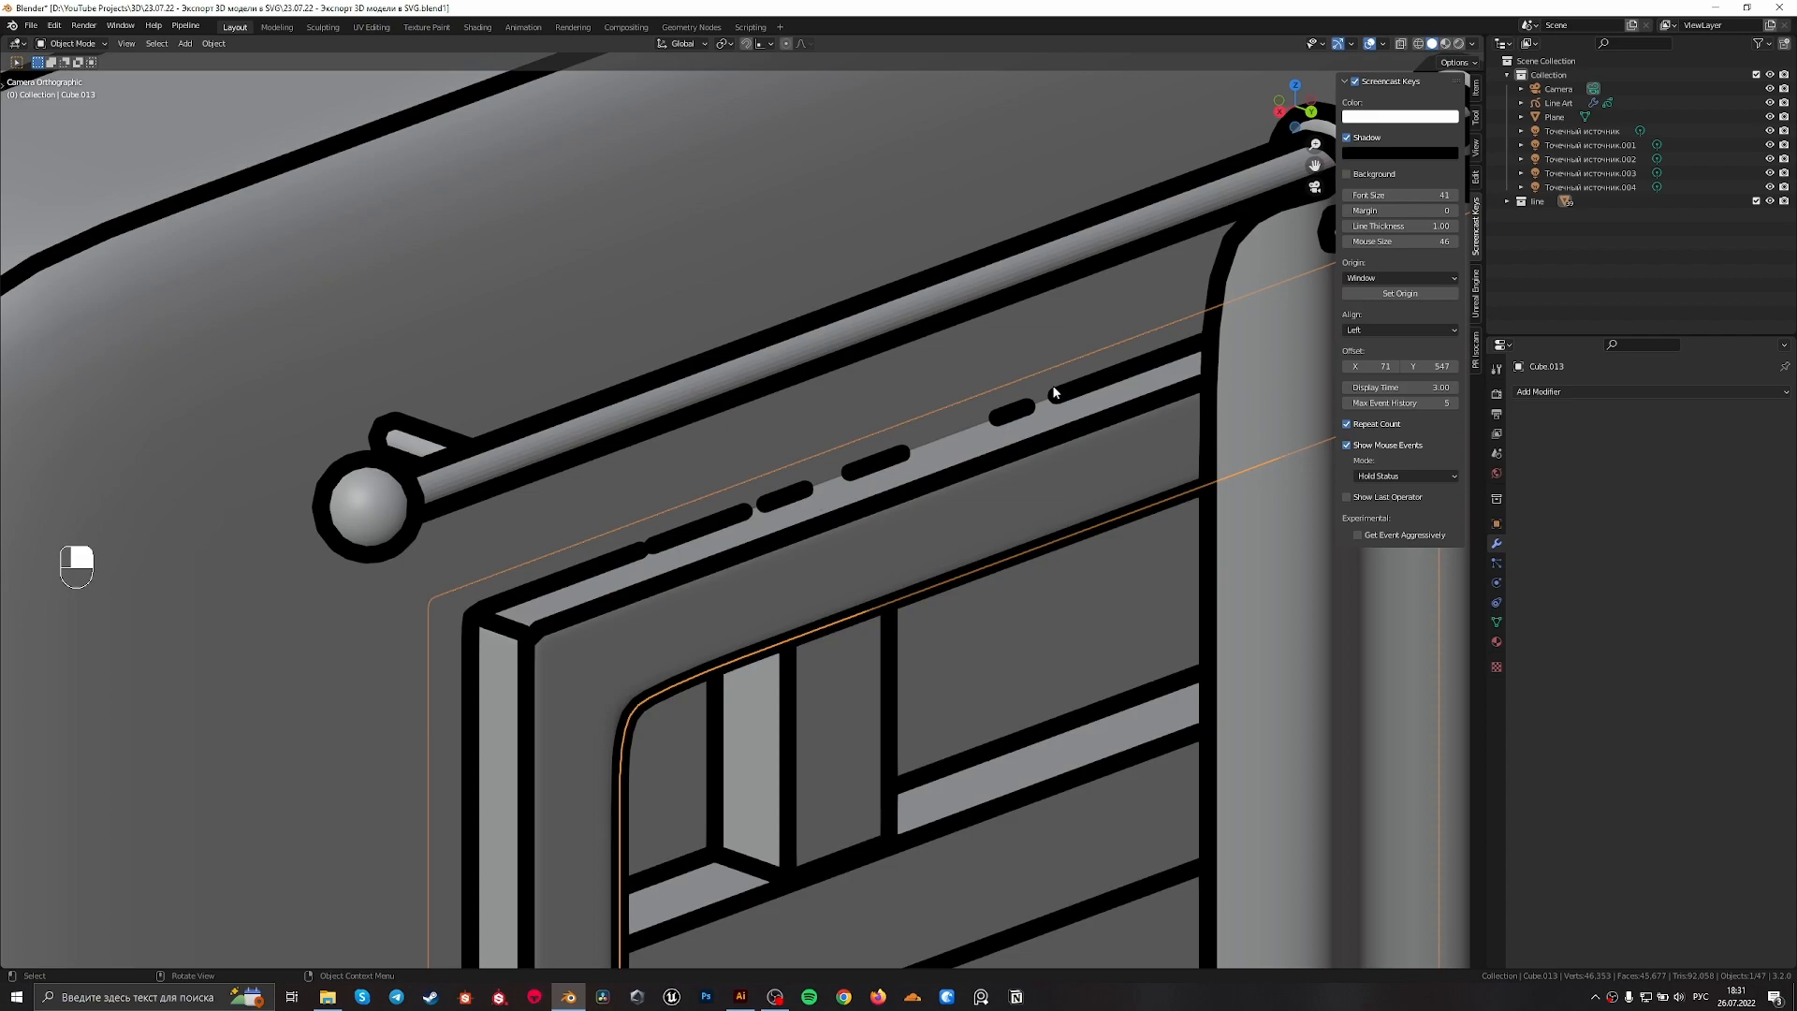
scroll(999, 470, down, 10)
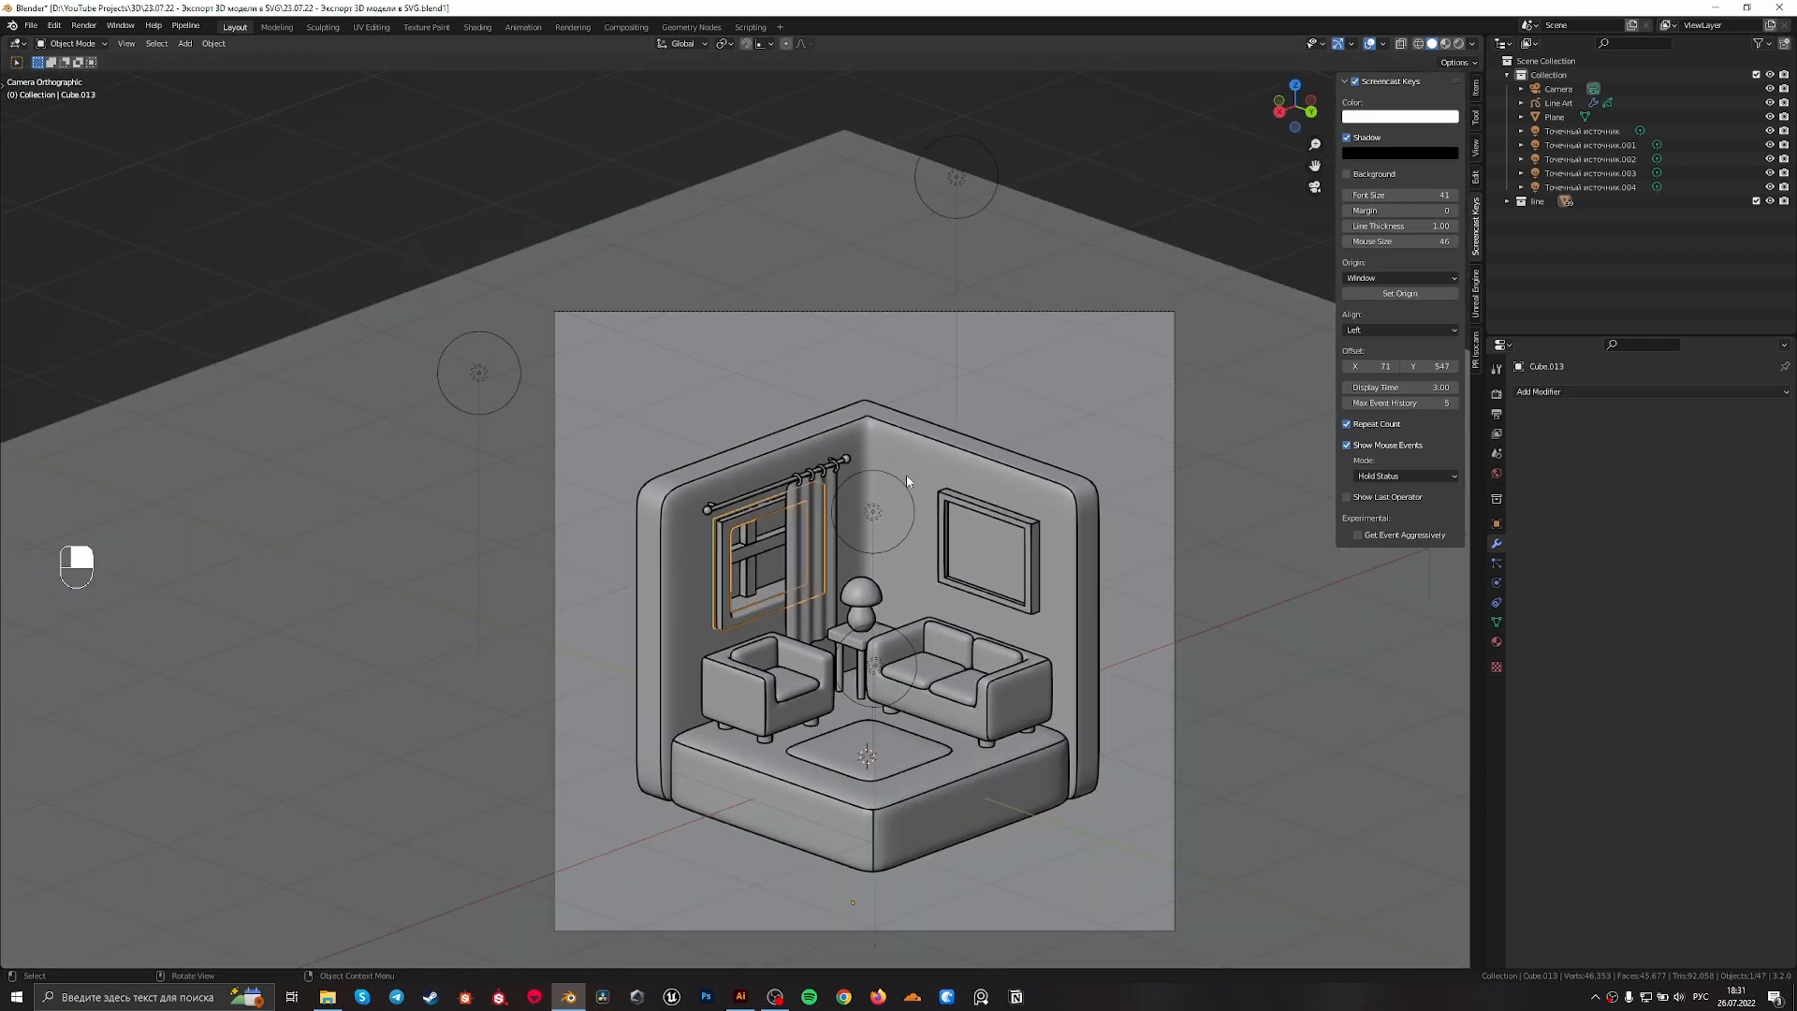
shift+middle_drag(992, 599, 927, 511)
scroll(823, 310, up, 2)
shift+middle_drag(900, 318, 889, 350)
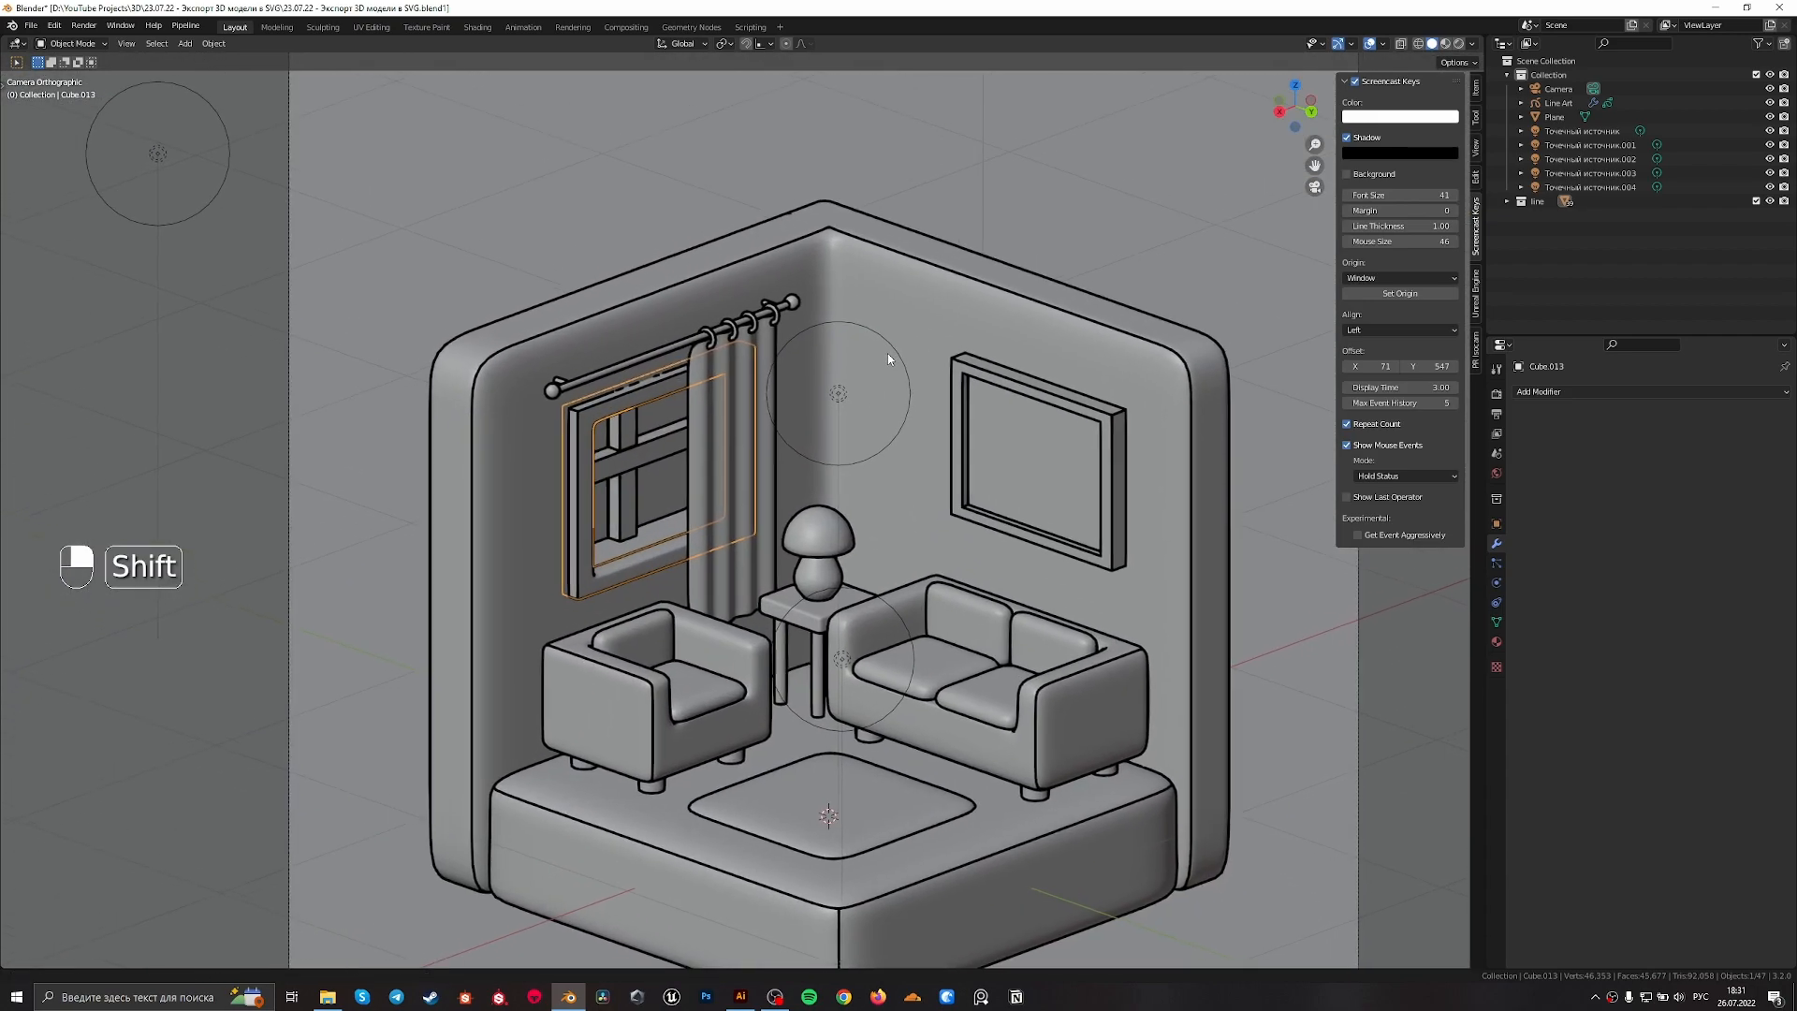
scroll(879, 361, up, 1)
shift+scroll(870, 403, up, 2)
click(846, 301)
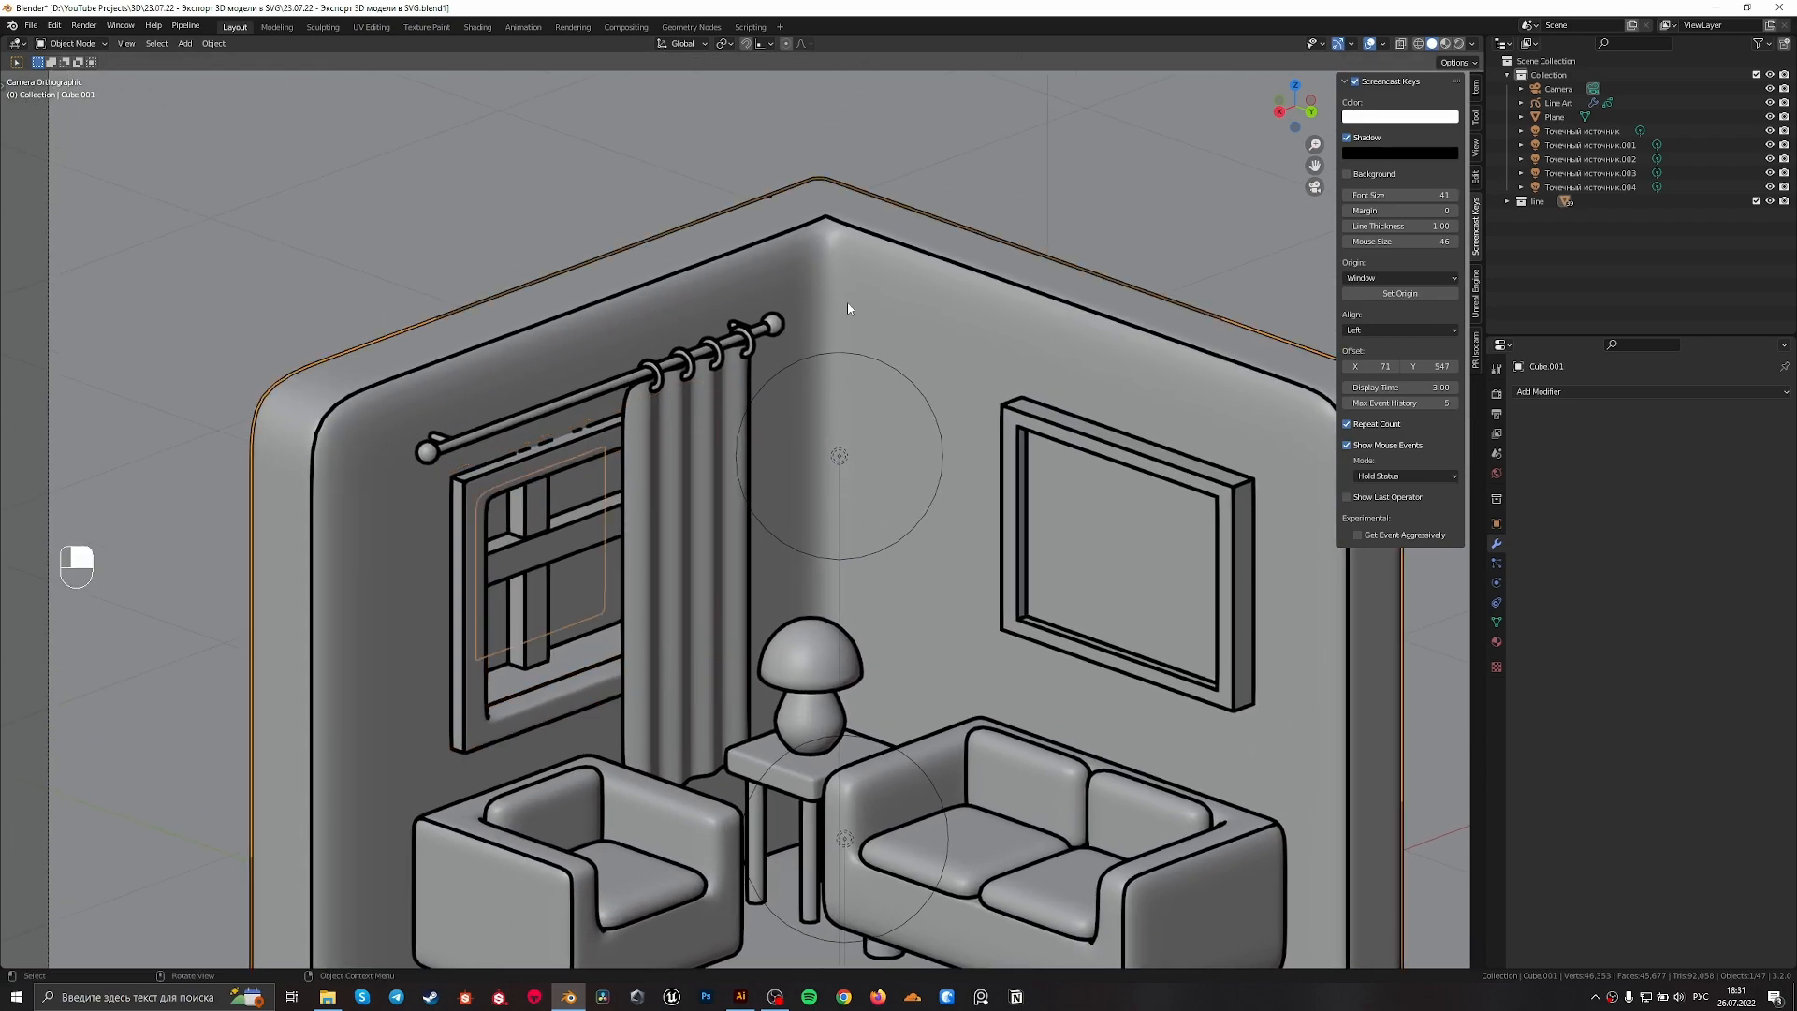
shift+scroll(883, 425, down, 3)
scroll(814, 598, up, 2)
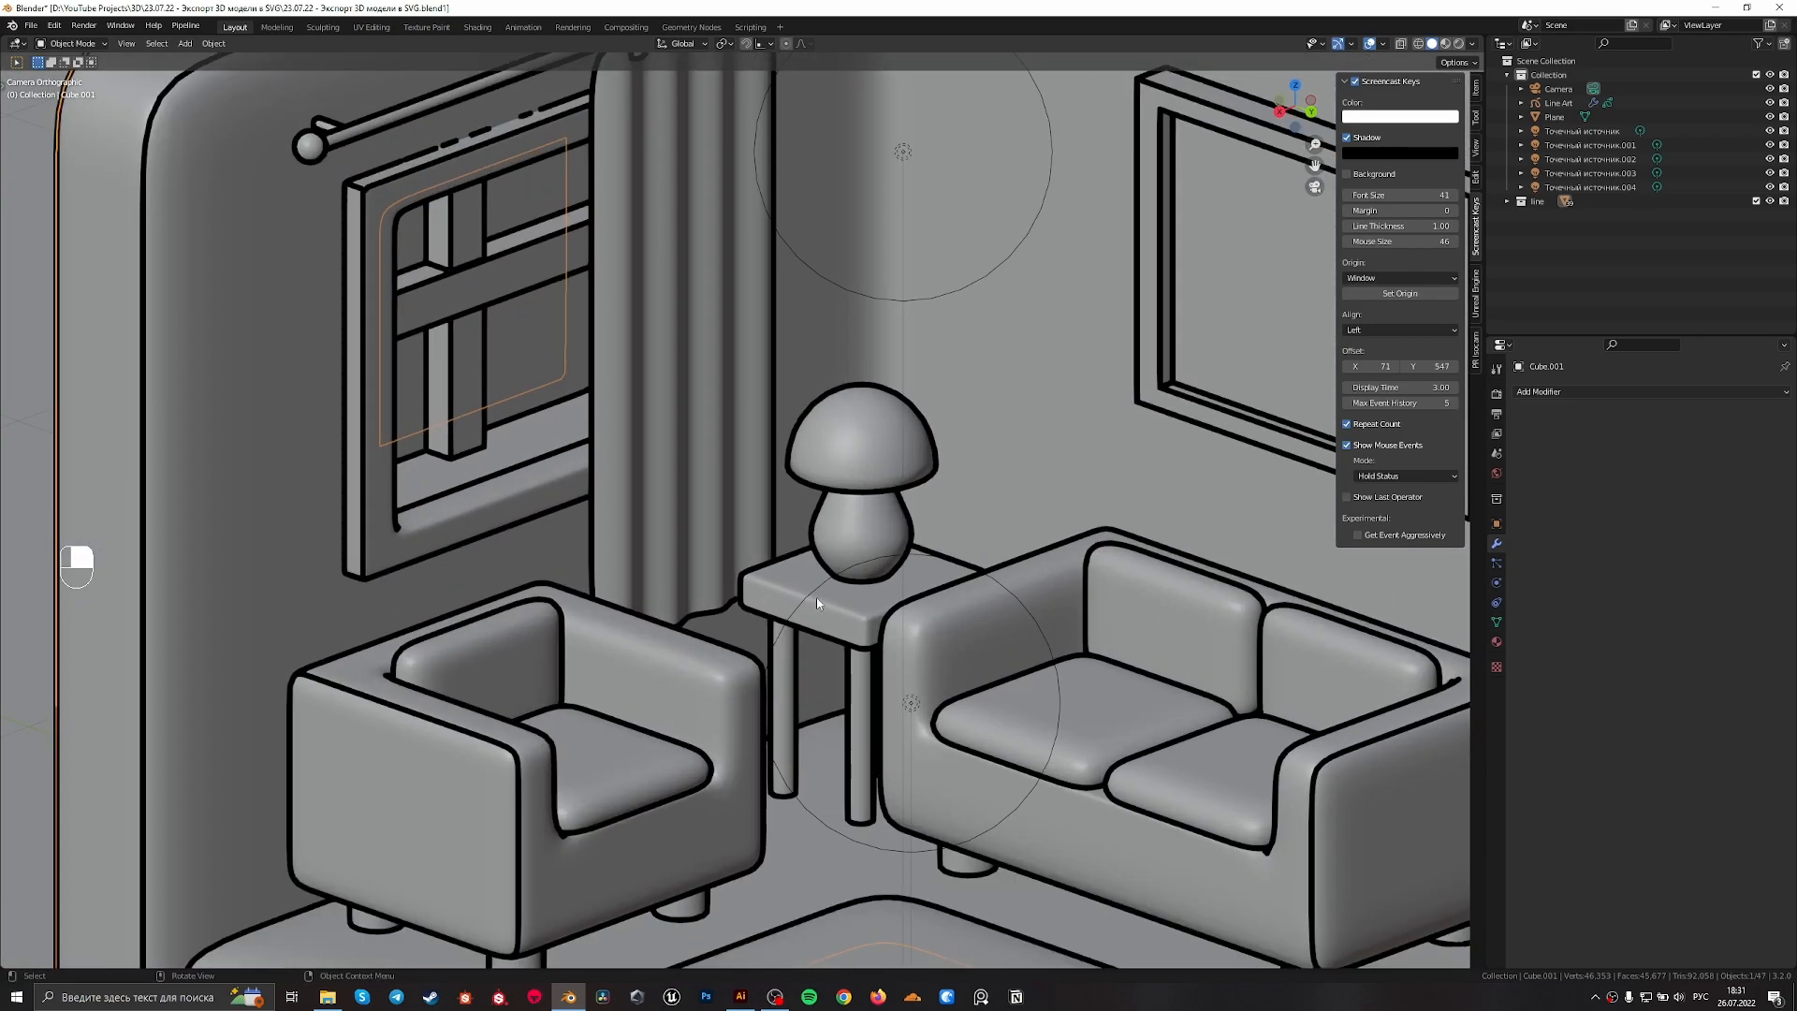
Apply the Subdivision modifier on the side table's top
shift+click(861, 637)
scroll(861, 636, up, 2)
click(1748, 415)
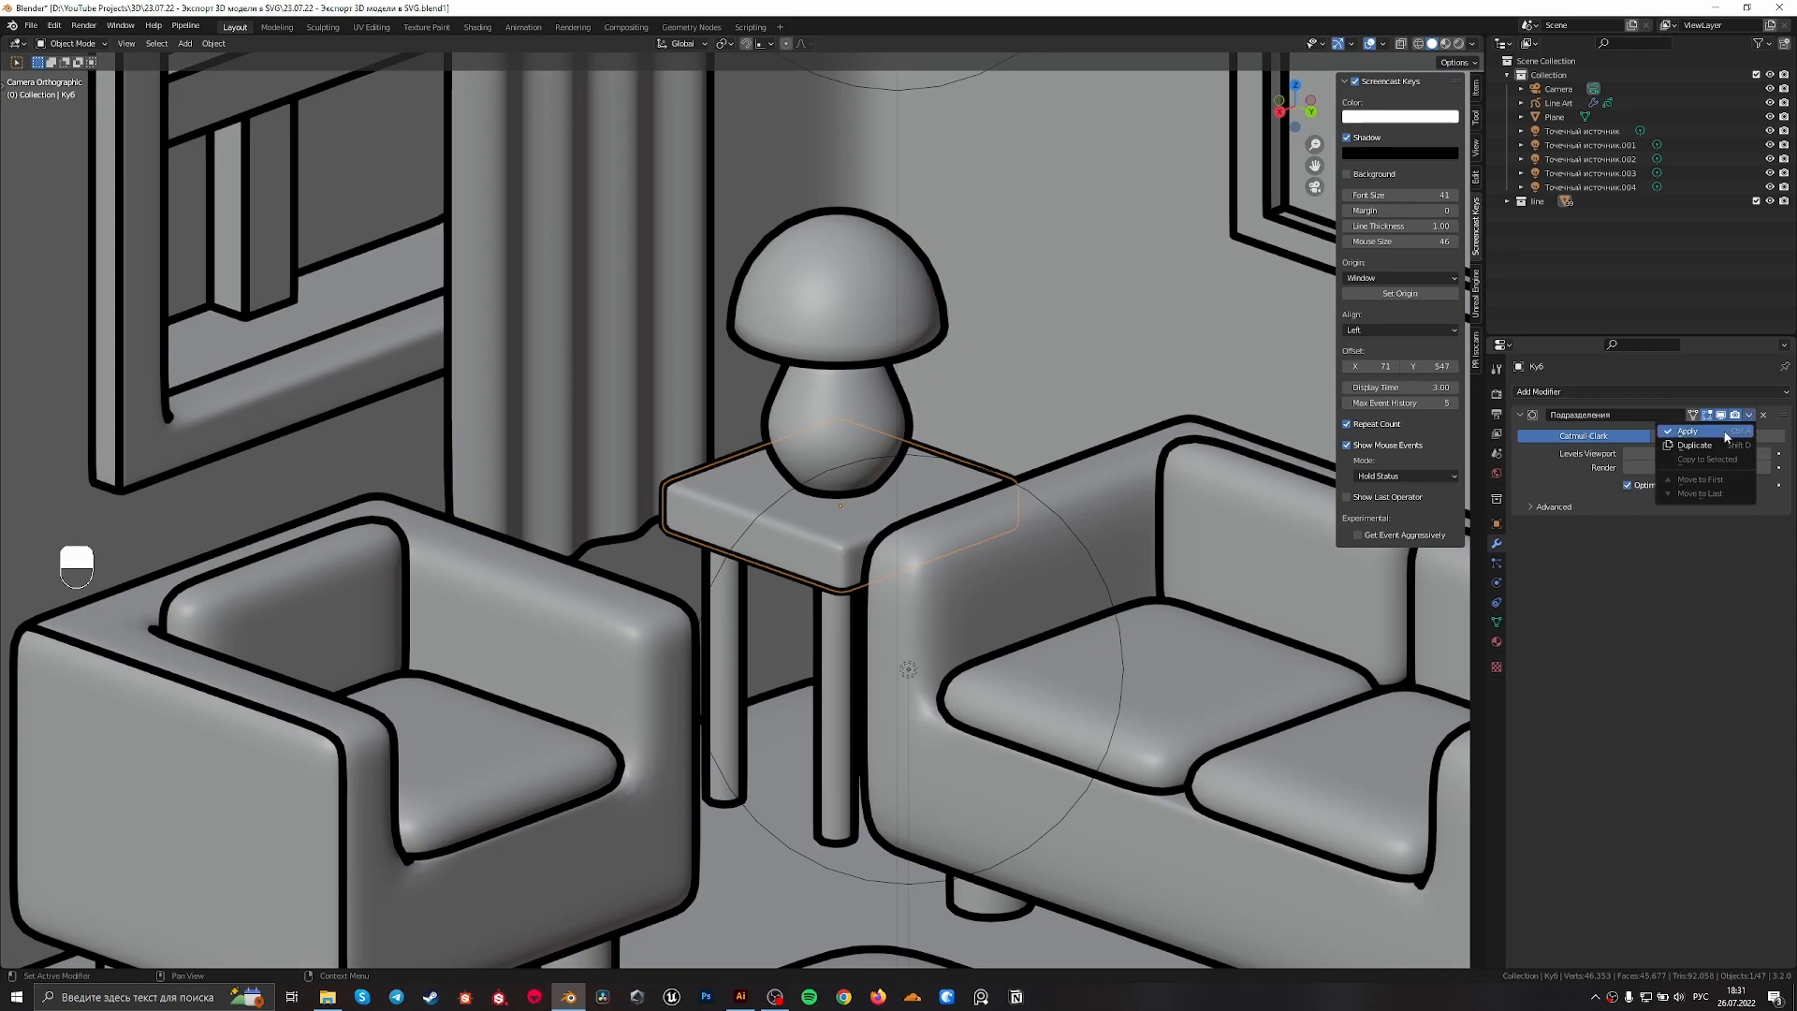
click(1703, 433)
Mark the upper edge loop around the side table's top as sharp and leave edit mode
scroll(898, 602, up, 5)
key(Tab)
key(2)
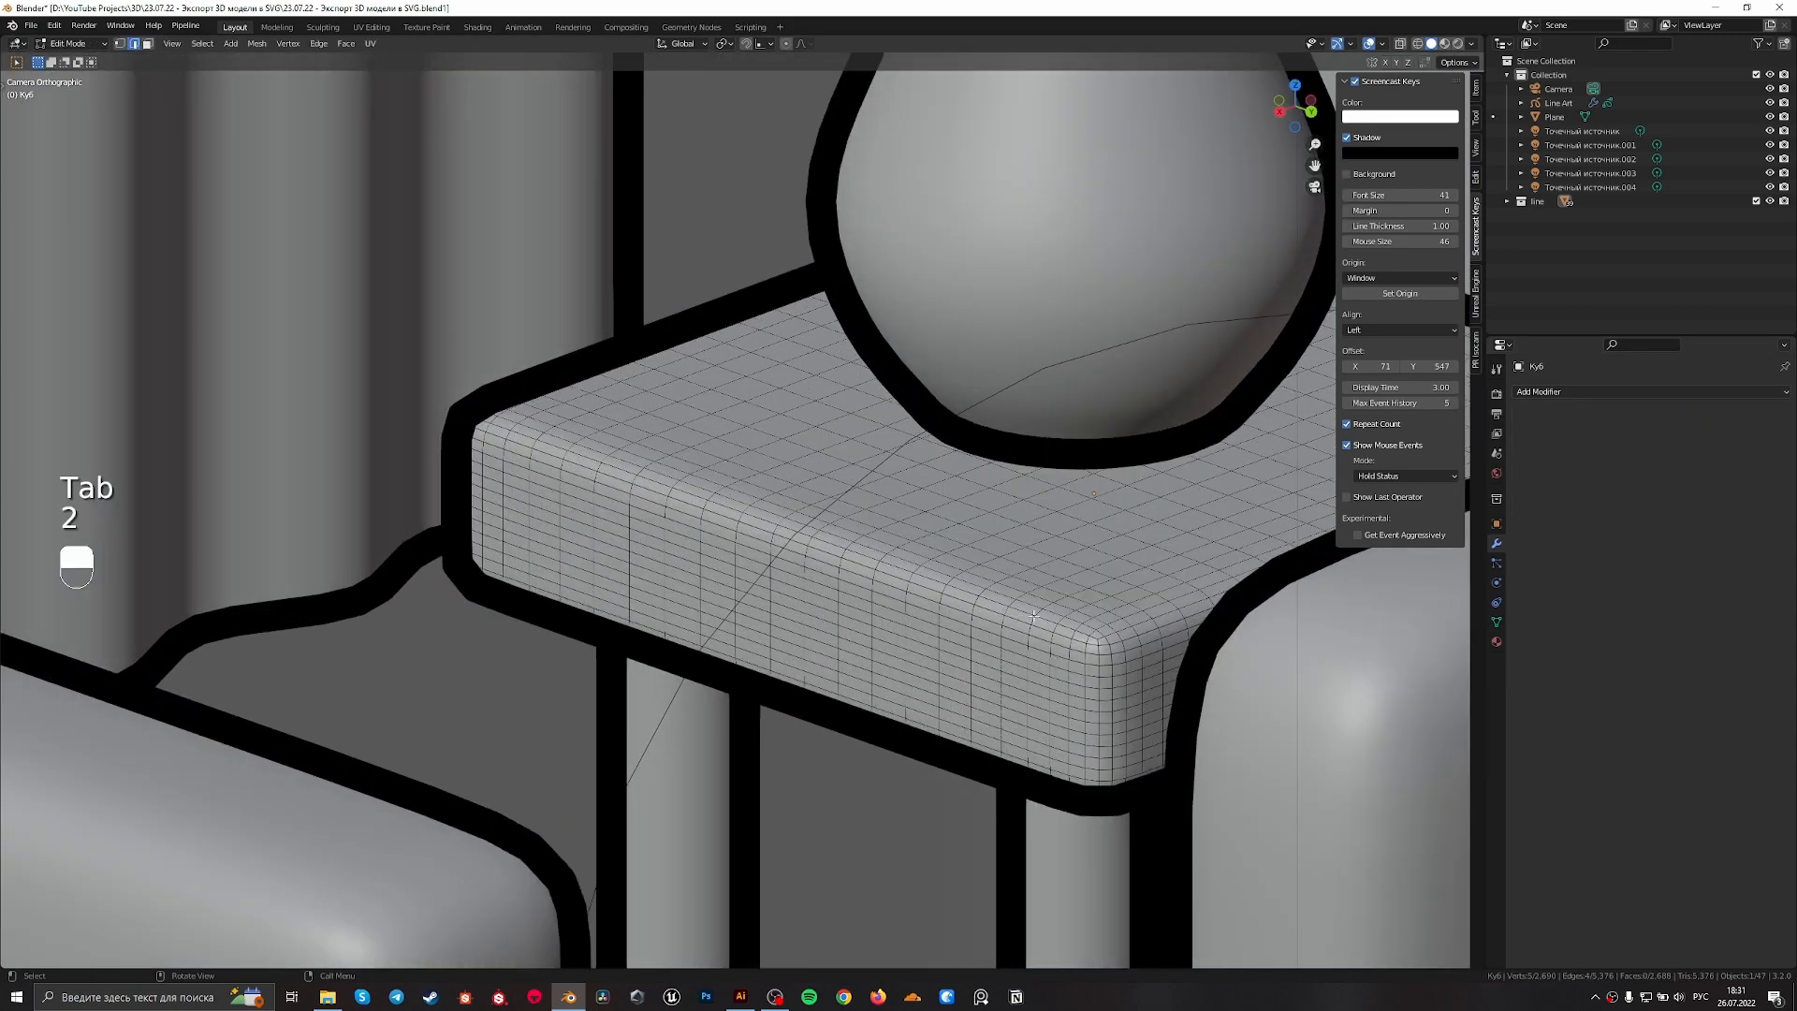
alt+shift+click(1068, 636)
right_click(1064, 640)
click(1064, 635)
scroll(936, 608, down, 8)
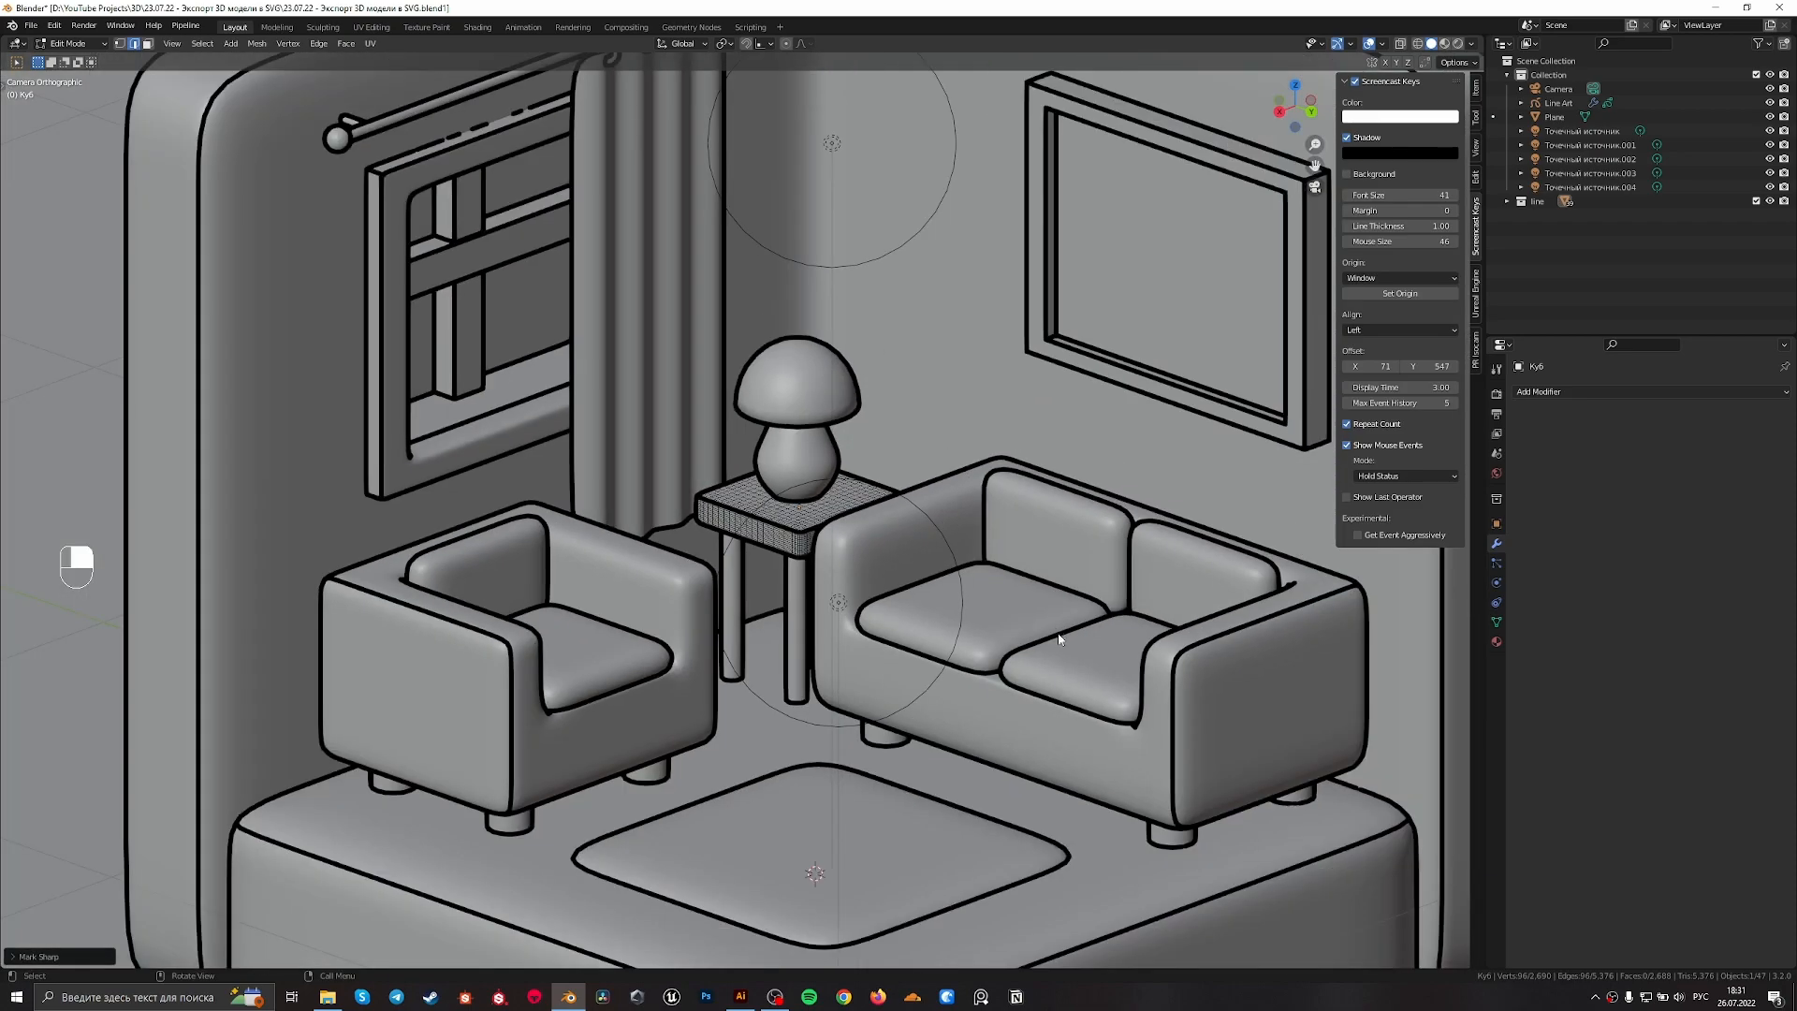
key(Tab)
Mark the vertical edge at the tabletop's front corner as sharp and leave edit mode
scroll(829, 569, up, 5)
scroll(914, 622, up, 4)
key(Tab)
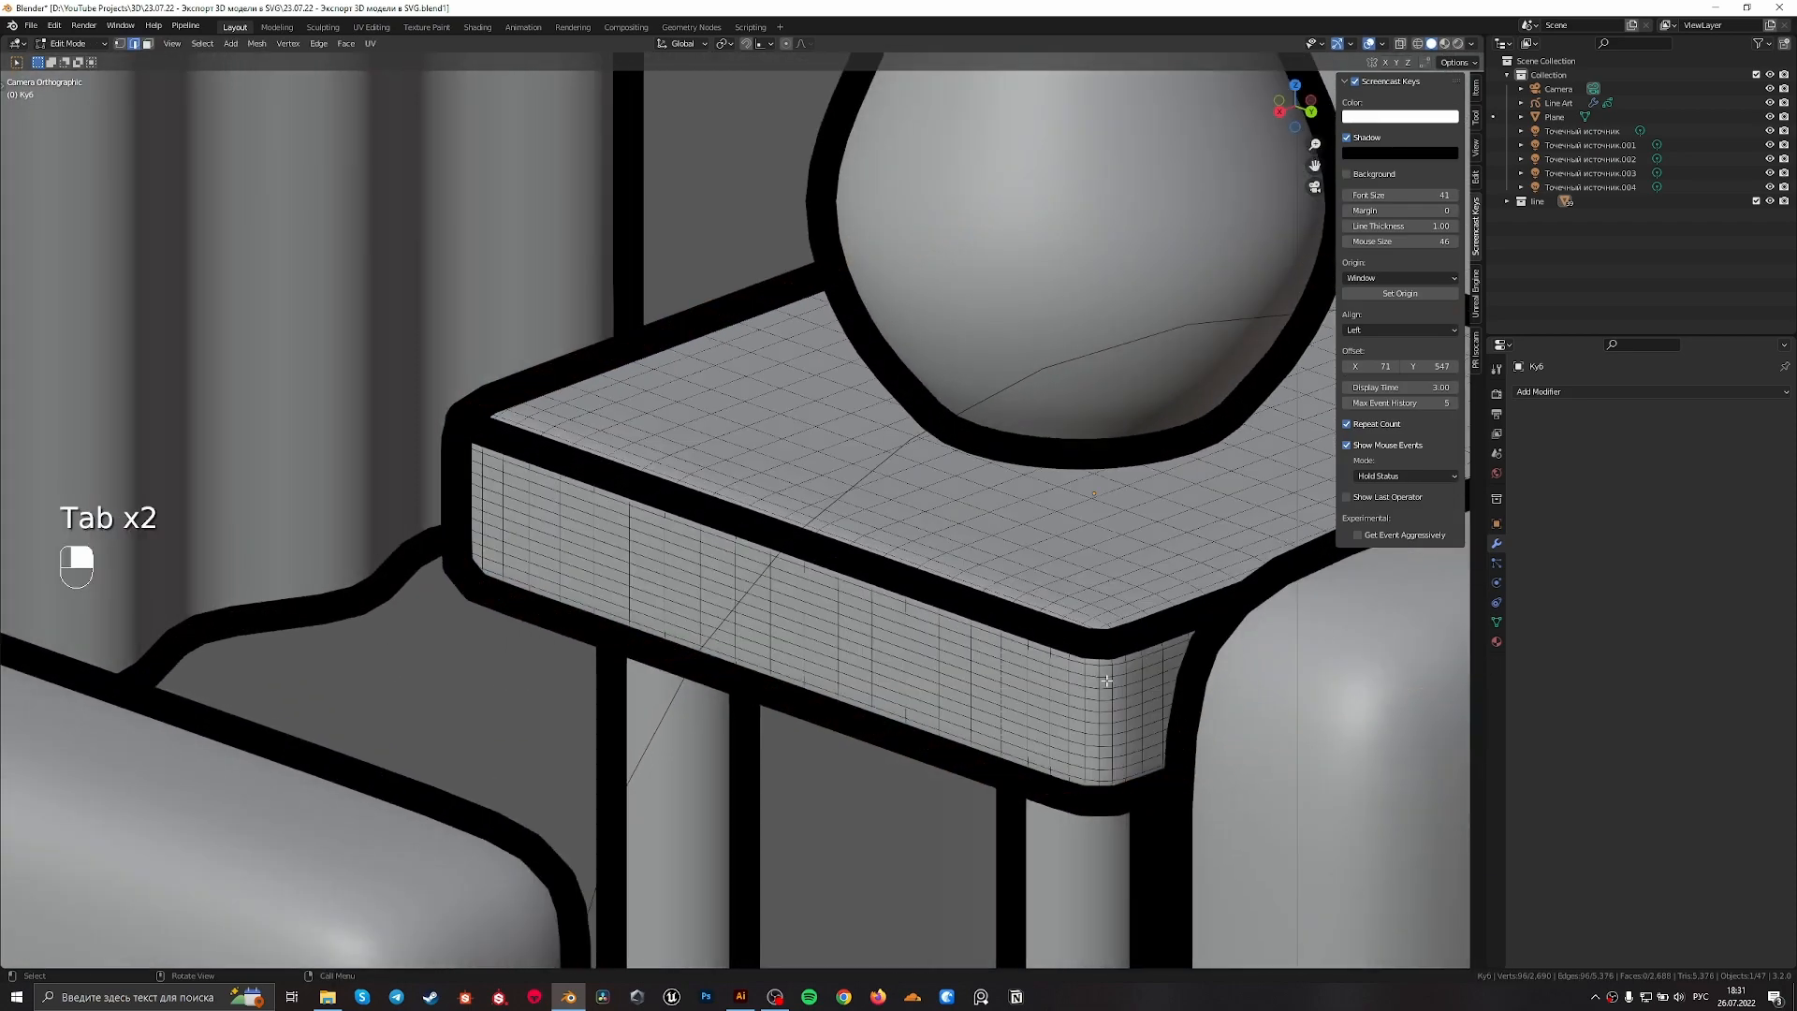
alt+shift+click(1100, 682)
right_click(1099, 685)
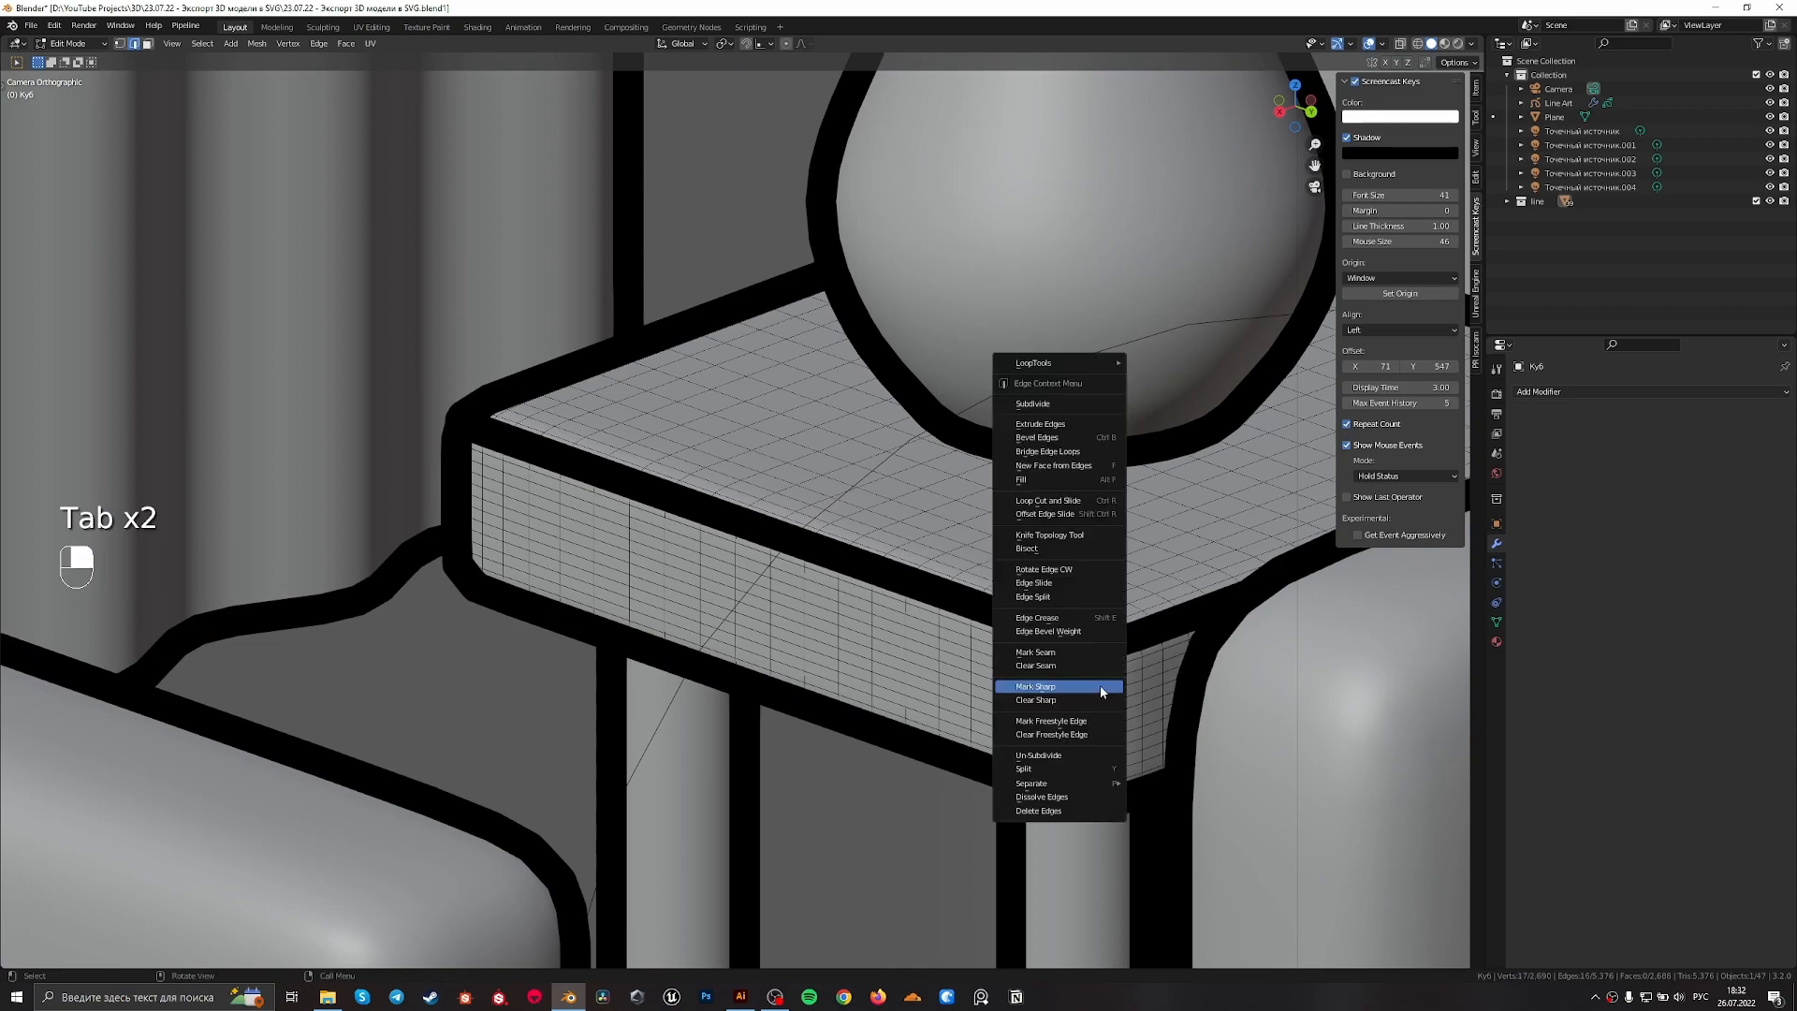
click(1098, 685)
scroll(1095, 661, down, 9)
key(Tab)
Mark the room walls' vertical inner corner edge as sharp and leave edit mode
shift+middle_drag(1002, 375, 998, 814)
click(848, 250)
key(Tab)
shift+middle_drag(848, 250, 814, 297)
key(Tab)
key(Tab)
scroll(812, 294, up, 1)
alt+shift+click(816, 277)
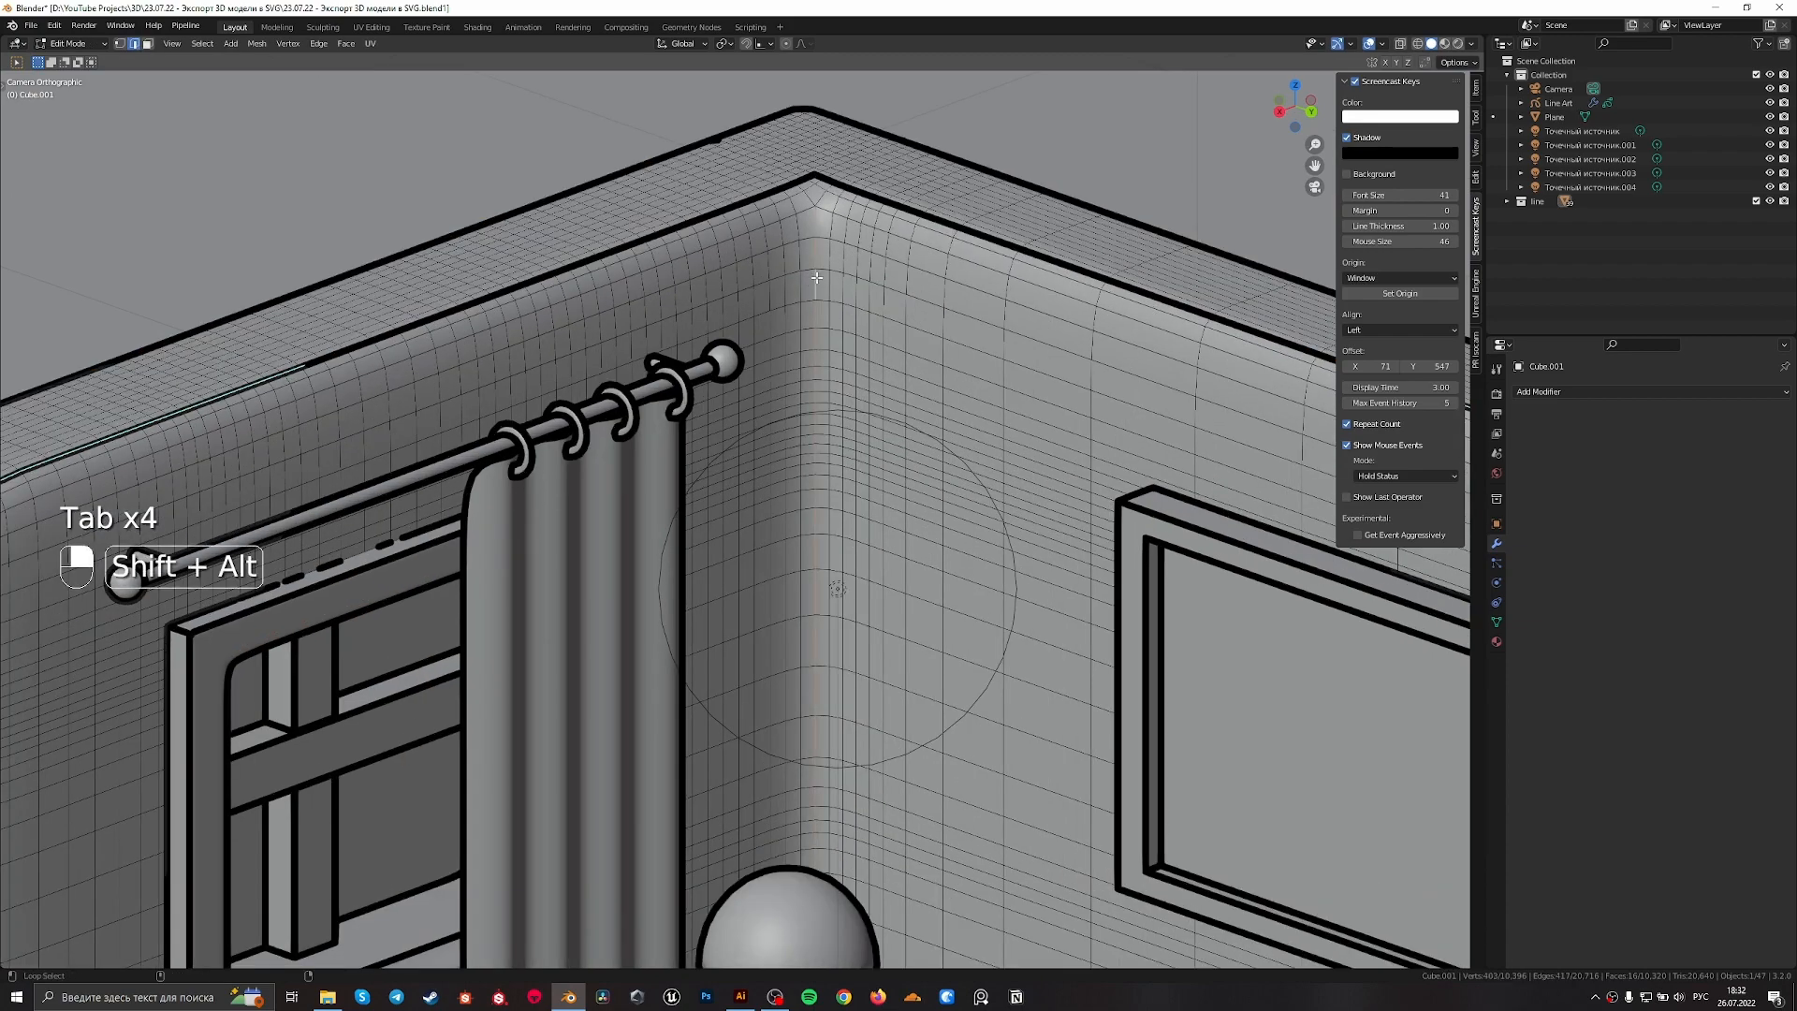
right_click(816, 277)
click(797, 356)
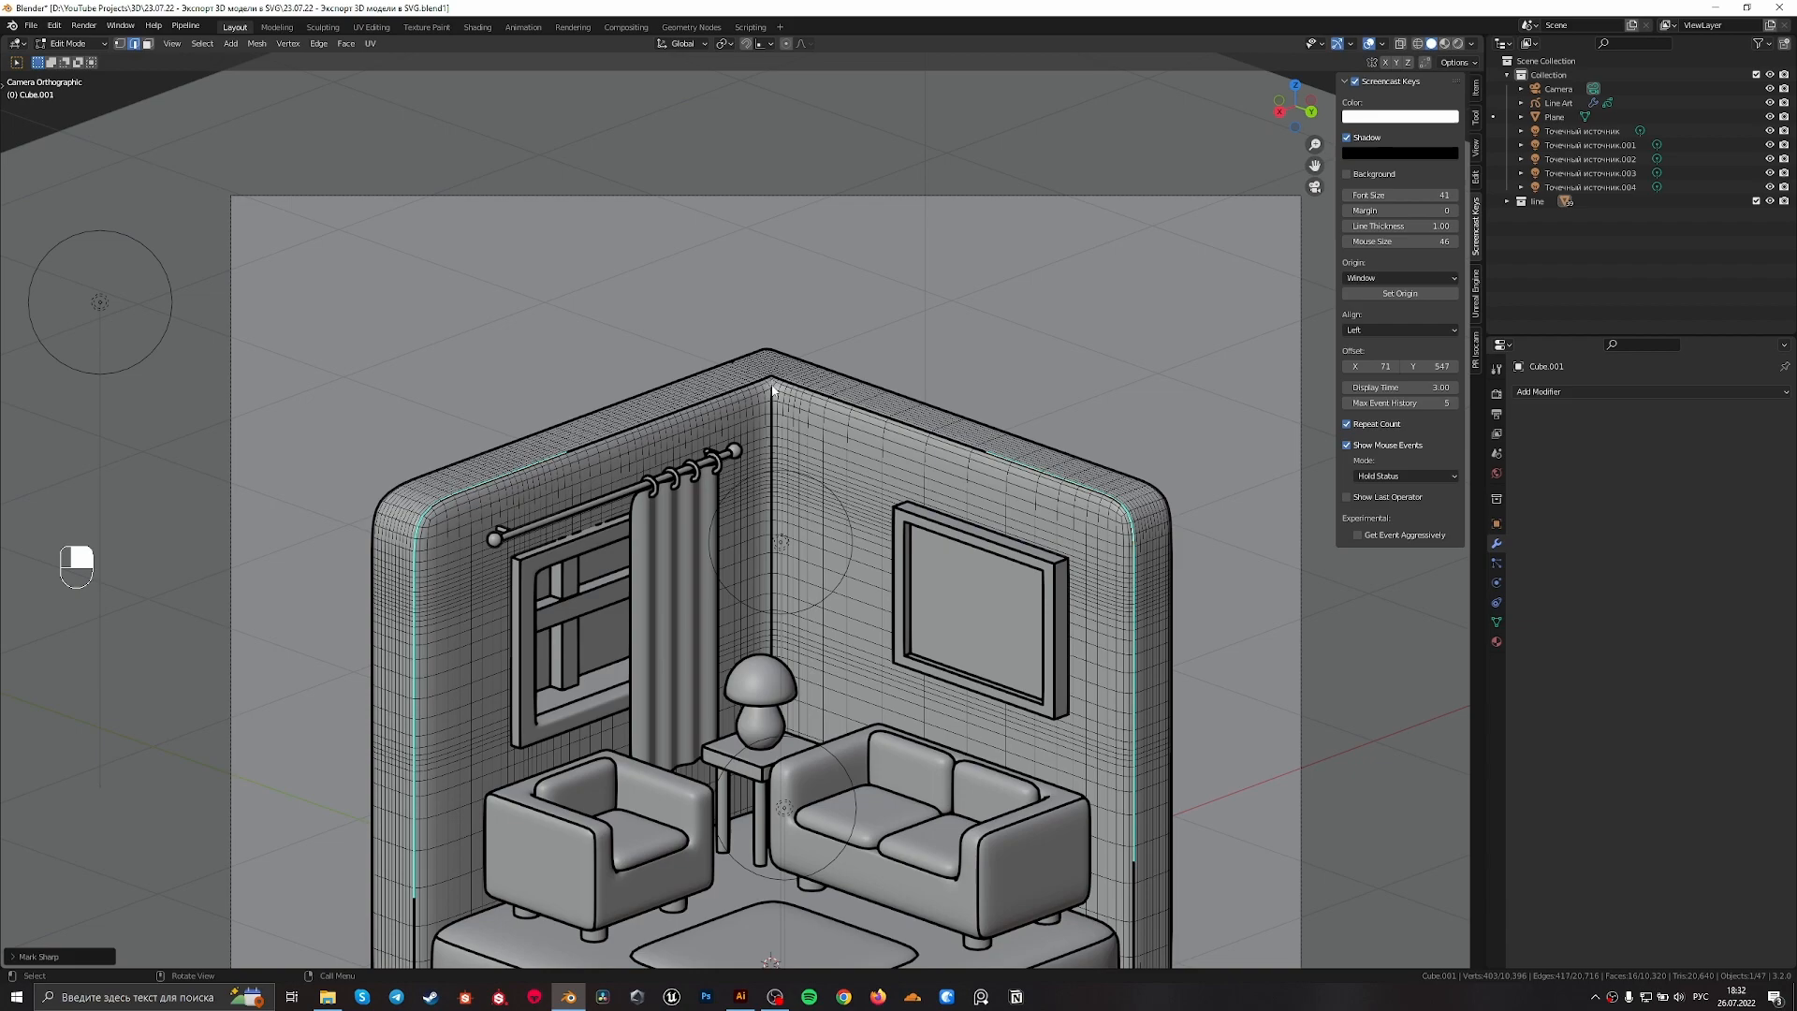
key(Tab)
scroll(1174, 552, down, 2)
click(1237, 485)
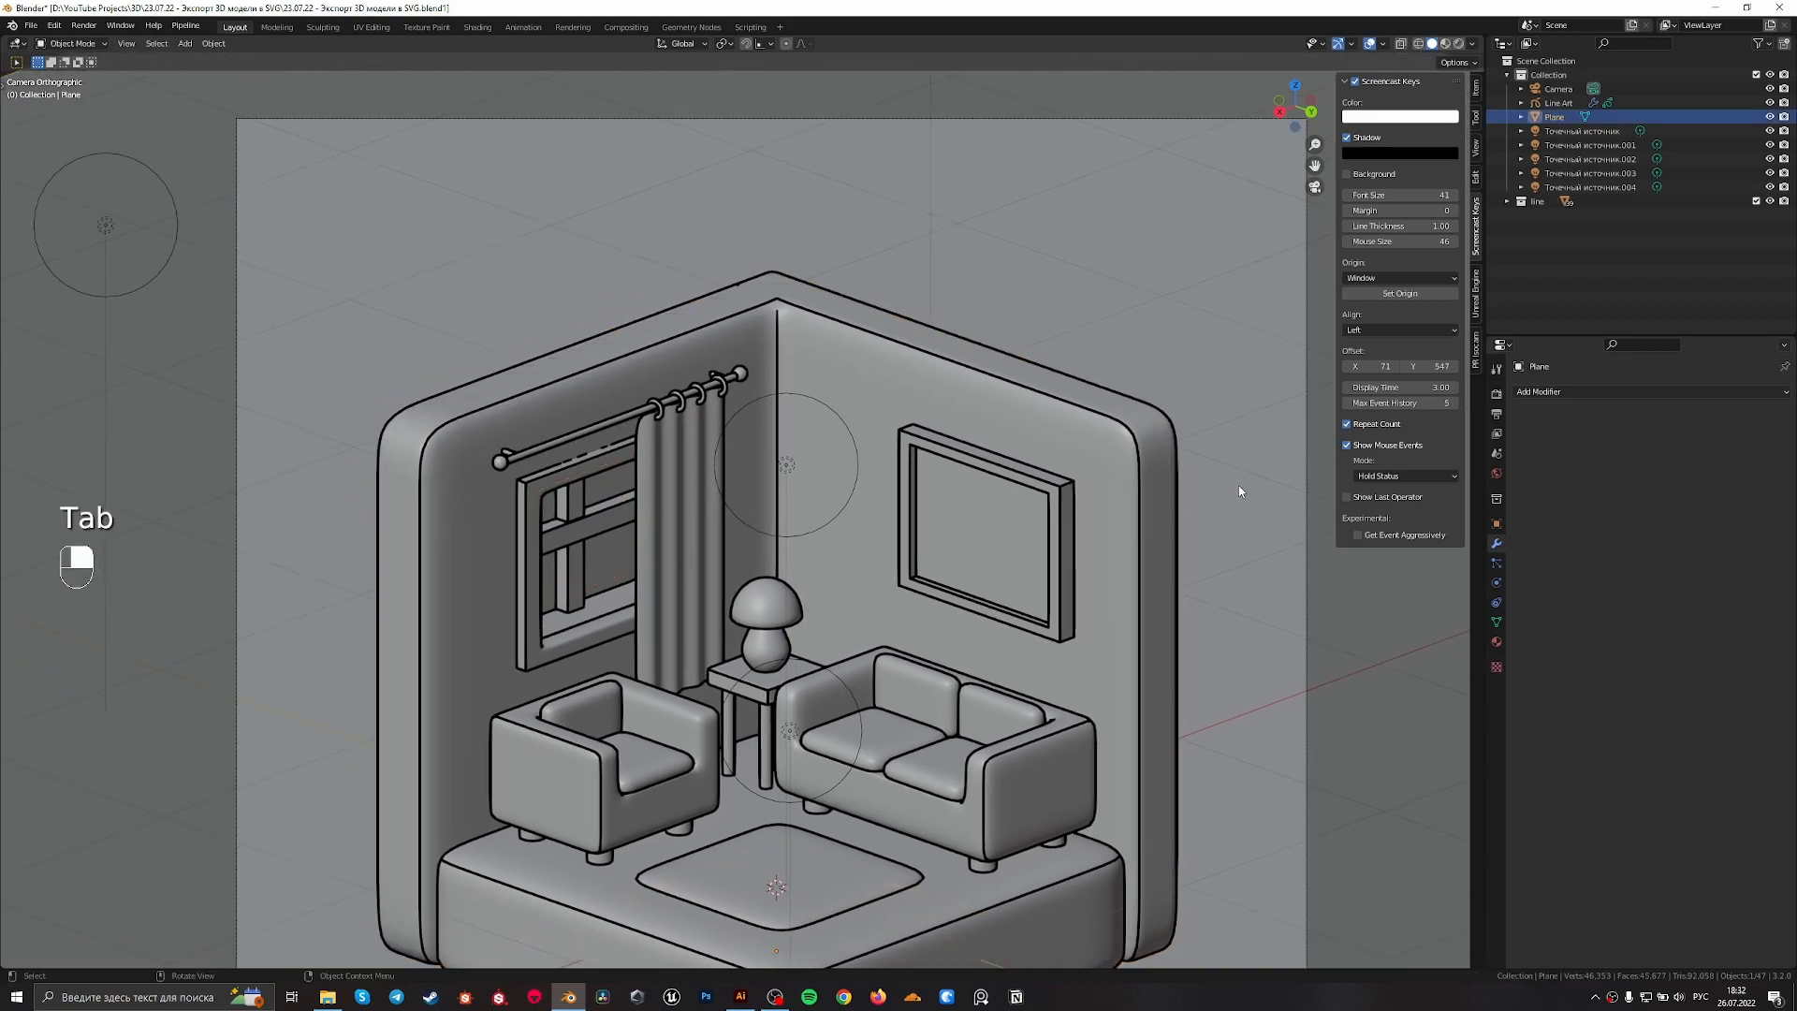
scroll(1226, 483, down, 3)
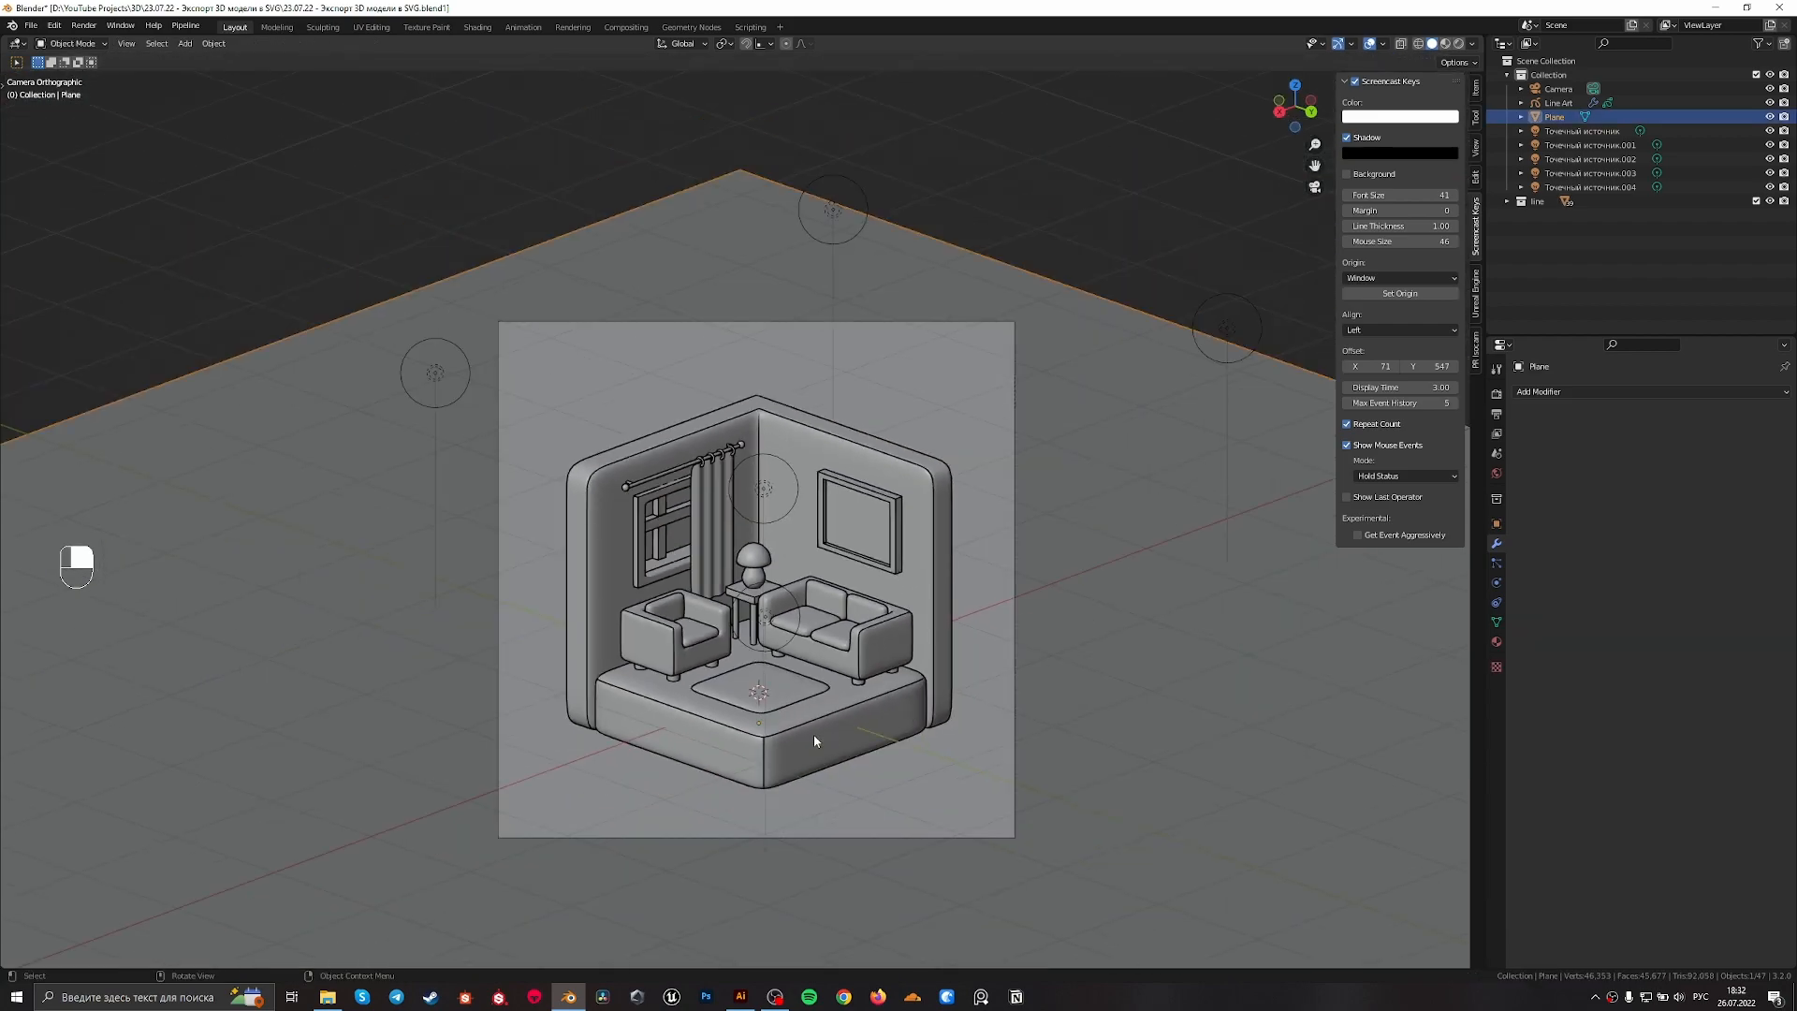
scroll(814, 741, up, 1)
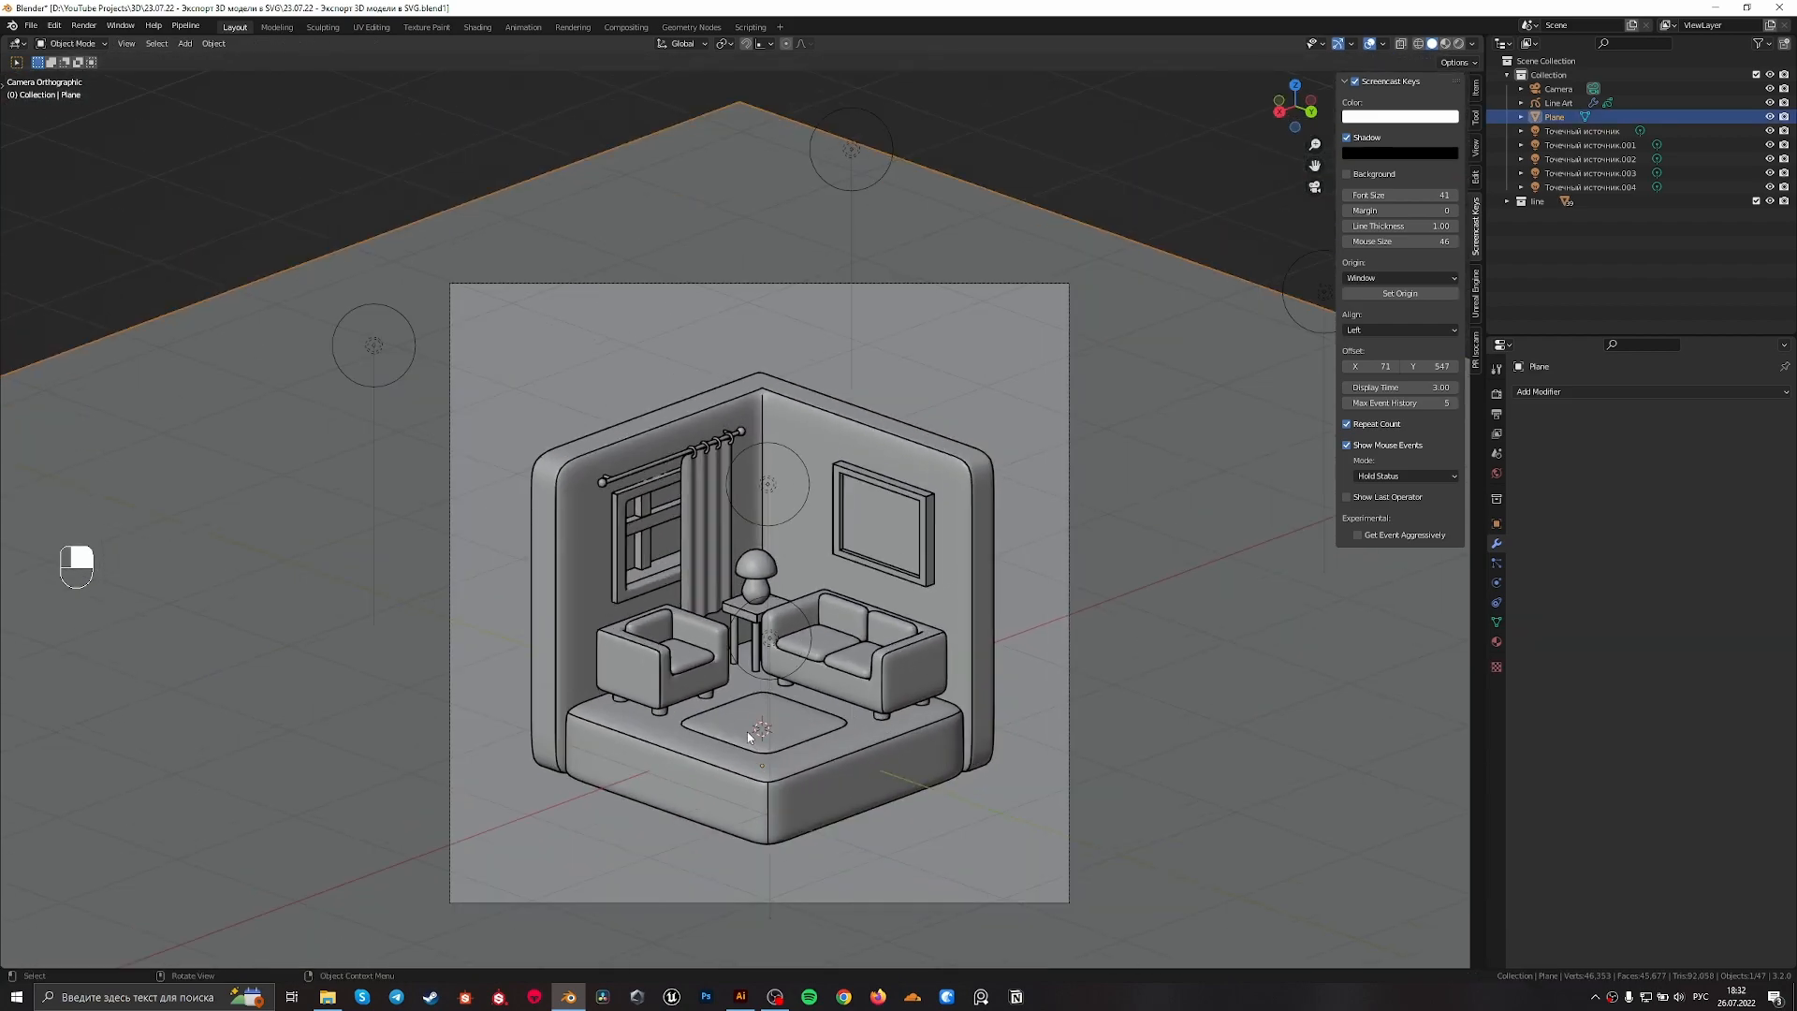
scroll(690, 631, up, 2)
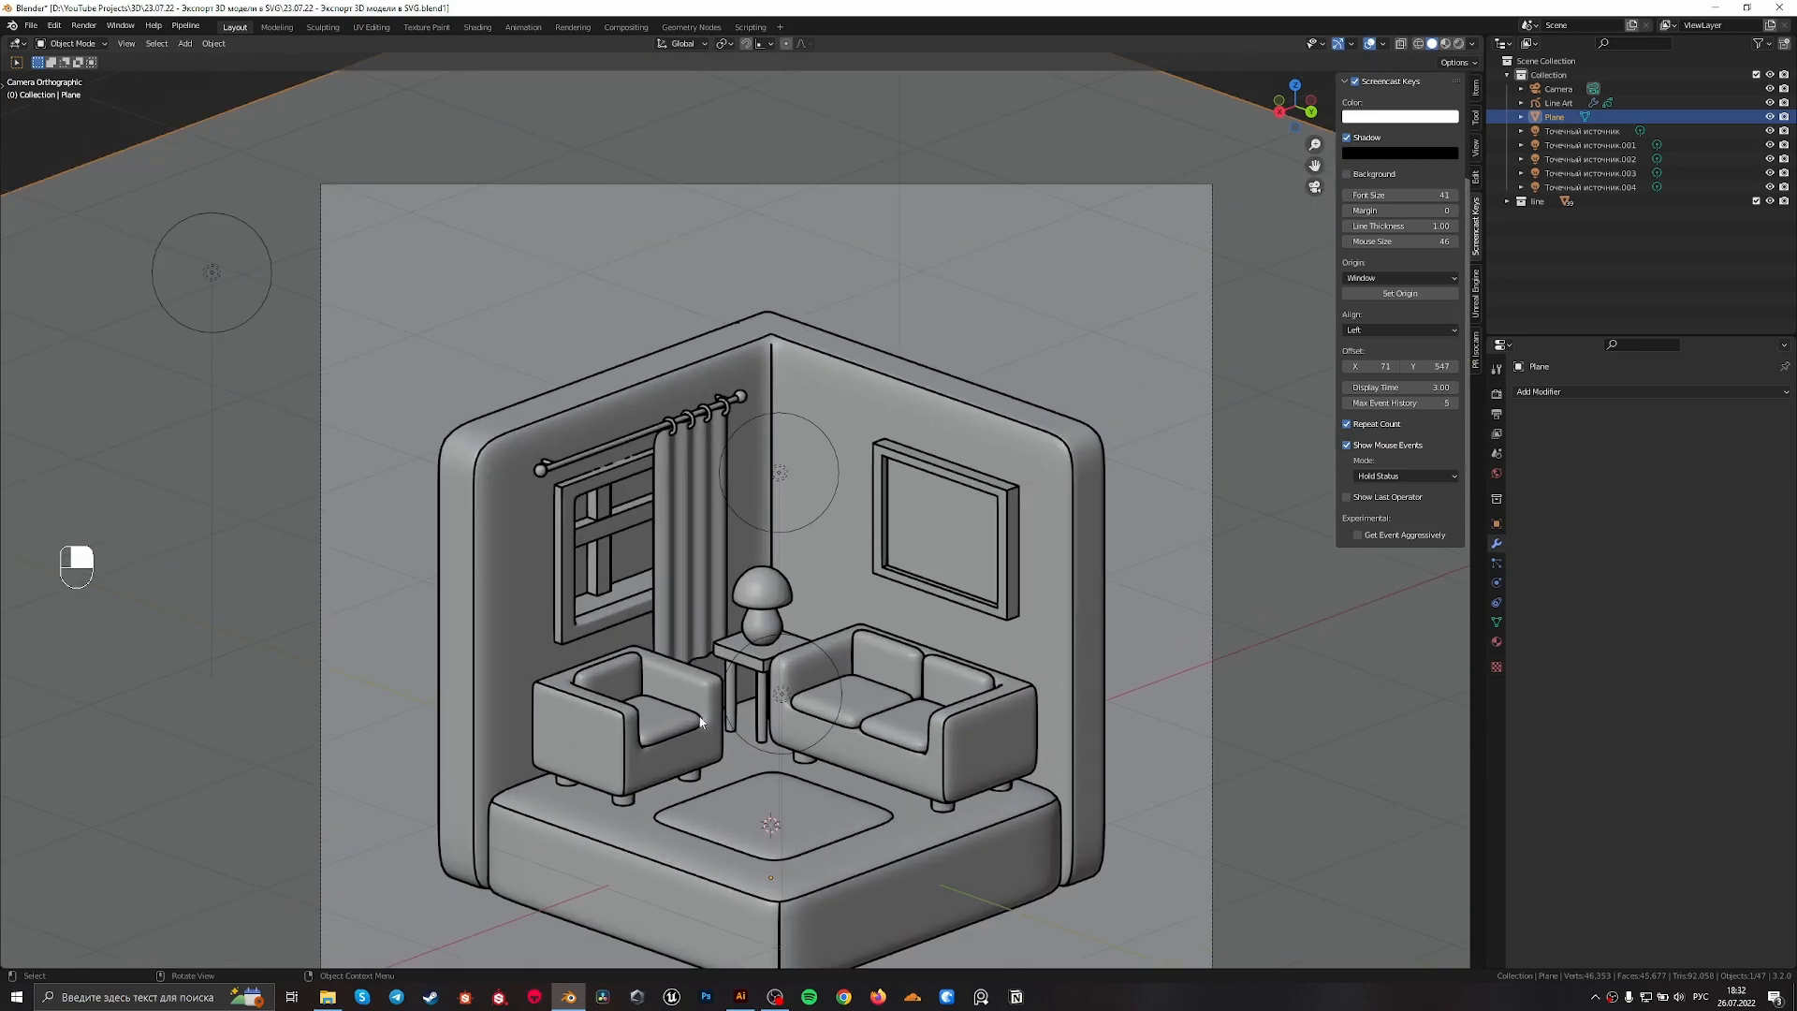
key(shift)
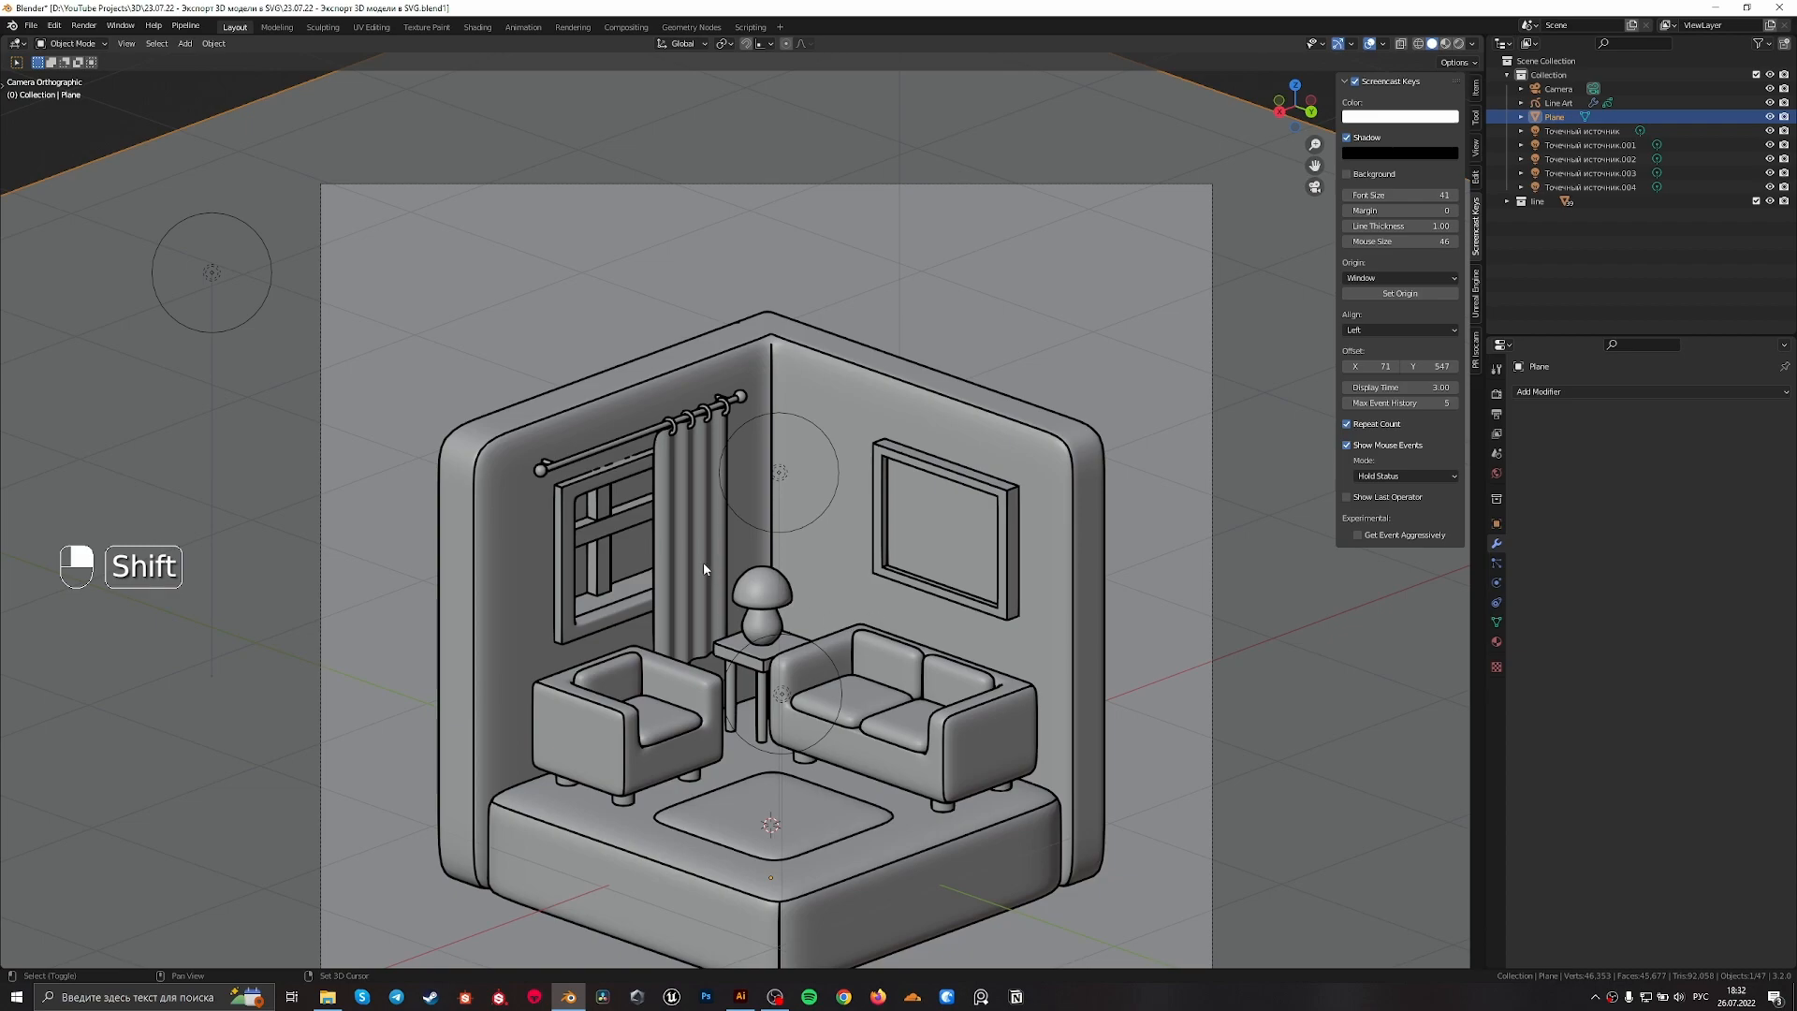
Mark three vertical edge loops along the curtain's folds as sharp and leave edit mode
scroll(661, 525, up, 3)
click(660, 525)
scroll(660, 525, up, 2)
scroll(534, 585, up, 2)
key(Tab)
key(2)
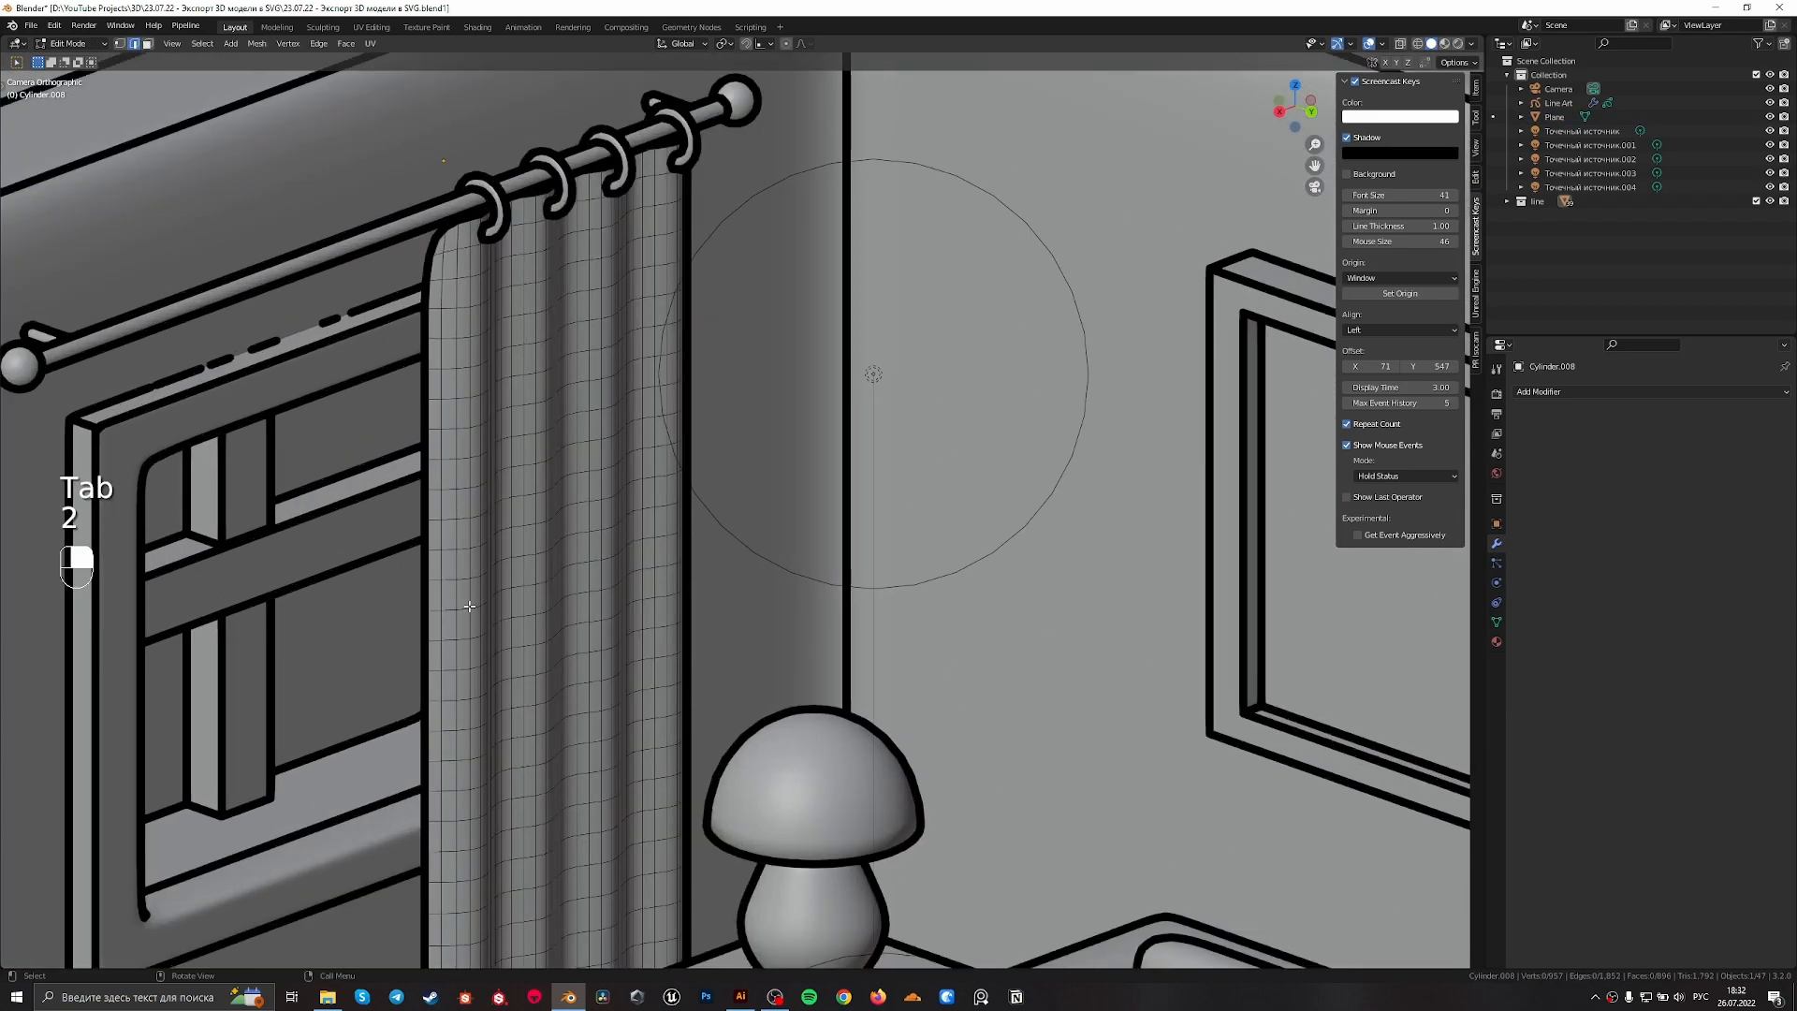
alt+shift+click(480, 565)
alt+shift+click(545, 559)
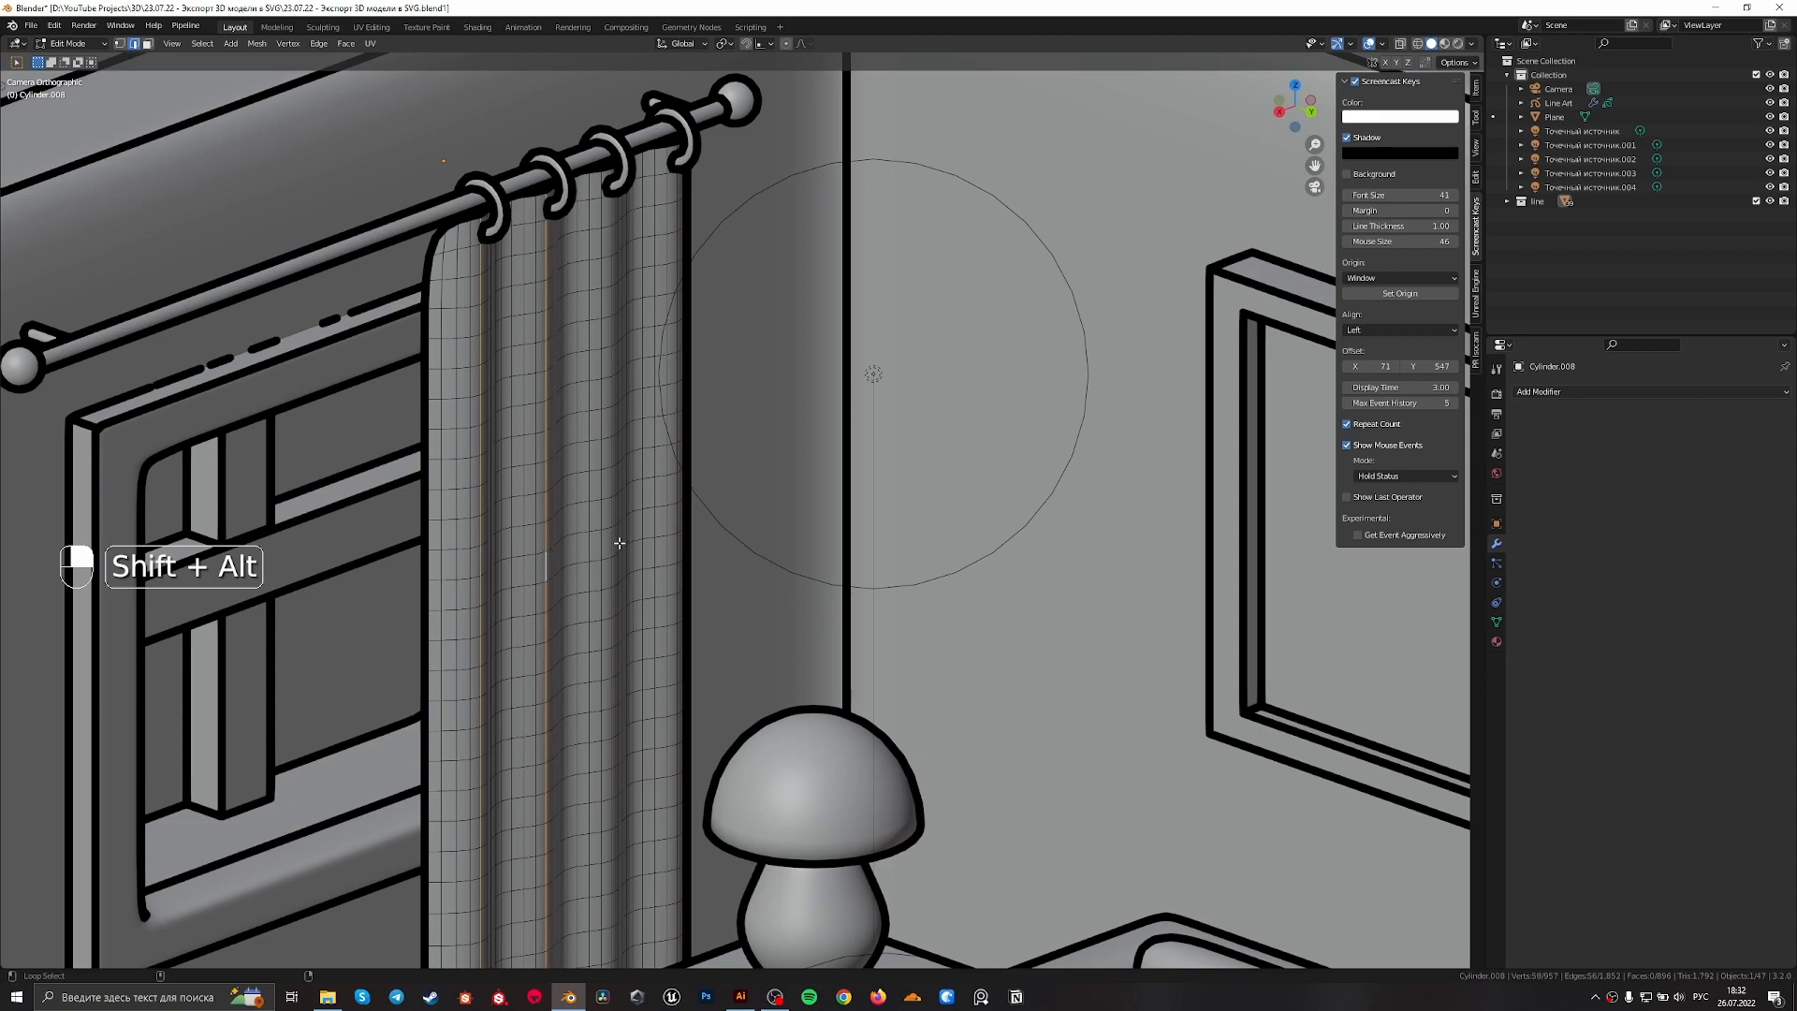
alt+shift+click(617, 539)
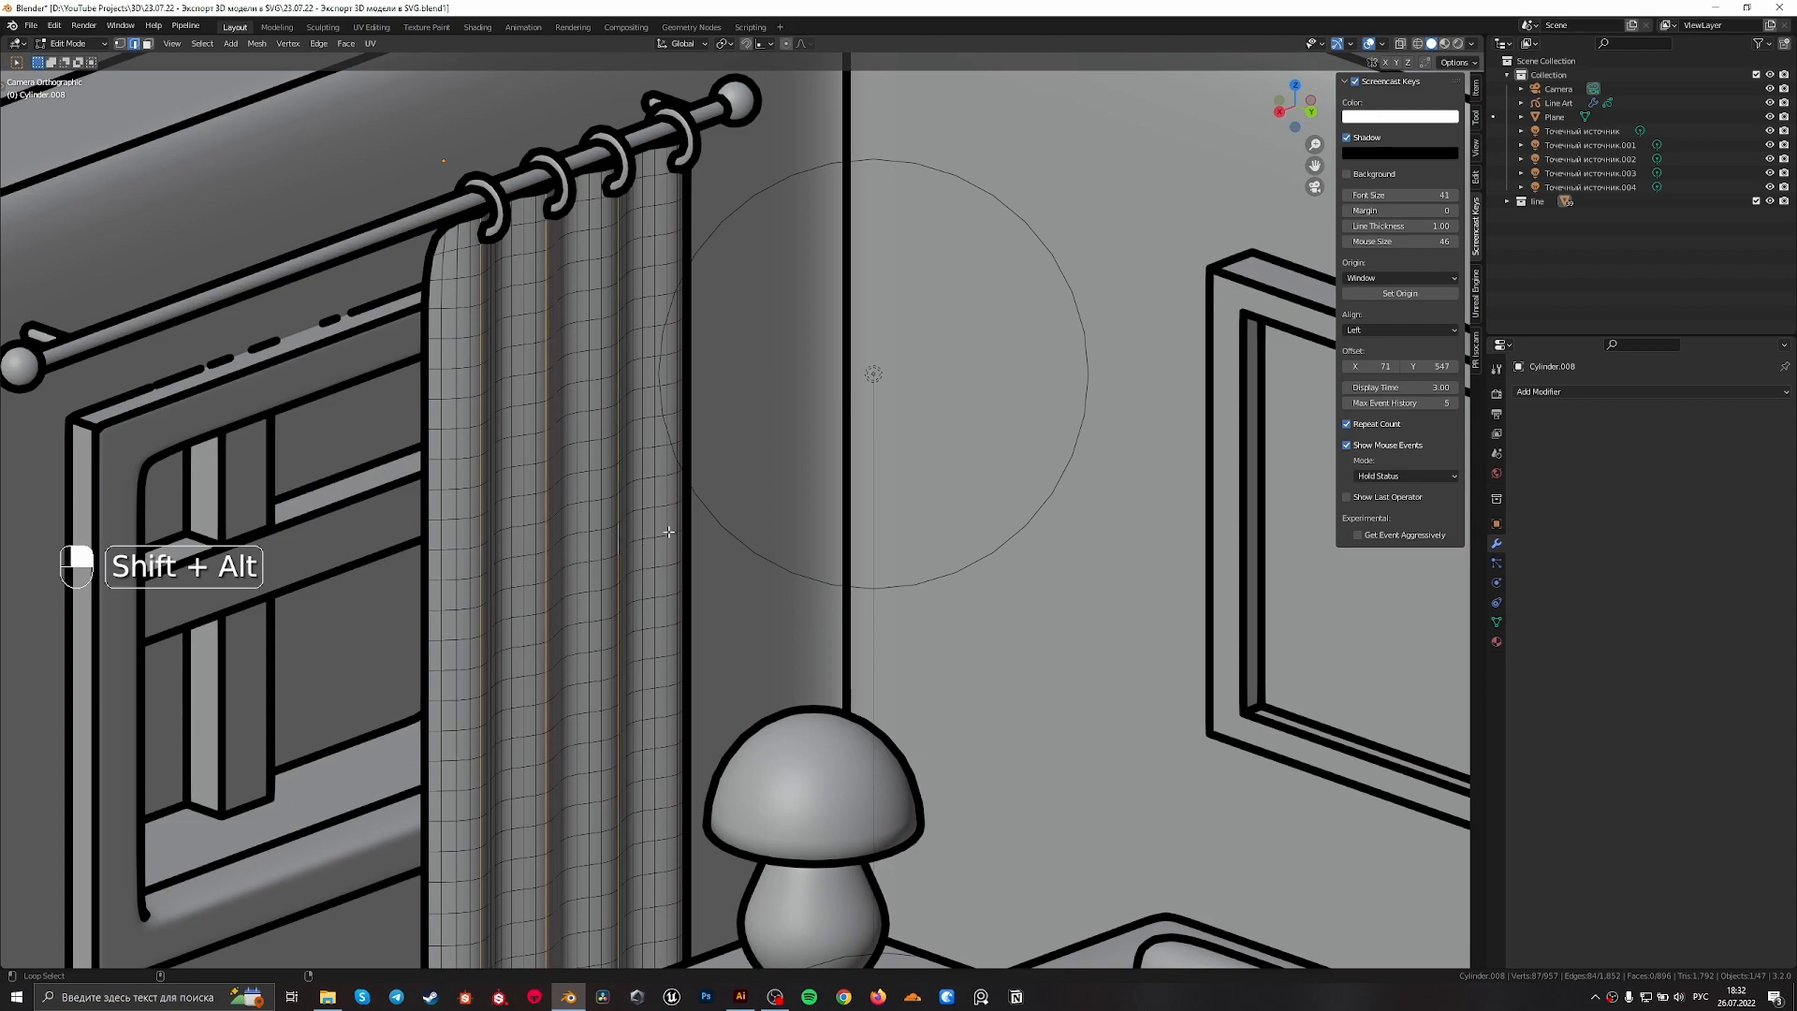
right_click(655, 545)
scroll(746, 548, down, 8)
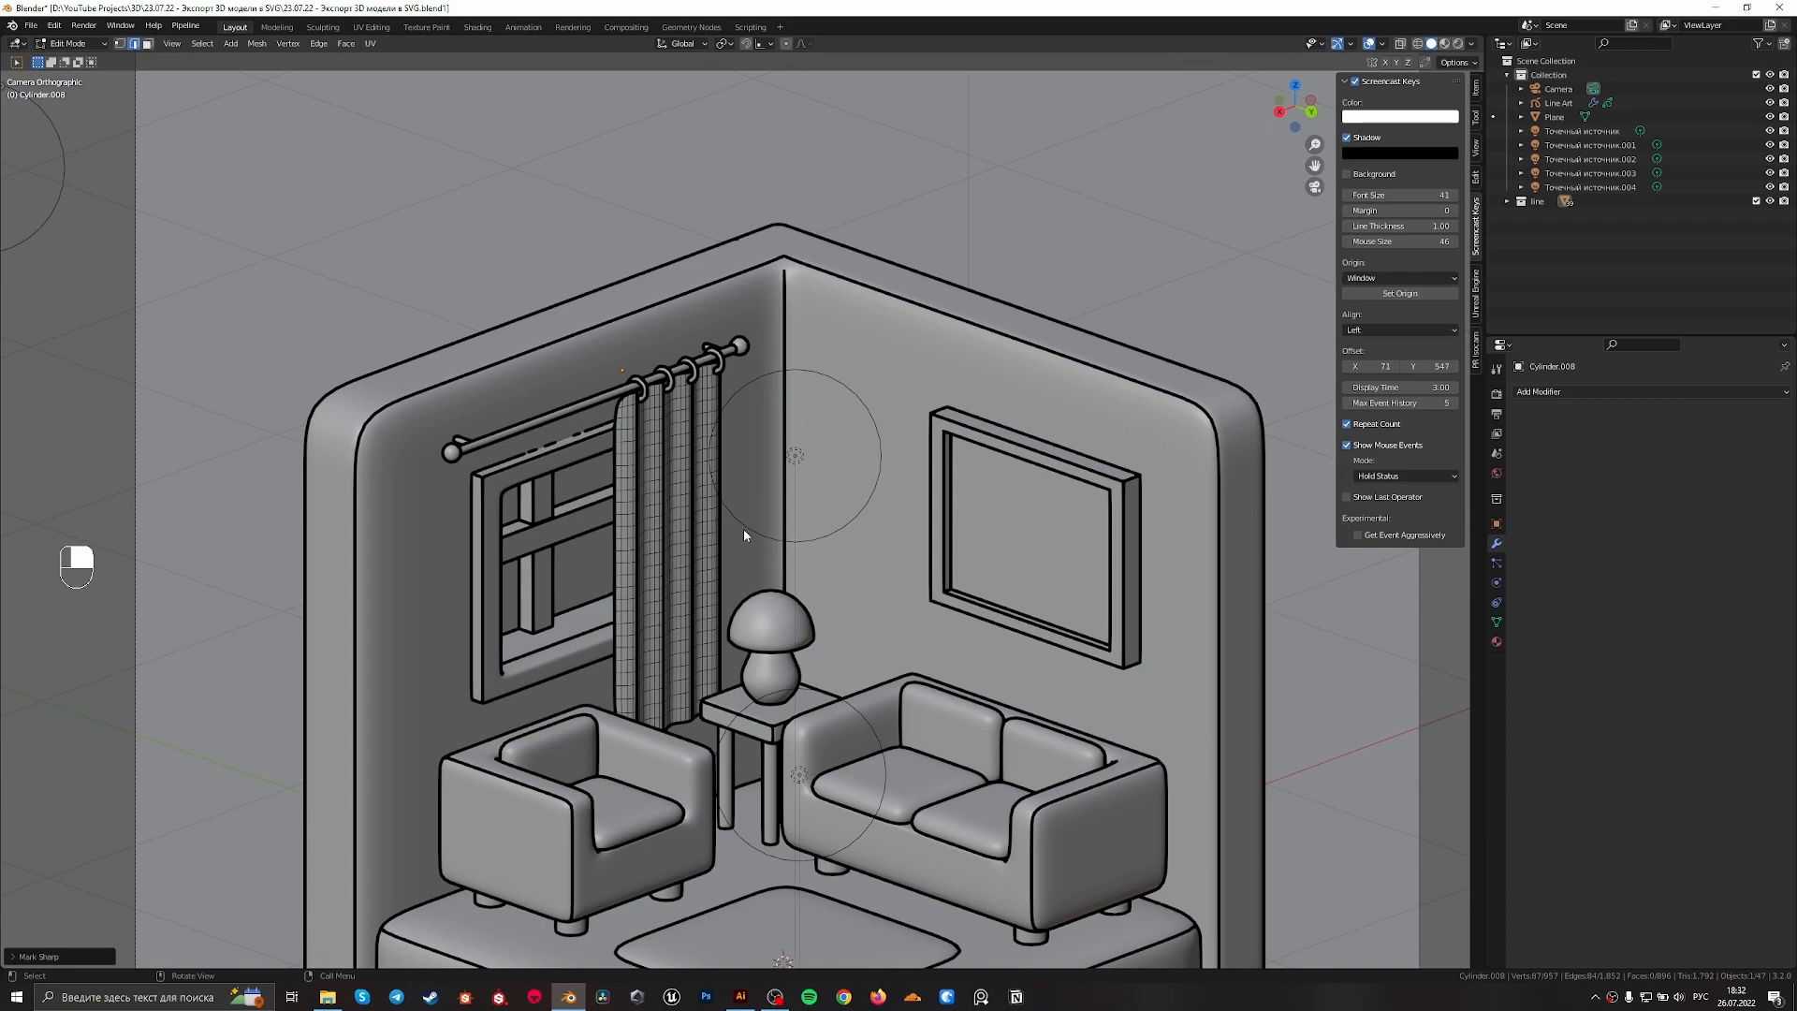
key(Tab)
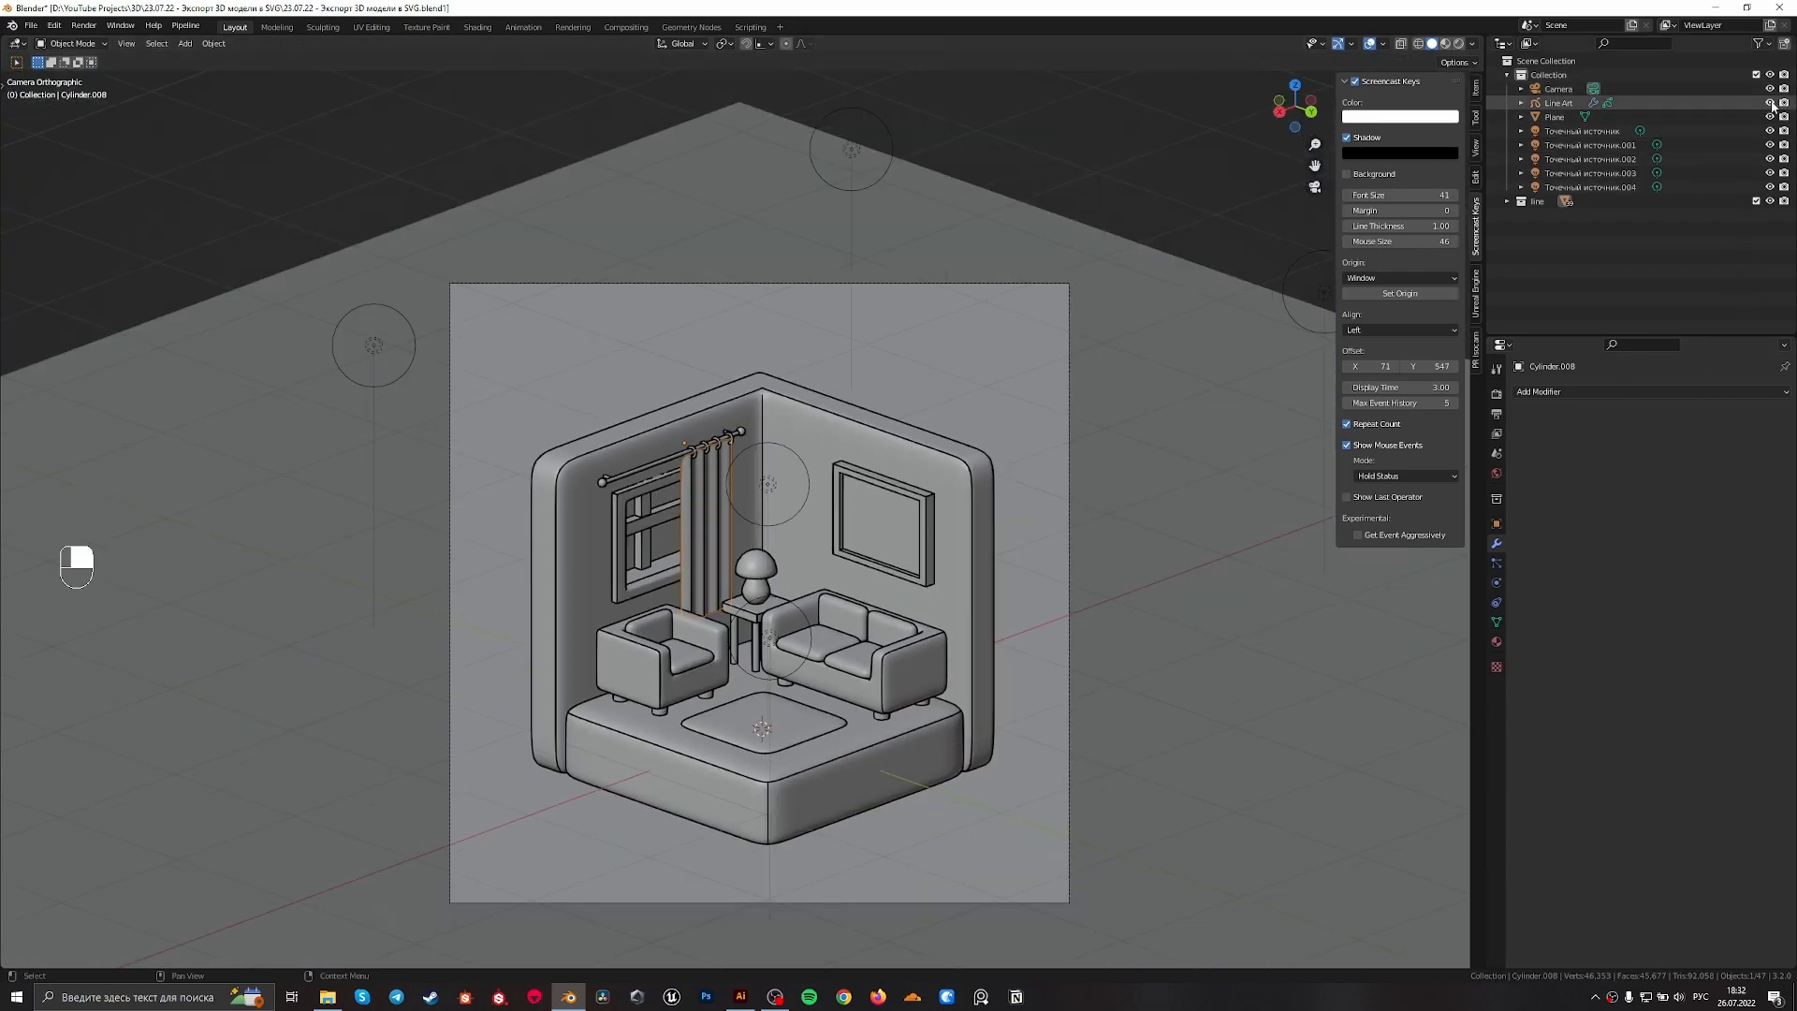
Exclude the room model's line collection from the view layer and inspect the remaining line art from an angle and through the camera
click(1756, 200)
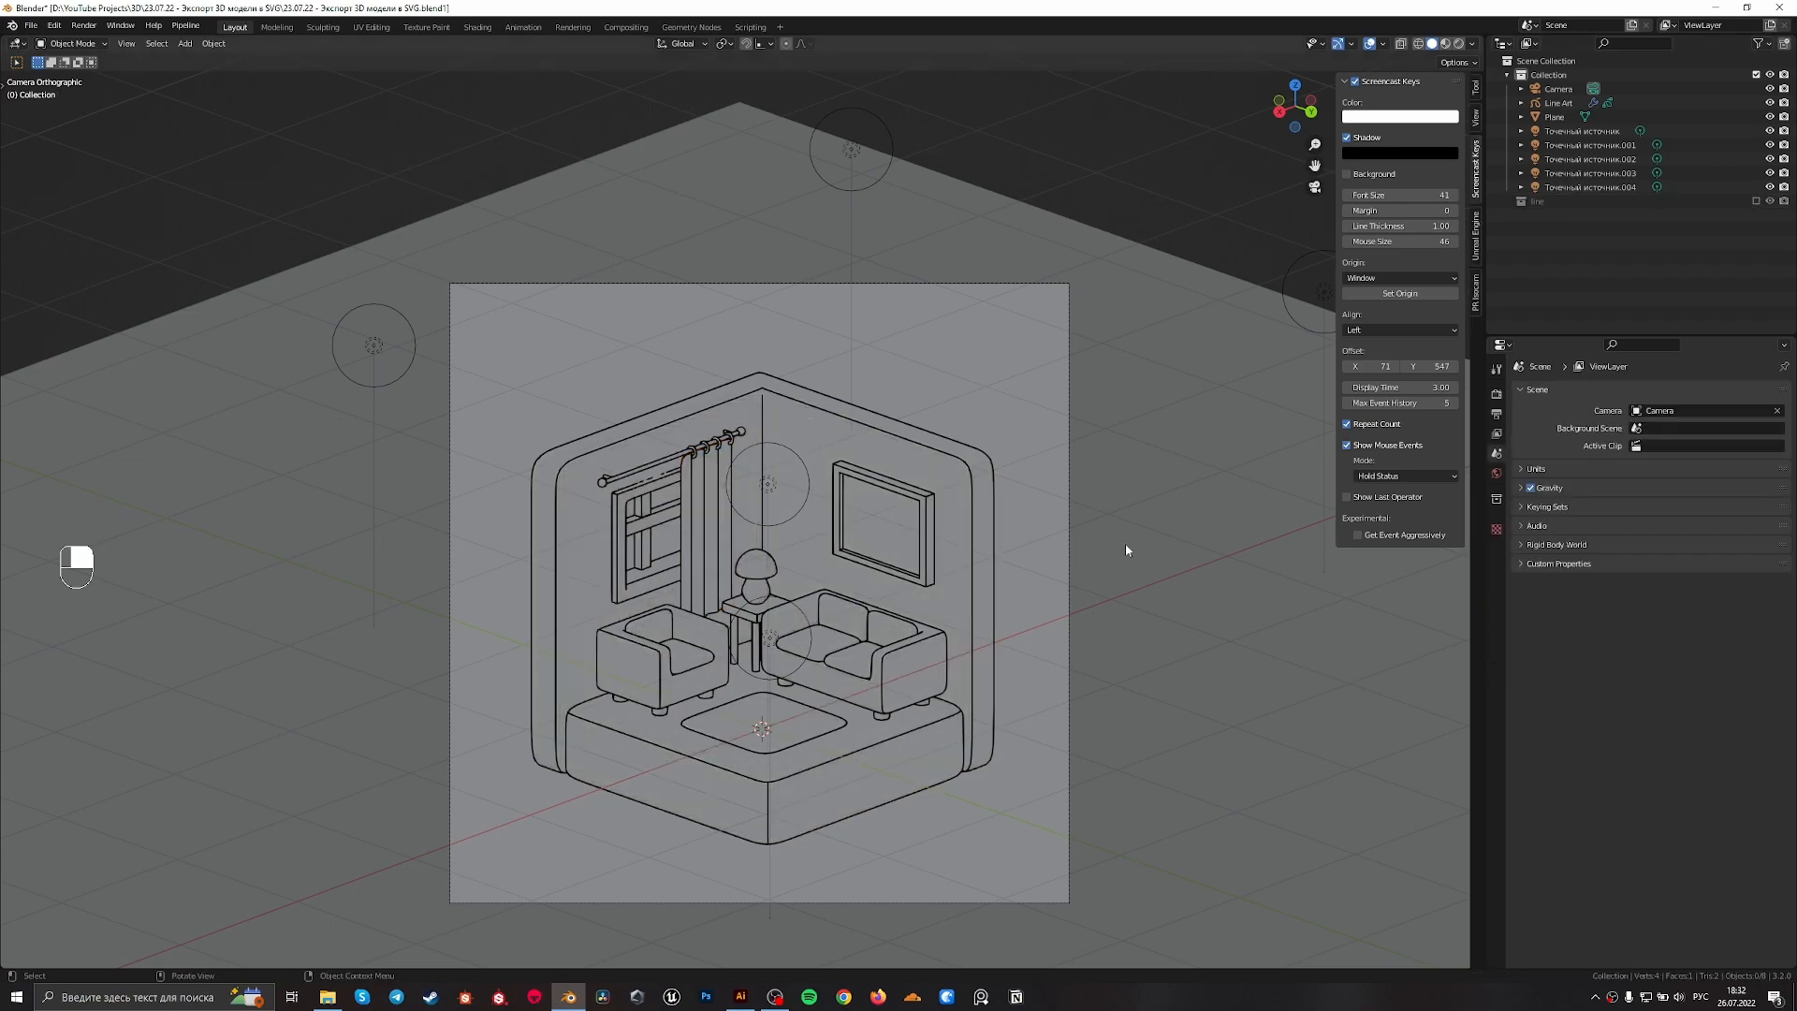
middle_drag(650, 667, 734, 602)
key(KP_0)
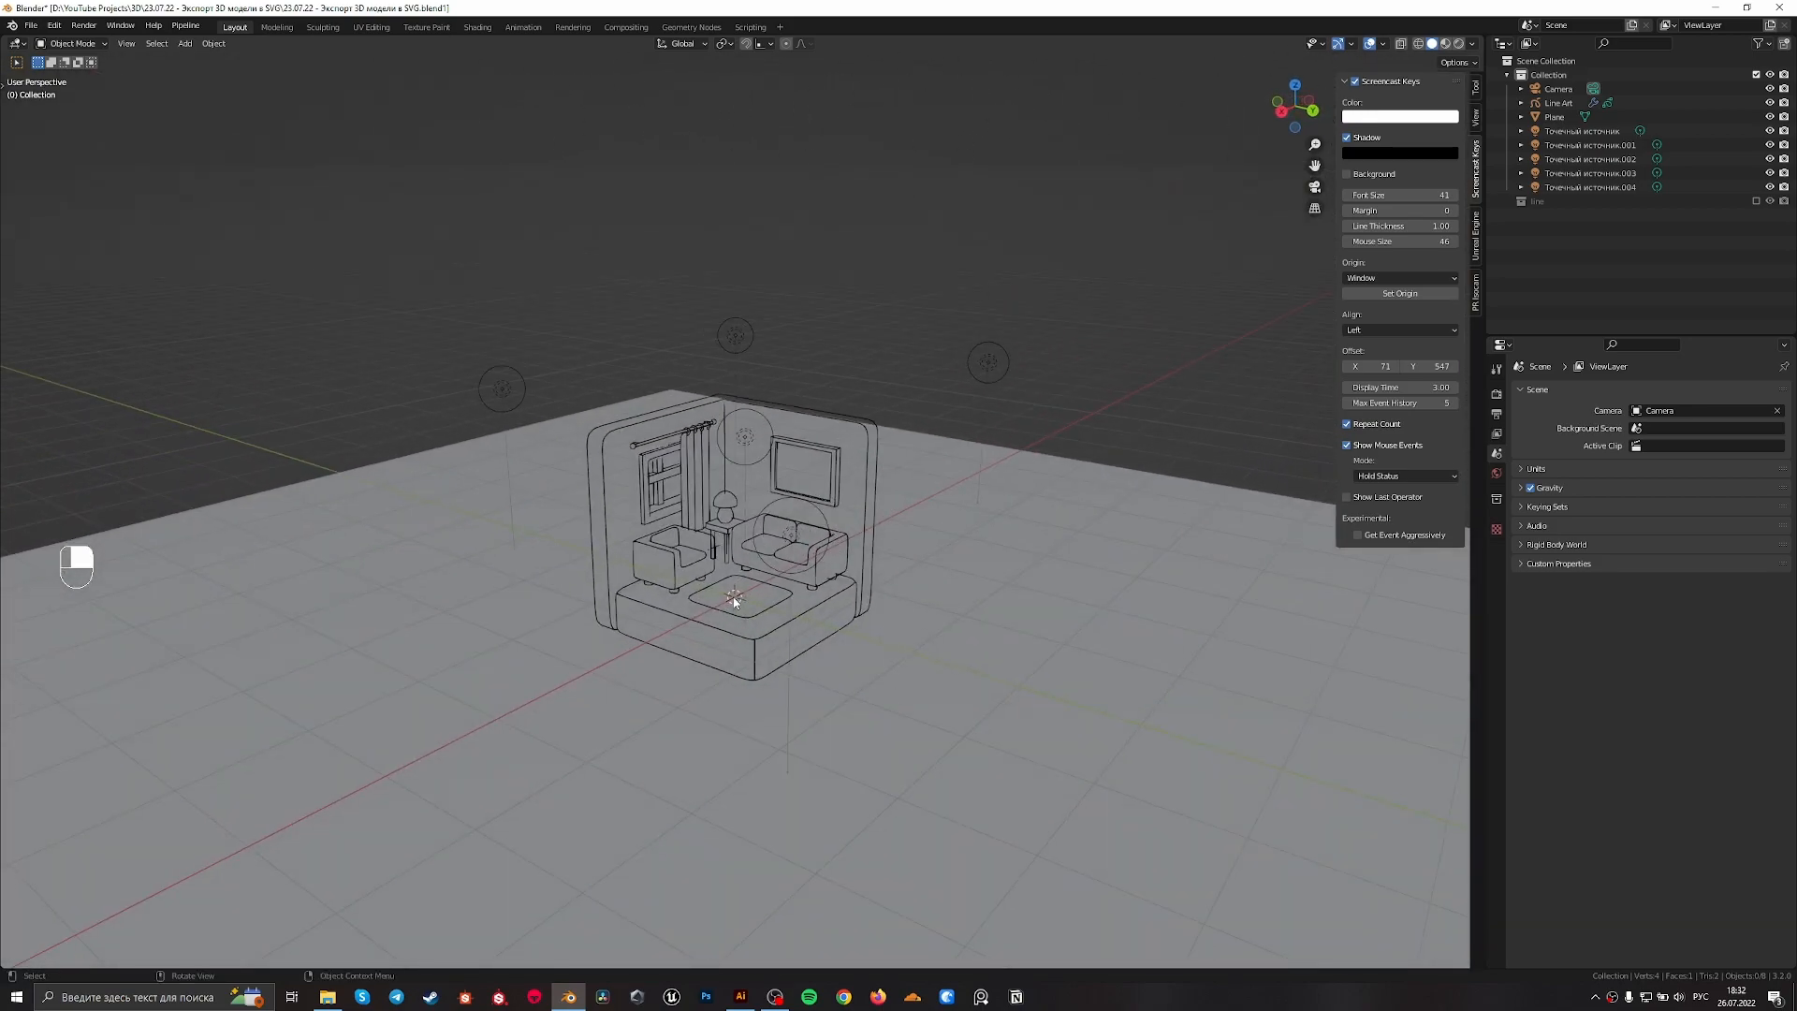
key(KP_0)
scroll(852, 545, up, 2)
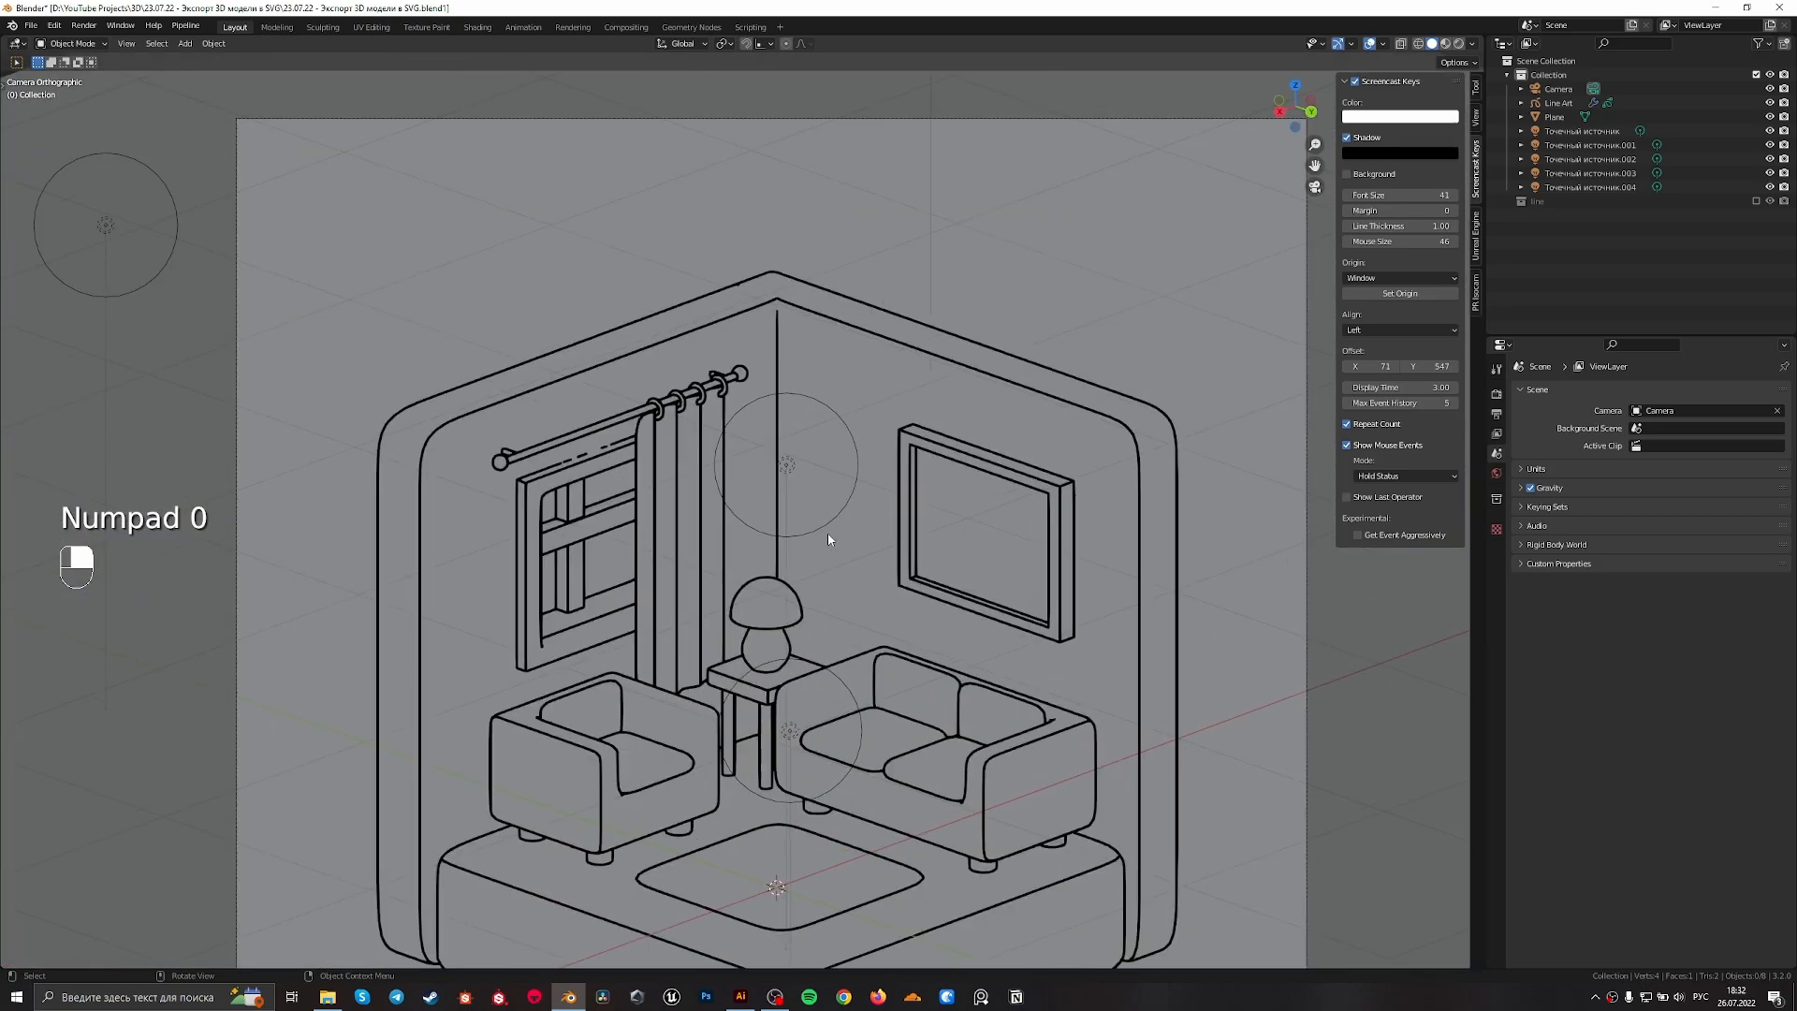
scroll(864, 542, up, 2)
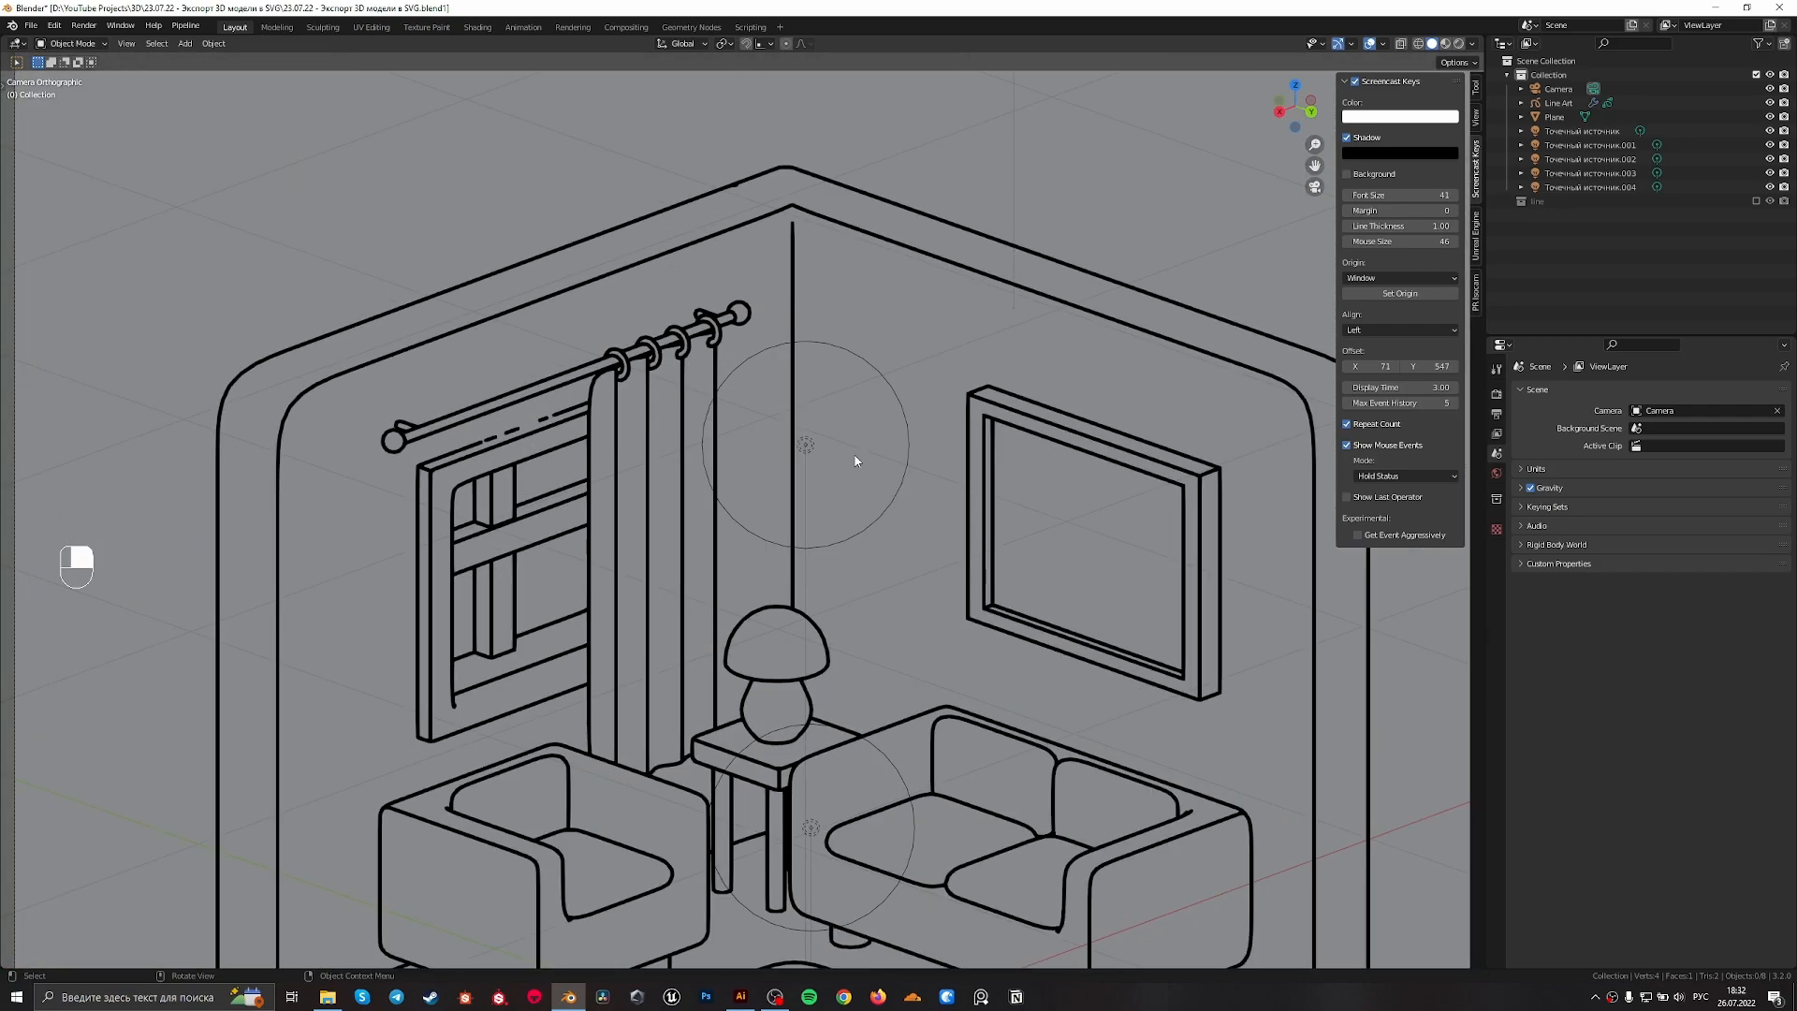
scroll(856, 459, down, 5)
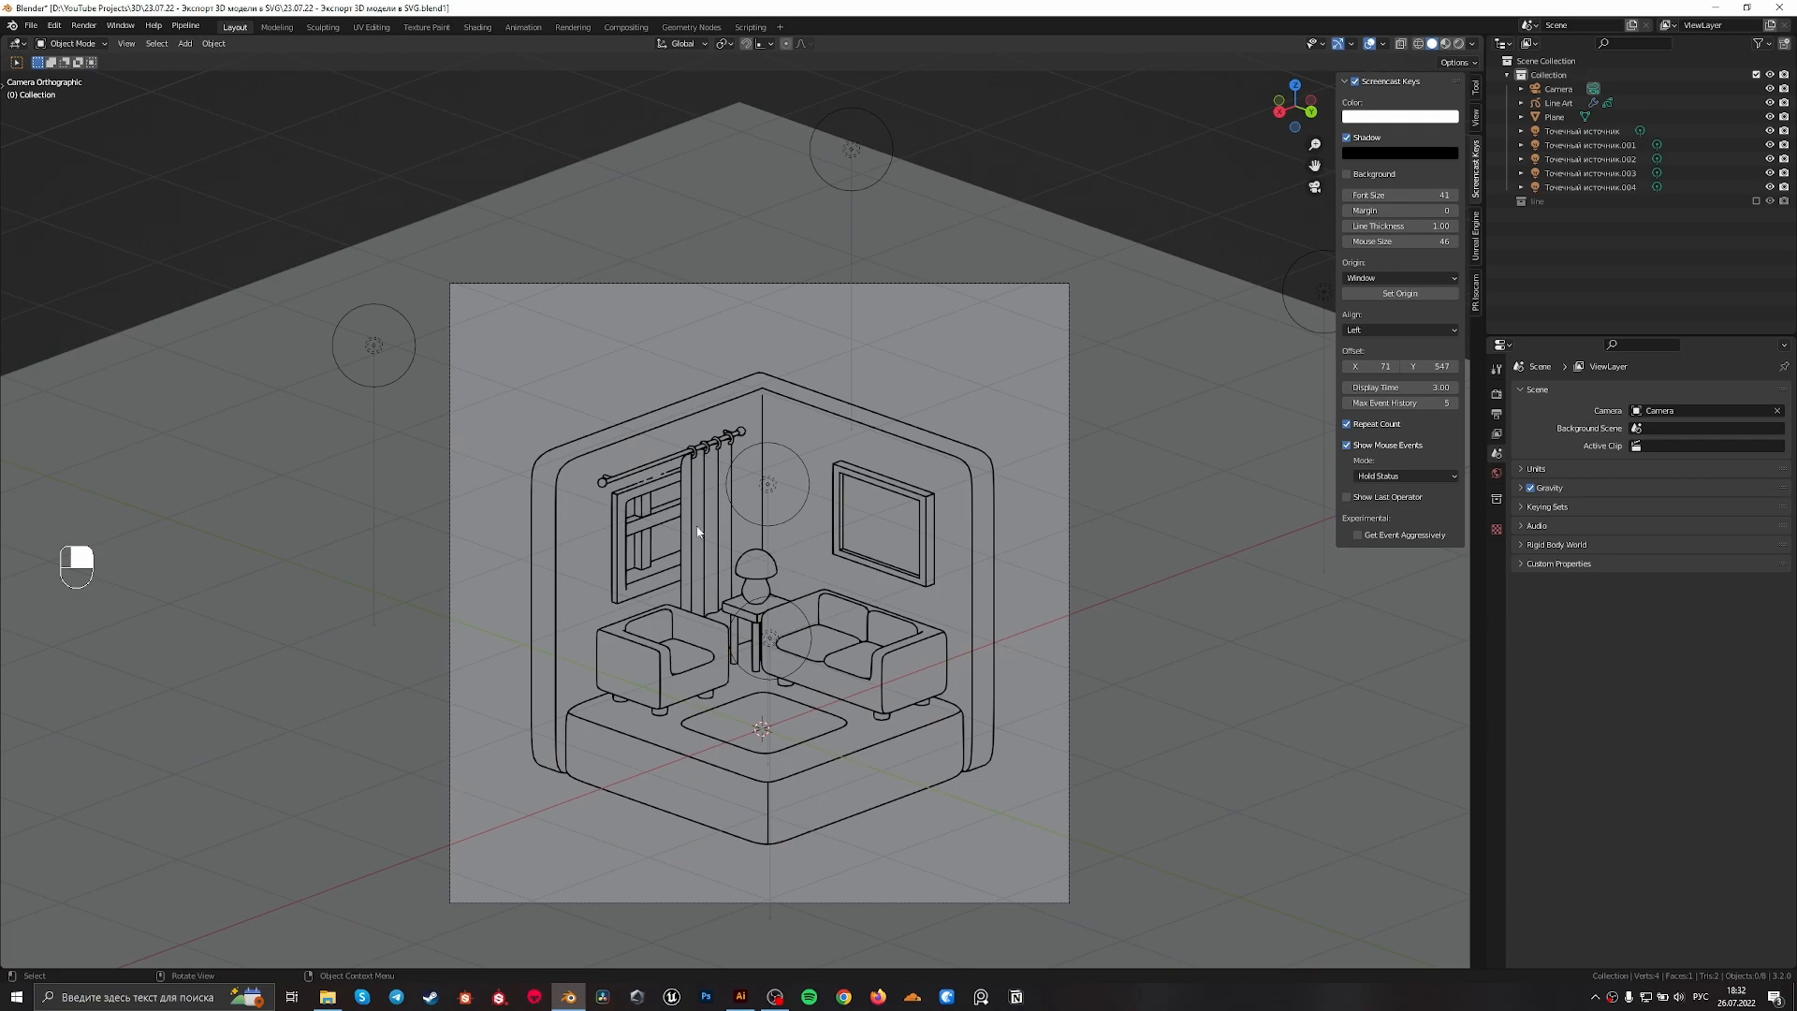
Select the Line Art object and view its strokes in perspective outside the camera
middle_drag(693, 529, 915, 764)
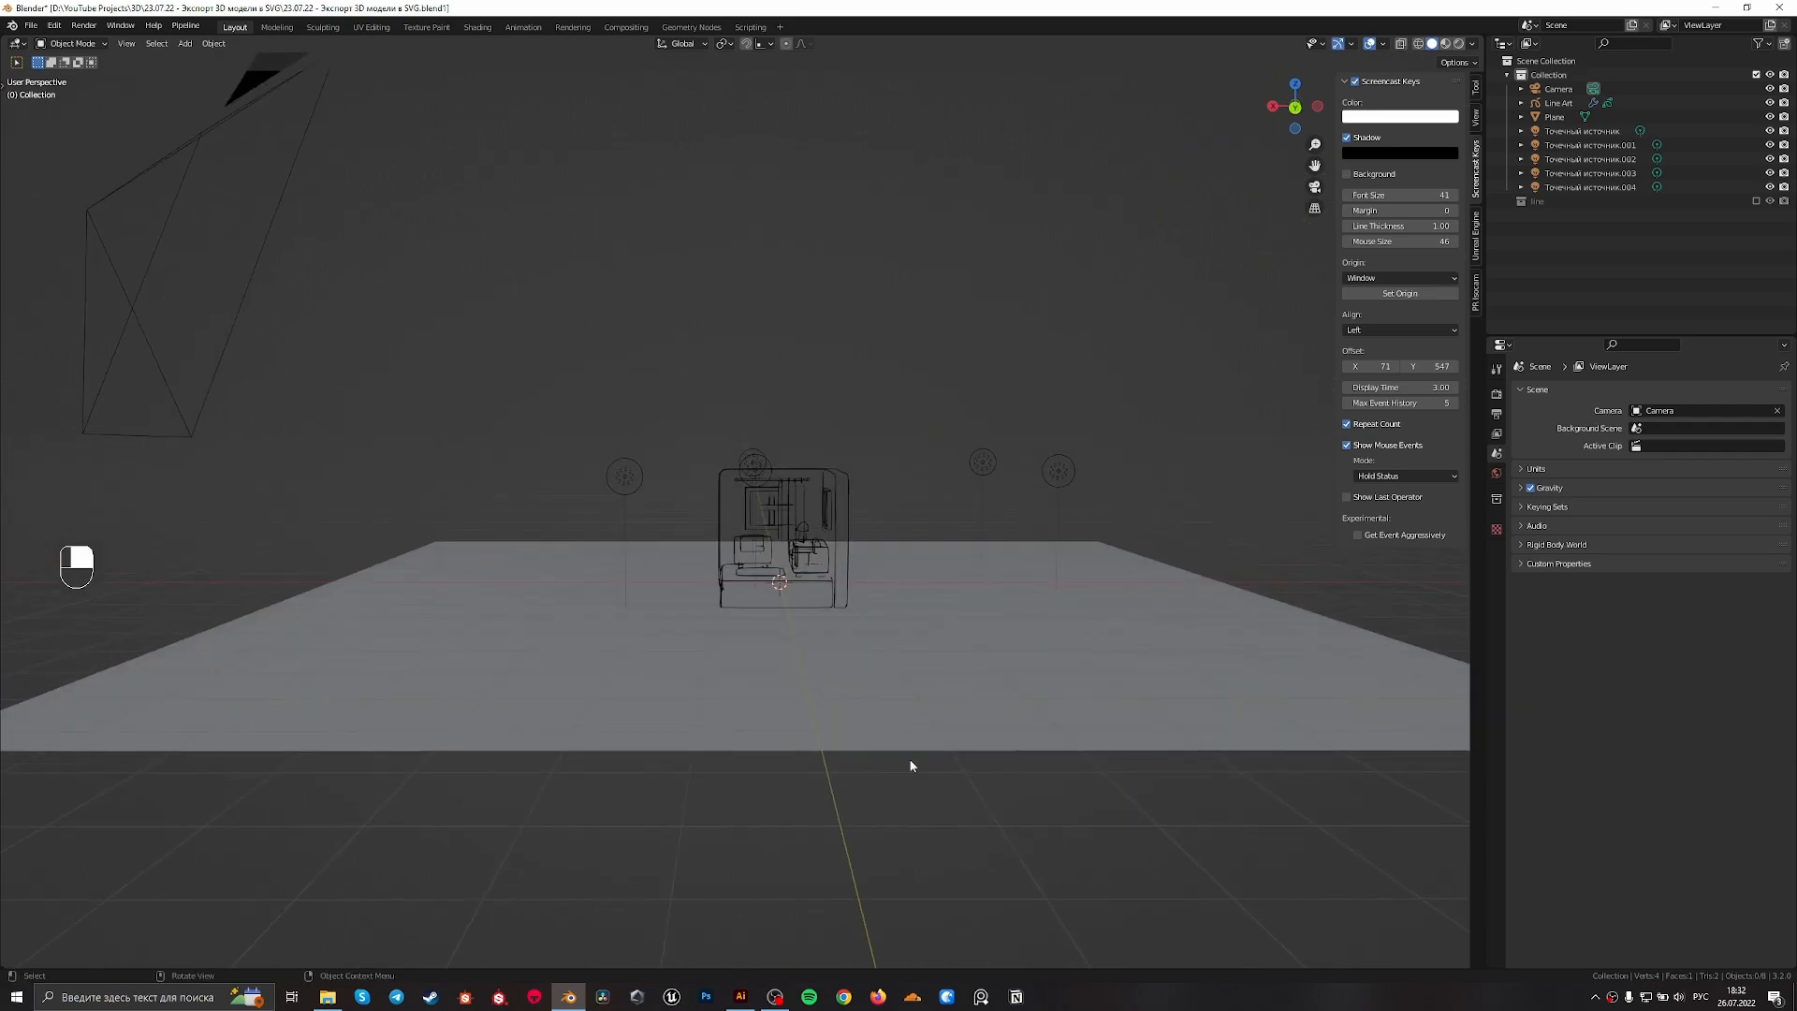
click(922, 734)
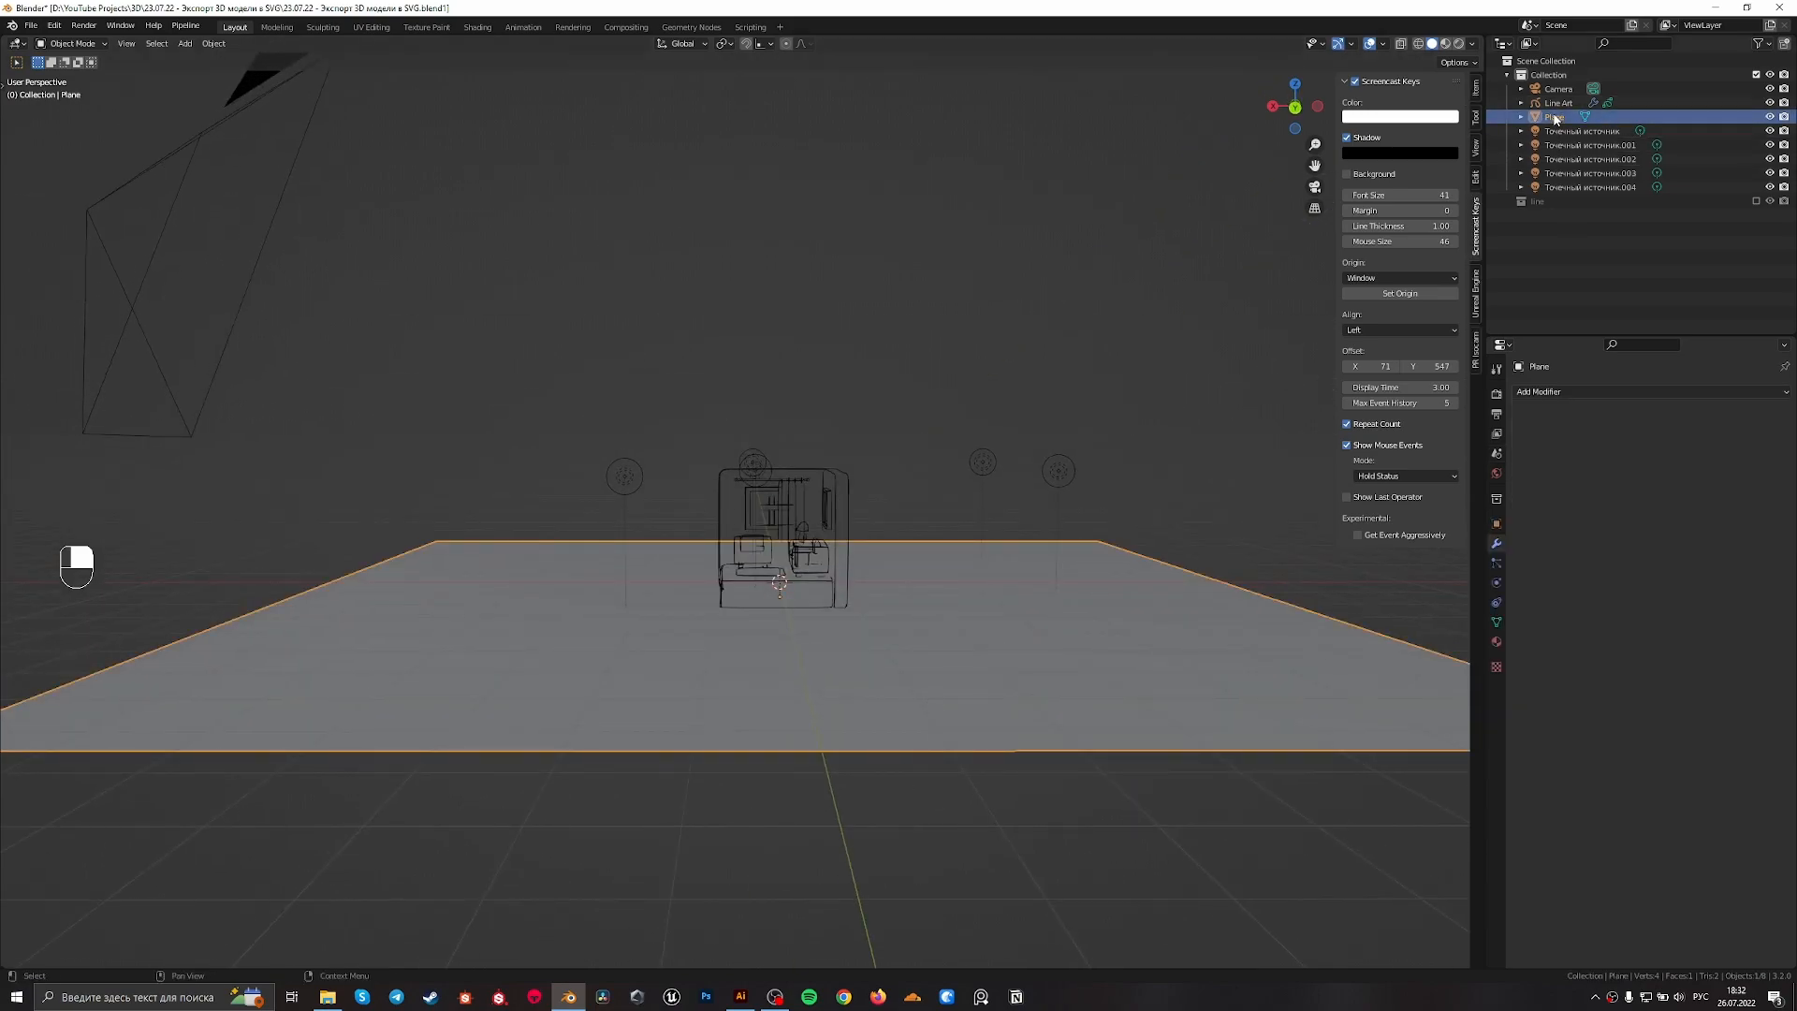
click(1558, 102)
middle_drag(1033, 383, 852, 543)
scroll(851, 543, up, 6)
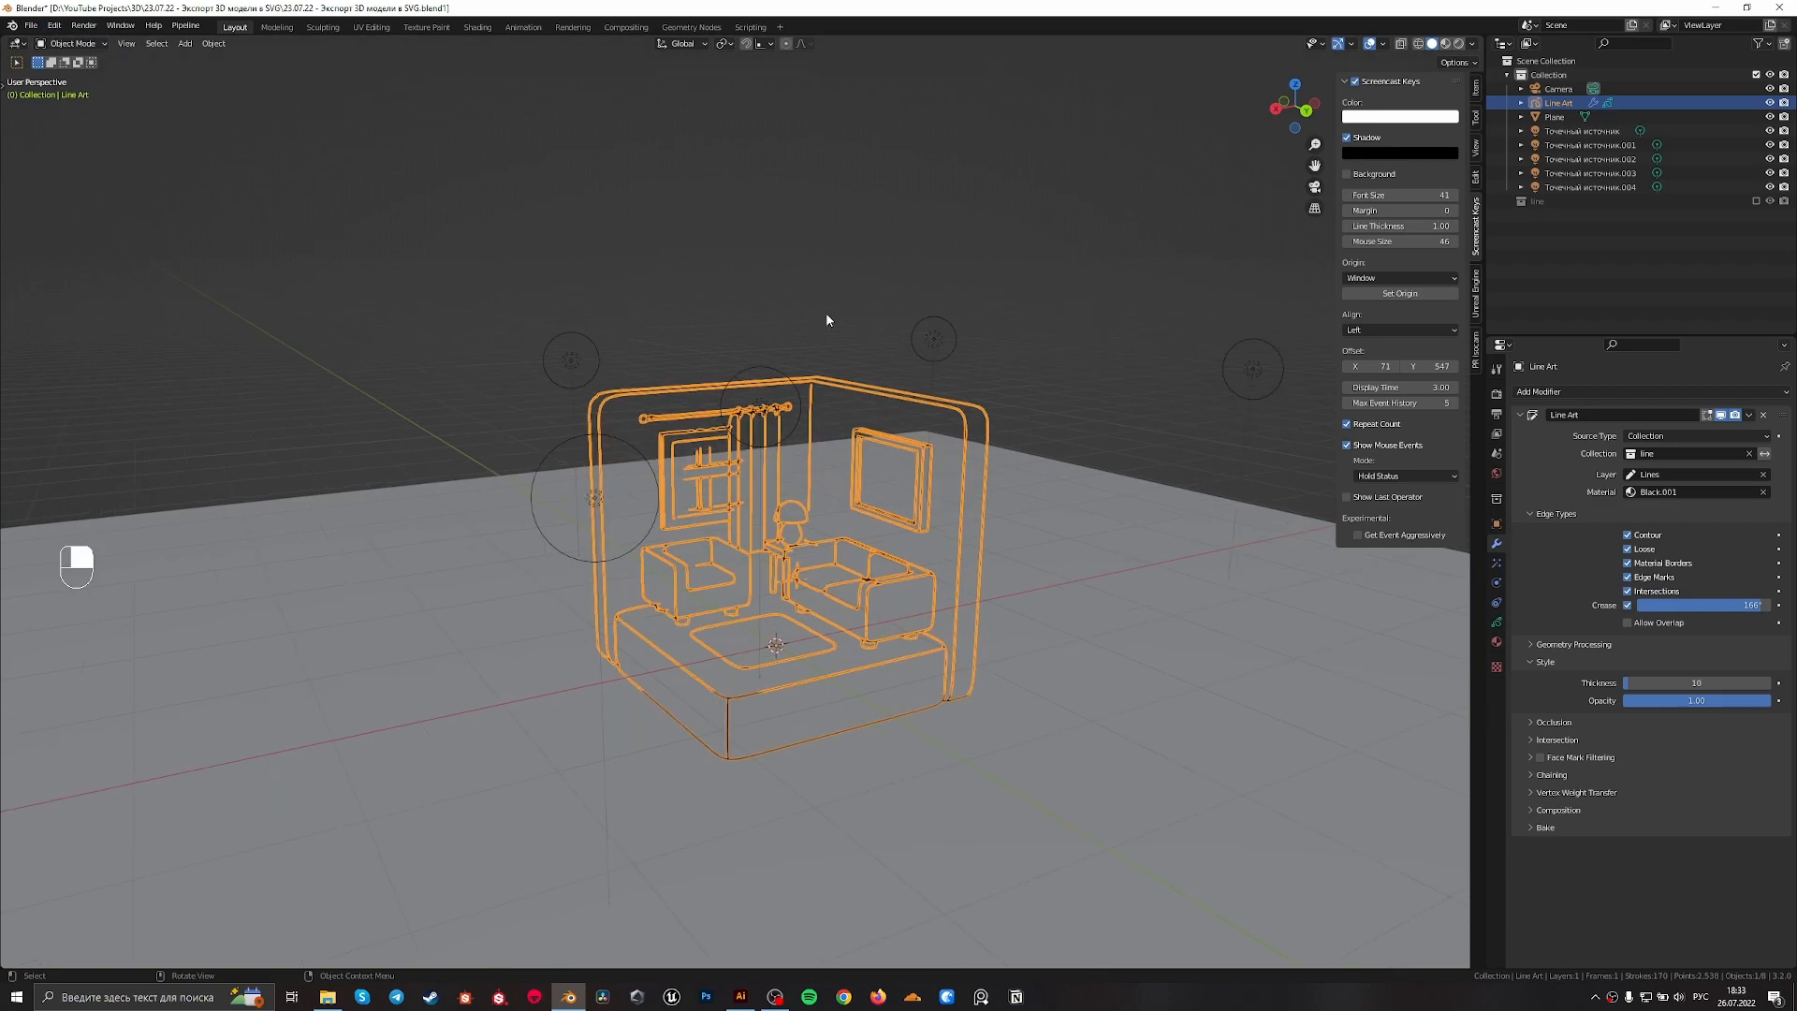
Export the selected line art from the perspective view as Grease Pencil SVG, named 23.07.22 - Экспорт 3D модели в SVG.svg, with Fill on
click(31, 25)
mouse_move(84, 228)
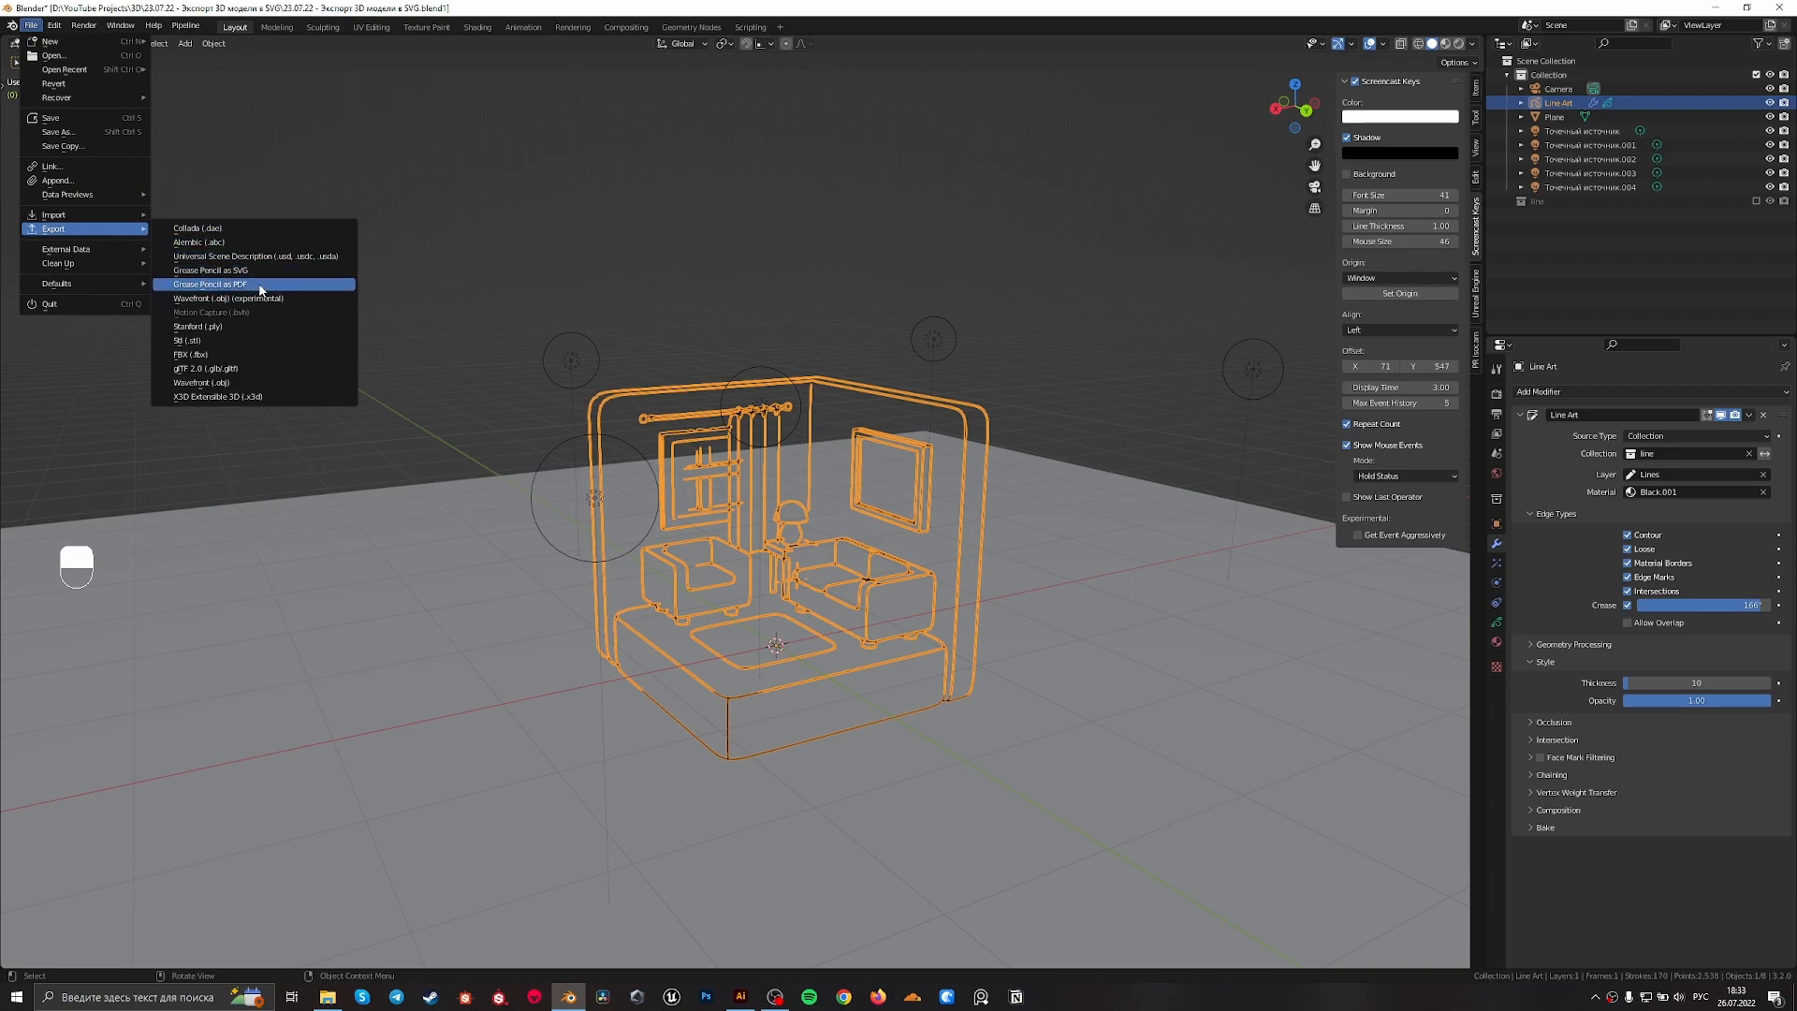
click(250, 272)
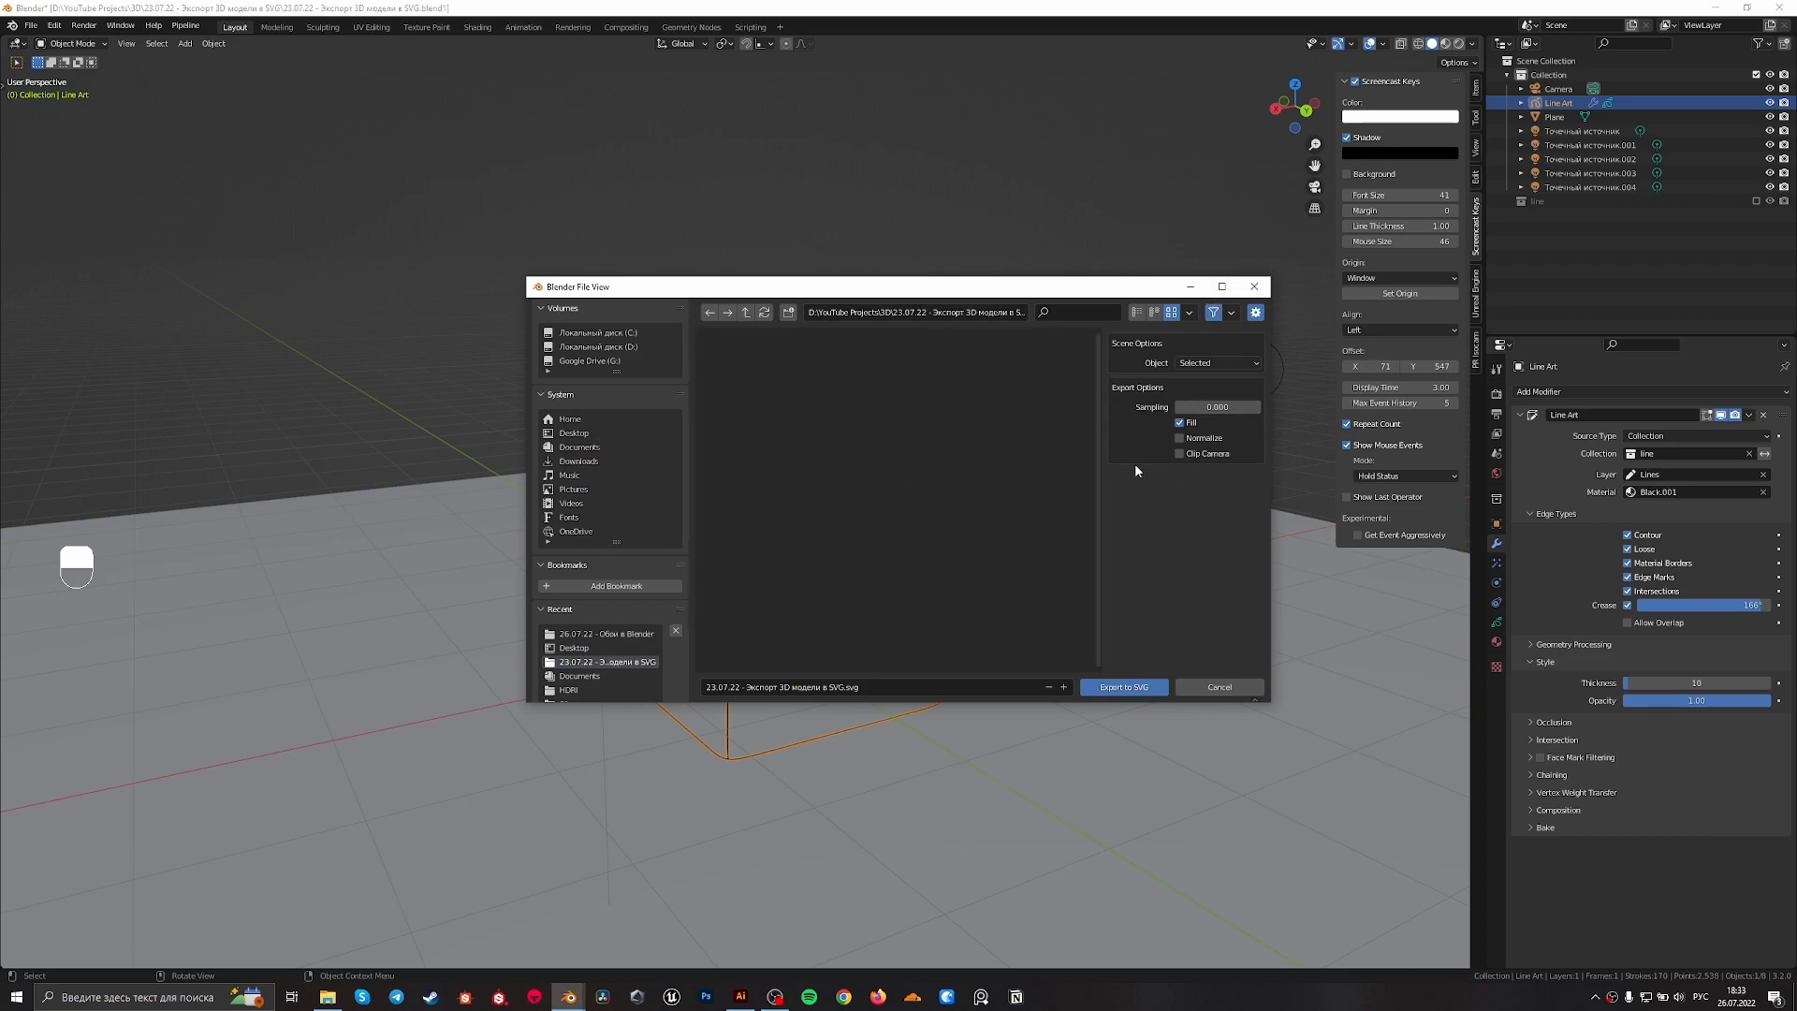
click(1126, 688)
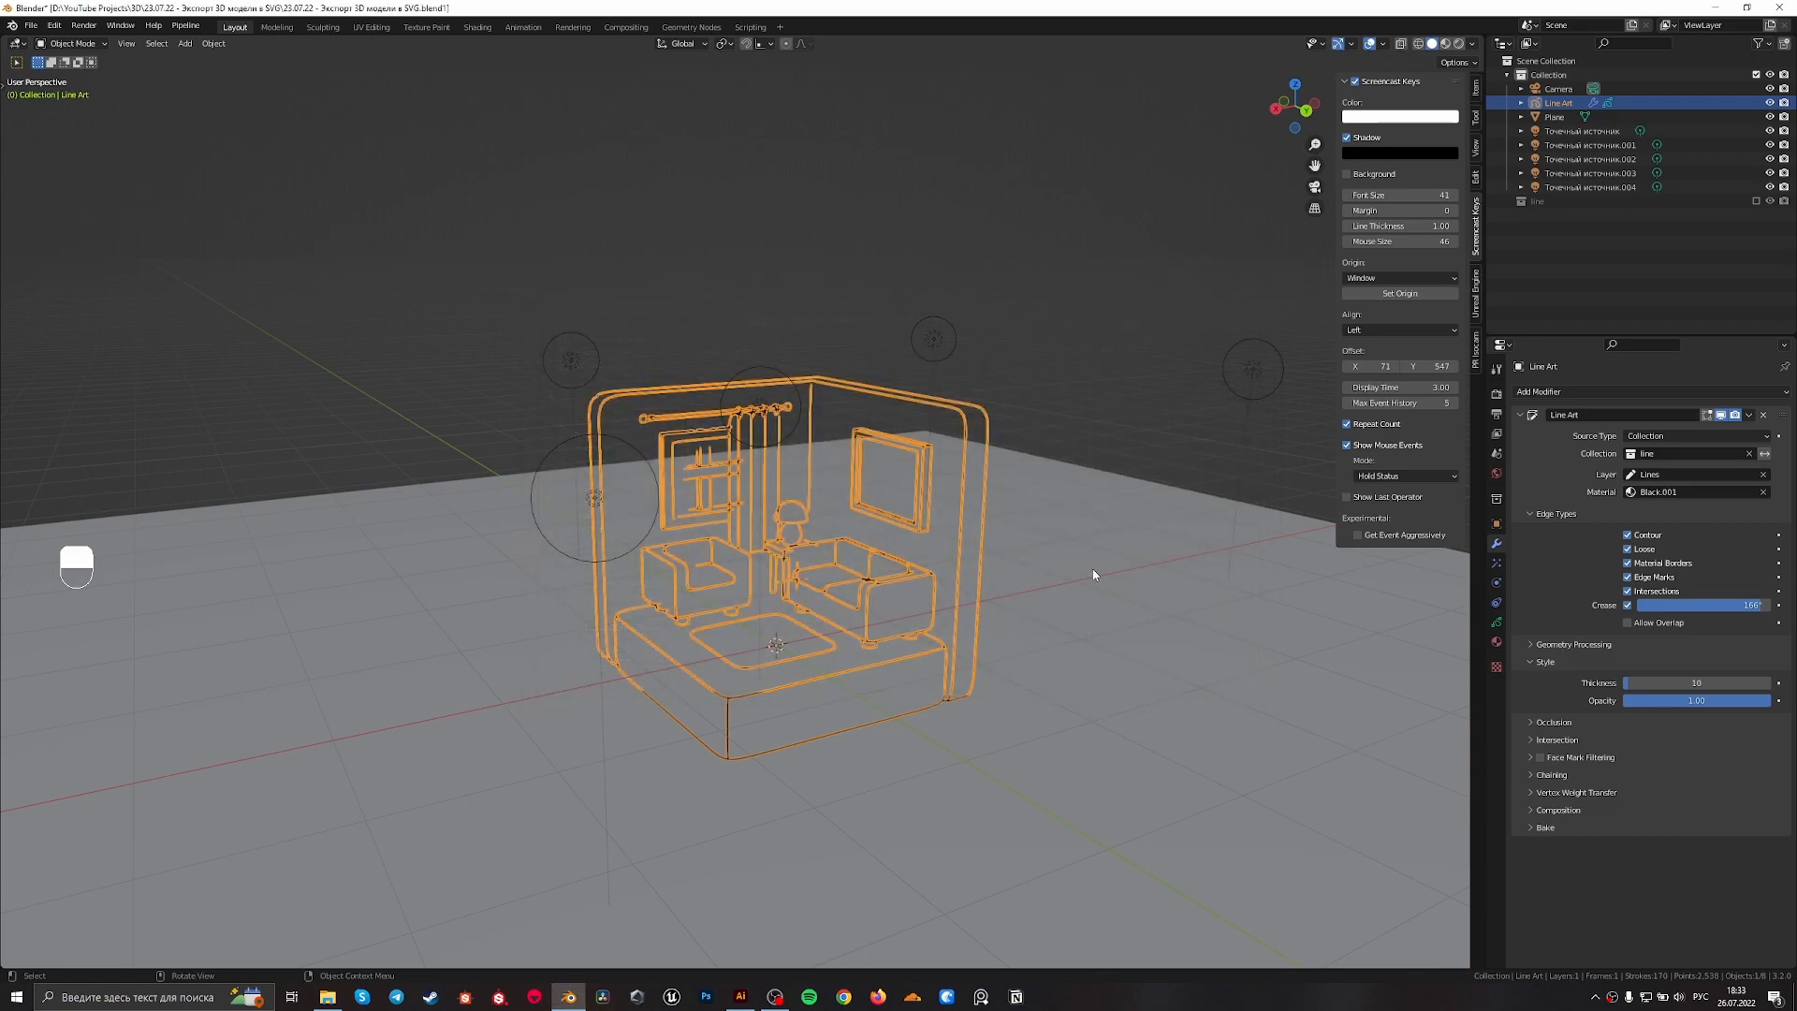
Return to the camera view and export the line art again as a Grease Pencil SVG
click(1037, 503)
middle_drag(1013, 249, 968, 324)
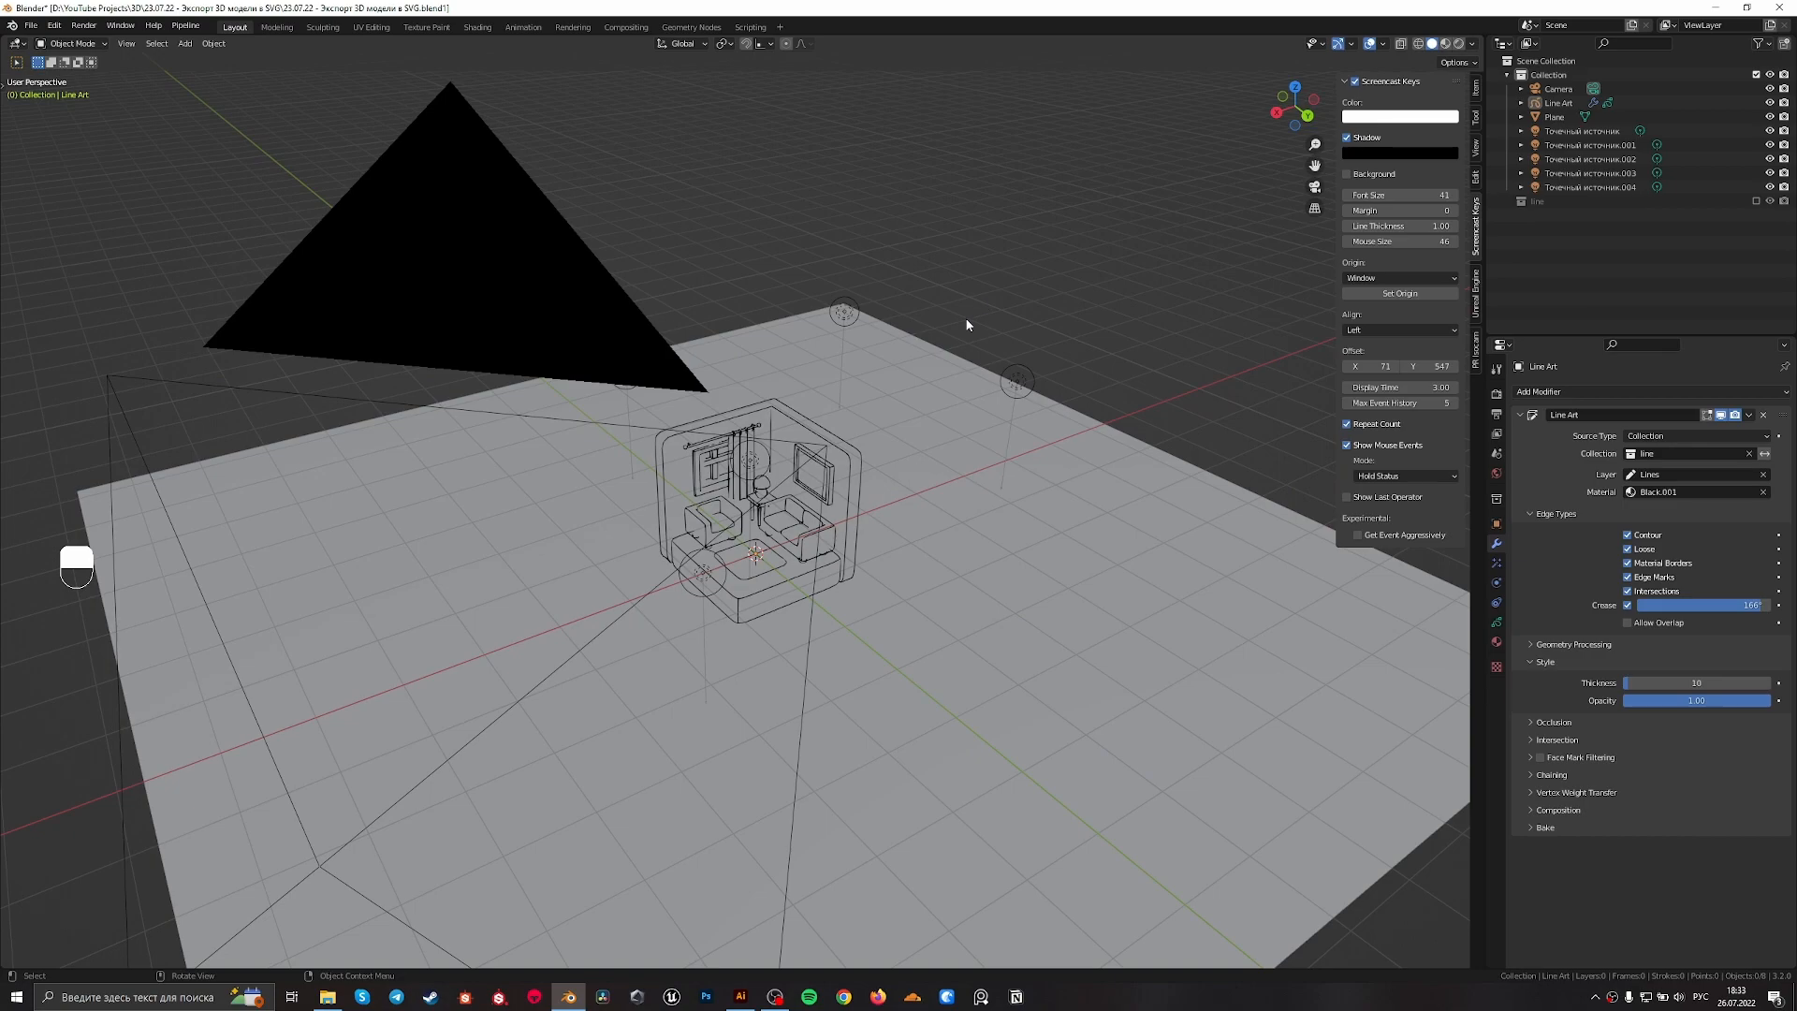
key(KP_0)
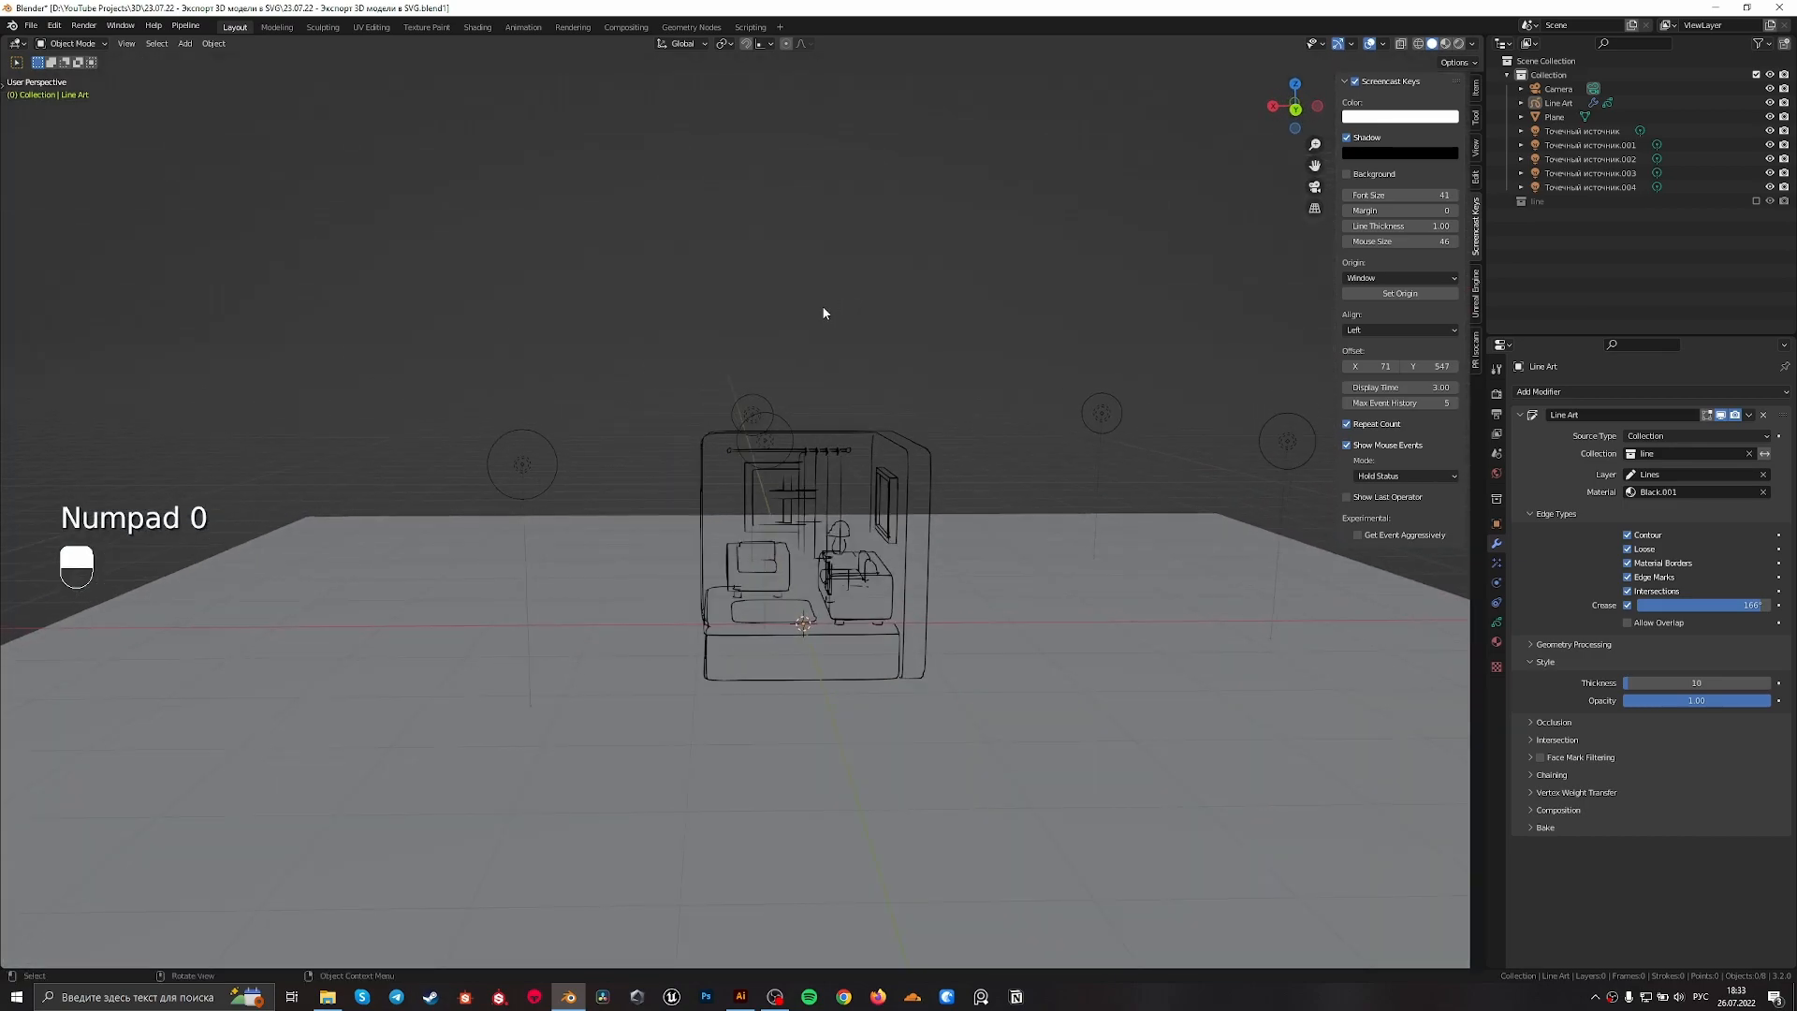
key(KP_0)
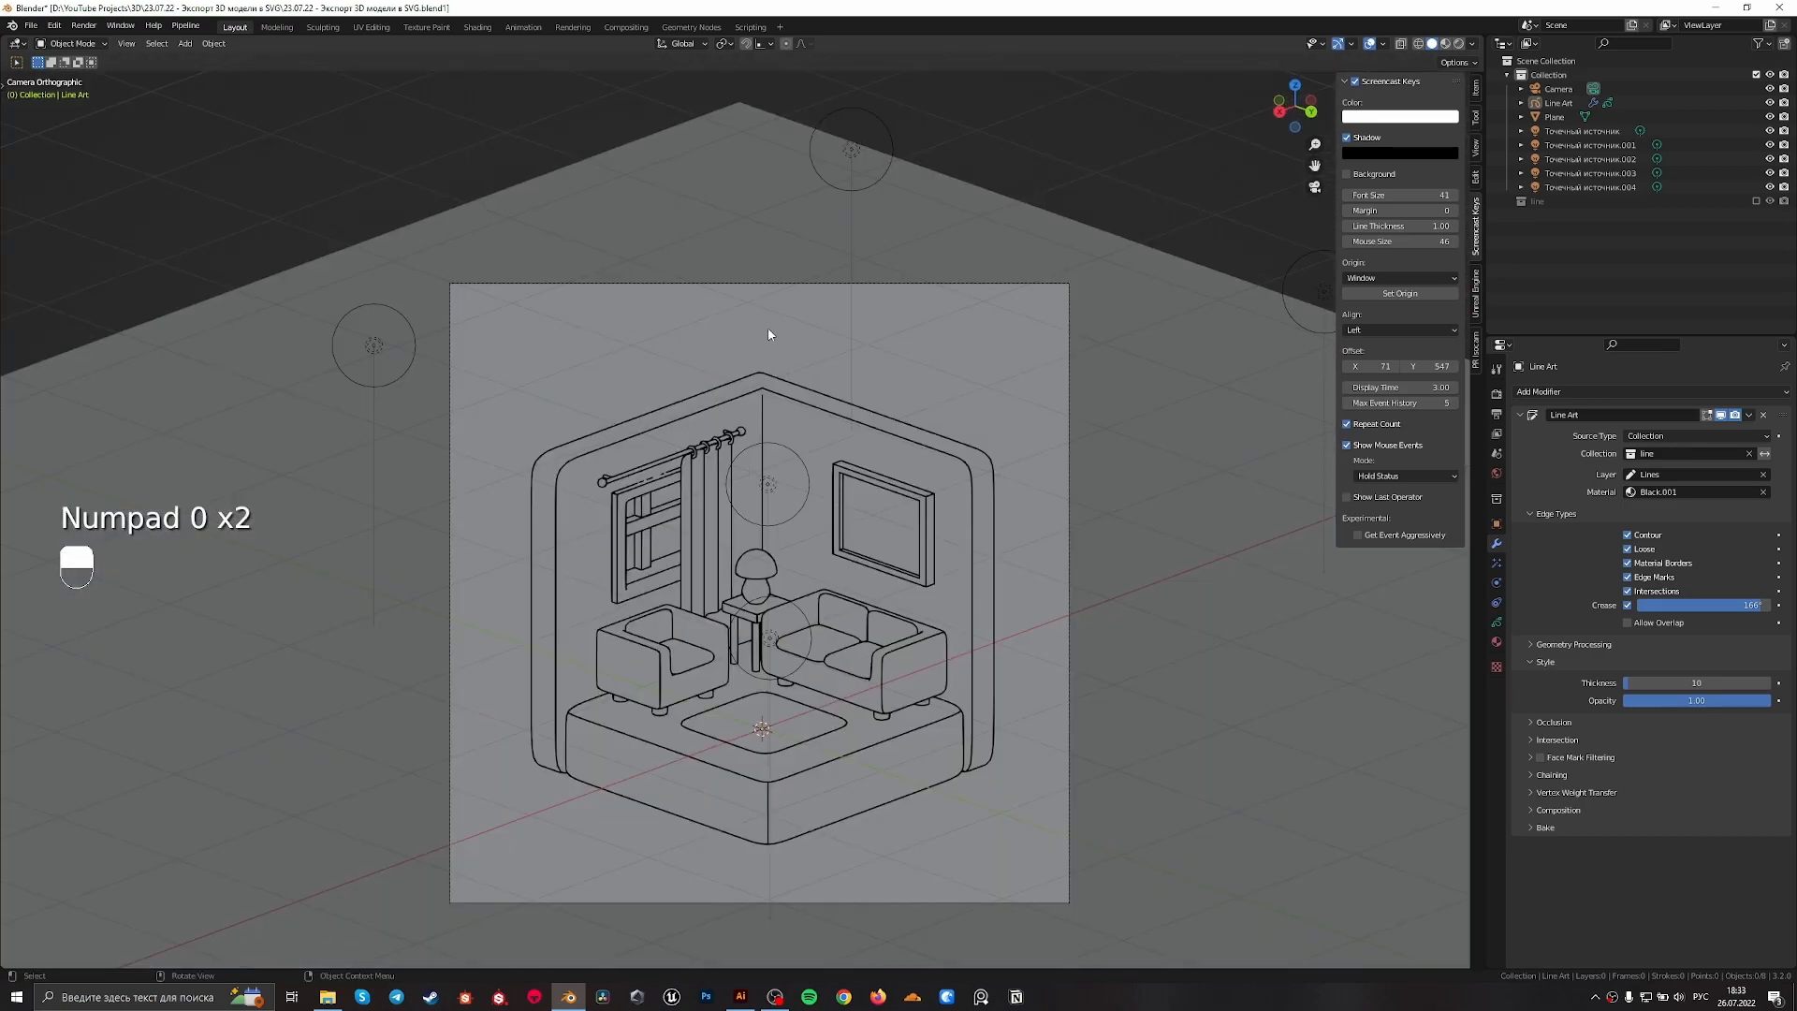
click(31, 25)
mouse_move(94, 232)
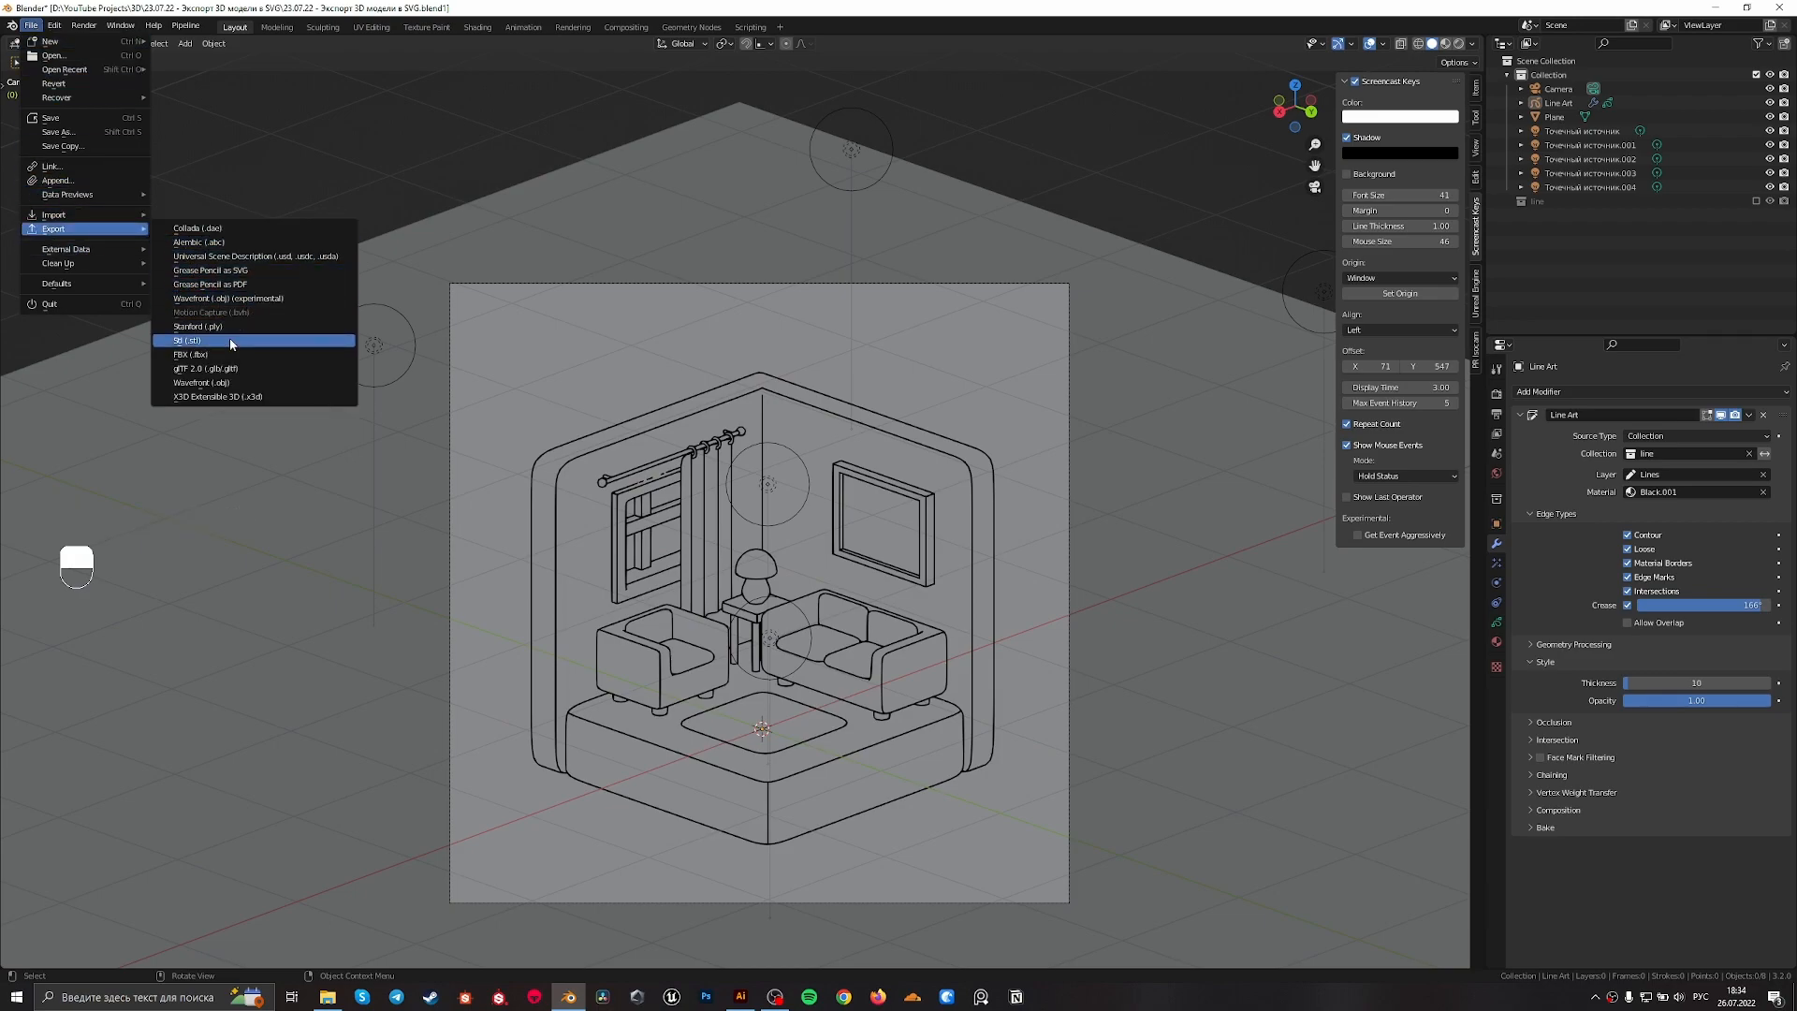
click(249, 270)
click(1125, 688)
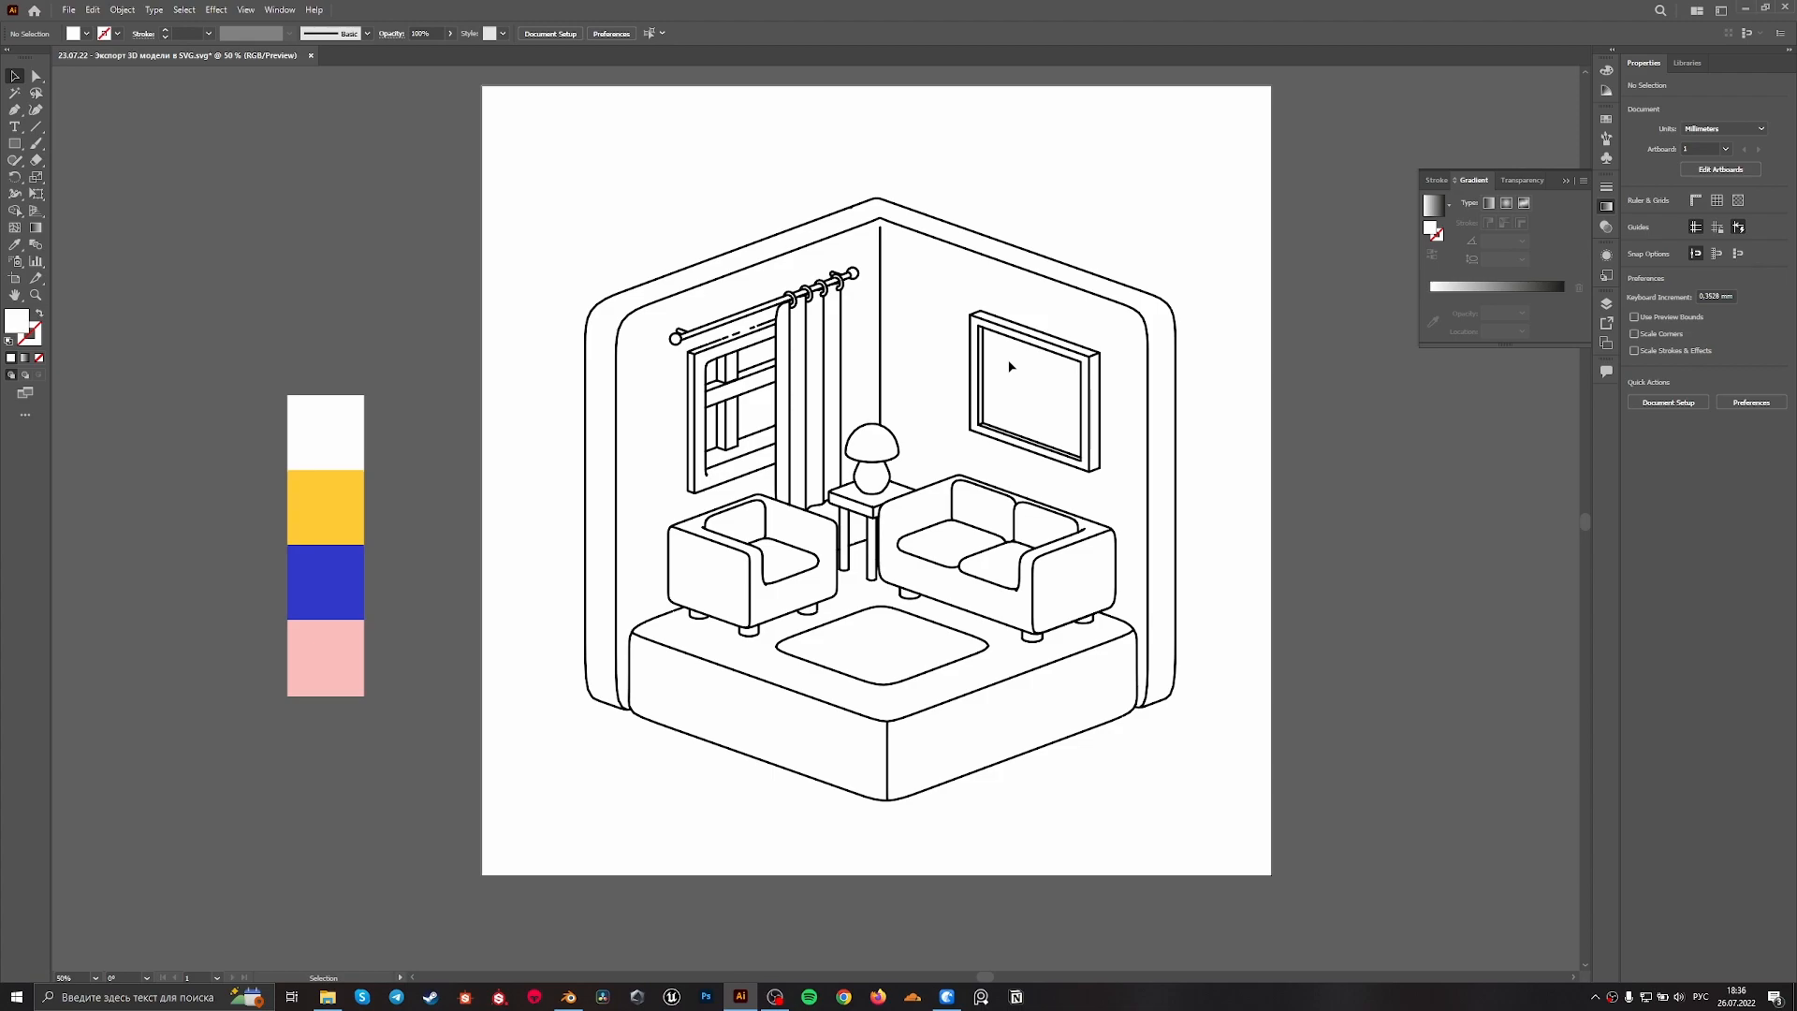
In Illustrator, collapse the gradient settings and ungroup the exported room line drawing
click(1609, 206)
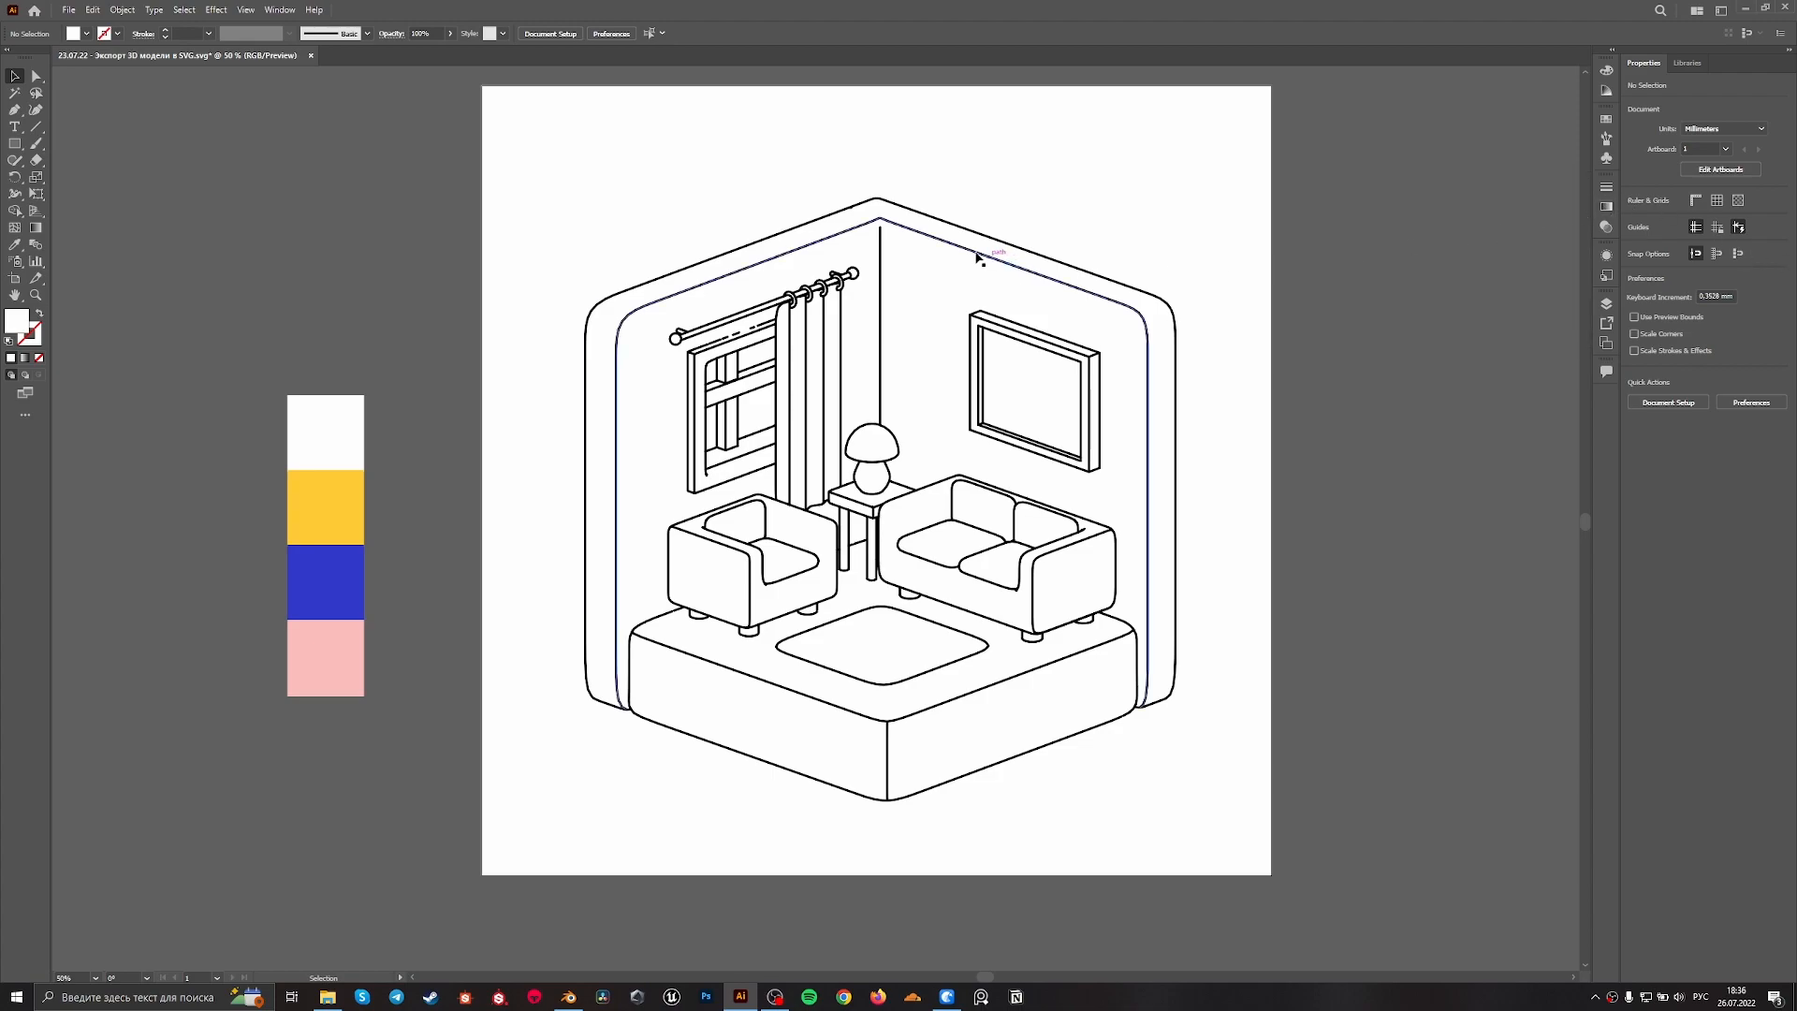
click(879, 246)
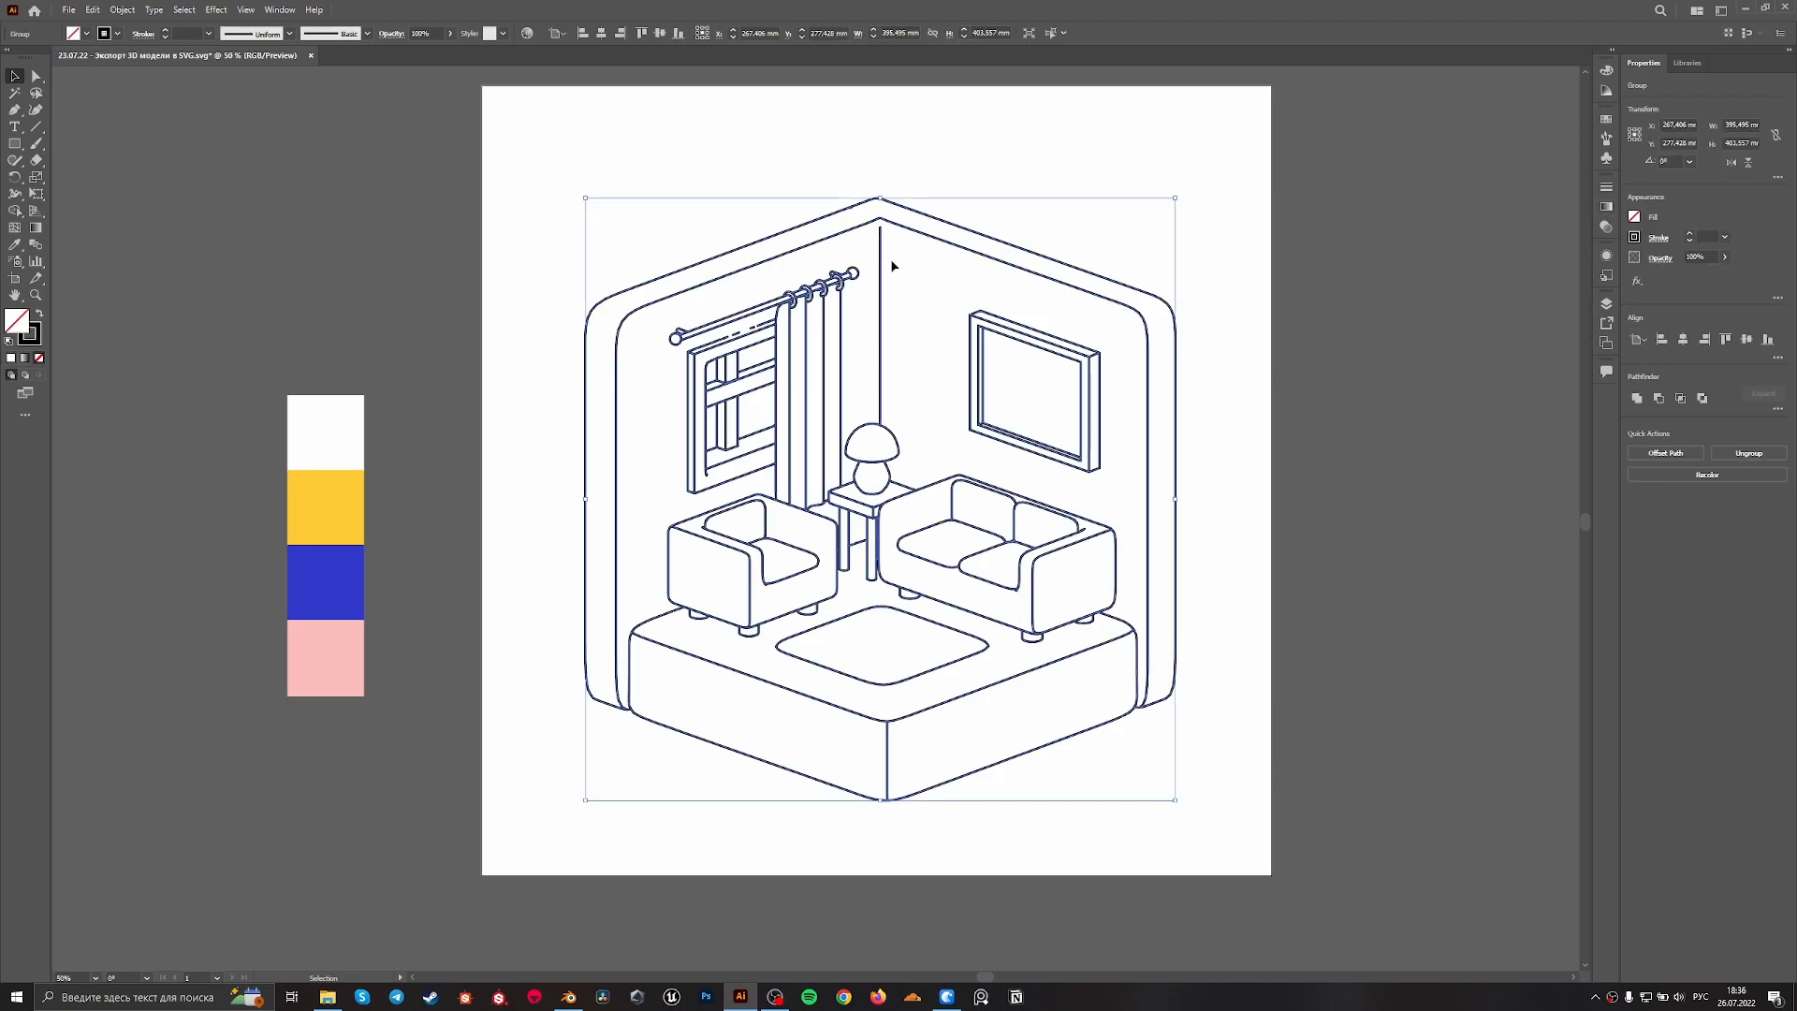
right_click(957, 525)
click(1002, 629)
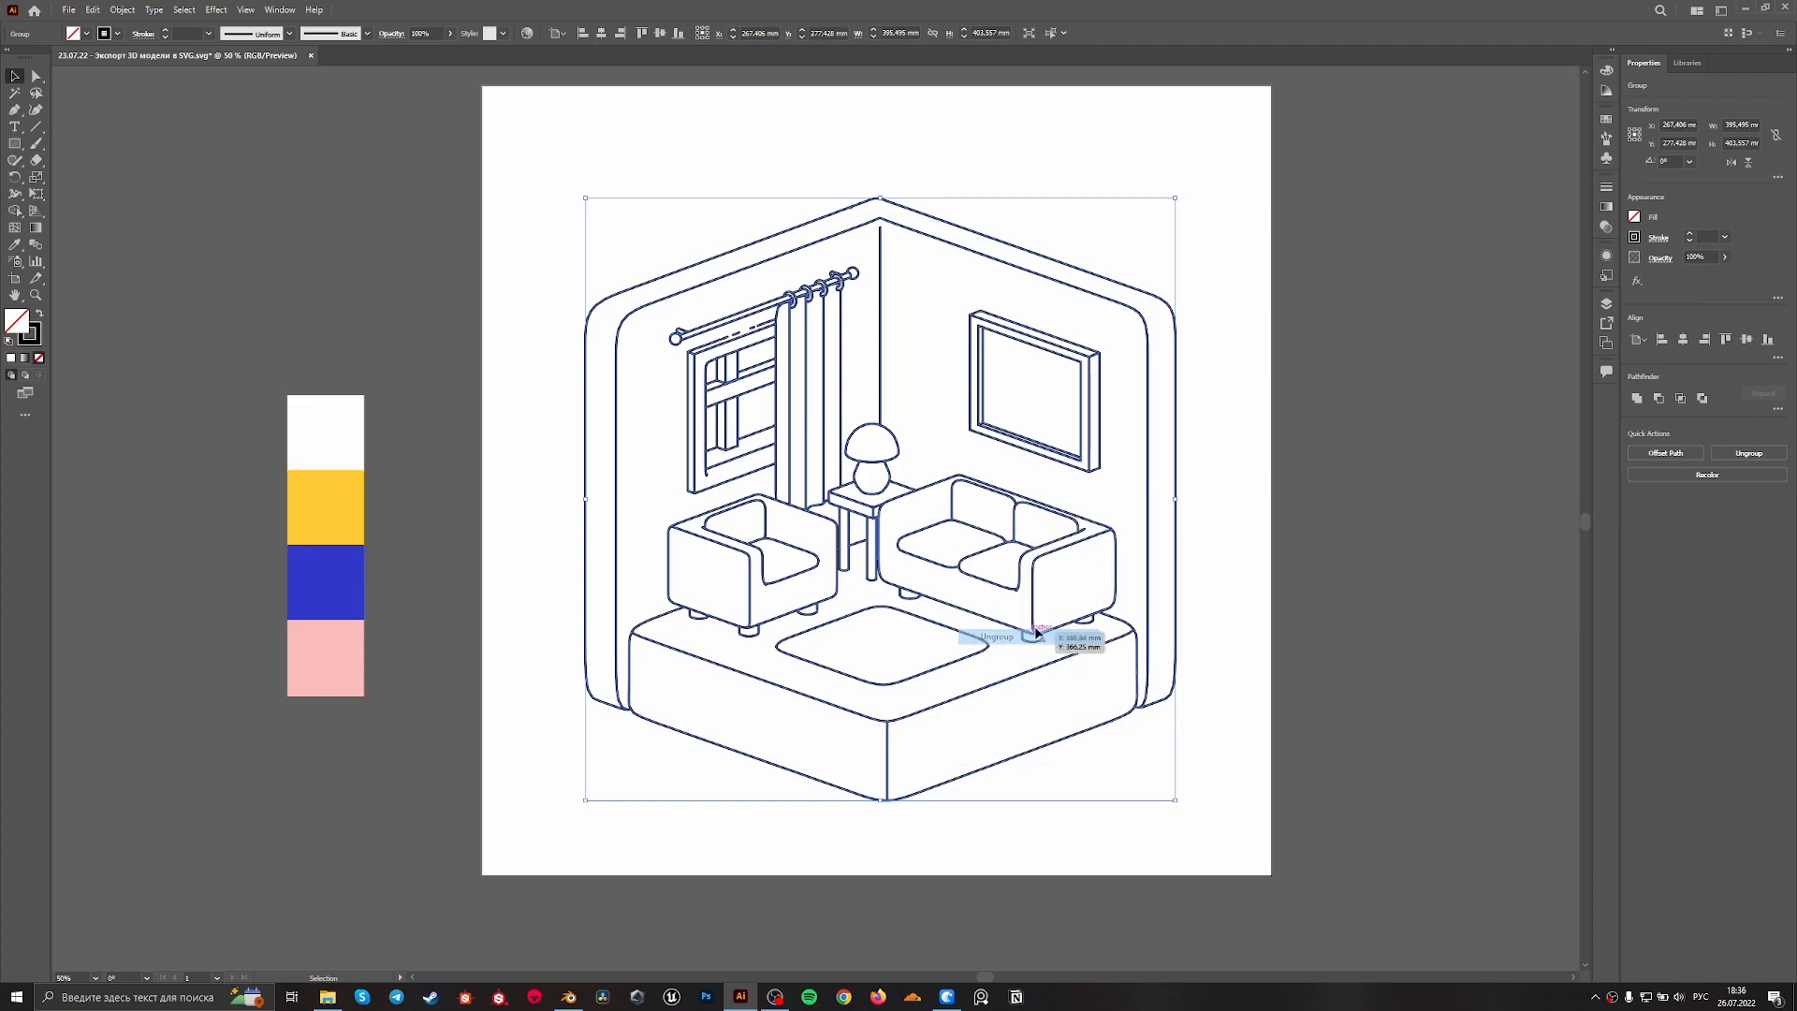
Extend the top end of the vertical wall-corner line up to the inner corner where the two walls meet
click(1271, 450)
alt+scroll(889, 196, up, 4)
key(space)
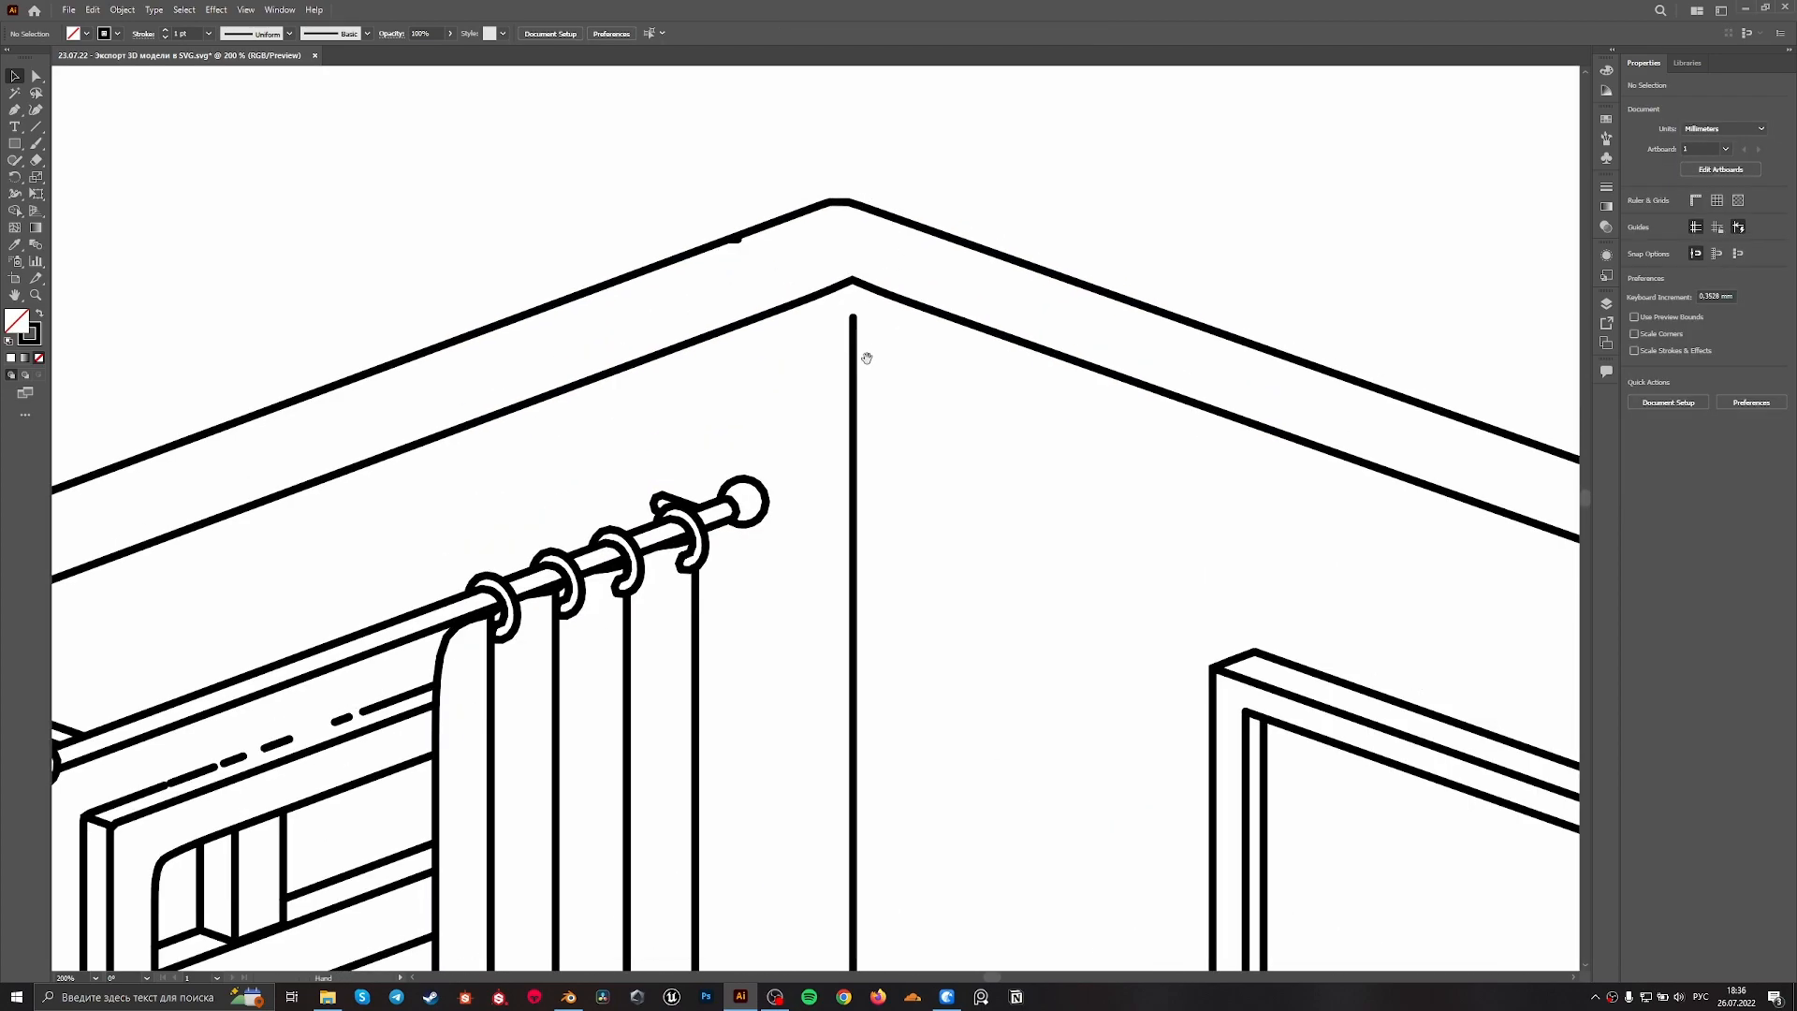
alt+scroll(866, 311, up, 3)
key(a)
drag(819, 342, 818, 225)
click(883, 405)
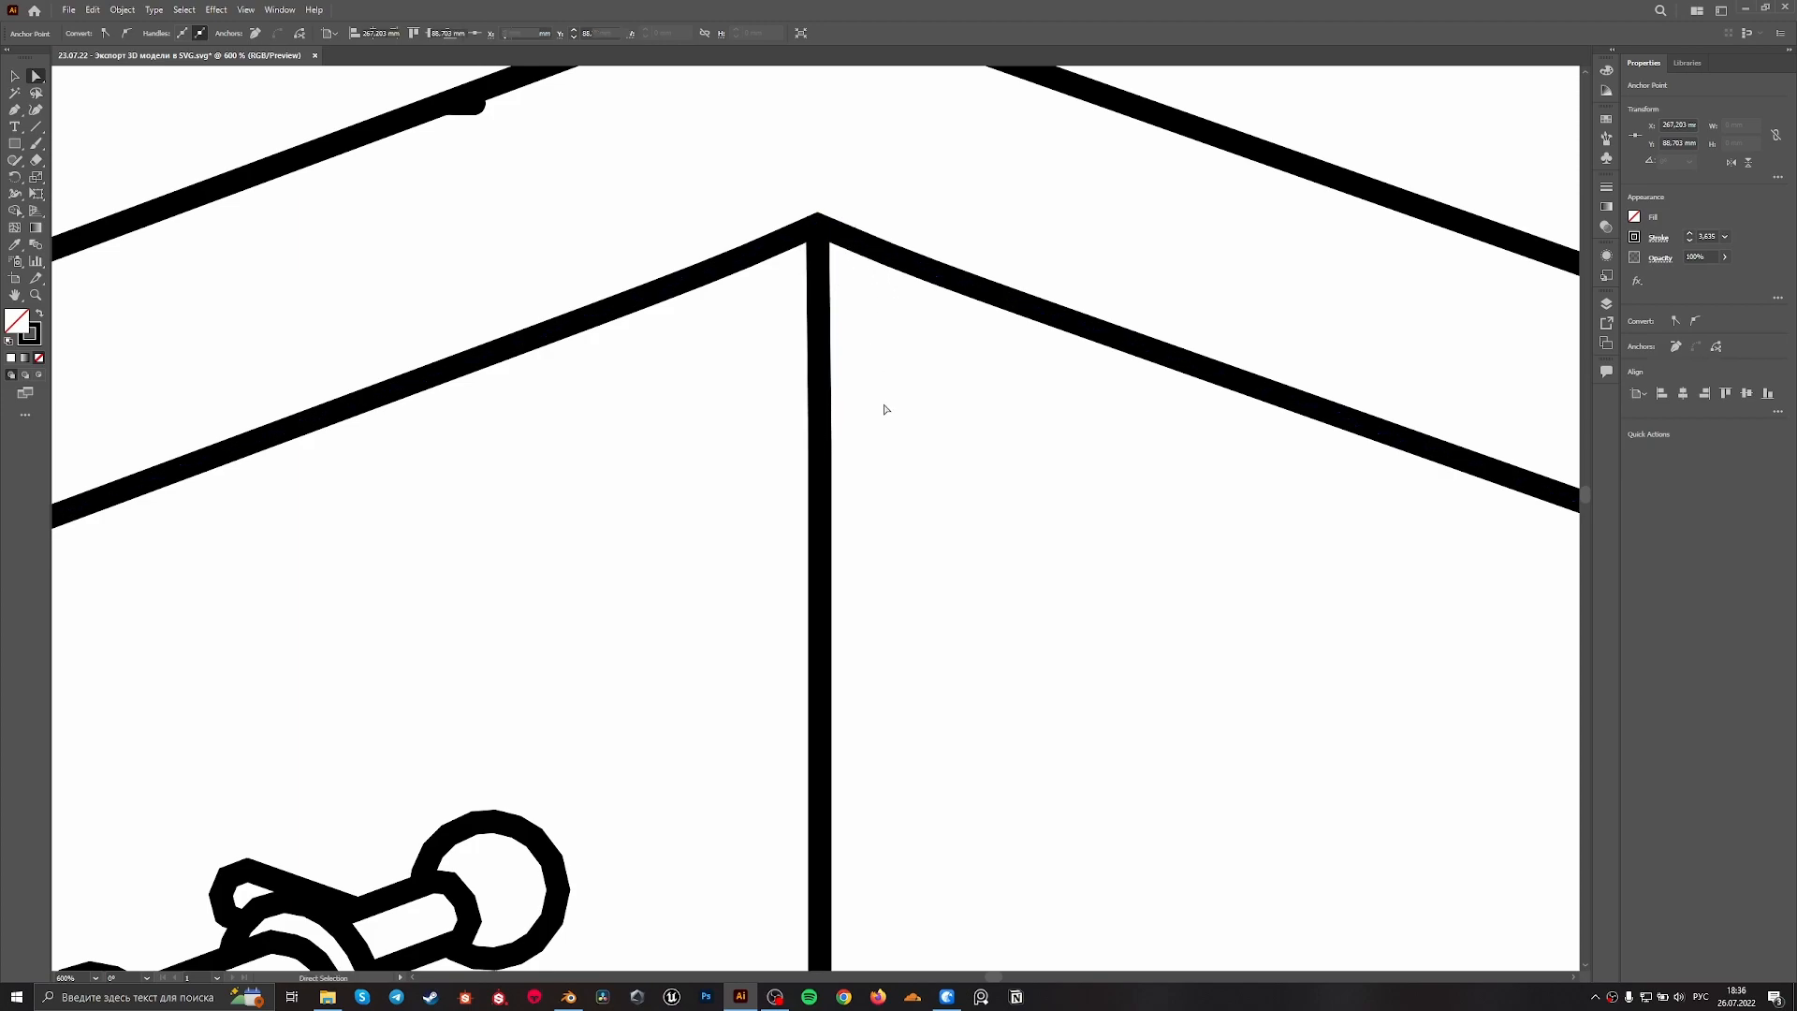
Delete one of the short broken dashes along the window frame's upper edge
alt+scroll(886, 395, down, 7)
alt+scroll(728, 367, up, 7)
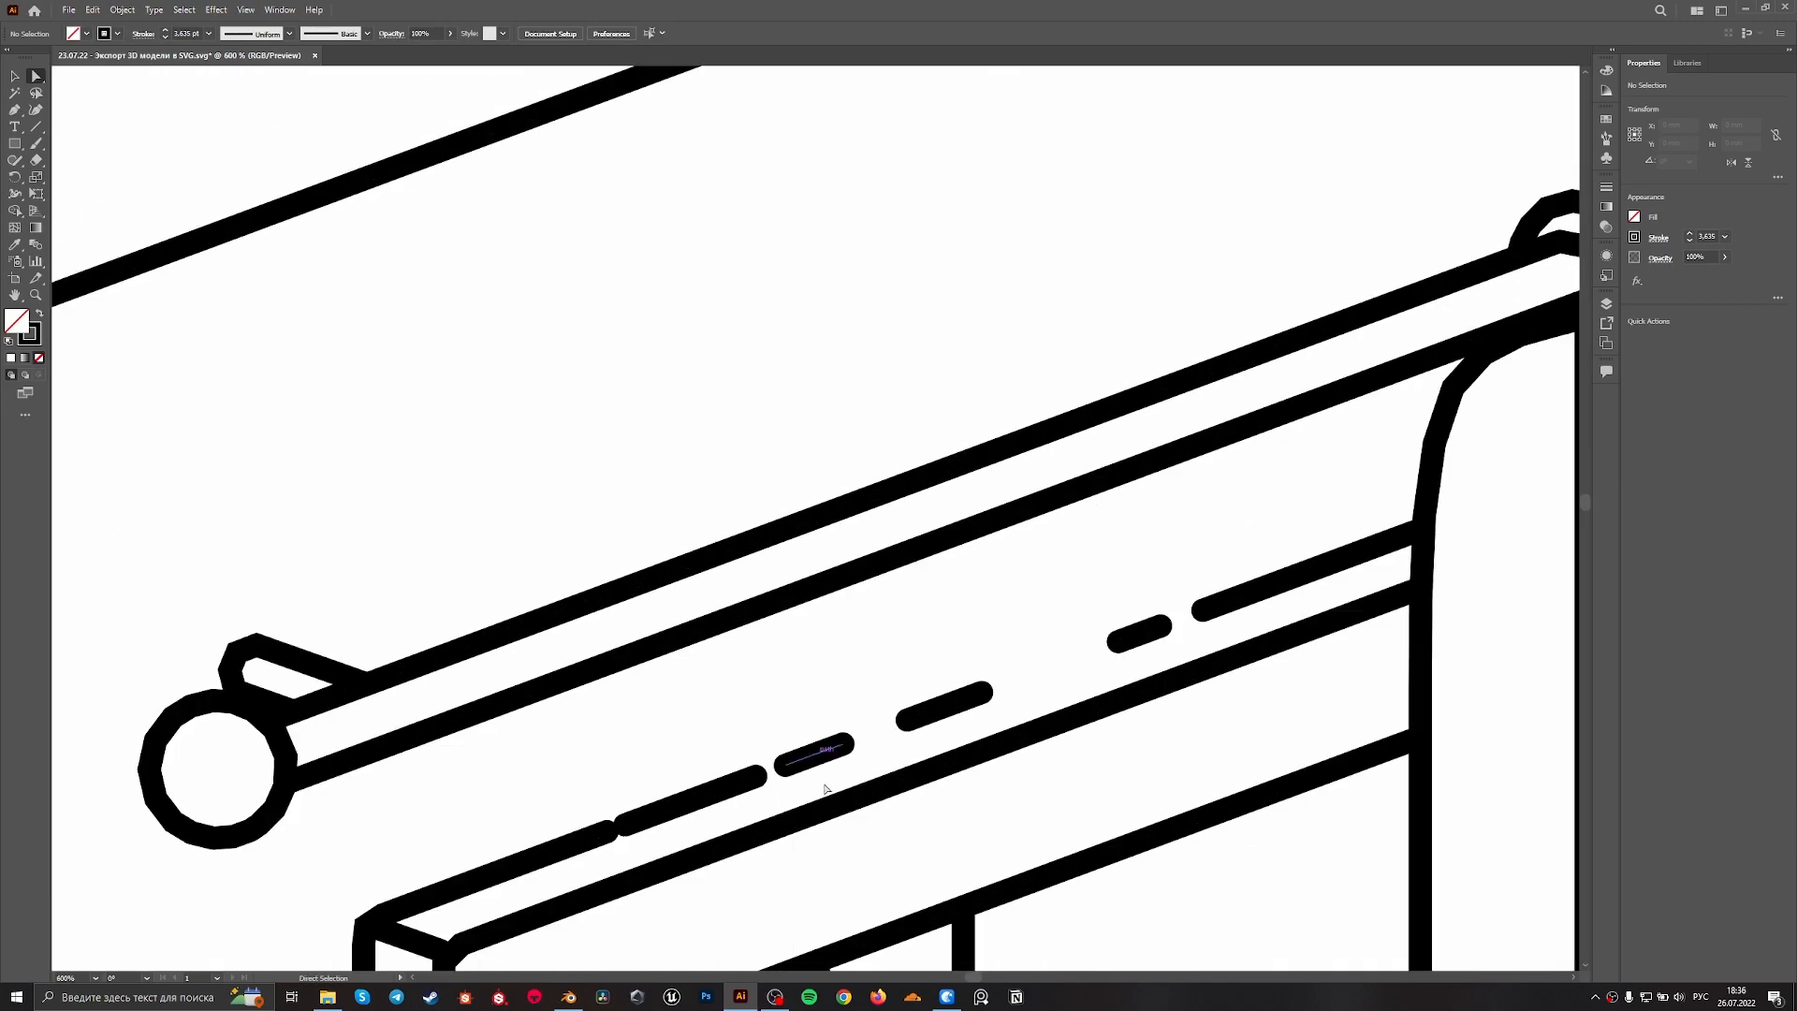
click(814, 756)
key(Delete)
click(968, 689)
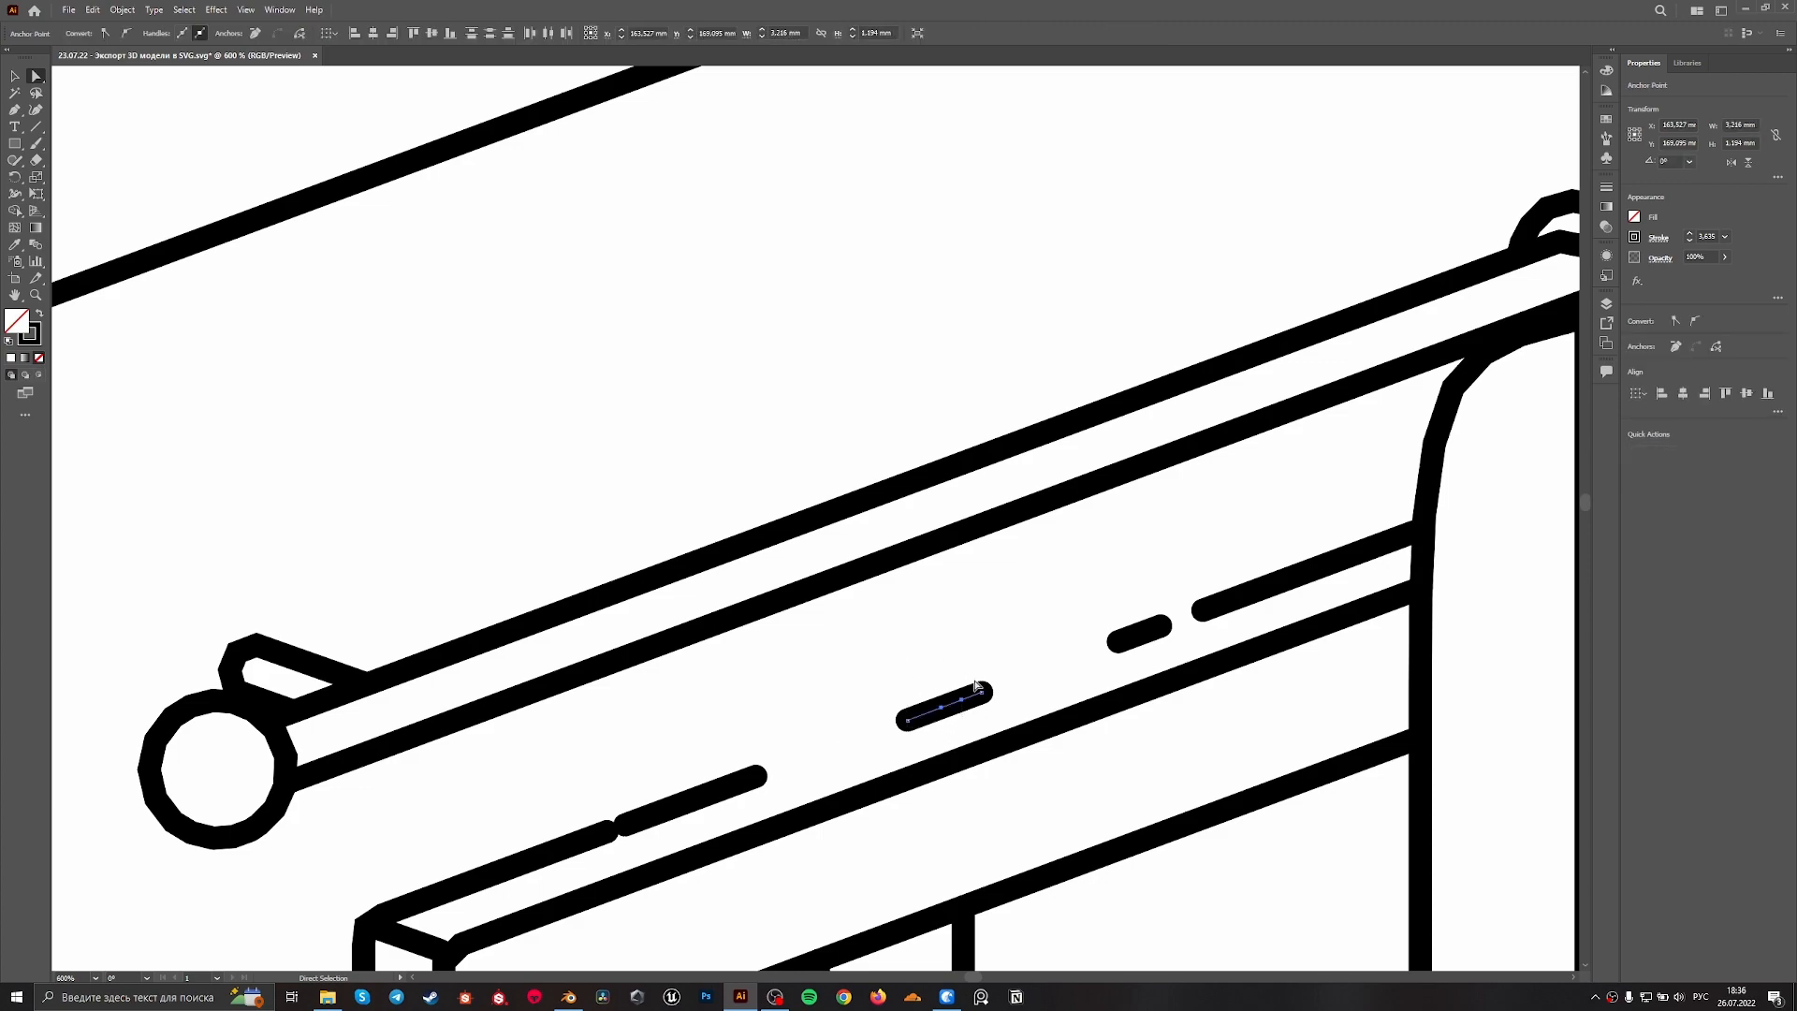
key(v)
click(1014, 694)
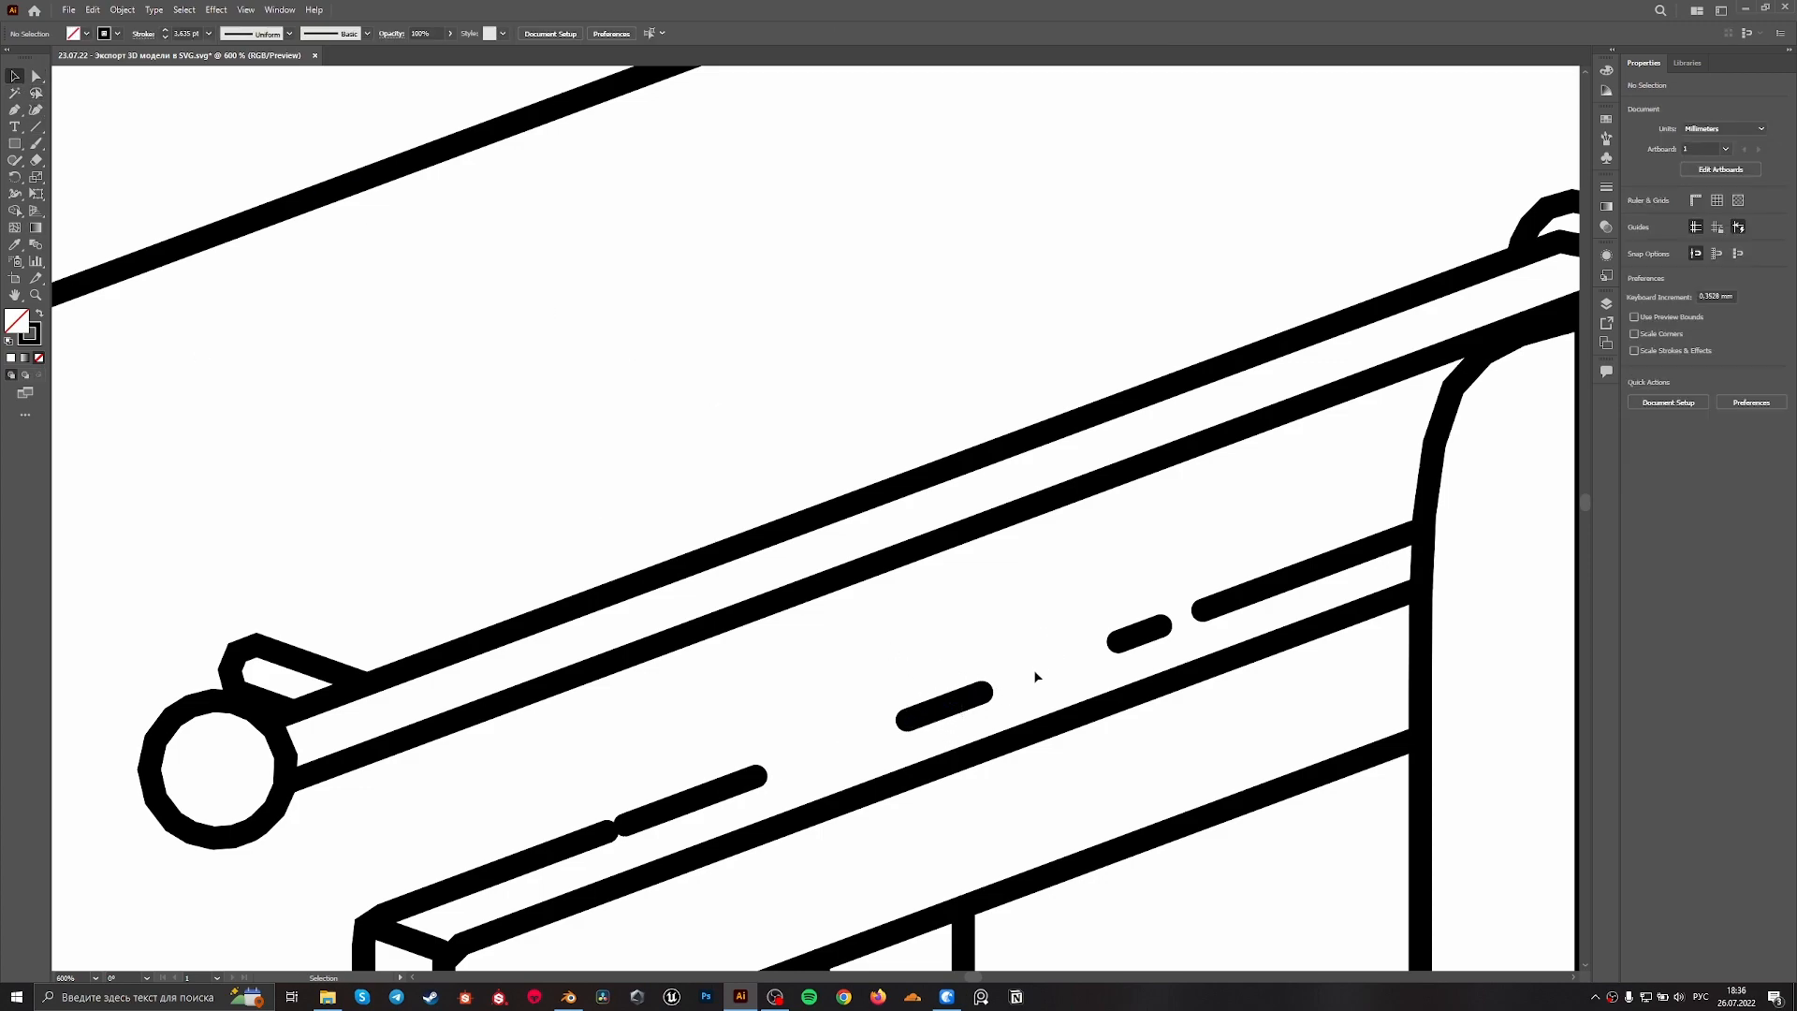
Ungroup the nested line-drawing groups until the individual strokes are separate paths
click(949, 700)
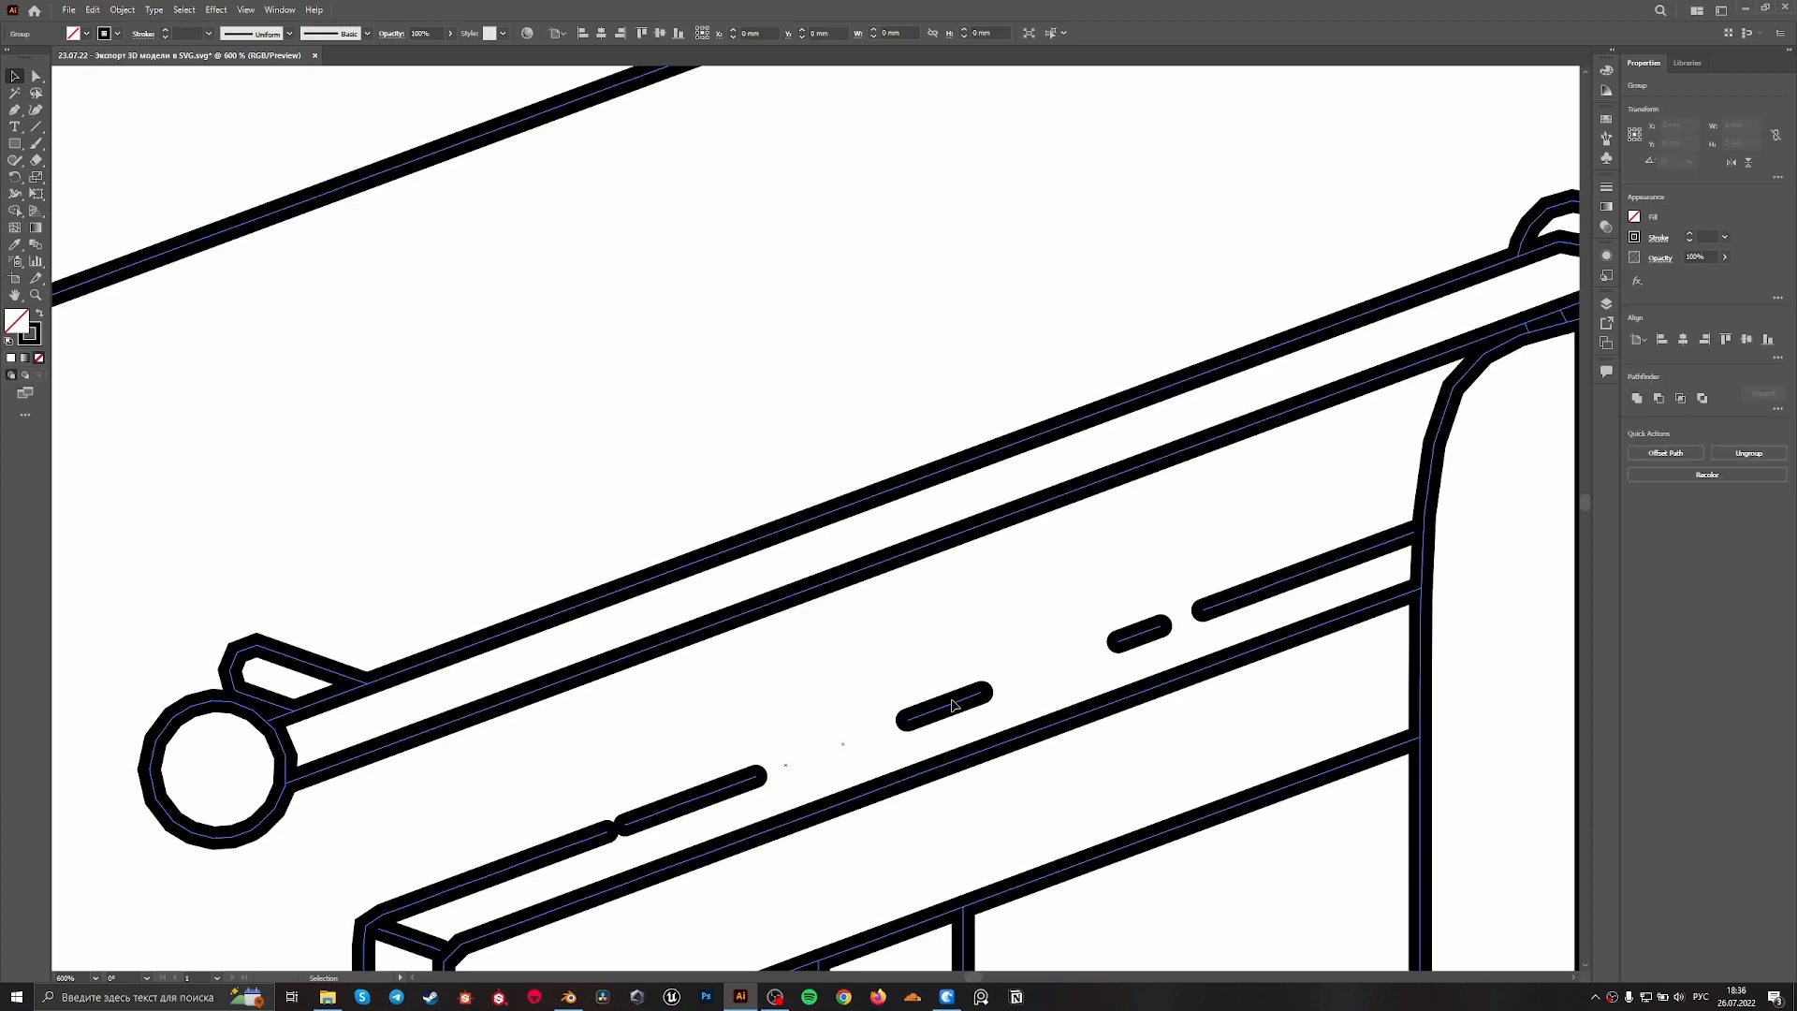
right_click(950, 700)
click(992, 817)
click(982, 711)
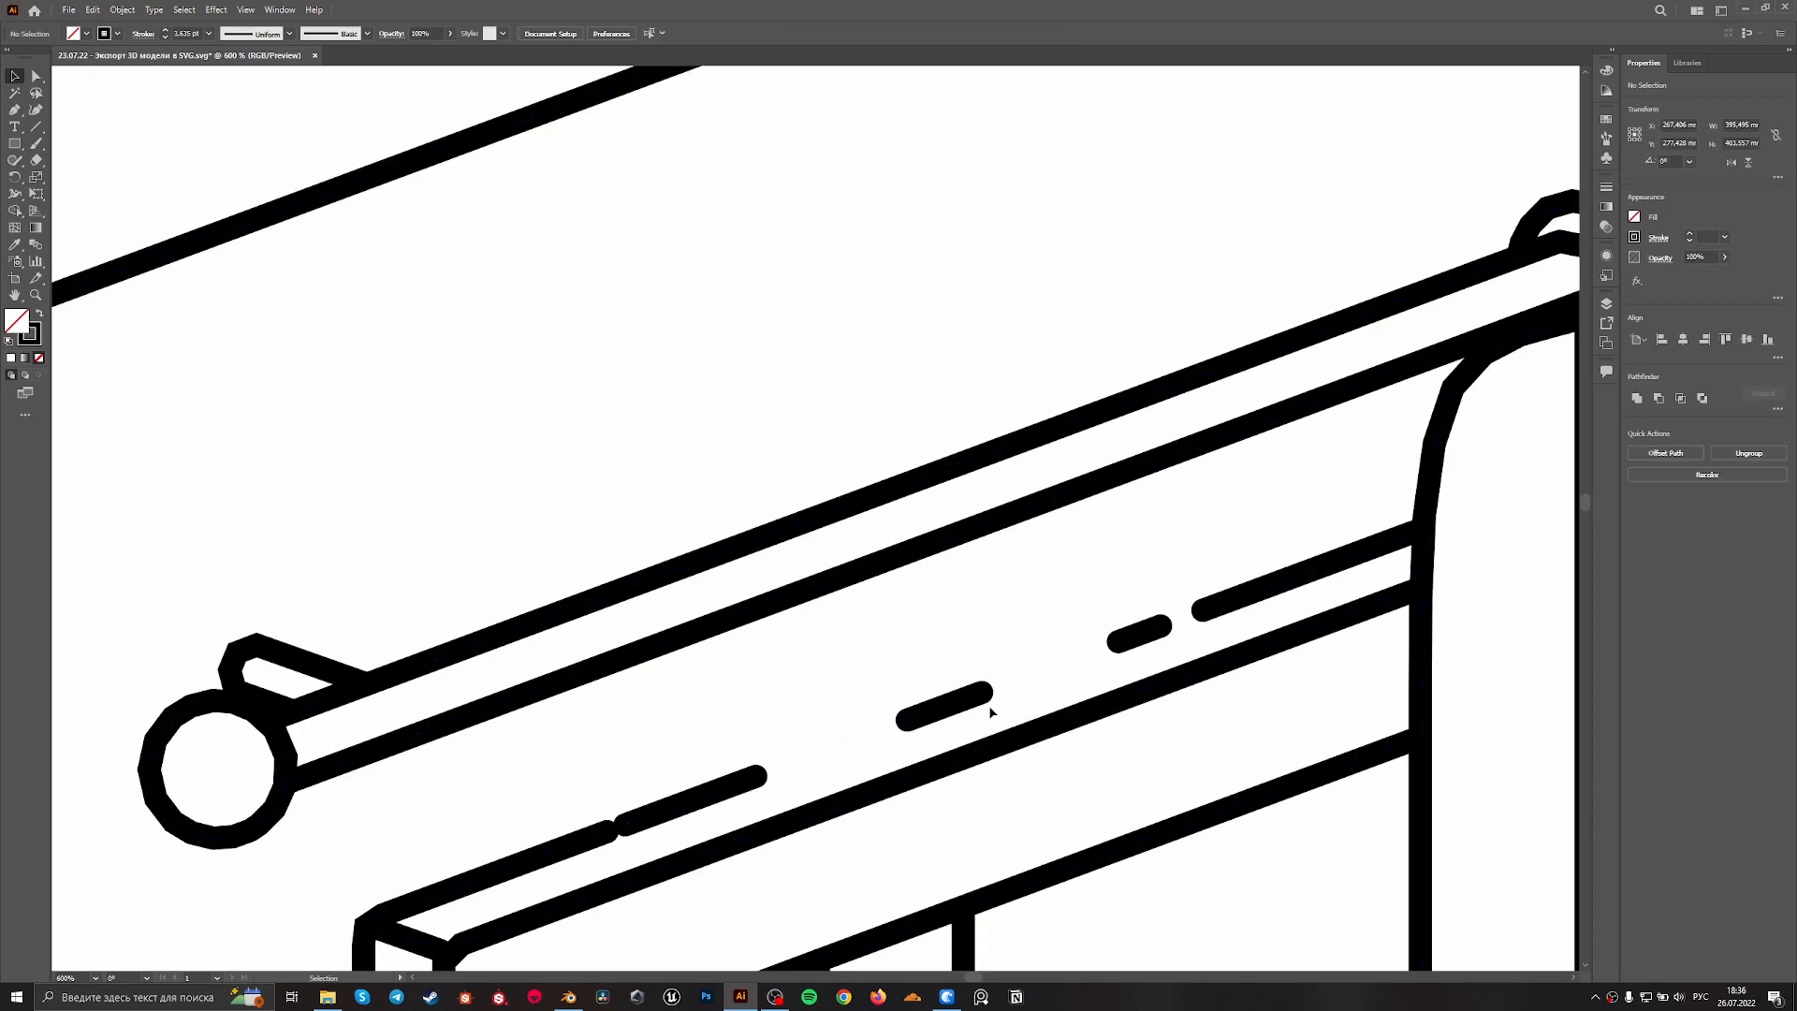
right_click(983, 711)
click(943, 703)
right_click(949, 709)
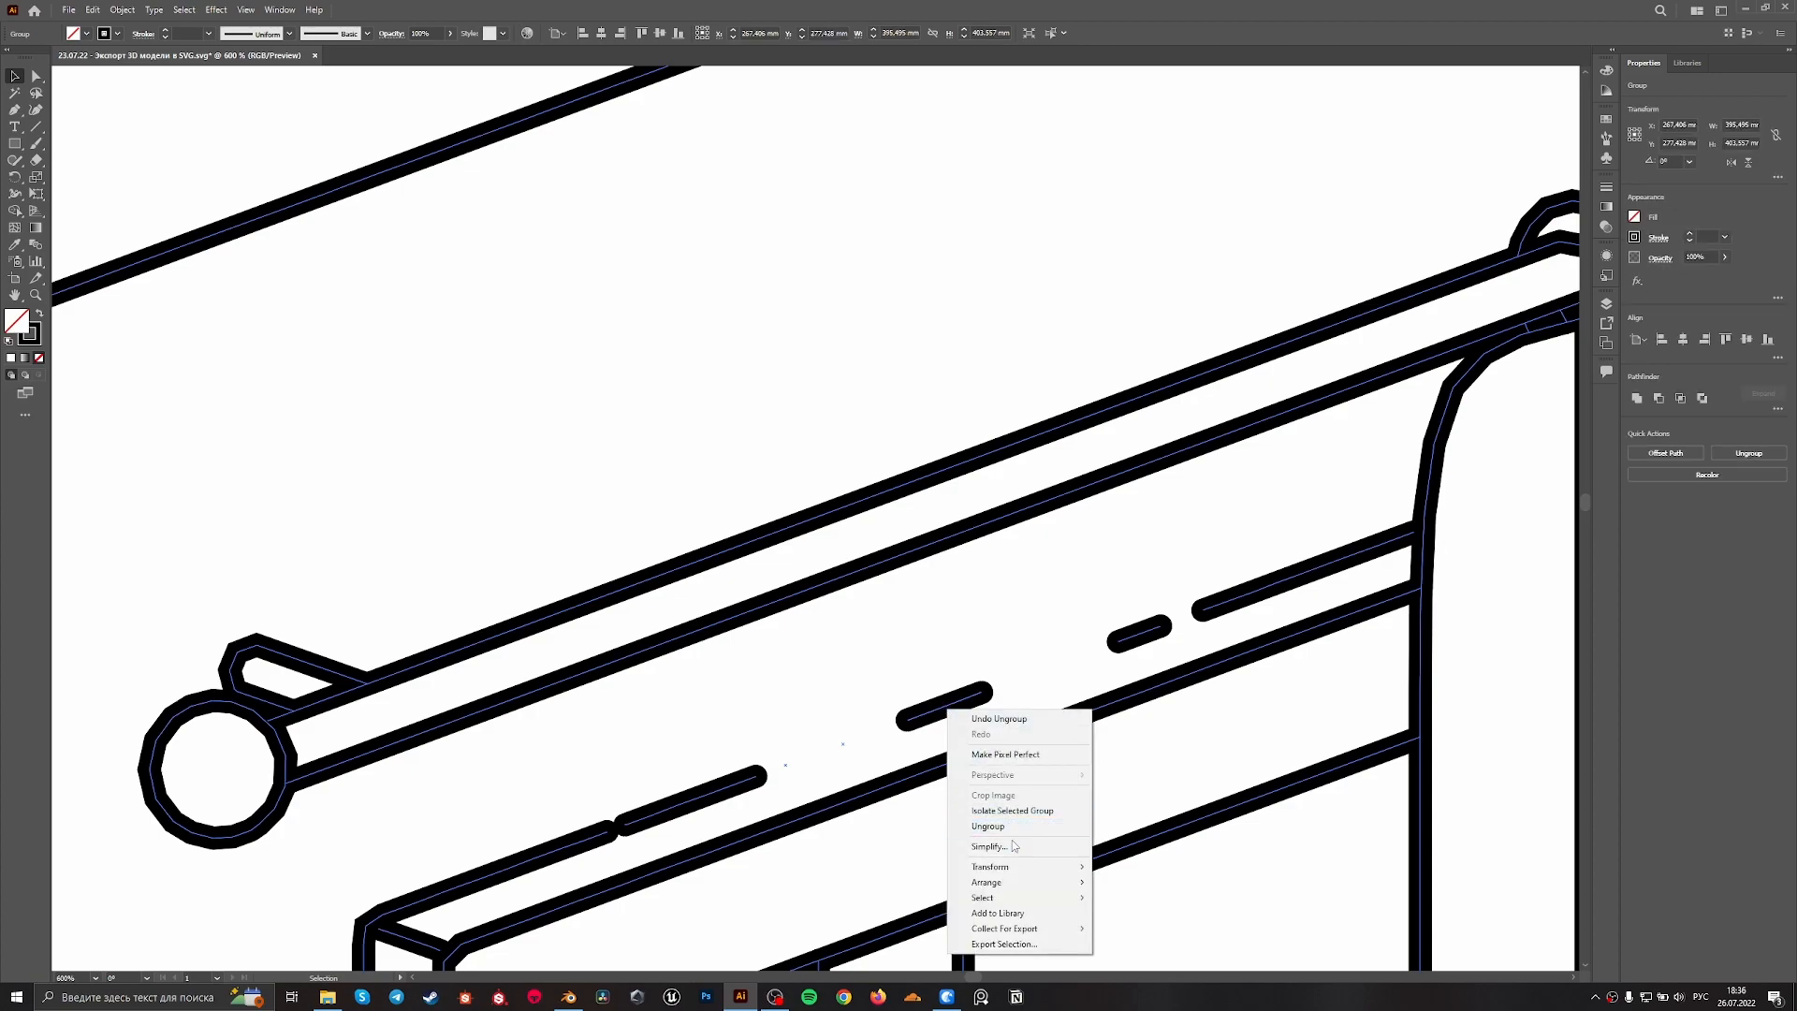
click(992, 825)
Delete the three remaining broken dashes along the window frame's upper edge
click(945, 707)
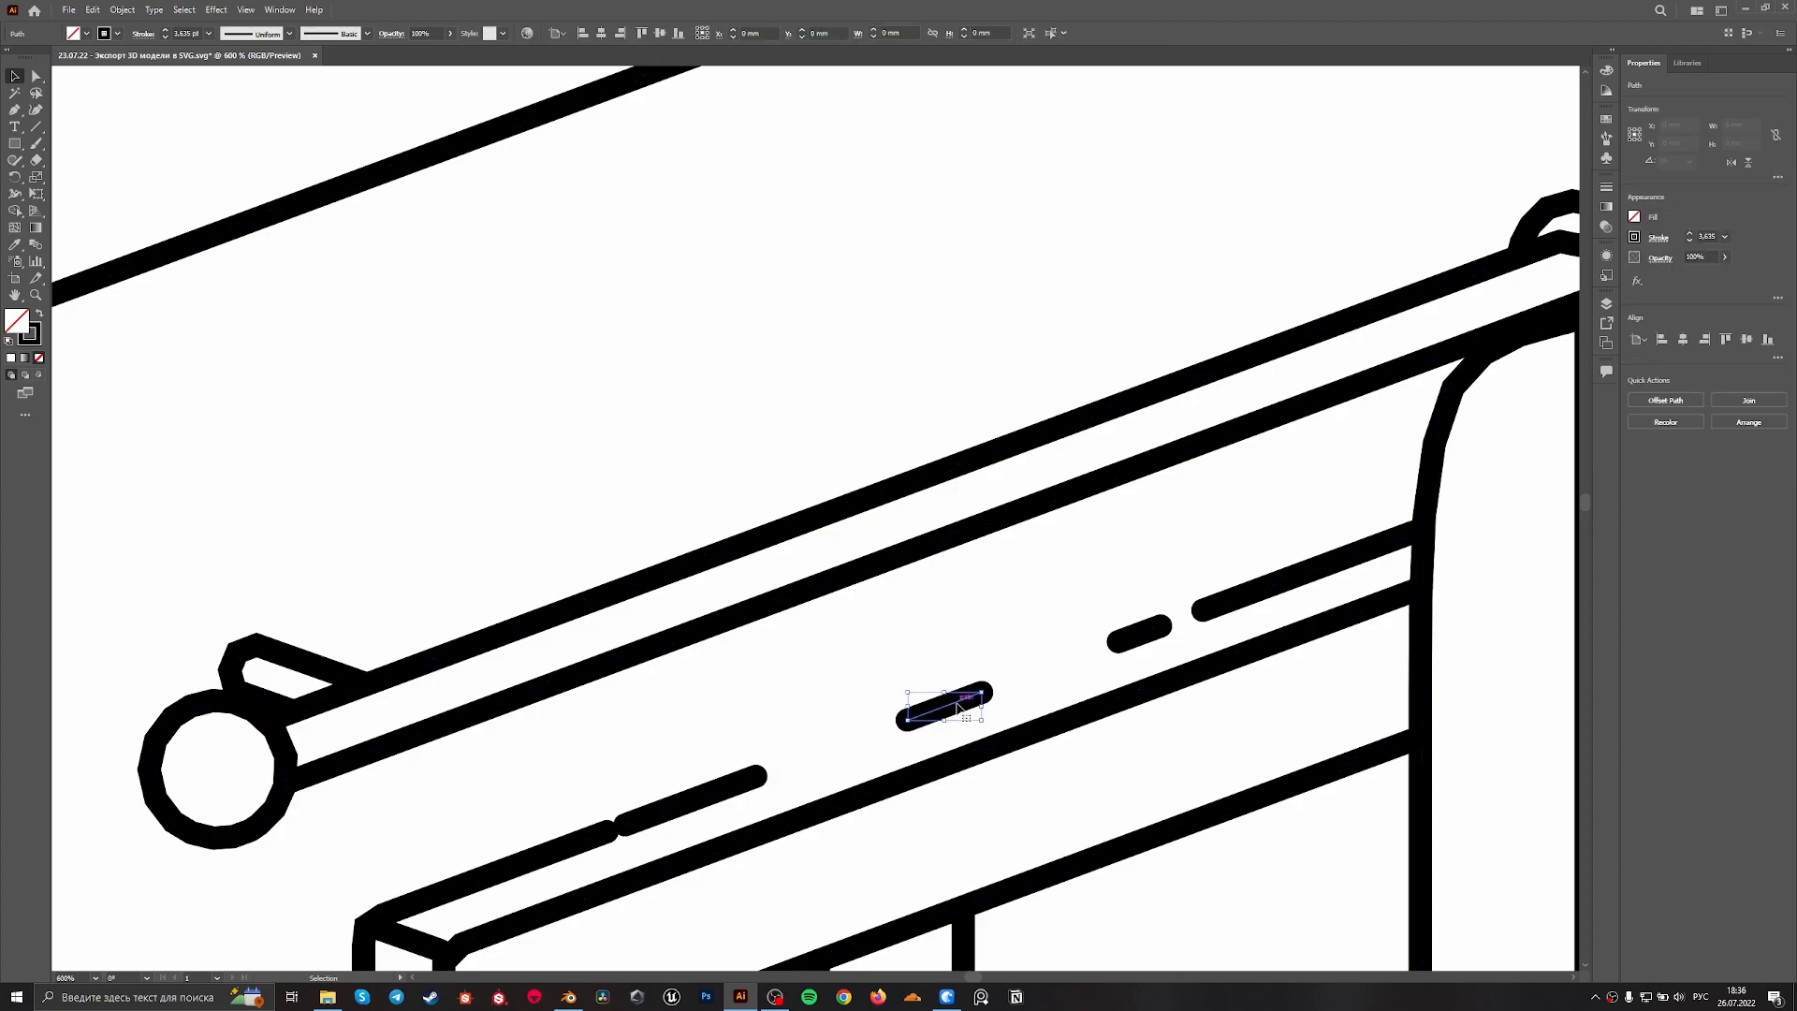
key(Delete)
click(1140, 630)
key(Delete)
click(678, 803)
key(Delete)
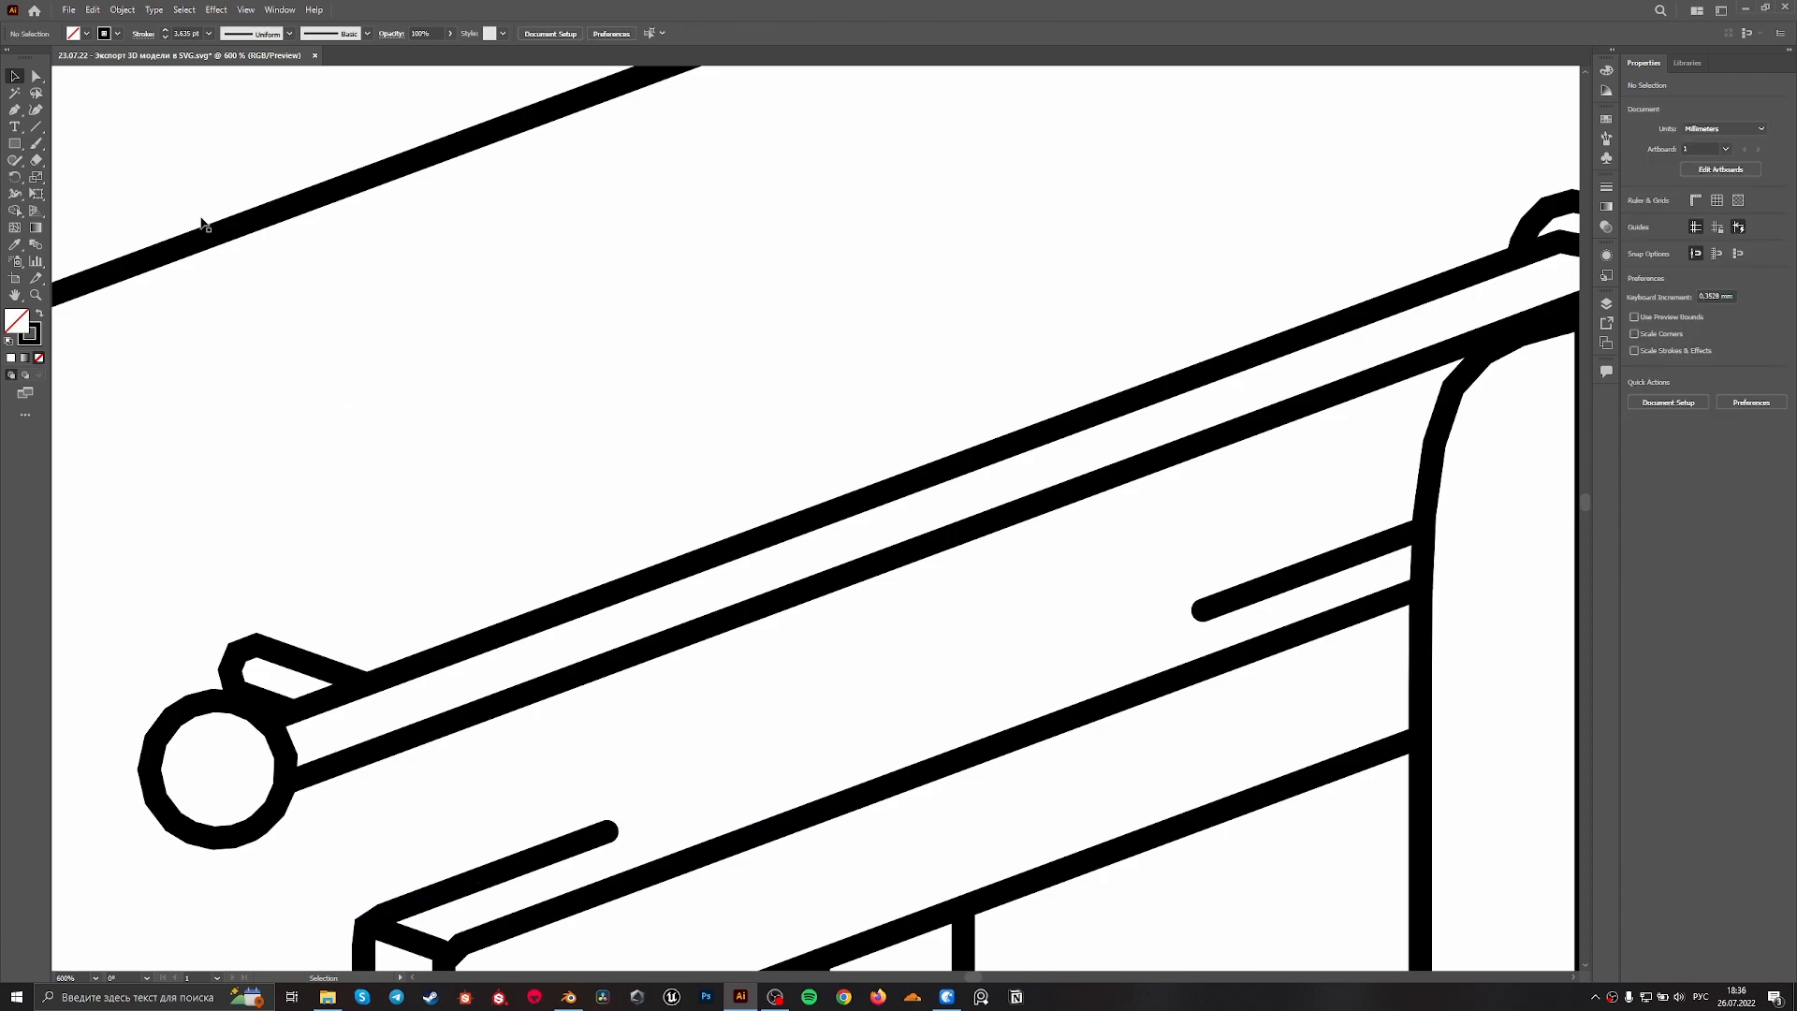
Extend the end point of the window frame's upper line across the gap to the segment beside the curtain
click(37, 78)
drag(610, 829, 1202, 611)
key(v)
click(1043, 553)
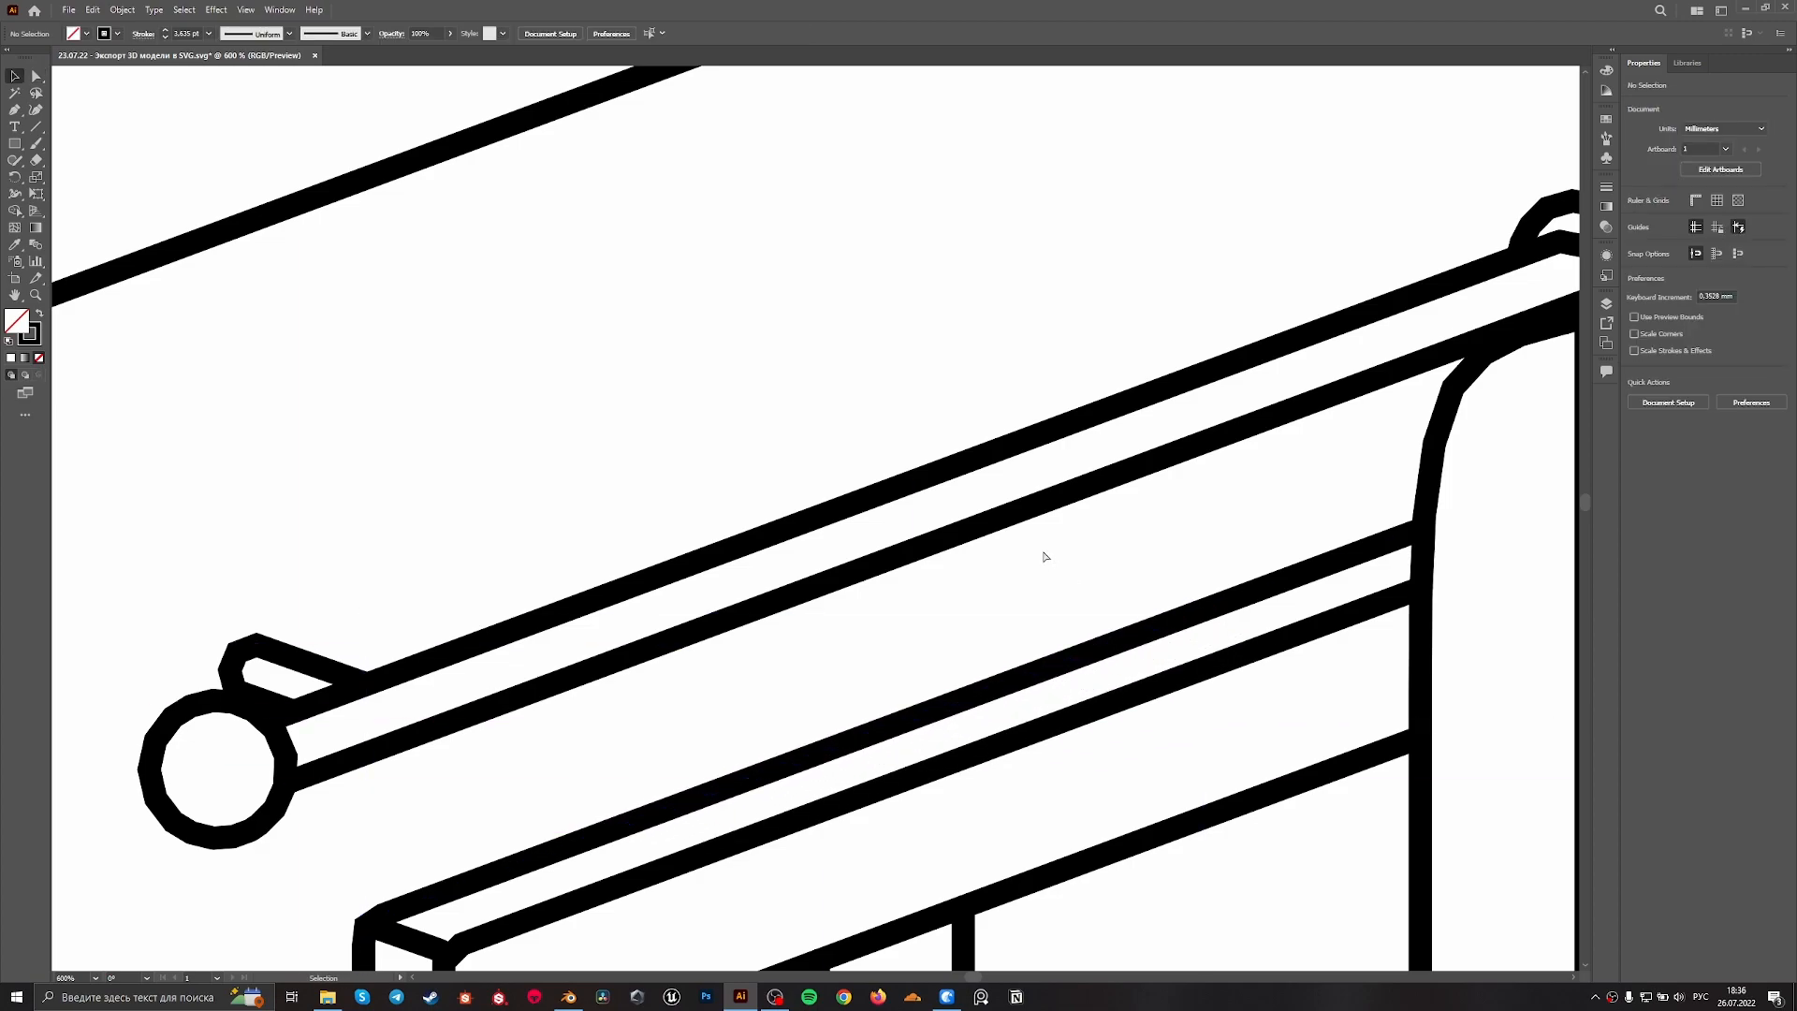
Duplicate the whole room line drawing onto the empty area to the right of the artboard
alt+scroll(1042, 553, down, 6)
drag(1064, 706, 860, 411)
alt+scroll(1133, 637, down, 2)
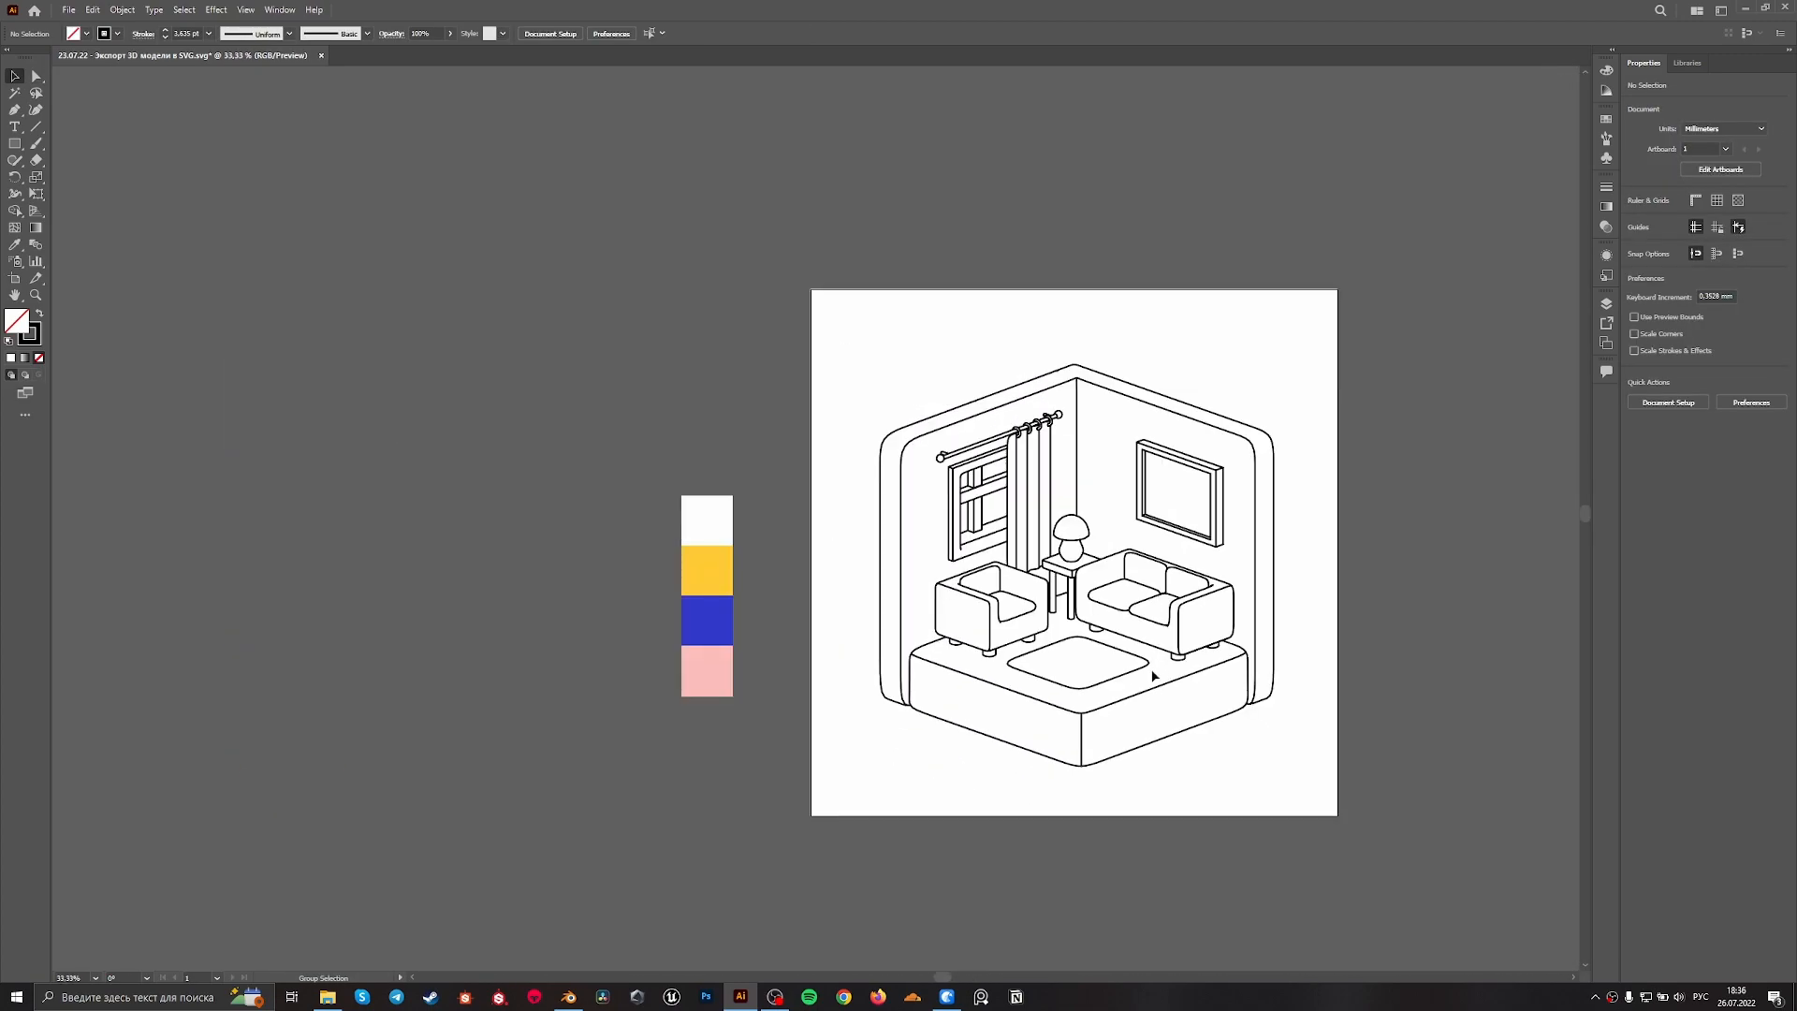
drag(1308, 780, 1046, 740)
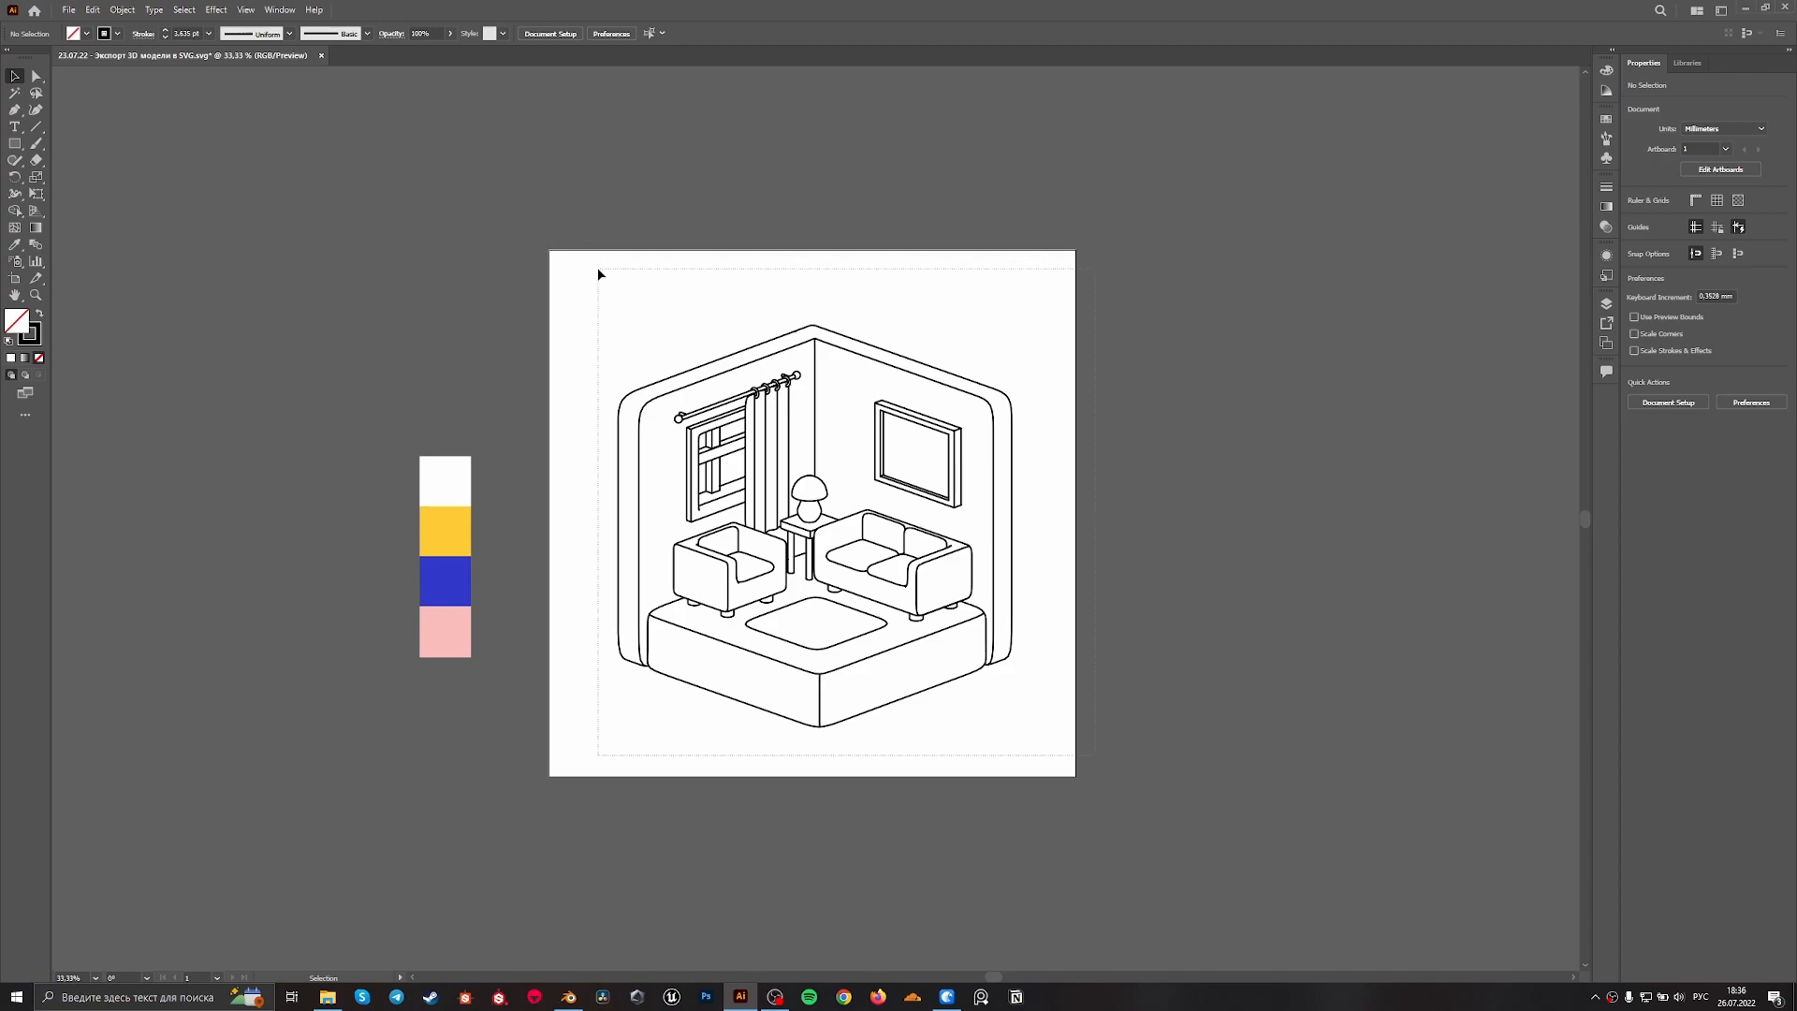
click(669, 409)
mouse_move(669, 409)
alt+mouse_down()
mouse_move(1265, 409)
mouse_move(1067, 393)
alt+mouse_up()
drag(320, 581, 738, 577)
alt+scroll(594, 540, up, 2)
alt+scroll(839, 499, down, 4)
alt+scroll(847, 494, up, 3)
alt+scroll(806, 497, down, 2)
ctrl+scroll(1124, 564, right, 8)
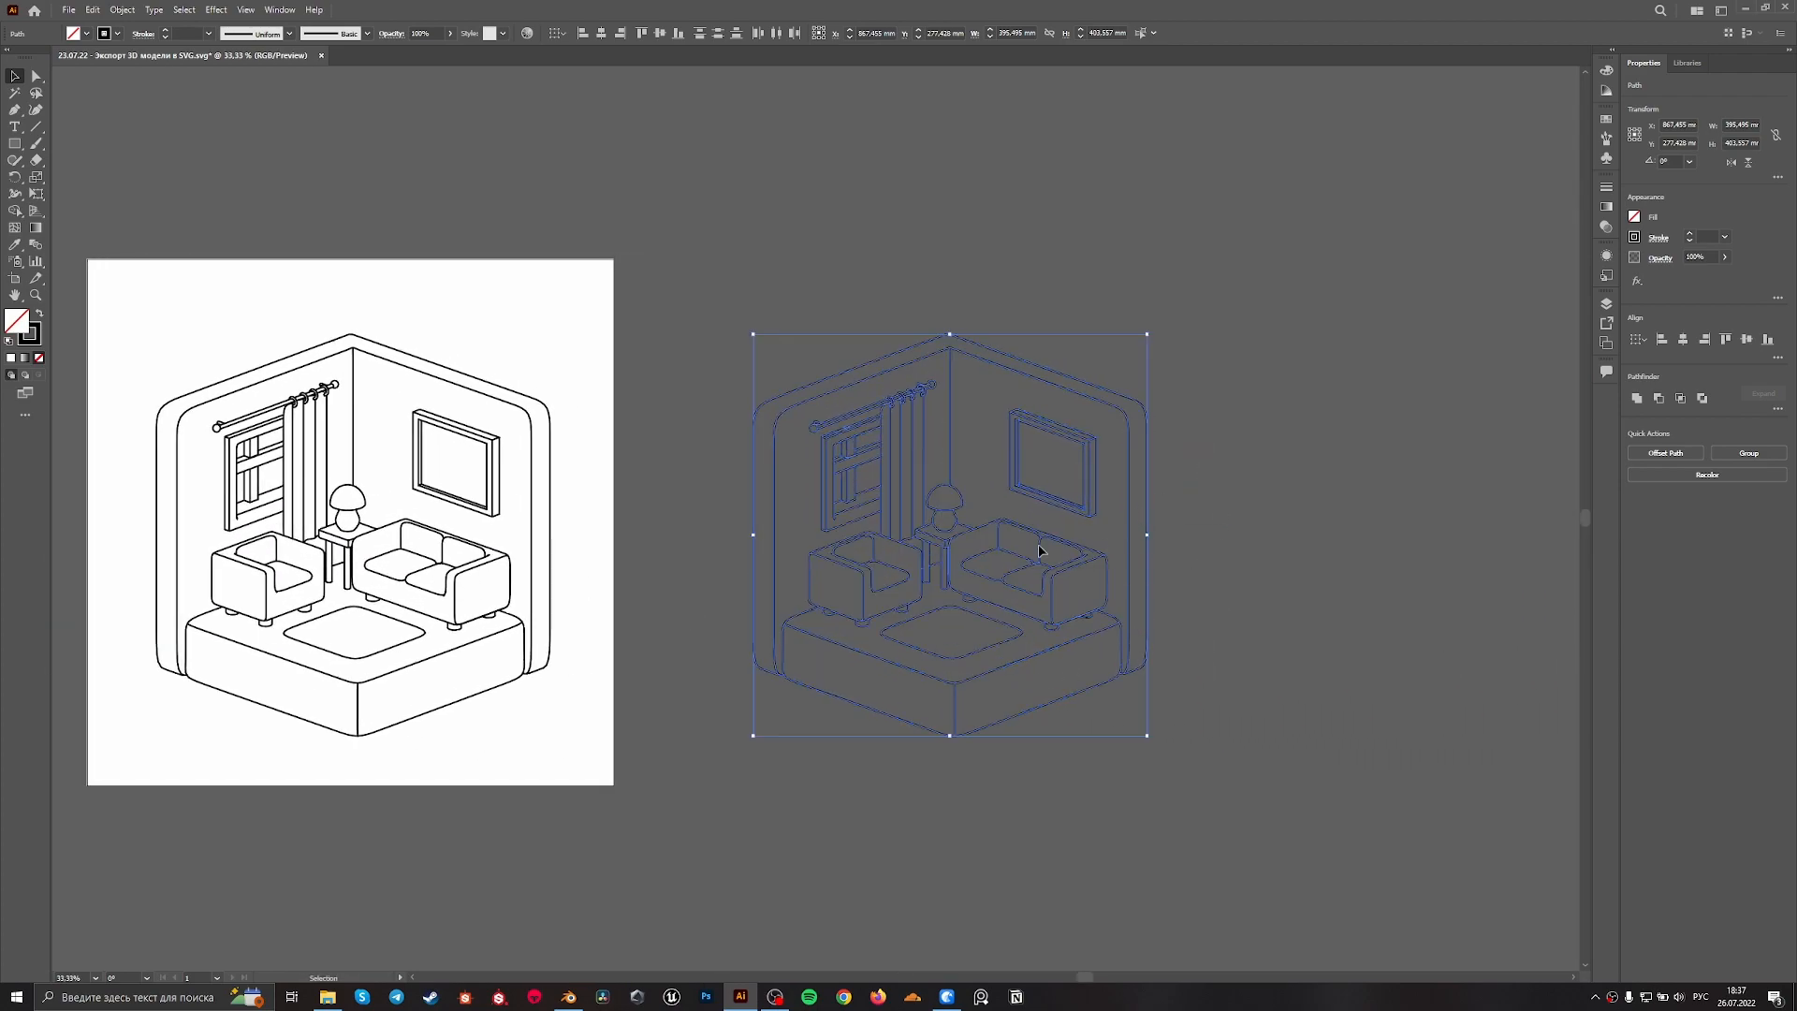
Expand the copied room drawing beside the artboard with Fill and Stroke enabled
click(1376, 565)
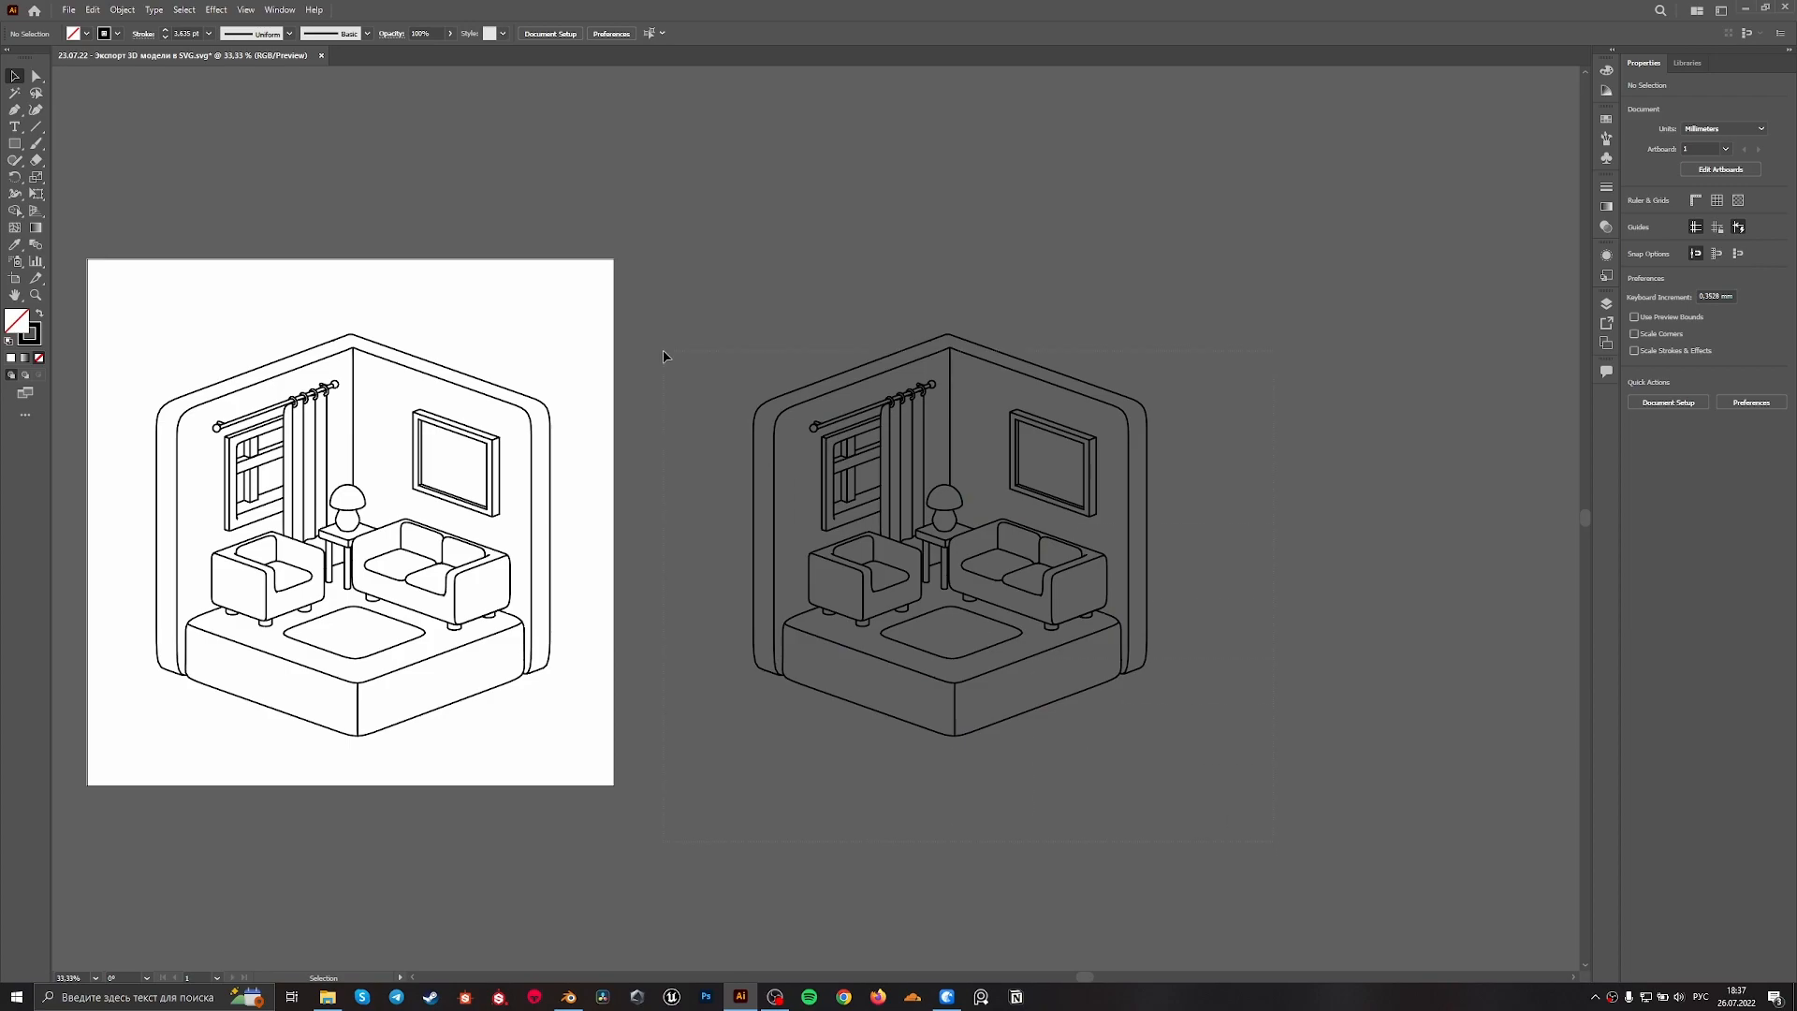
drag(700, 258, 699, 258)
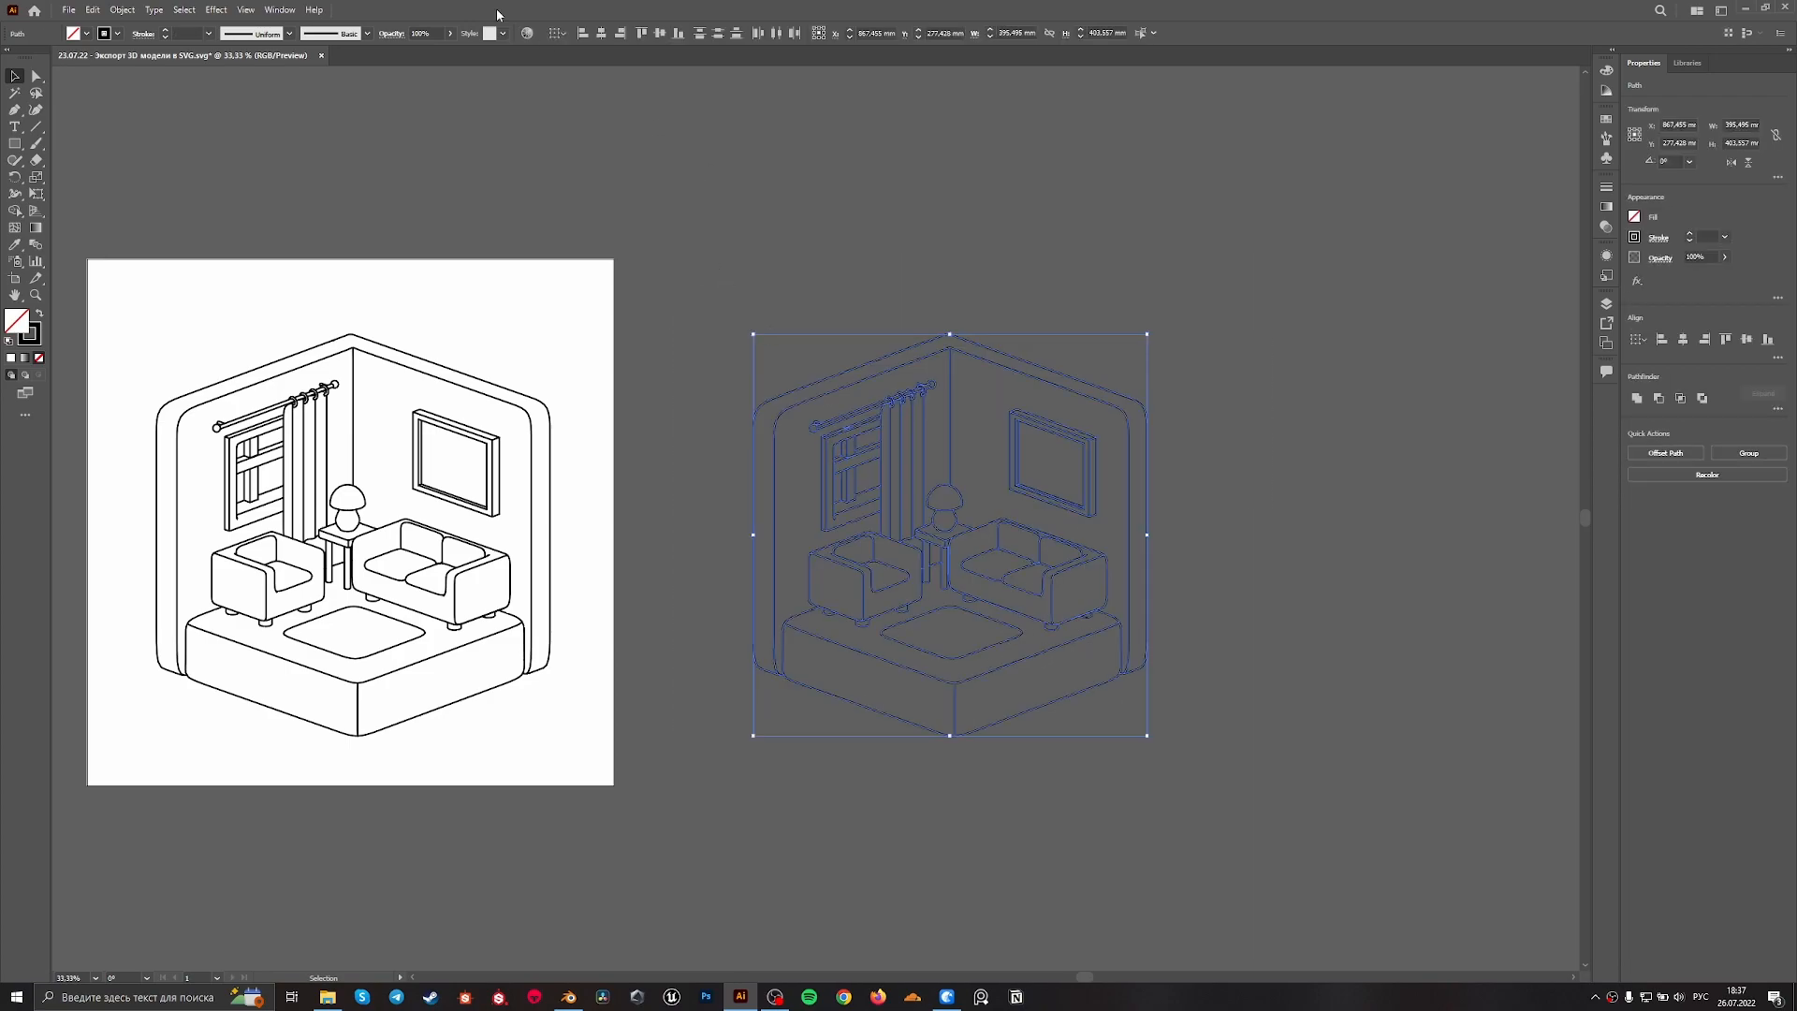
click(129, 8)
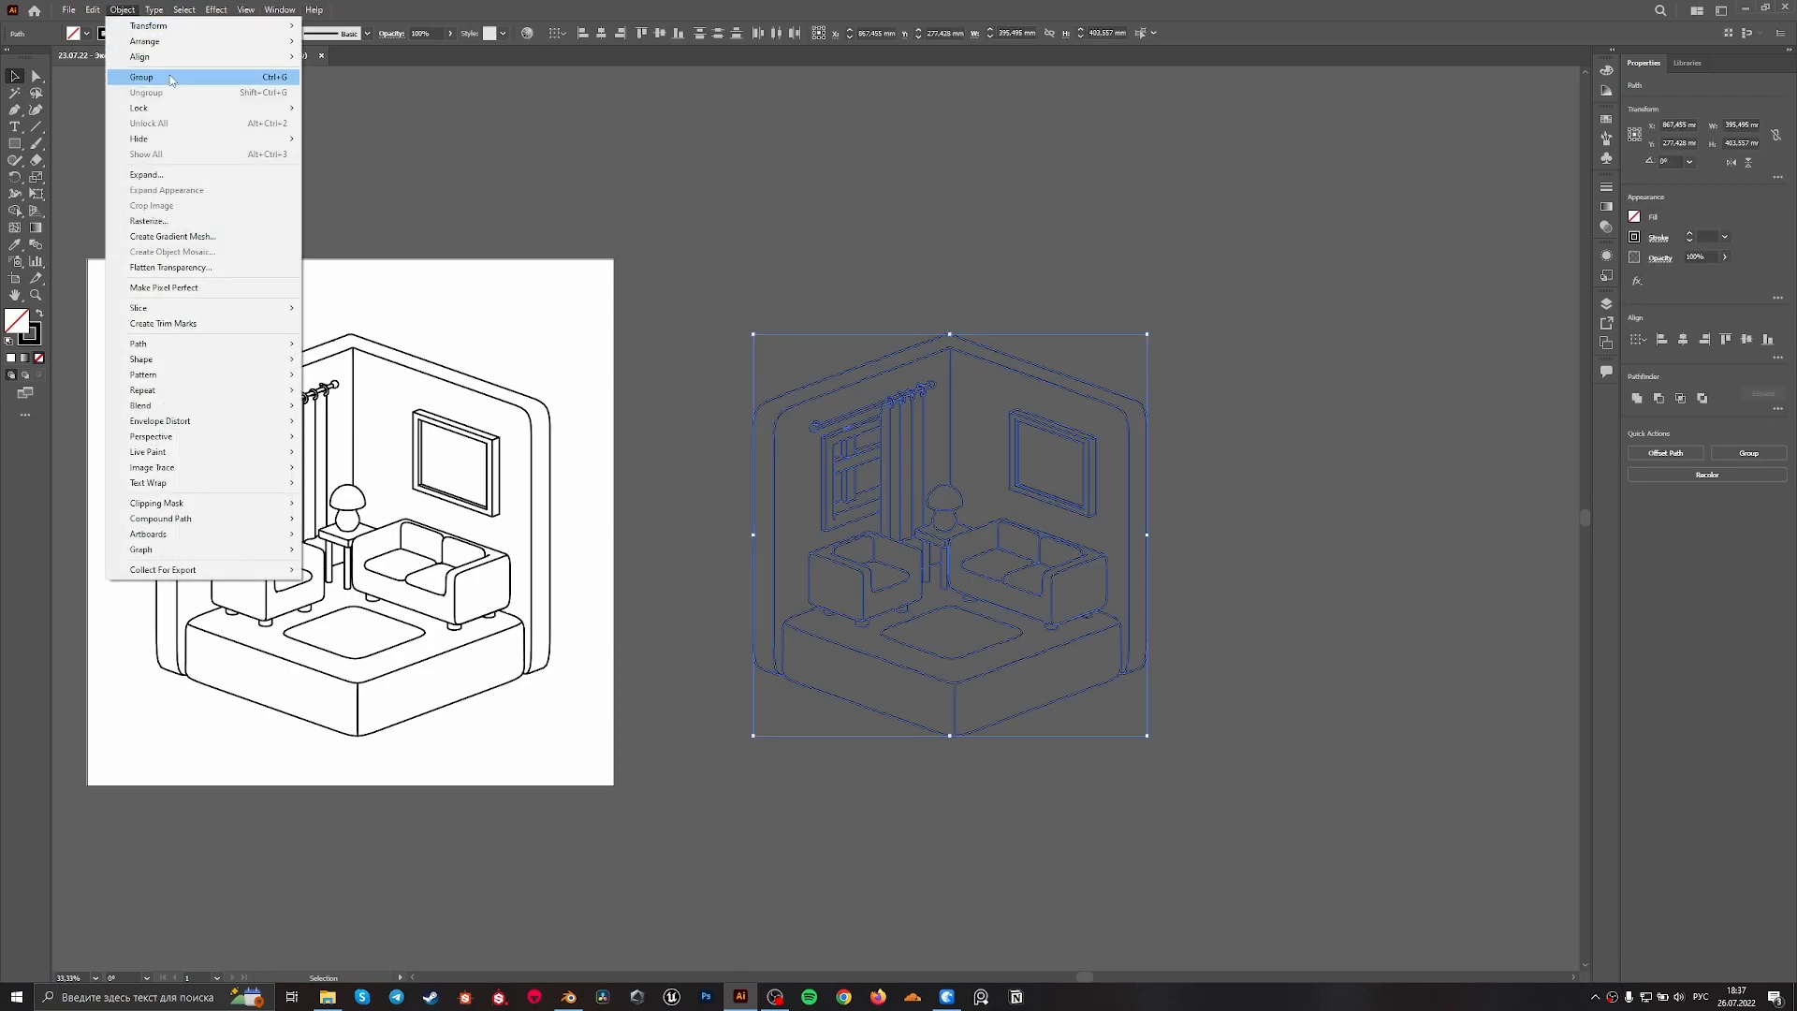
click(172, 174)
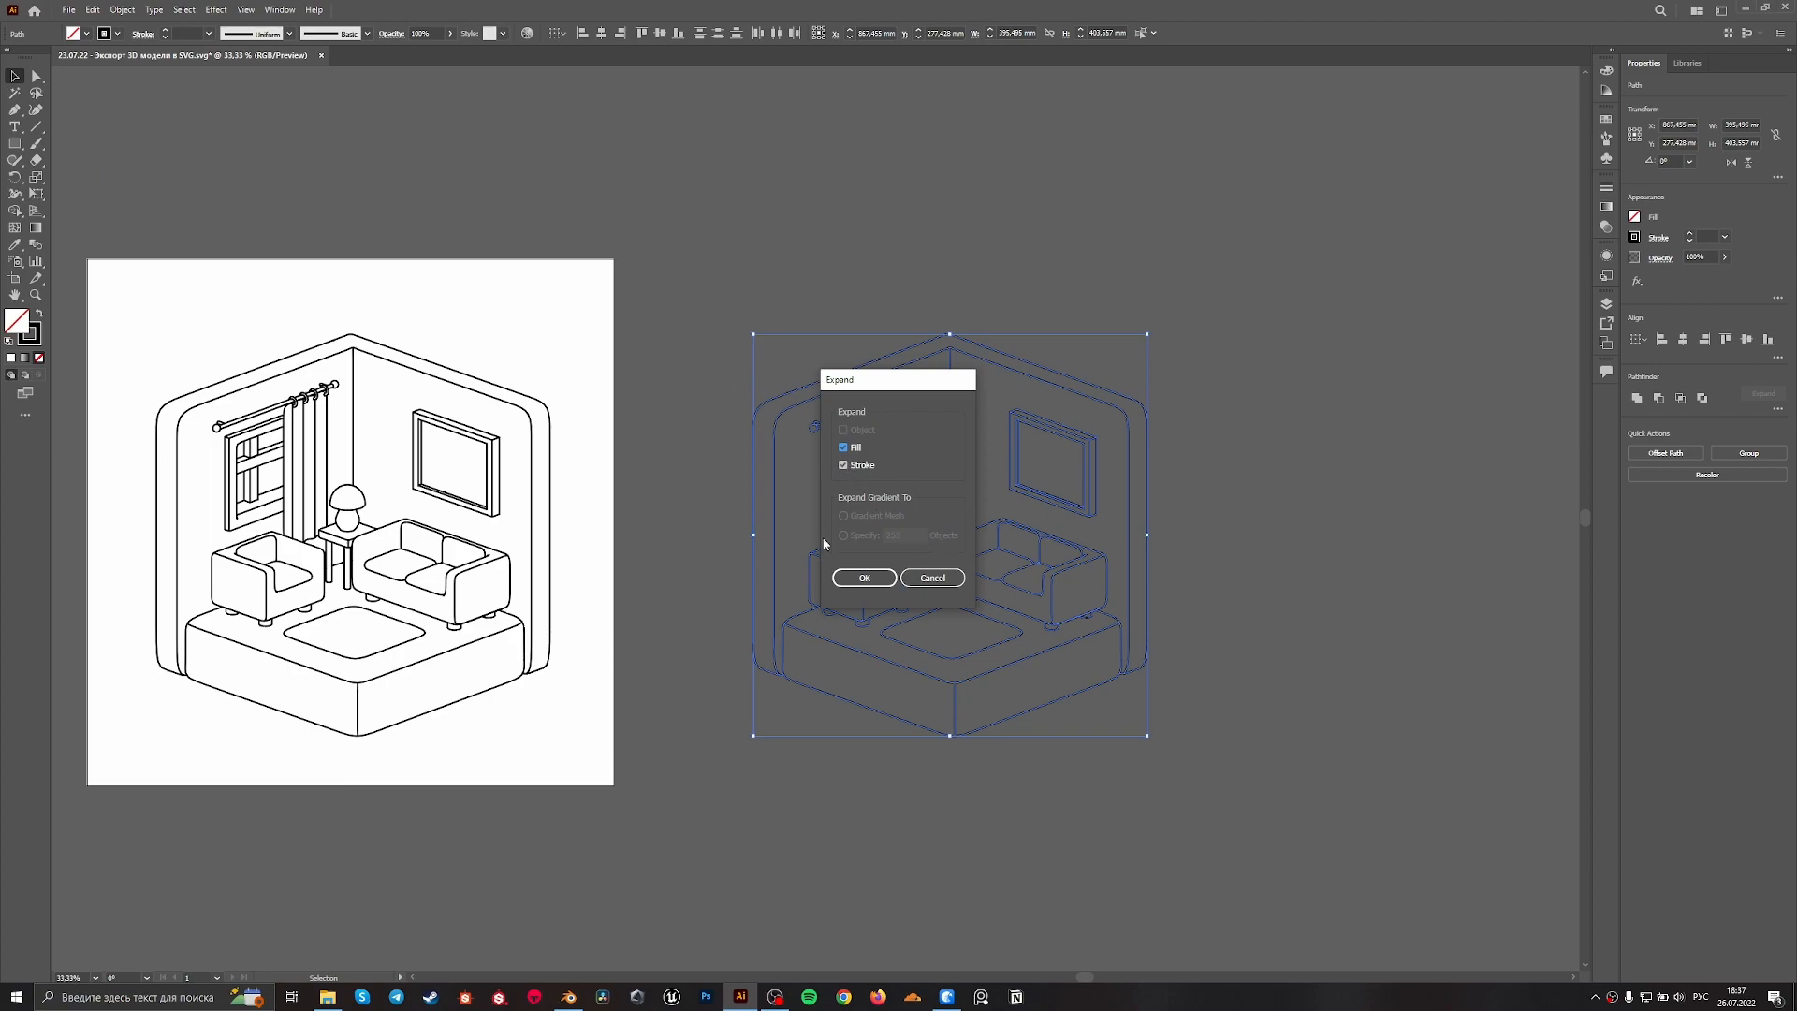
click(864, 577)
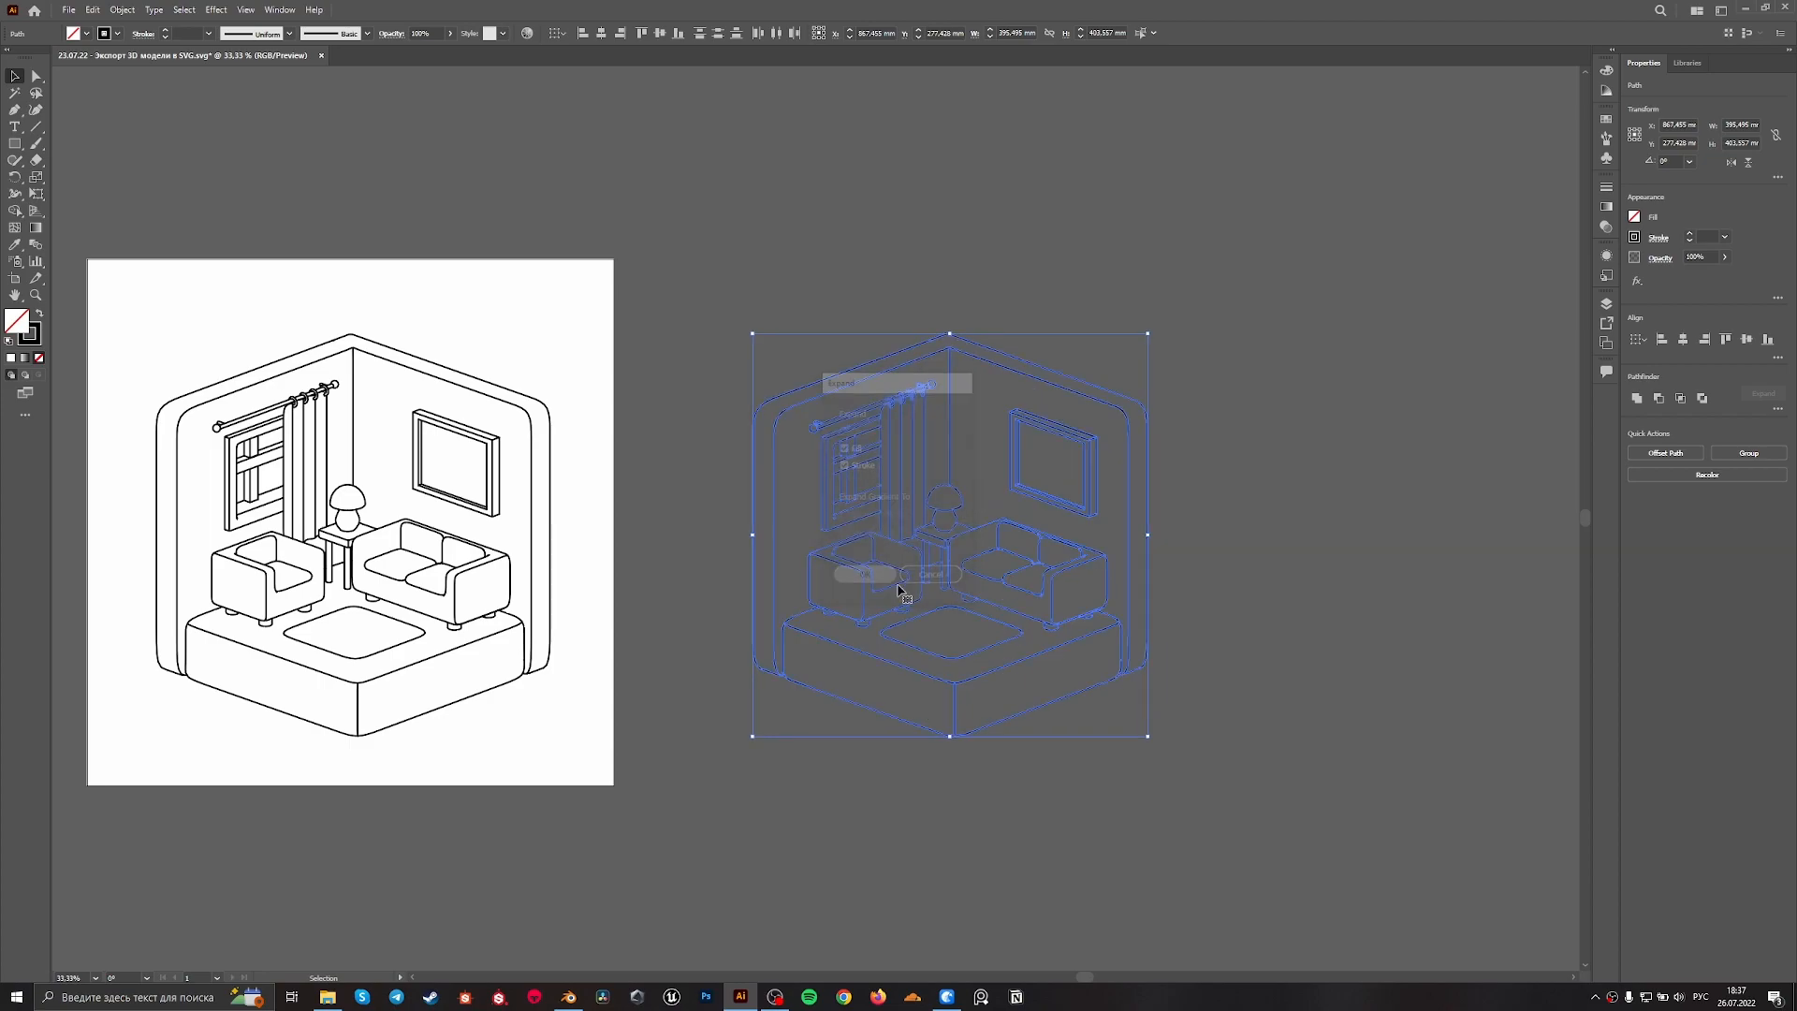
Unite the expanded strokes of the copied drawing with Pathfinder and deselect the result
alt+scroll(1205, 521, up, 9)
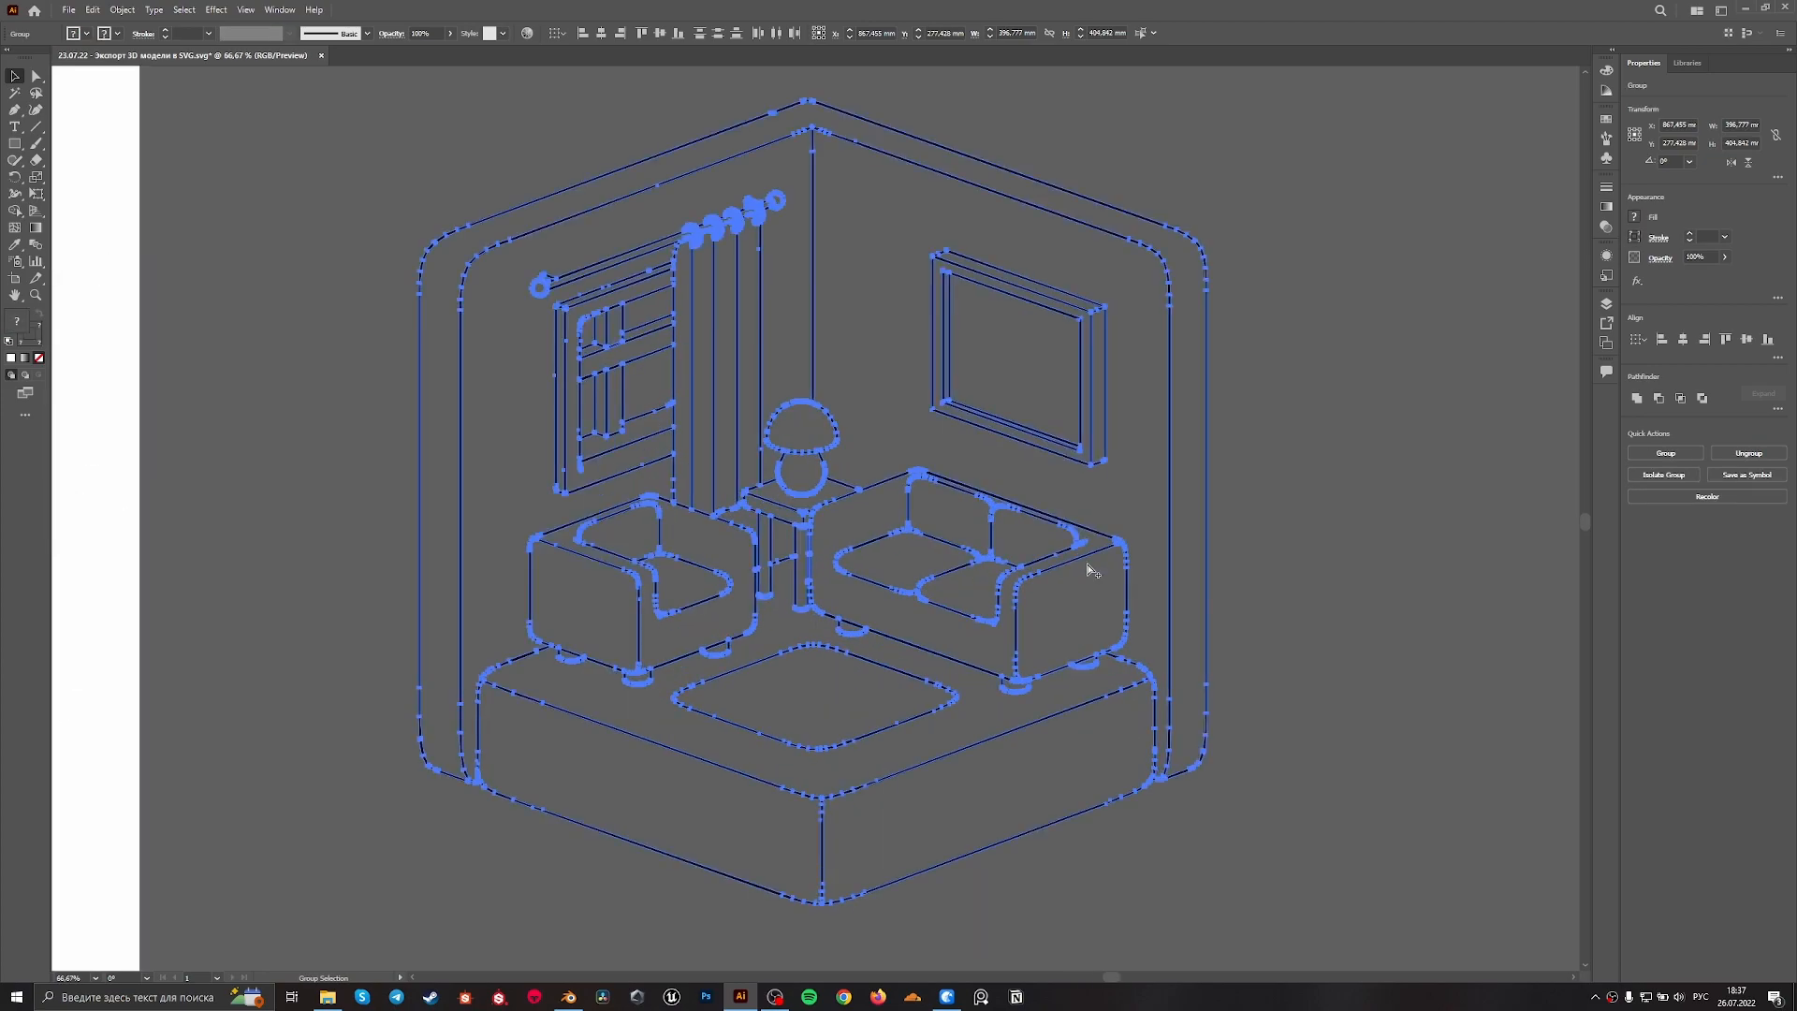
alt+scroll(1213, 479, down, 7)
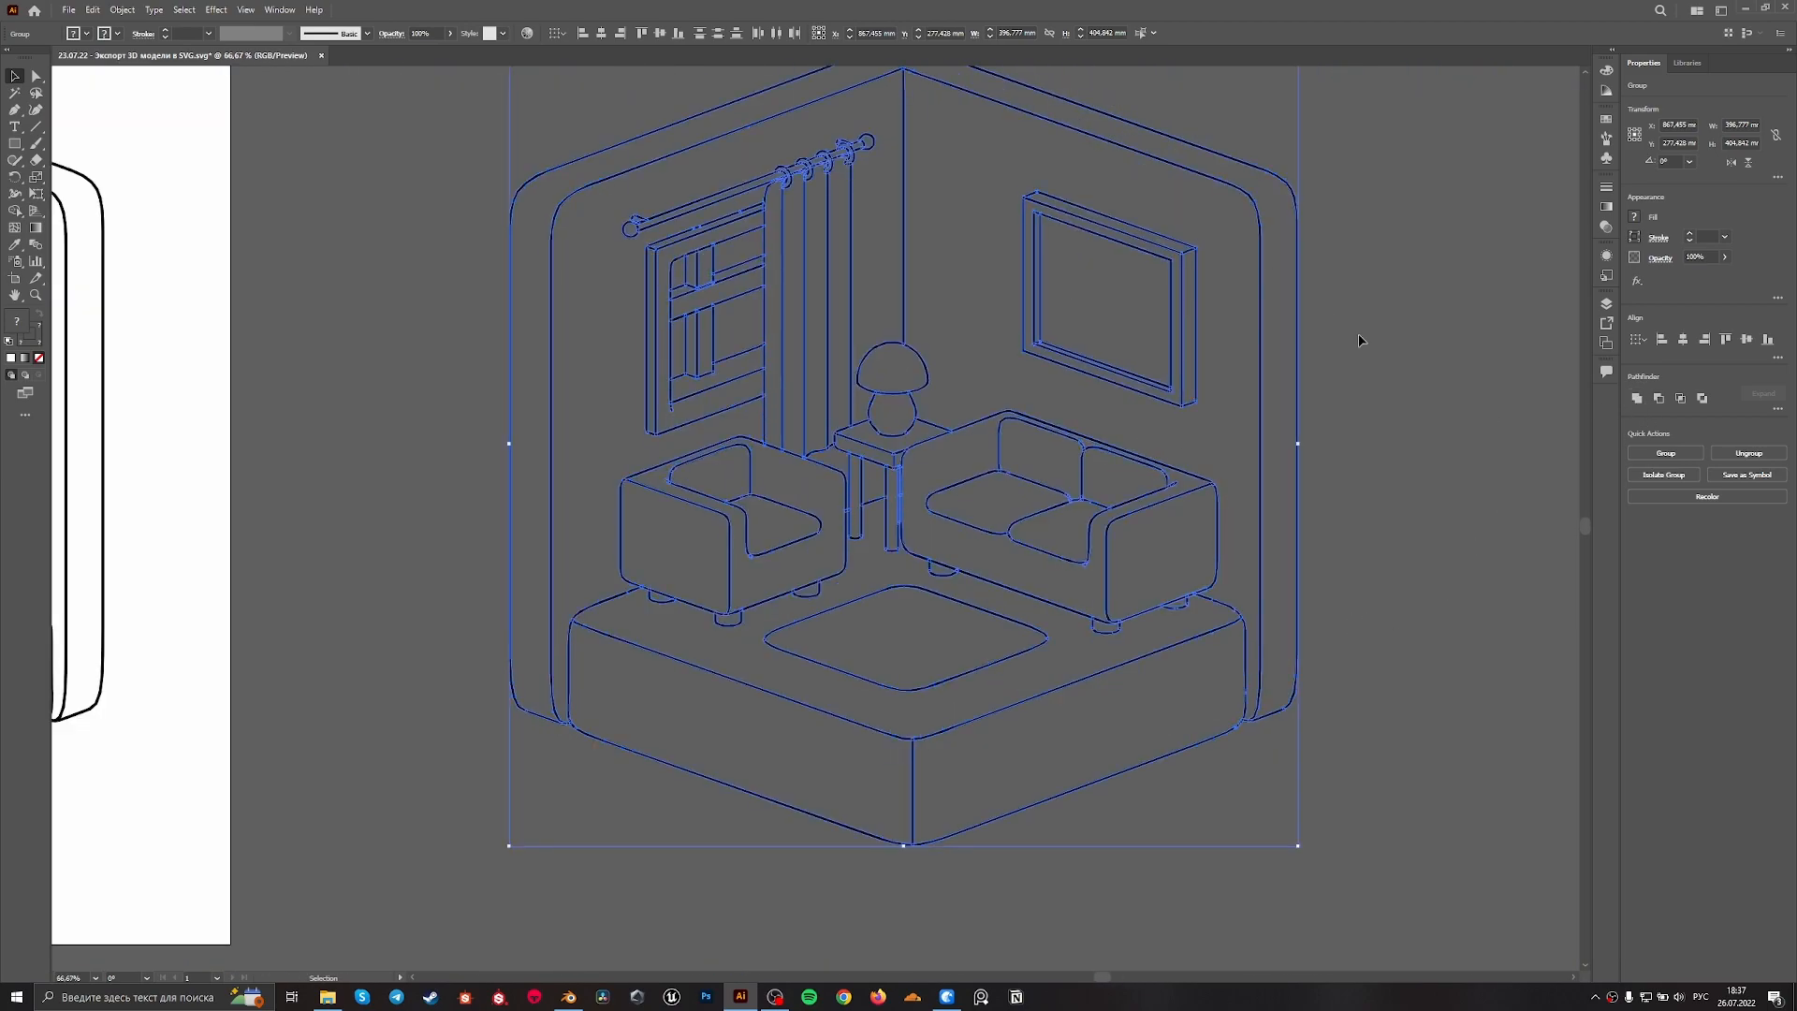
alt+scroll(1294, 526, up, 5)
alt+scroll(933, 471, down, 3)
alt+scroll(933, 471, down, 3)
alt+scroll(1313, 418, up, 2)
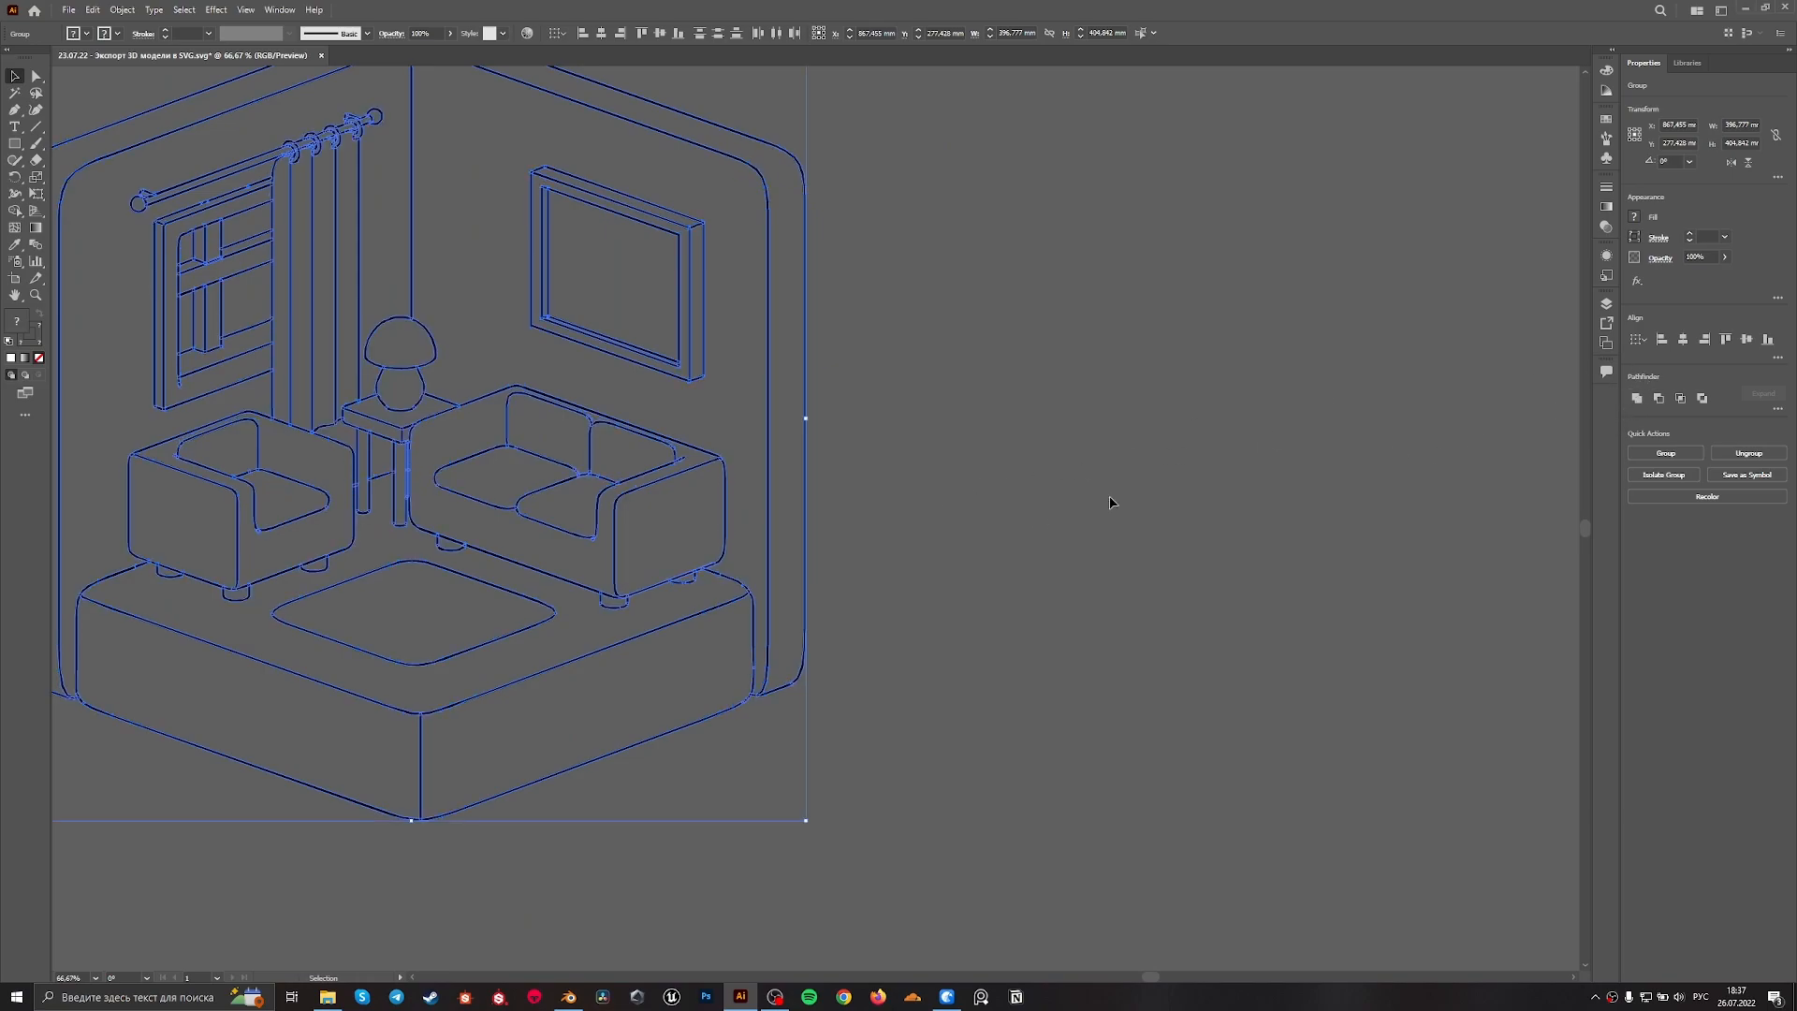
drag(952, 519, 1391, 494)
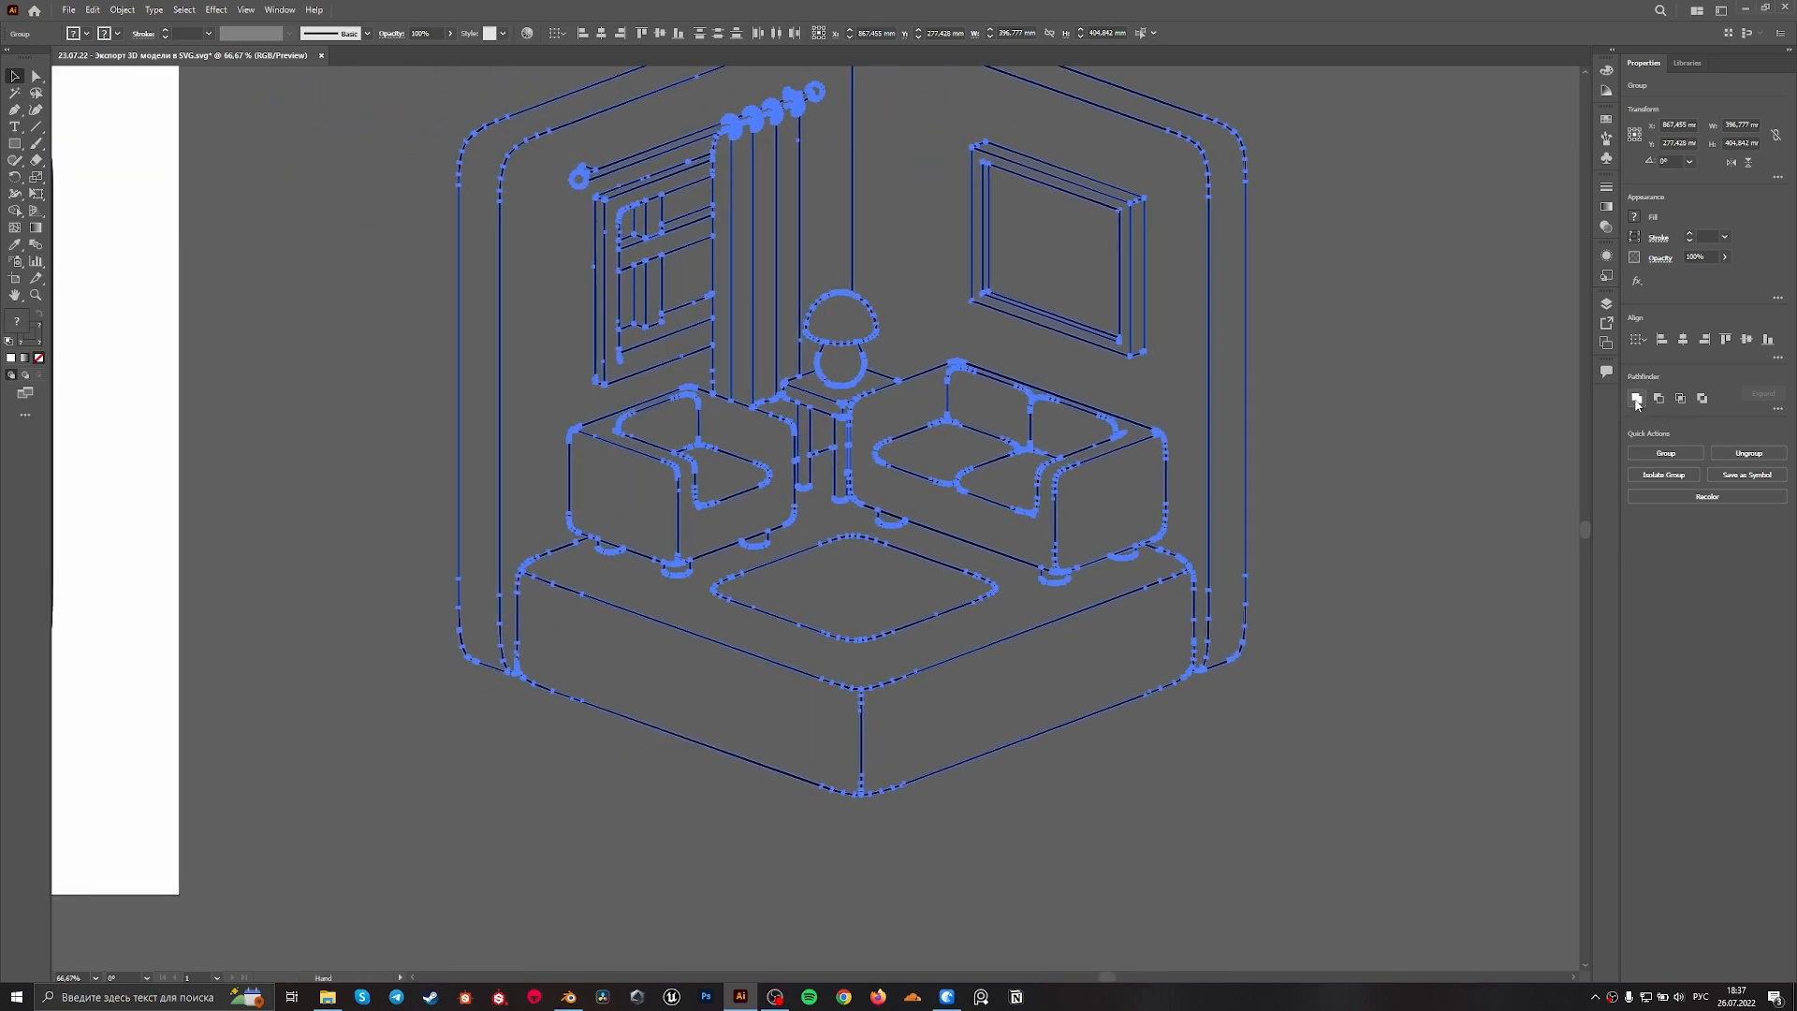
click(1636, 401)
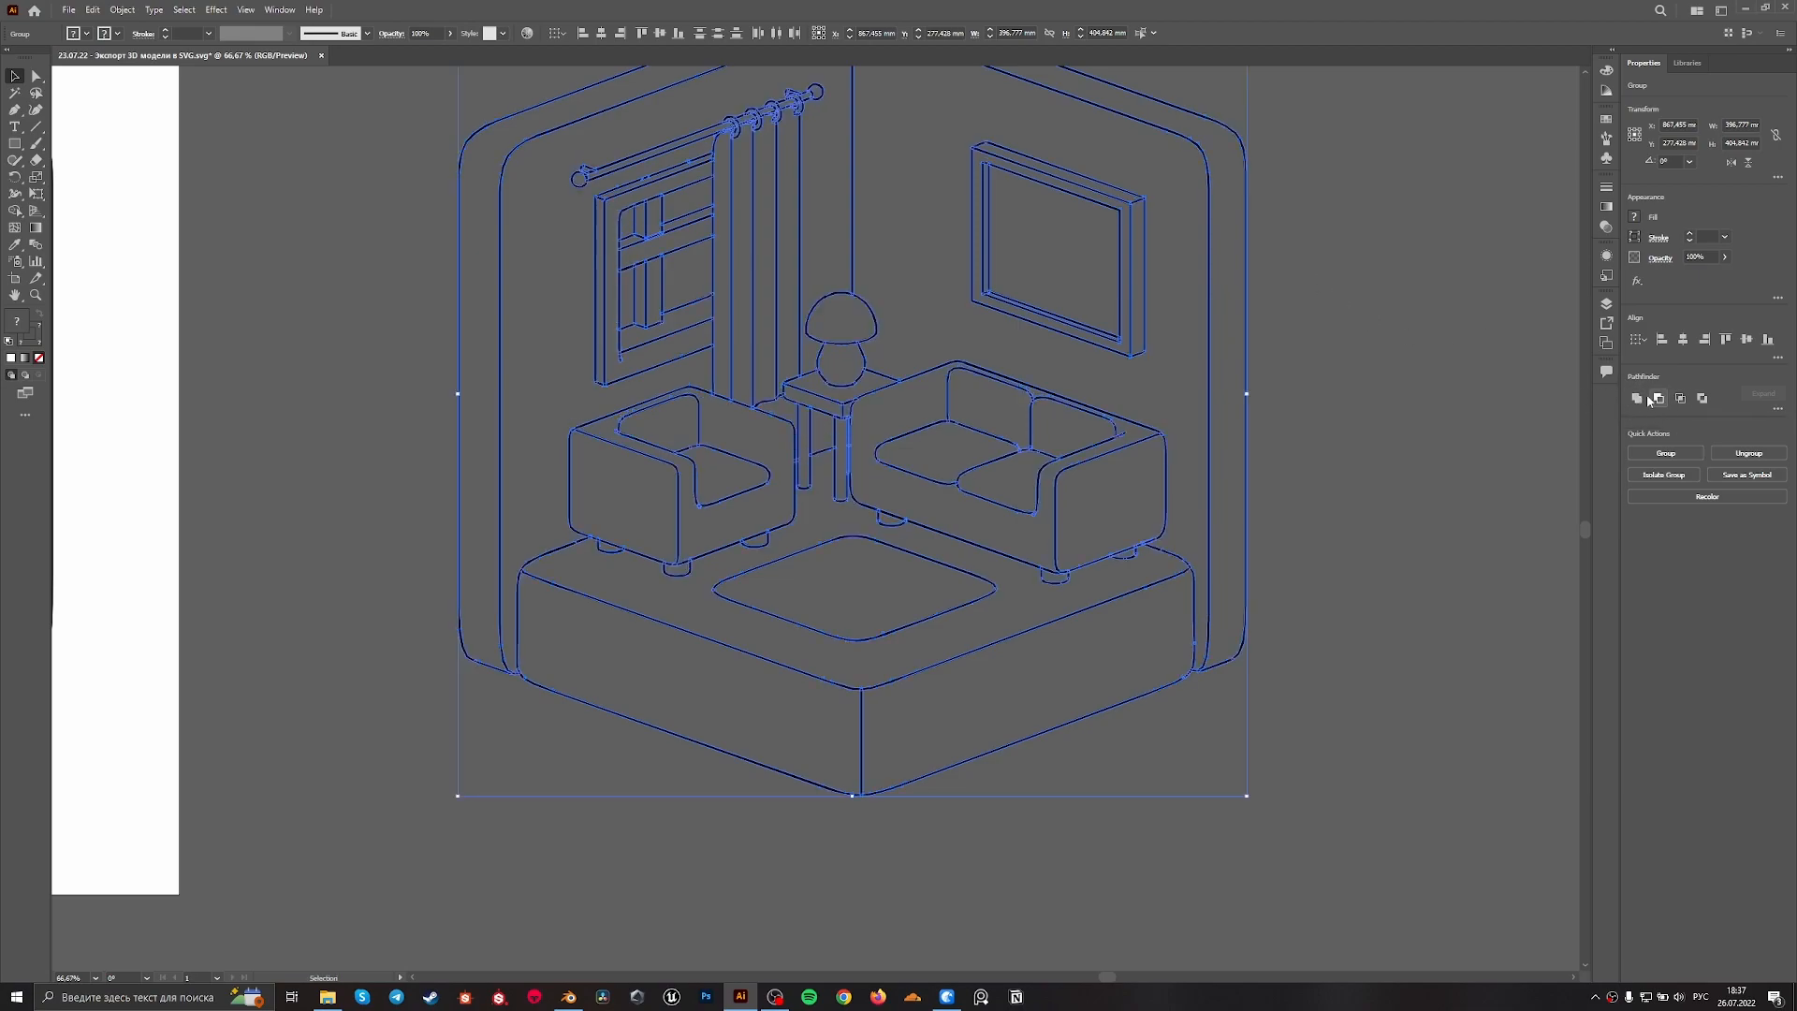
click(280, 9)
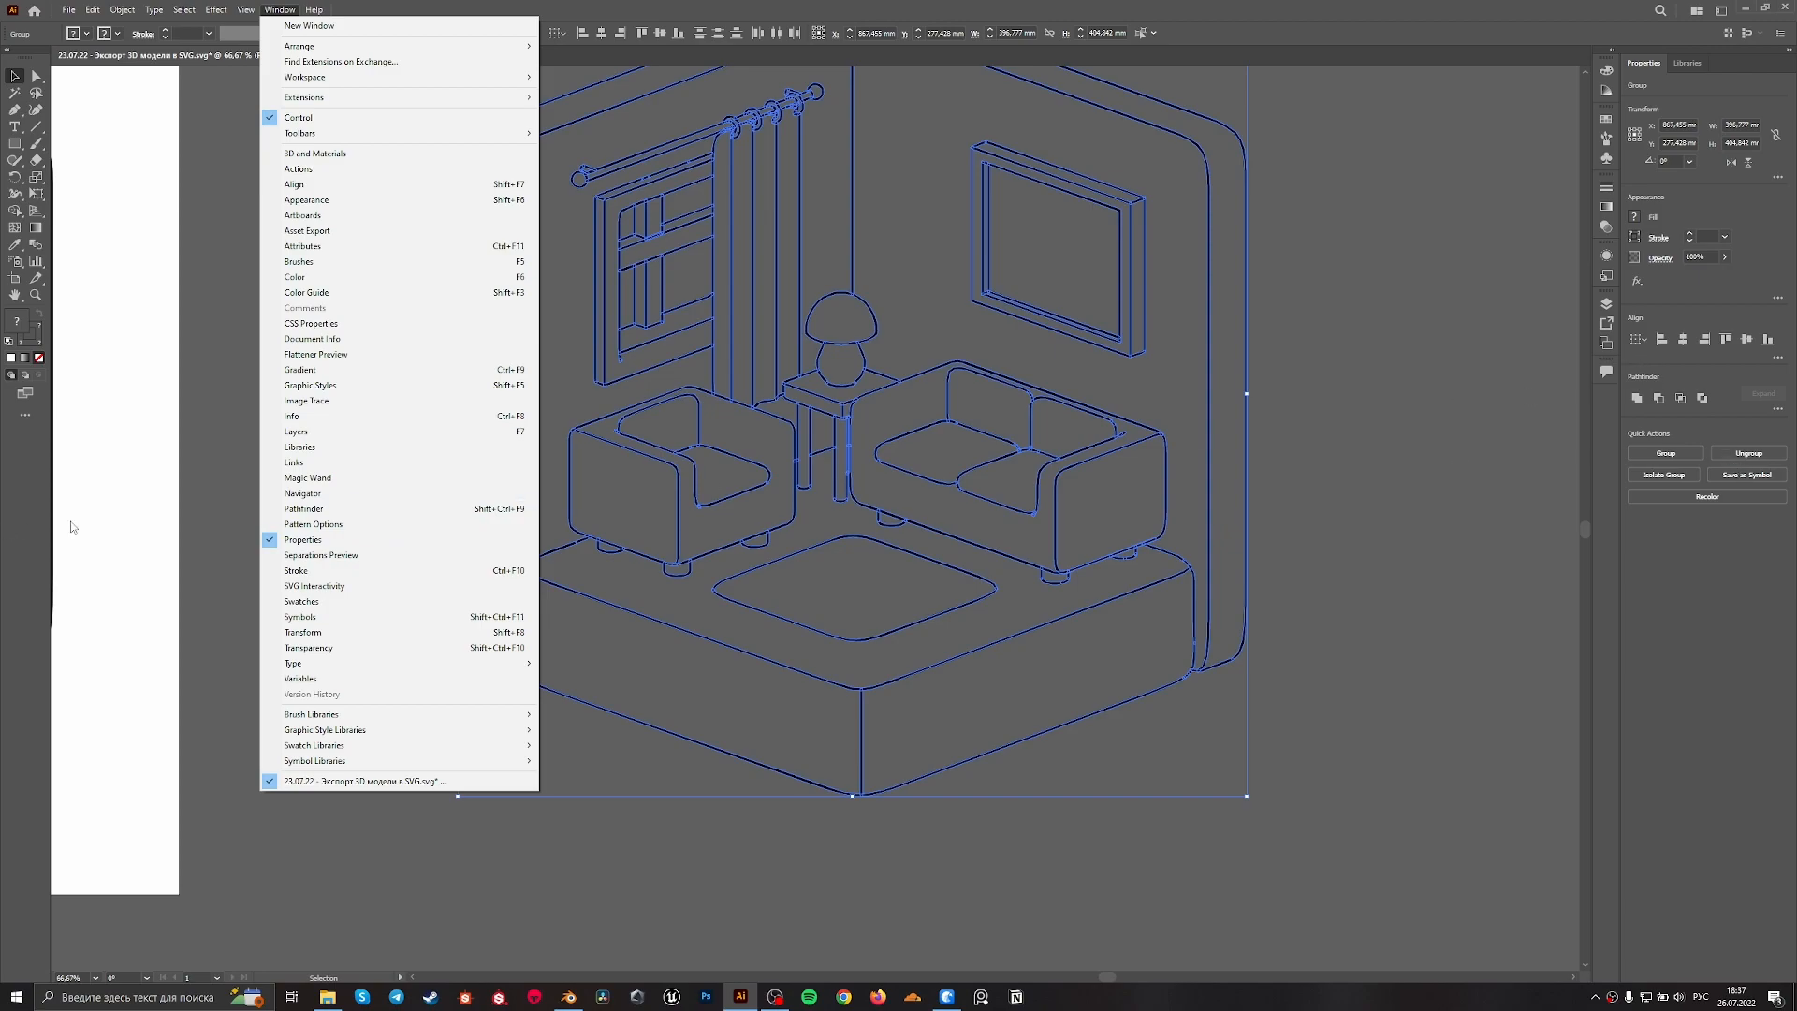
click(1639, 409)
click(1638, 399)
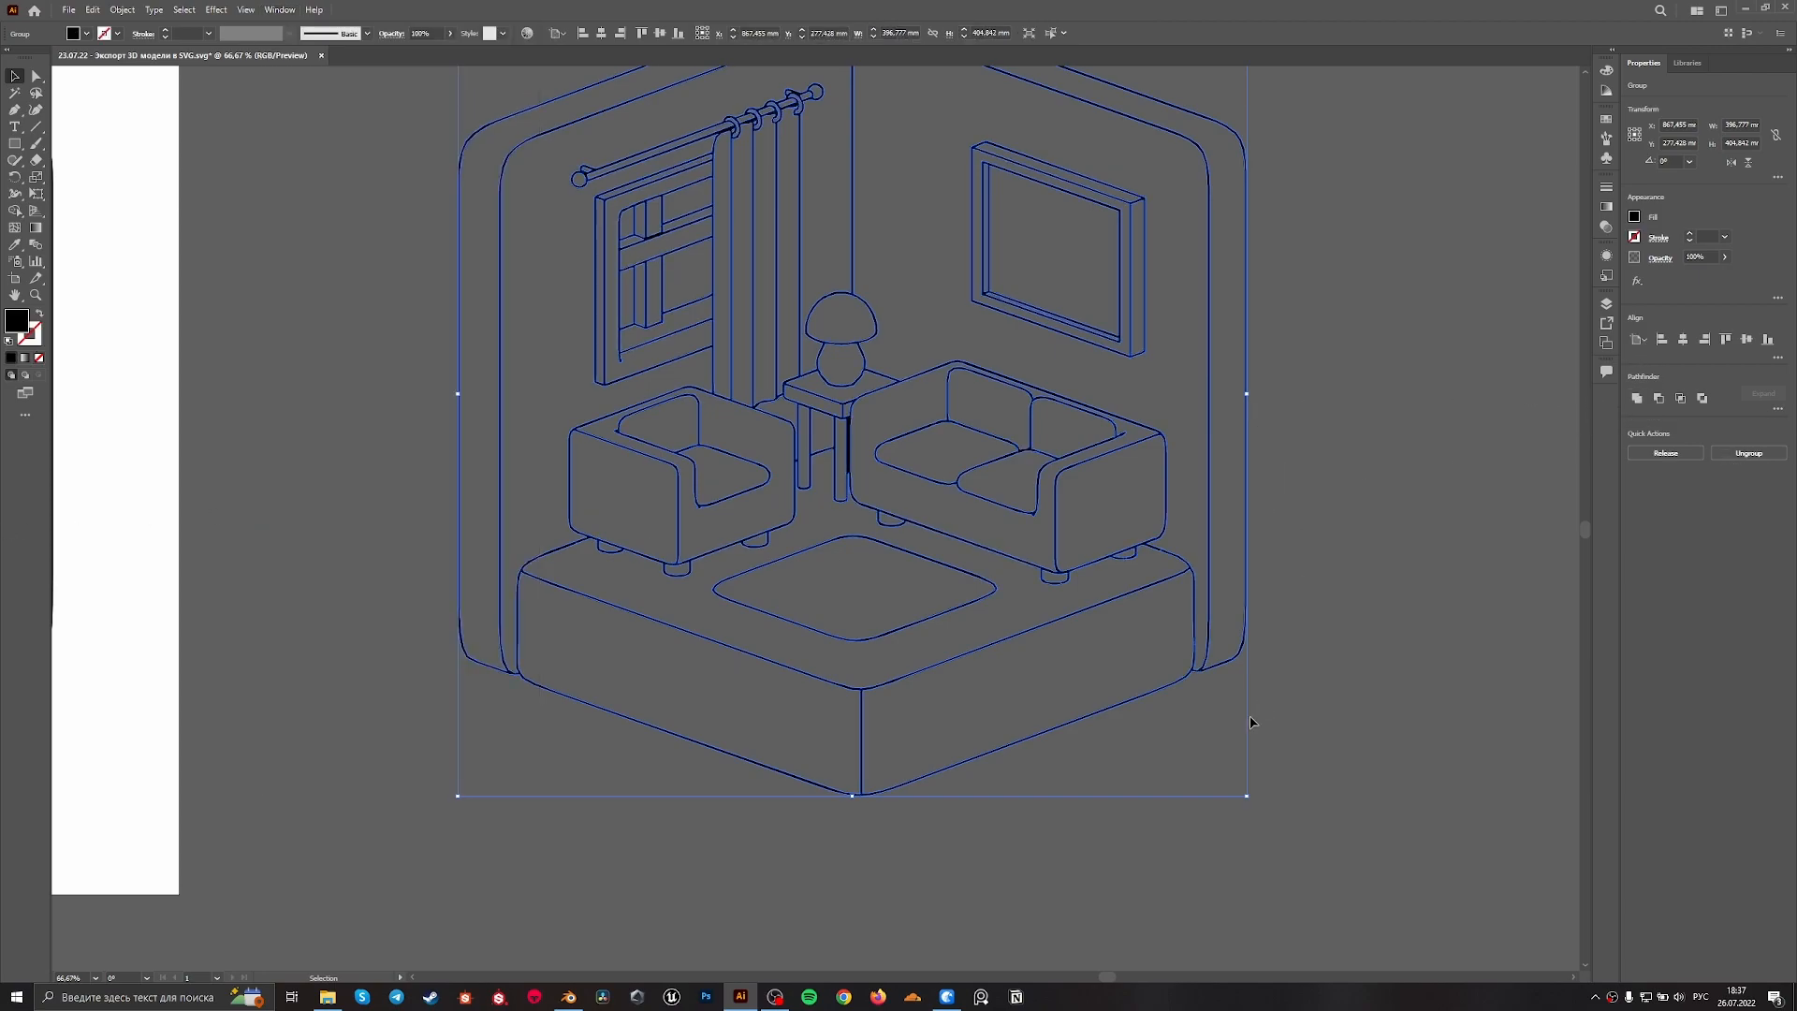
alt+scroll(1246, 689, up, 7)
alt+scroll(1161, 613, down, 9)
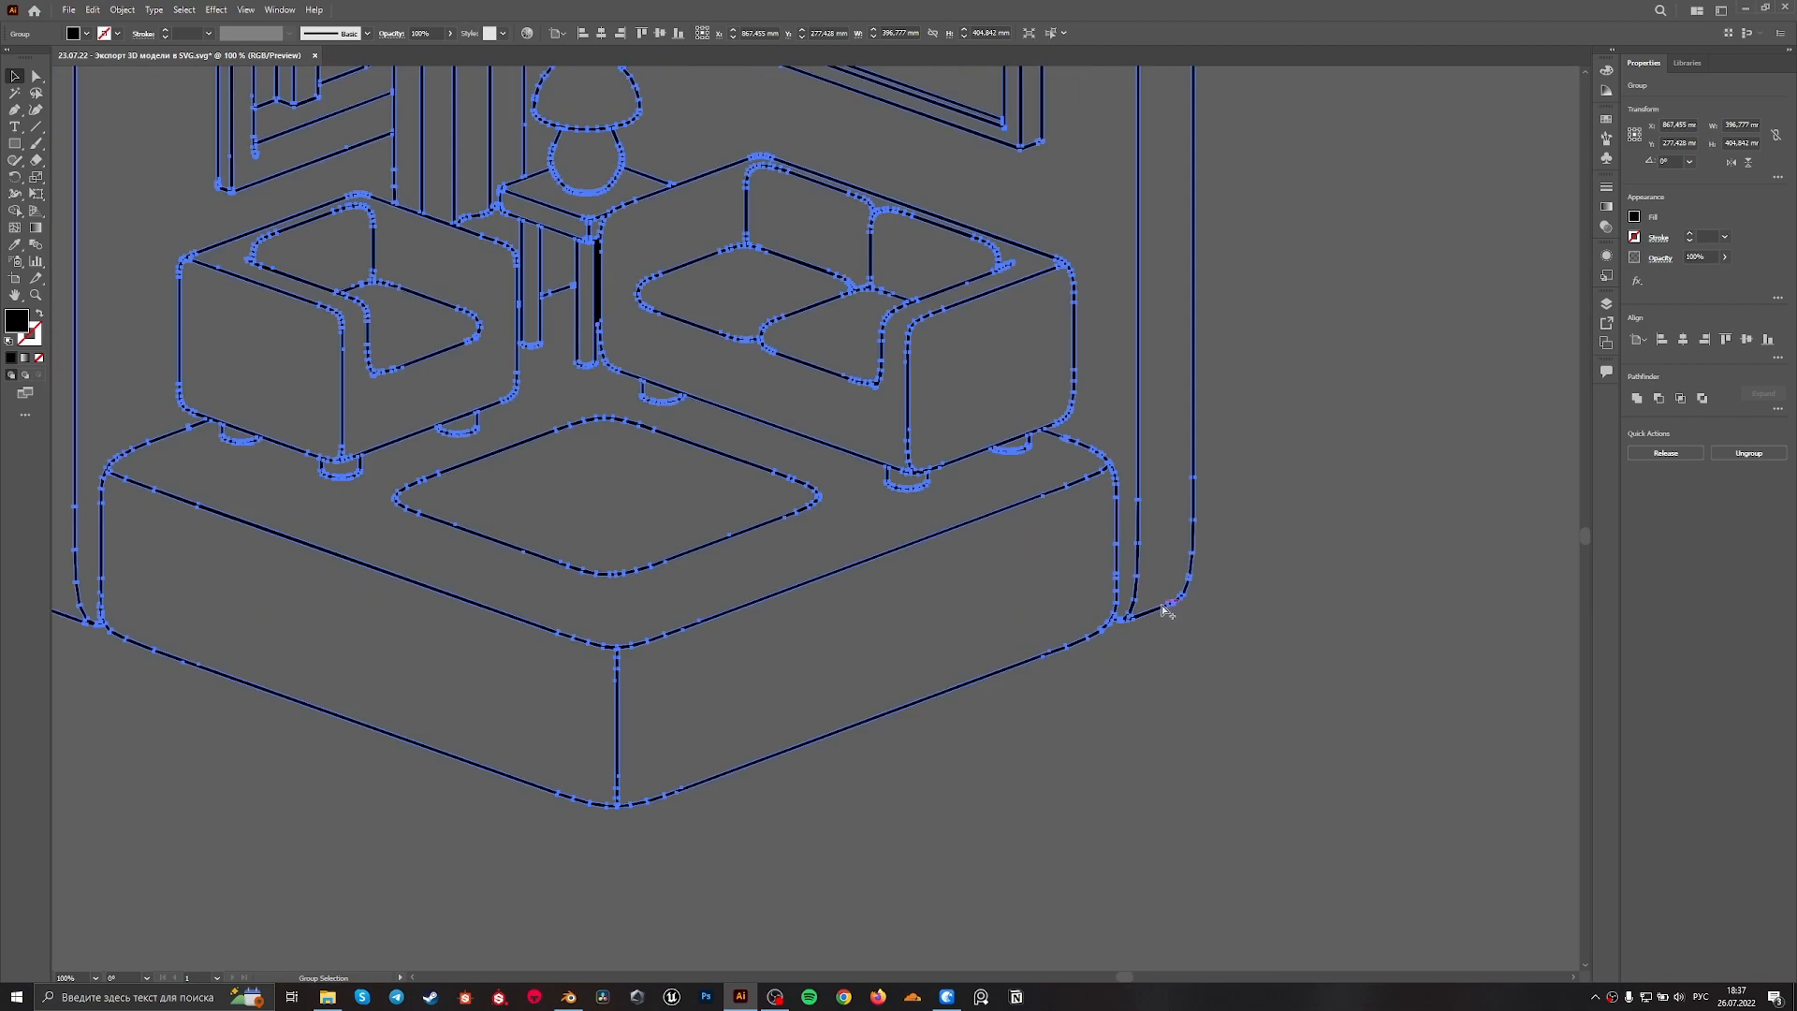
click(1219, 606)
Isolate the united line-art group beside the artboard for editing
alt+scroll(1002, 647, up, 2)
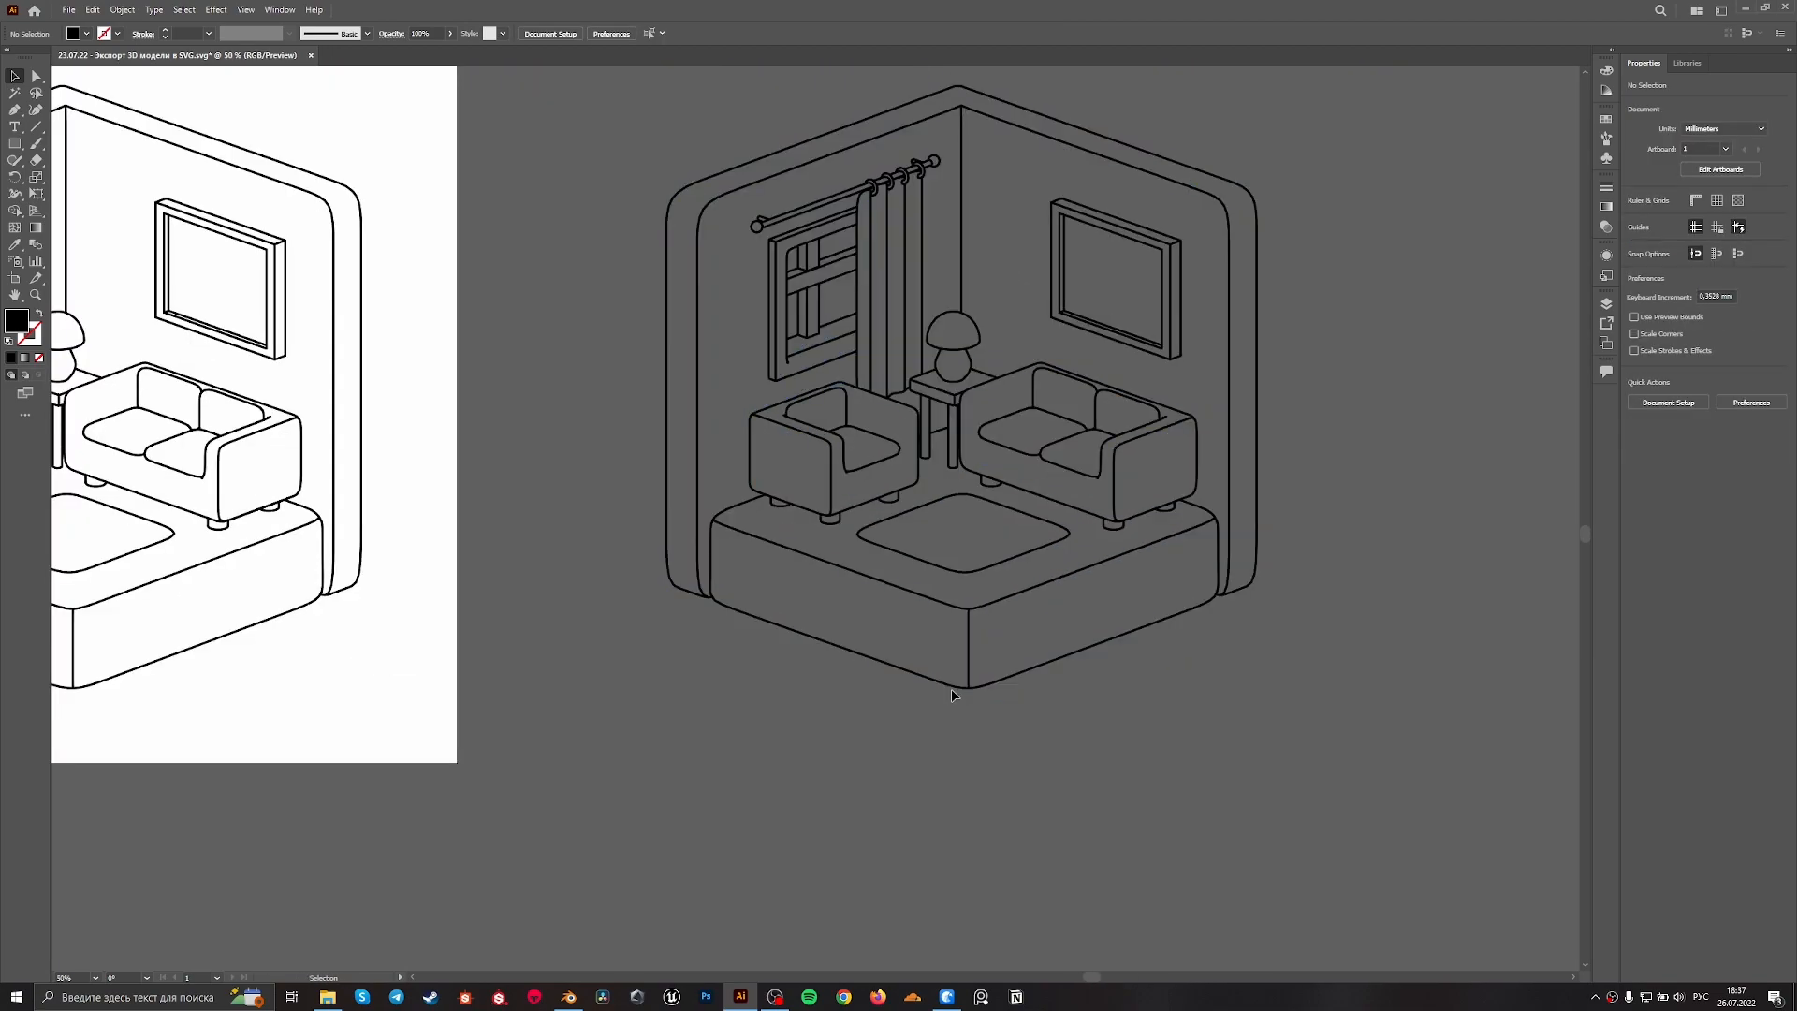
alt+scroll(891, 688, up, 4)
alt+scroll(891, 673, down, 6)
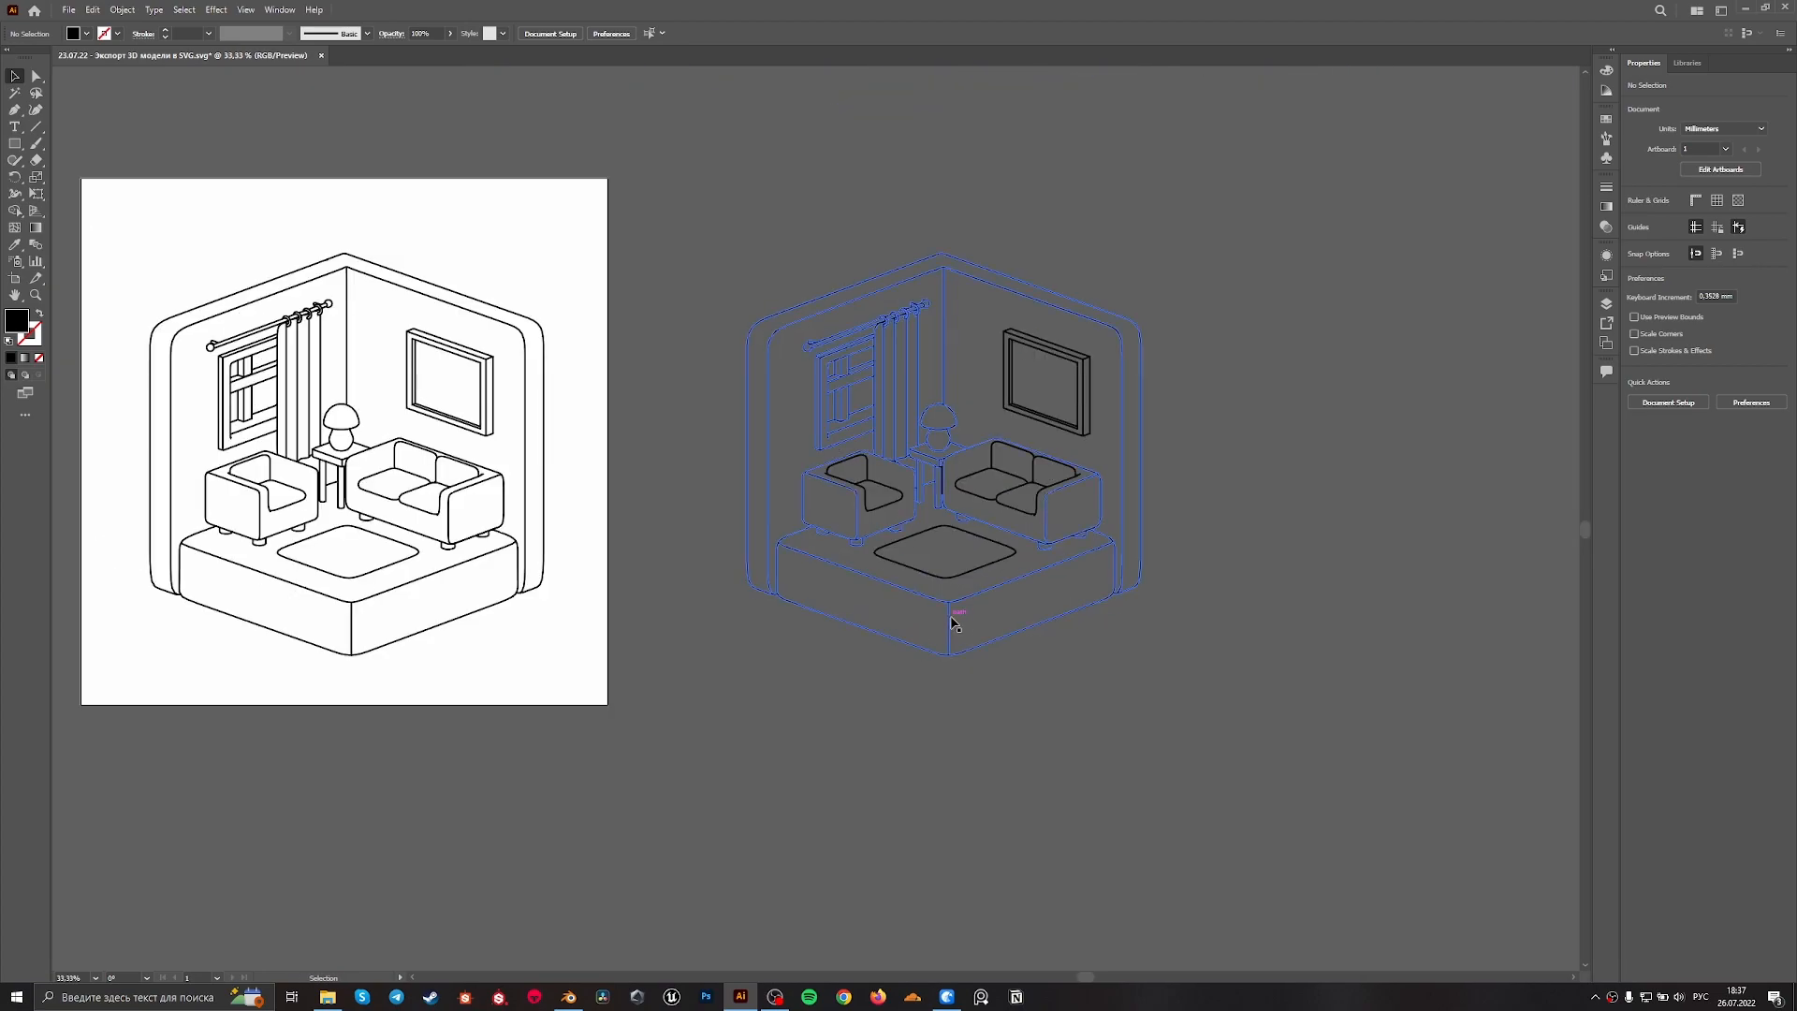
alt+scroll(953, 622, up, 5)
alt+scroll(936, 599, down, 6)
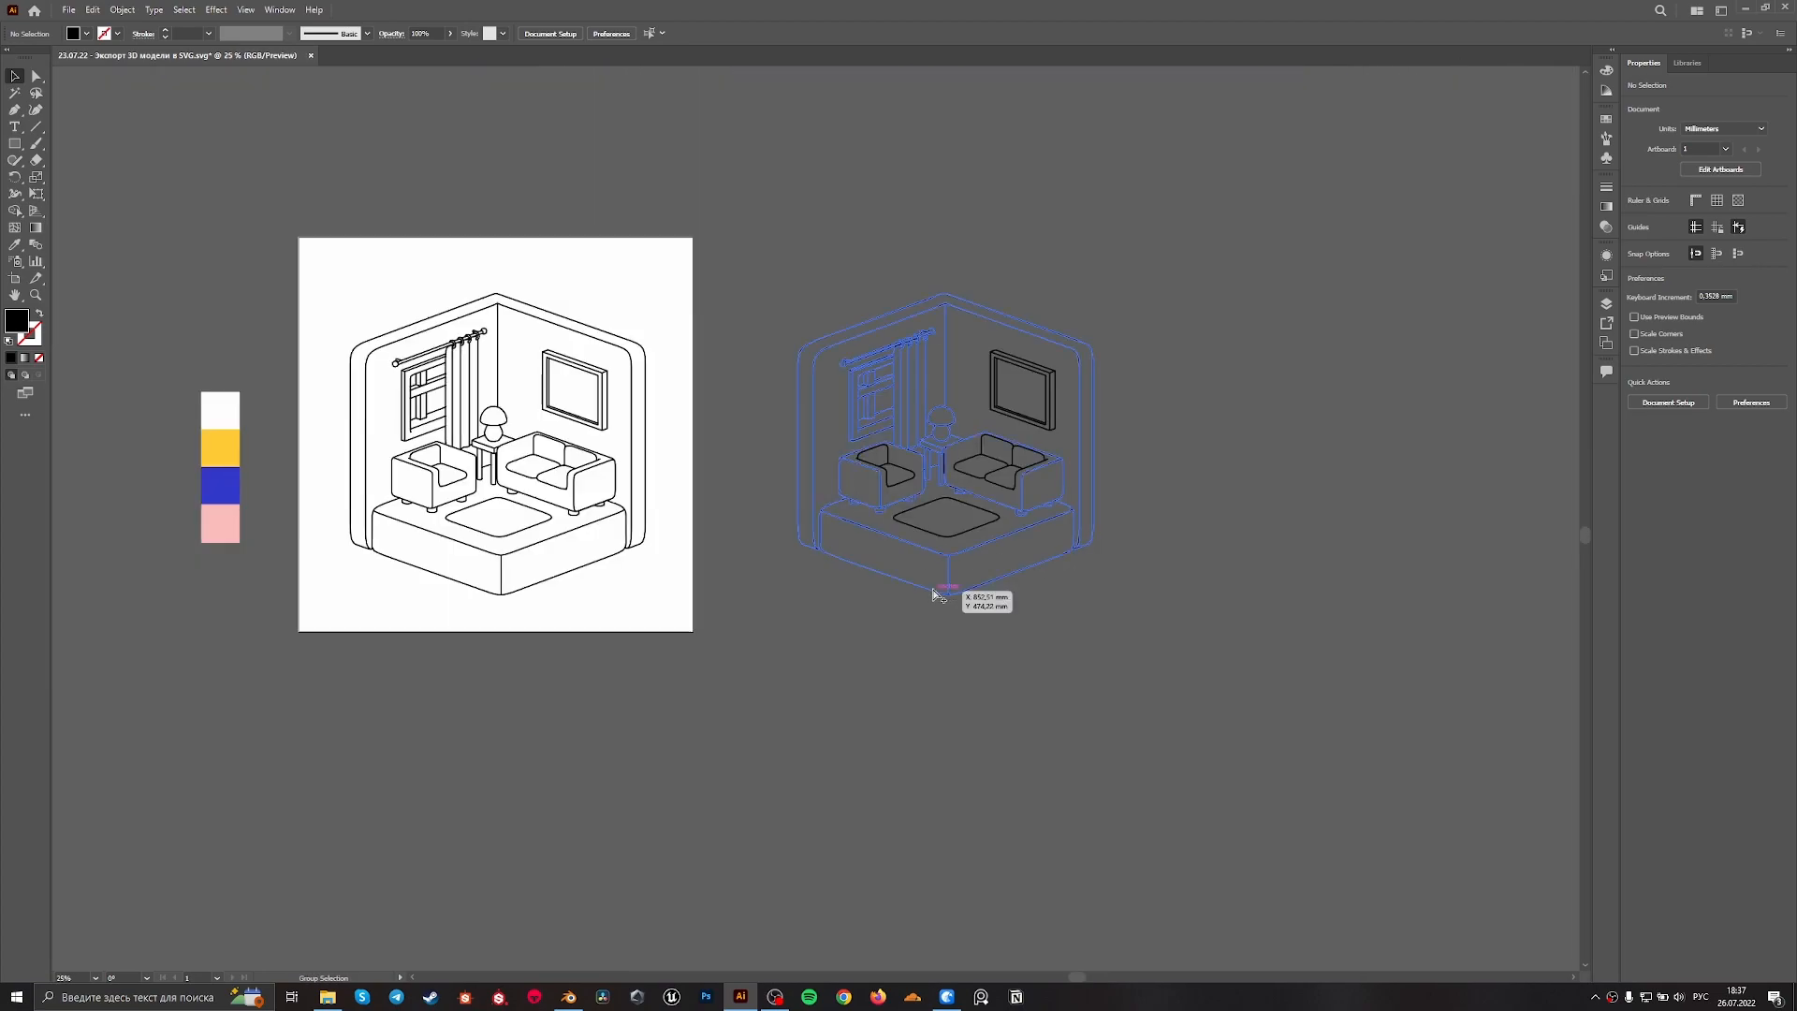
alt+scroll(1034, 649, up, 4)
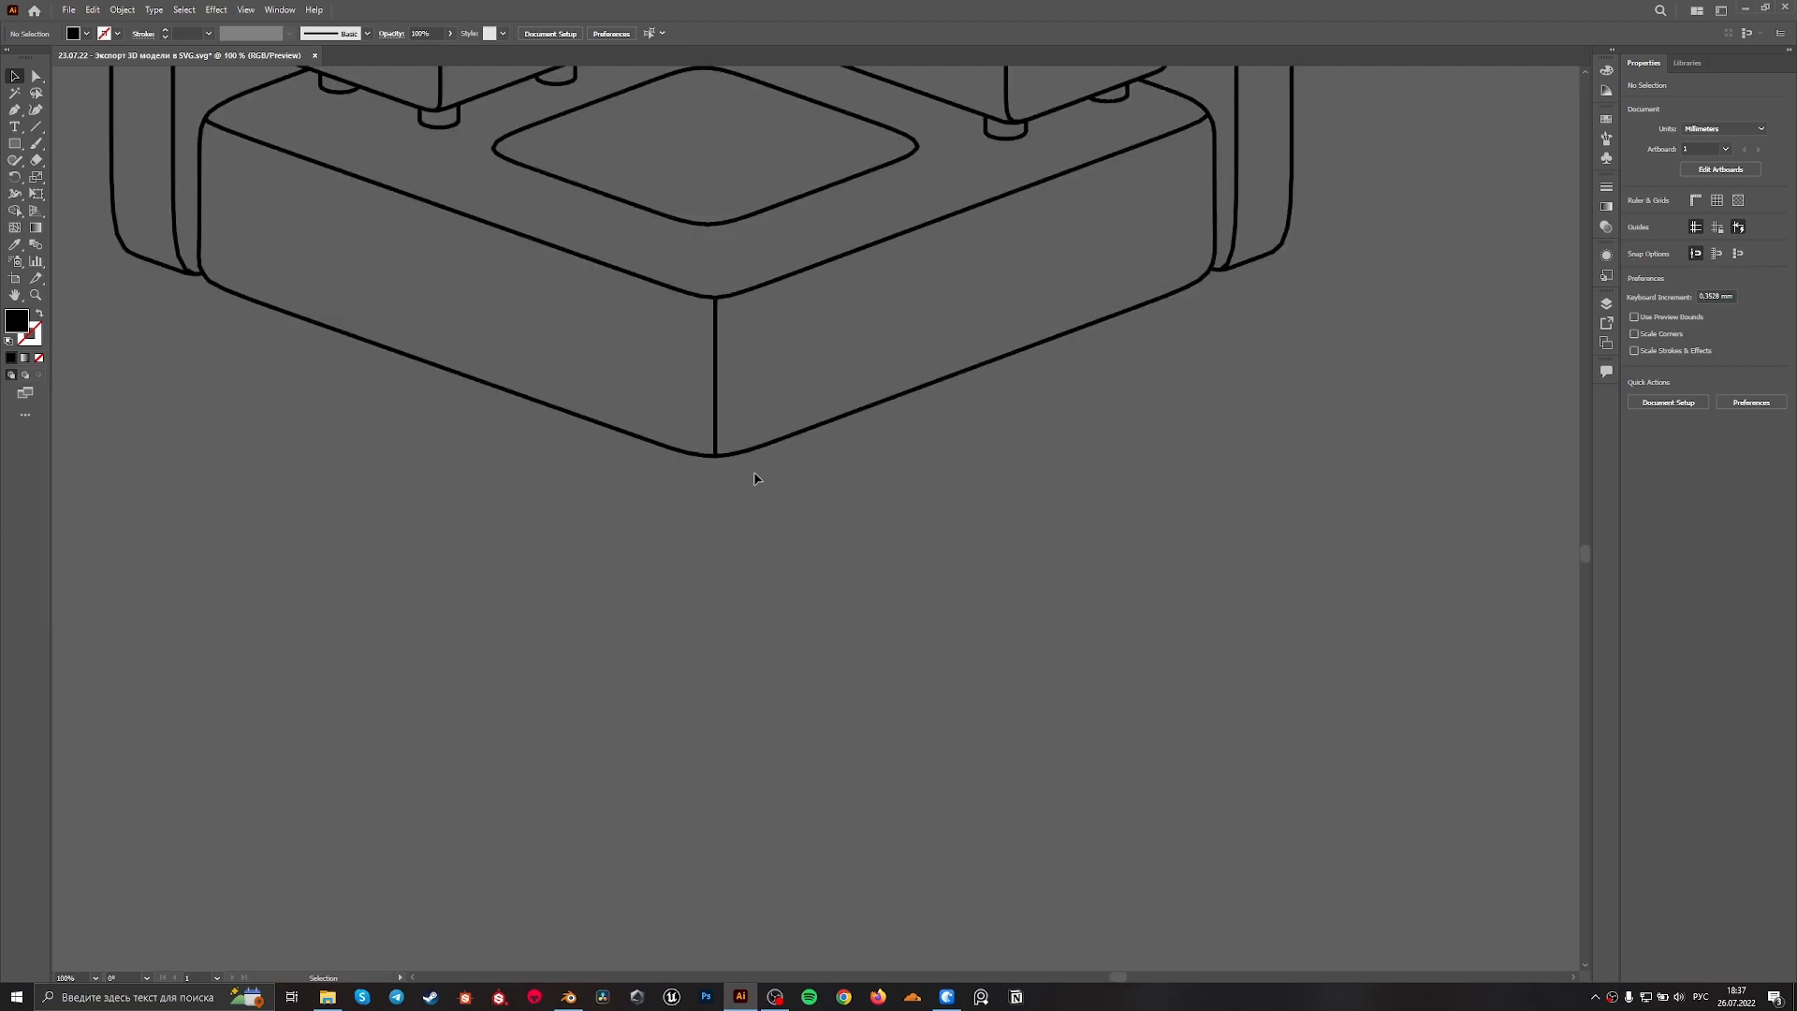
double_click(739, 457)
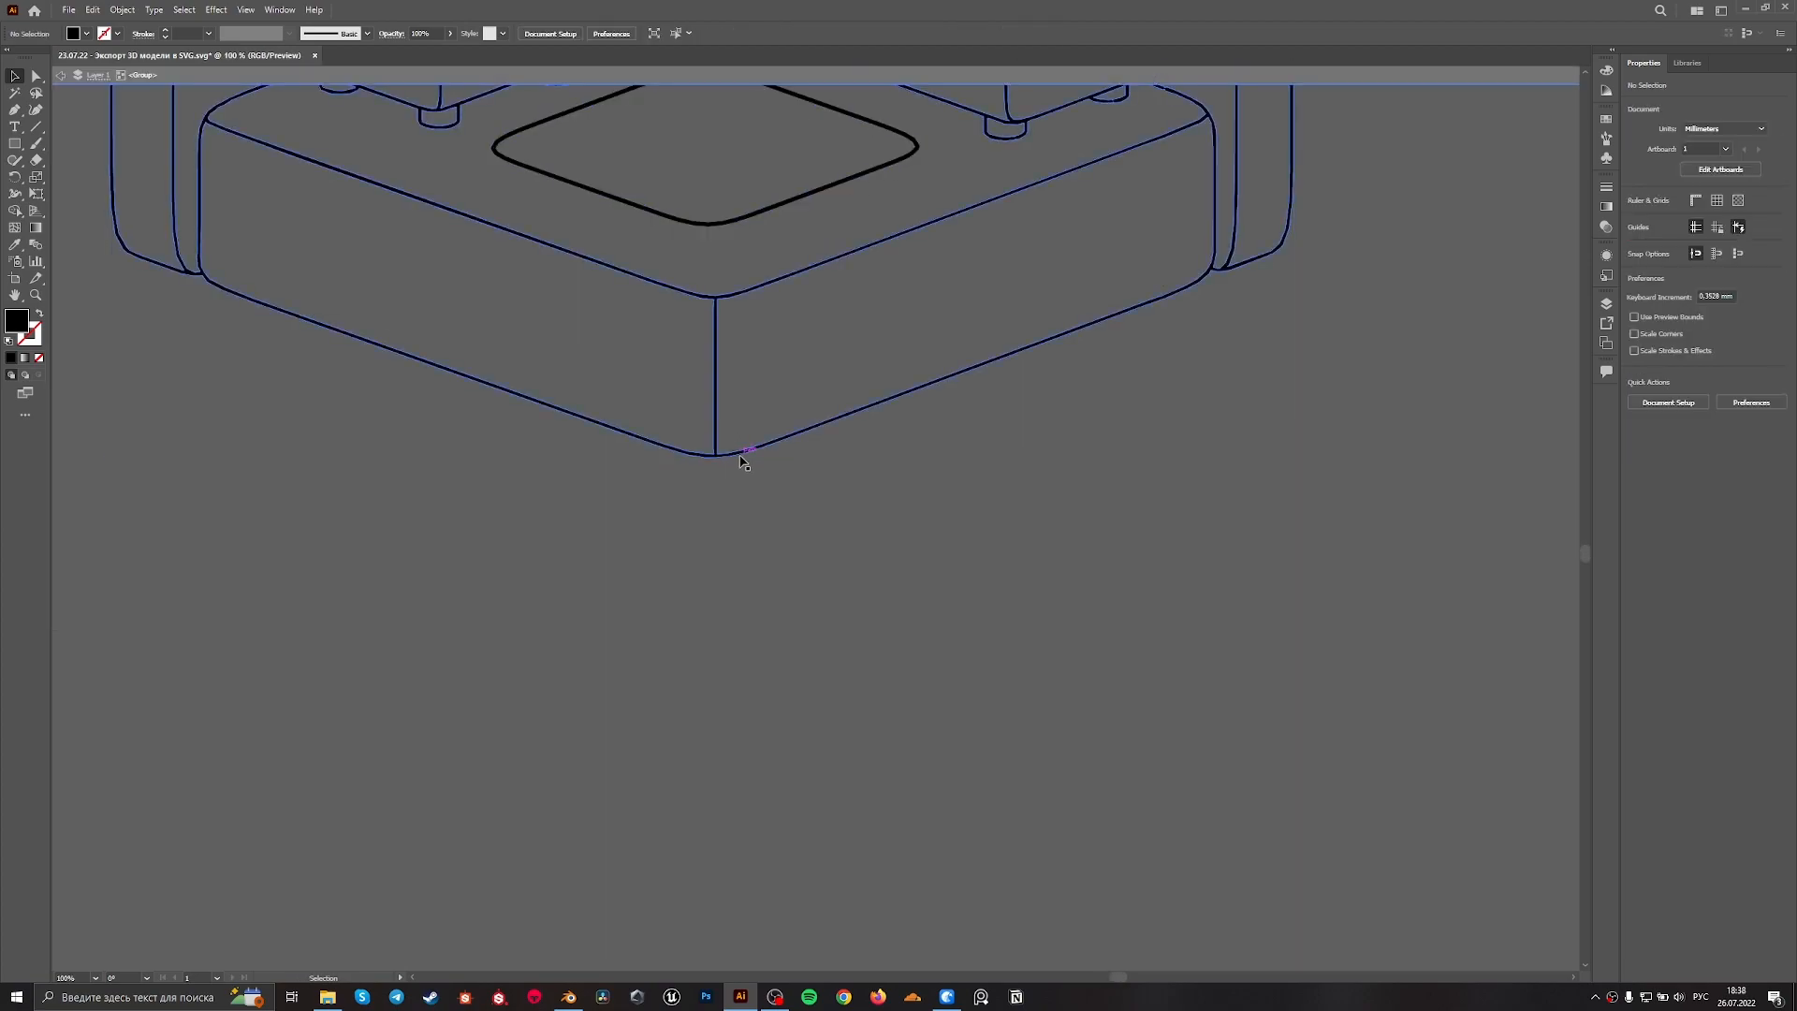
Try to move the outer silhouette path clear of the united drawing, and undo the moves
drag(742, 456, 874, 843)
alt+scroll(866, 688, down, 4)
drag(903, 690, 1207, 584)
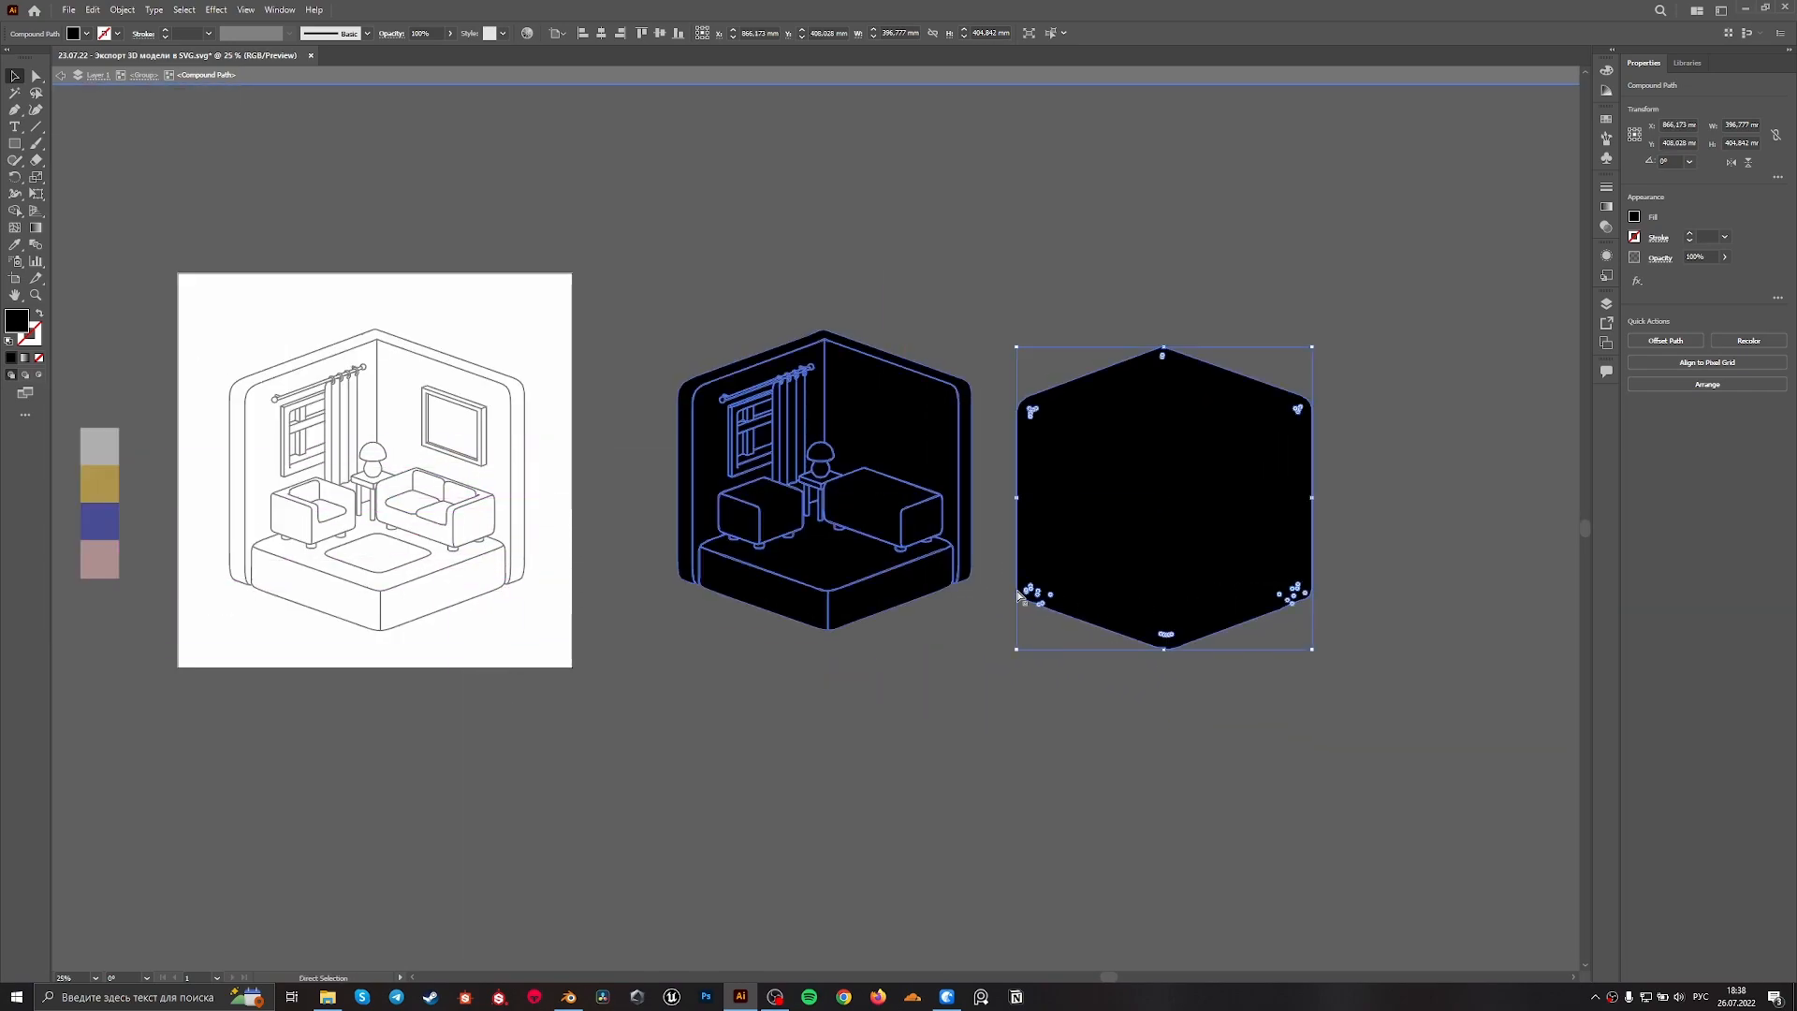
key(ctrl+z)
key(ctrl+z)
Move the outer silhouette path diagonally down and to the right of the united drawing, and leave isolation mode
alt+scroll(835, 651, up, 4)
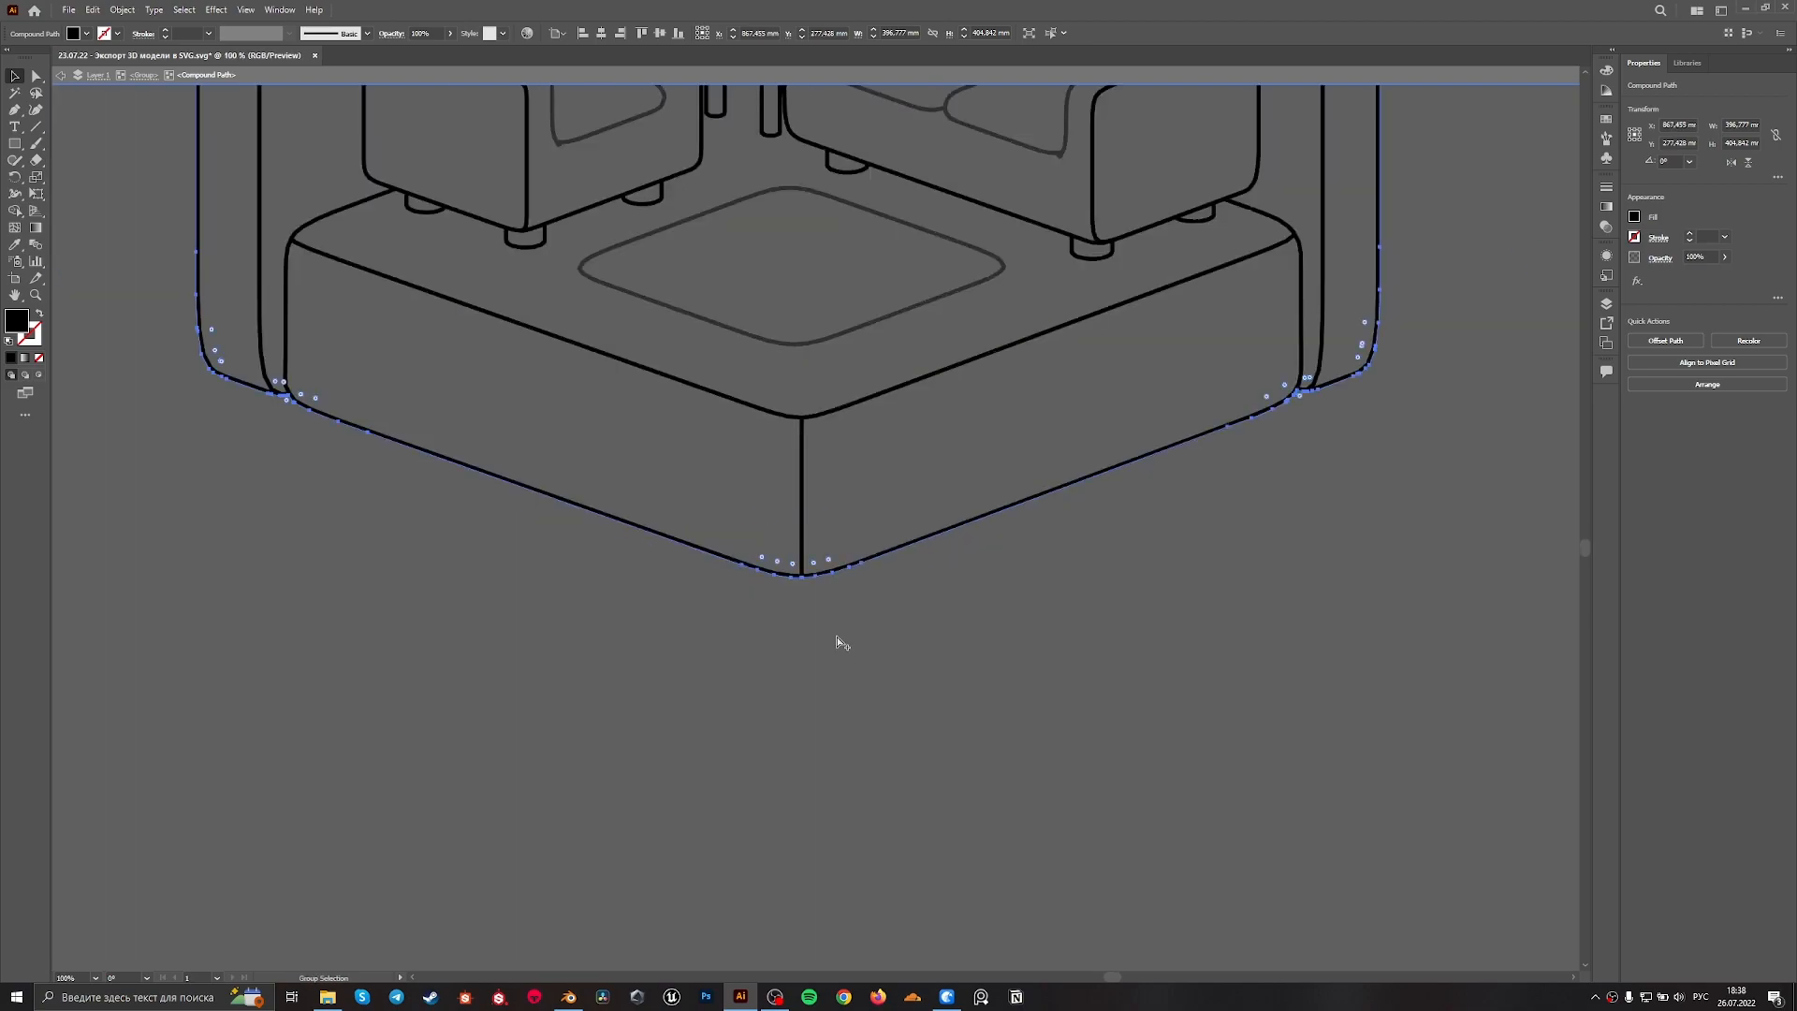
drag(845, 569, 983, 726)
click(878, 763)
alt+scroll(880, 756, down, 4)
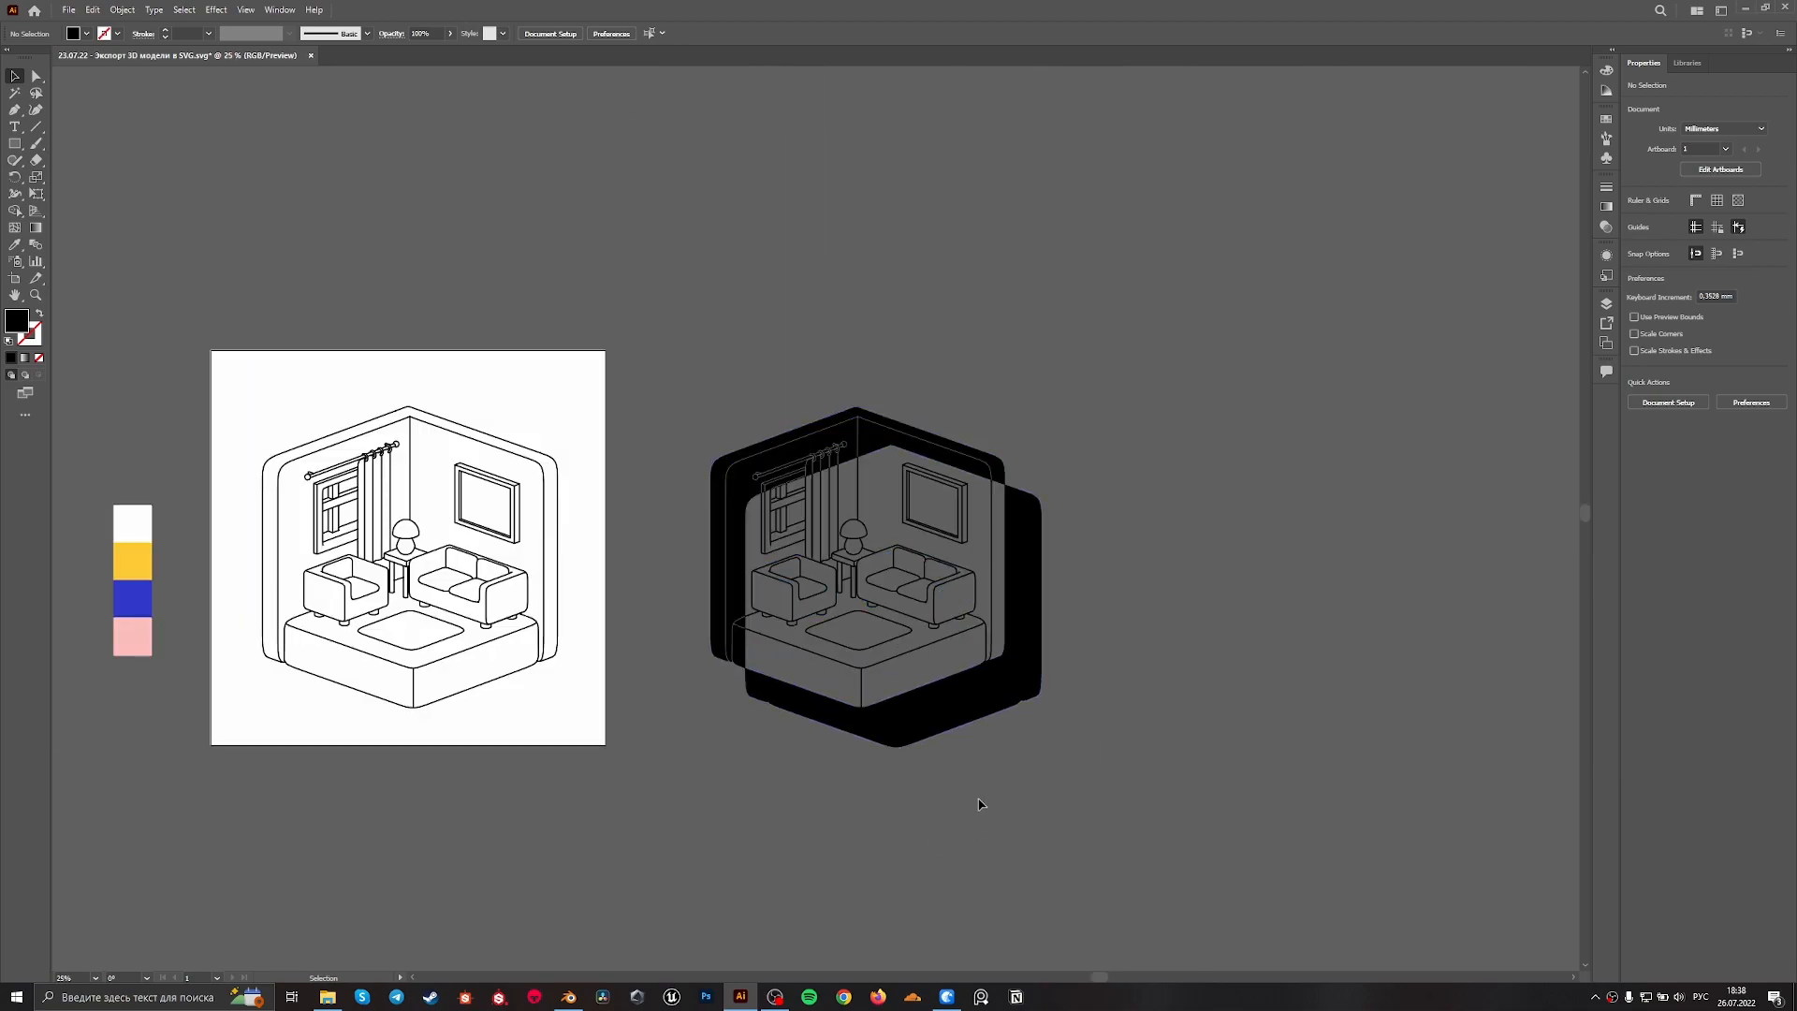
Delete the united drawing and silhouette beside the artboard, and paste the solid silhouette over the room line art
drag(976, 808, 751, 391)
key(Delete)
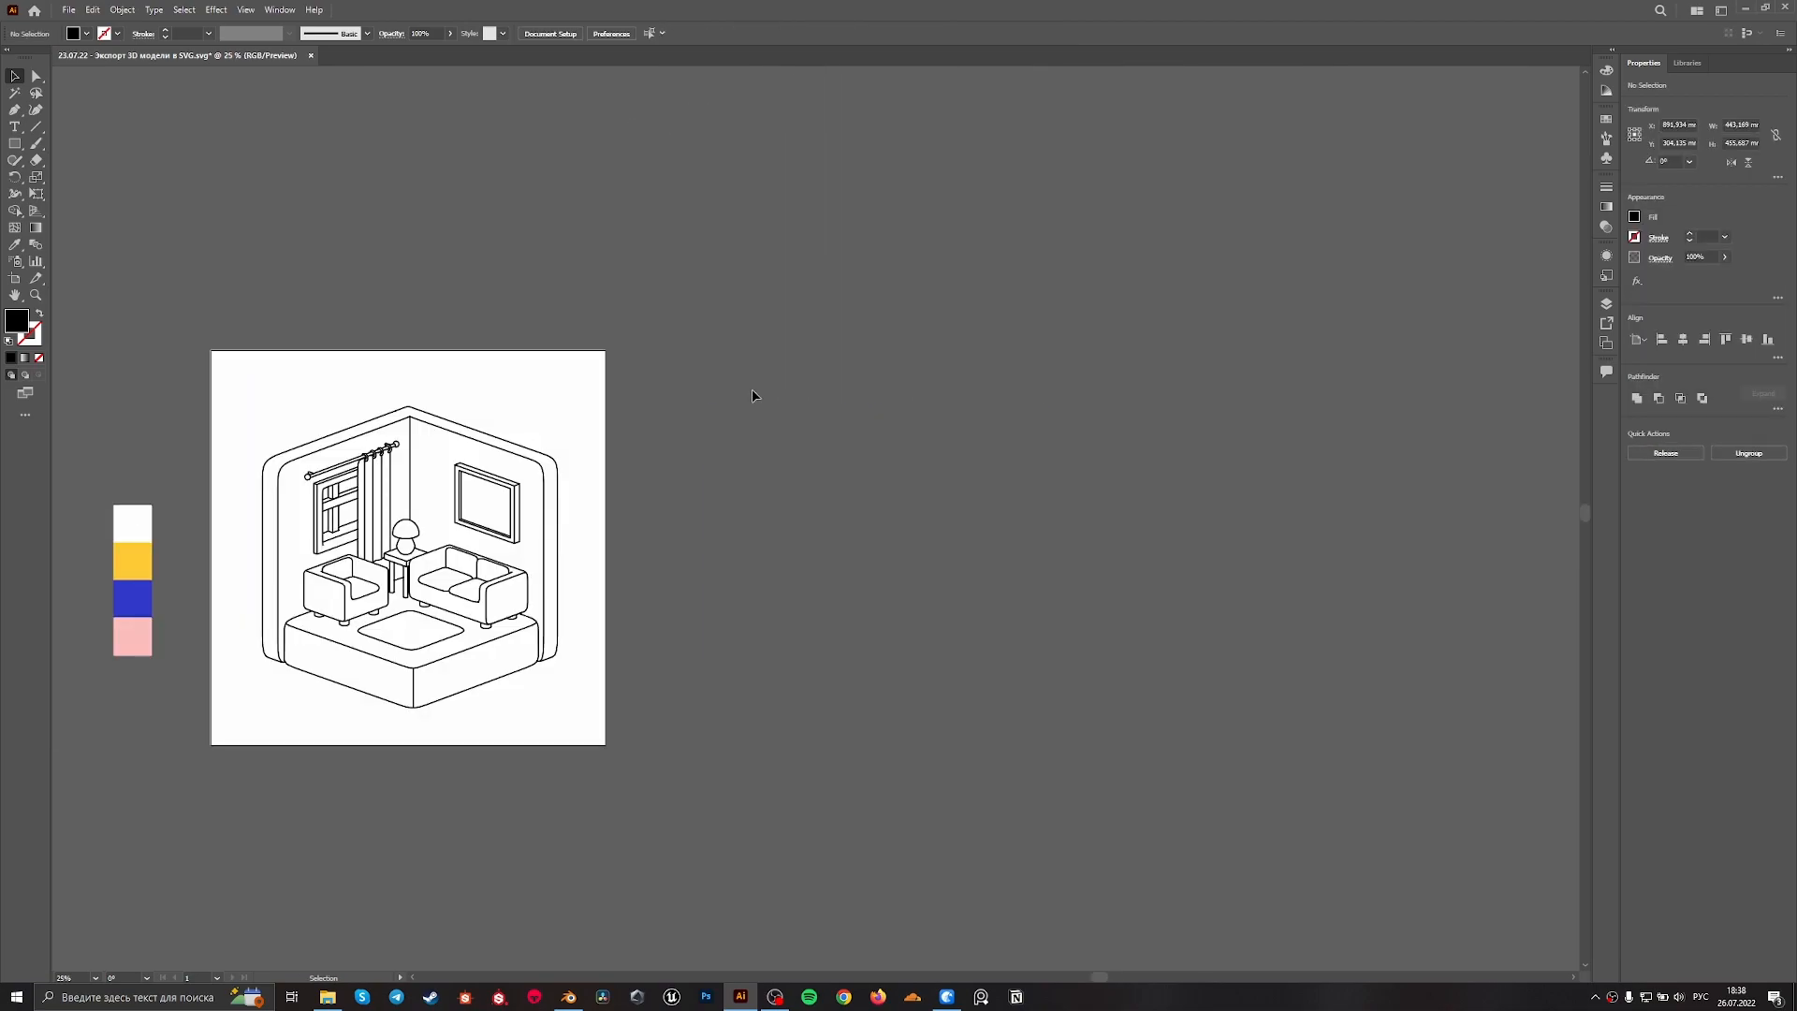
alt+scroll(1065, 654, up, 2)
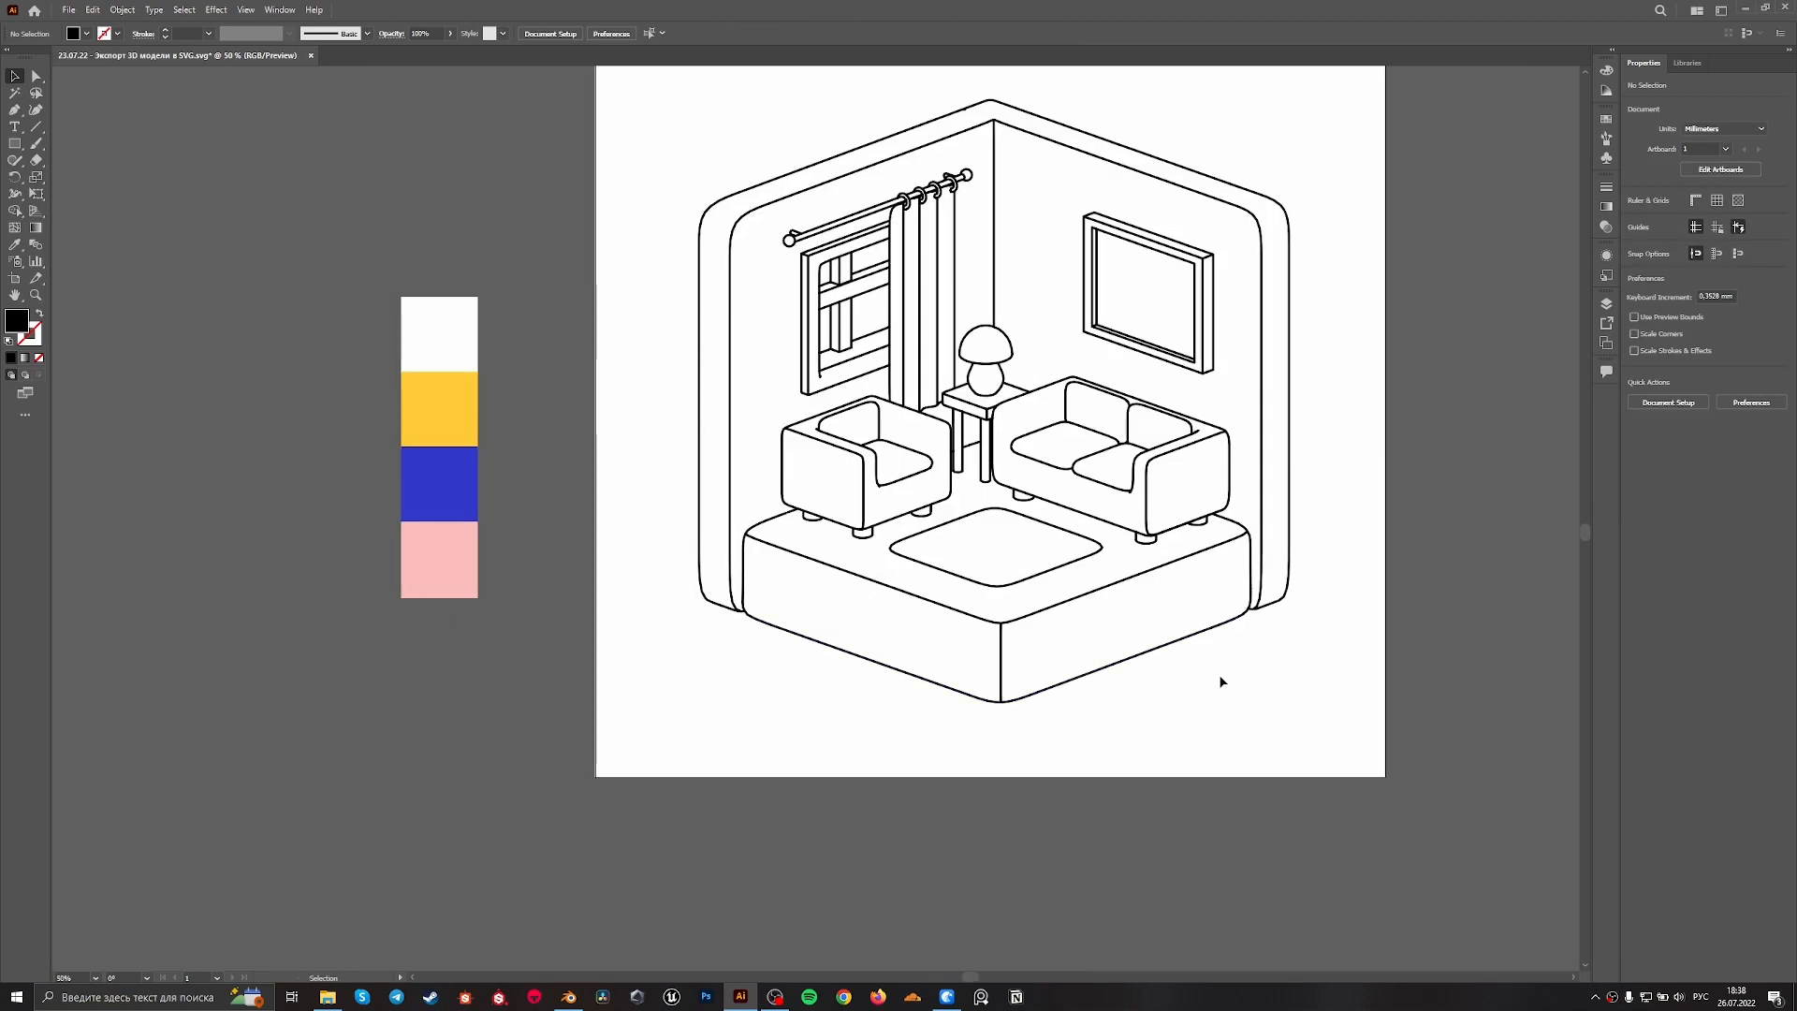
key(ctrl+v)
drag(882, 639, 1084, 514)
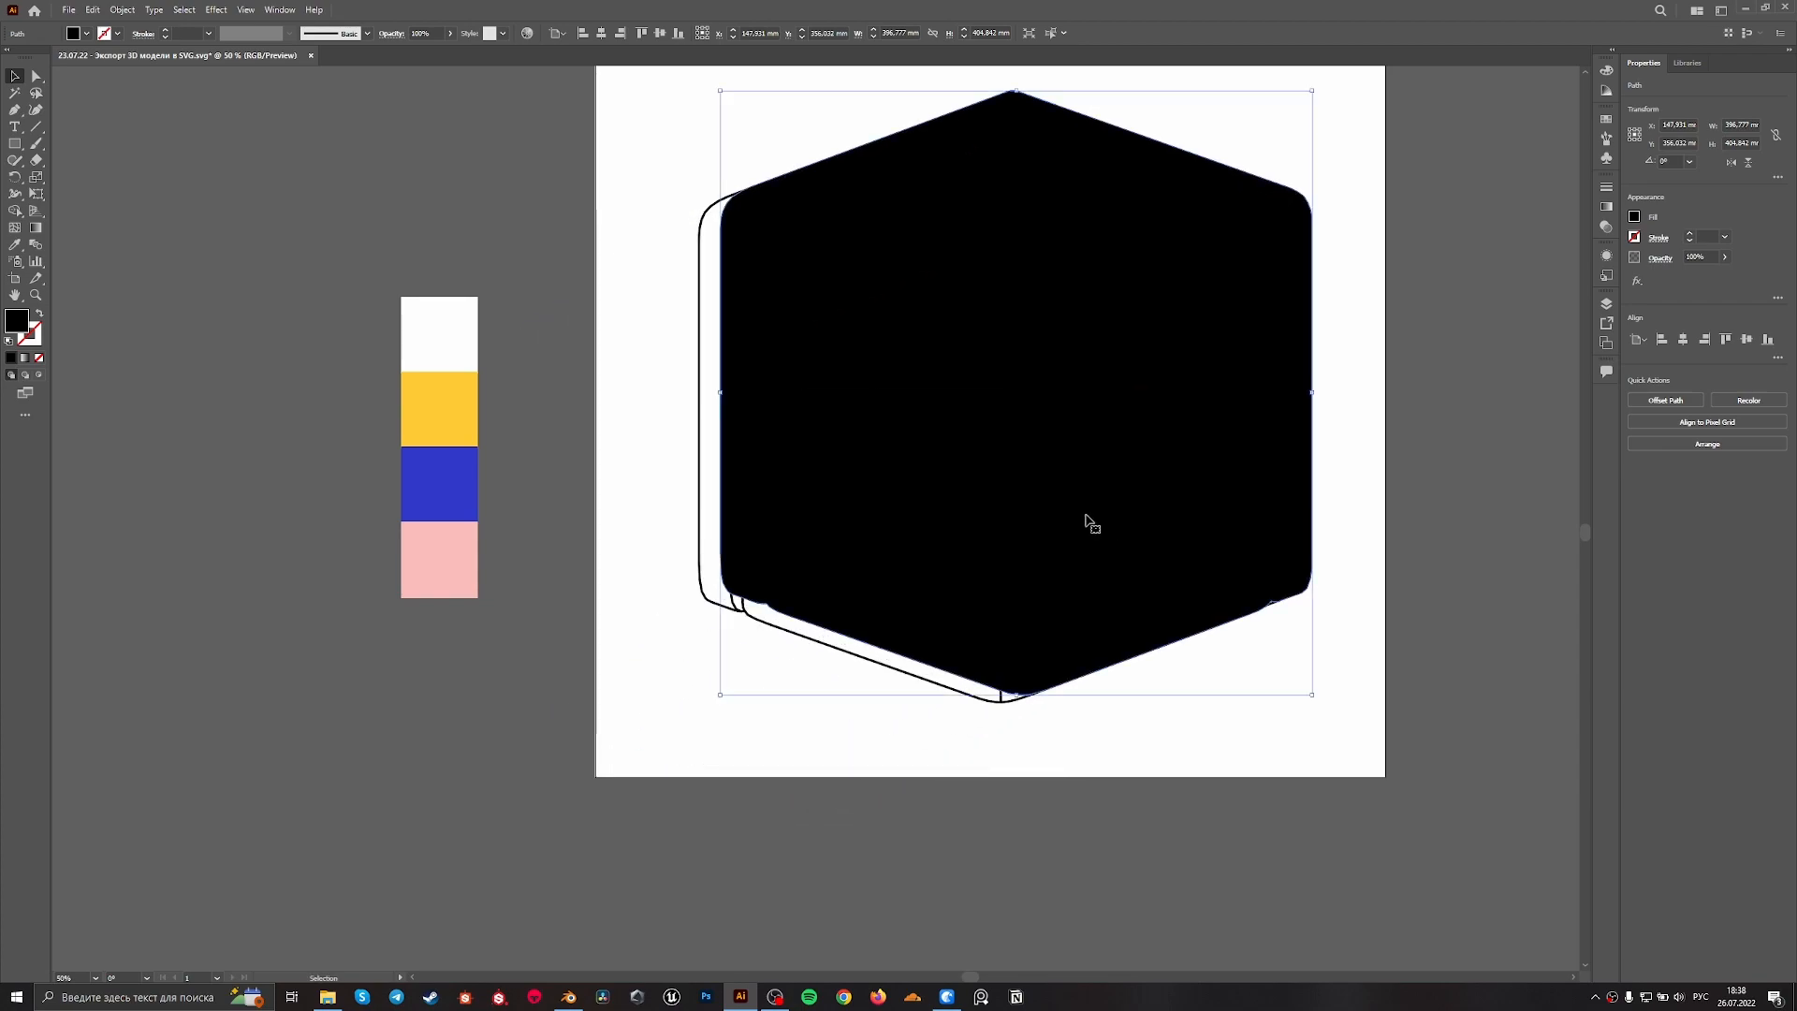
Centre the pasted silhouette on the artboard both ways, and shift it down to cover the line art
click(600, 32)
click(660, 33)
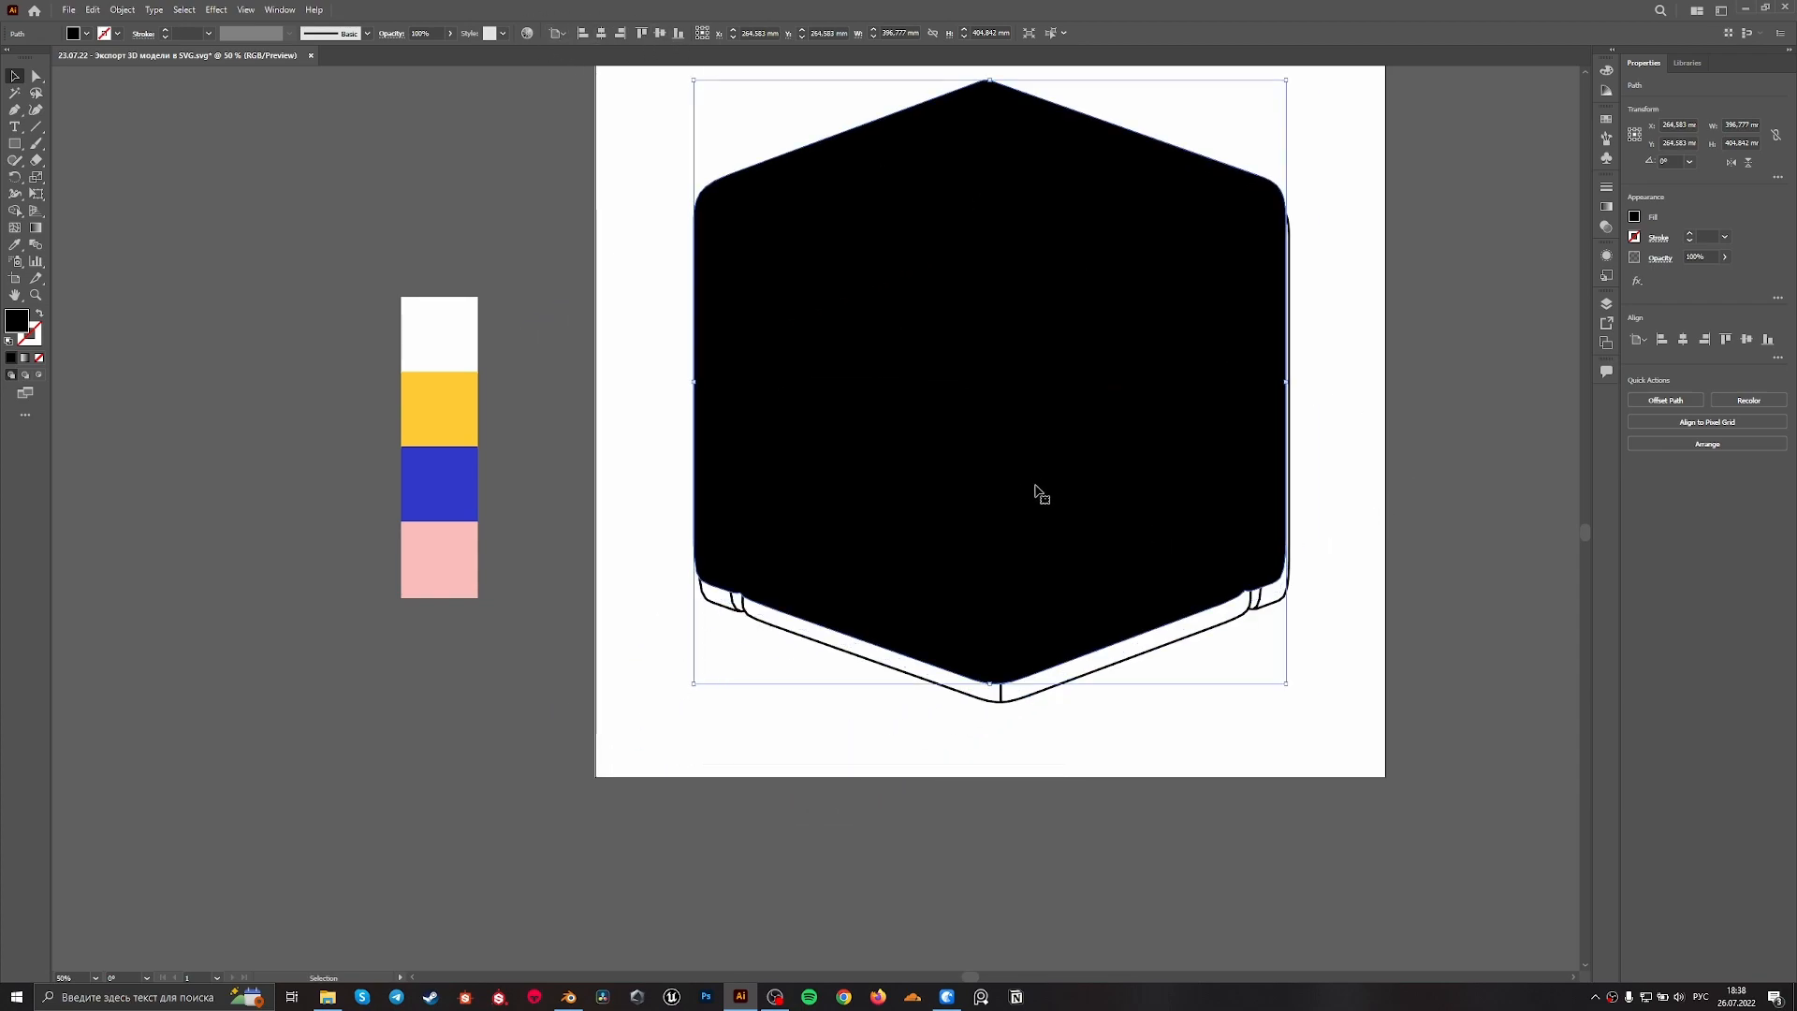
alt+scroll(1035, 481, down, 2)
alt+scroll(1161, 489, up, 2)
alt+scroll(1172, 538, up, 2)
drag(1026, 618, 1038, 659)
alt+scroll(1039, 661, down, 1)
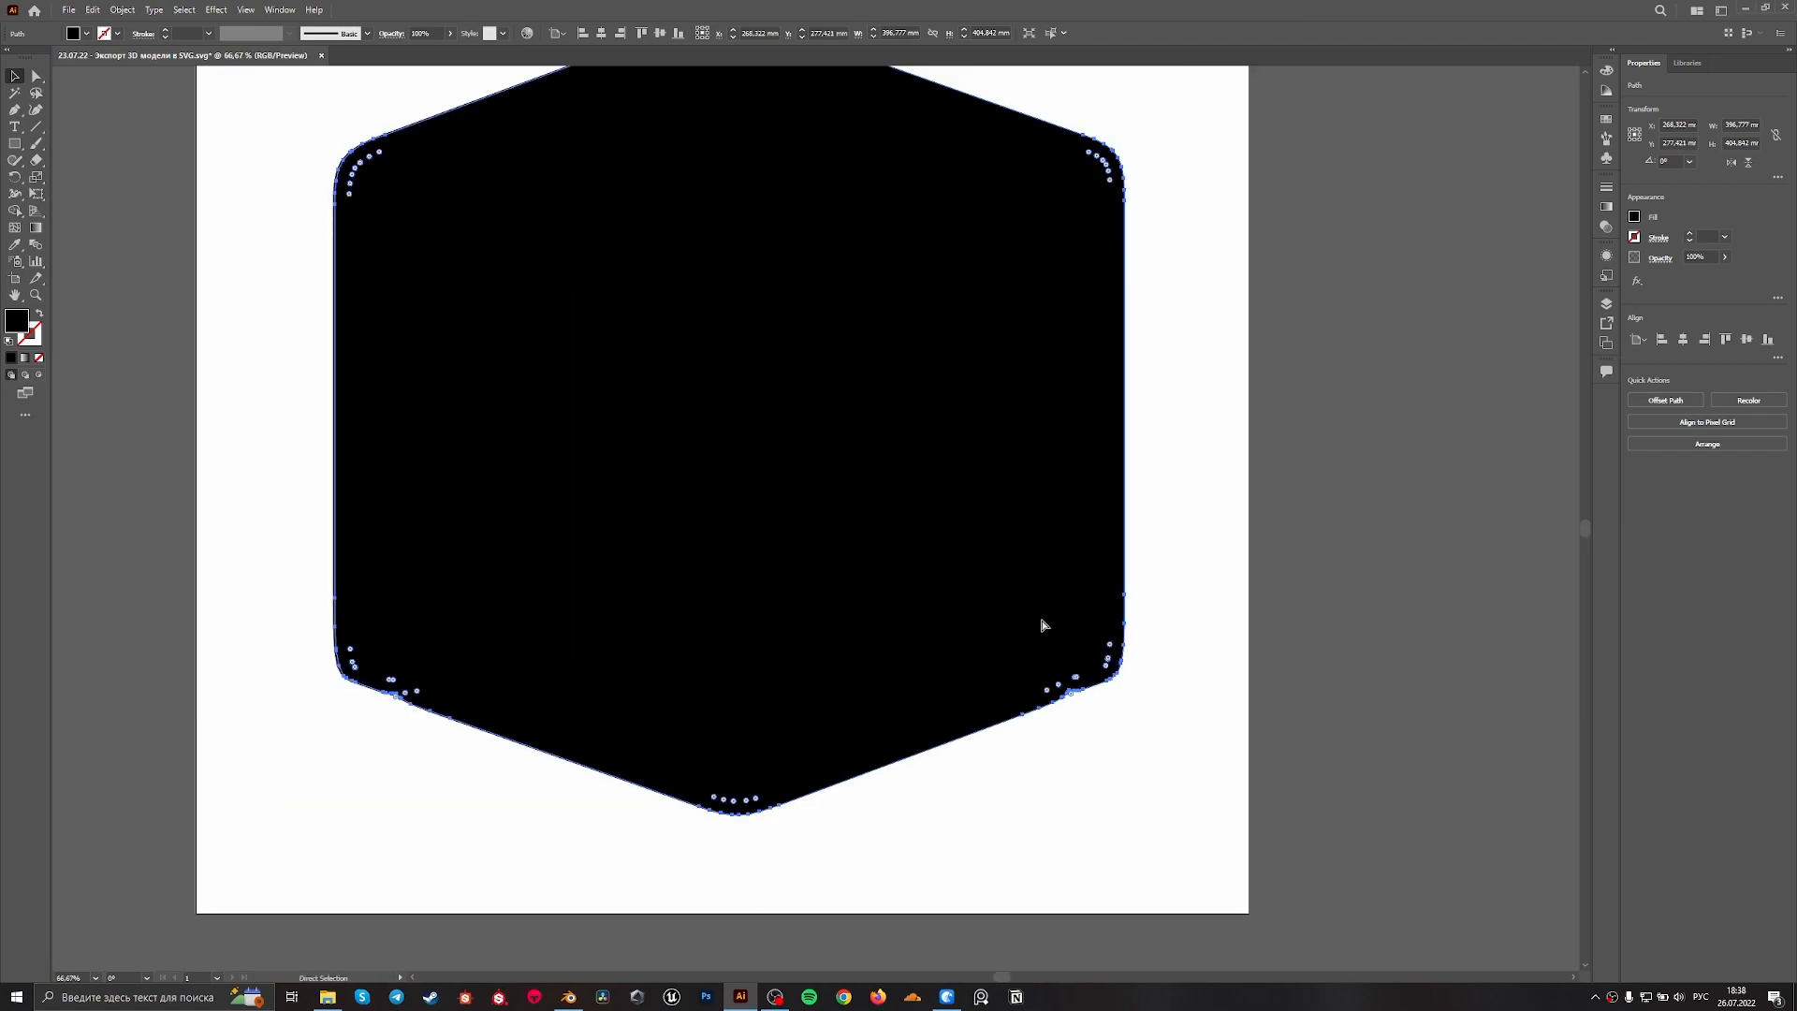
Fill the silhouette with dark red 841313 and fit it behind the black line art
double_click(16, 323)
click(858, 473)
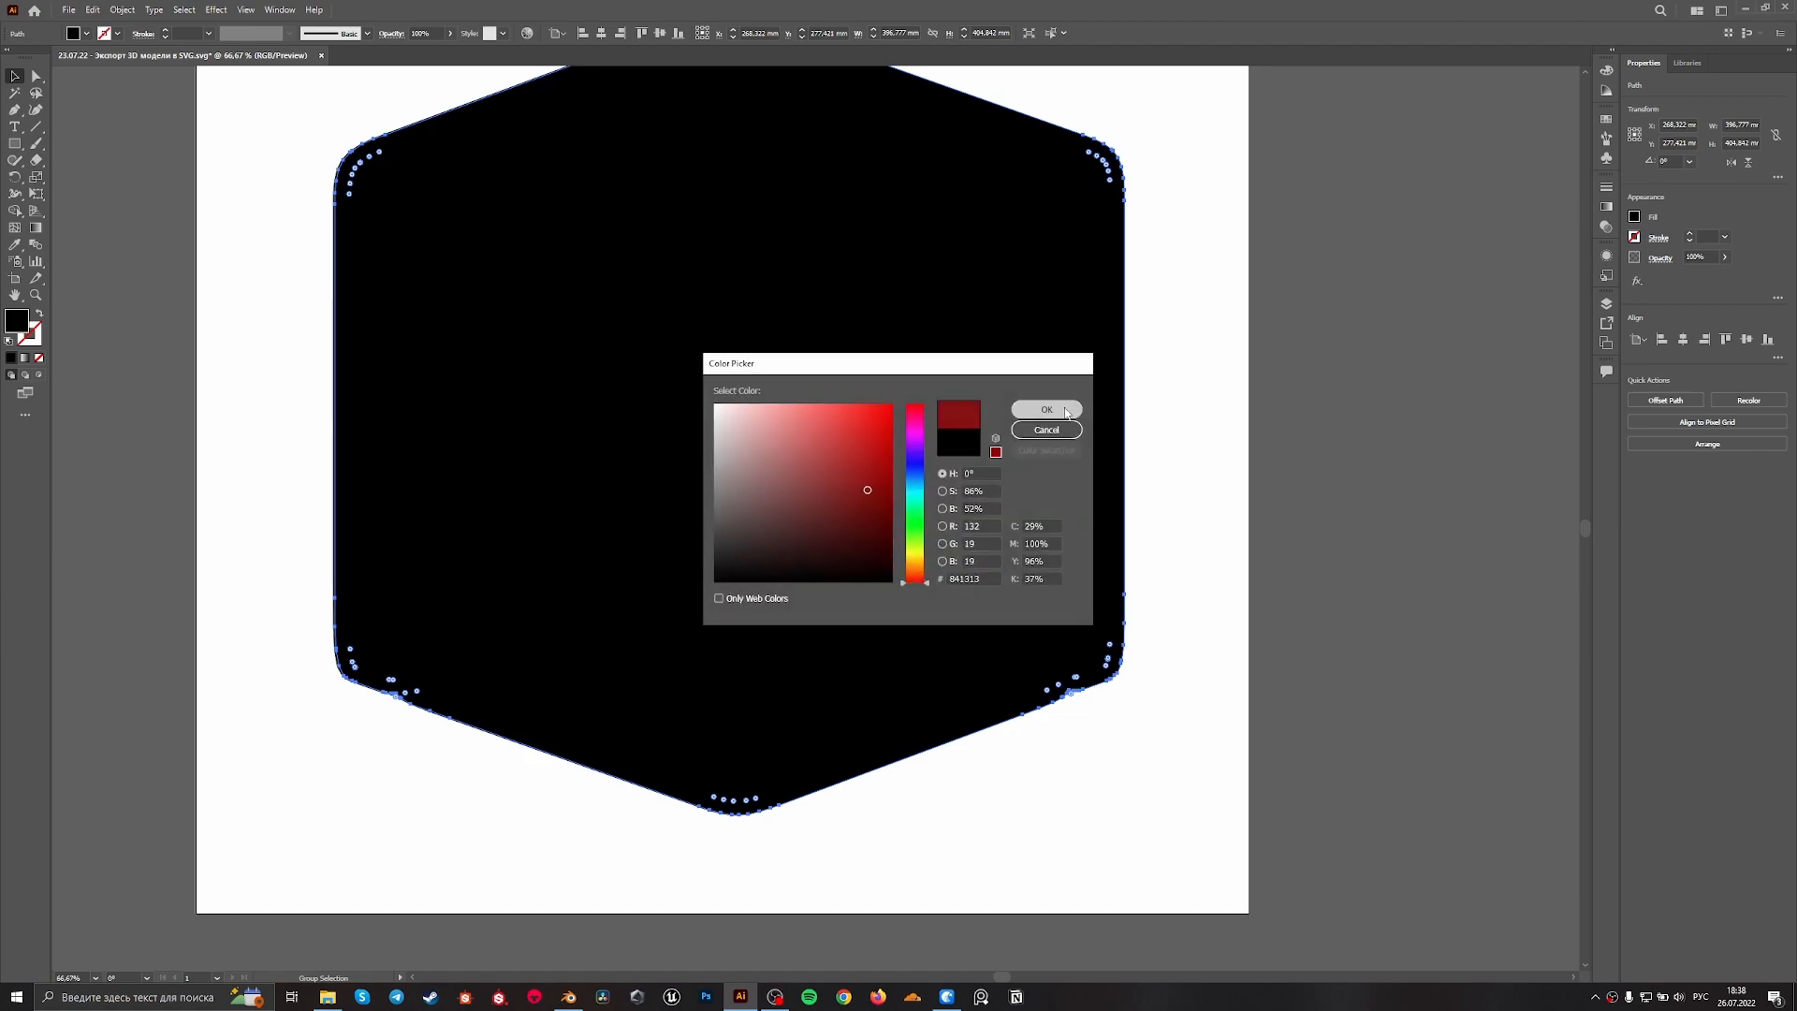
click(1044, 410)
alt+scroll(1142, 739, up, 7)
drag(1006, 396, 983, 398)
alt+scroll(987, 400, down, 6)
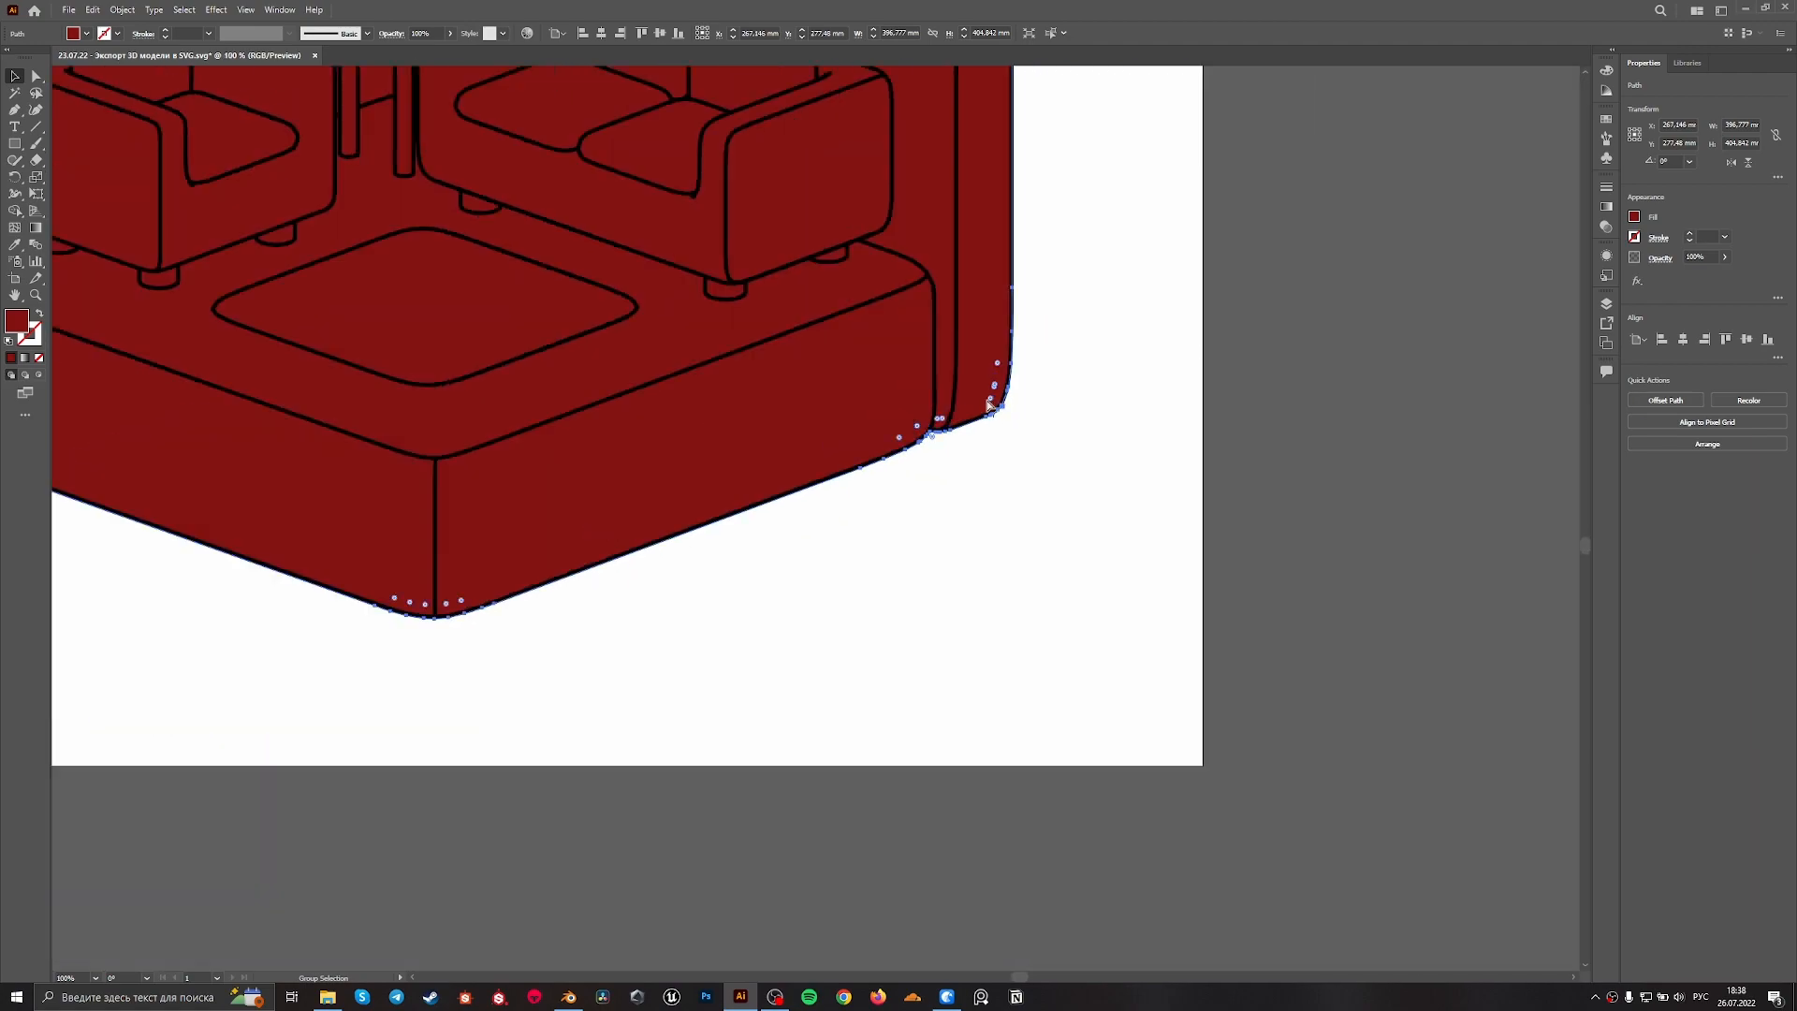
Examine how the red silhouette's lower corners line up with the outer contour of the line art
alt+scroll(953, 417, down, 2)
alt+scroll(430, 599, up, 3)
alt+scroll(1121, 337, up, 2)
alt+scroll(1123, 298, down, 4)
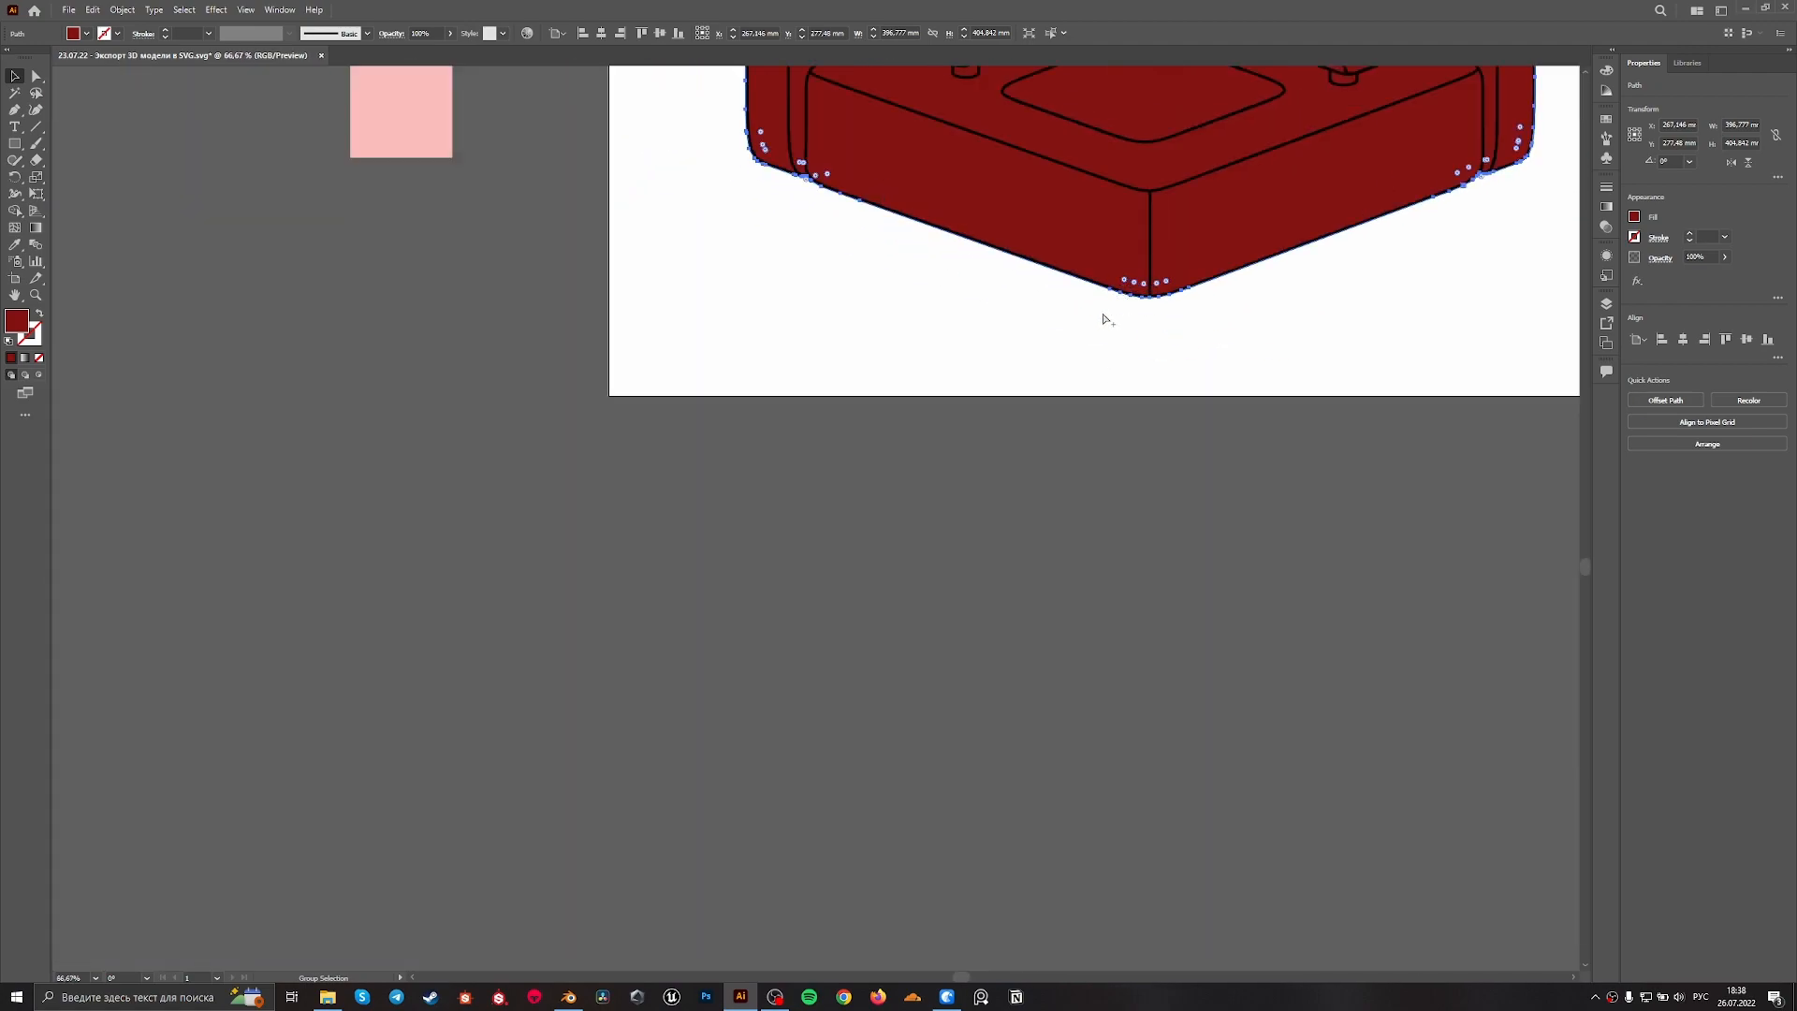
alt+scroll(1039, 202, up, 4)
drag(225, 223, 979, 755)
alt+scroll(531, 560, up, 2)
alt+scroll(524, 556, down, 6)
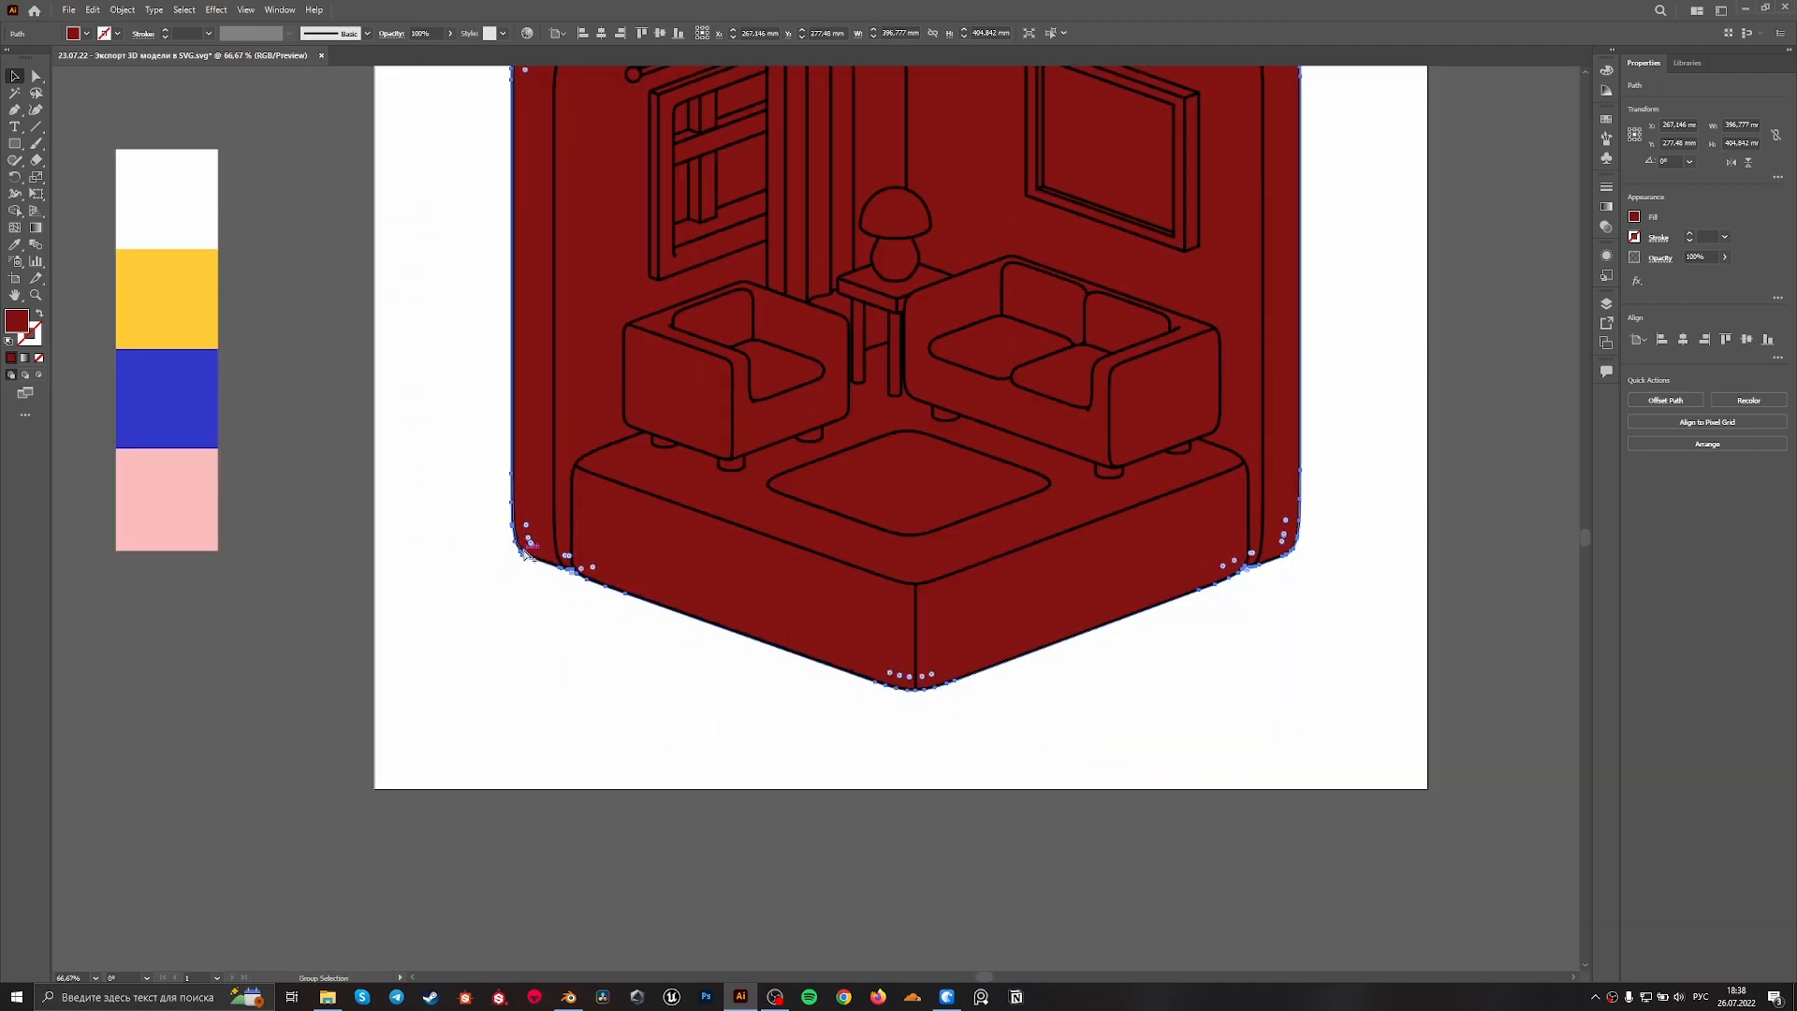
alt+scroll(779, 652, down, 2)
Move the red silhouette clear of the line art into the empty area beside the artboard
drag(962, 572, 1512, 710)
key(ctrl+z)
key(ctrl+z)
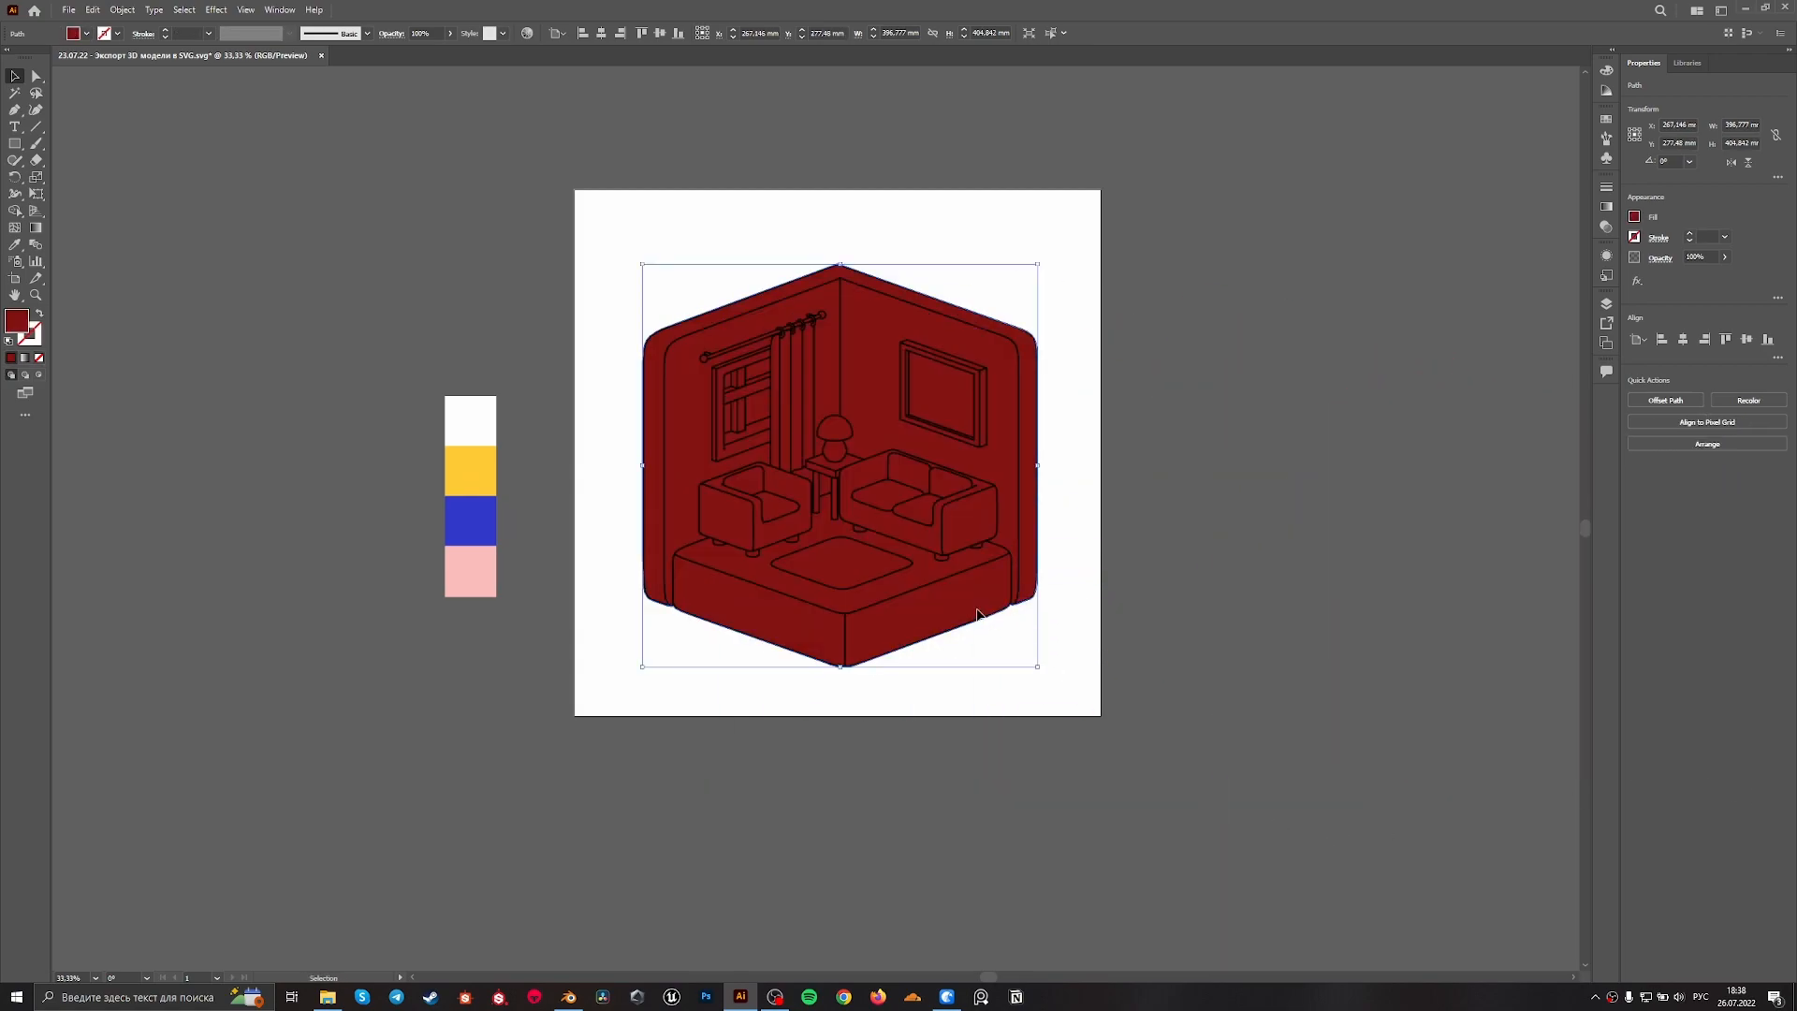
drag(975, 610, 1464, 653)
drag(1093, 789, 671, 265)
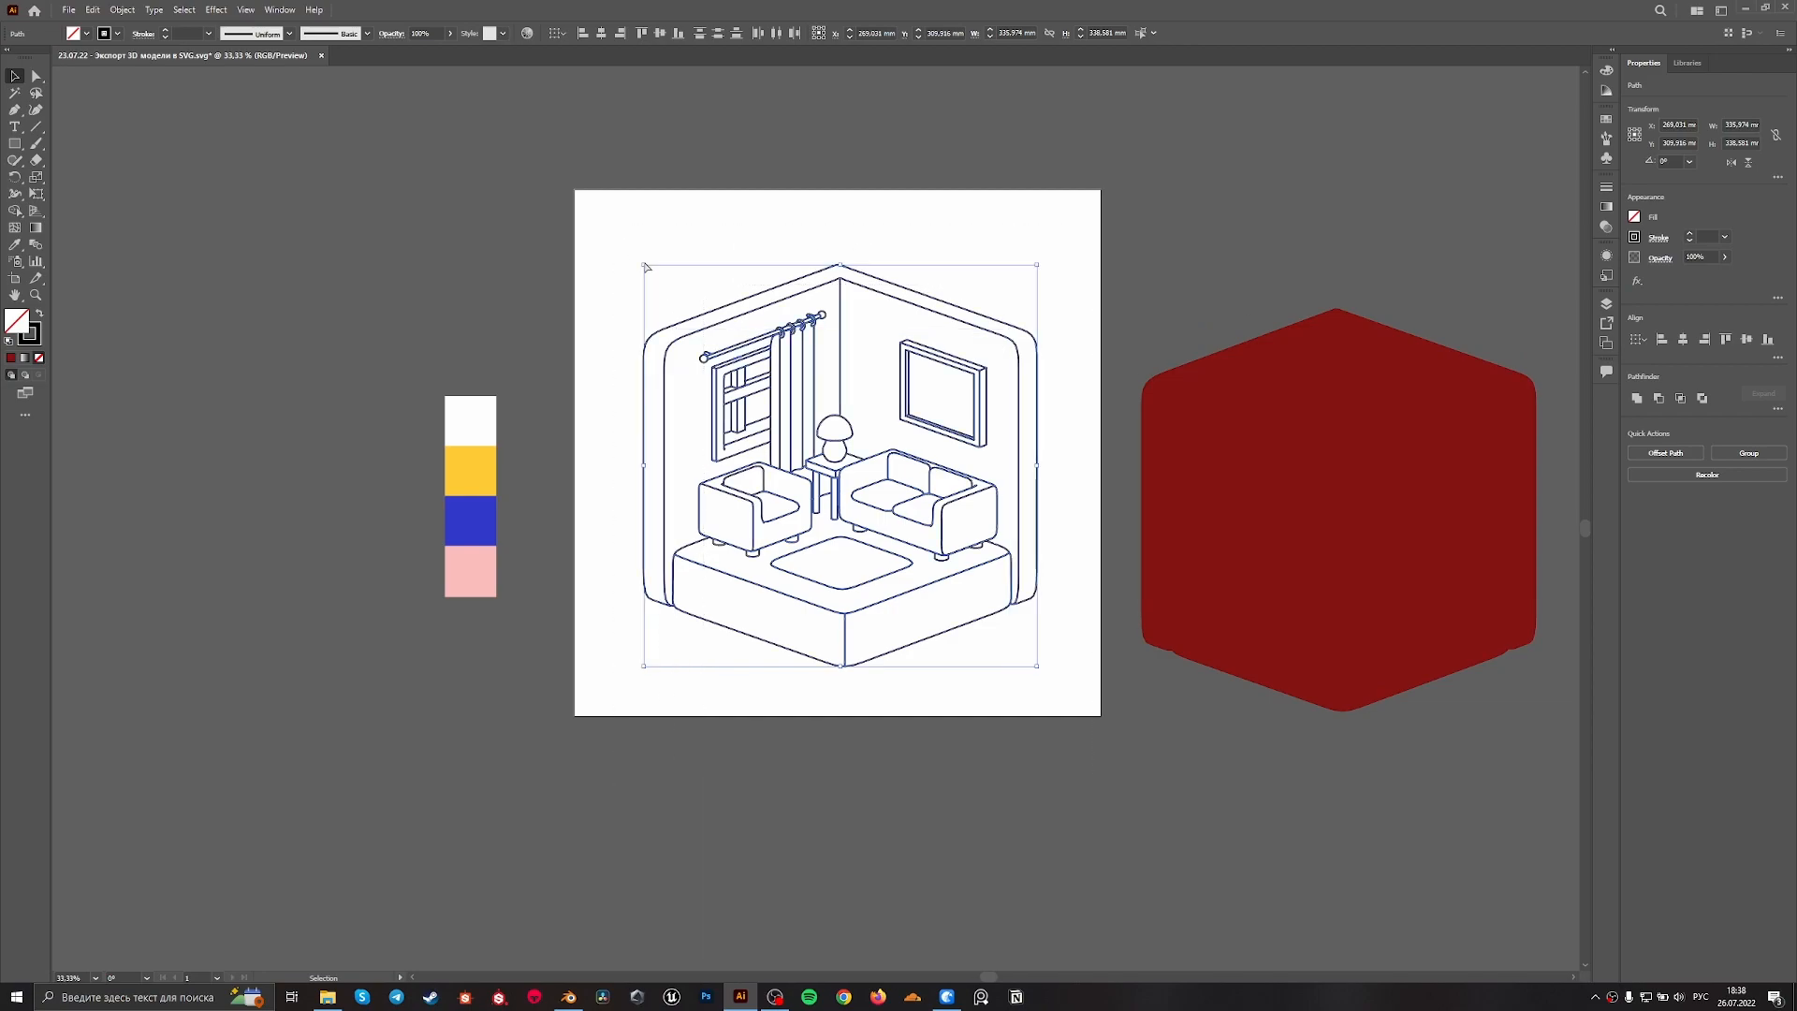
click(1291, 578)
Return the red silhouette behind the line art and align both objects on their horizontal and vertical centres
drag(1267, 514, 786, 446)
key(ctrl+shift+bracketleft)
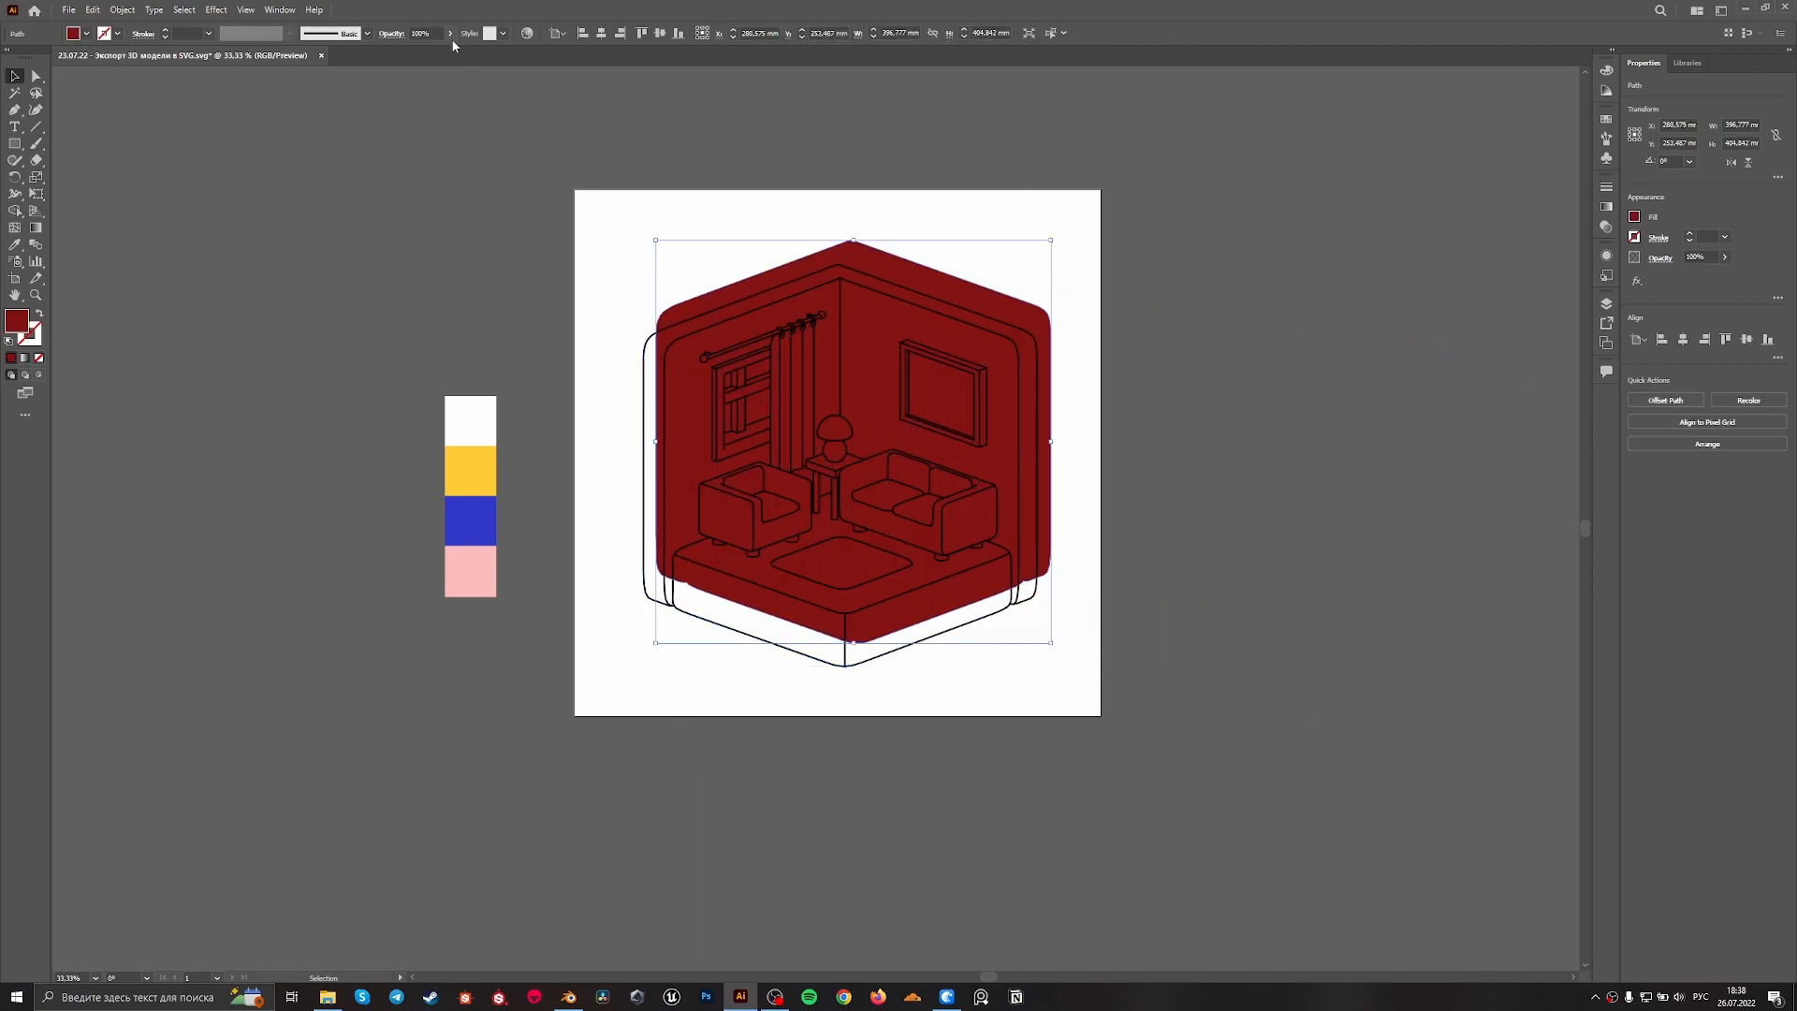
click(601, 33)
click(660, 33)
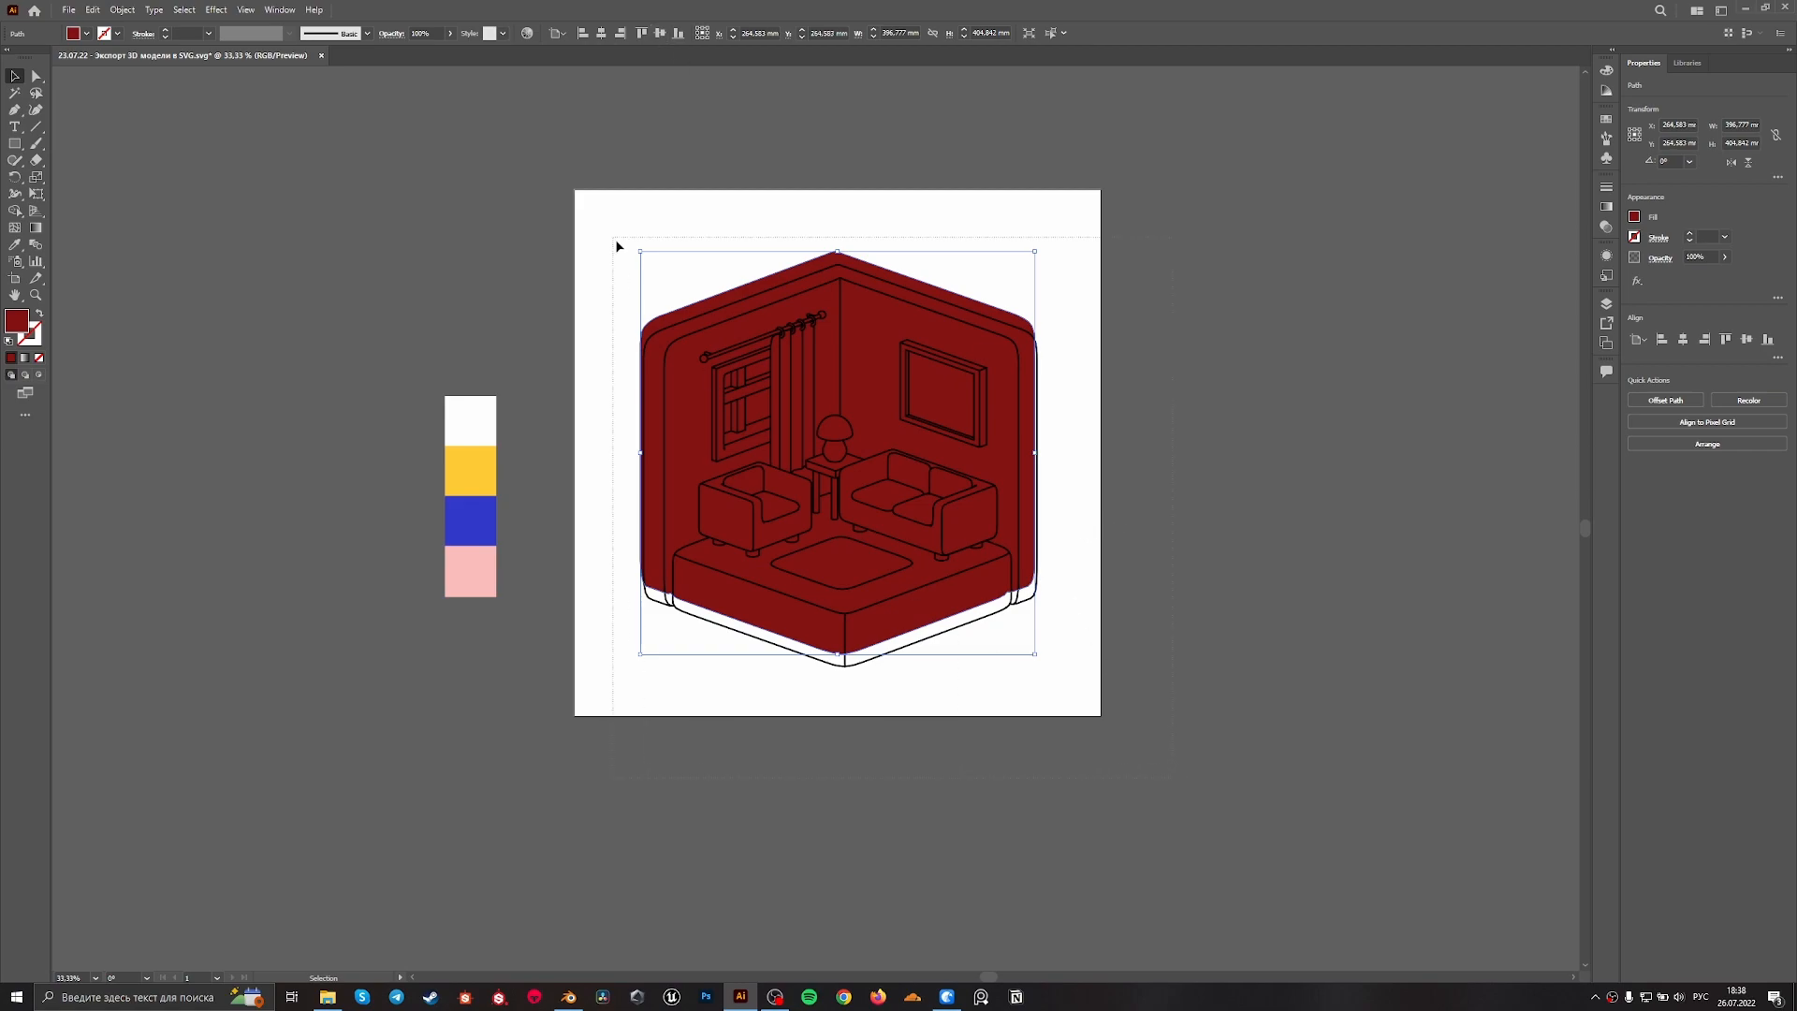
key(ctrl+a)
click(1683, 339)
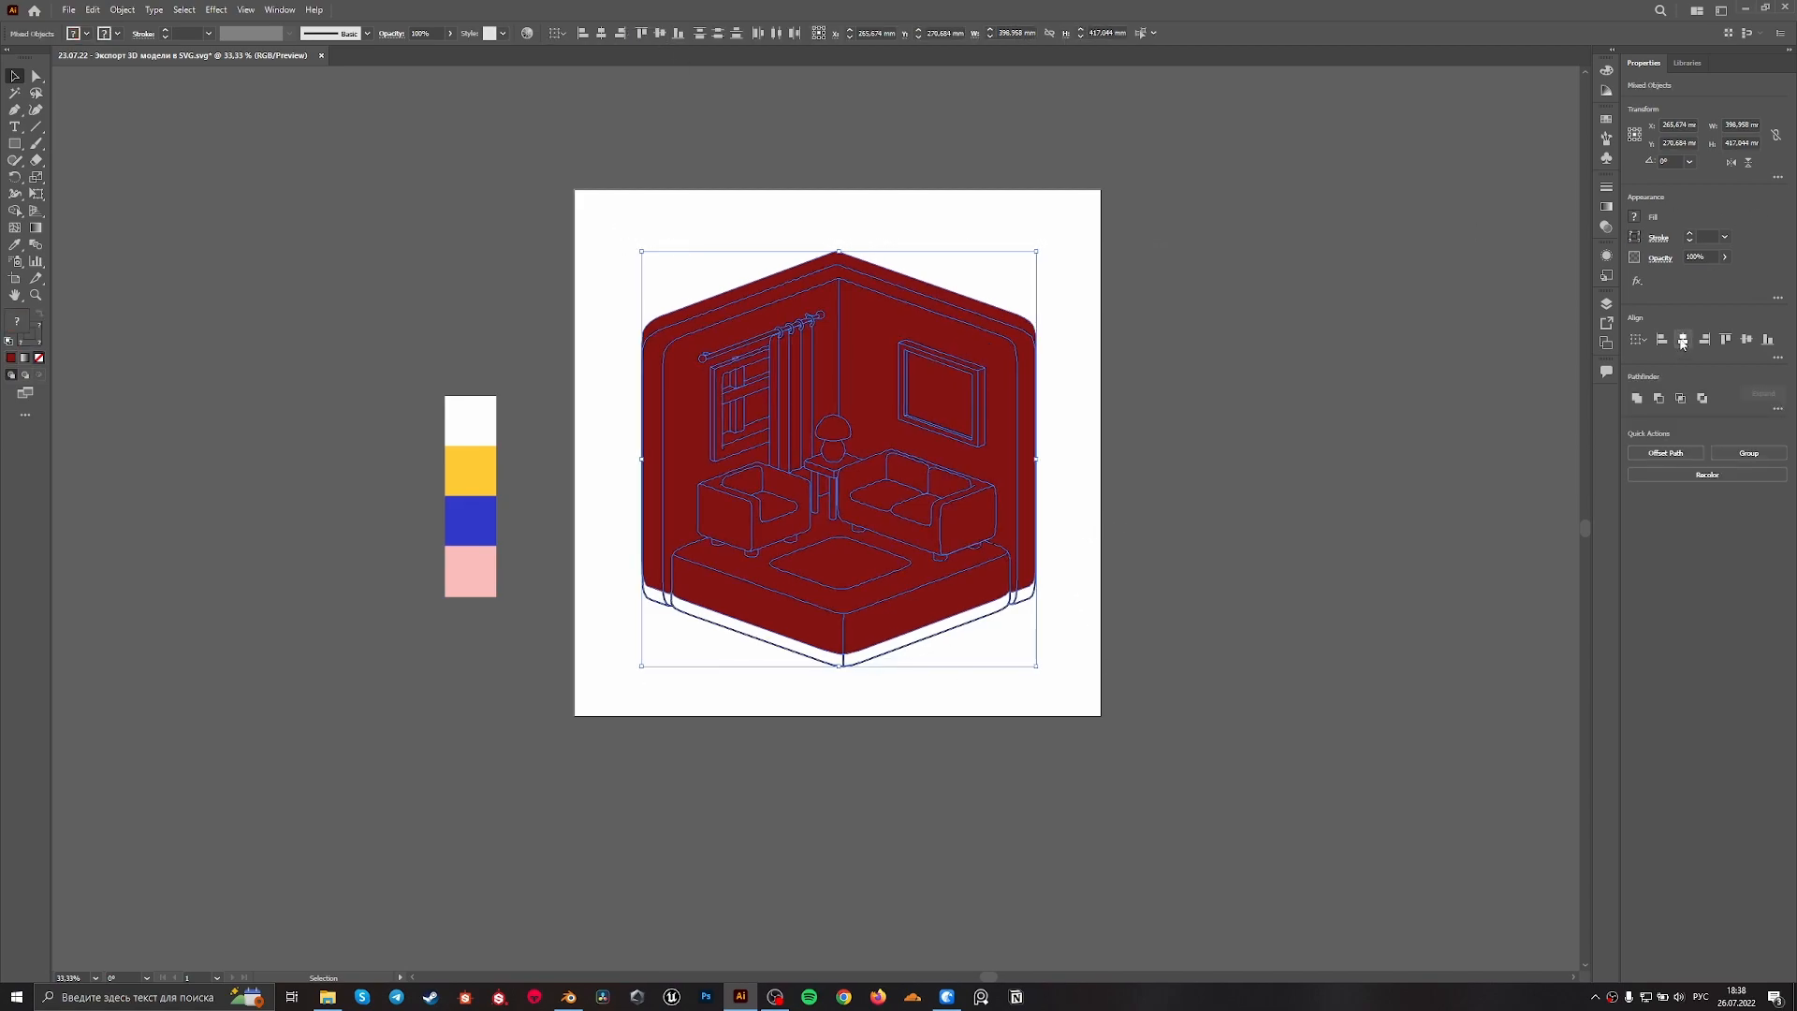
click(1746, 339)
Fill the silhouette behind the line art with the palette's blue, and undo the trial move that follows
click(913, 646)
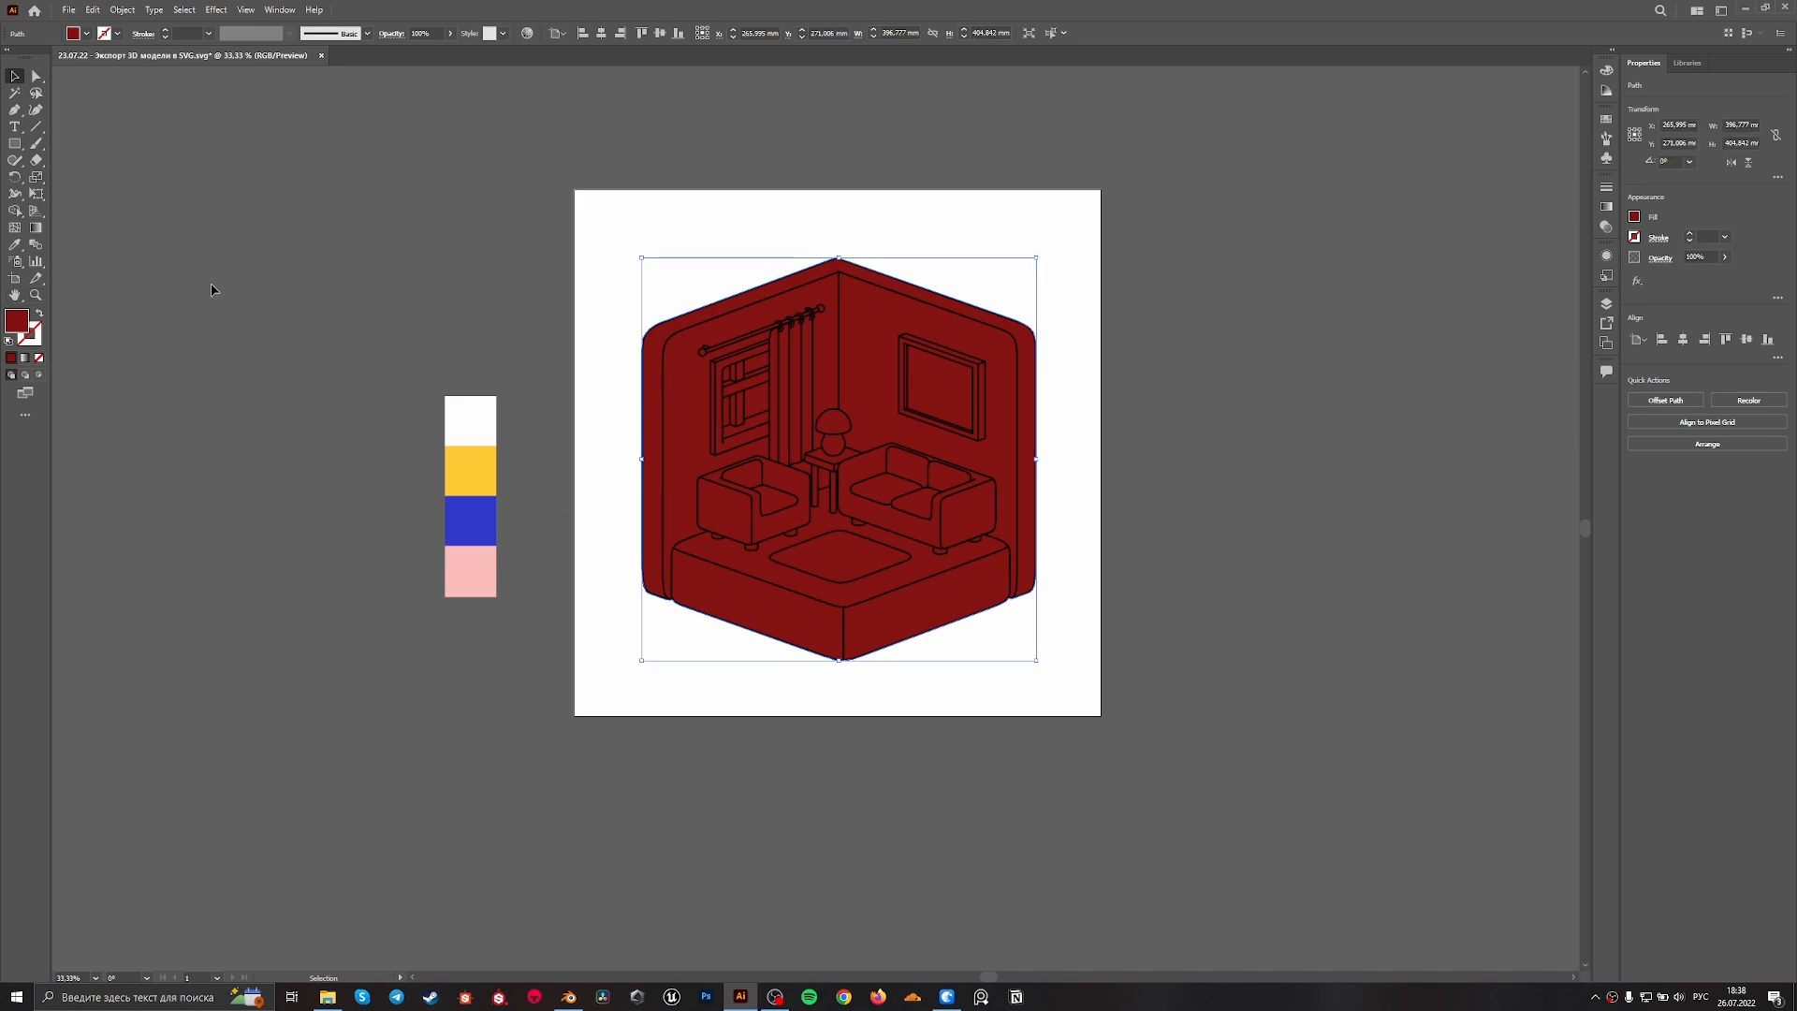
key(i)
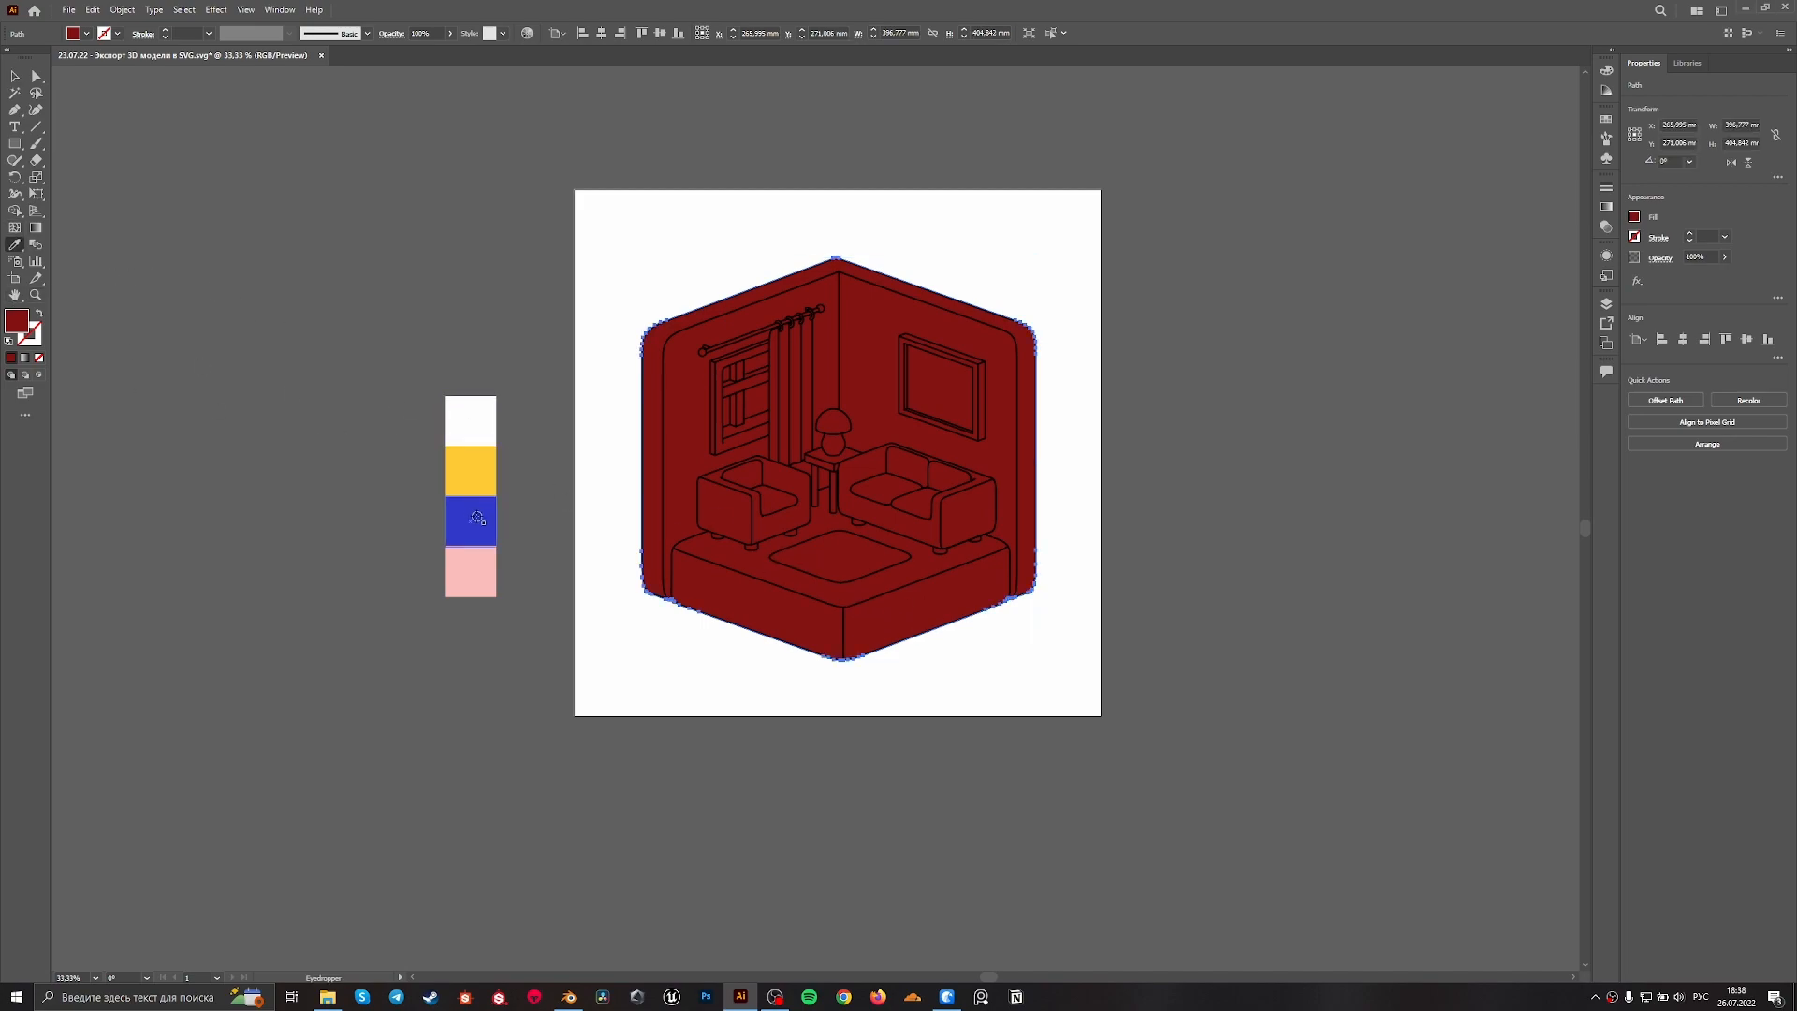
click(473, 517)
key(v)
alt+scroll(909, 613, up, 1)
drag(849, 614, 1004, 653)
key(ctrl+z)
Expand the room's line-art group and unite its outlines with Pathfinder
click(820, 606)
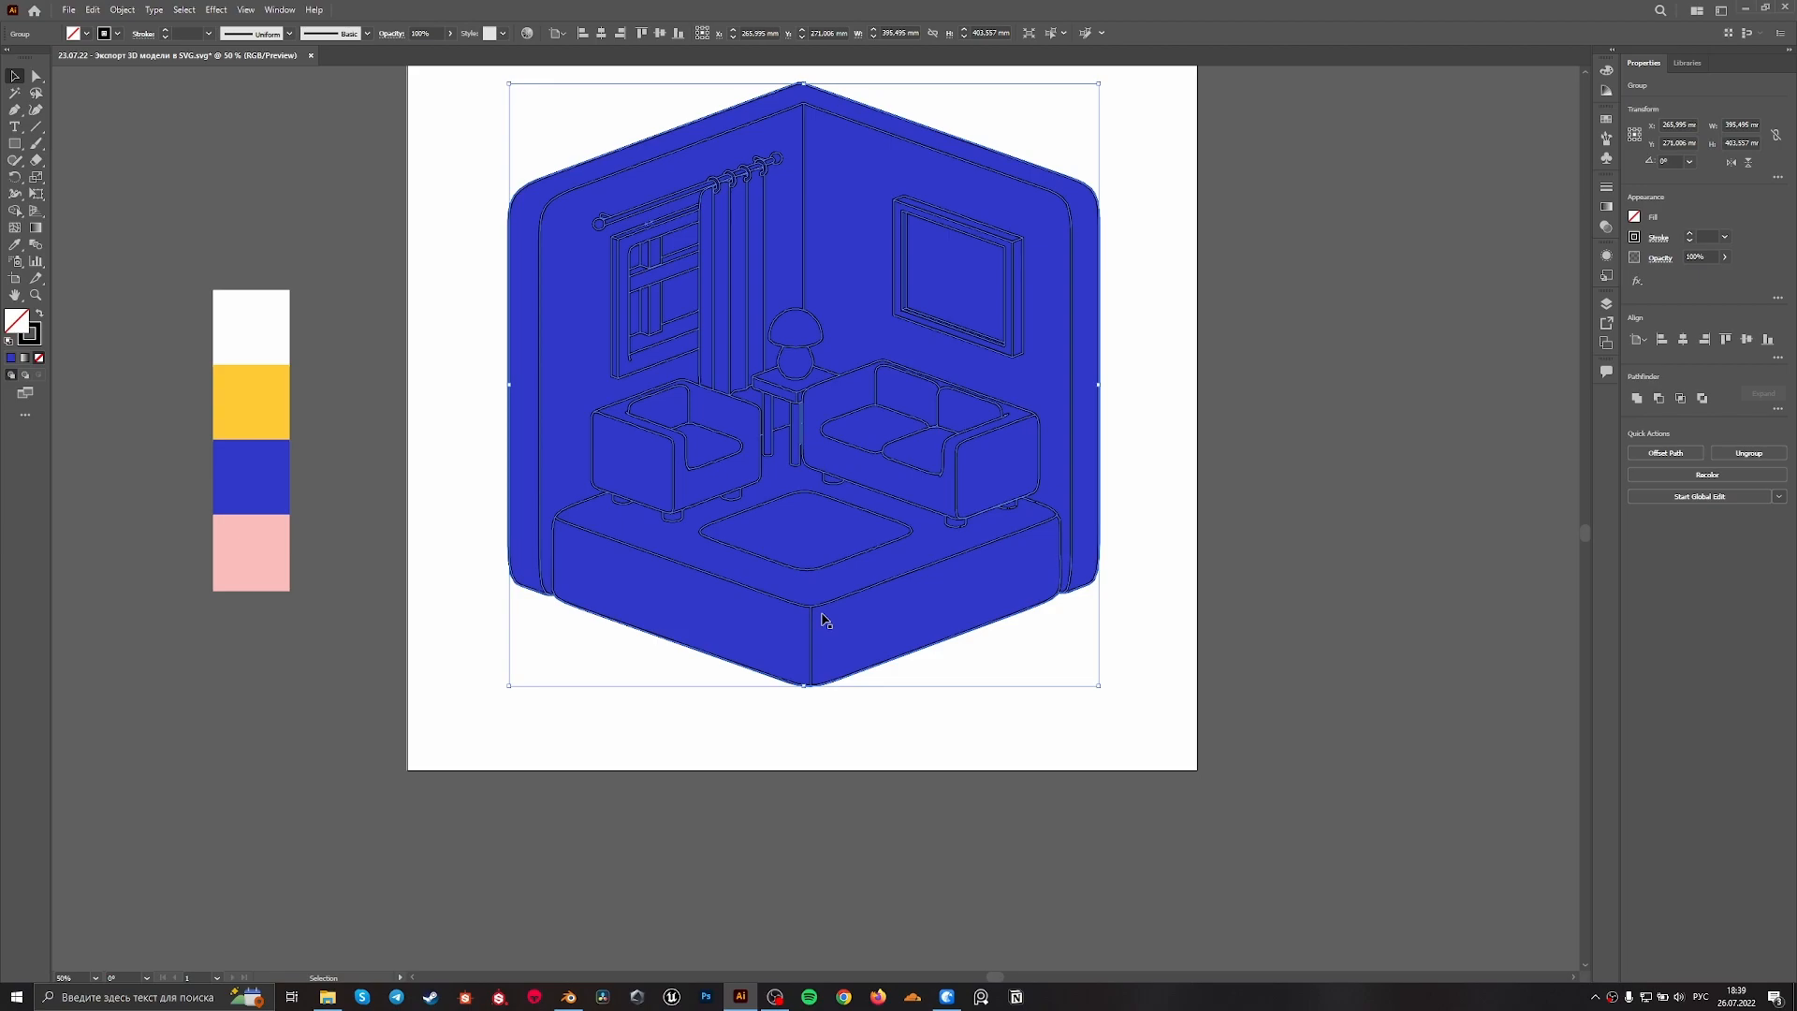
alt+scroll(822, 622, up, 3)
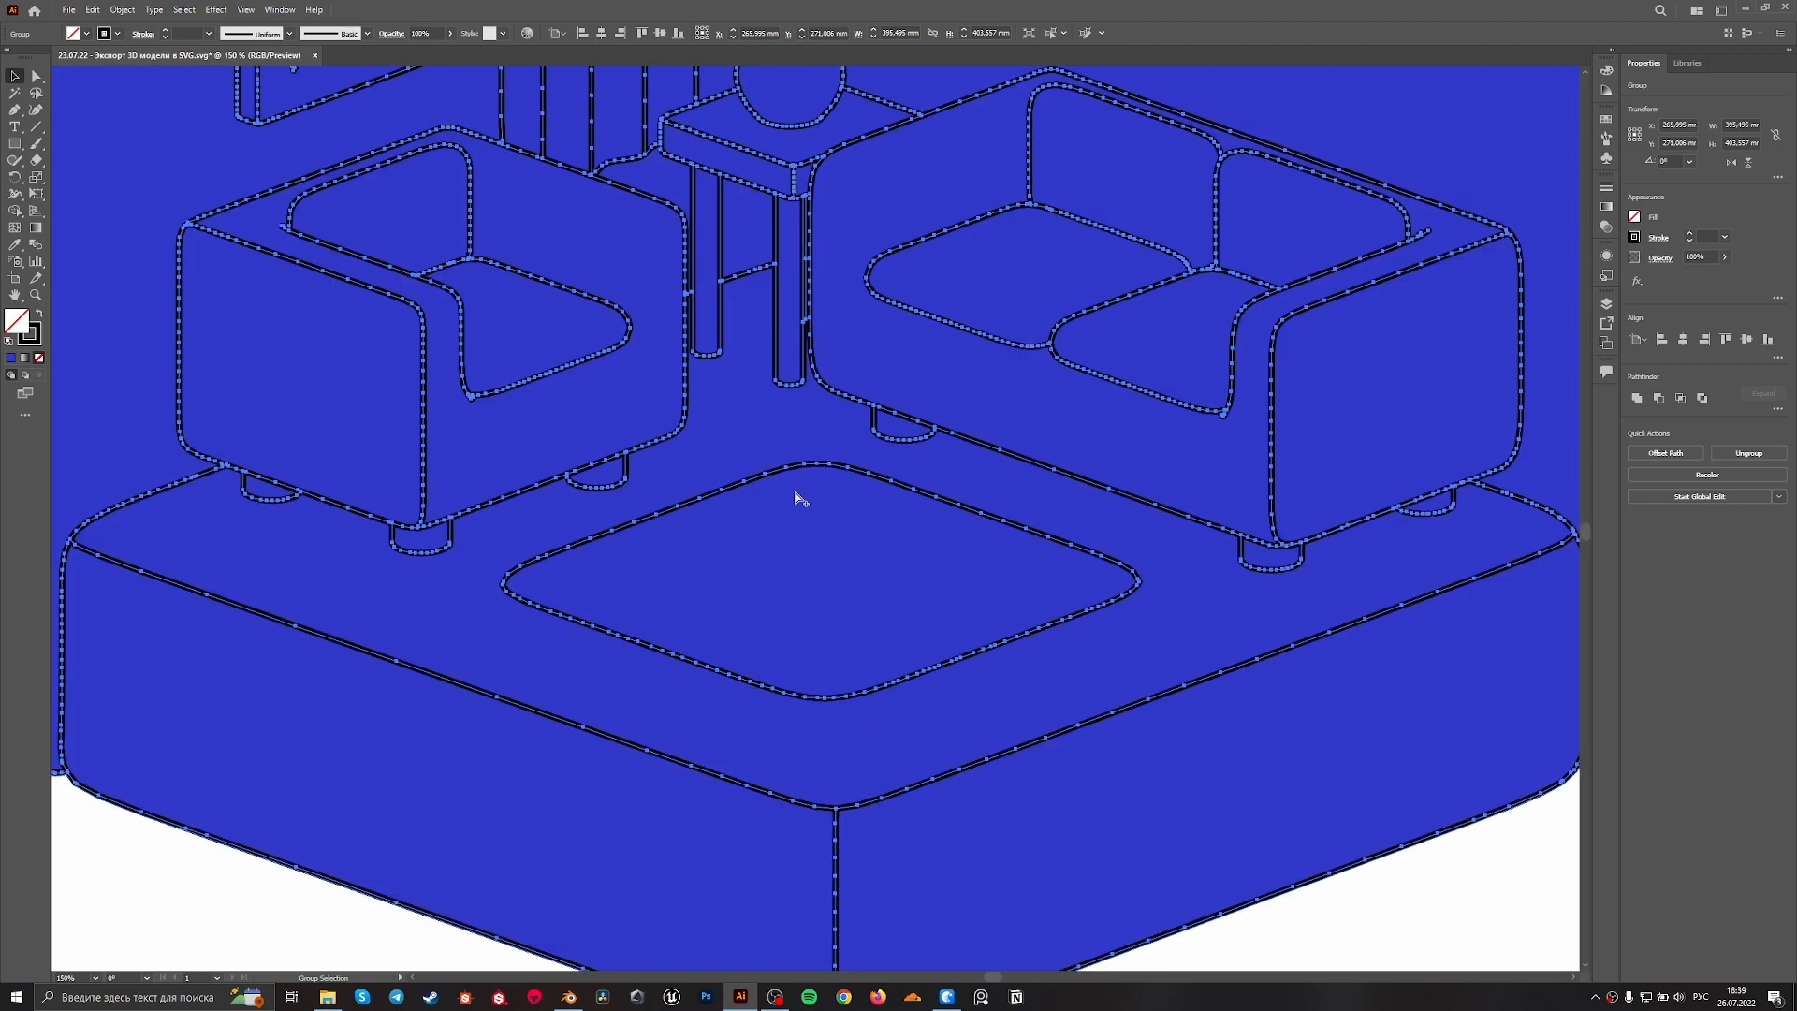
alt+scroll(794, 502, down, 2)
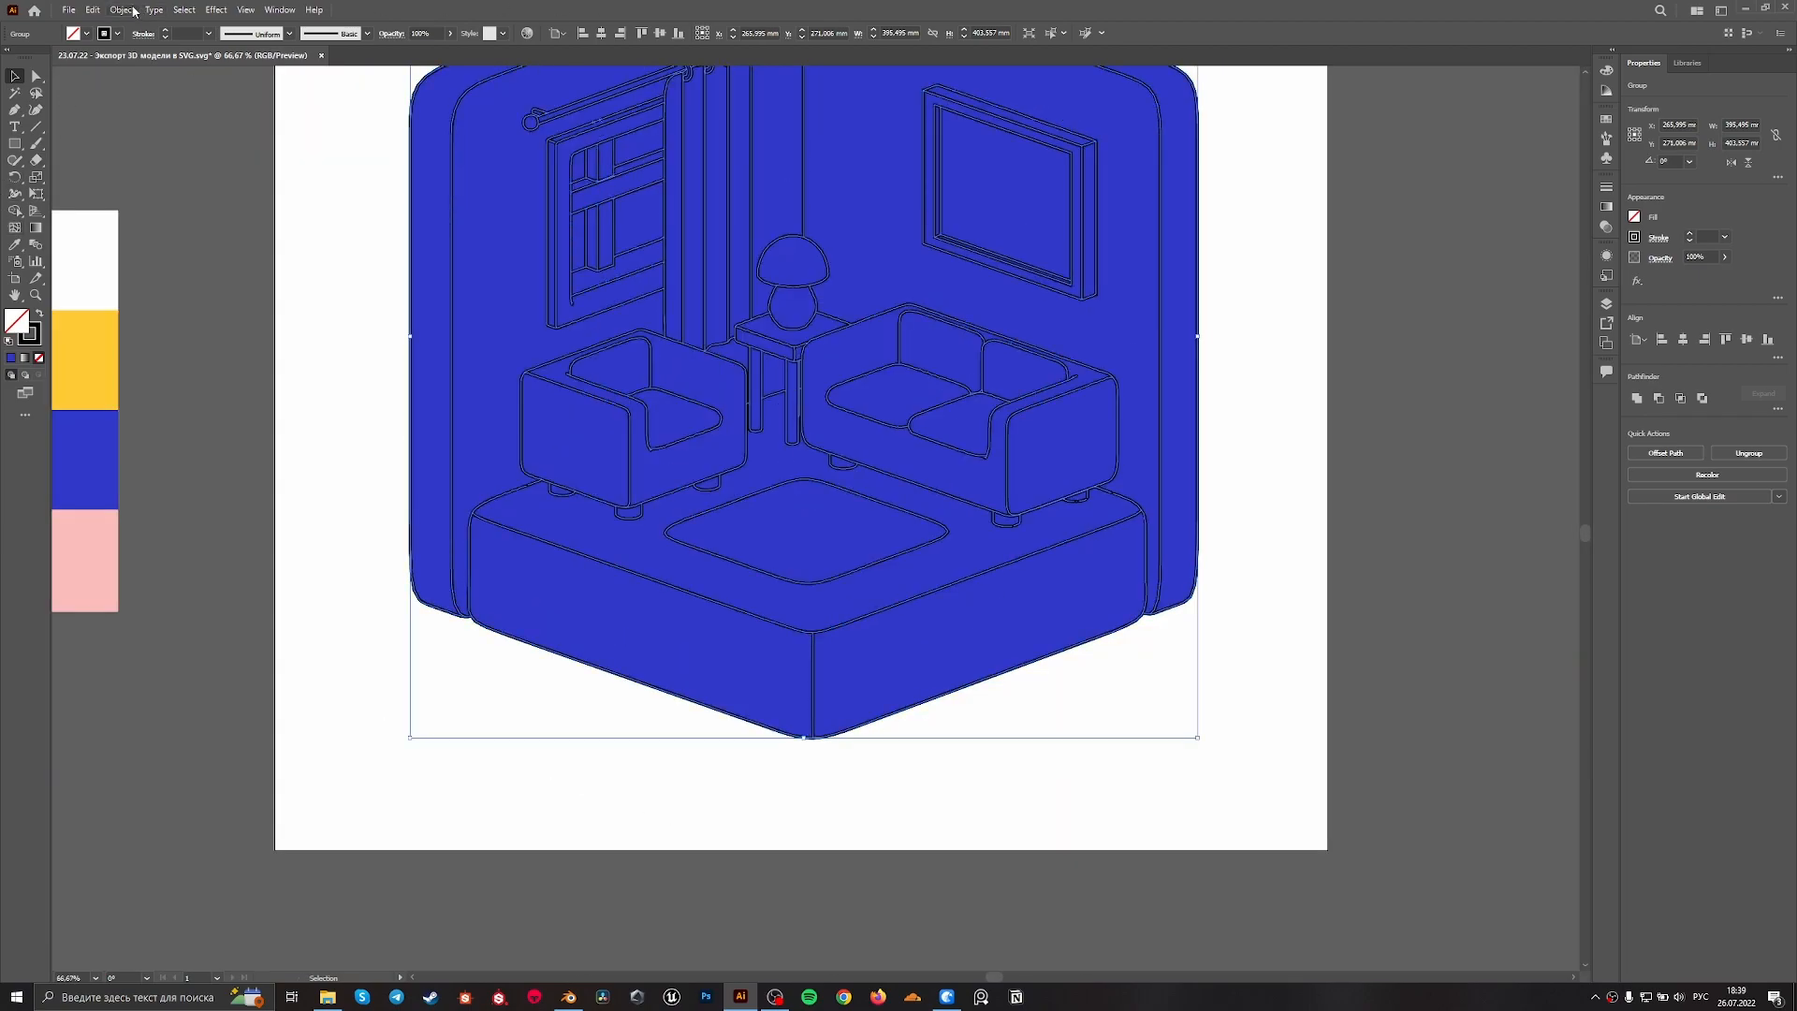
click(134, 11)
click(154, 175)
click(863, 575)
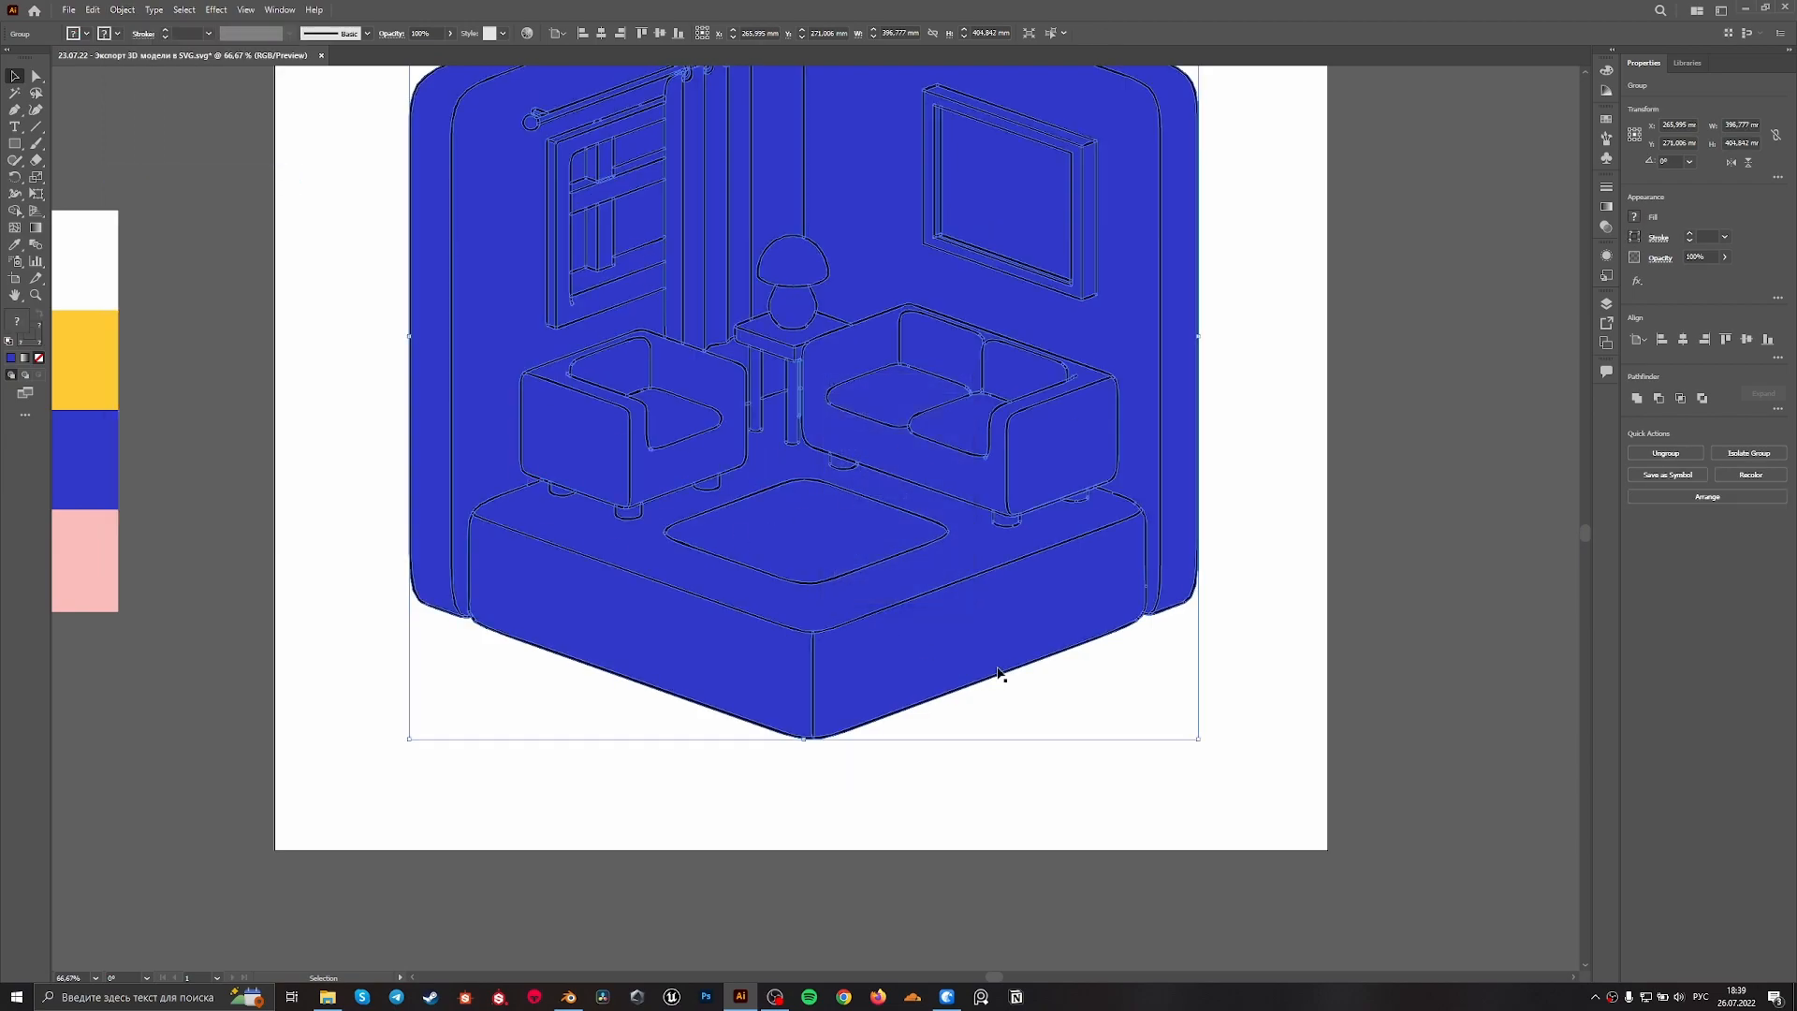
alt+scroll(943, 662, up, 3)
alt+scroll(943, 662, down, 3)
click(1639, 400)
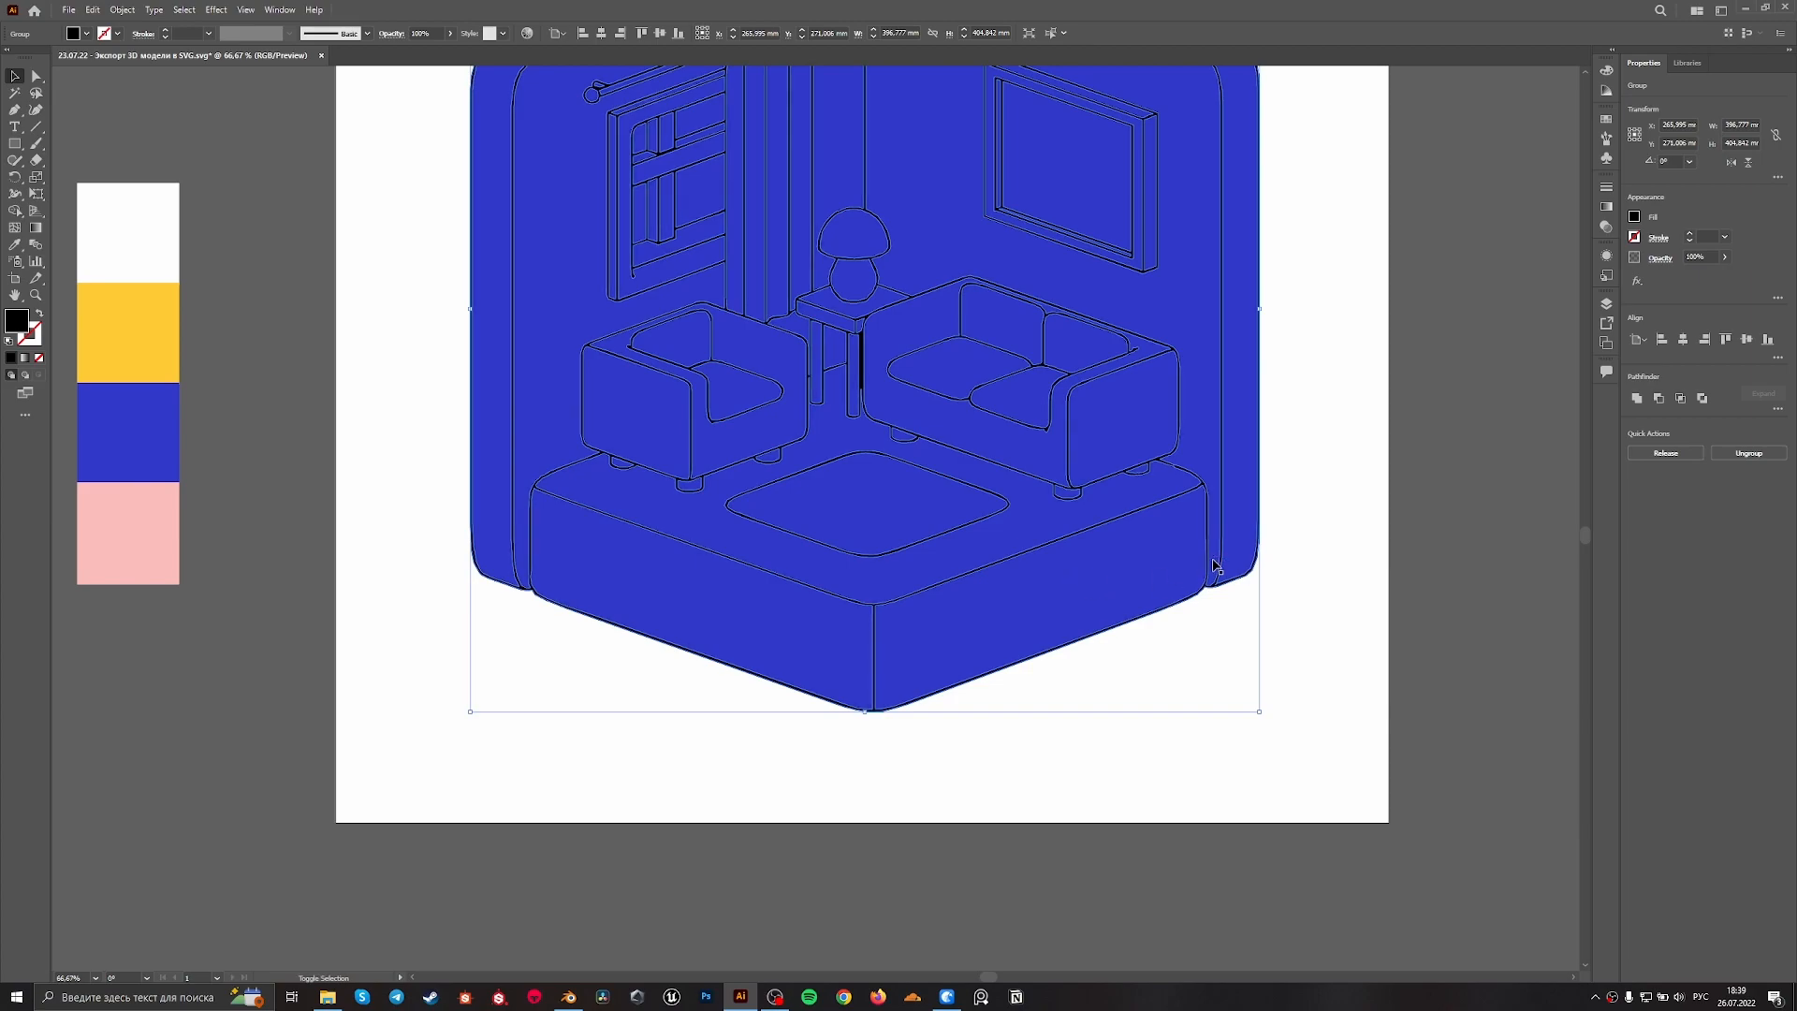
Subtract the united line art from the blue silhouette with Minus Front, and pull the cut blue group aside
key(ctrl+shift+g)
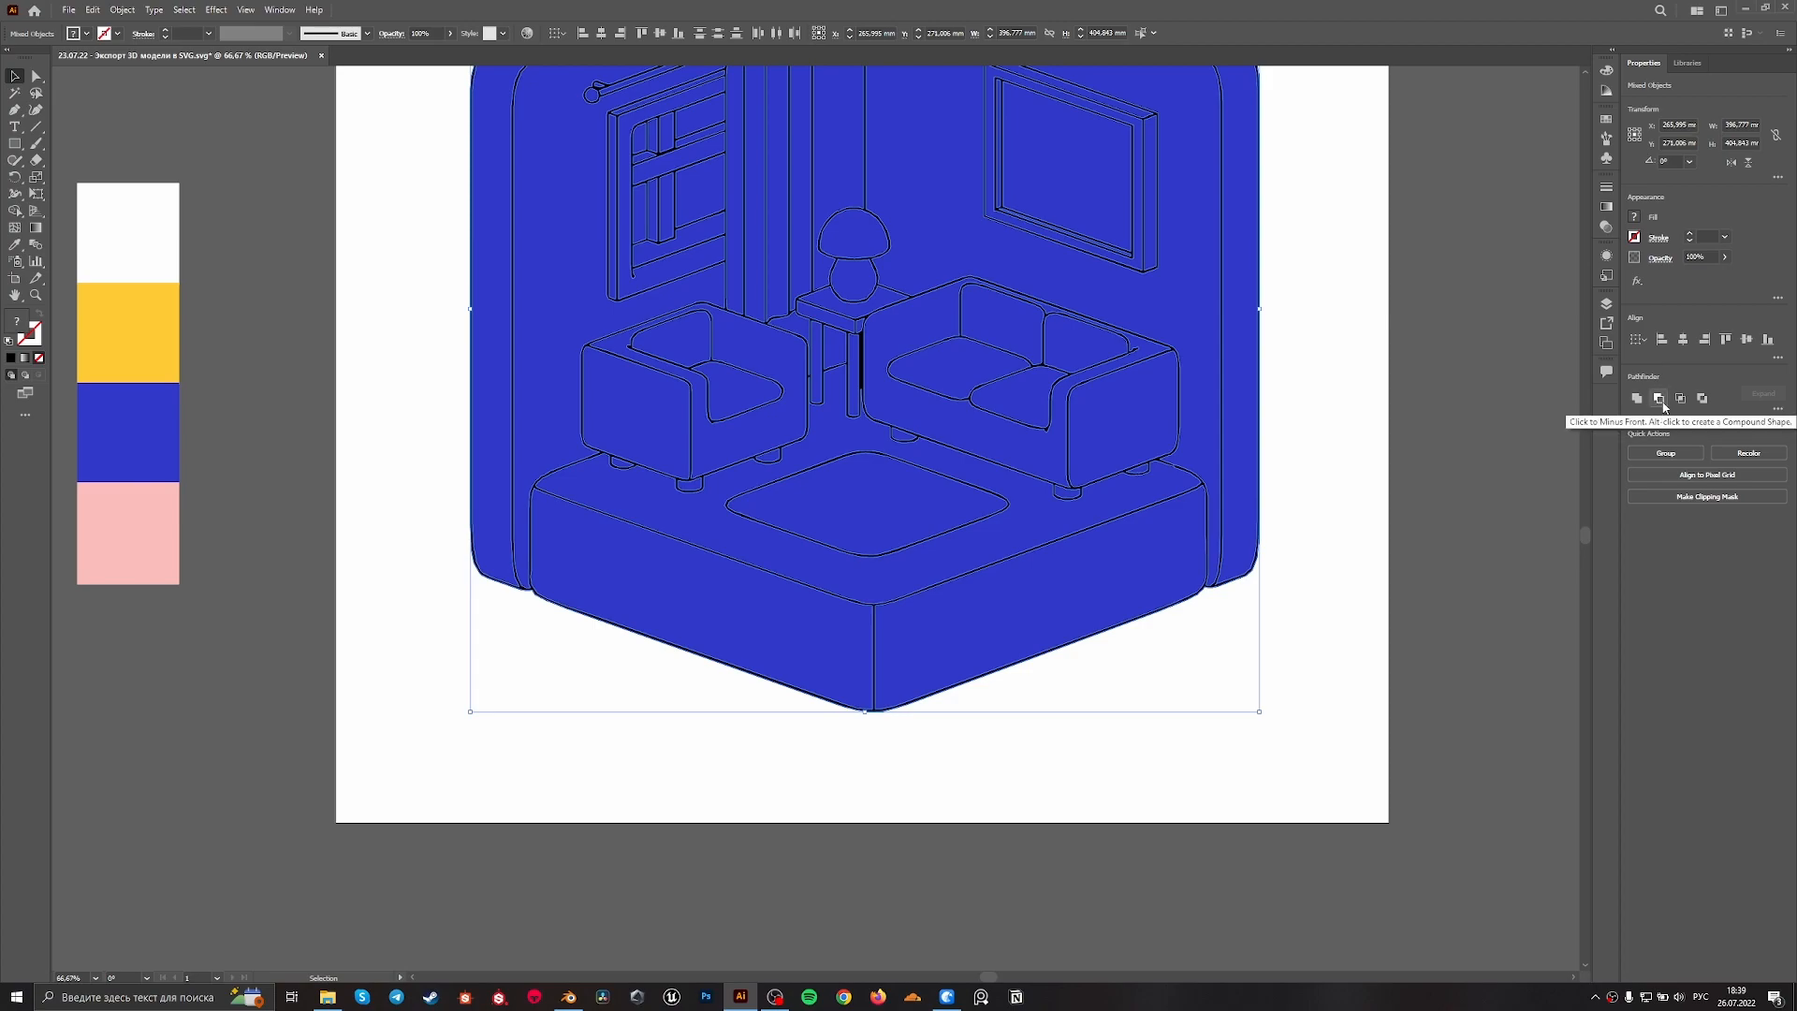
click(1662, 404)
drag(1013, 519, 1385, 762)
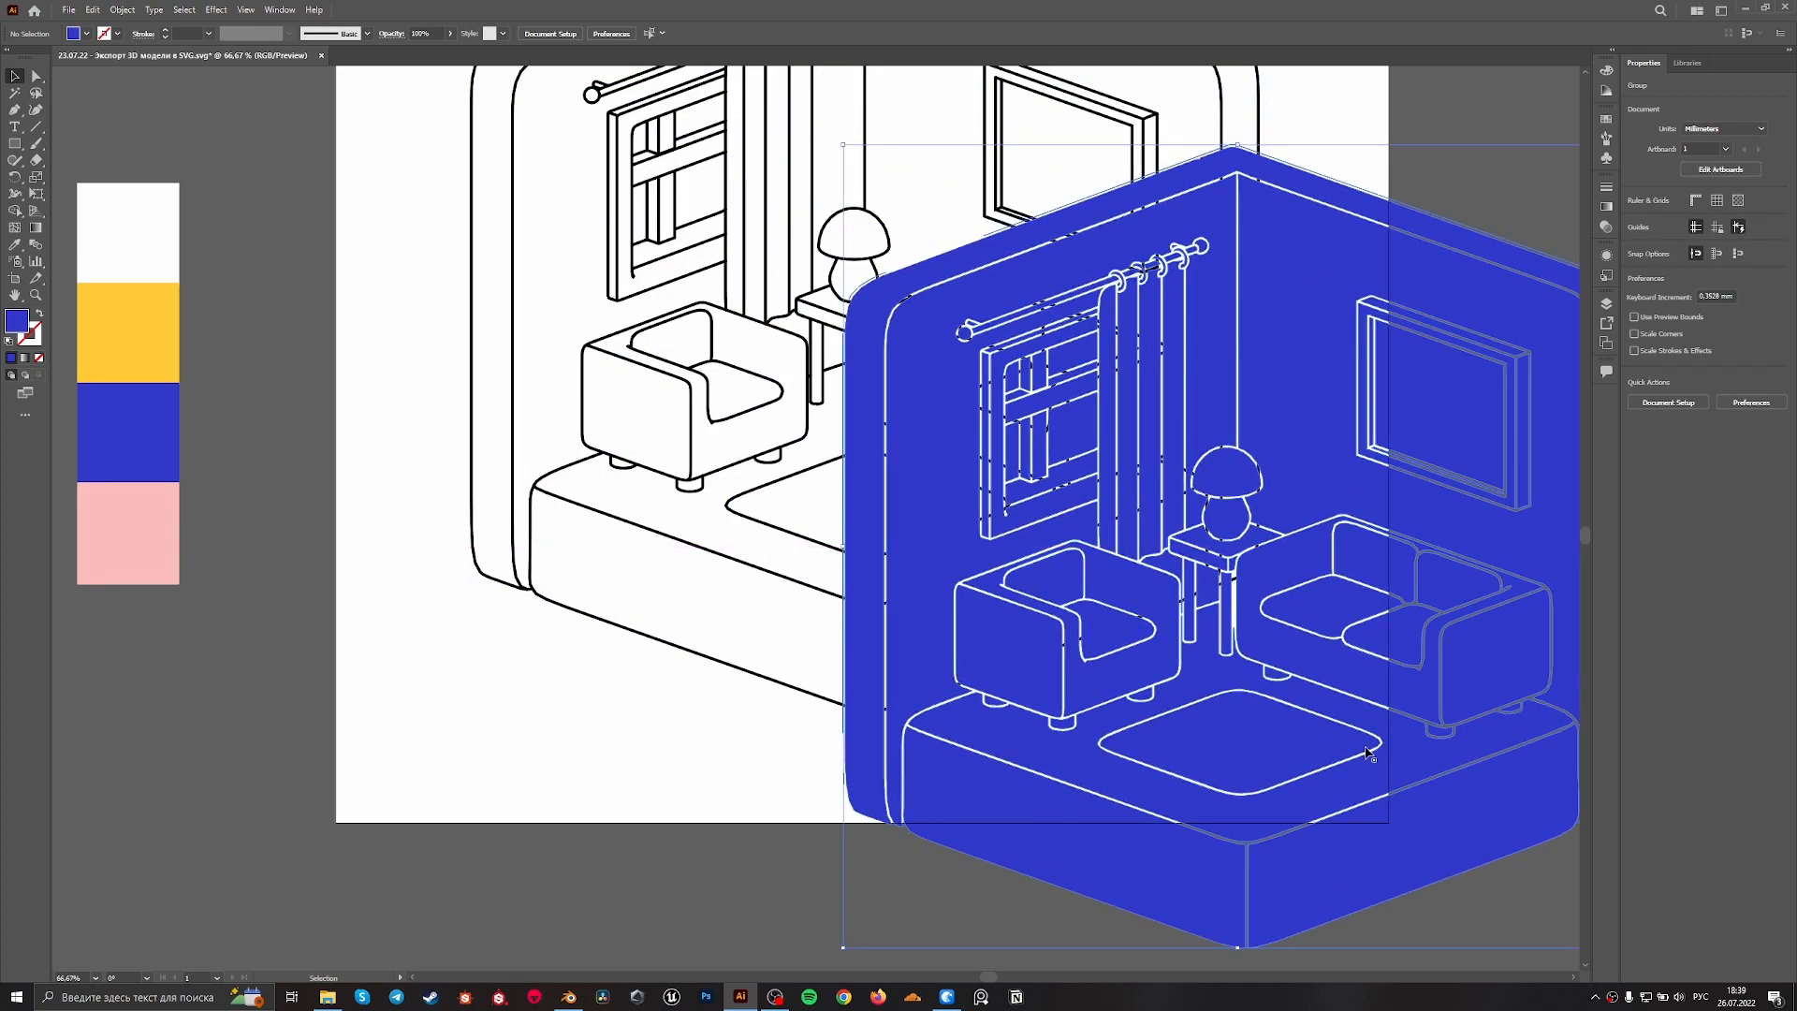
alt+scroll(1385, 762, down, 3)
shift+scroll(1093, 484, right, 3)
drag(1029, 515, 1169, 483)
click(1246, 482)
Move the cut blue group back onto the artboard so its gaps match the room's line art, and deselect it
alt+scroll(1227, 478, up, 2)
drag(1076, 599, 669, 436)
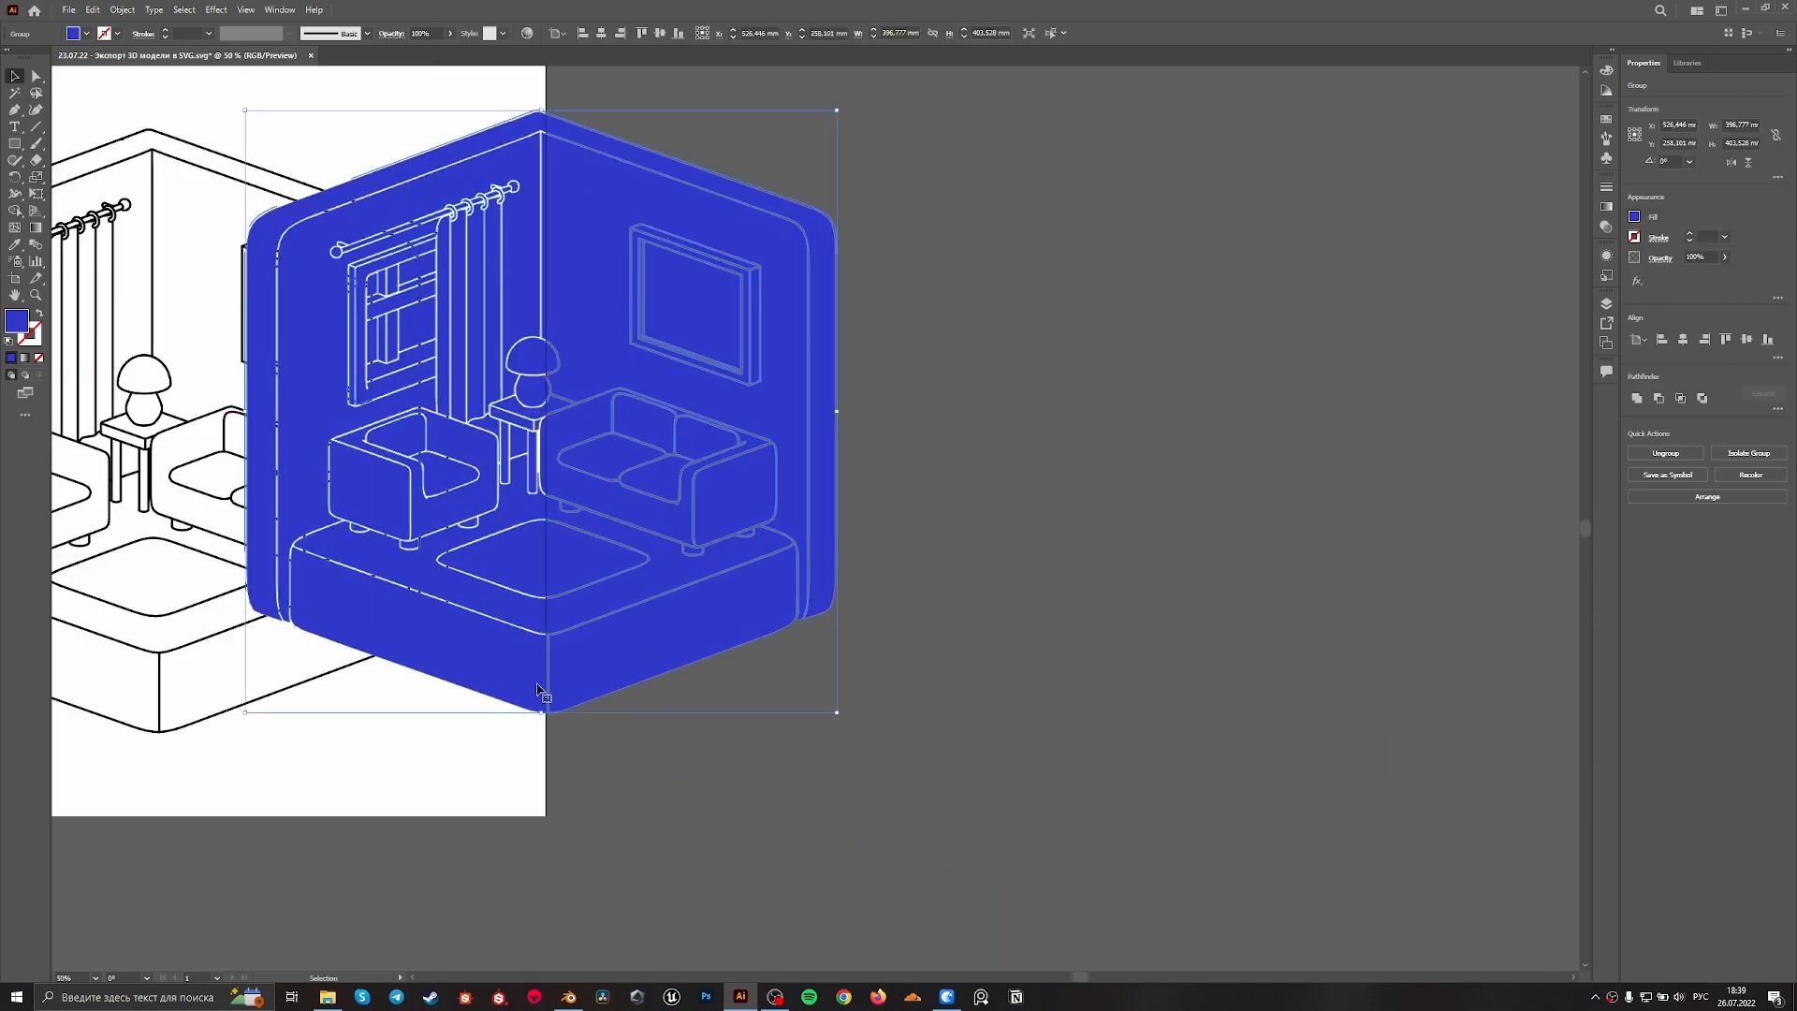
alt+scroll(337, 554, up, 2)
alt+scroll(342, 552, down, 3)
mouse_move(502, 560)
mouse_down()
mouse_move(428, 689)
mouse_move(244, 571)
mouse_up()
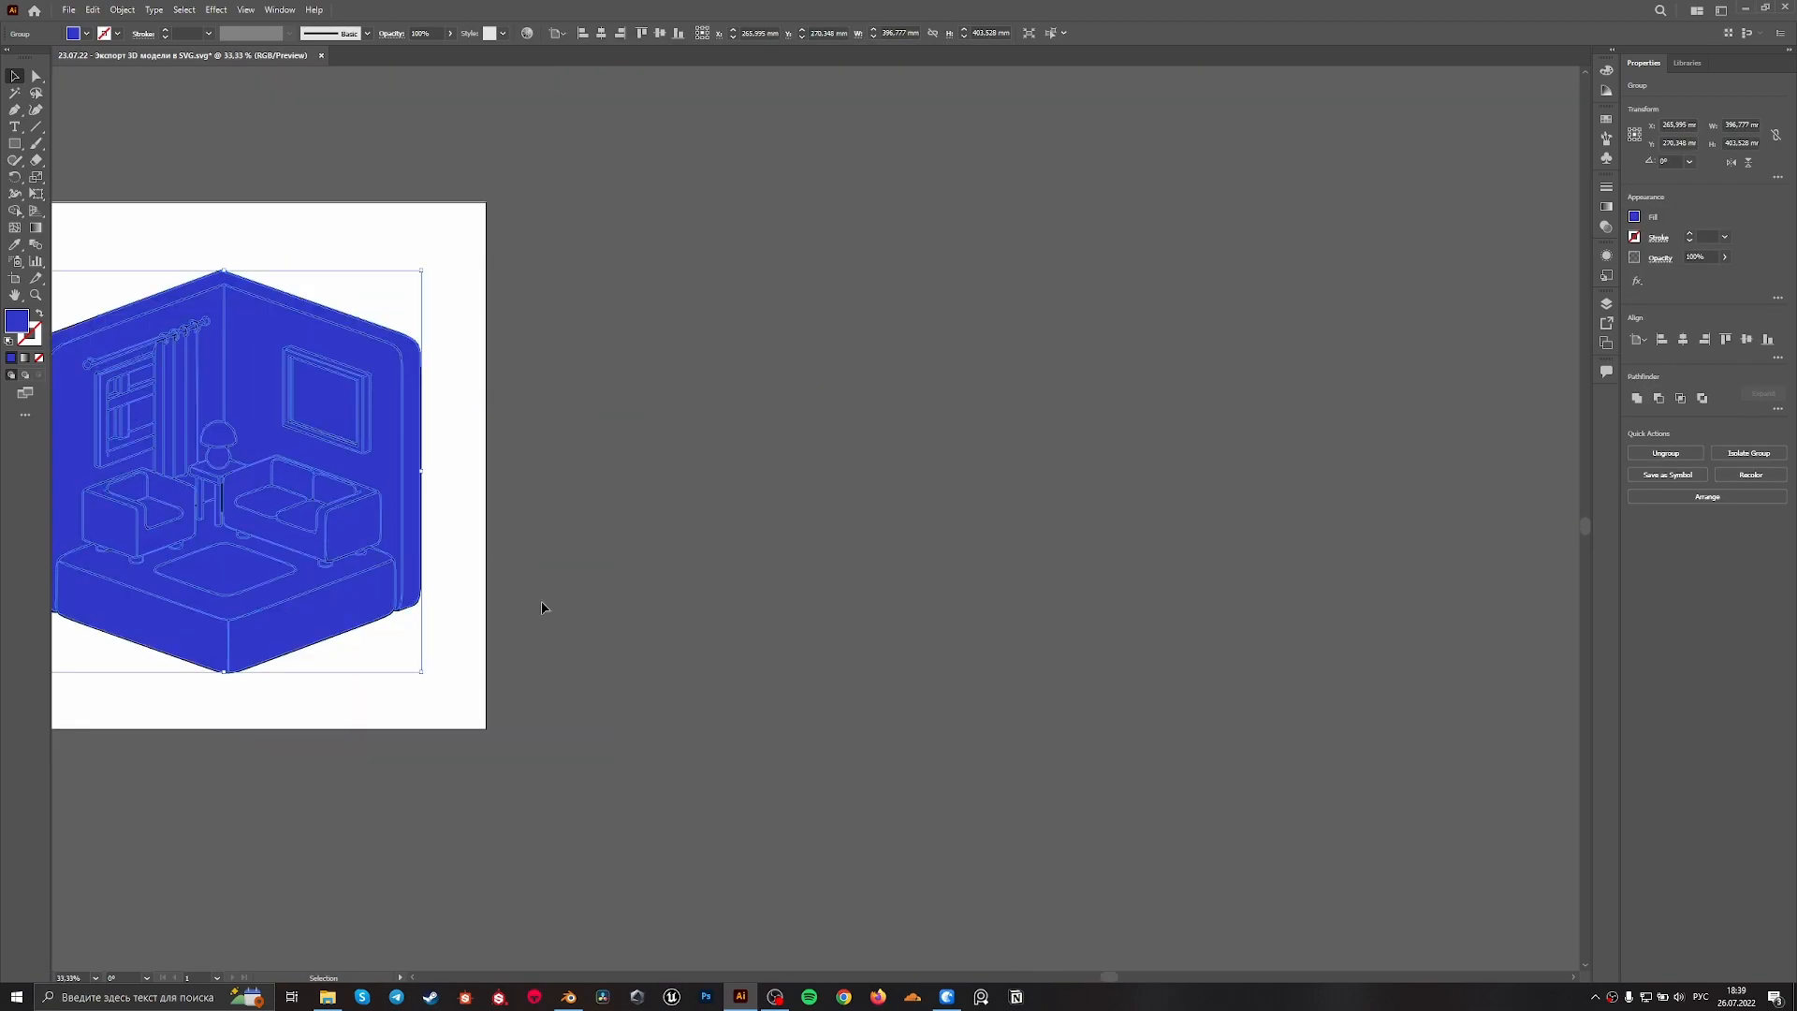
drag(540, 587, 1080, 629)
click(1127, 670)
Ungroup the cut blue shapes, test that a platform face moves separately, and undo that move
alt+scroll(836, 688, up, 2)
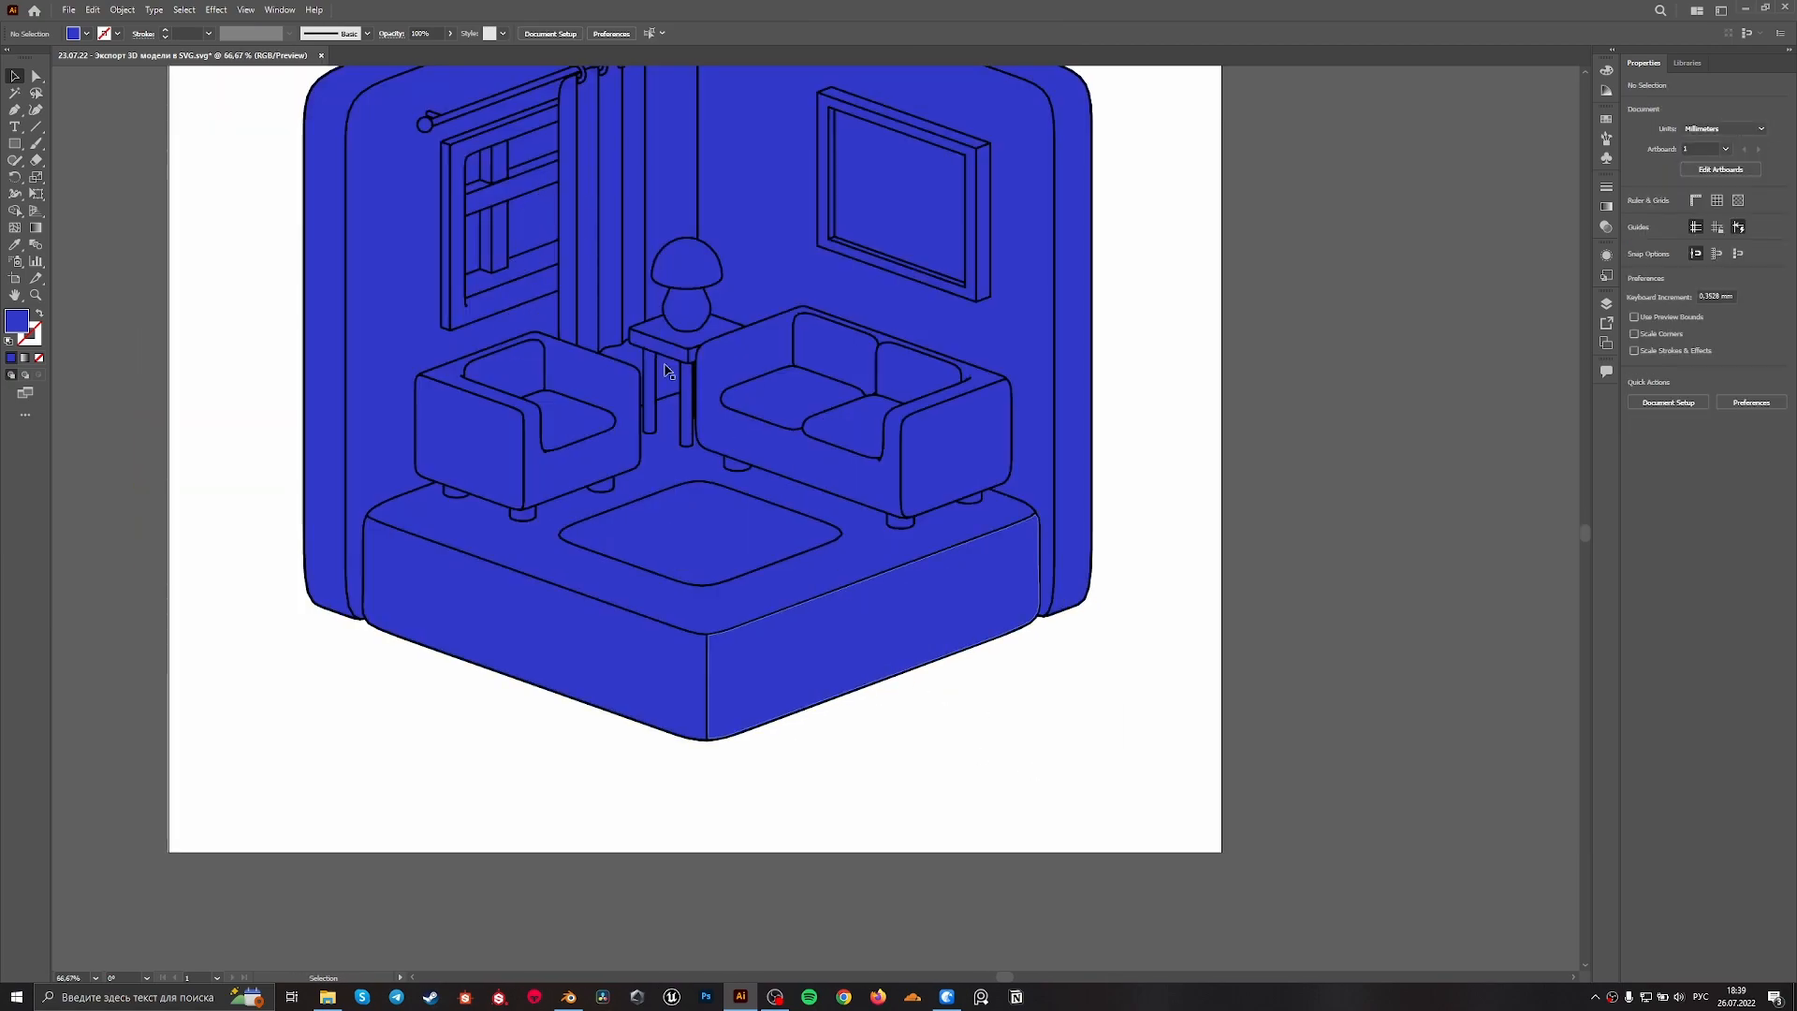
right_click(847, 625)
click(903, 742)
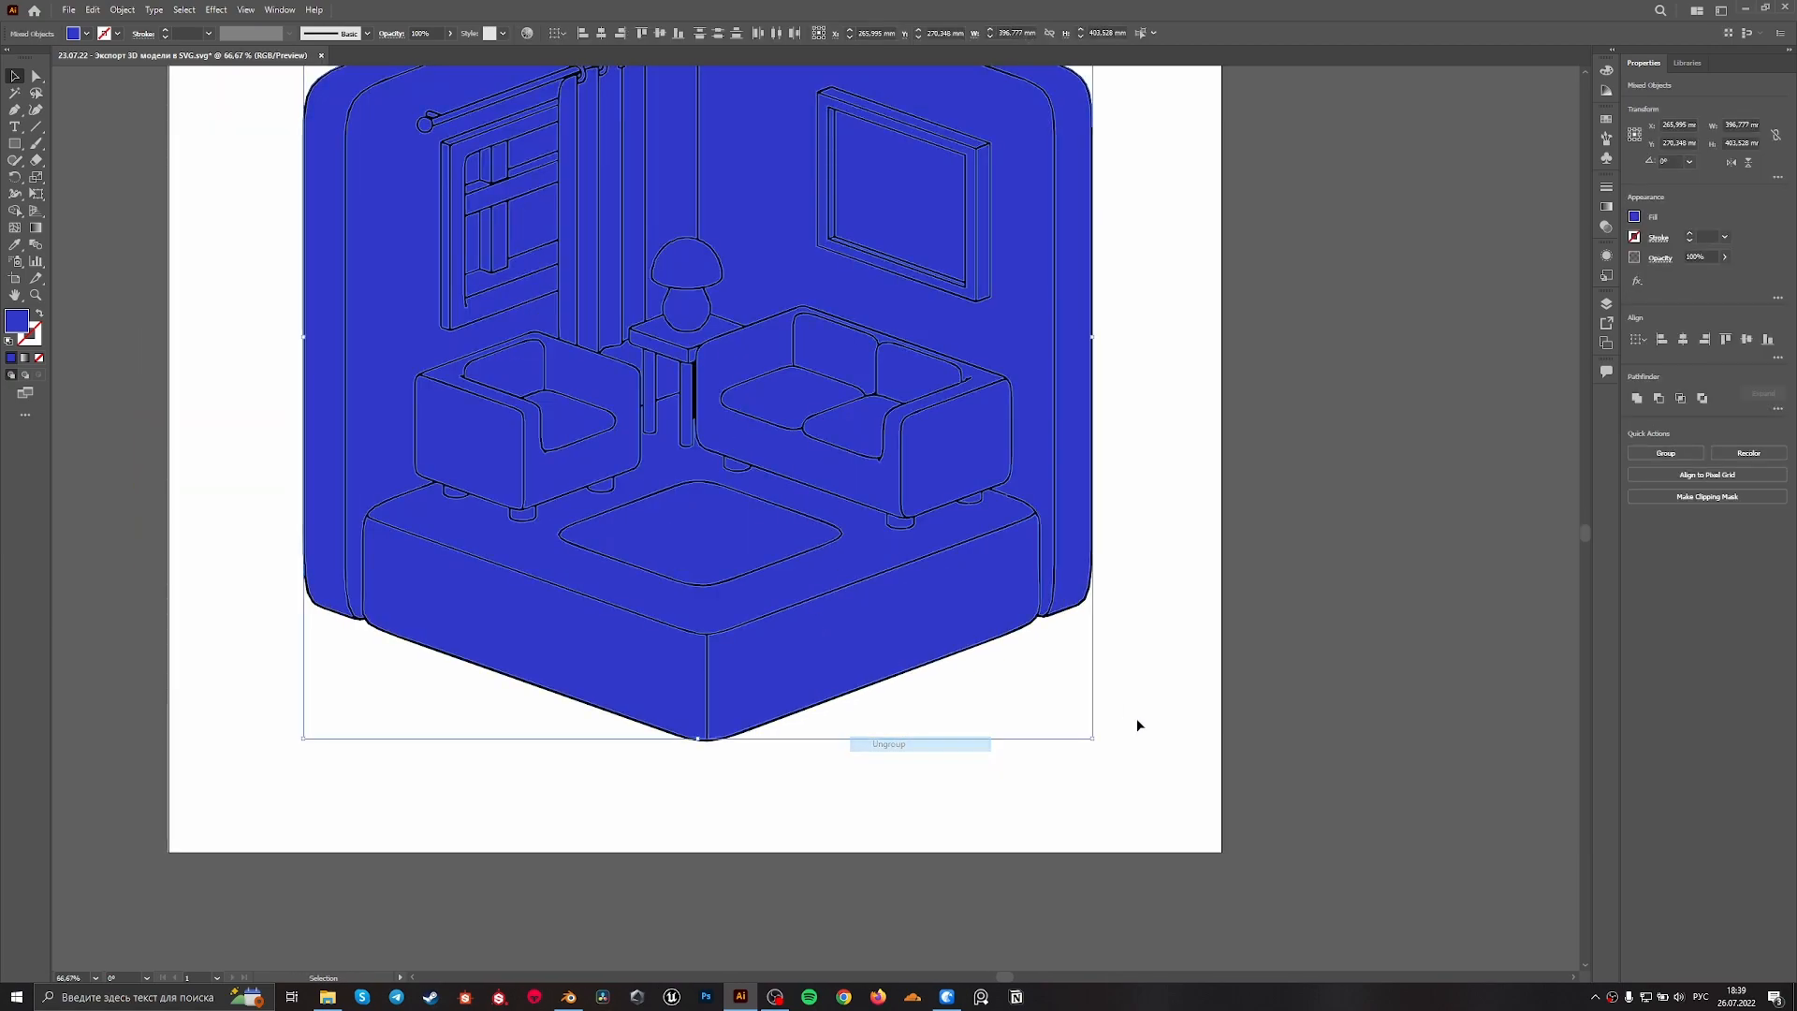
click(1135, 726)
drag(878, 626, 887, 733)
key(ctrl+z)
click(1056, 693)
alt+scroll(1044, 661, down, 1)
alt+scroll(1032, 647, down, 1)
alt+scroll(974, 609, up, 1)
Fill the platform's left front face with the palette's yellow using the Eyedropper
click(930, 642)
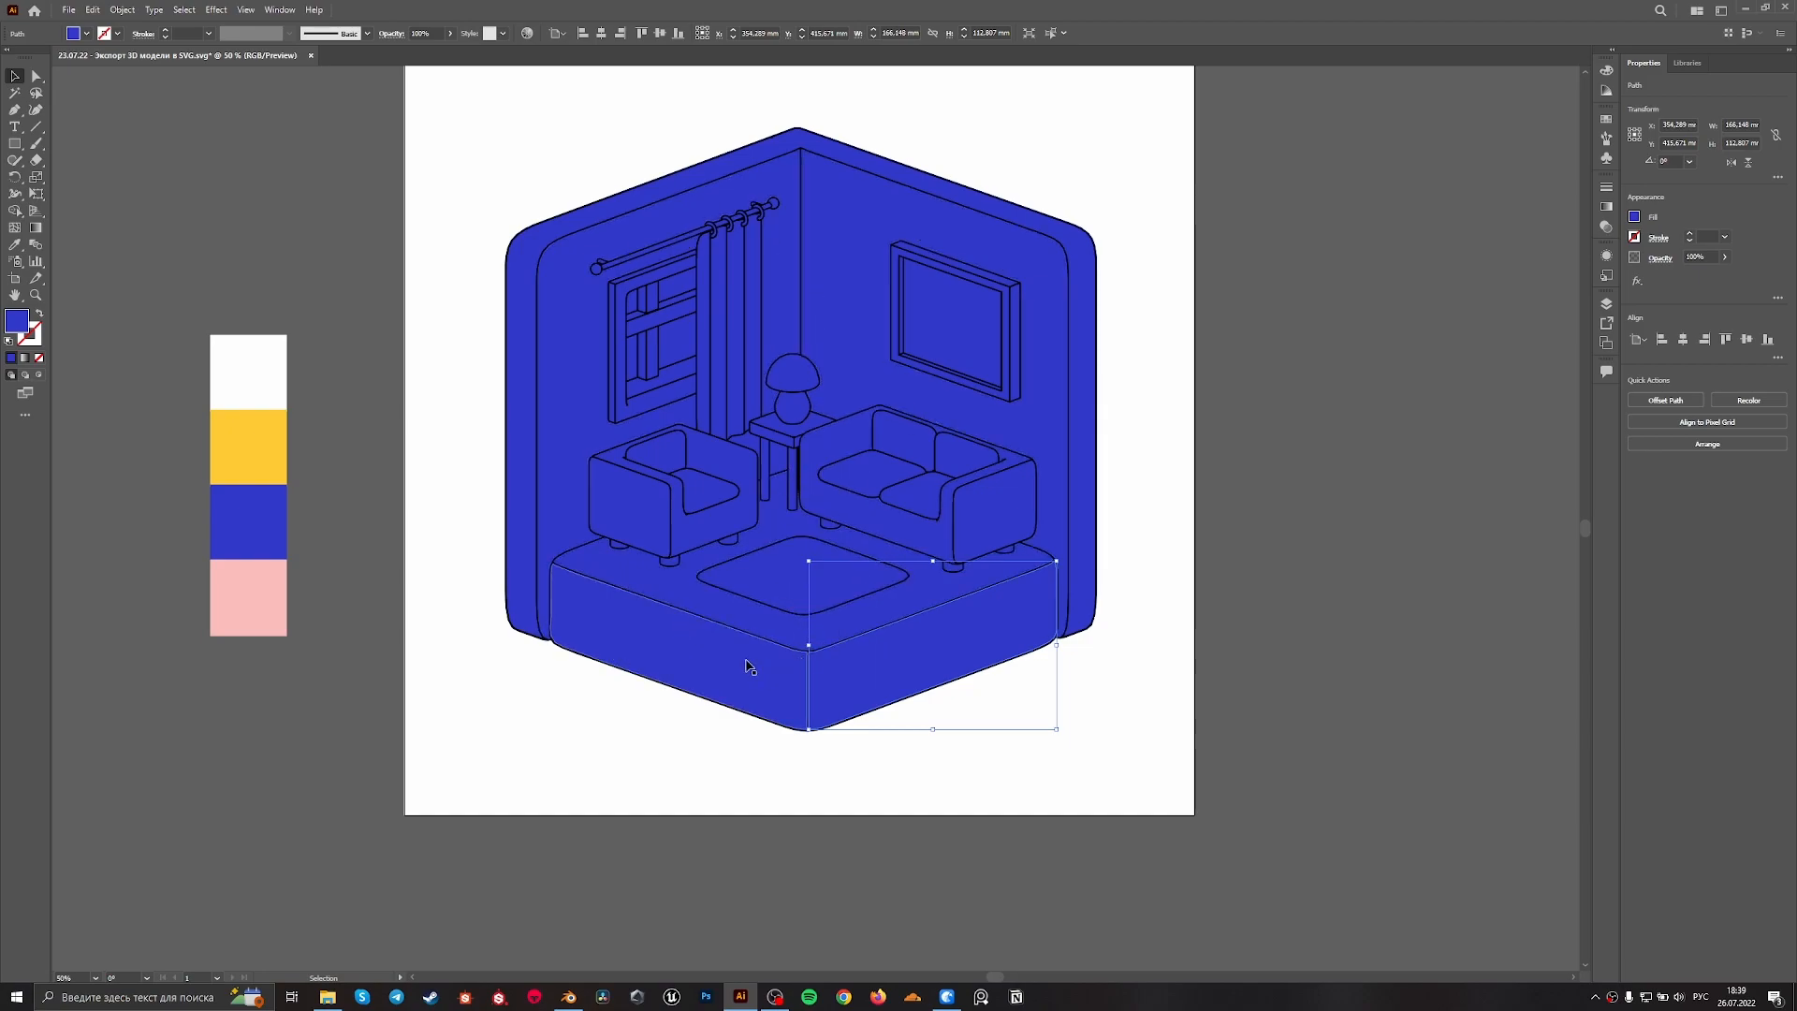
click(597, 690)
drag(549, 733, 761, 642)
key(i)
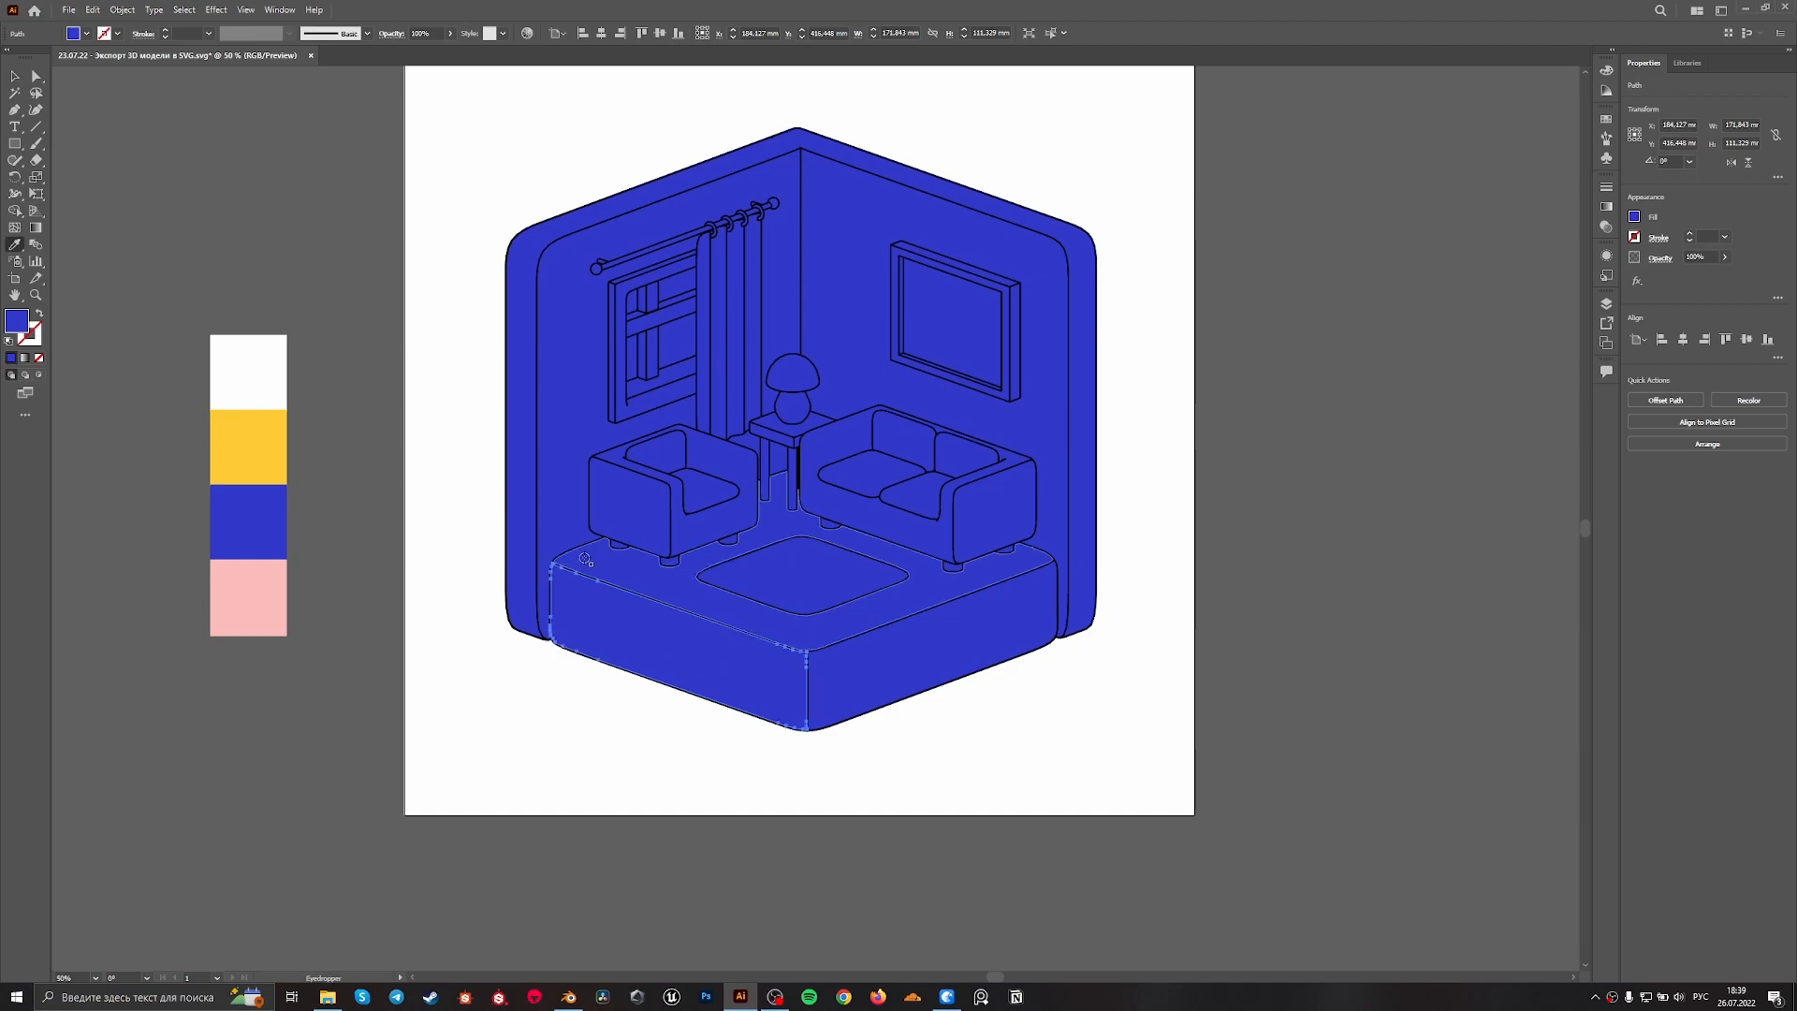
click(259, 447)
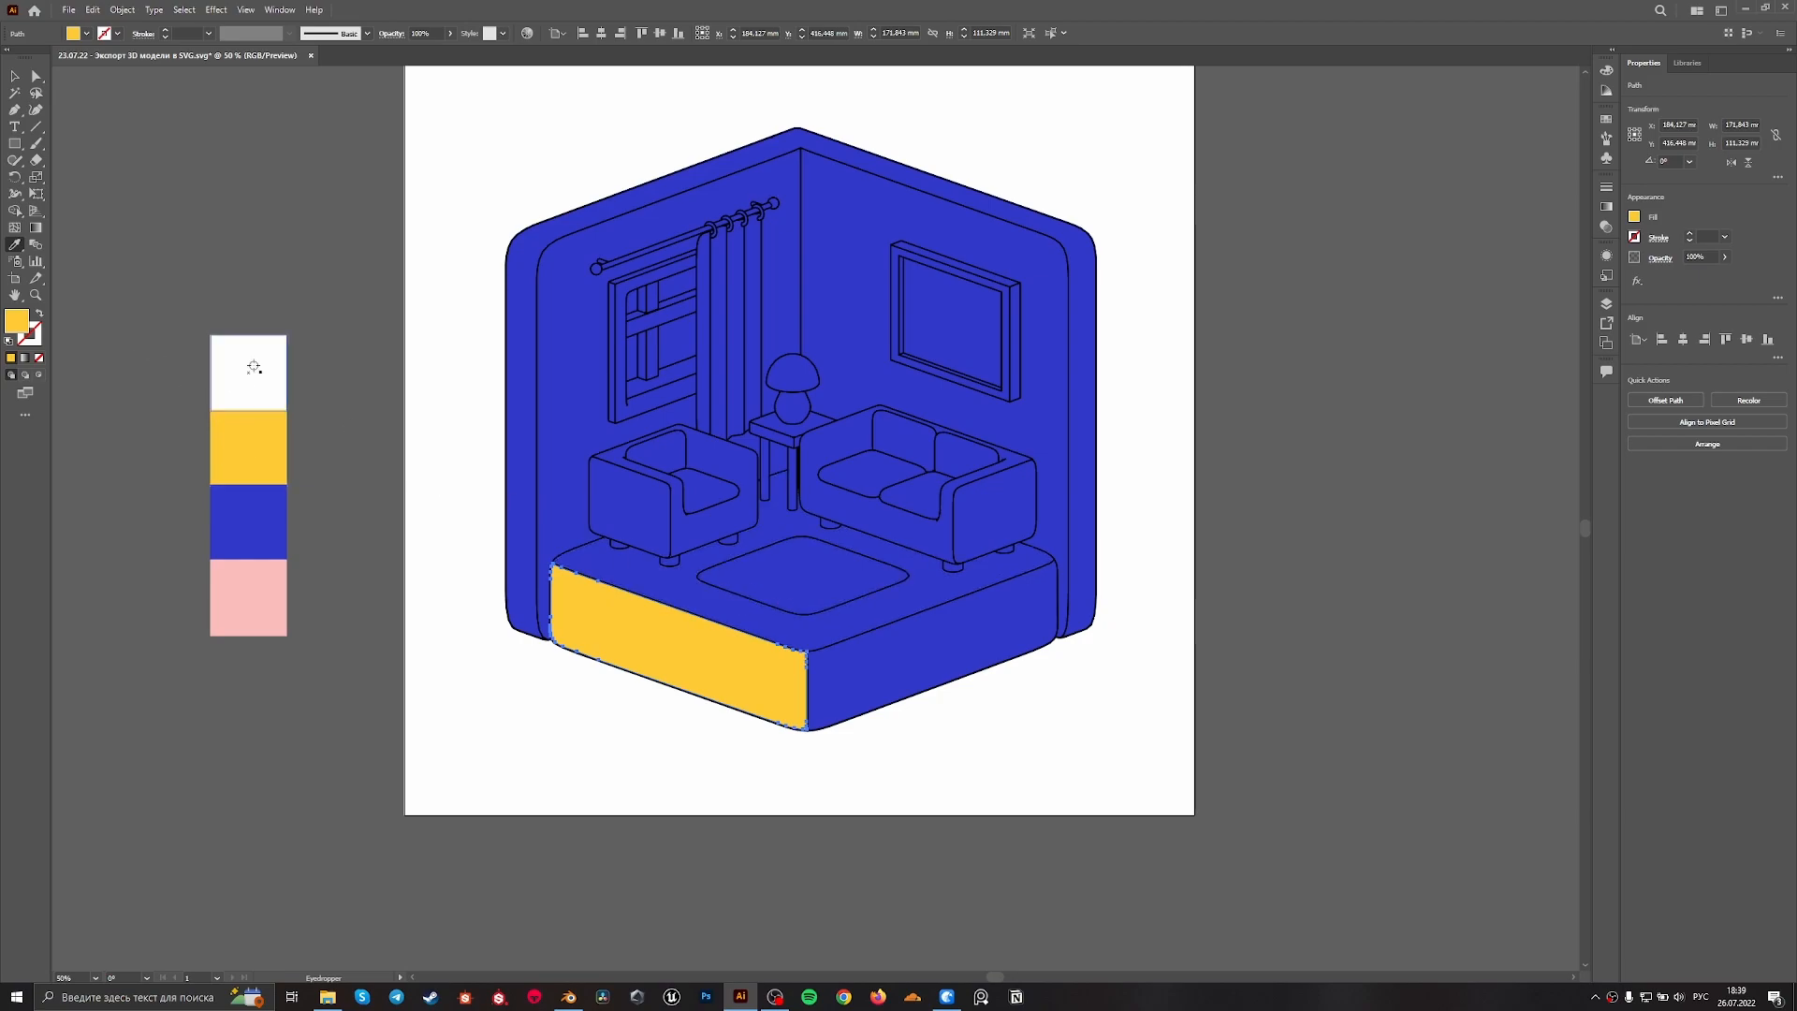
Fill the floor surface around the rug with the palette's pink using the Eyedropper
key(v)
click(855, 620)
key(i)
click(249, 587)
key(v)
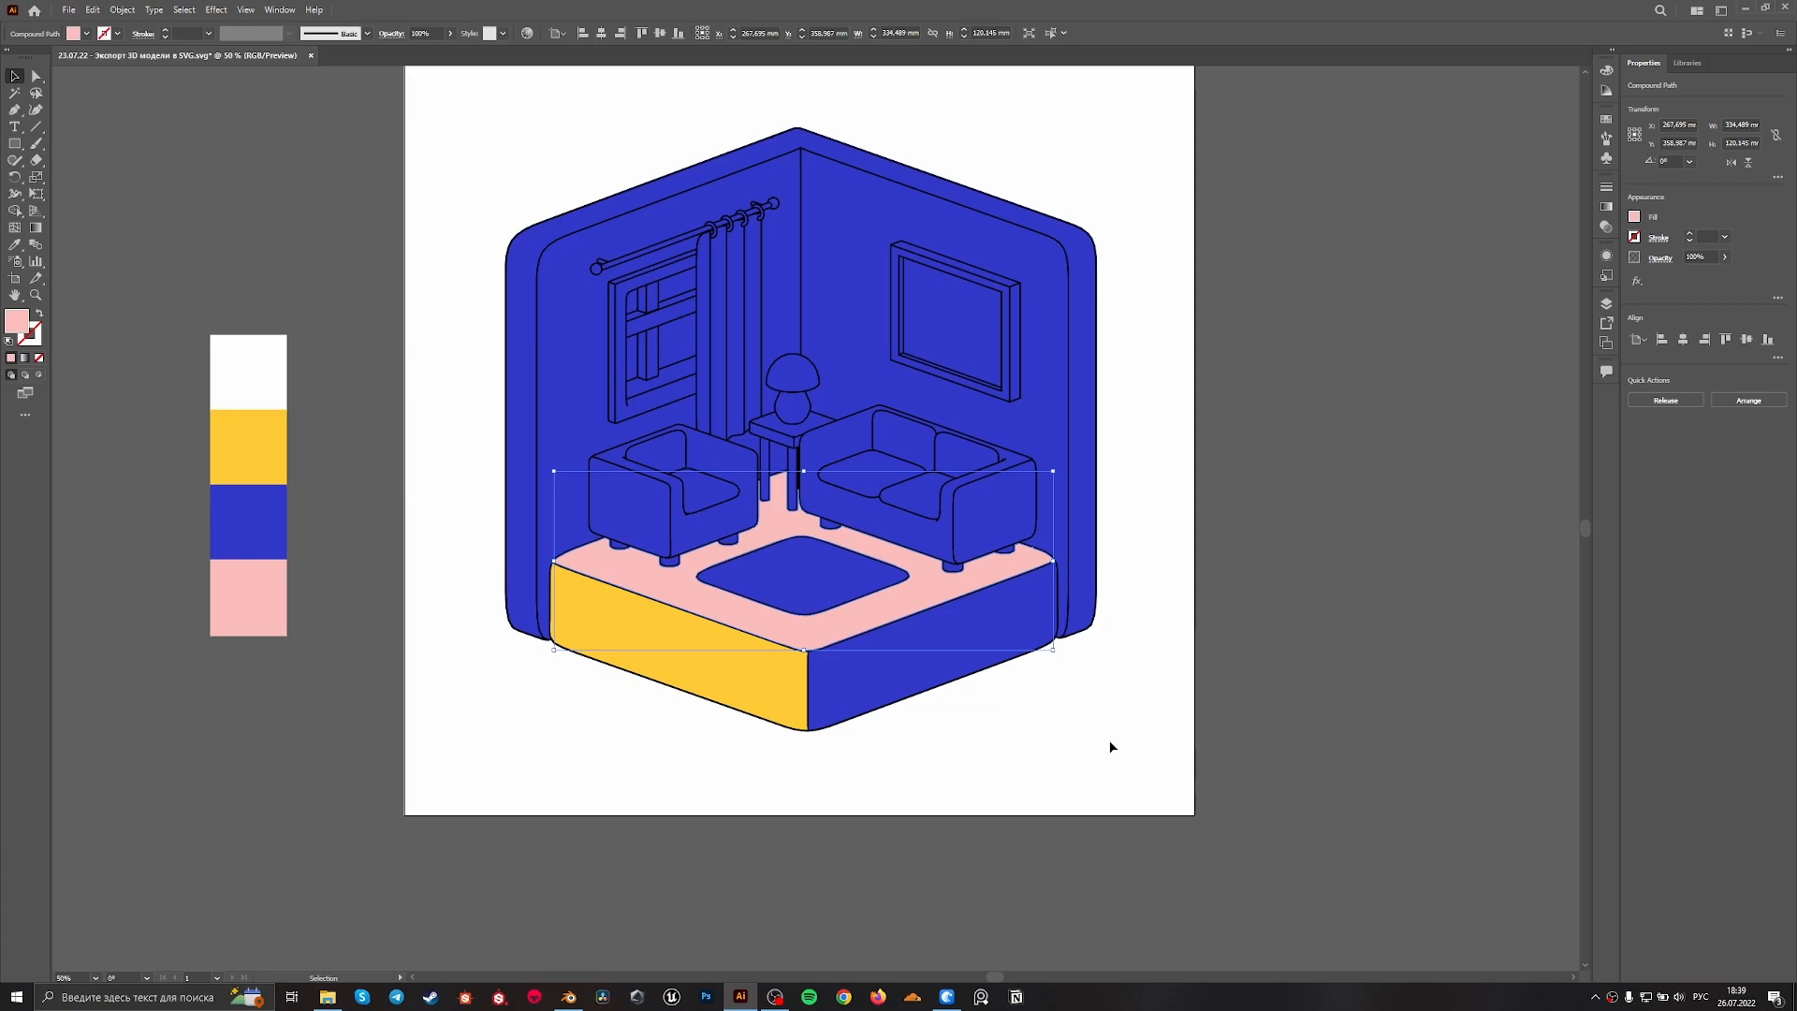
Fill the large sofa's front and armrest shape with the yellow sampled from the platform face
click(1111, 744)
click(933, 545)
key(i)
click(762, 670)
key(v)
Try filling the large sofa's two seat cushions with the floor's pink, and undo that fill
click(908, 495)
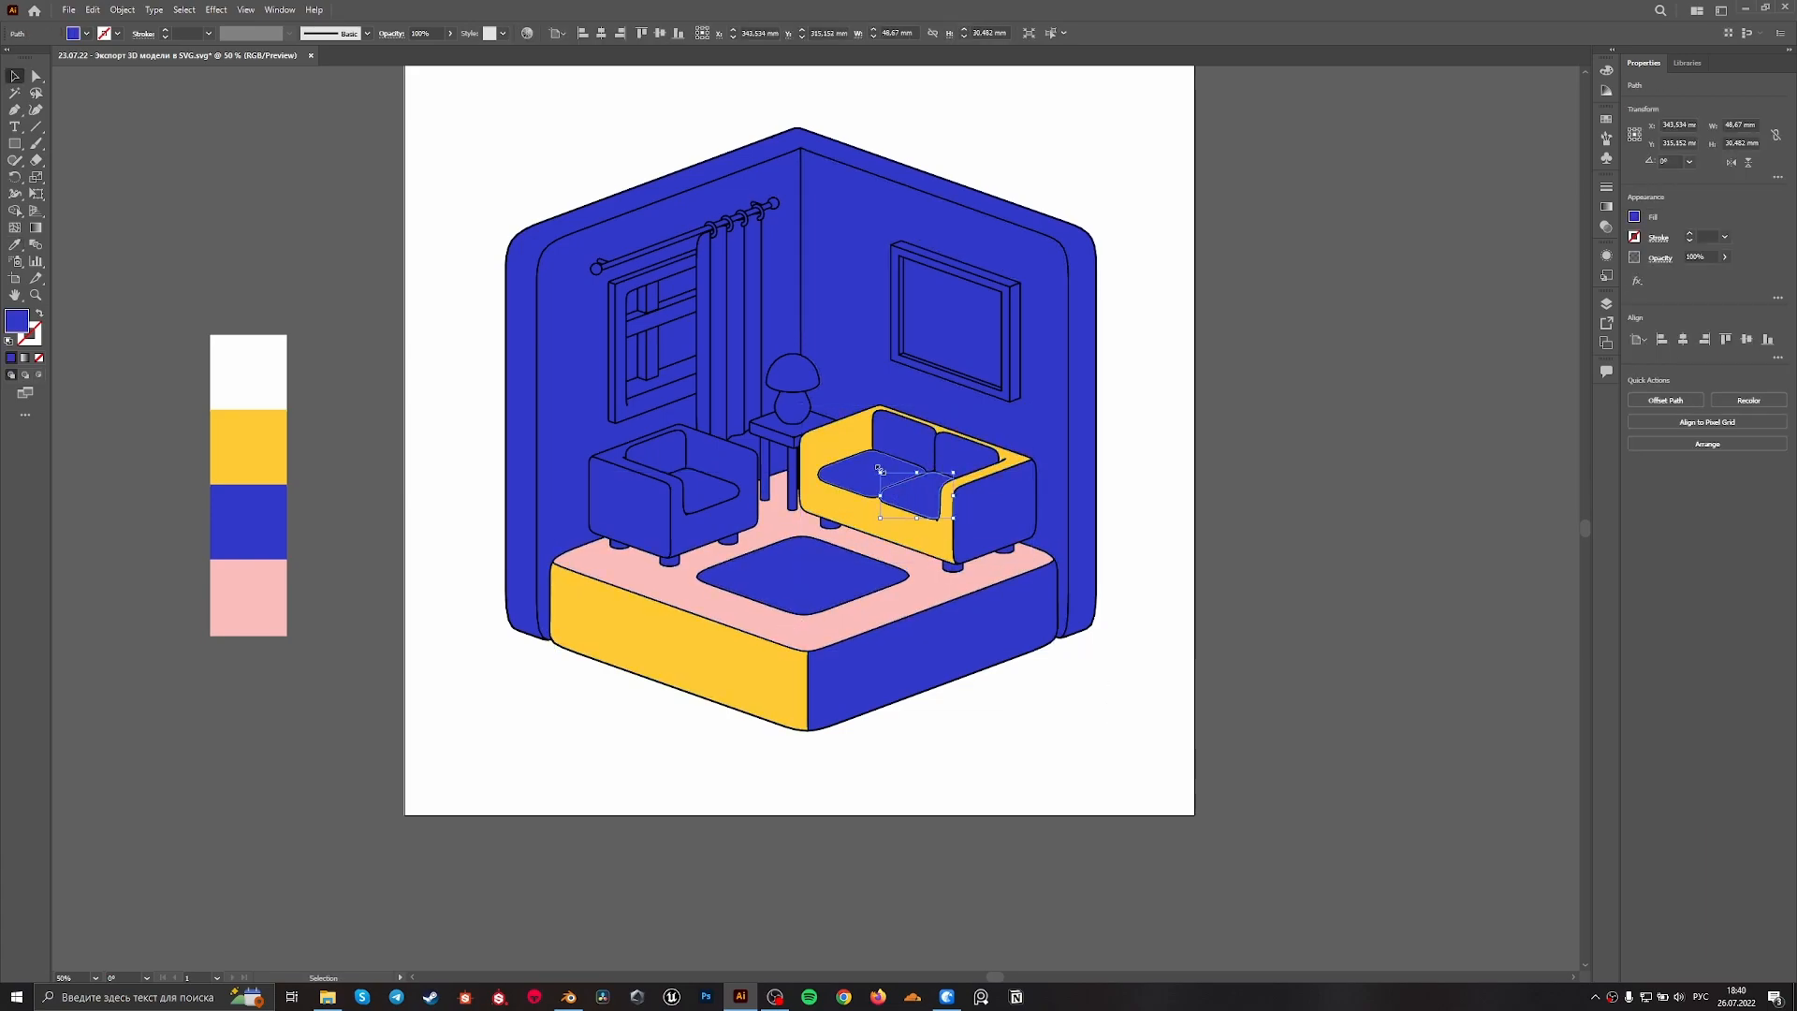
shift+click(865, 474)
key(i)
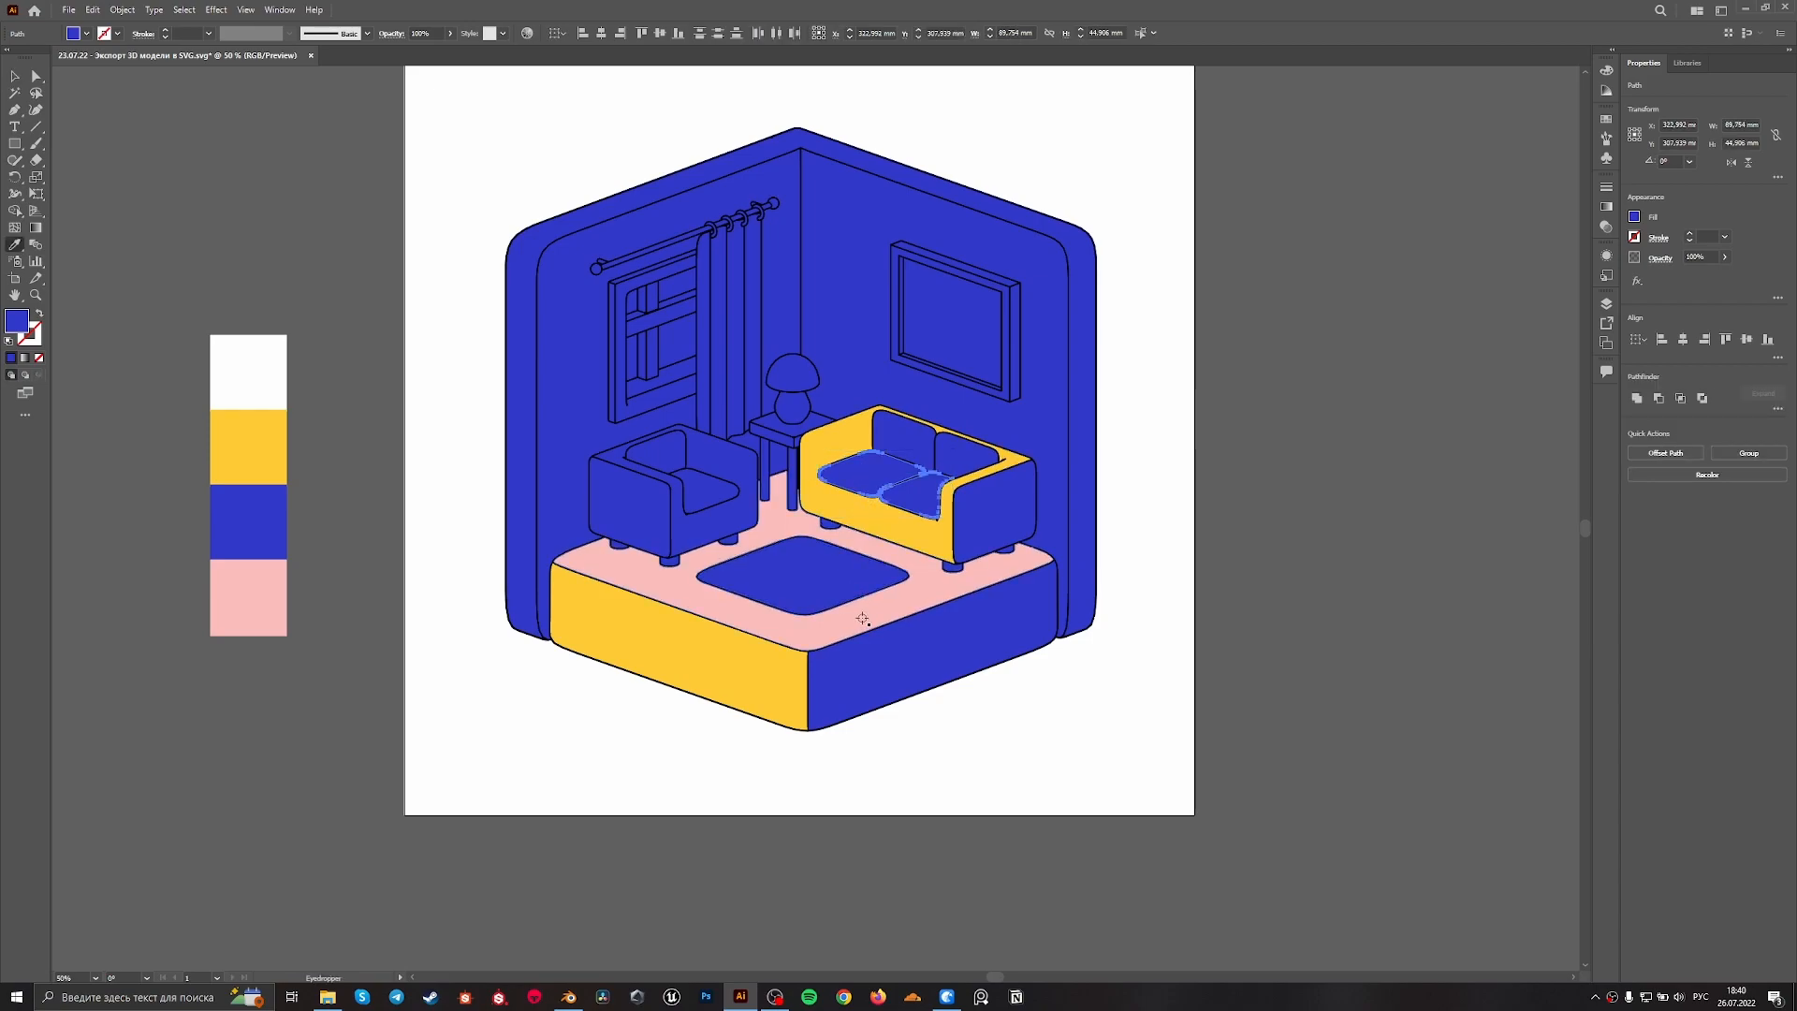
click(817, 623)
key(v)
click(1074, 654)
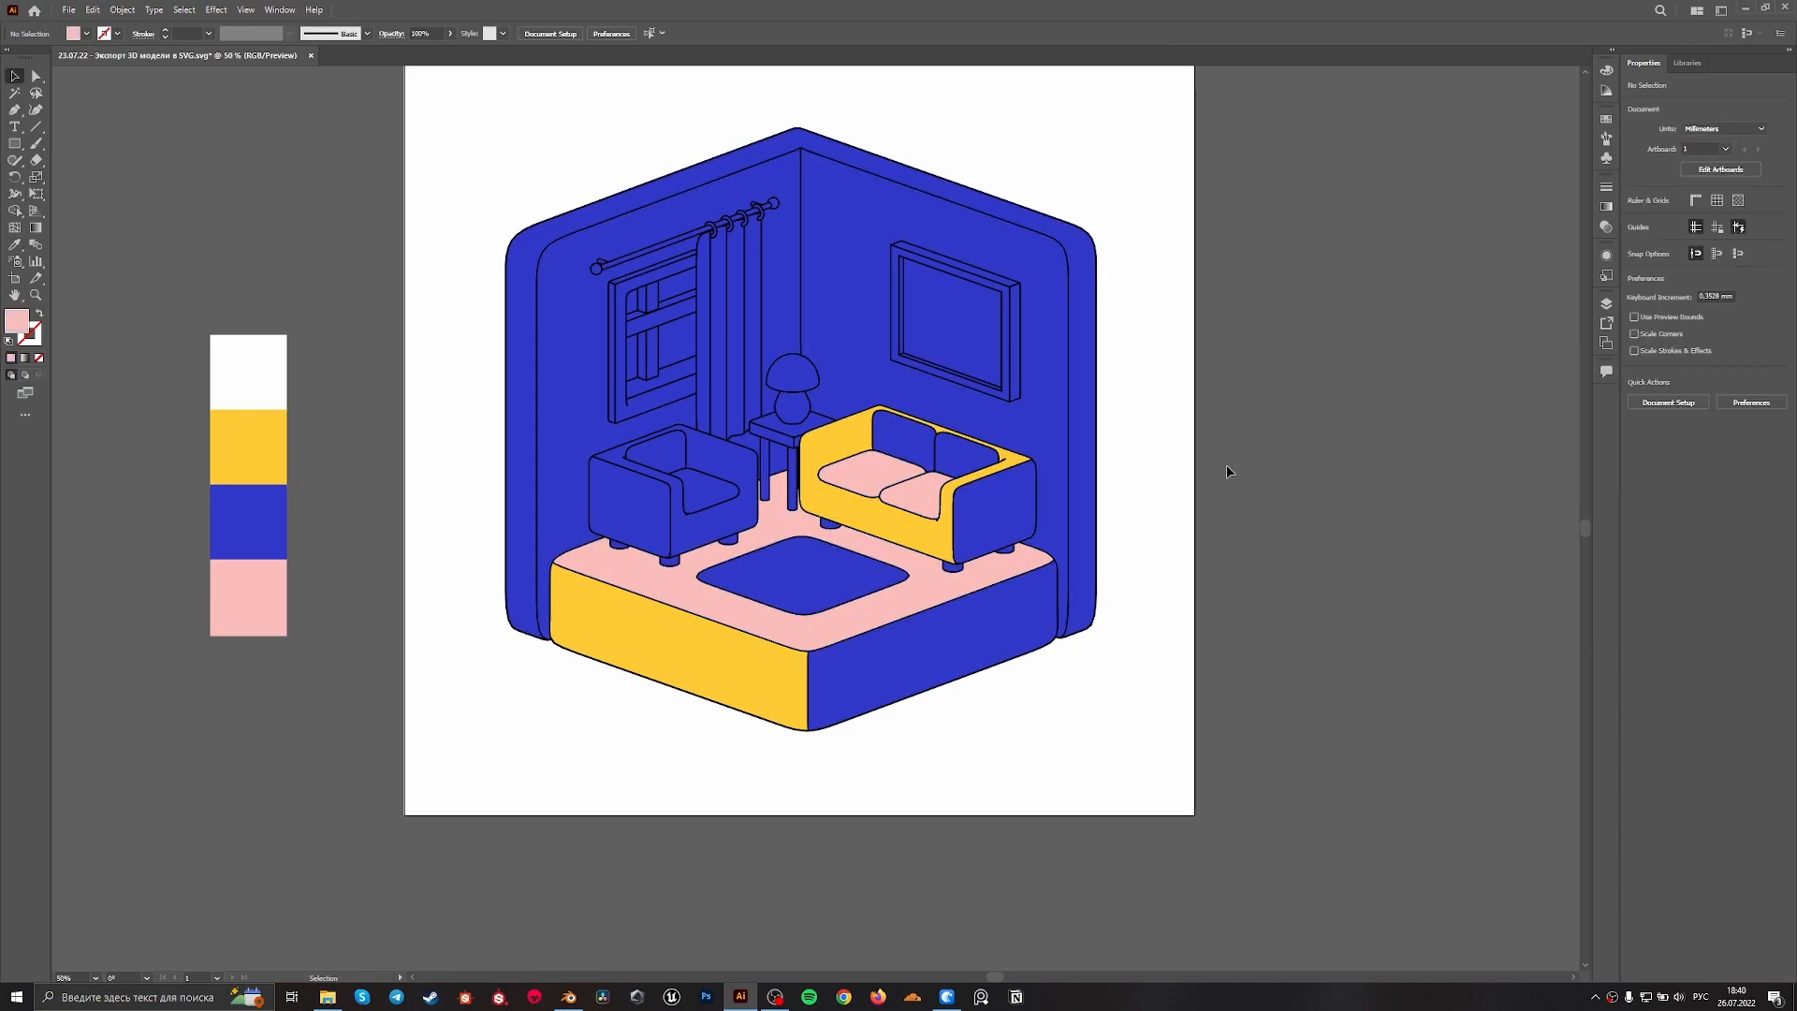
key(ctrl+z)
Apply a linear gradient to the platform's right front face, running from its inner corner to its outer edge
click(1106, 671)
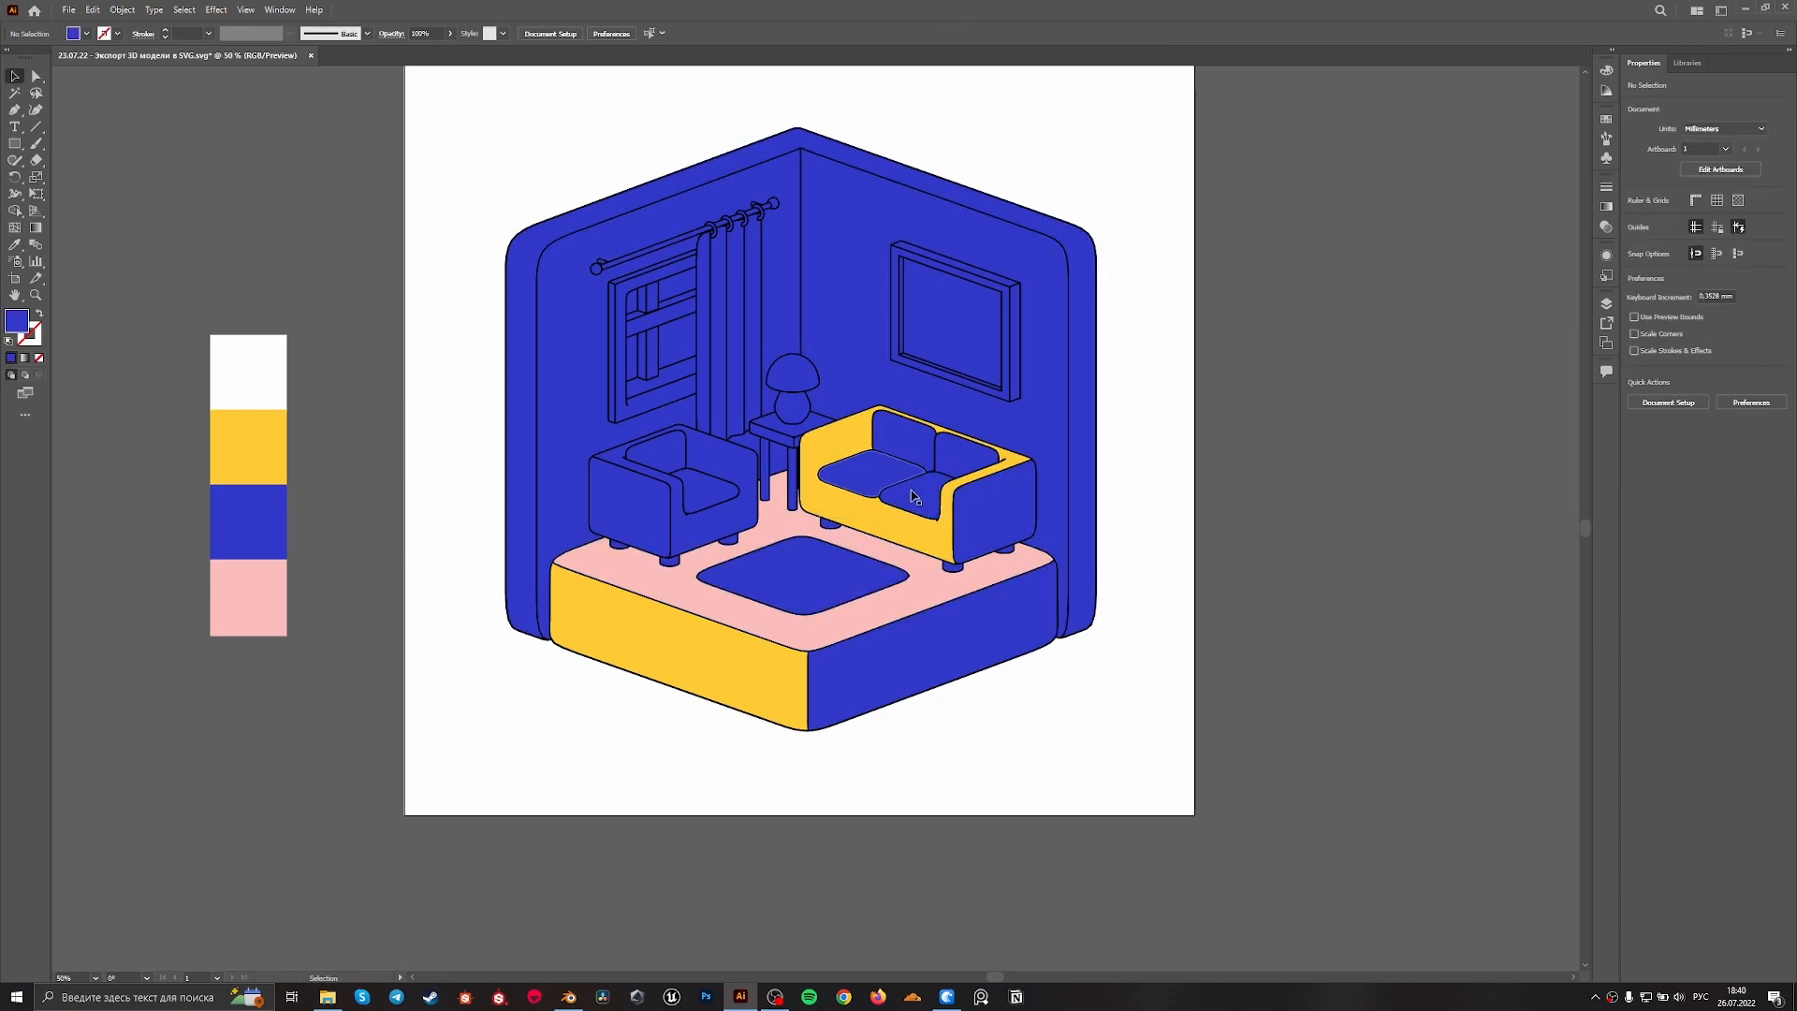
click(942, 657)
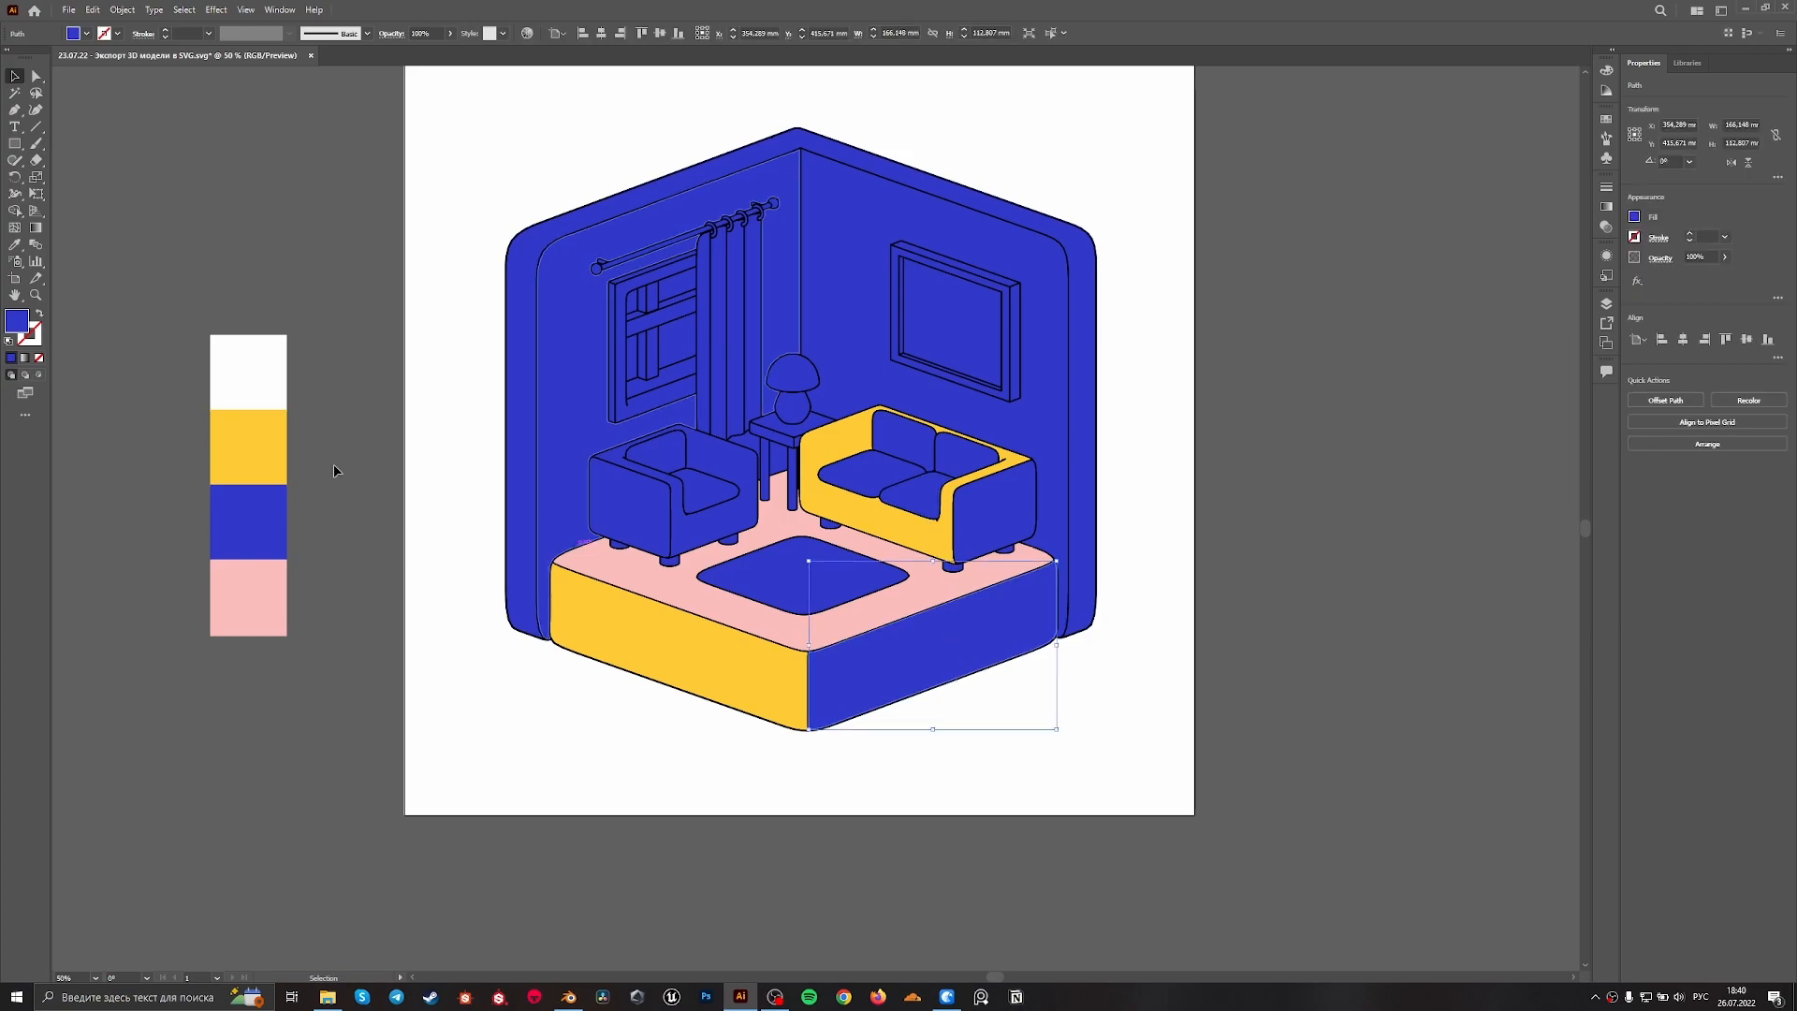
click(36, 228)
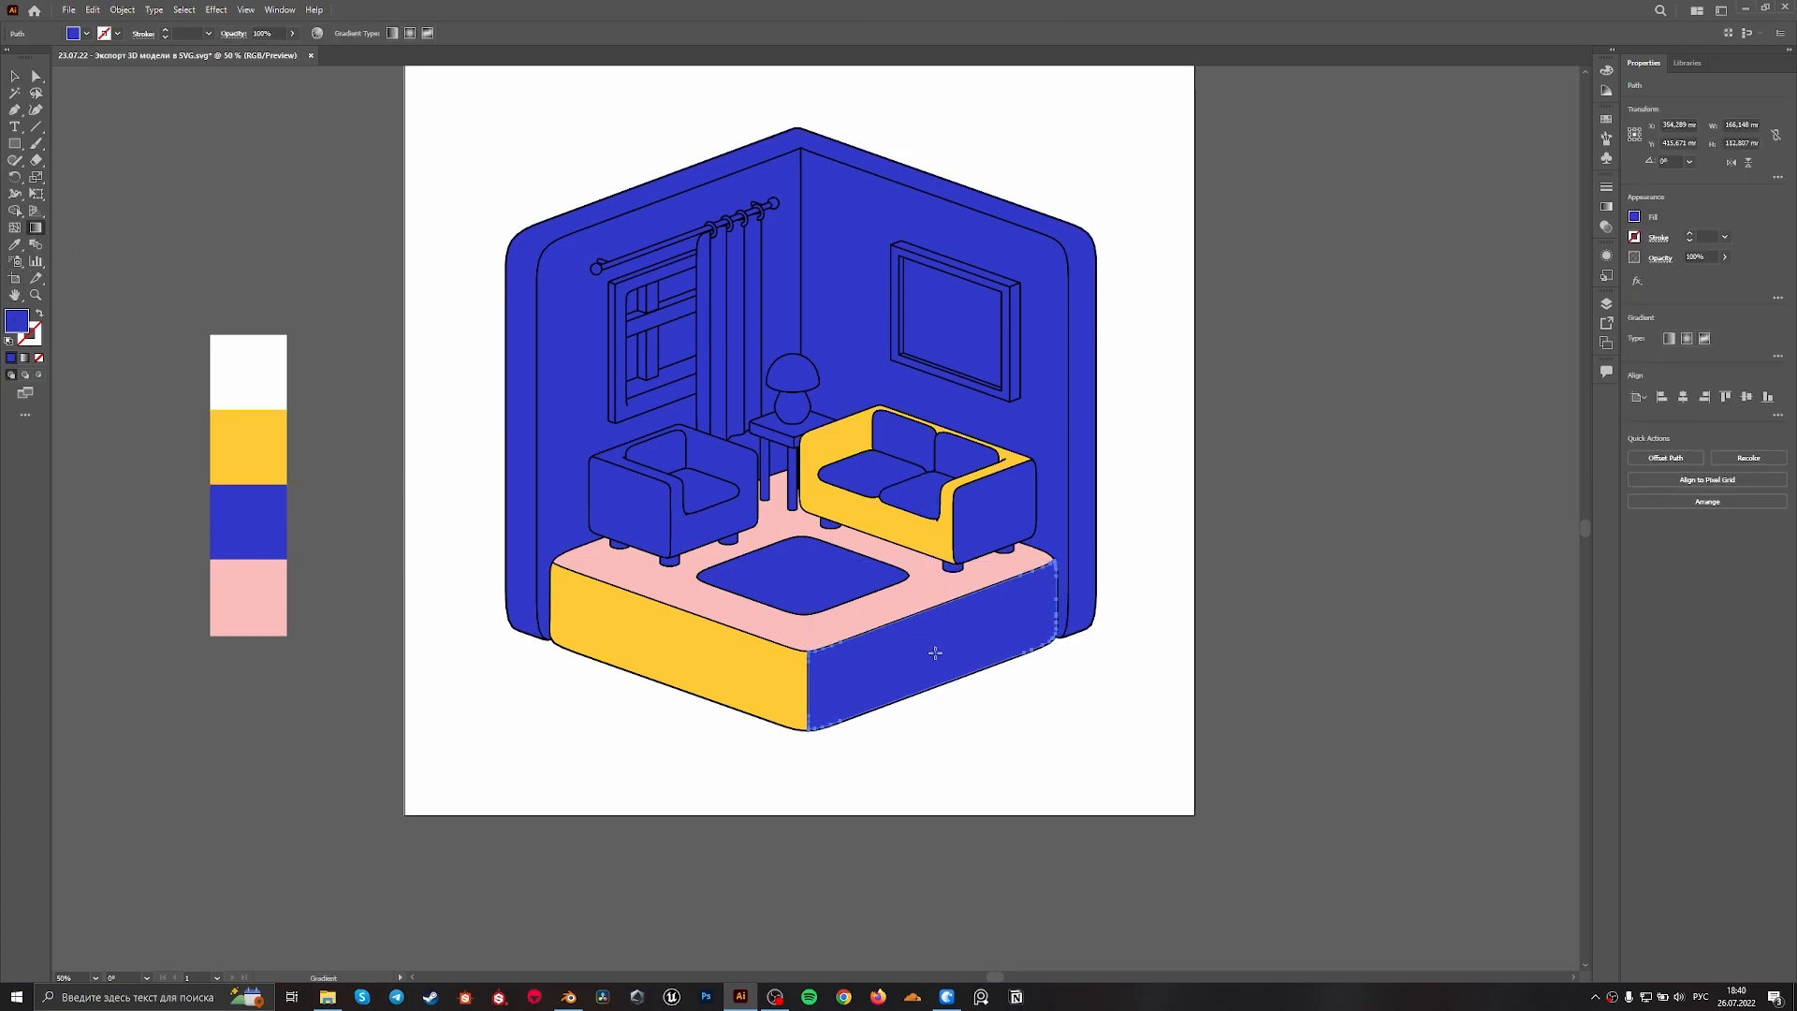
click(934, 652)
drag(786, 692, 1048, 606)
key(v)
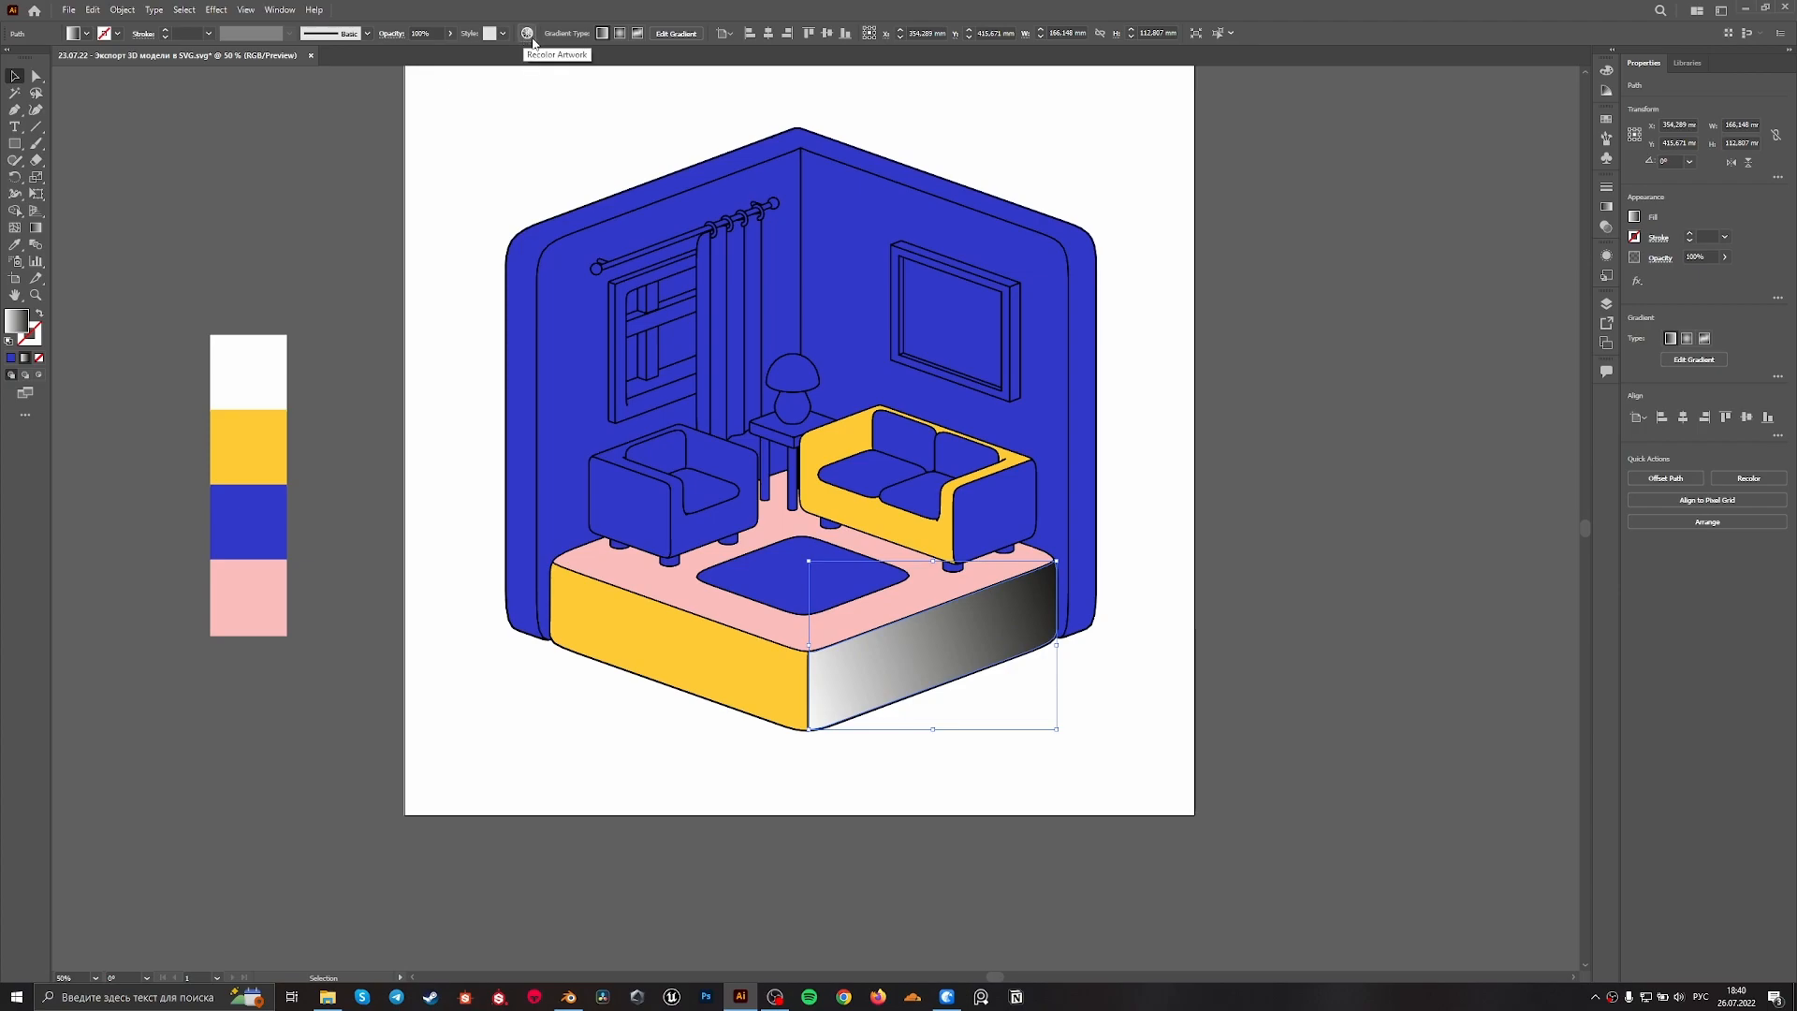
Try recolouring the face gradient's black to a saturated red with the advanced options of Recolor Artwork
click(282, 10)
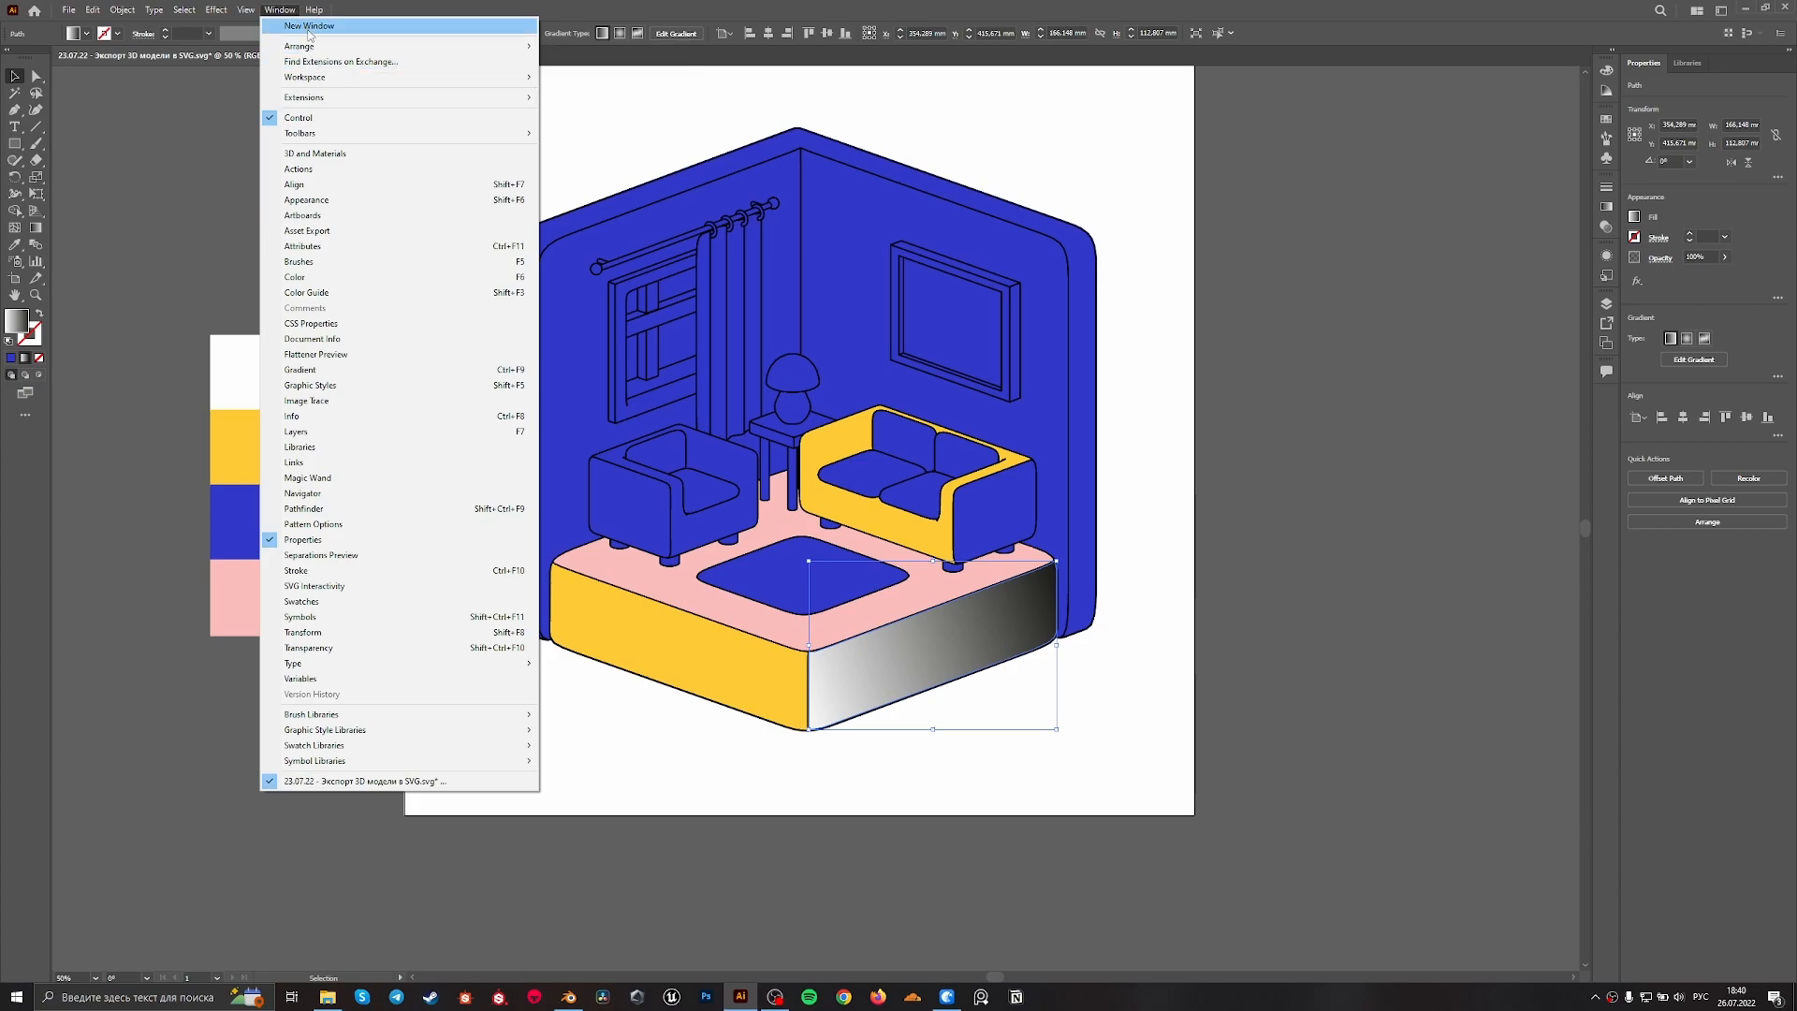
mouse_move(318, 77)
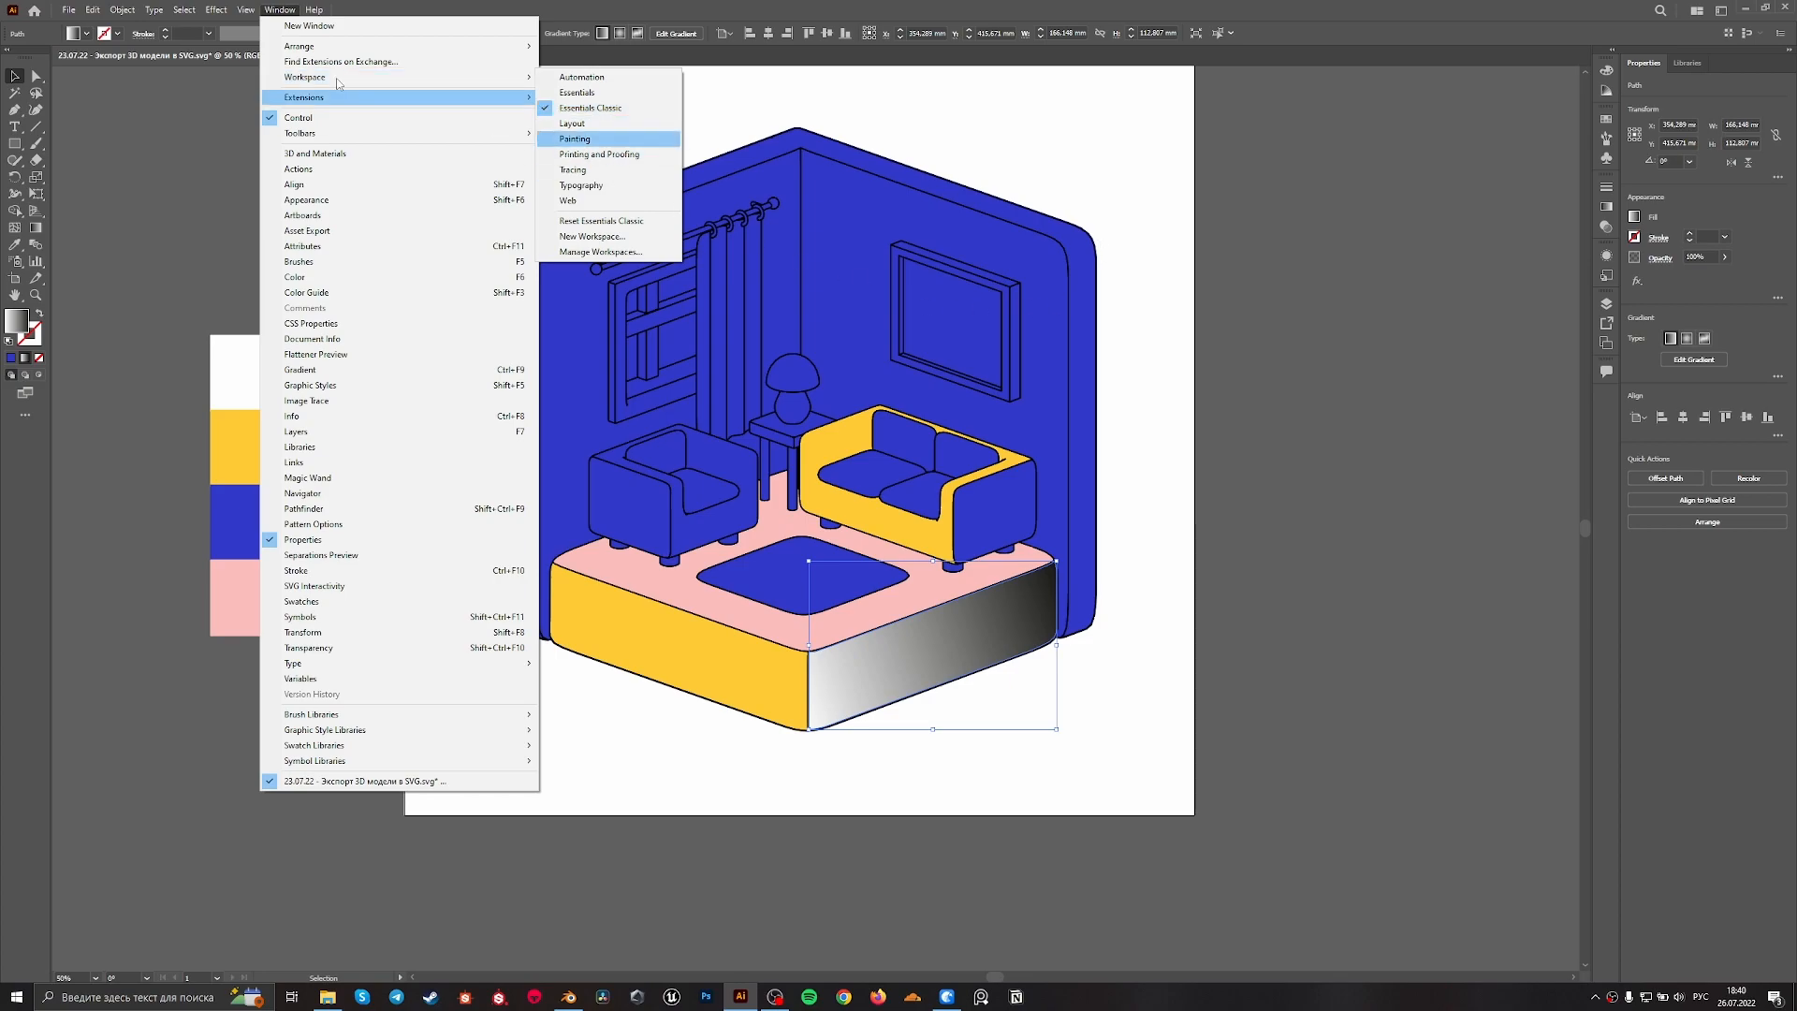
click(1078, 10)
click(528, 33)
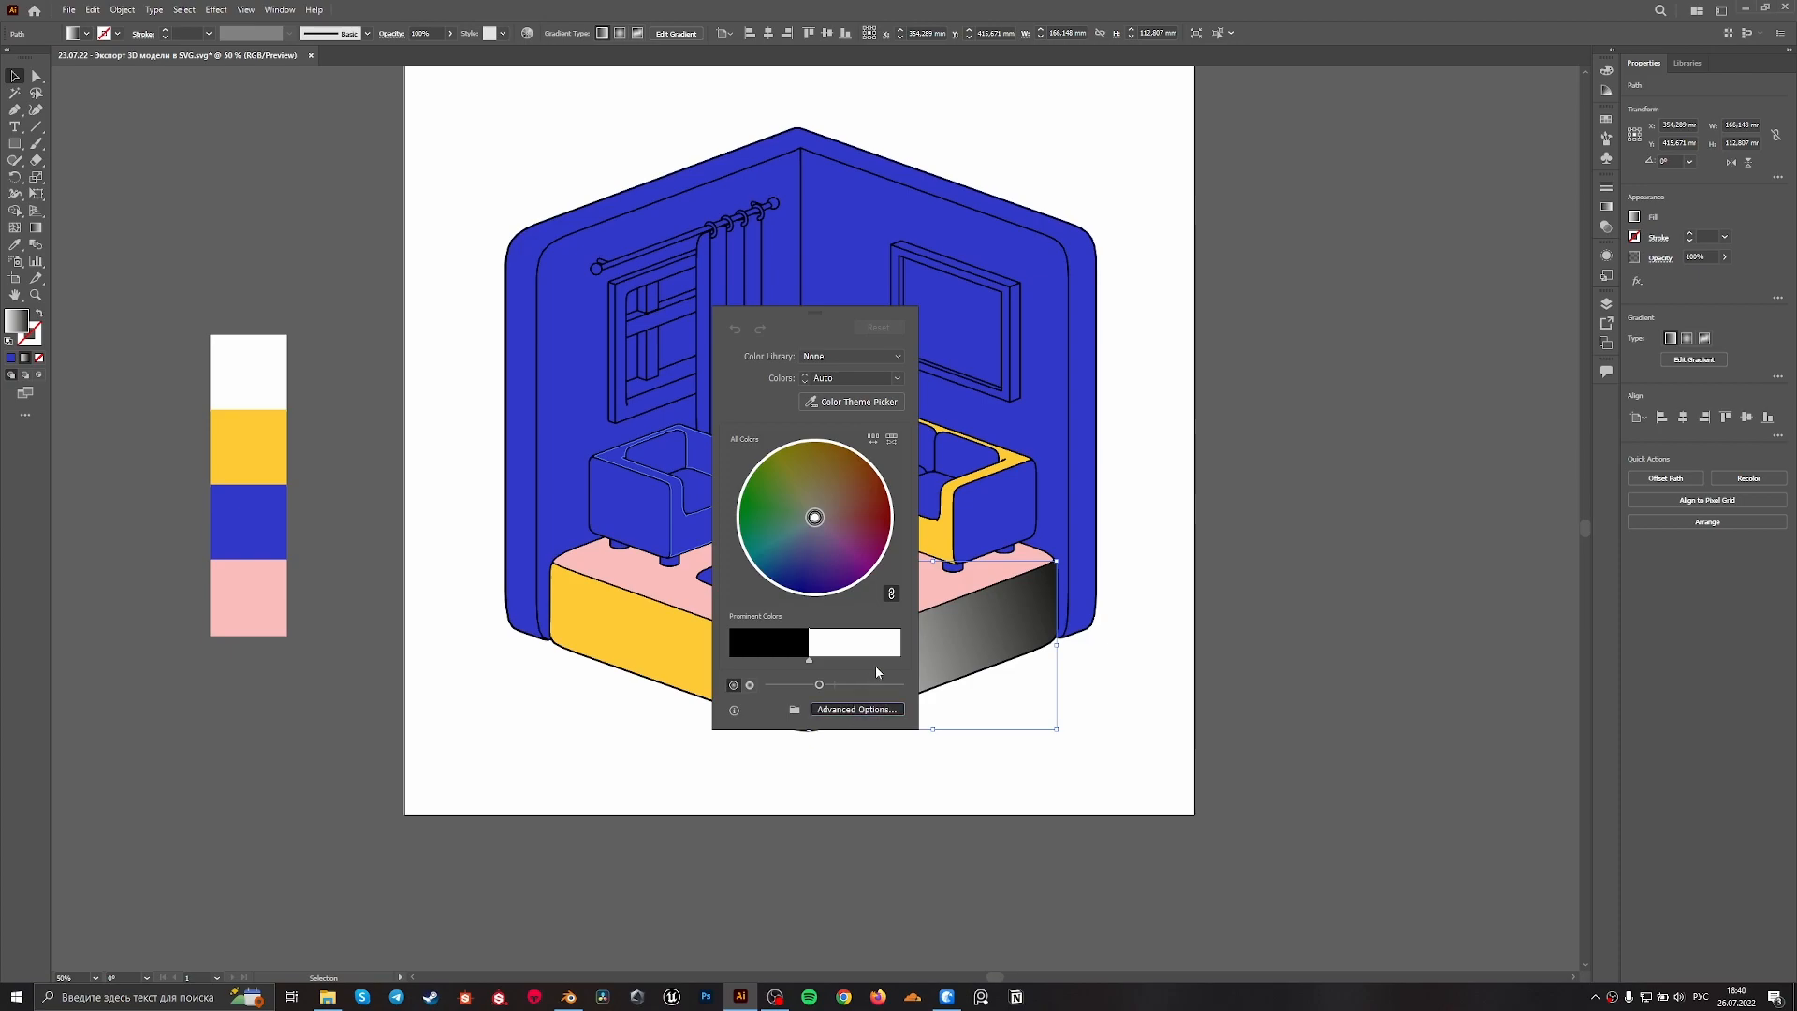
click(856, 708)
click(1247, 577)
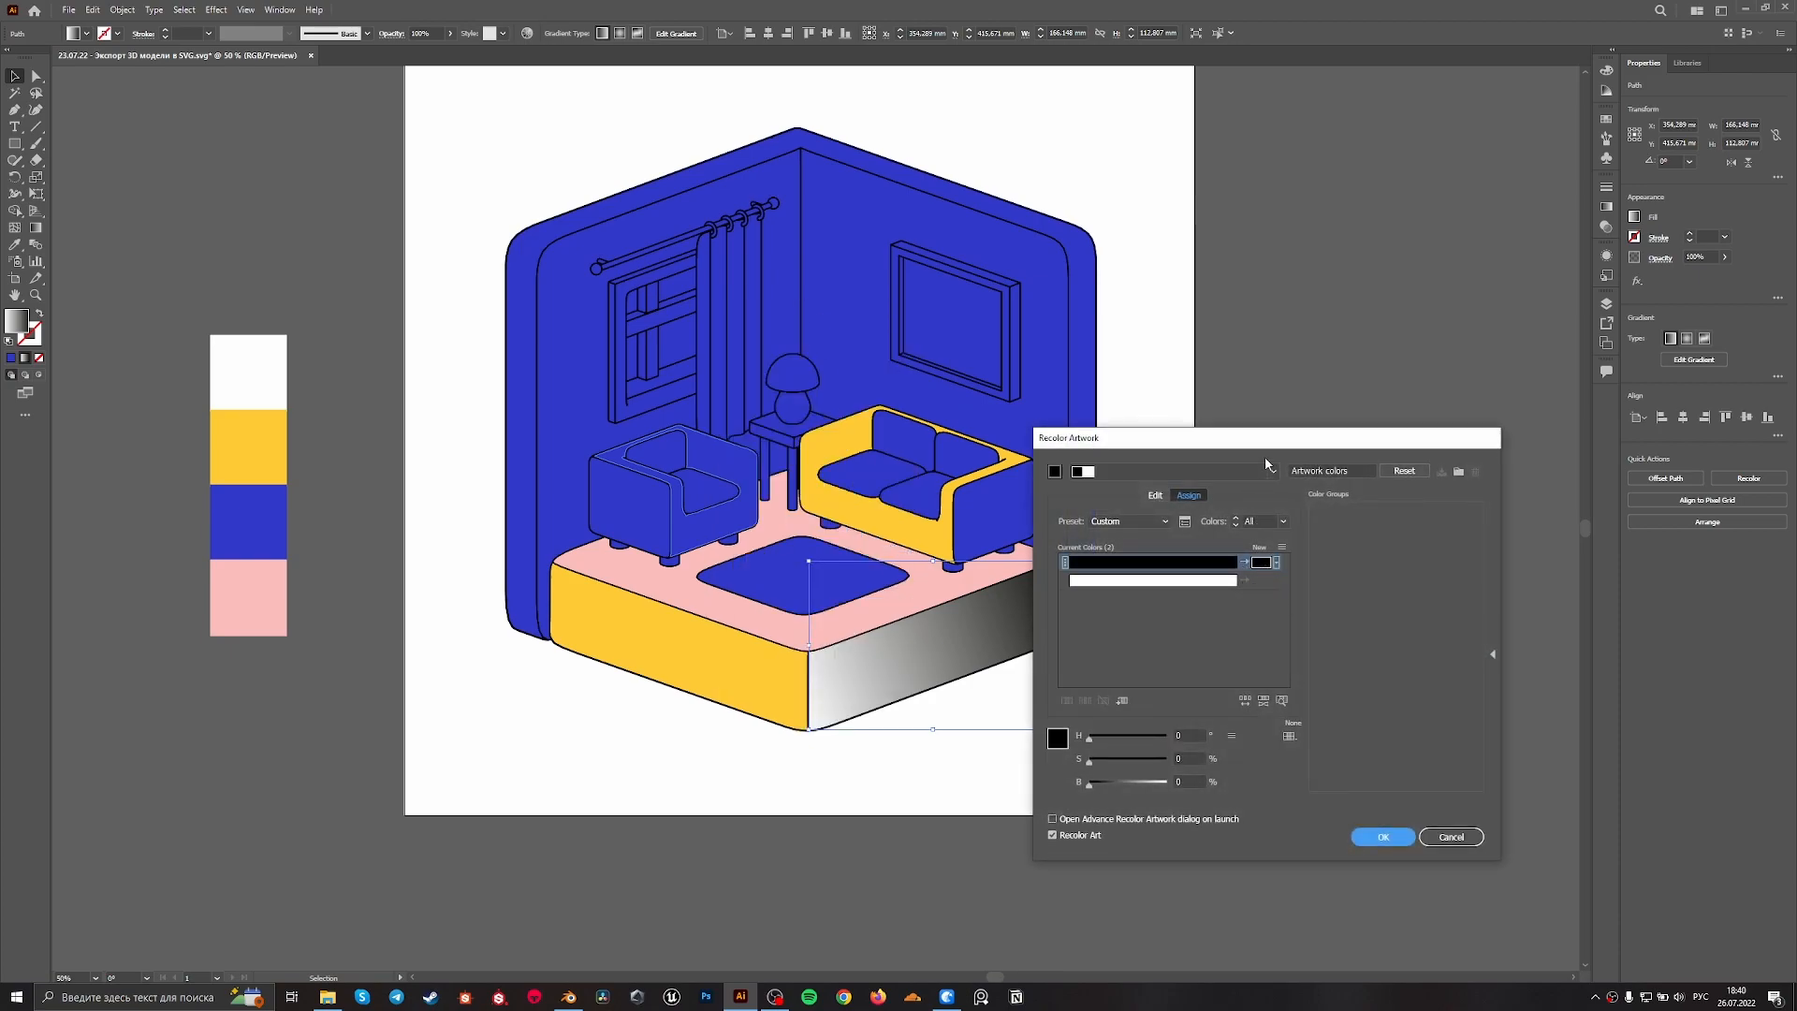
drag(1309, 437, 1364, 441)
double_click(1319, 564)
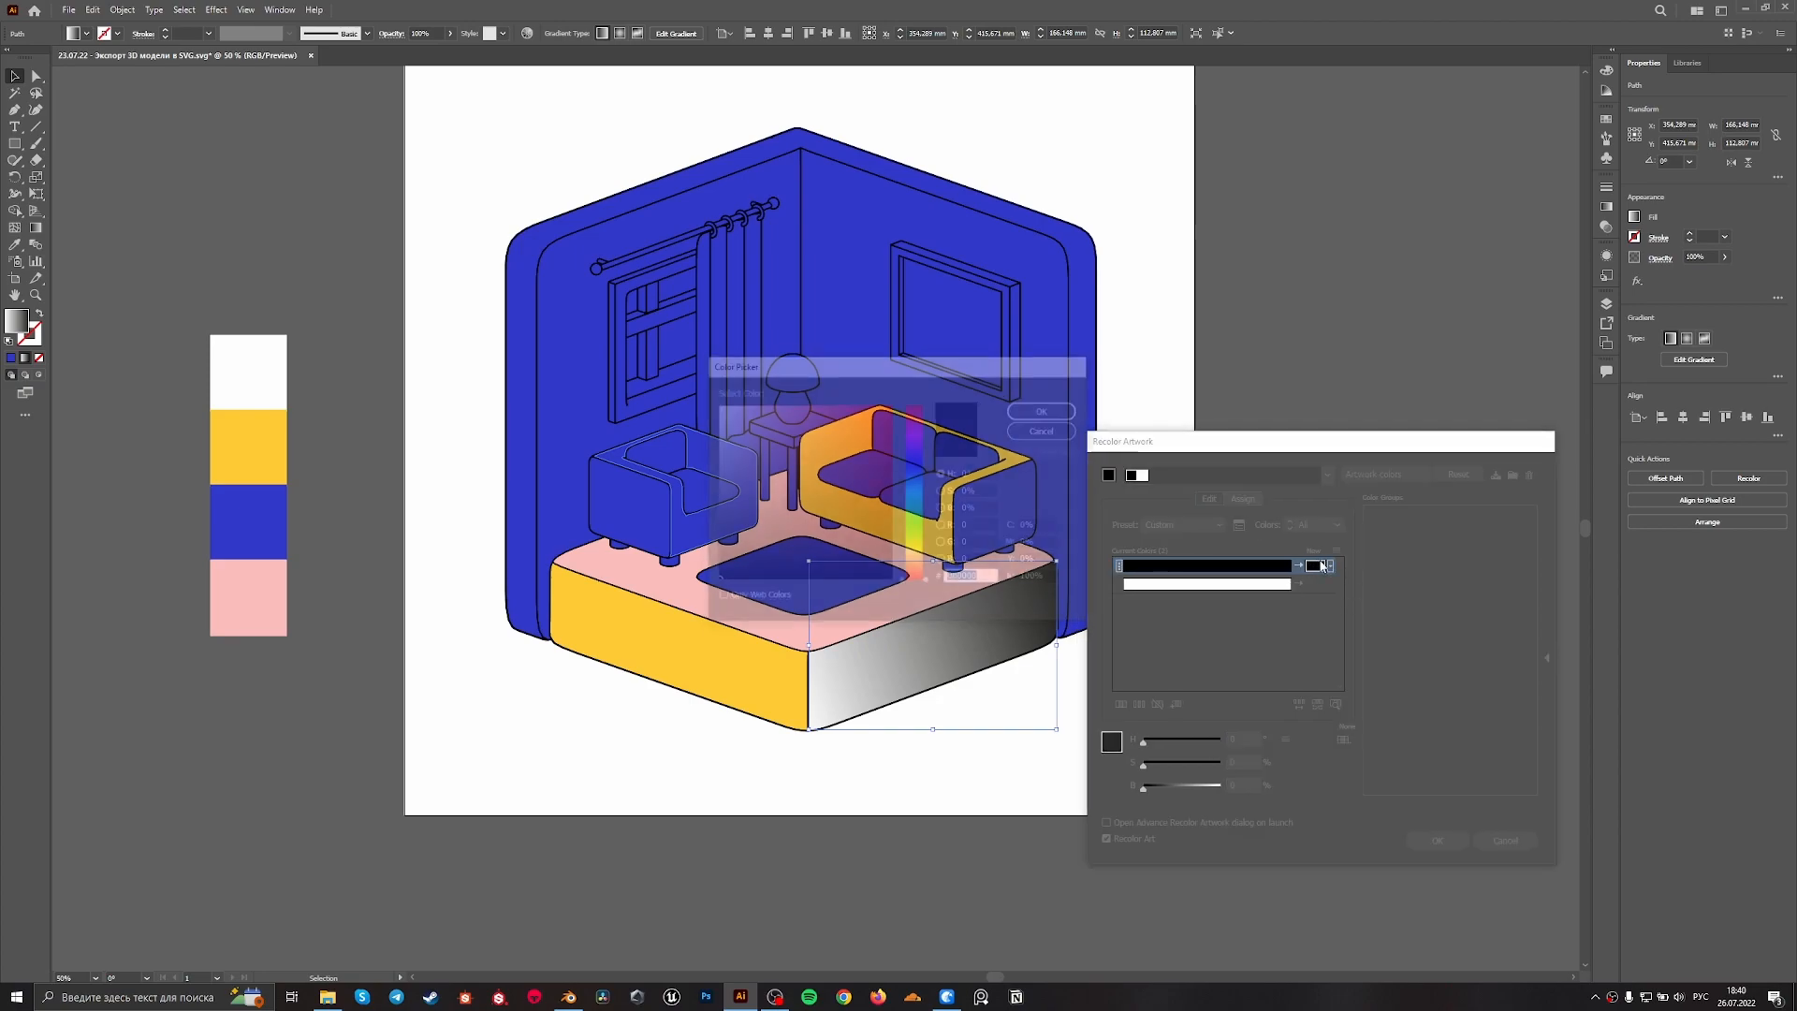
click(820, 475)
drag(902, 374, 1090, 460)
click(1008, 523)
click(1252, 495)
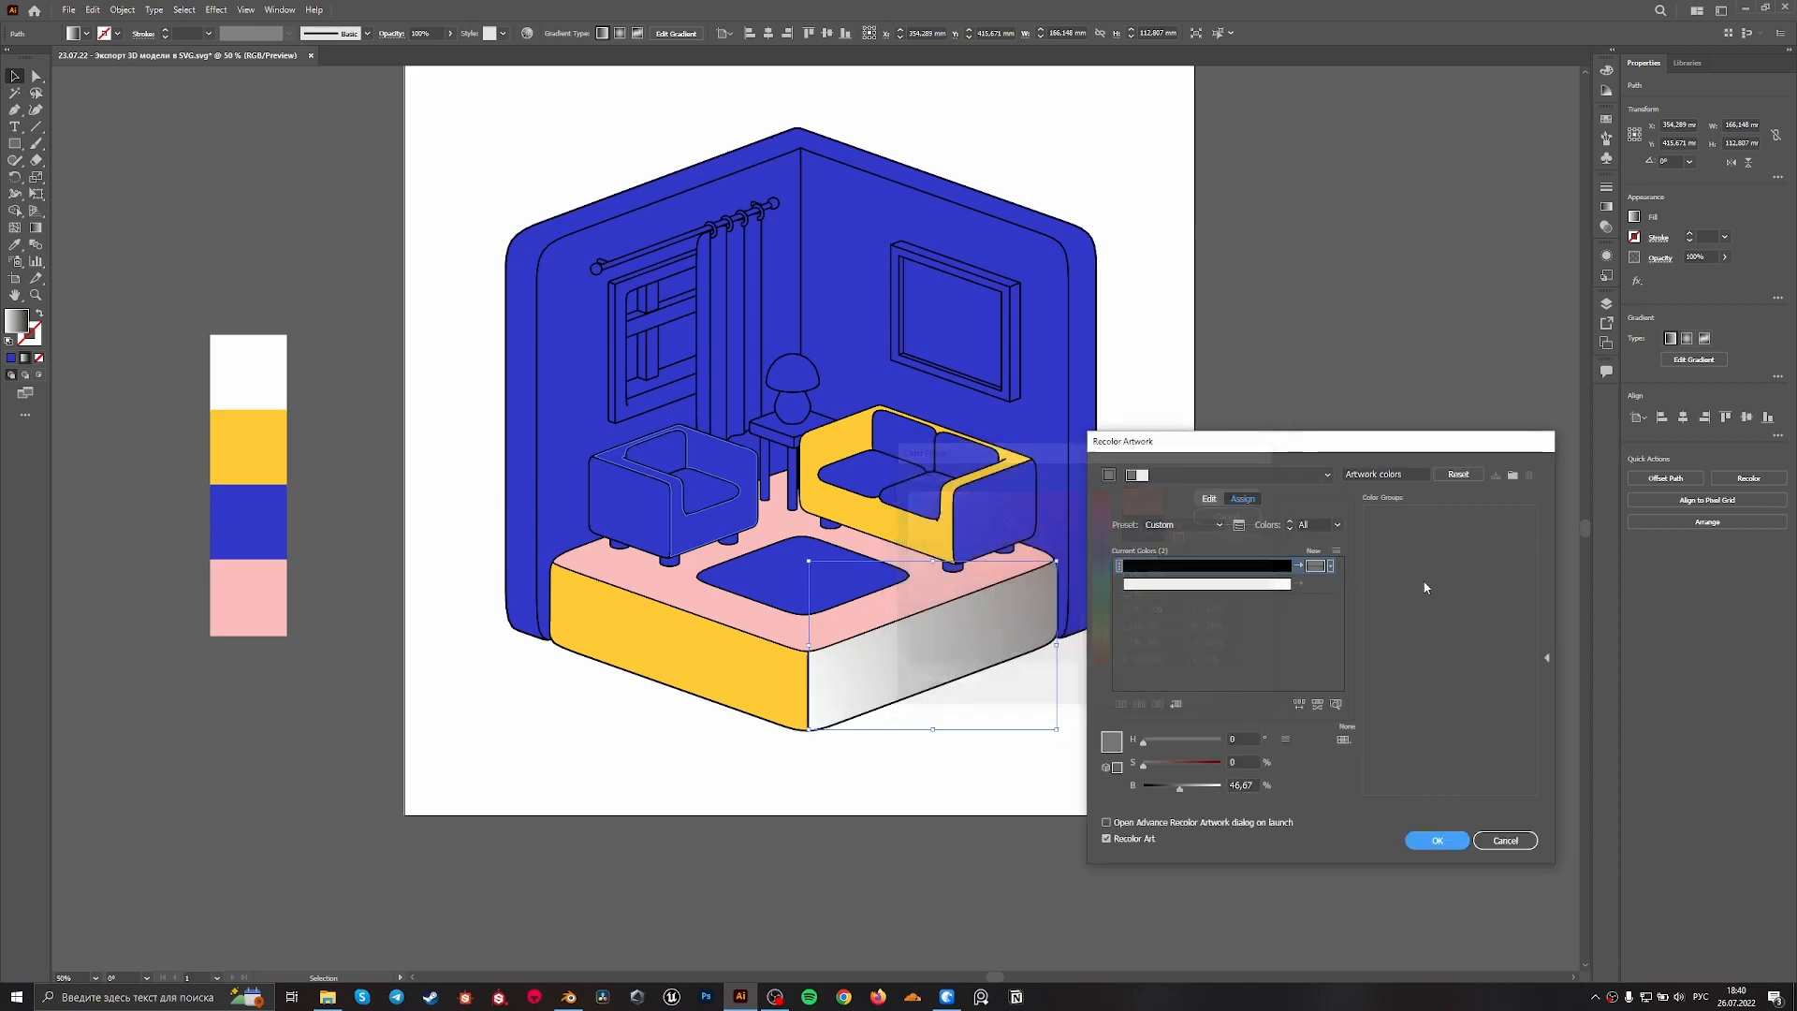
mouse_move(1192, 763)
mouse_down()
mouse_move(1228, 764)
mouse_move(1207, 789)
mouse_up()
Try adding a new colour for the gradient's white in Recolor Artwork, and cancel the recolouring
click(1317, 588)
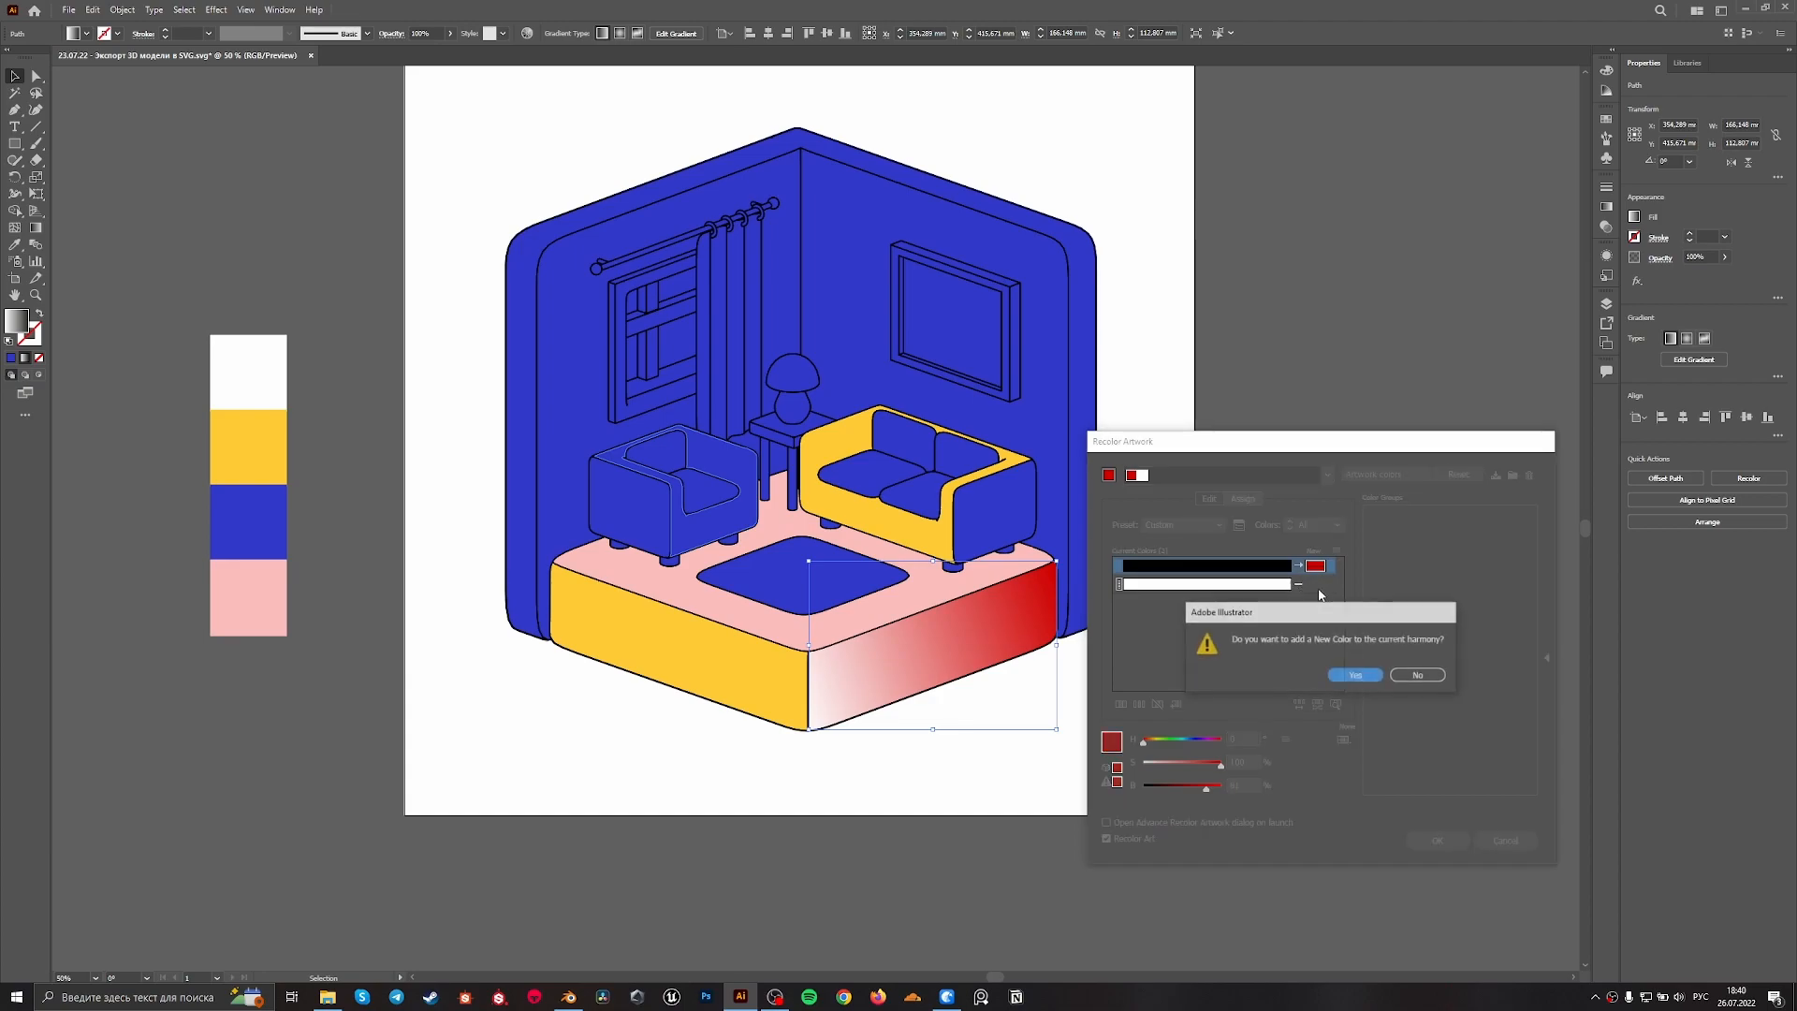
click(1346, 679)
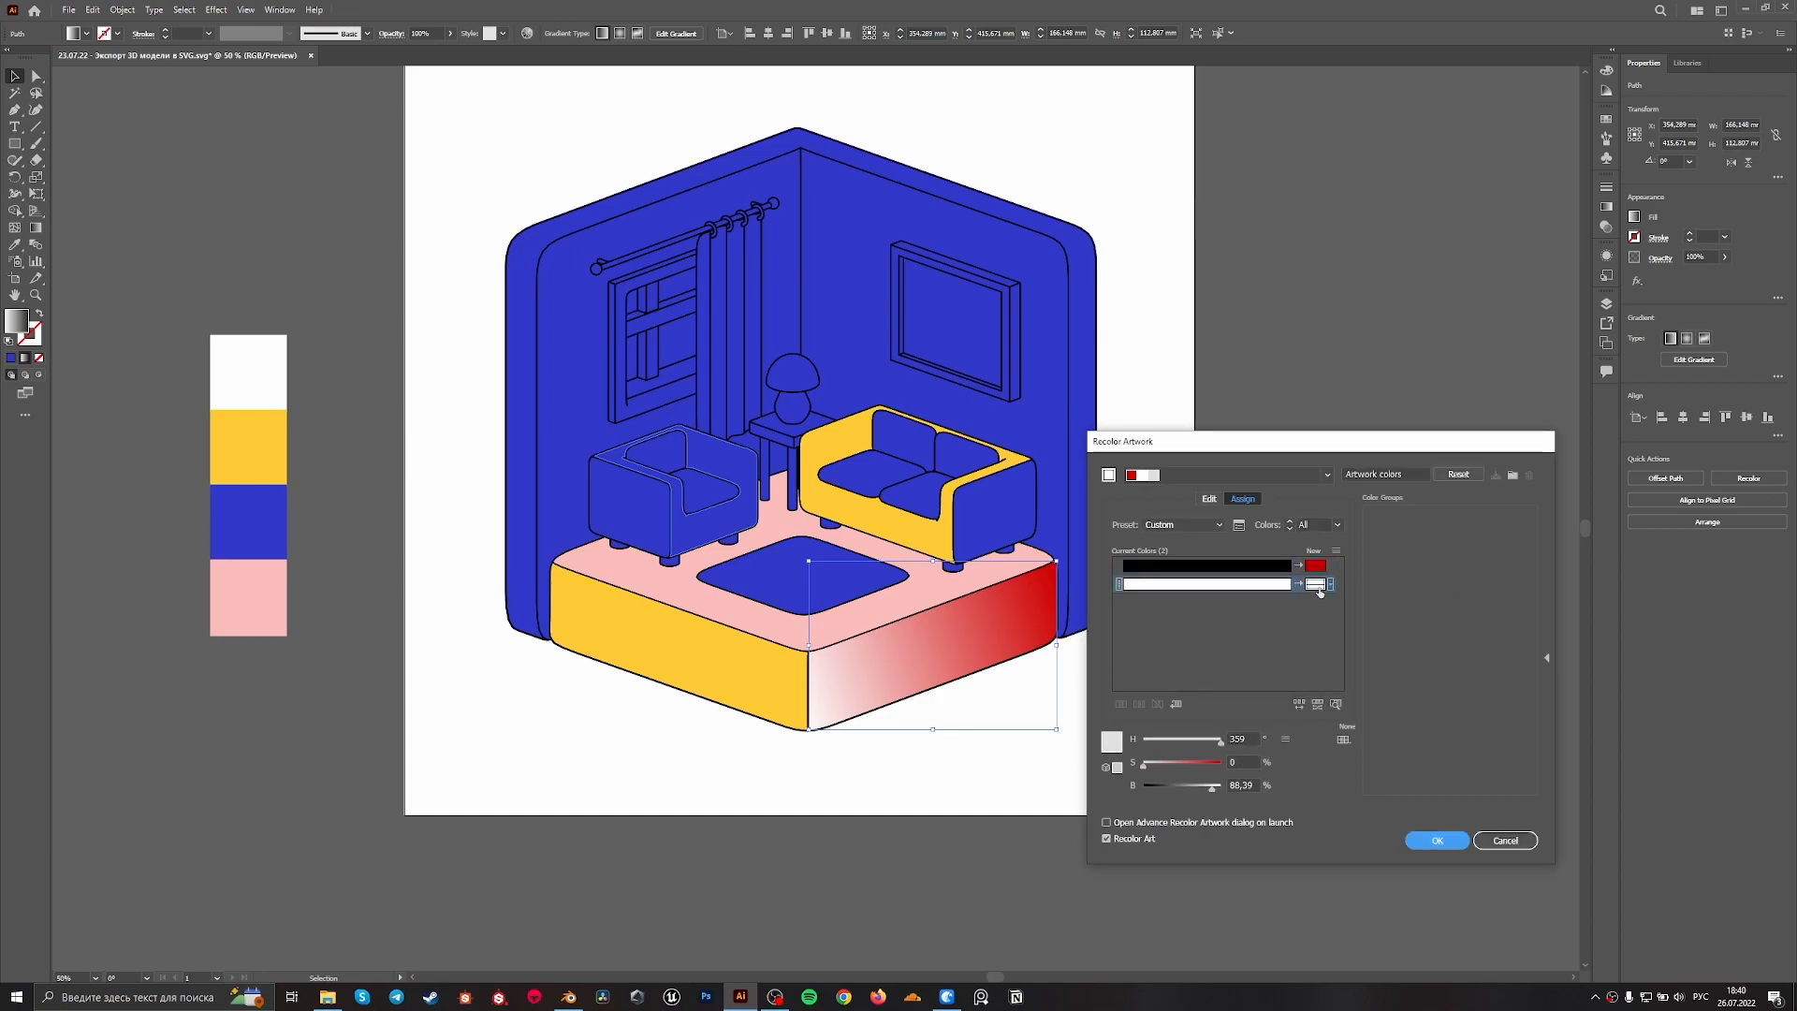
double_click(1317, 588)
click(1019, 539)
drag(1052, 456, 1364, 645)
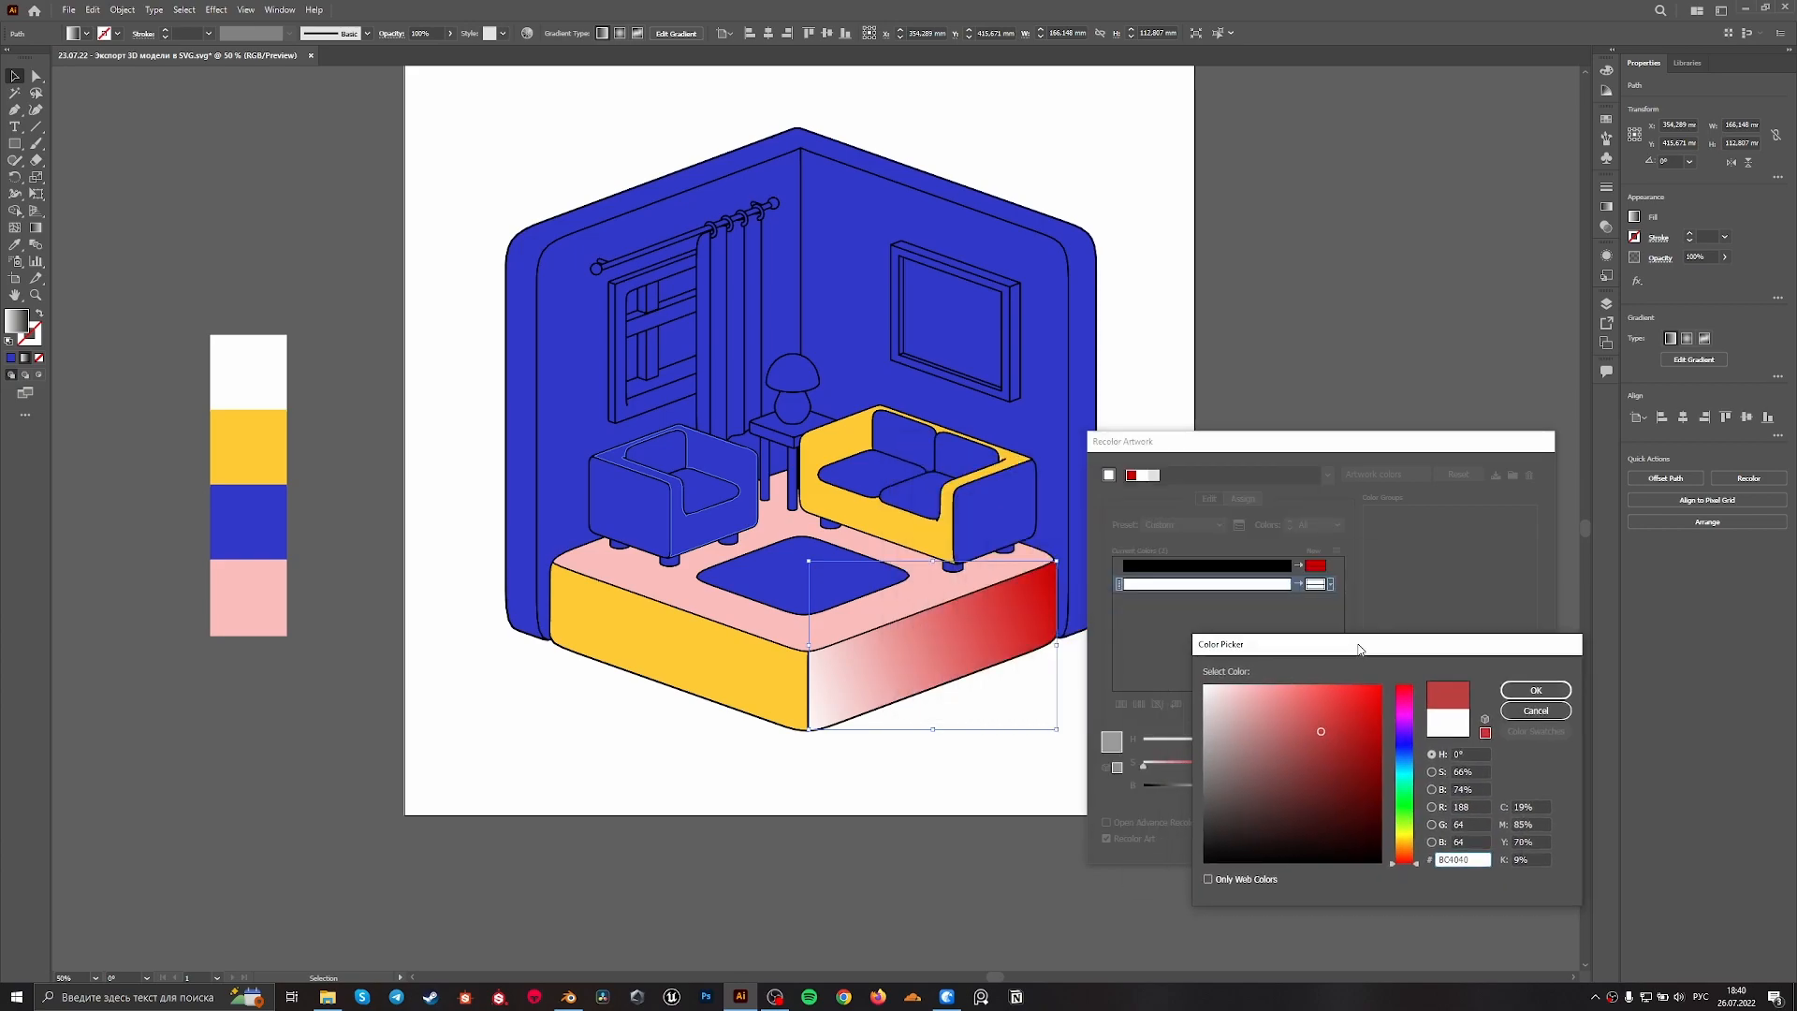
click(1276, 704)
click(1532, 681)
click(1314, 566)
click(1505, 839)
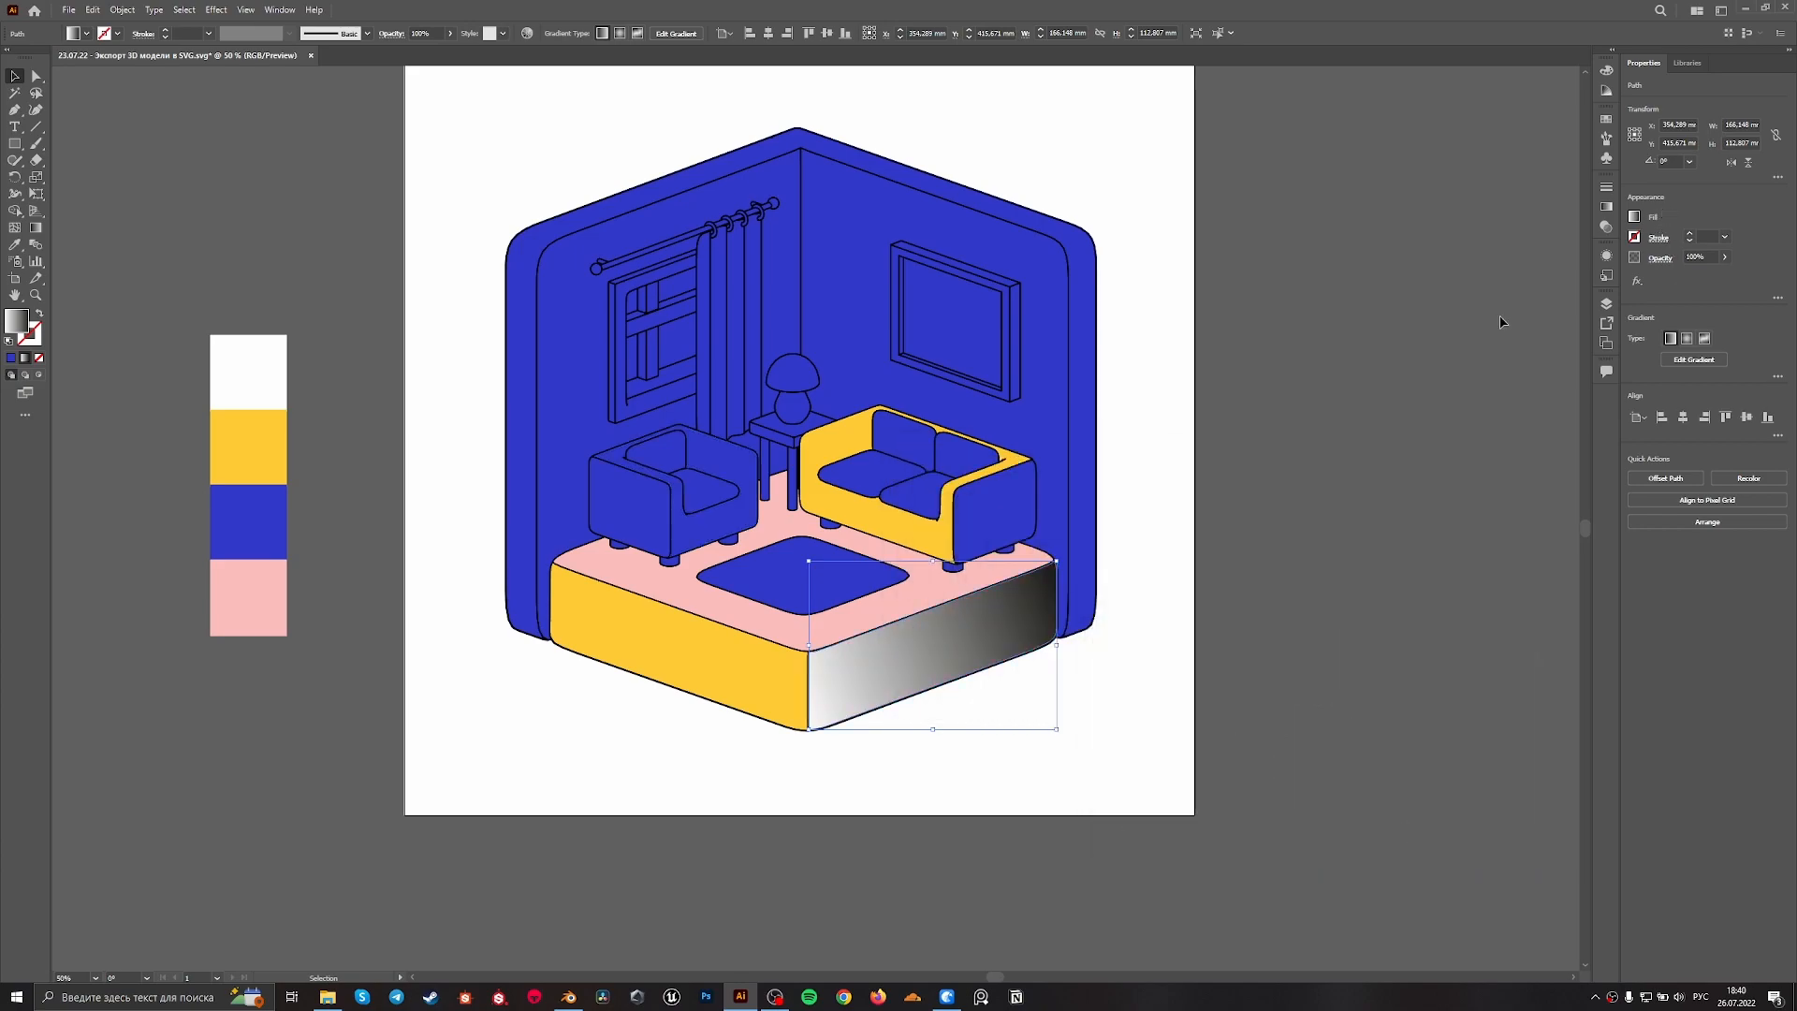
Set the white stop of the right front face's gradient to the yellow sampled from the platform's left face
double_click(13, 324)
click(1538, 704)
click(1633, 217)
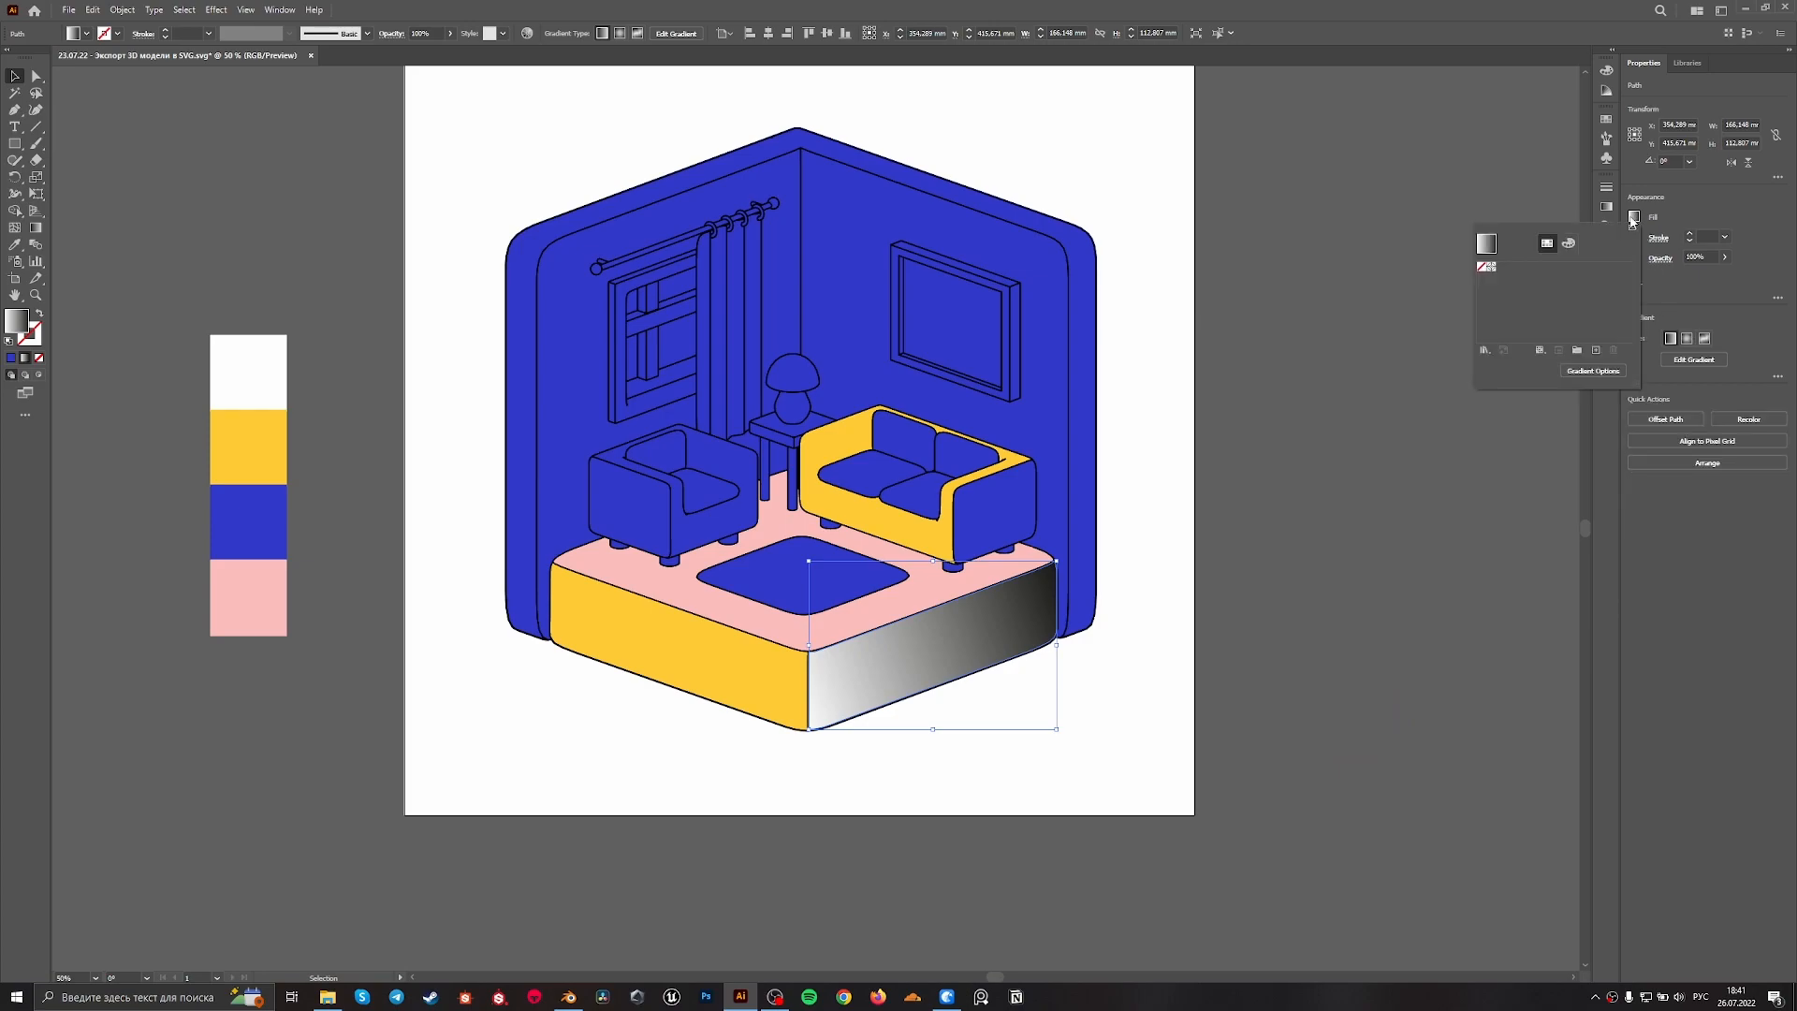
click(1608, 208)
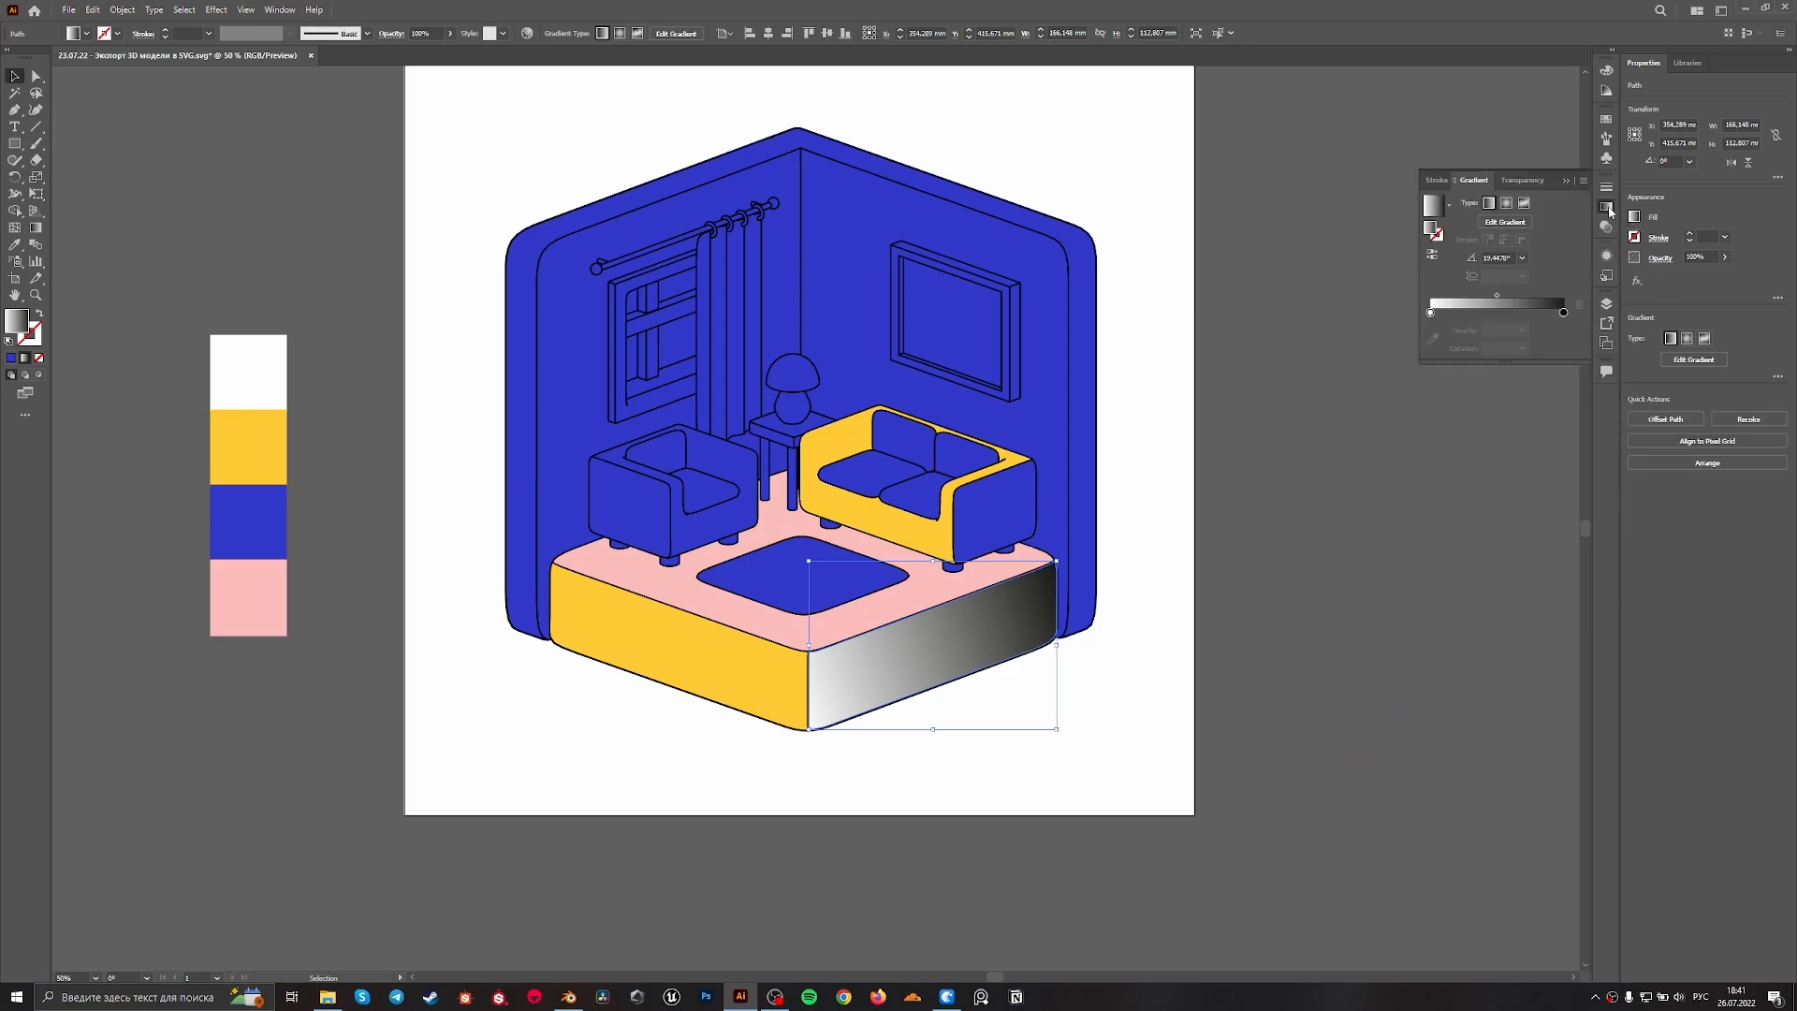
click(1431, 312)
click(1432, 321)
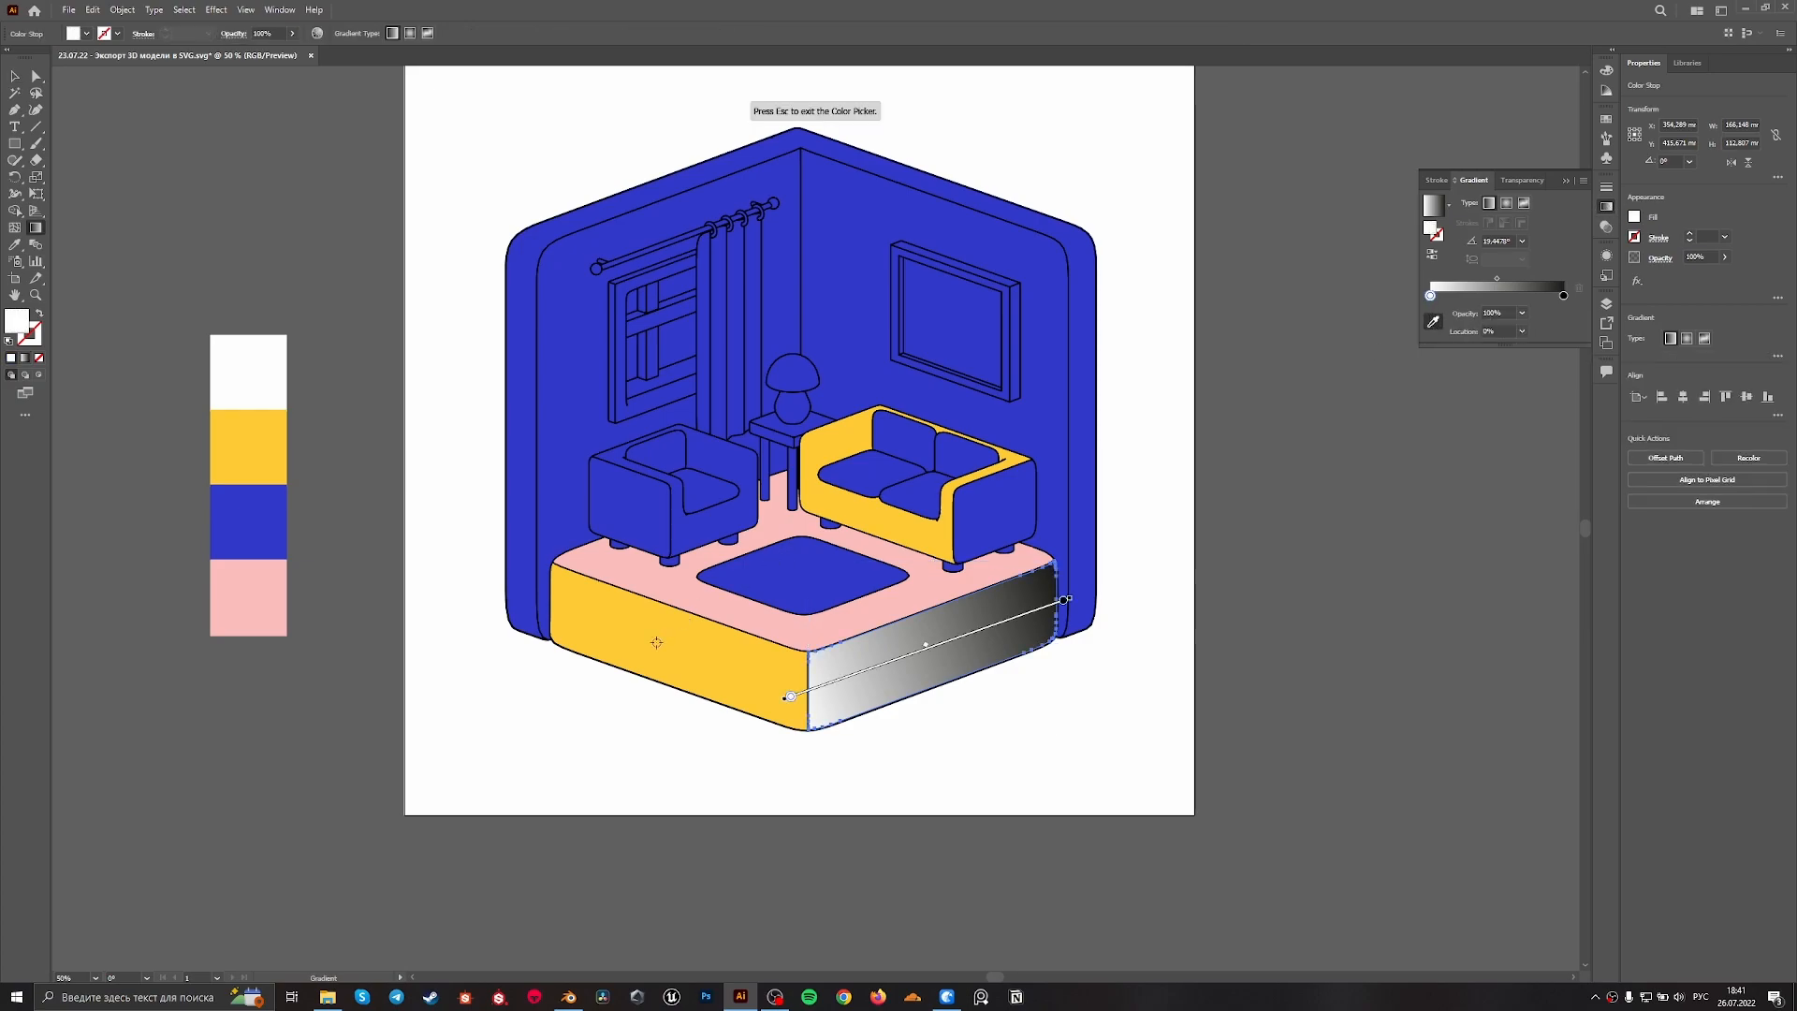
click(686, 645)
Set the gradient's black stop to the pink sampled from the floor, and deselect the face
click(1564, 296)
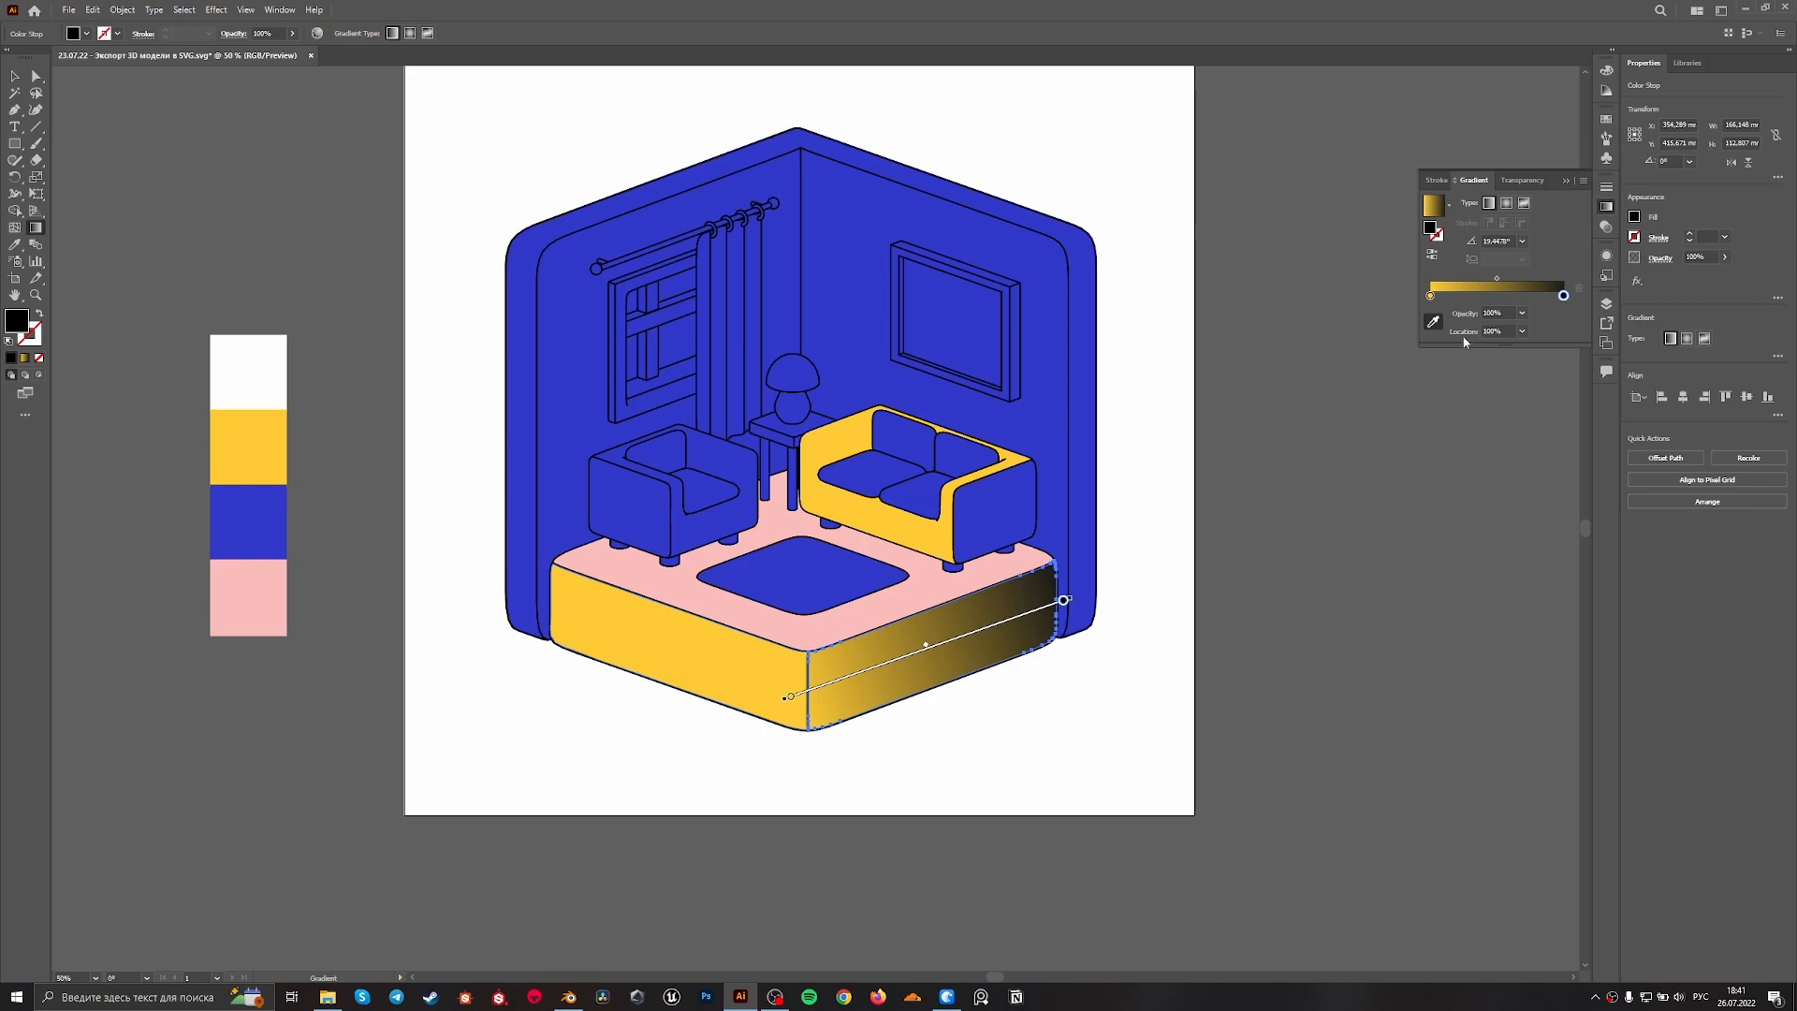
click(1433, 321)
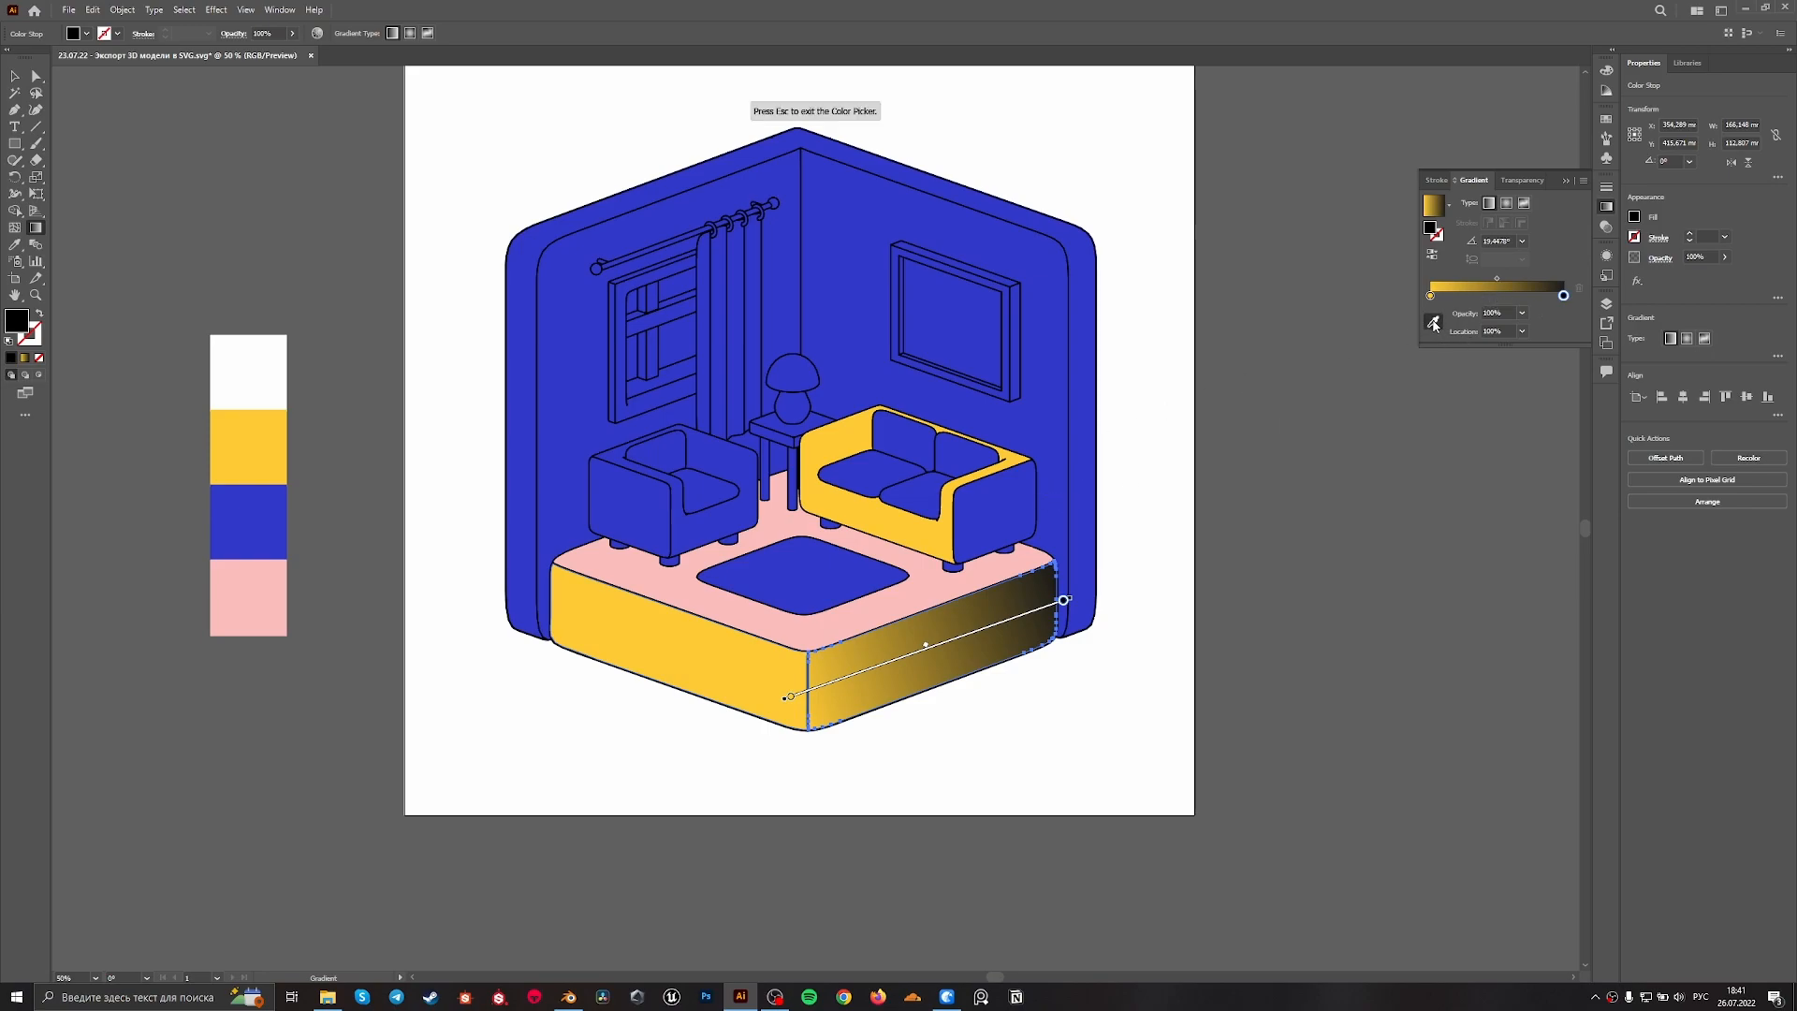
click(934, 592)
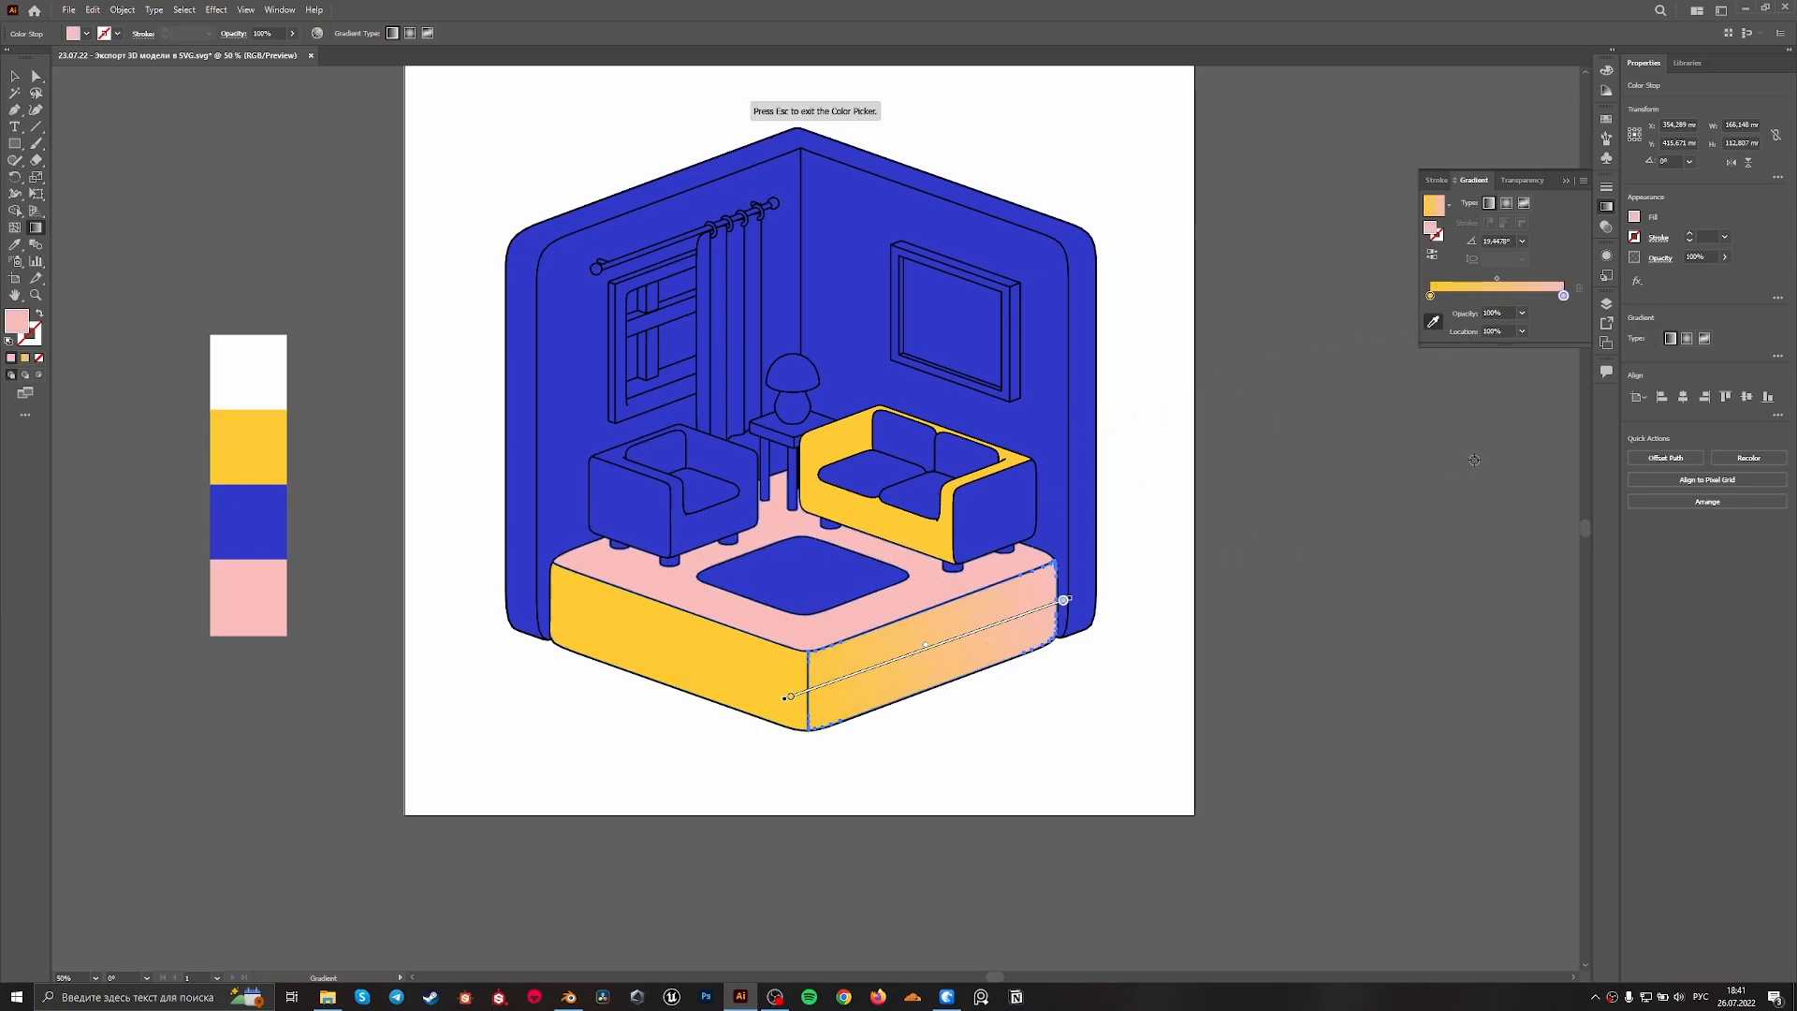
key(Escape)
key(v)
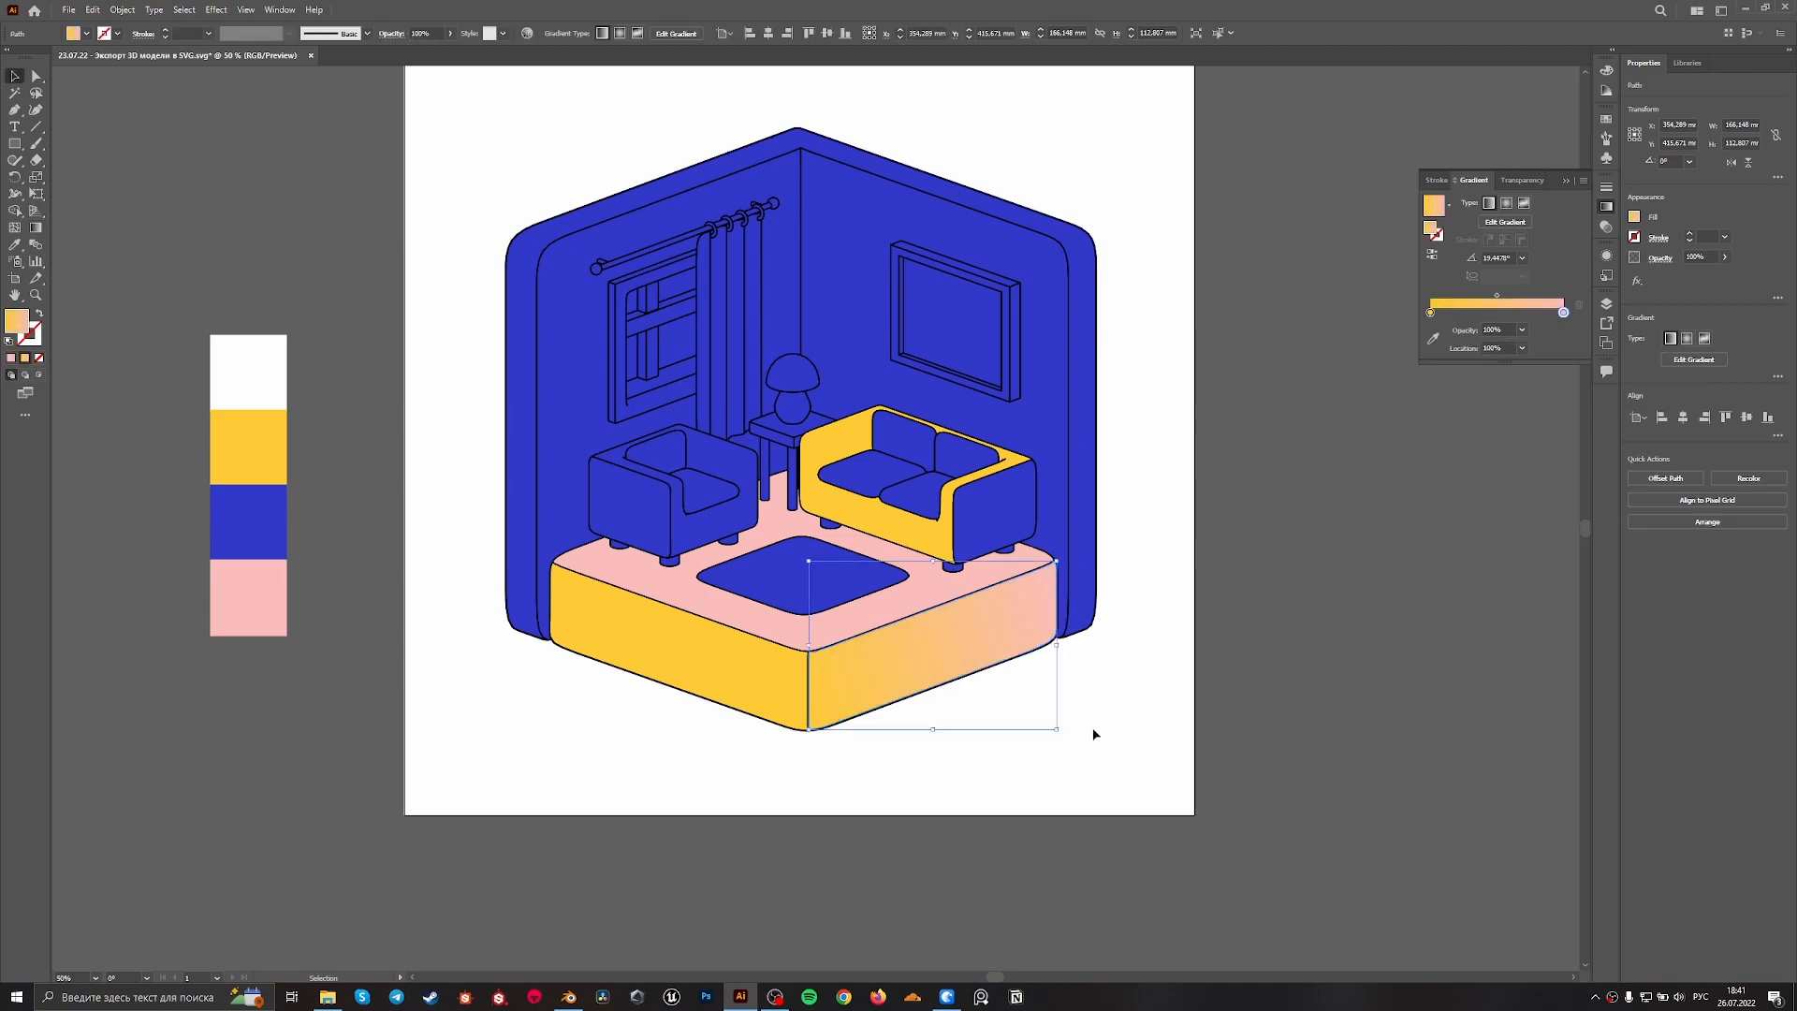
click(1093, 733)
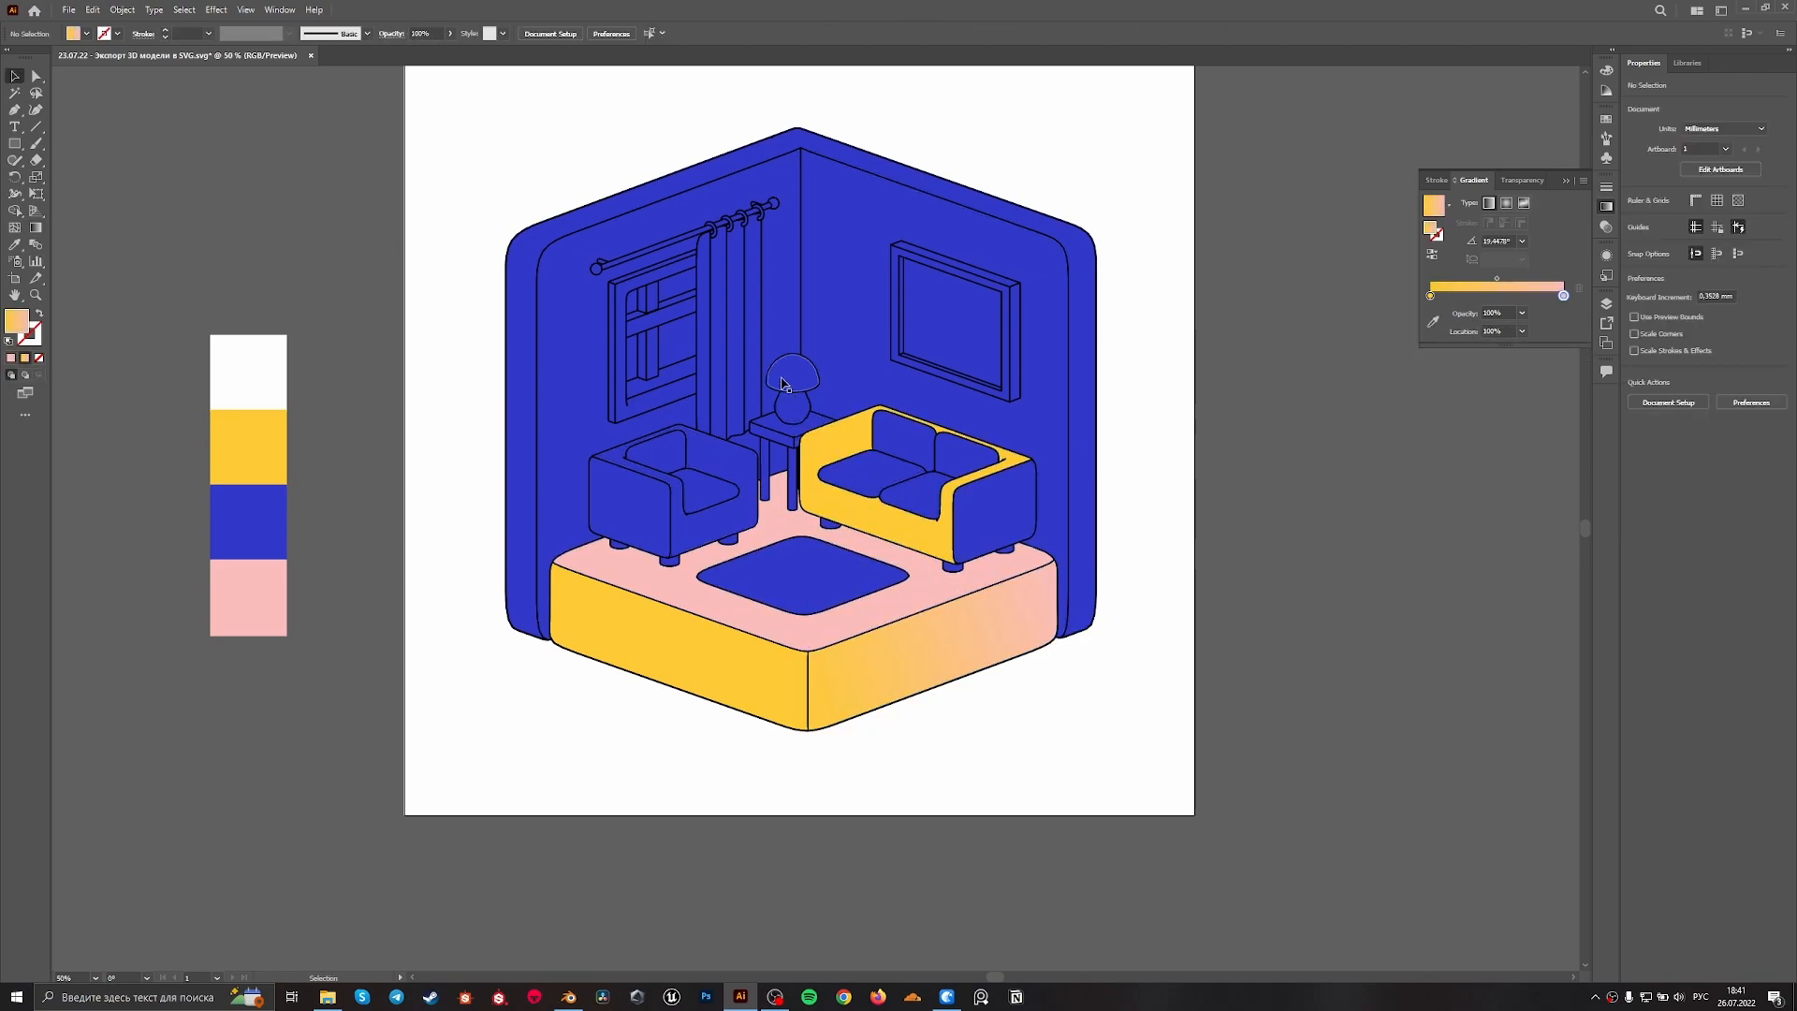
Fill the lamp's round base with the yellow-to-pink gradient and run it vertically from yellow below to pink above
scroll(782, 381, up, 1)
alt+scroll(792, 421, up, 2)
click(795, 457)
drag(820, 644, 796, 556)
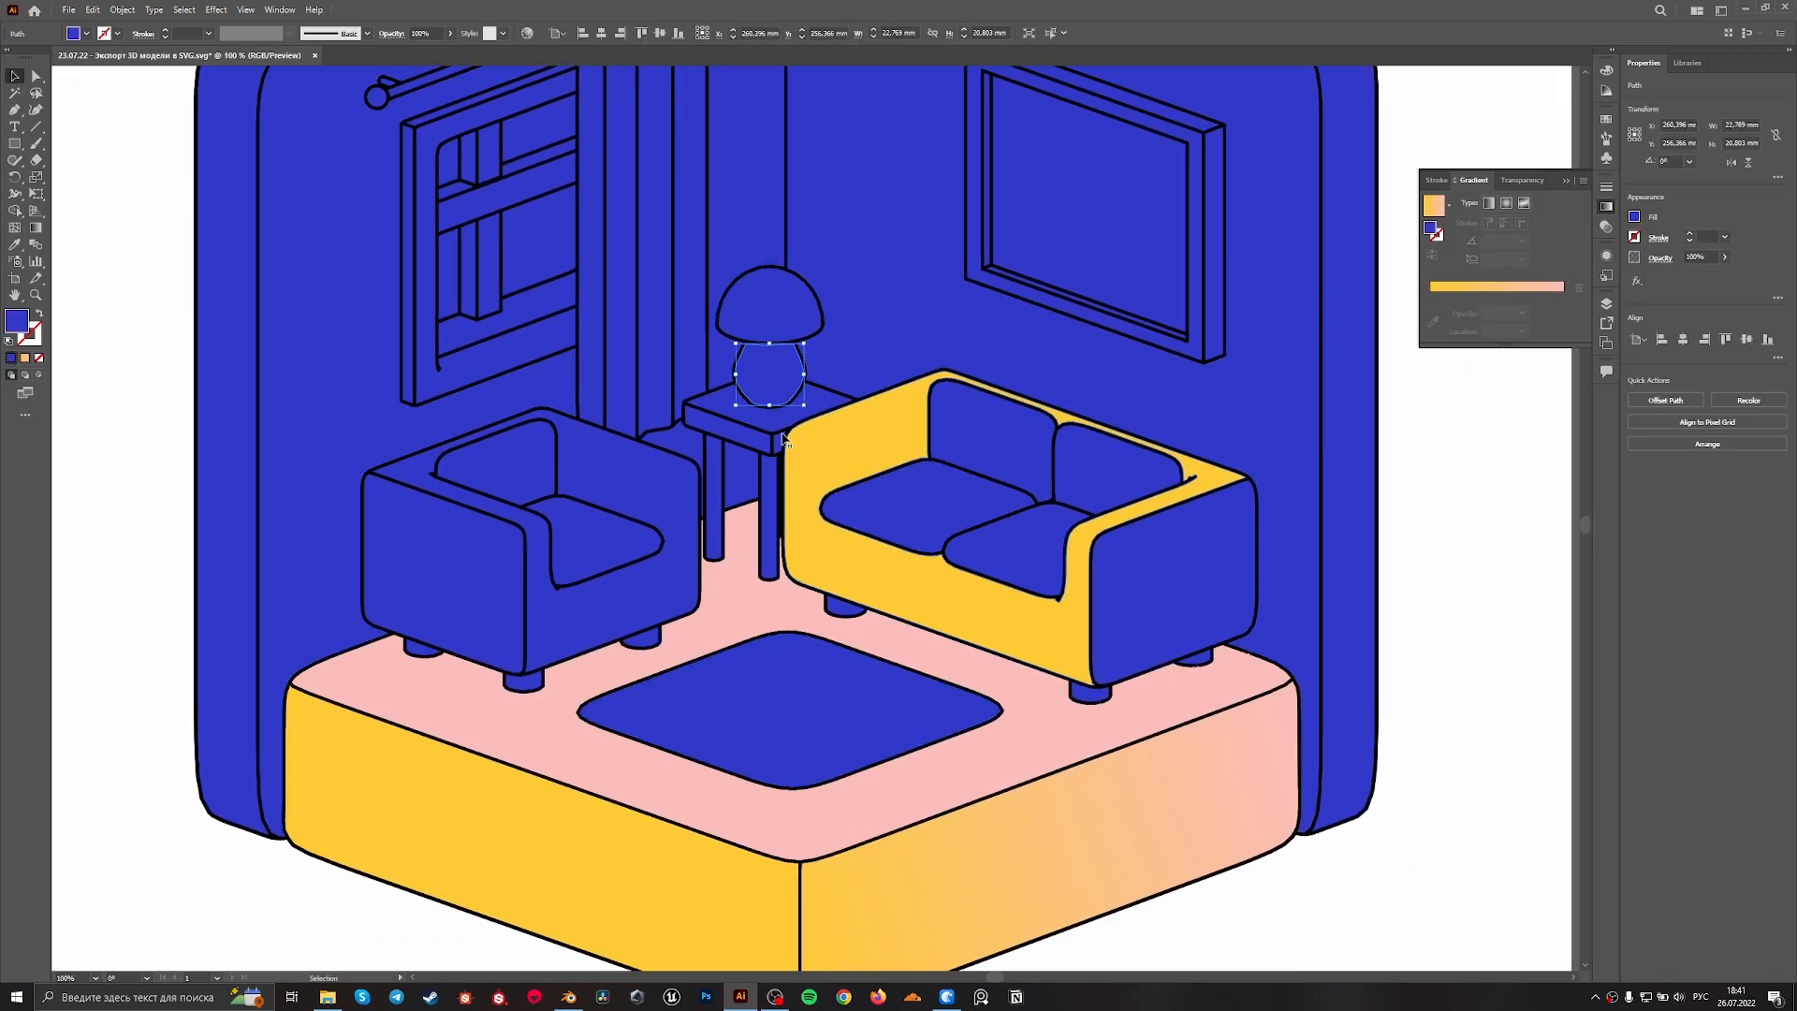
click(26, 359)
key(ctrl+plus)
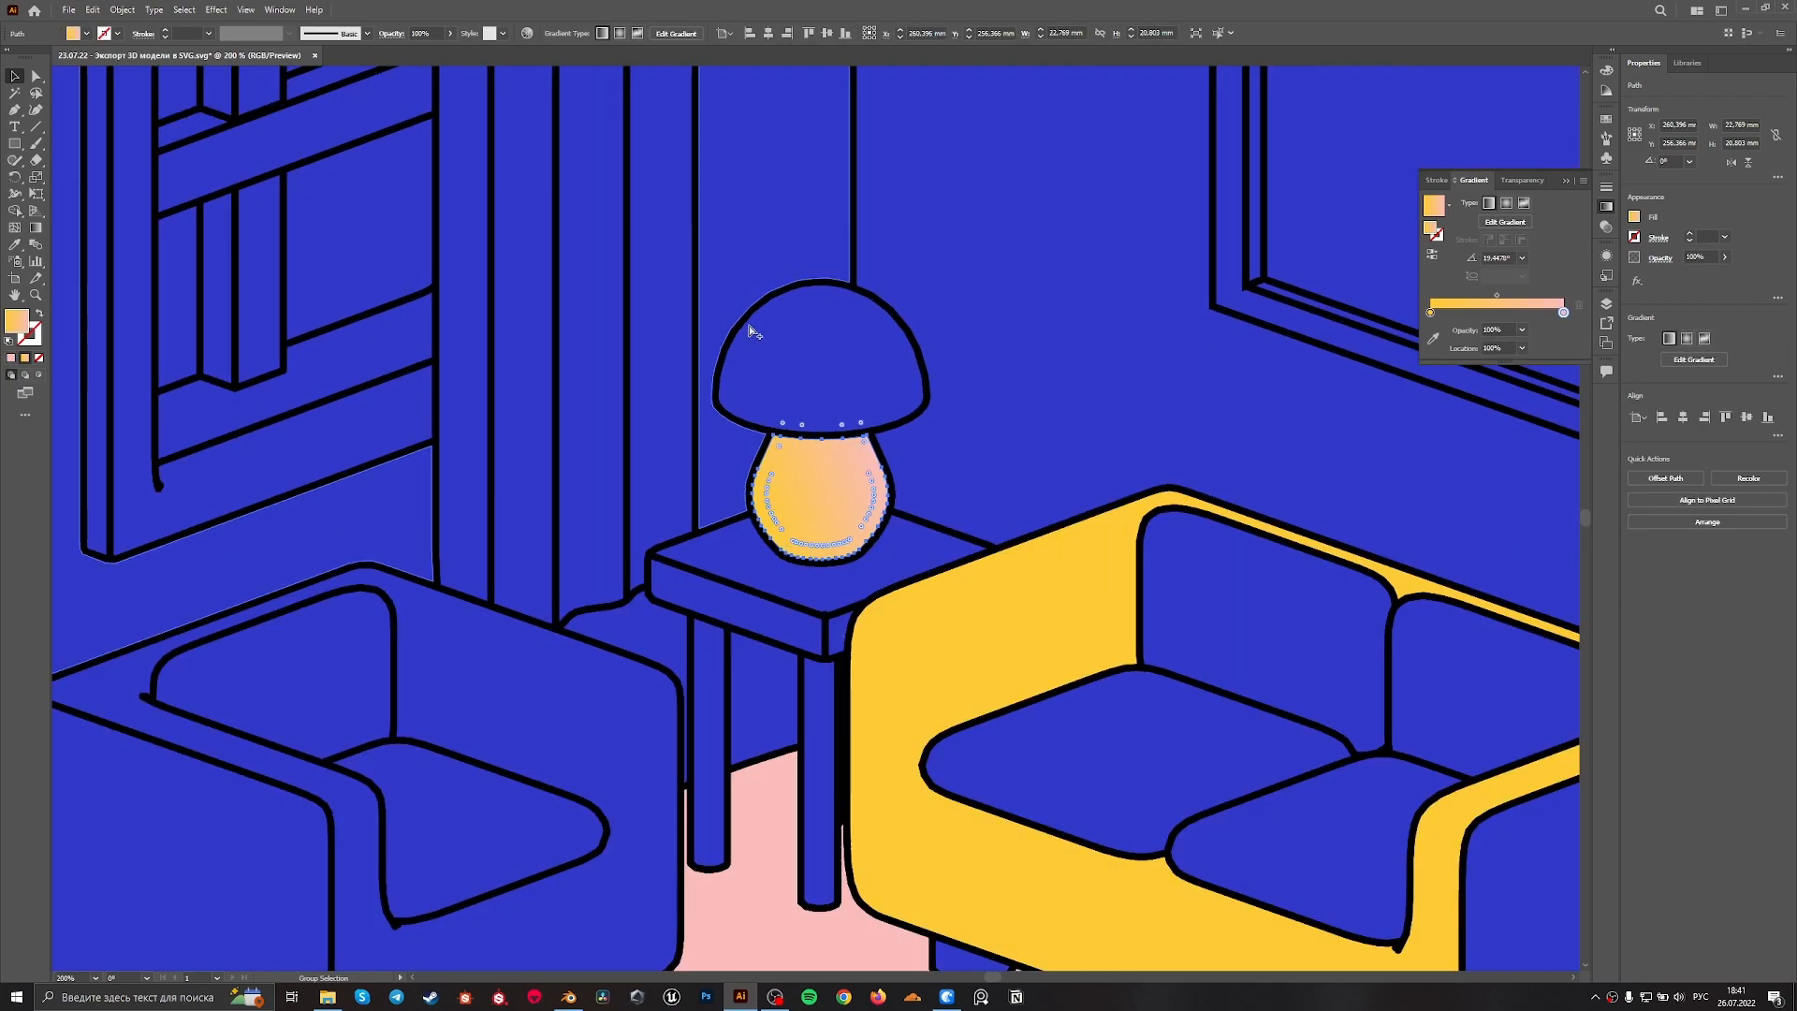
click(36, 230)
drag(820, 570, 821, 438)
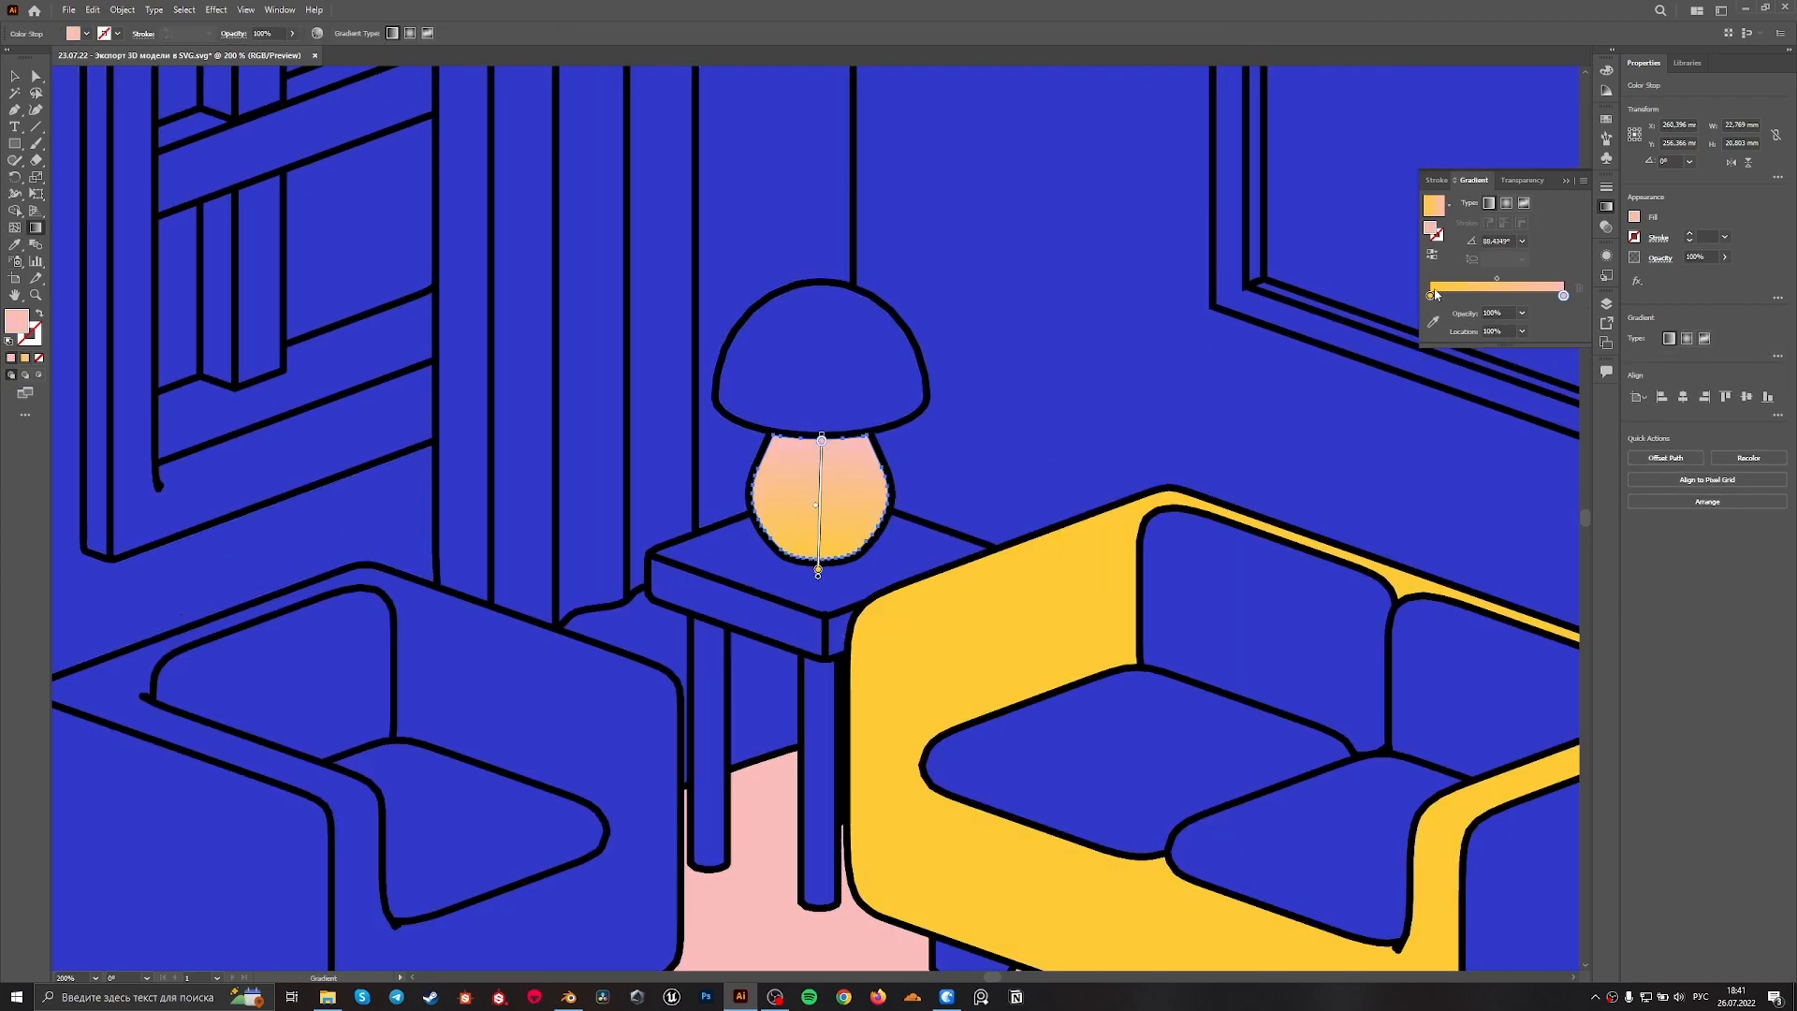
Replace the pink stop of the lamp base's gradient with the blue sampled from the wall
alt+scroll(1170, 395, down, 3)
alt+scroll(1302, 548, up, 1)
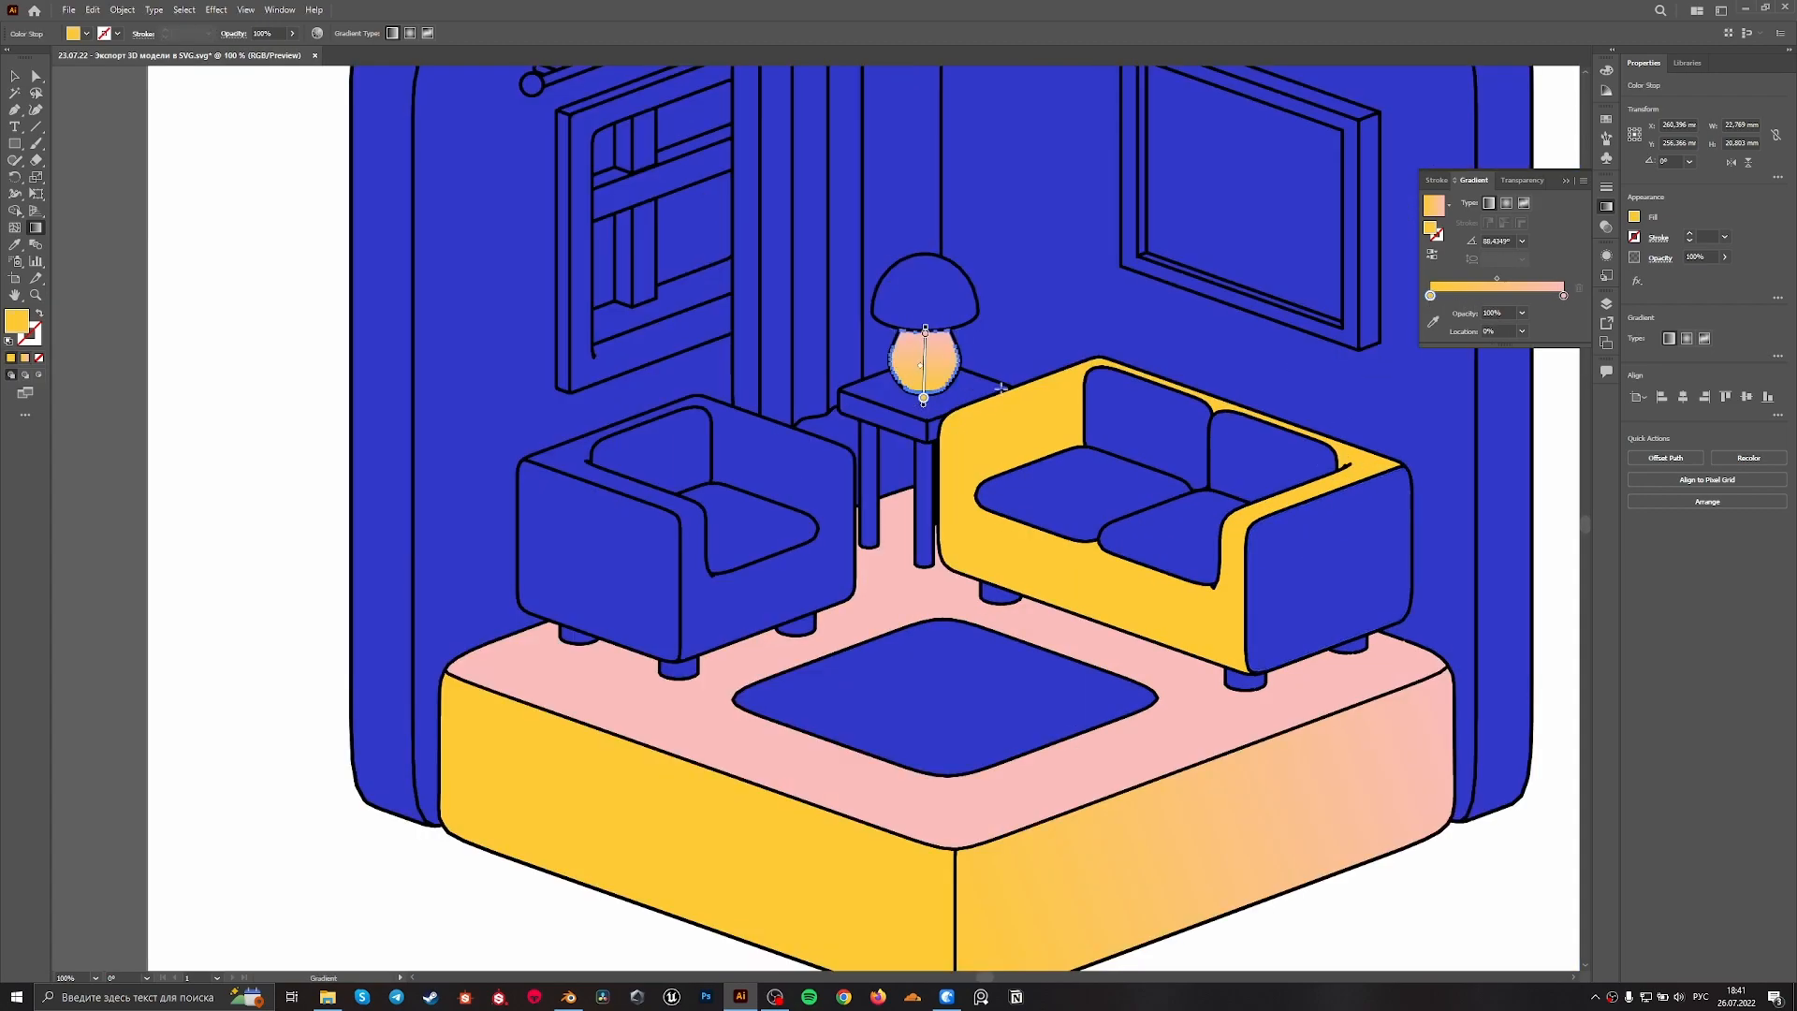
click(1434, 321)
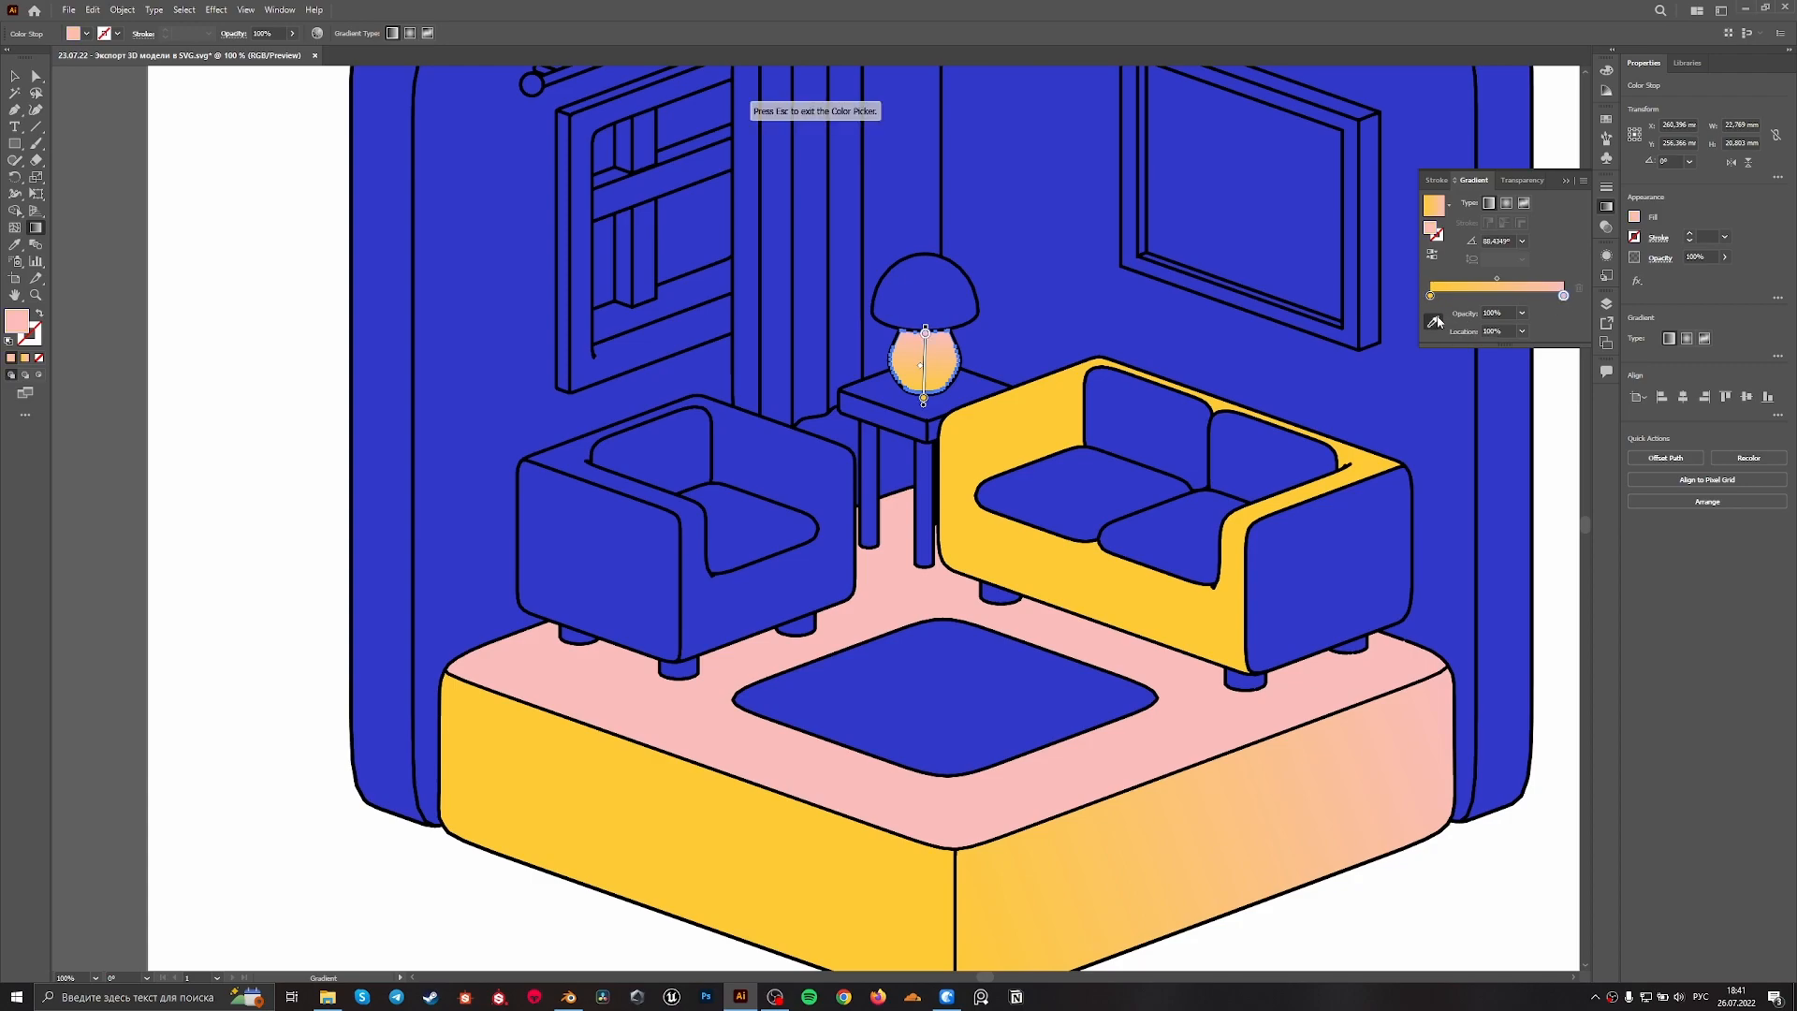
click(1165, 341)
key(v)
Fill the lampshade with the lamp base's yellow-to-blue gradient and run it vertically from yellow below to blue above
click(953, 322)
key(i)
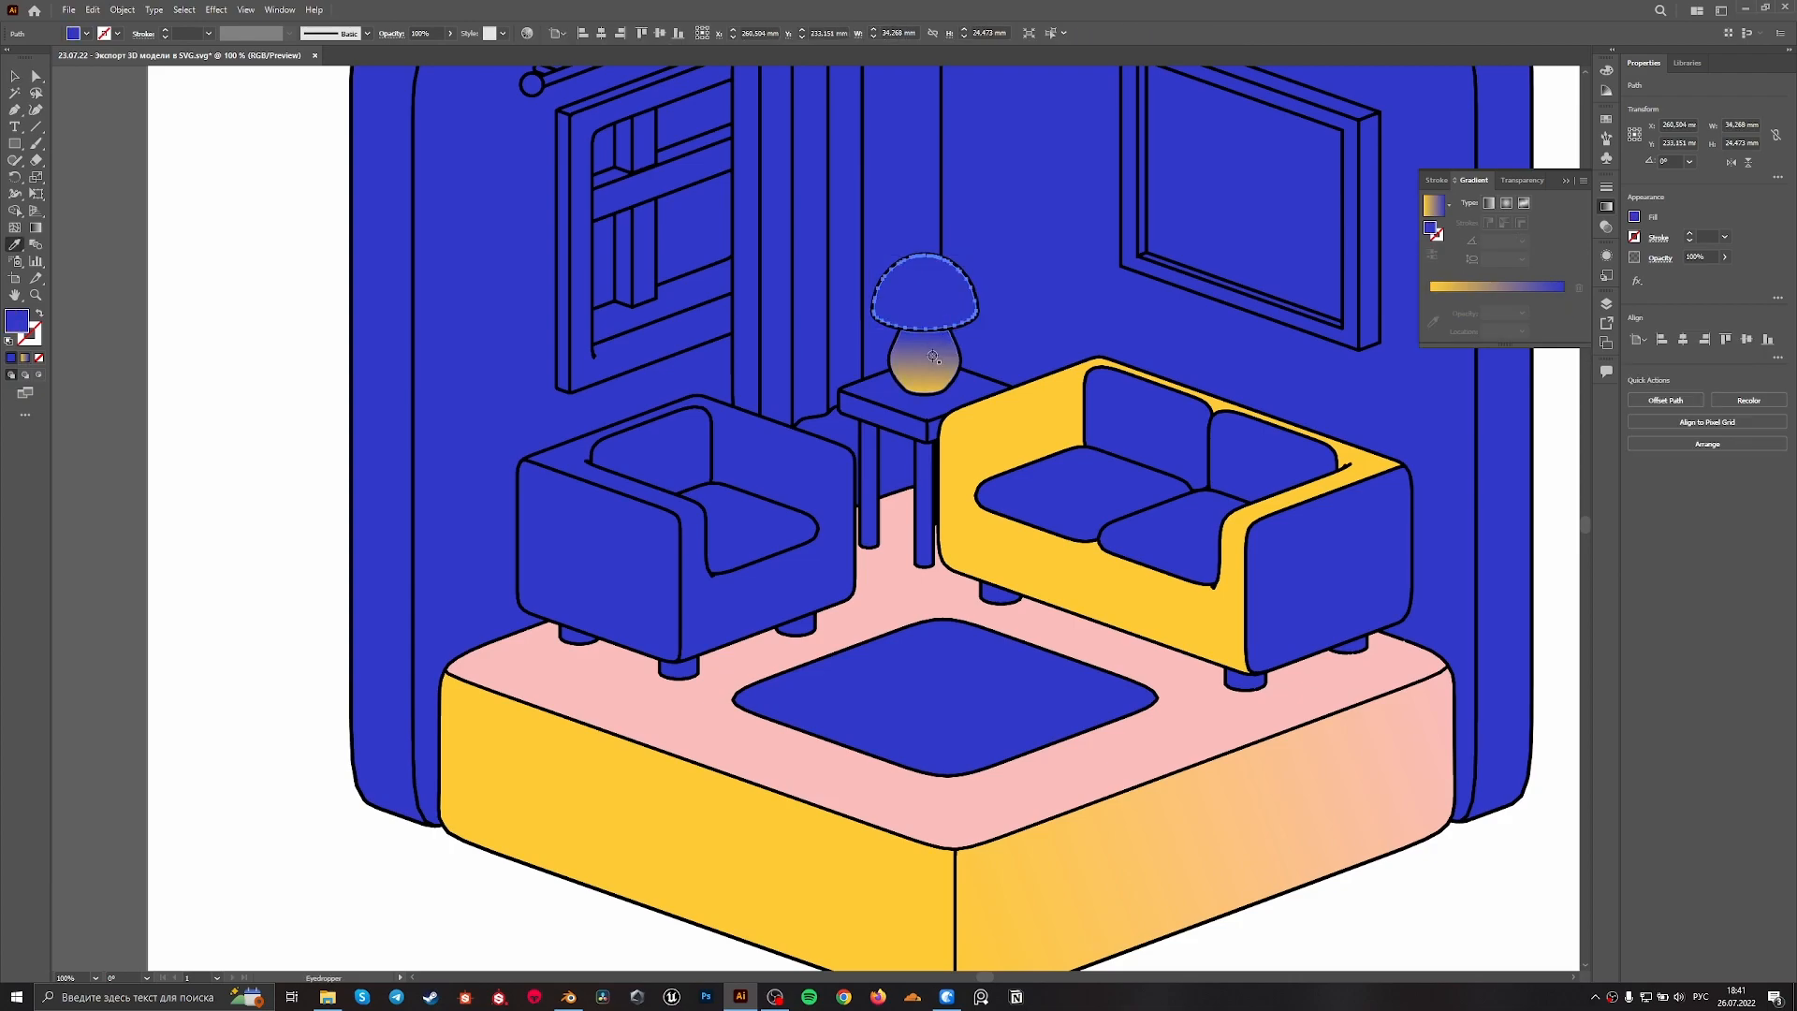
click(933, 357)
key(v)
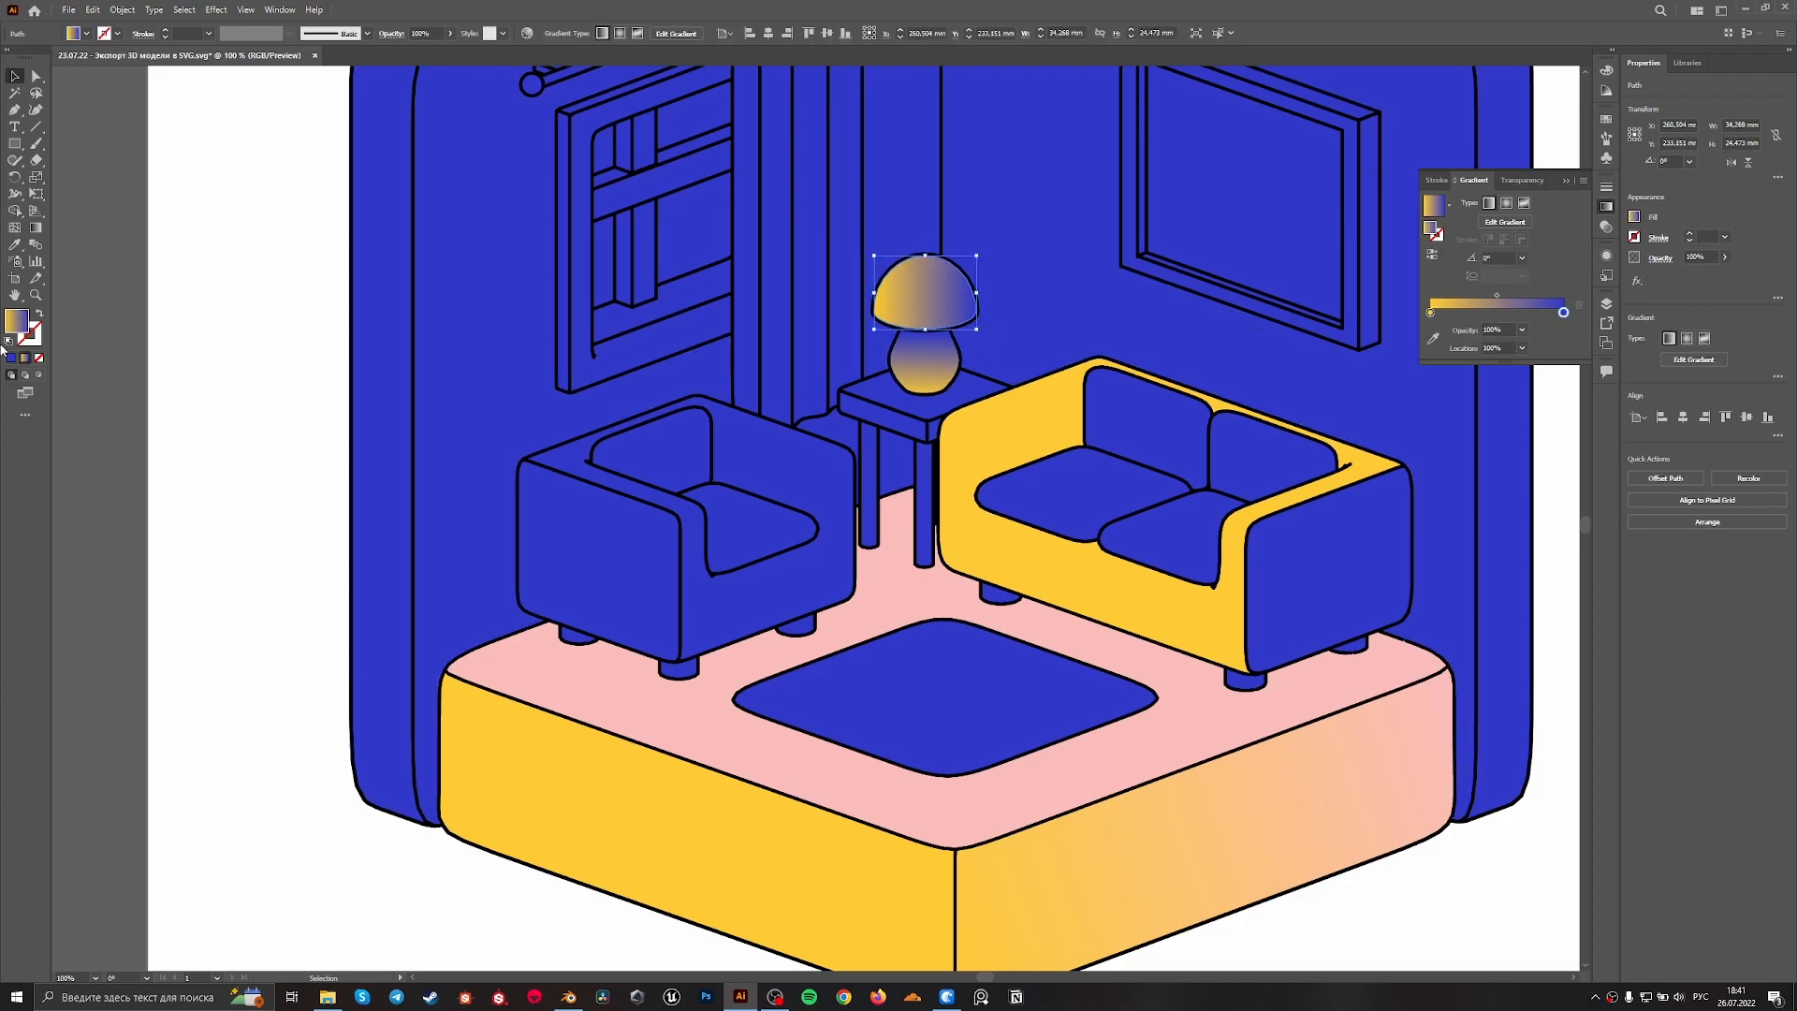
key(g)
drag(933, 341, 927, 250)
key(v)
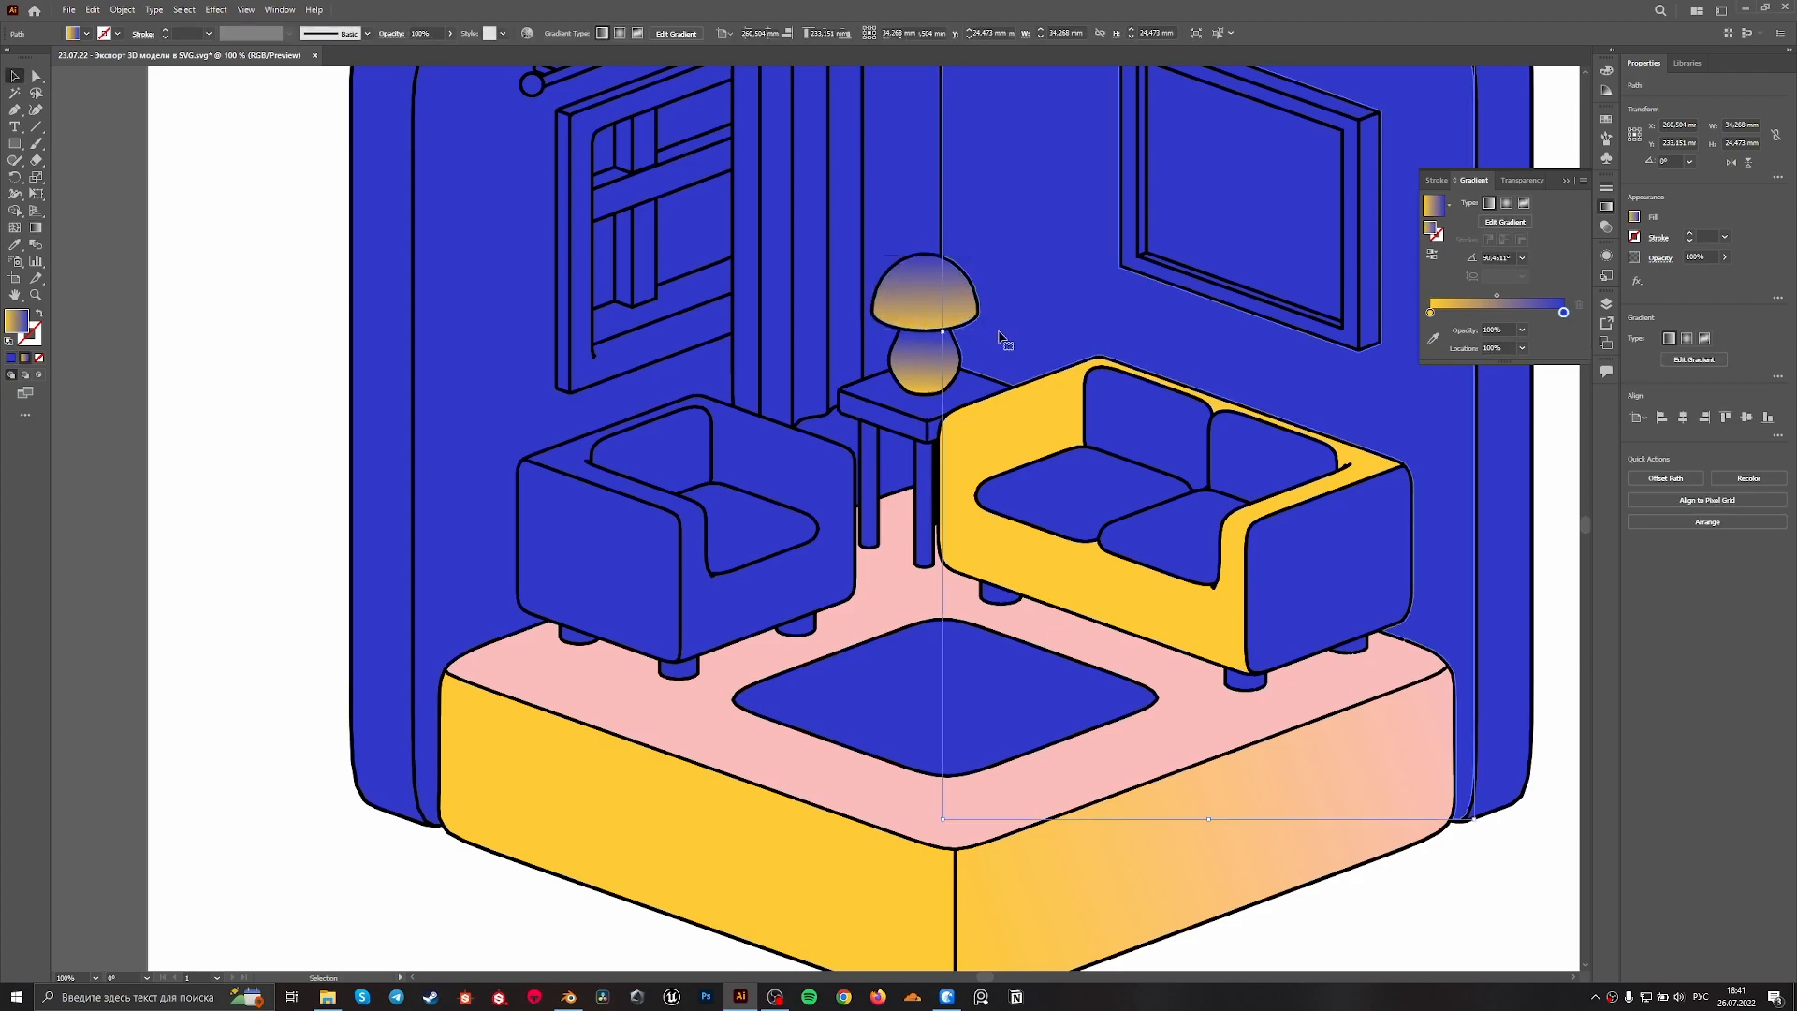
Undo the gradient fills on the lampshade and lamp base, and deselect everything
click(999, 334)
alt+scroll(1006, 334, down, 2)
alt+scroll(964, 290, up, 2)
alt+scroll(973, 286, down, 3)
key(a)
alt+scroll(1088, 332, up, 2)
alt+scroll(1075, 324, down, 2)
key(ctrl+z)
key(ctrl+z)
key(ctrl+z)
key(ctrl+z)
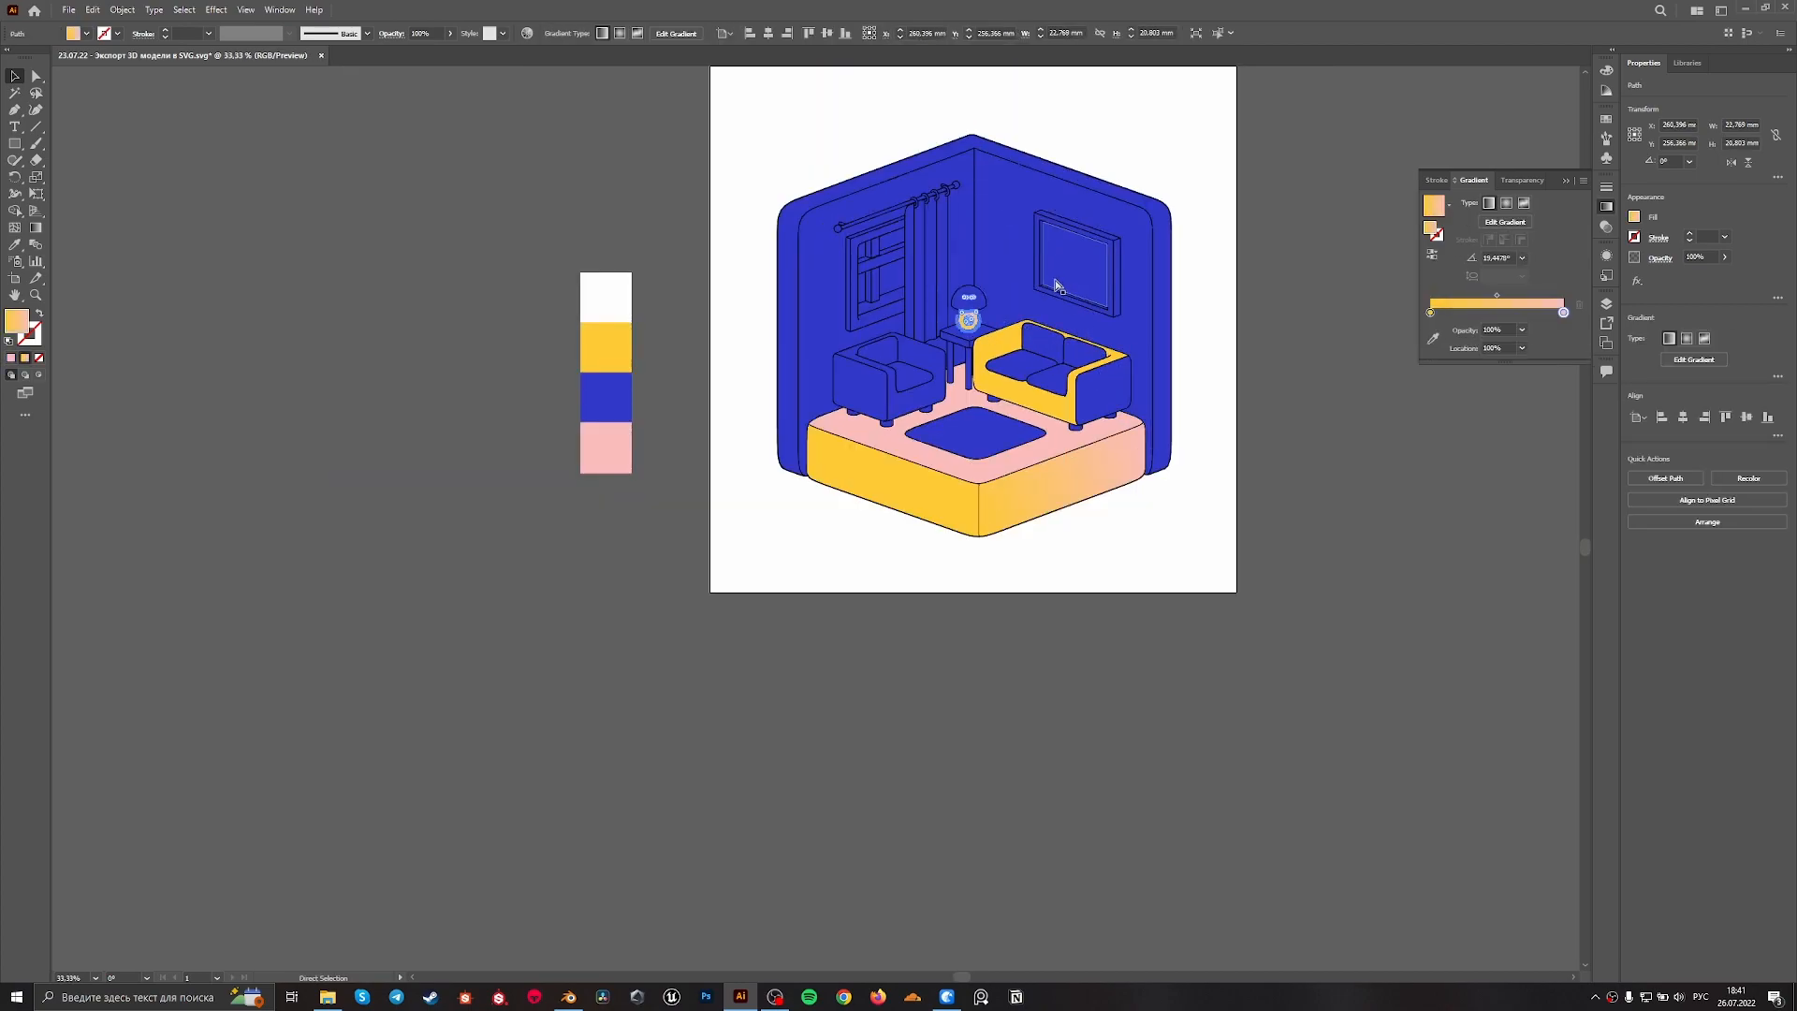
alt+scroll(1056, 286, up, 2)
alt+scroll(886, 379, up, 1)
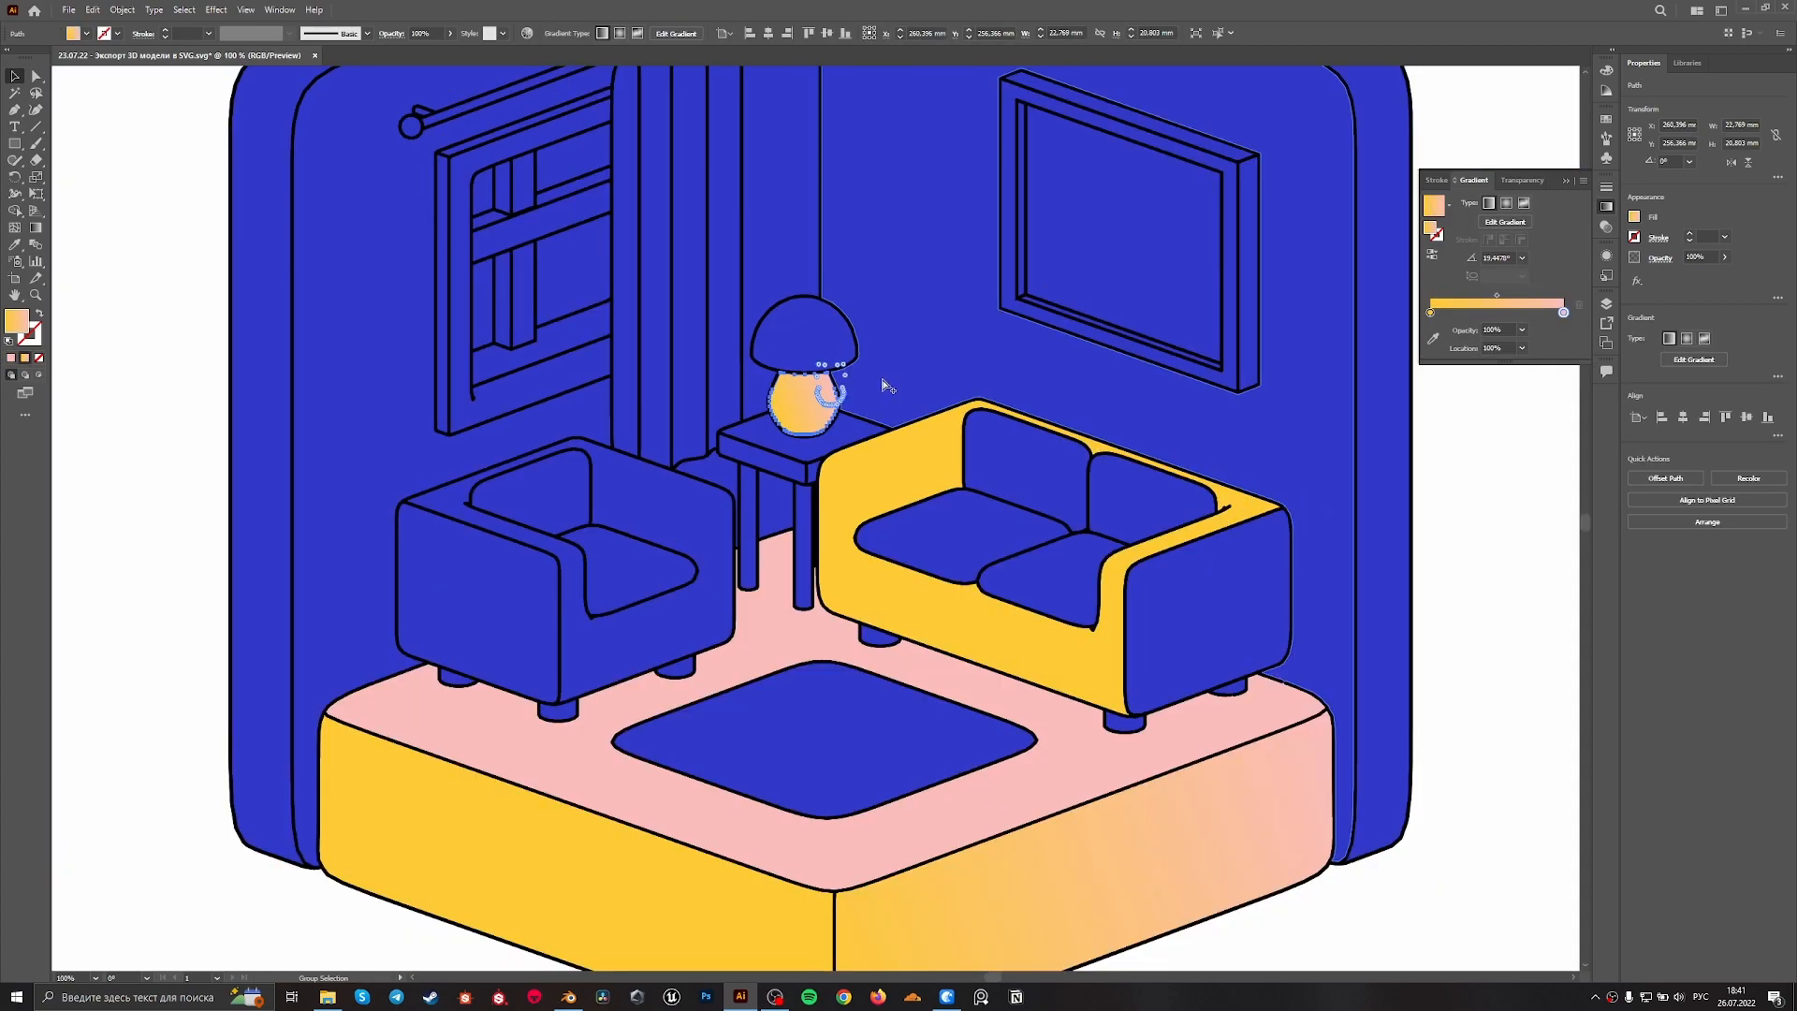
alt+scroll(887, 379, down, 1)
click(1267, 589)
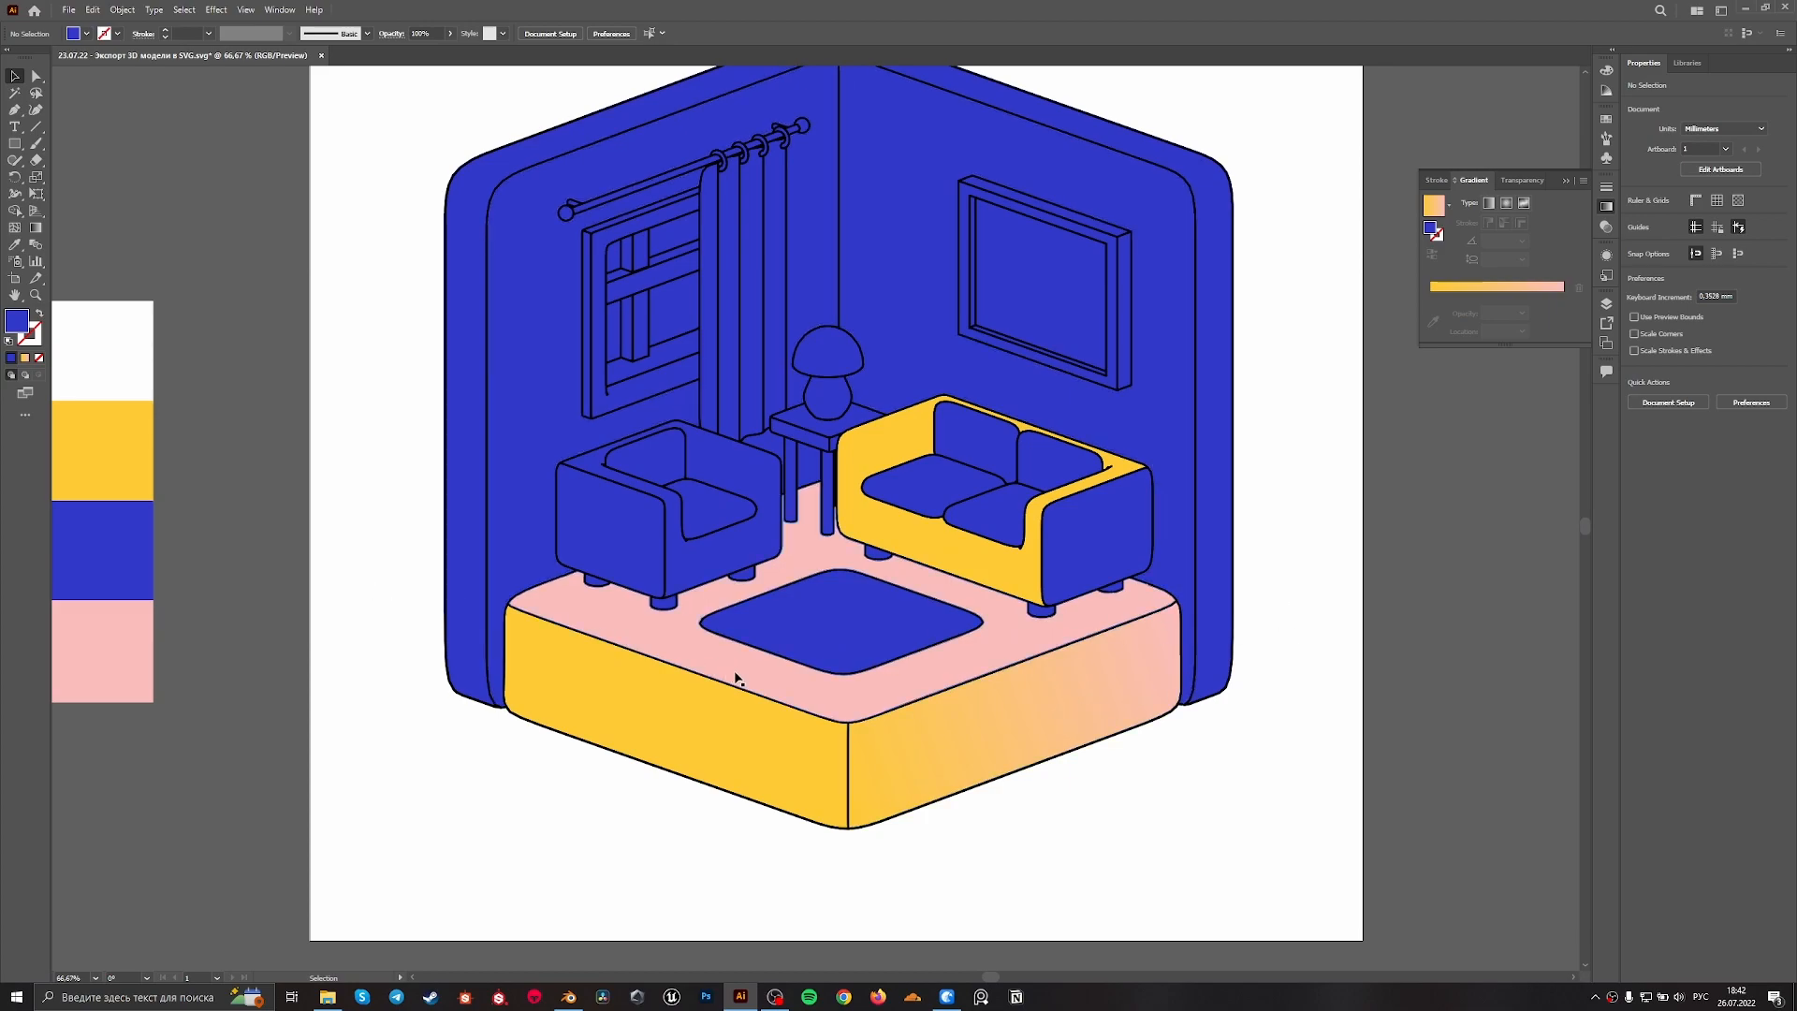
Fill the platform's right front face with the palette's blue using the Eyedropper, and deselect it
drag(550, 833, 813, 790)
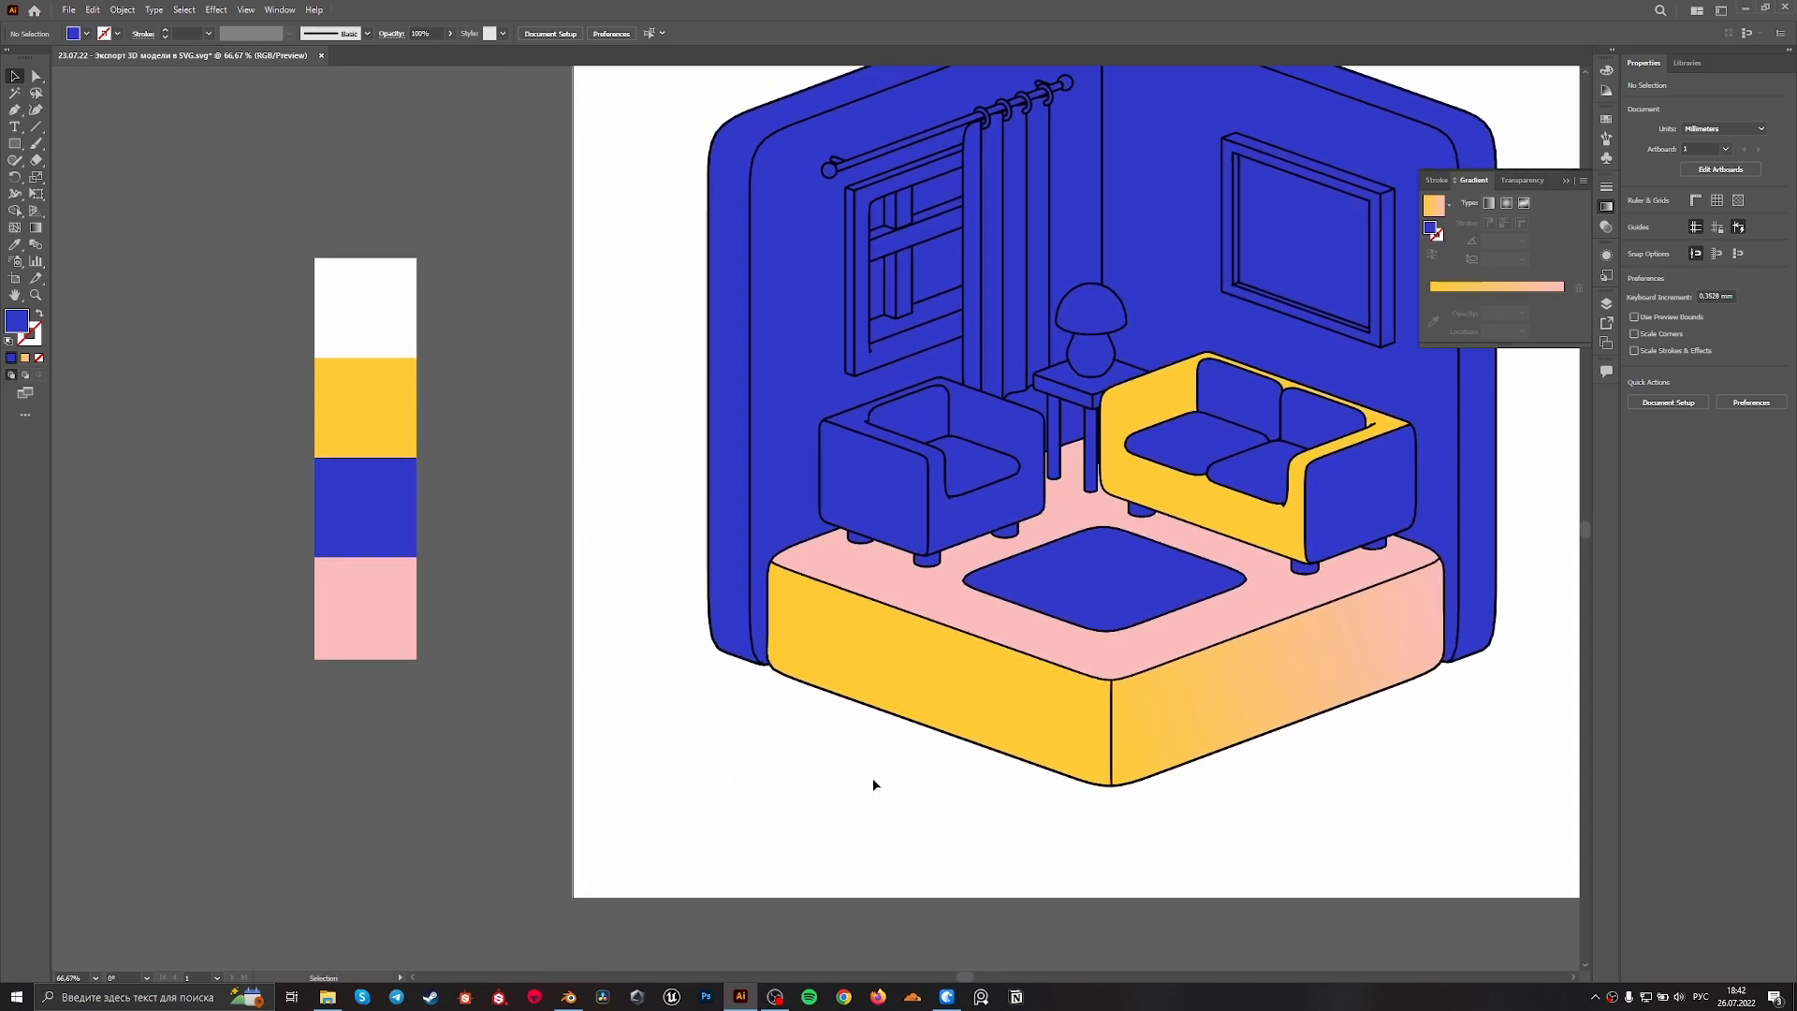
click(1161, 703)
key(i)
click(400, 522)
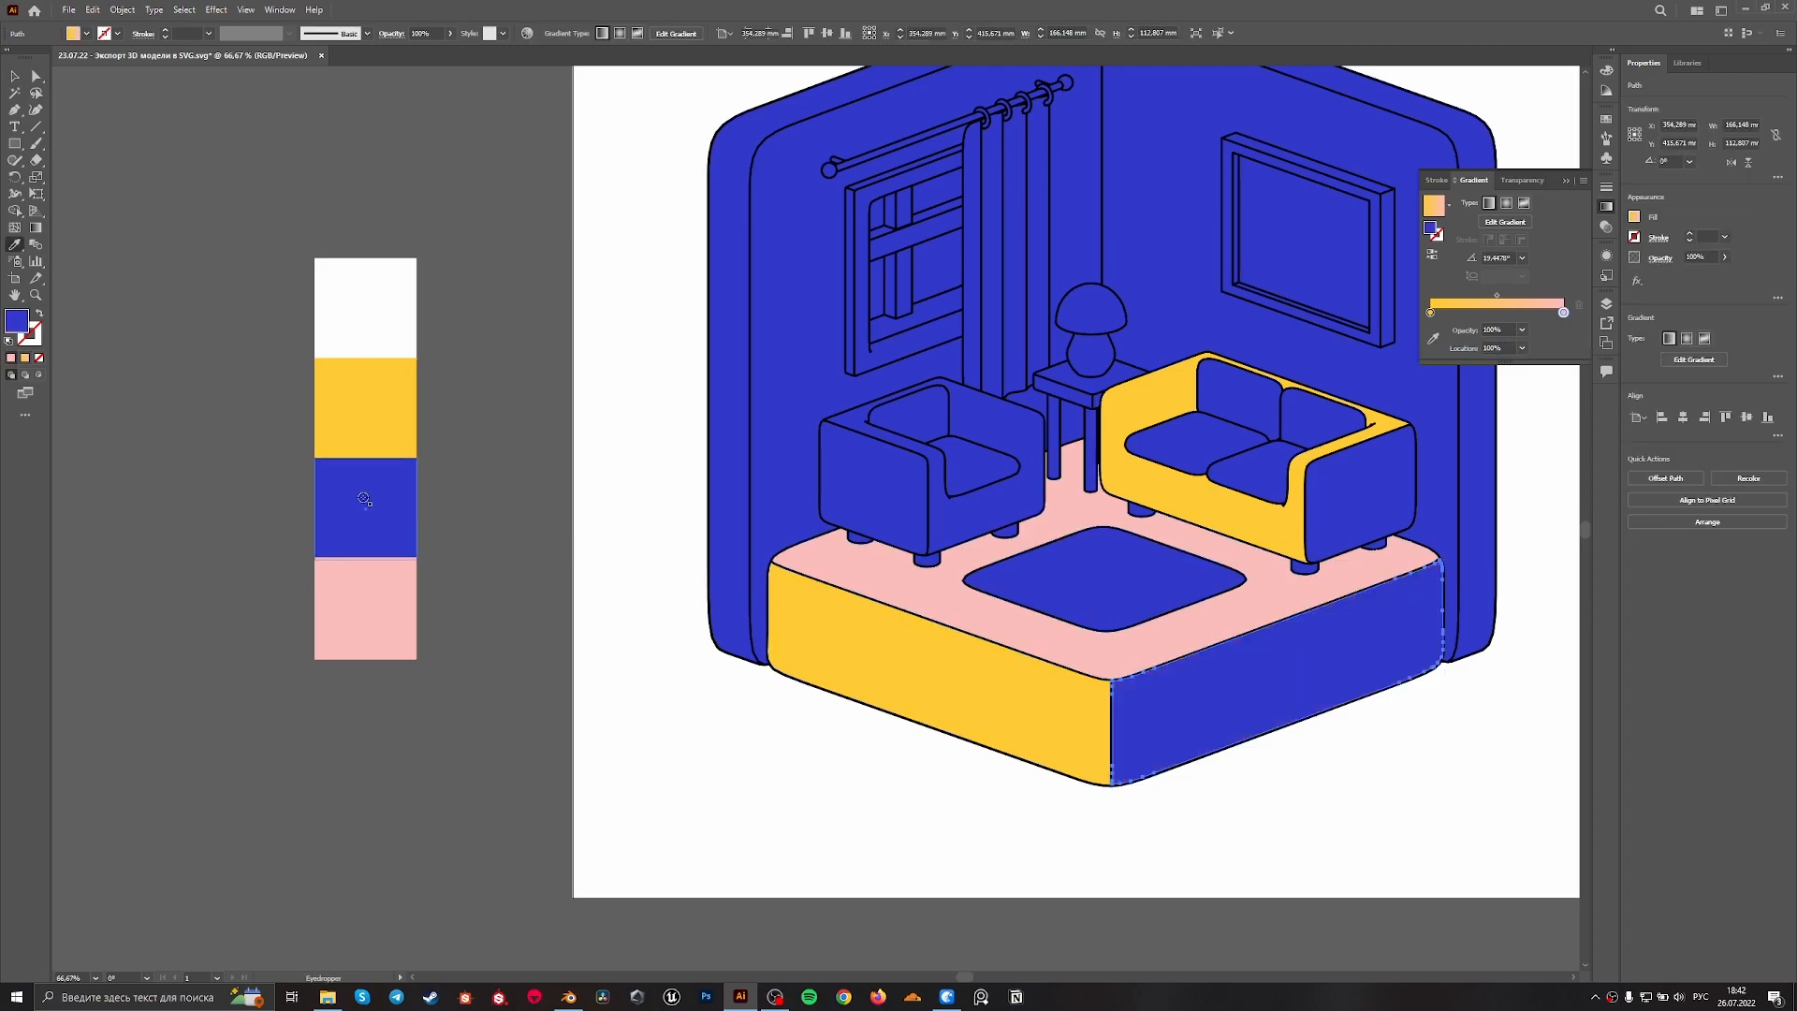
key(v)
click(930, 780)
Fill the lampshade with the palette's white
alt+scroll(930, 787, down, 2)
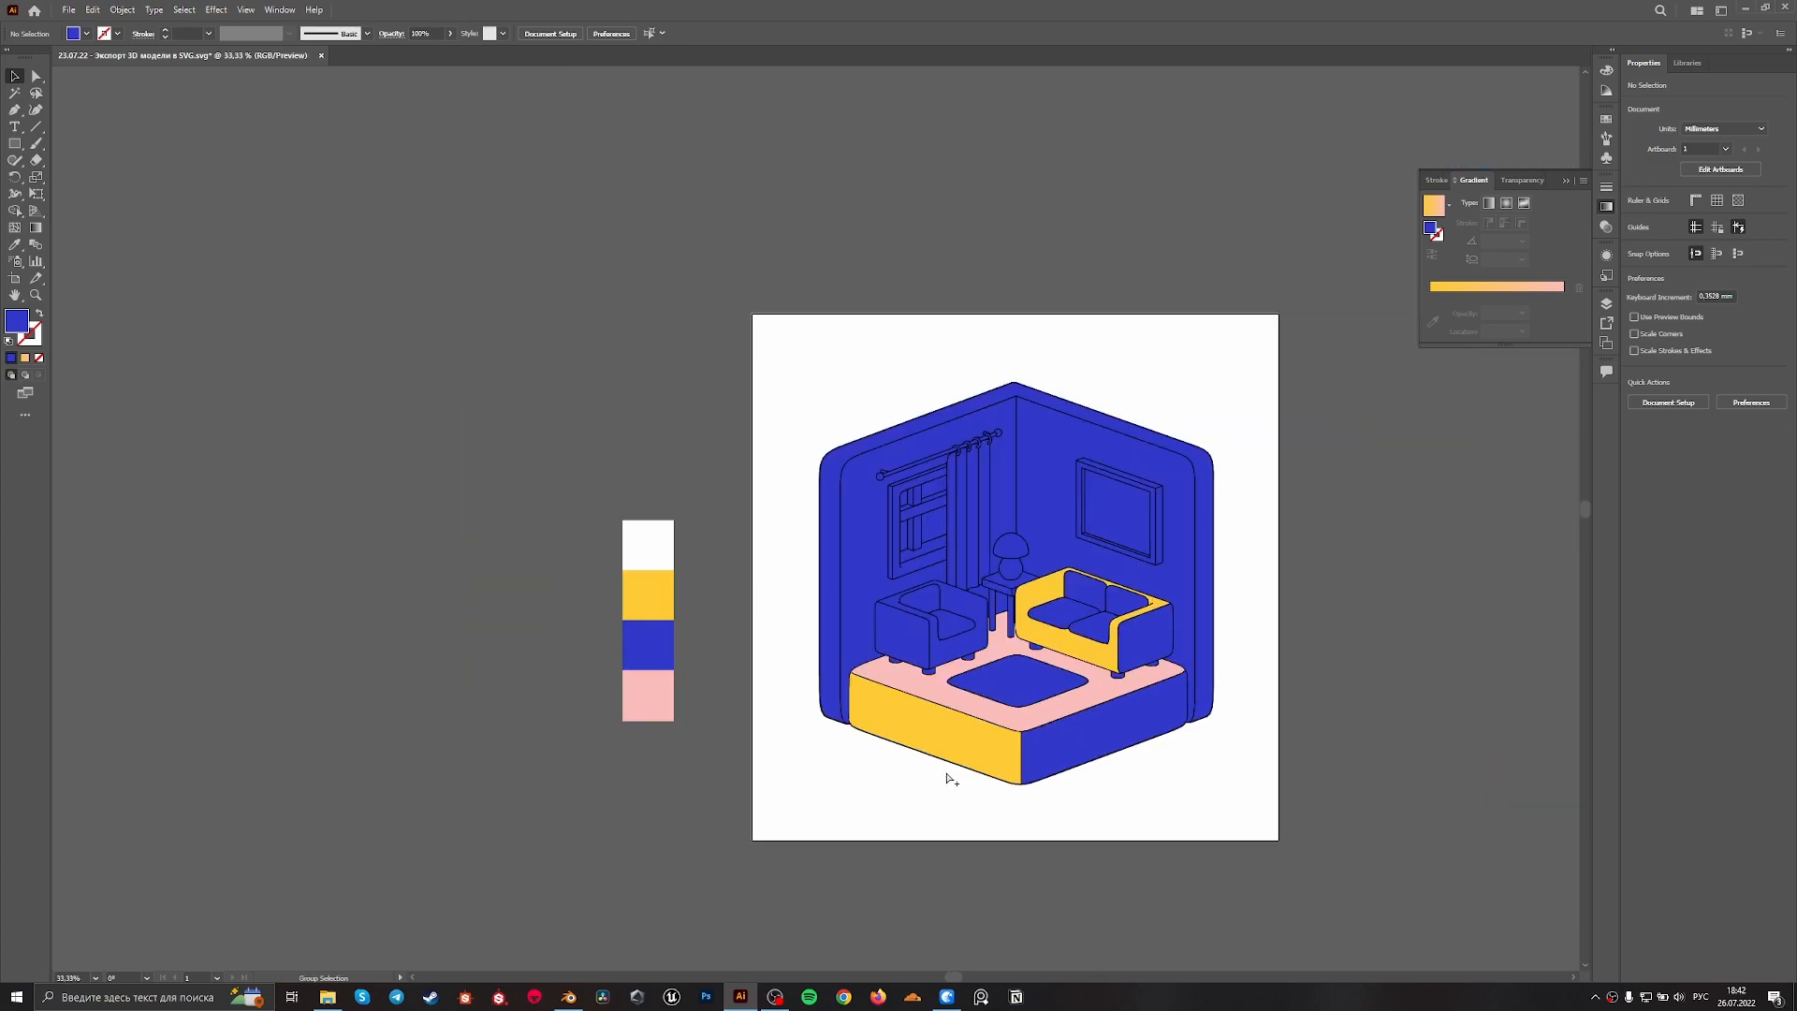
alt+scroll(1213, 690, up, 1)
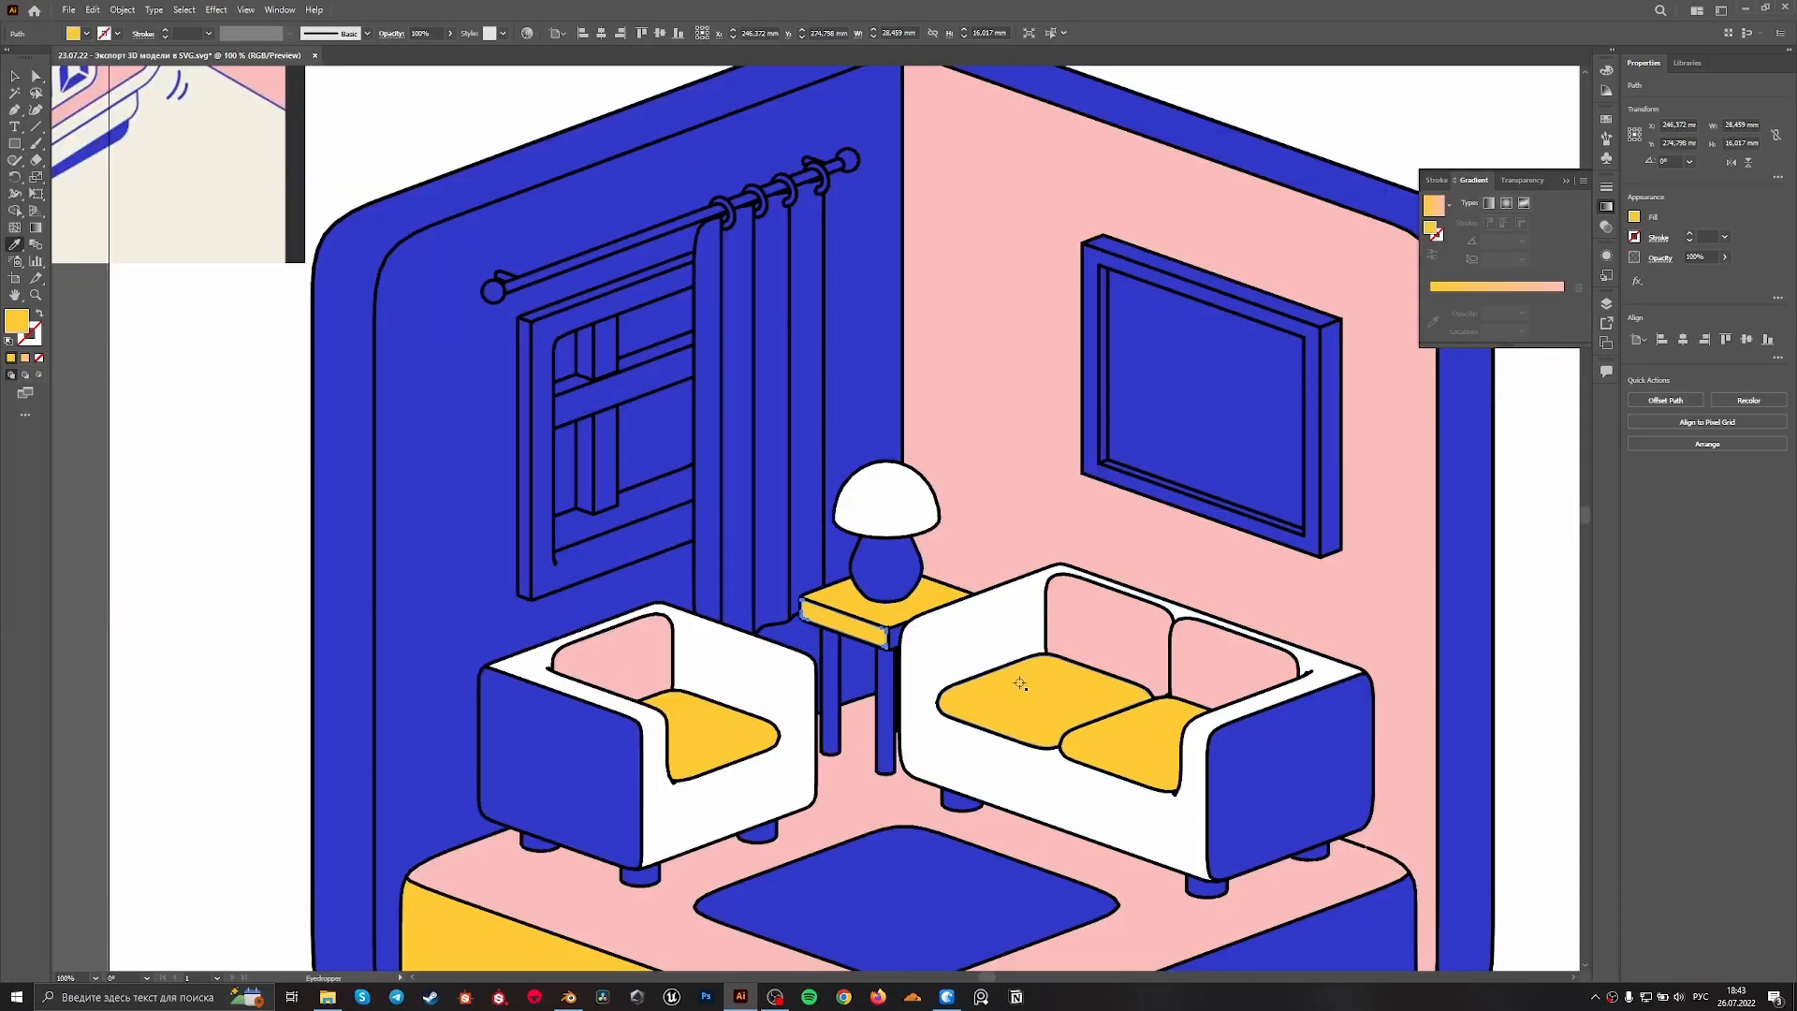
click(608, 436)
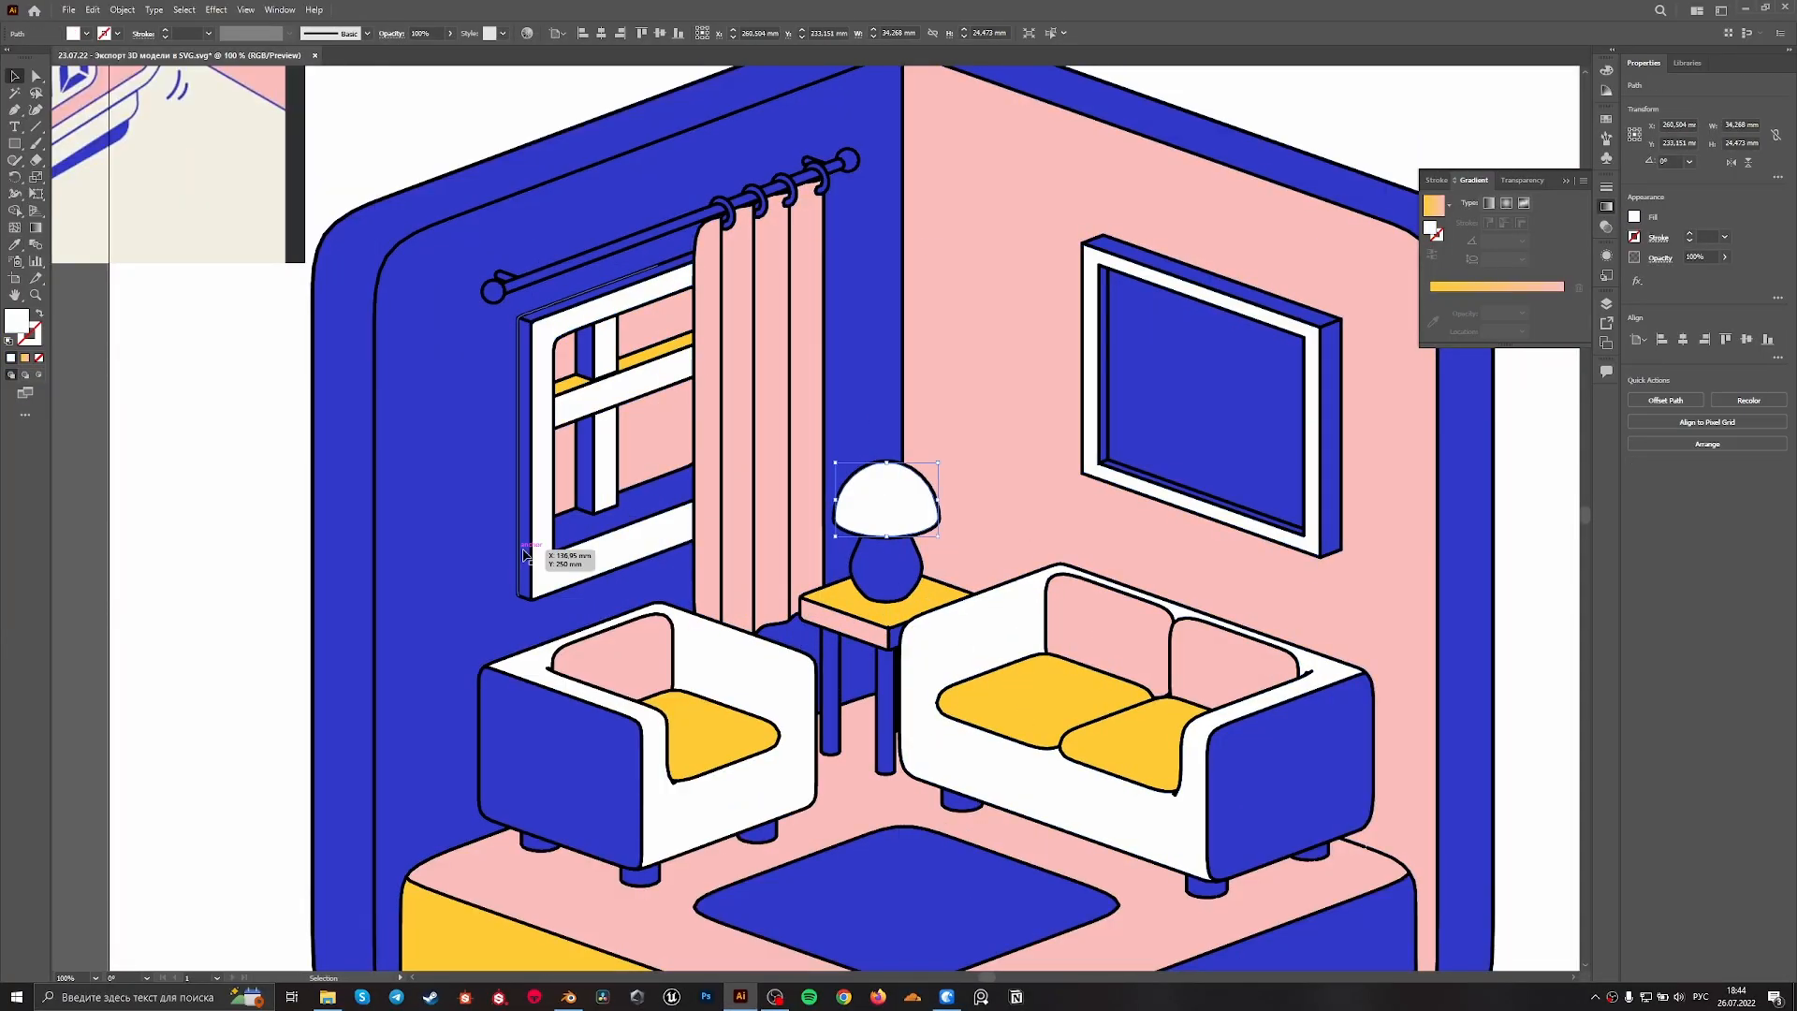
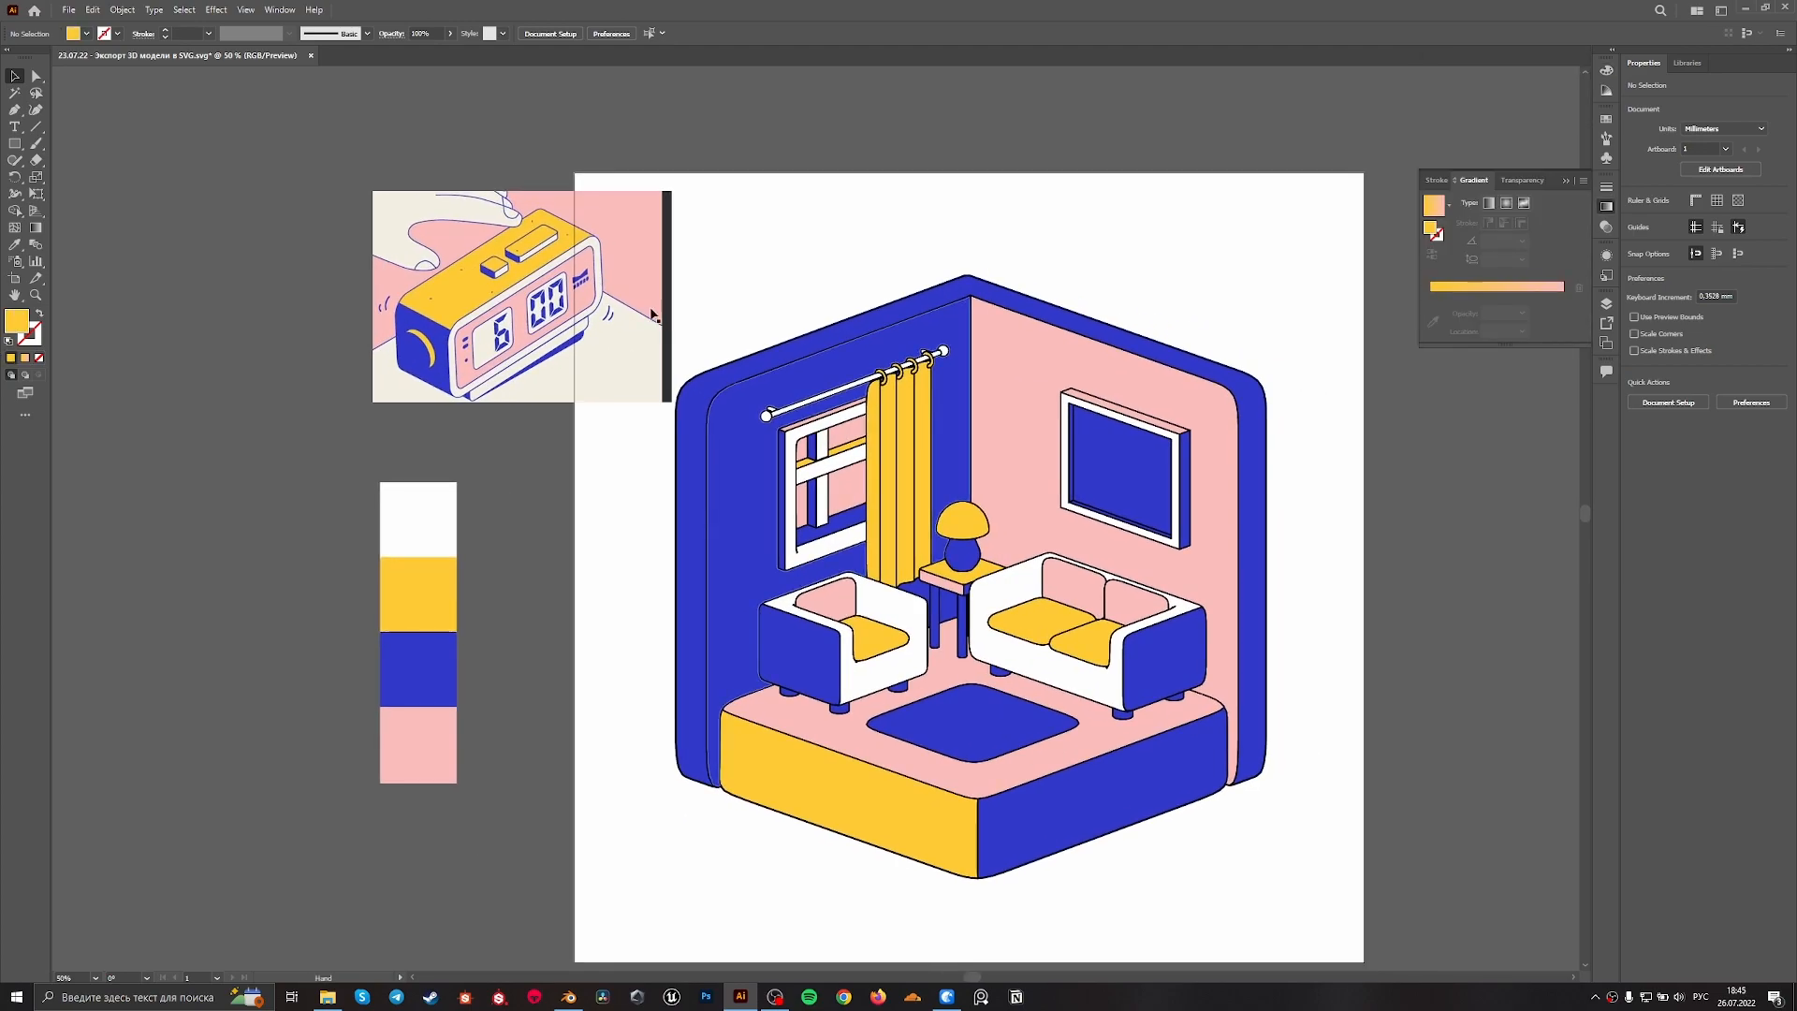
Delete the alarm clock reference picture beside the room illustration
click(580, 285)
key(Delete)
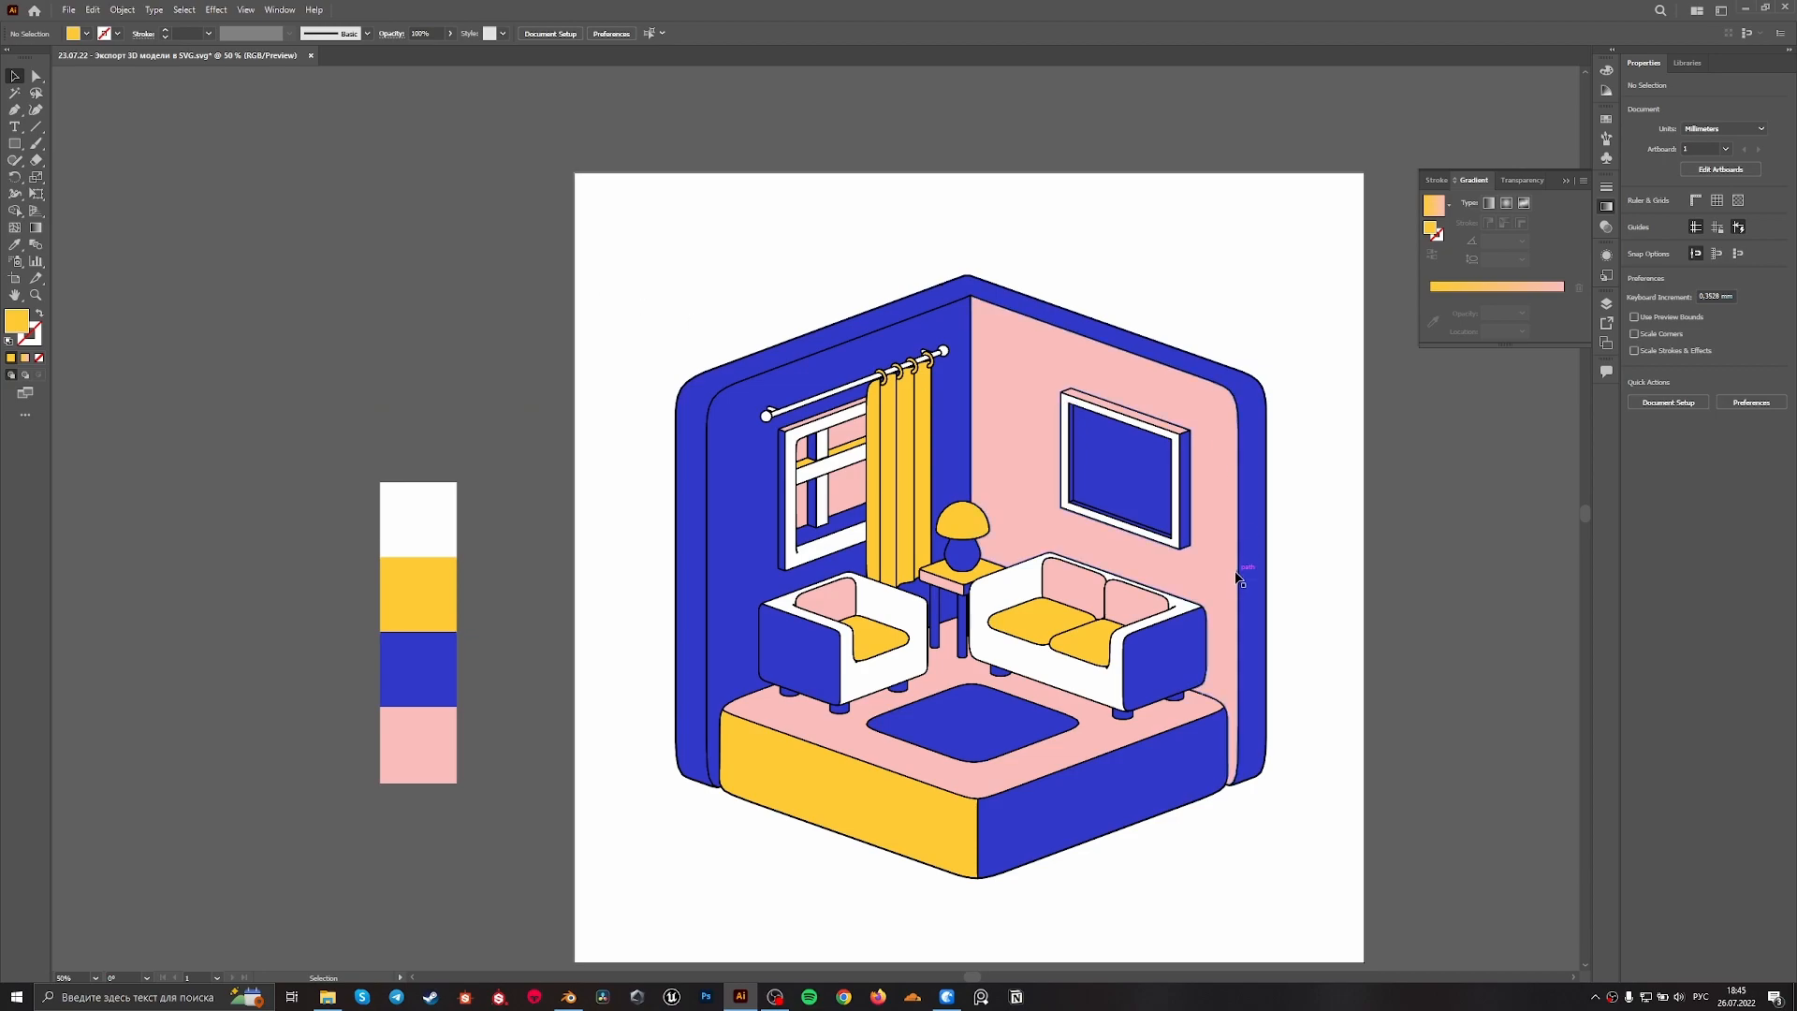
scroll(1175, 288, down, 2)
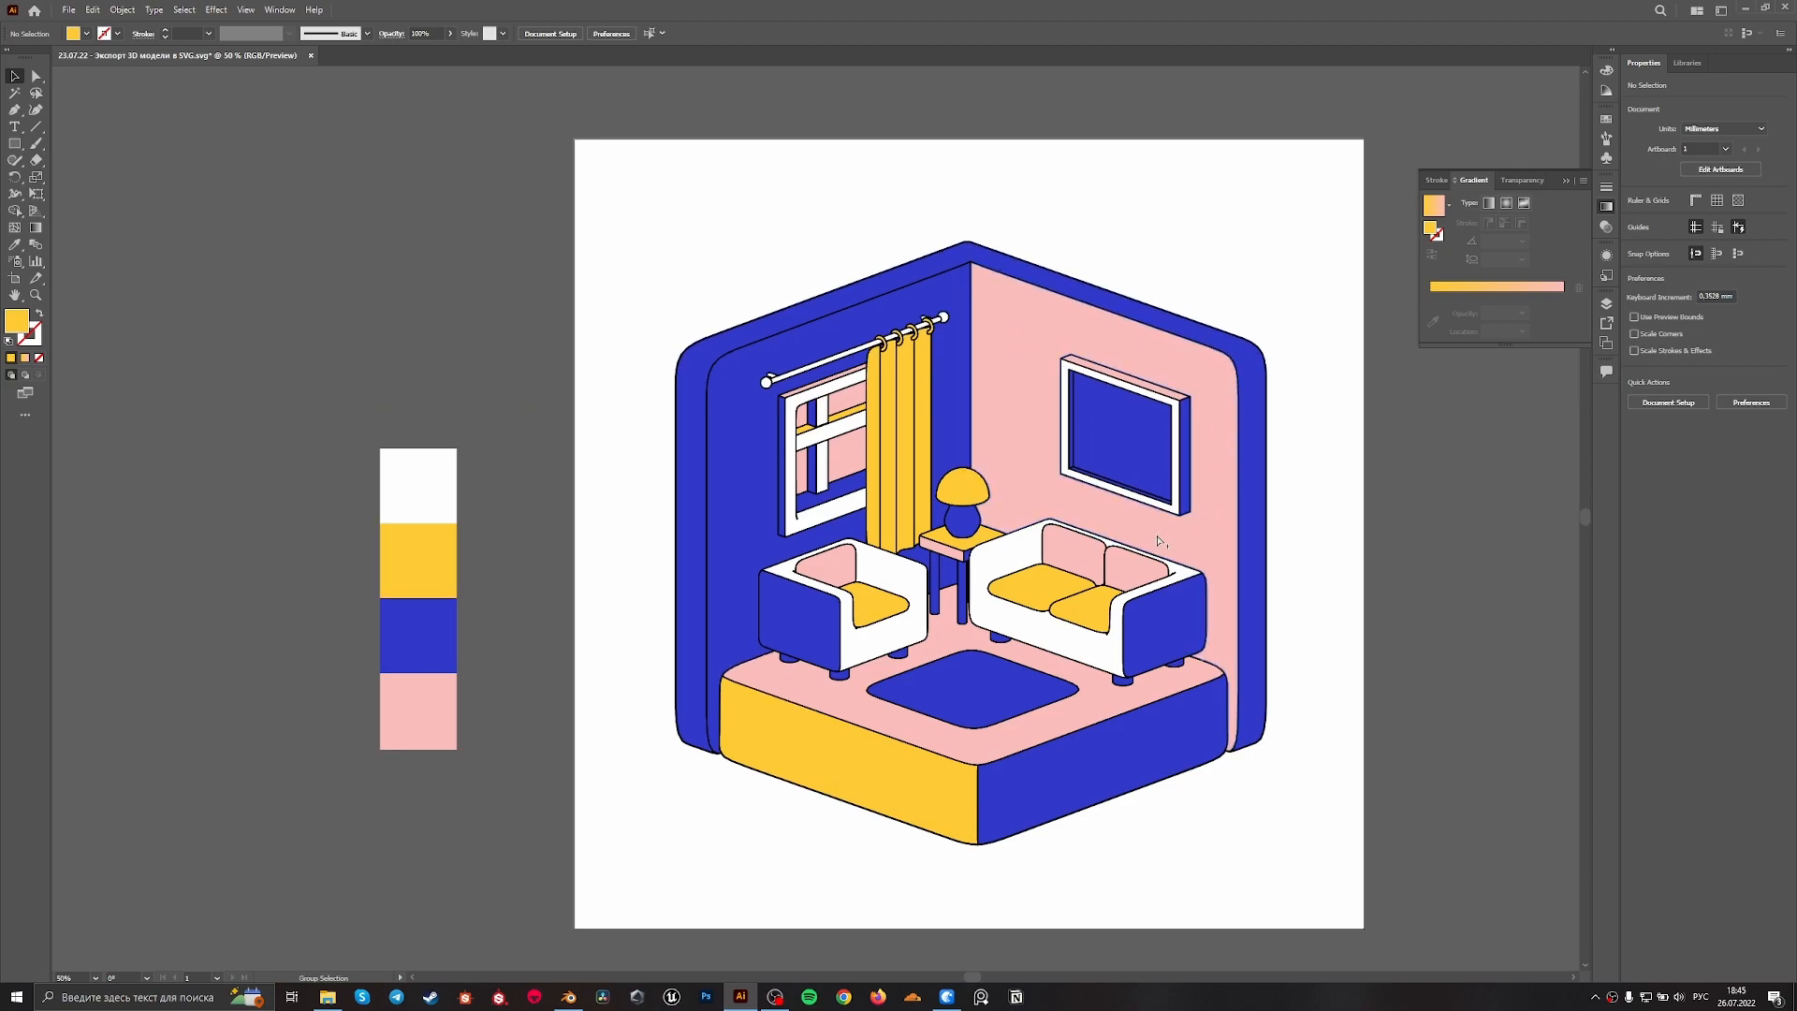
alt+scroll(1158, 541, down, 1)
alt+scroll(1142, 505, up, 2)
alt+scroll(1129, 459, up, 1)
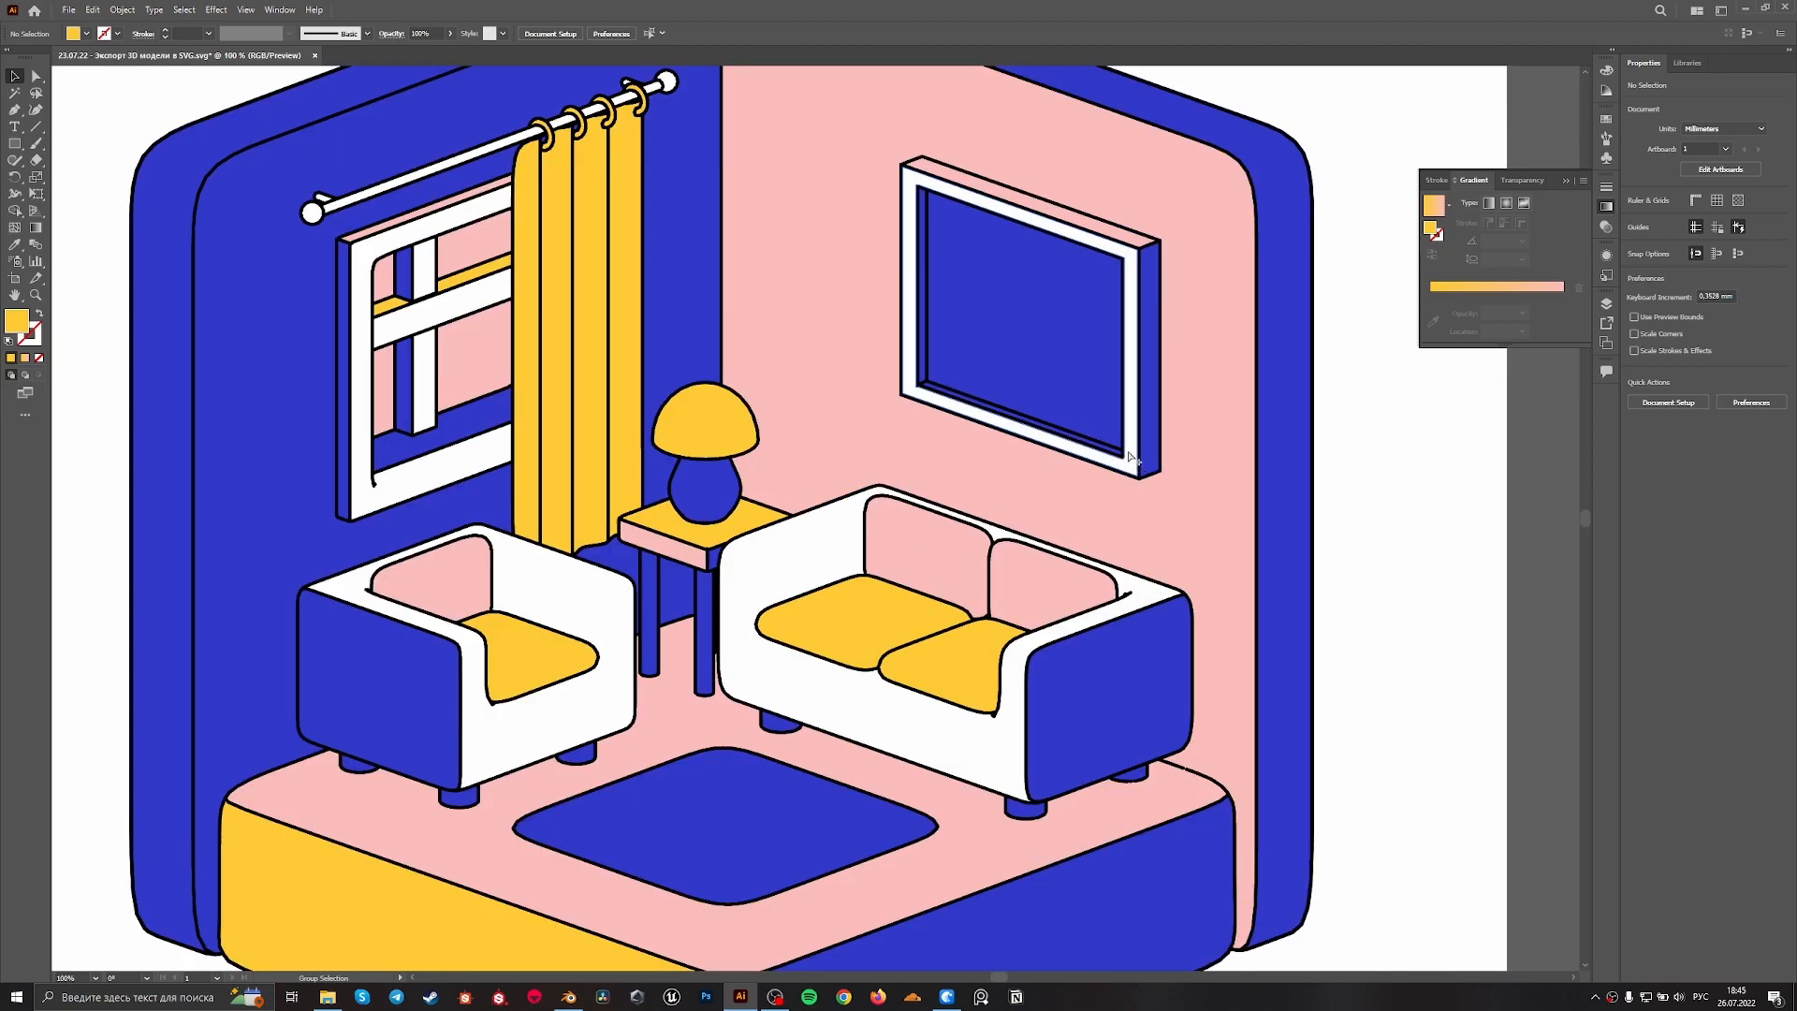
alt+scroll(1129, 459, down, 2)
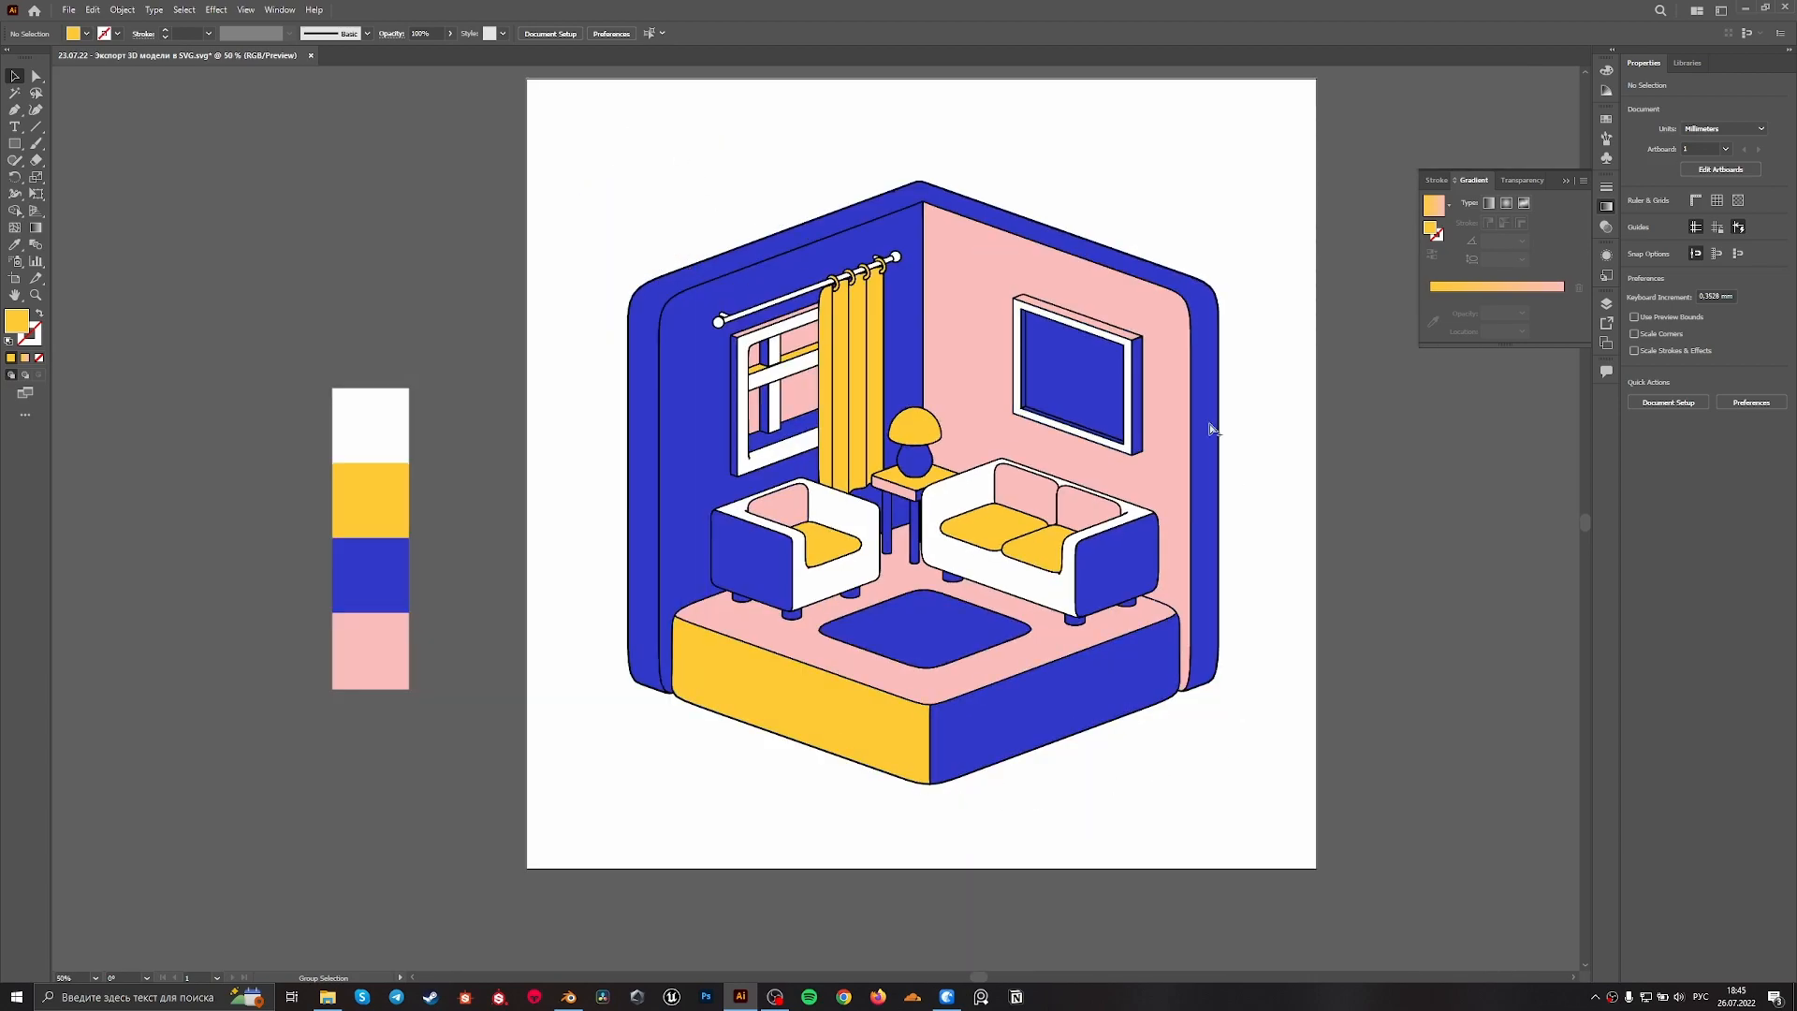
Fill the inner bottom ledge of the picture frame on the pink wall with the palette's yellow using the Eyedropper
alt+scroll(974, 293, up, 1)
alt+scroll(974, 300, up, 1)
alt+scroll(978, 299, down, 2)
alt+scroll(987, 292, up, 2)
alt+scroll(1051, 364, up, 2)
click(1041, 678)
scroll(1011, 645, down, 2)
key(i)
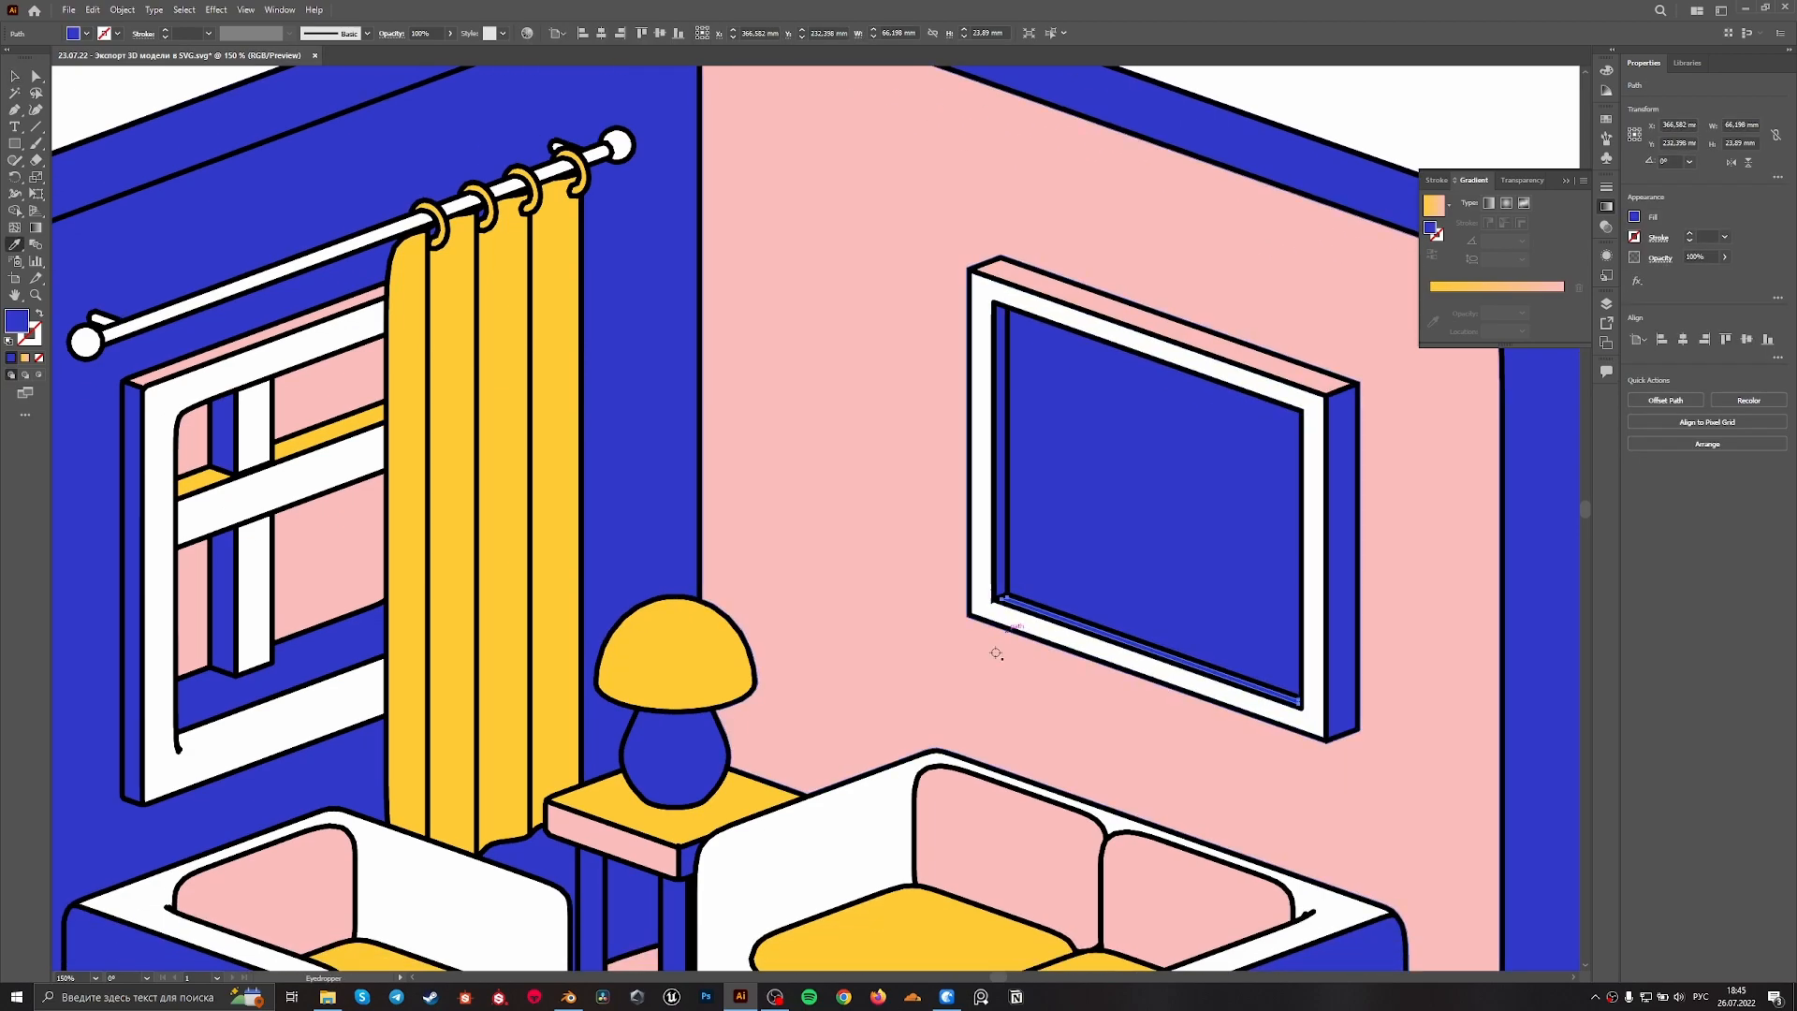
click(1433, 204)
Fill the pink top face of the wall picture's frame with yellow using the Eyedropper
key(v)
click(1121, 315)
key(i)
click(922, 941)
Fill the top face of the window frame with the same yellow and deselect everything
key(v)
click(195, 363)
scroll(924, 814, down, 1)
key(i)
click(915, 876)
key(v)
click(835, 561)
alt+scroll(835, 562, down, 2)
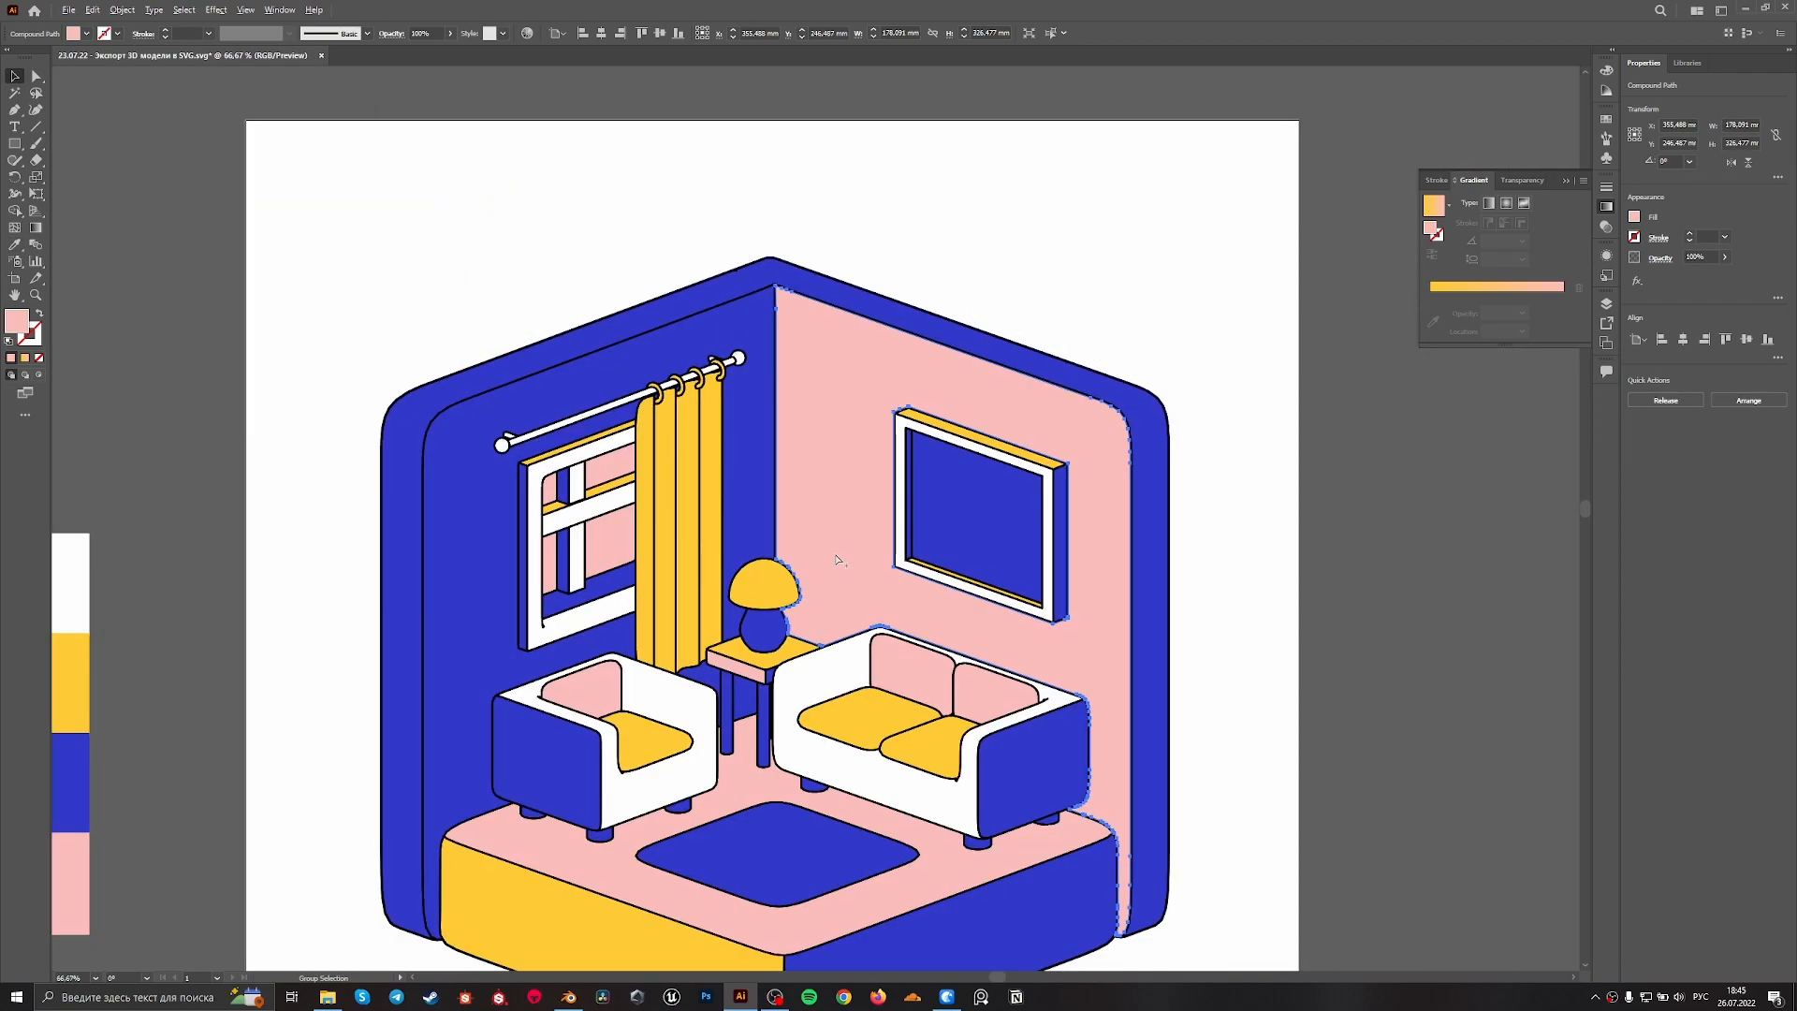
alt+scroll(838, 559, down, 1)
click(1159, 573)
drag(1215, 478, 1265, 431)
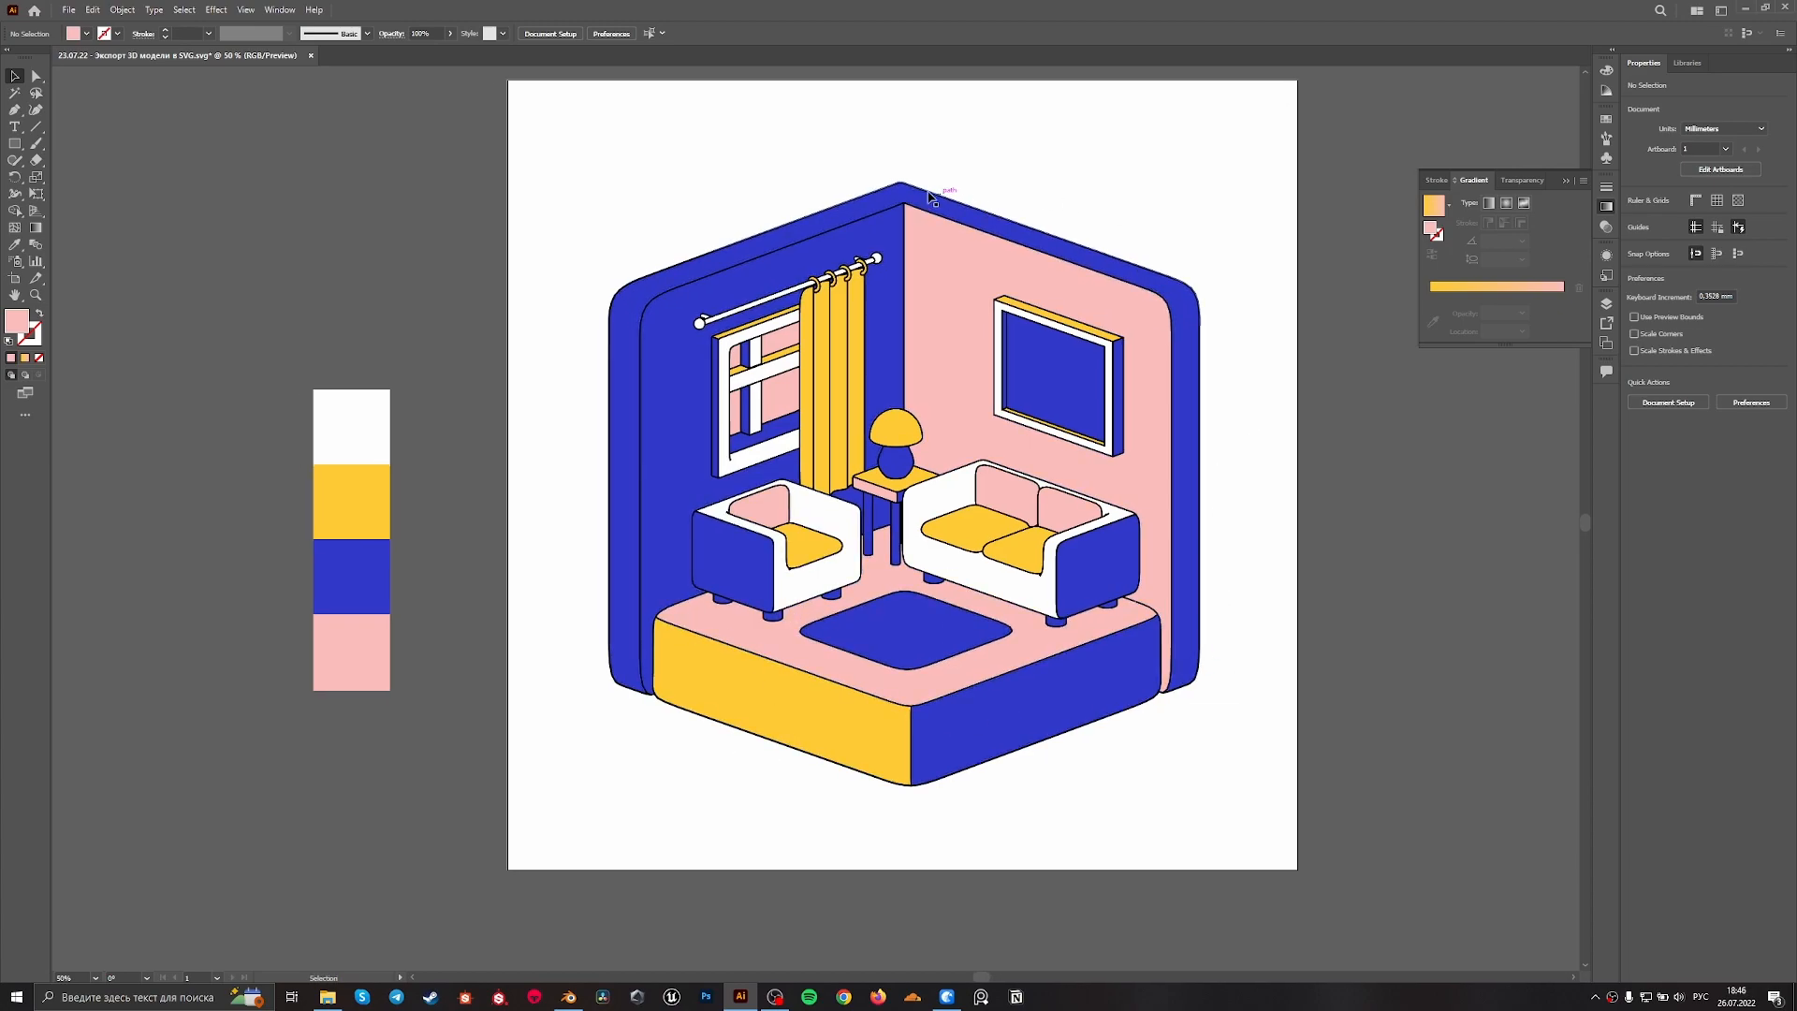
Examine the black outlines around the furniture, the rug and the platform's front corner at close range and in the overall view
alt+scroll(882, 455, up, 2)
alt+scroll(904, 533, down, 2)
alt+scroll(966, 727, up, 2)
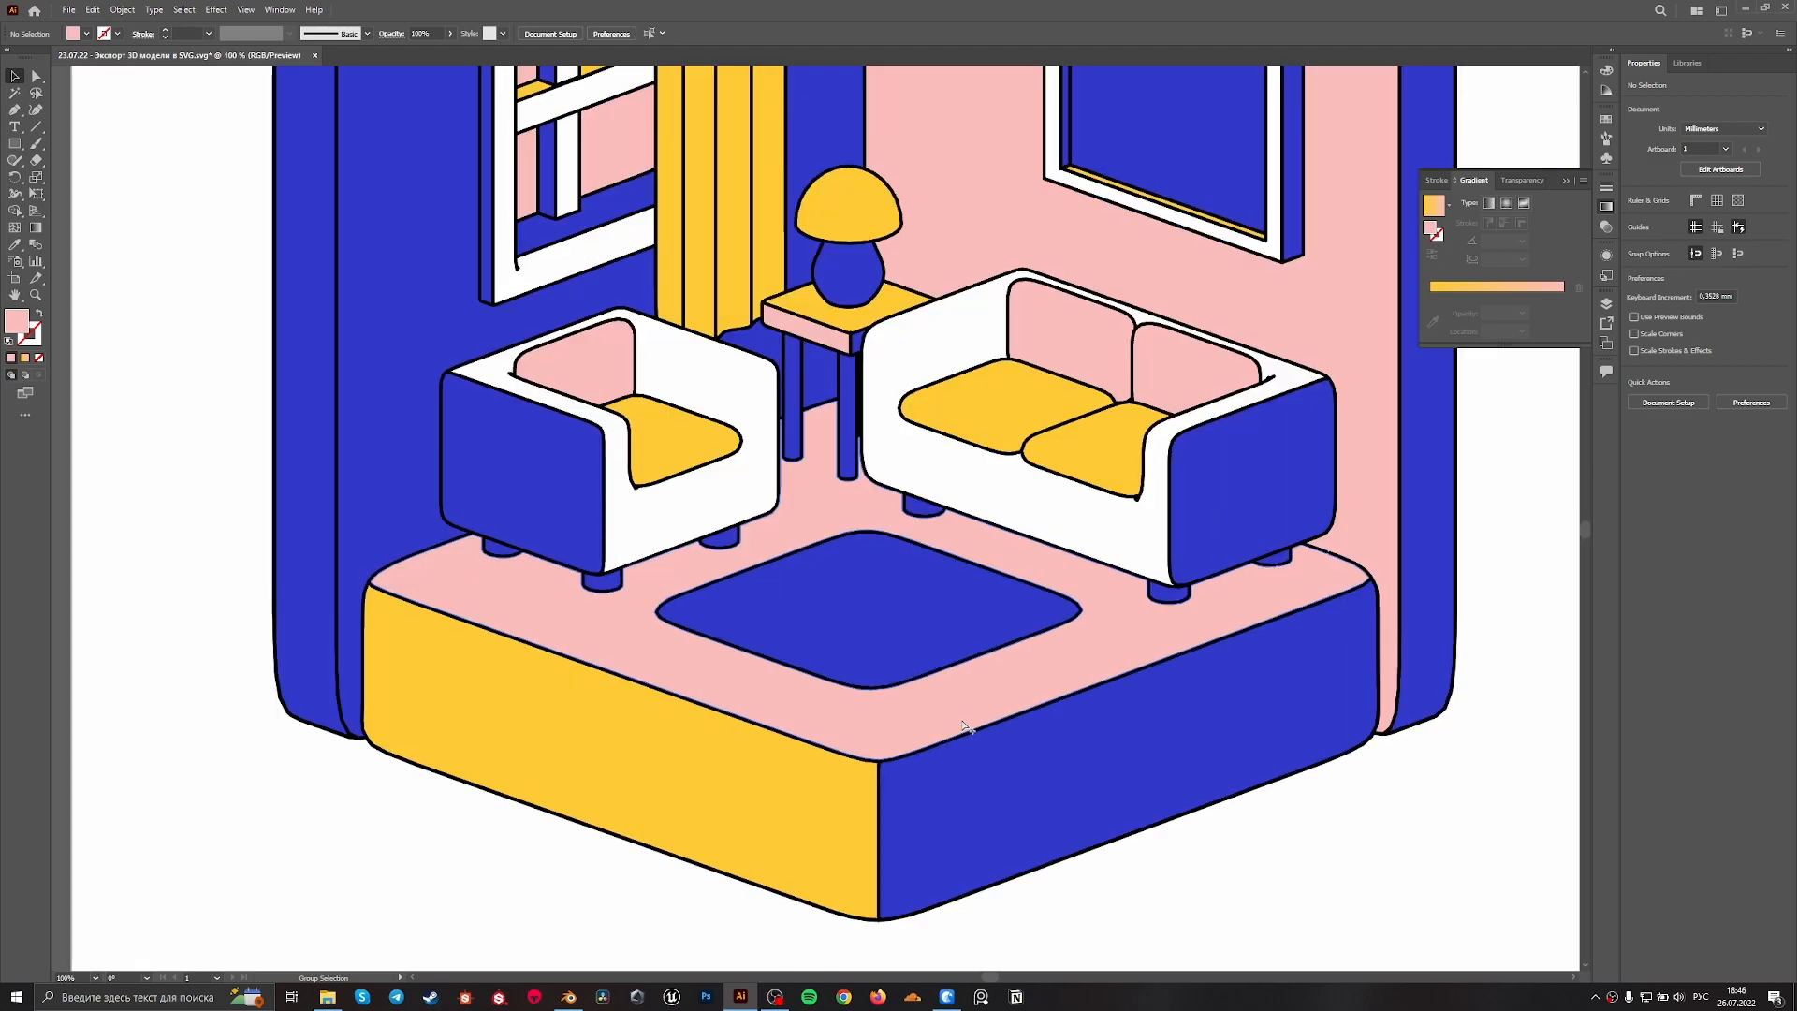
alt+scroll(987, 597, up, 1)
alt+scroll(1051, 402, up, 1)
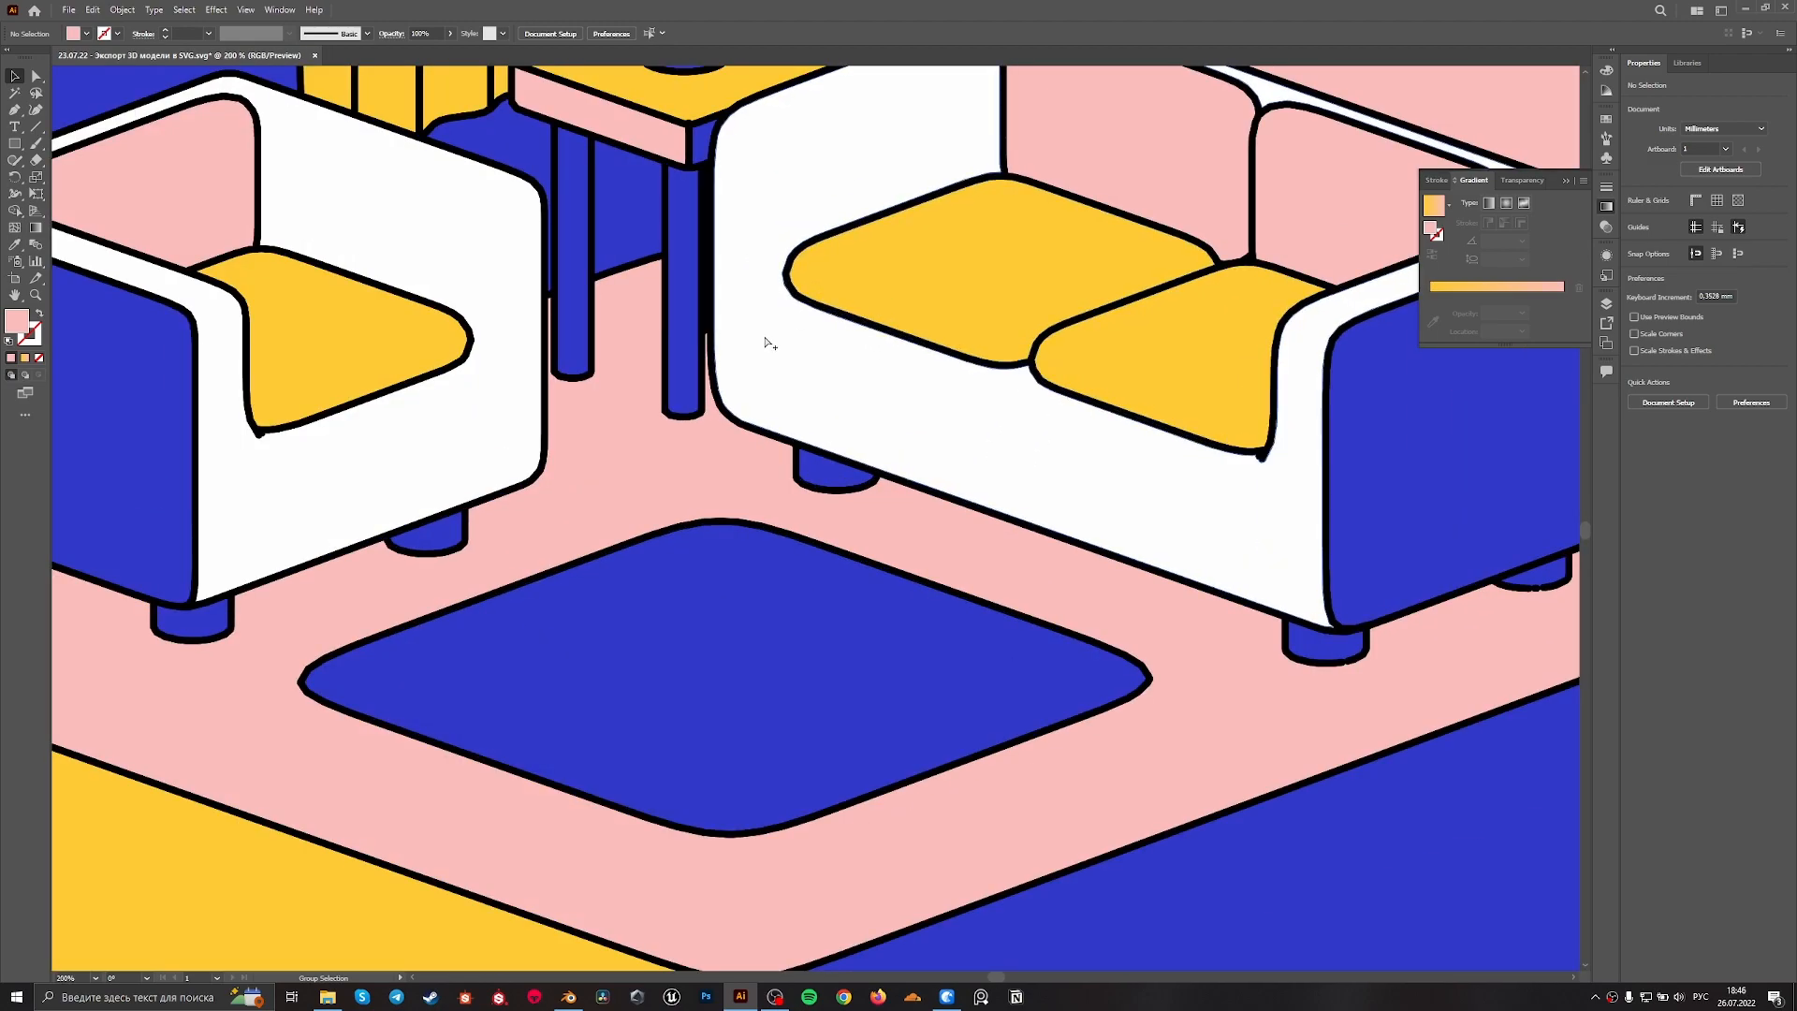
alt+scroll(766, 319, down, 2)
alt+scroll(758, 702, up, 1)
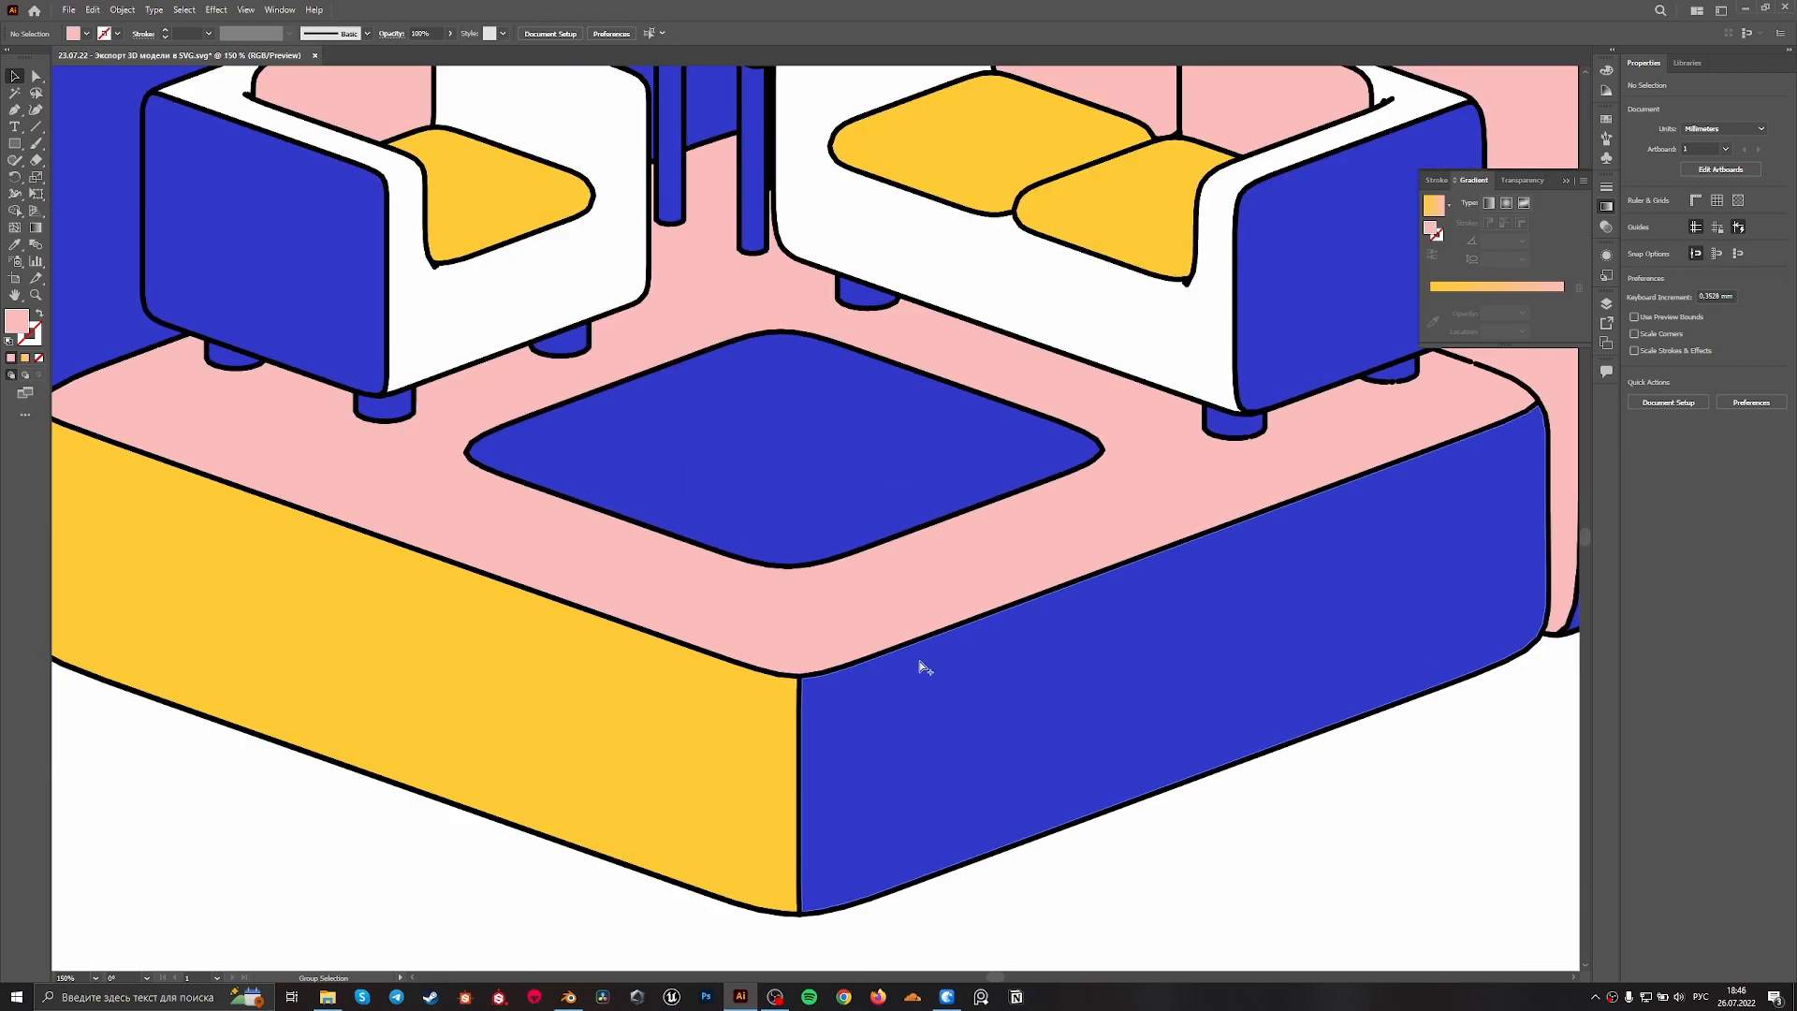
alt+scroll(924, 667, down, 2)
alt+scroll(884, 679, up, 3)
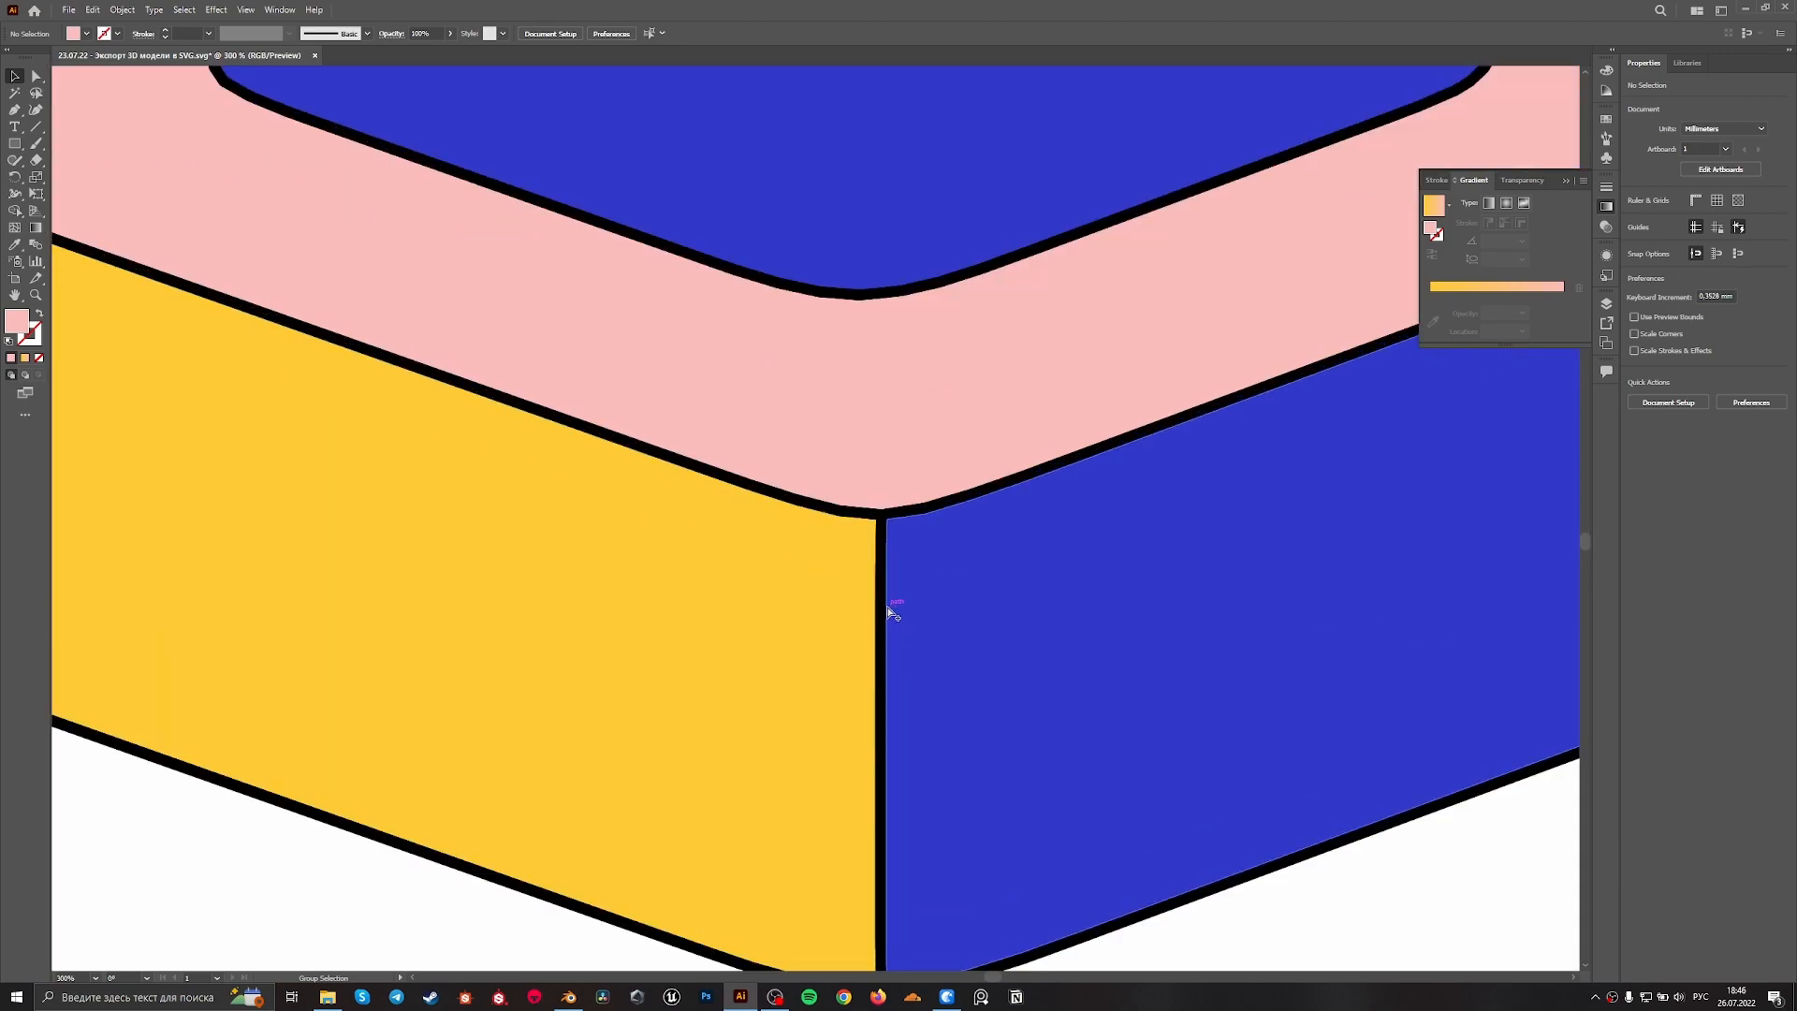
alt+scroll(890, 611, down, 3)
alt+scroll(900, 597, up, 4)
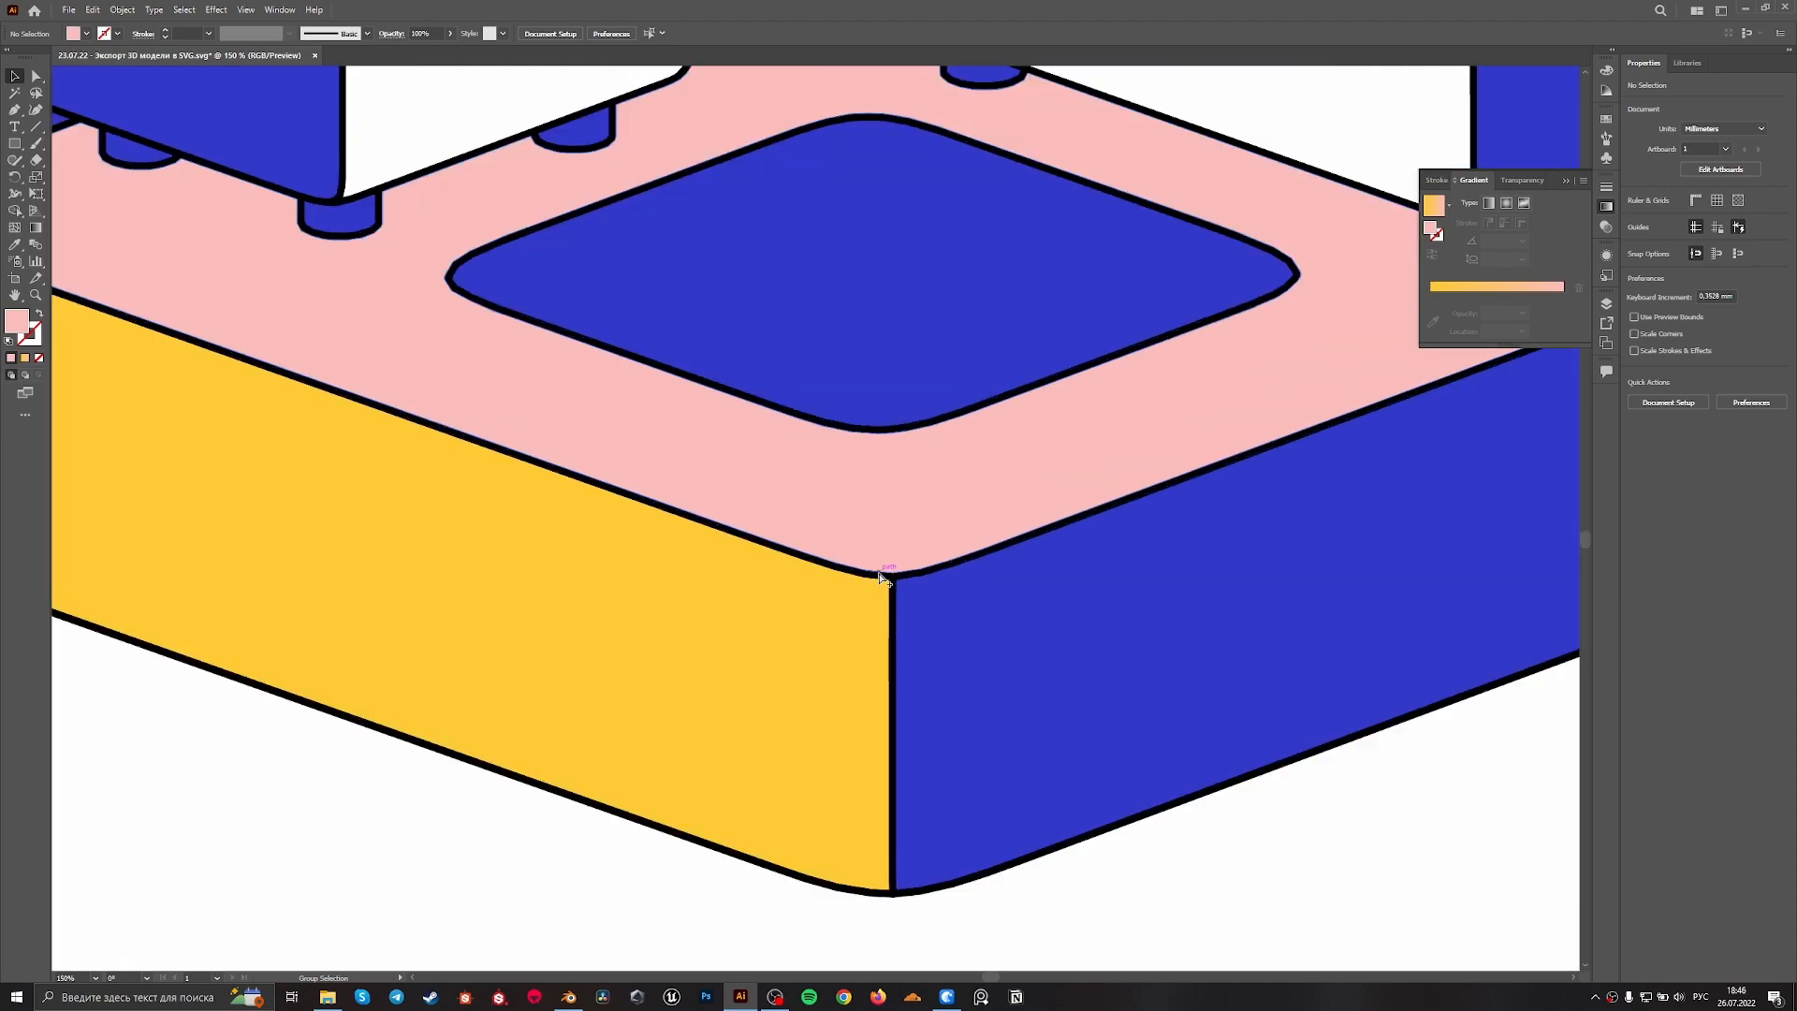
alt+scroll(885, 580, down, 2)
alt+scroll(885, 580, down, 3)
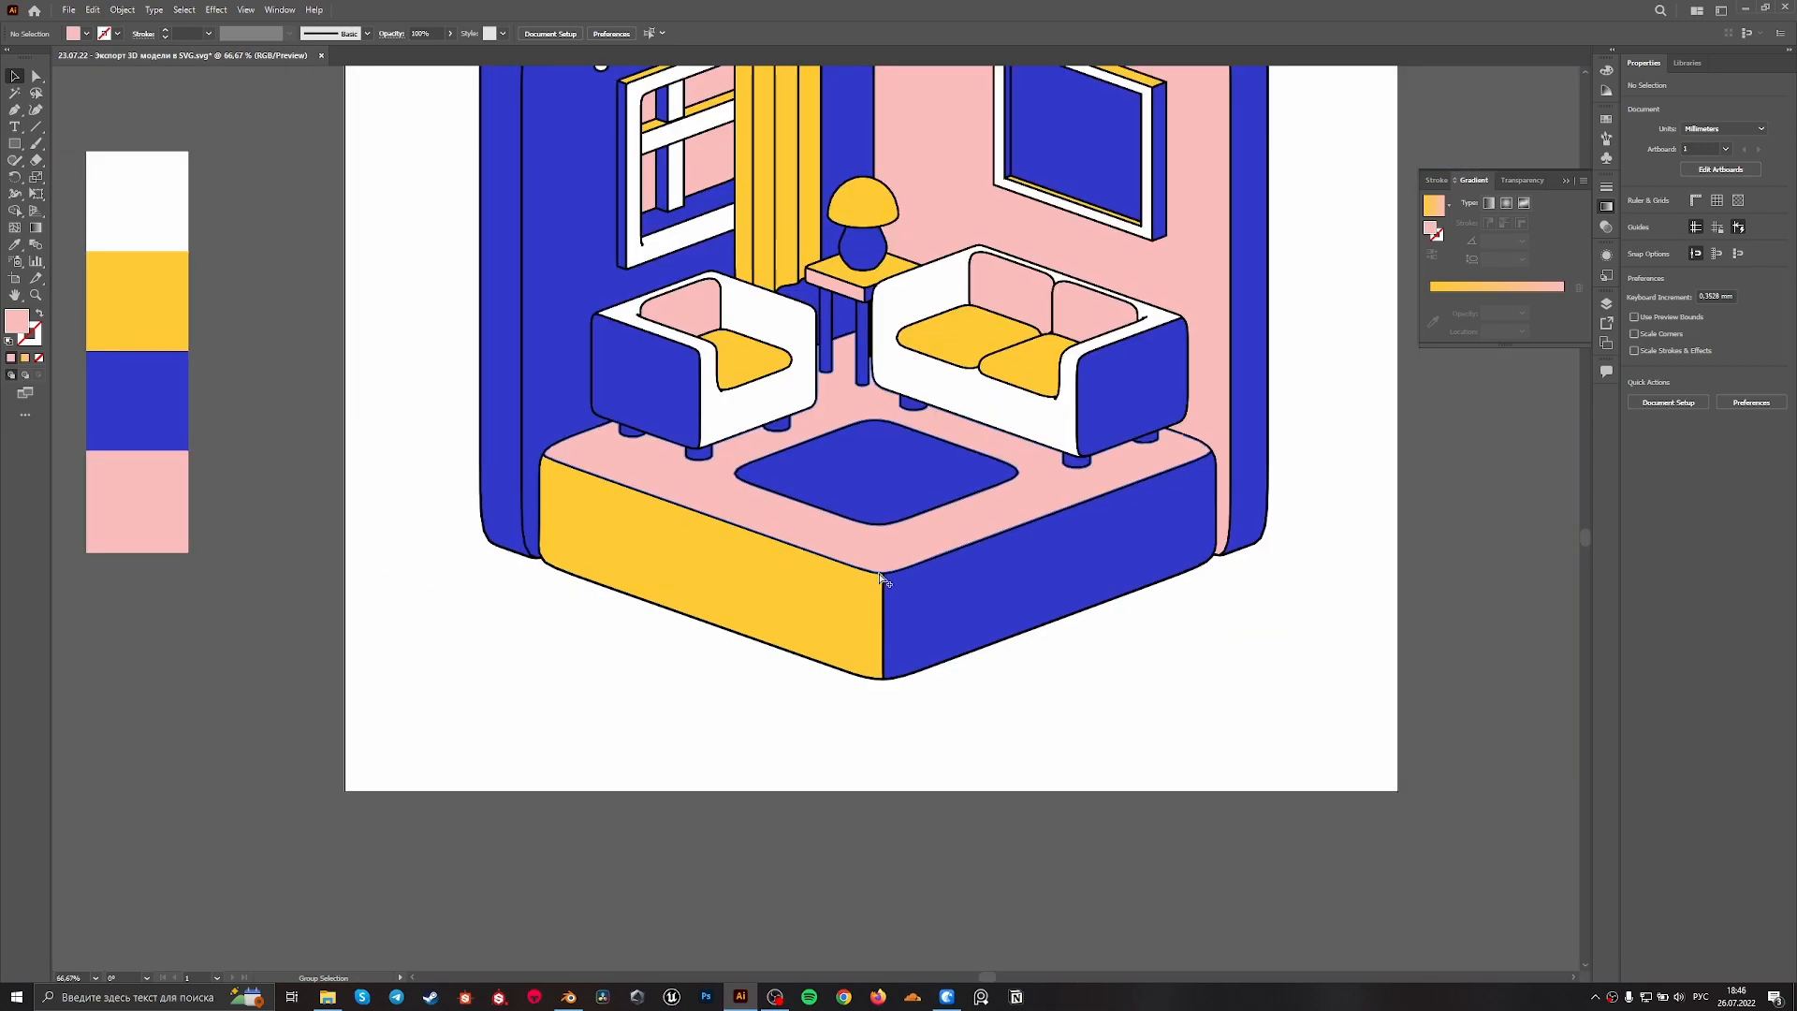
alt+scroll(883, 578, up, 4)
alt+scroll(880, 578, down, 2)
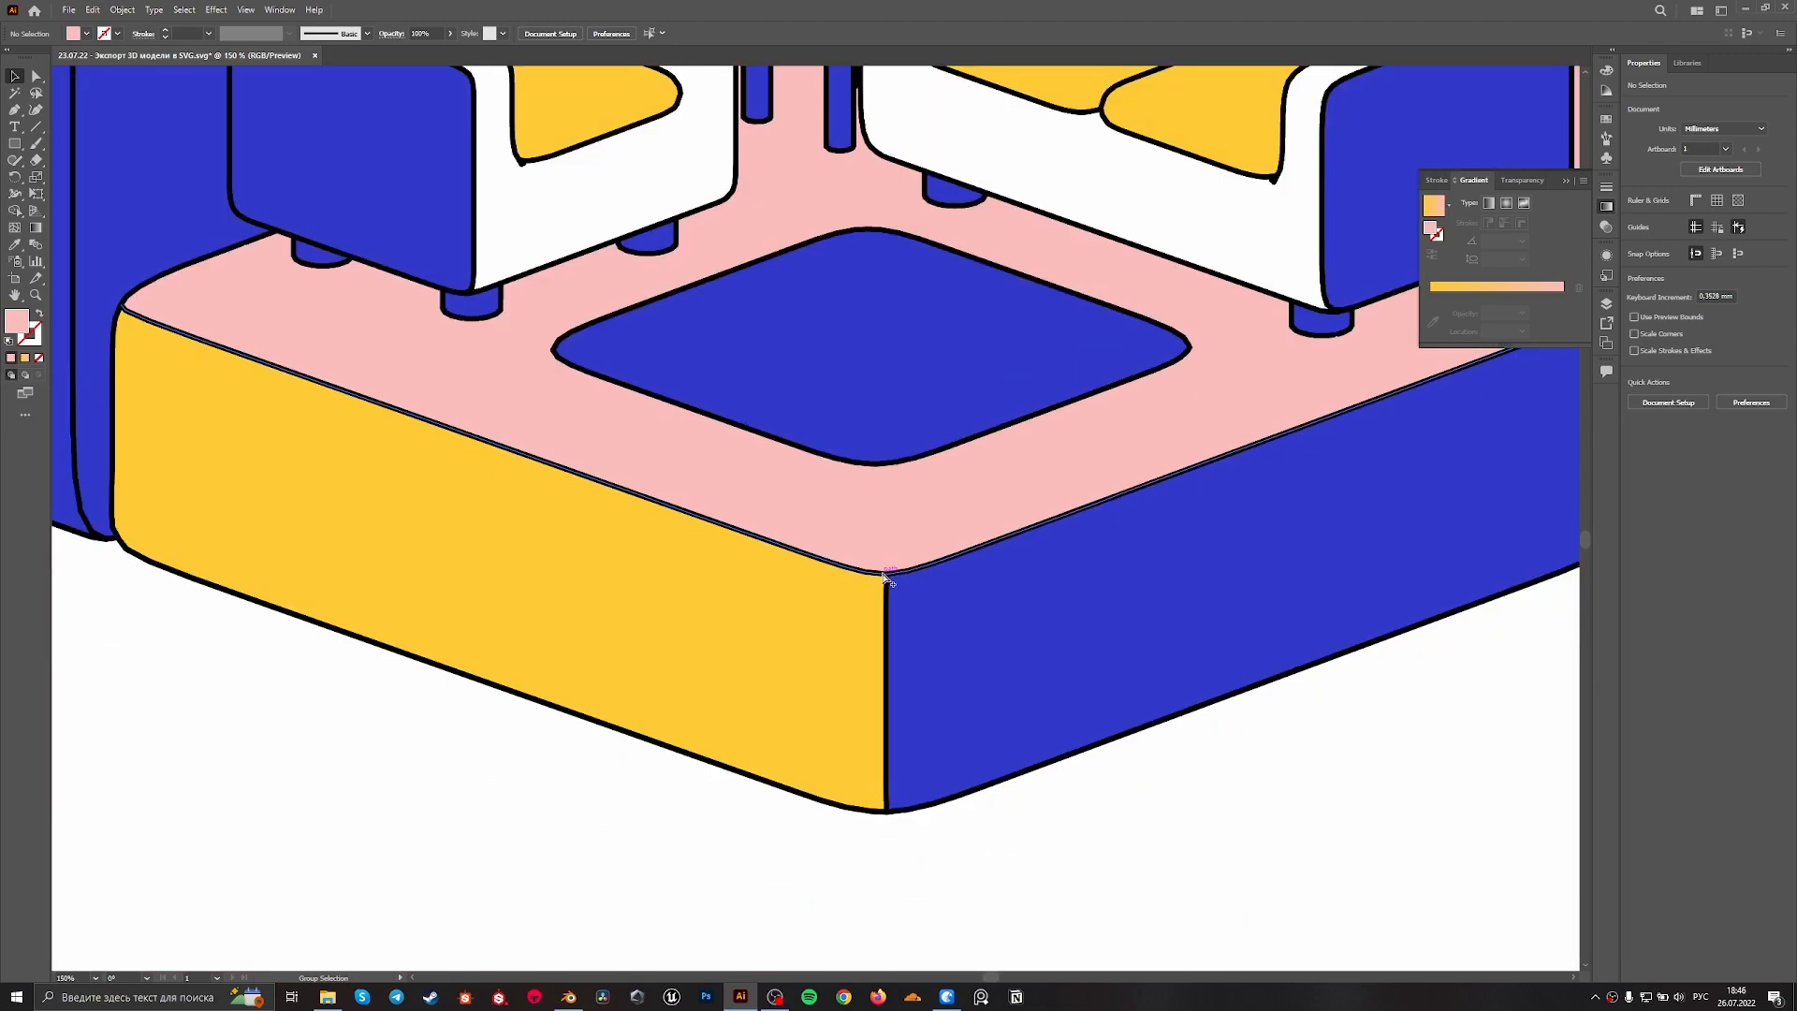
alt+scroll(1091, 594, down, 3)
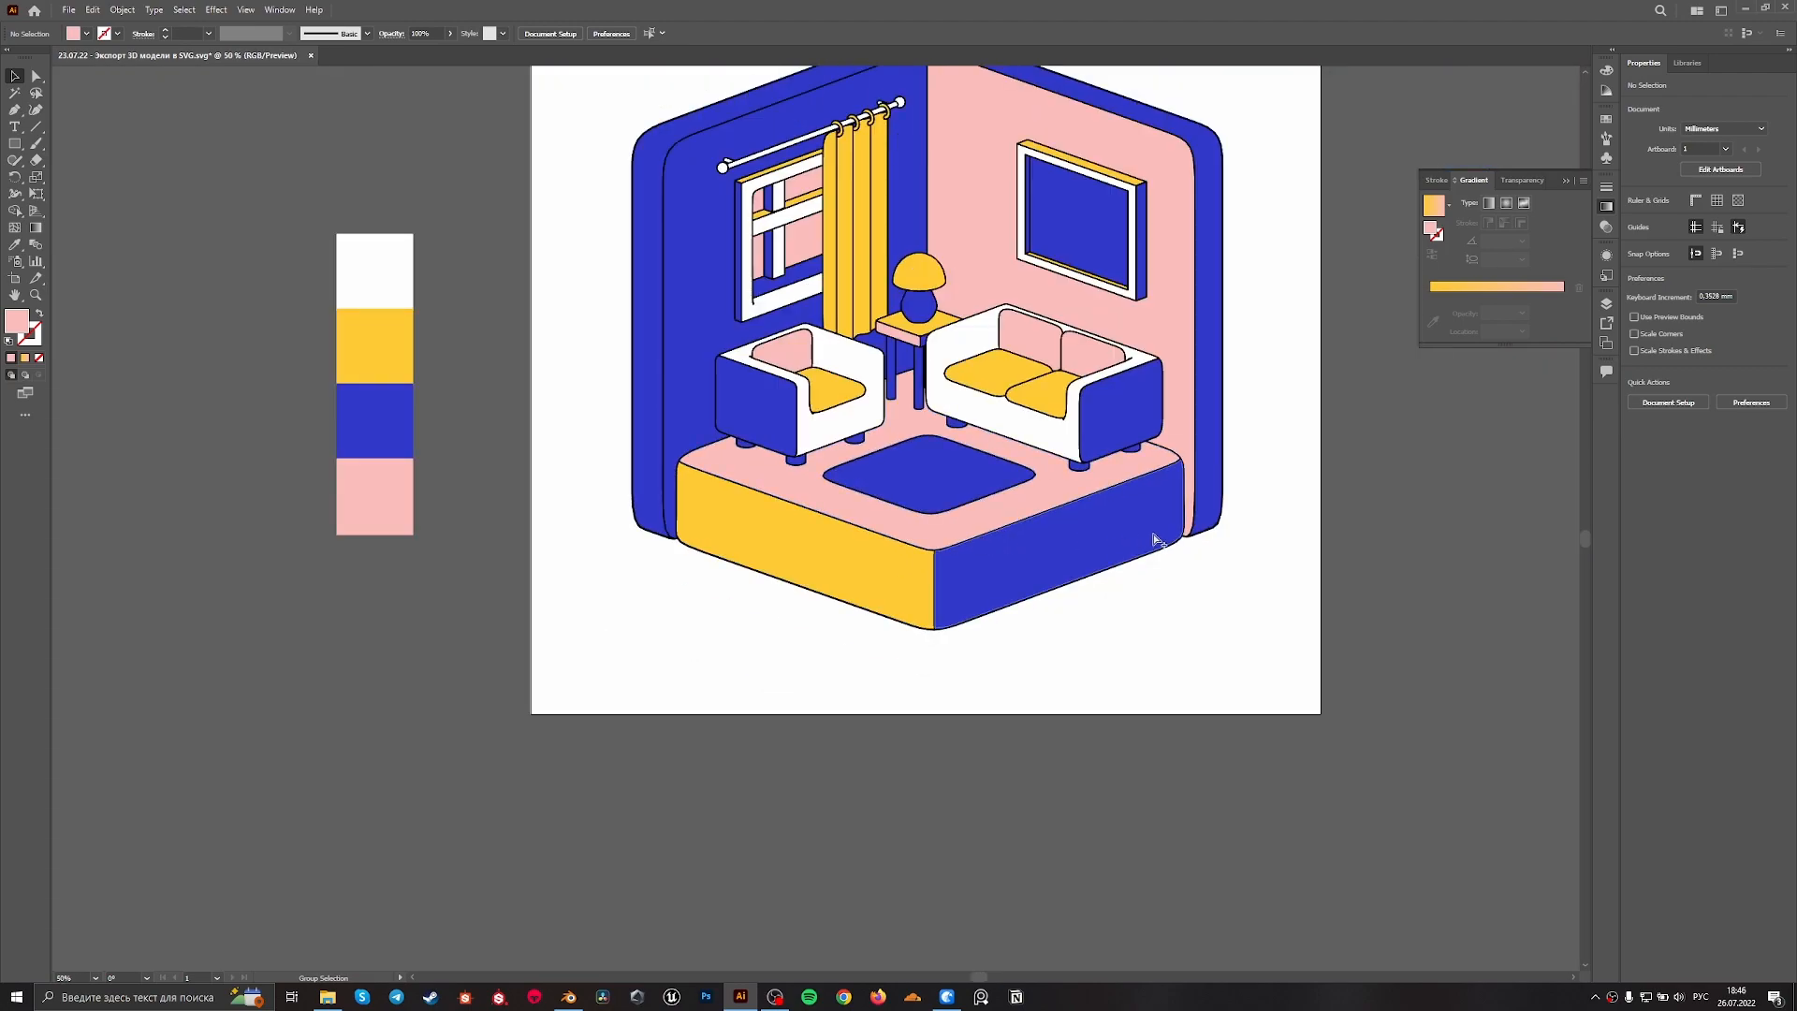
alt+scroll(1144, 539, up, 2)
drag(1192, 576, 1402, 670)
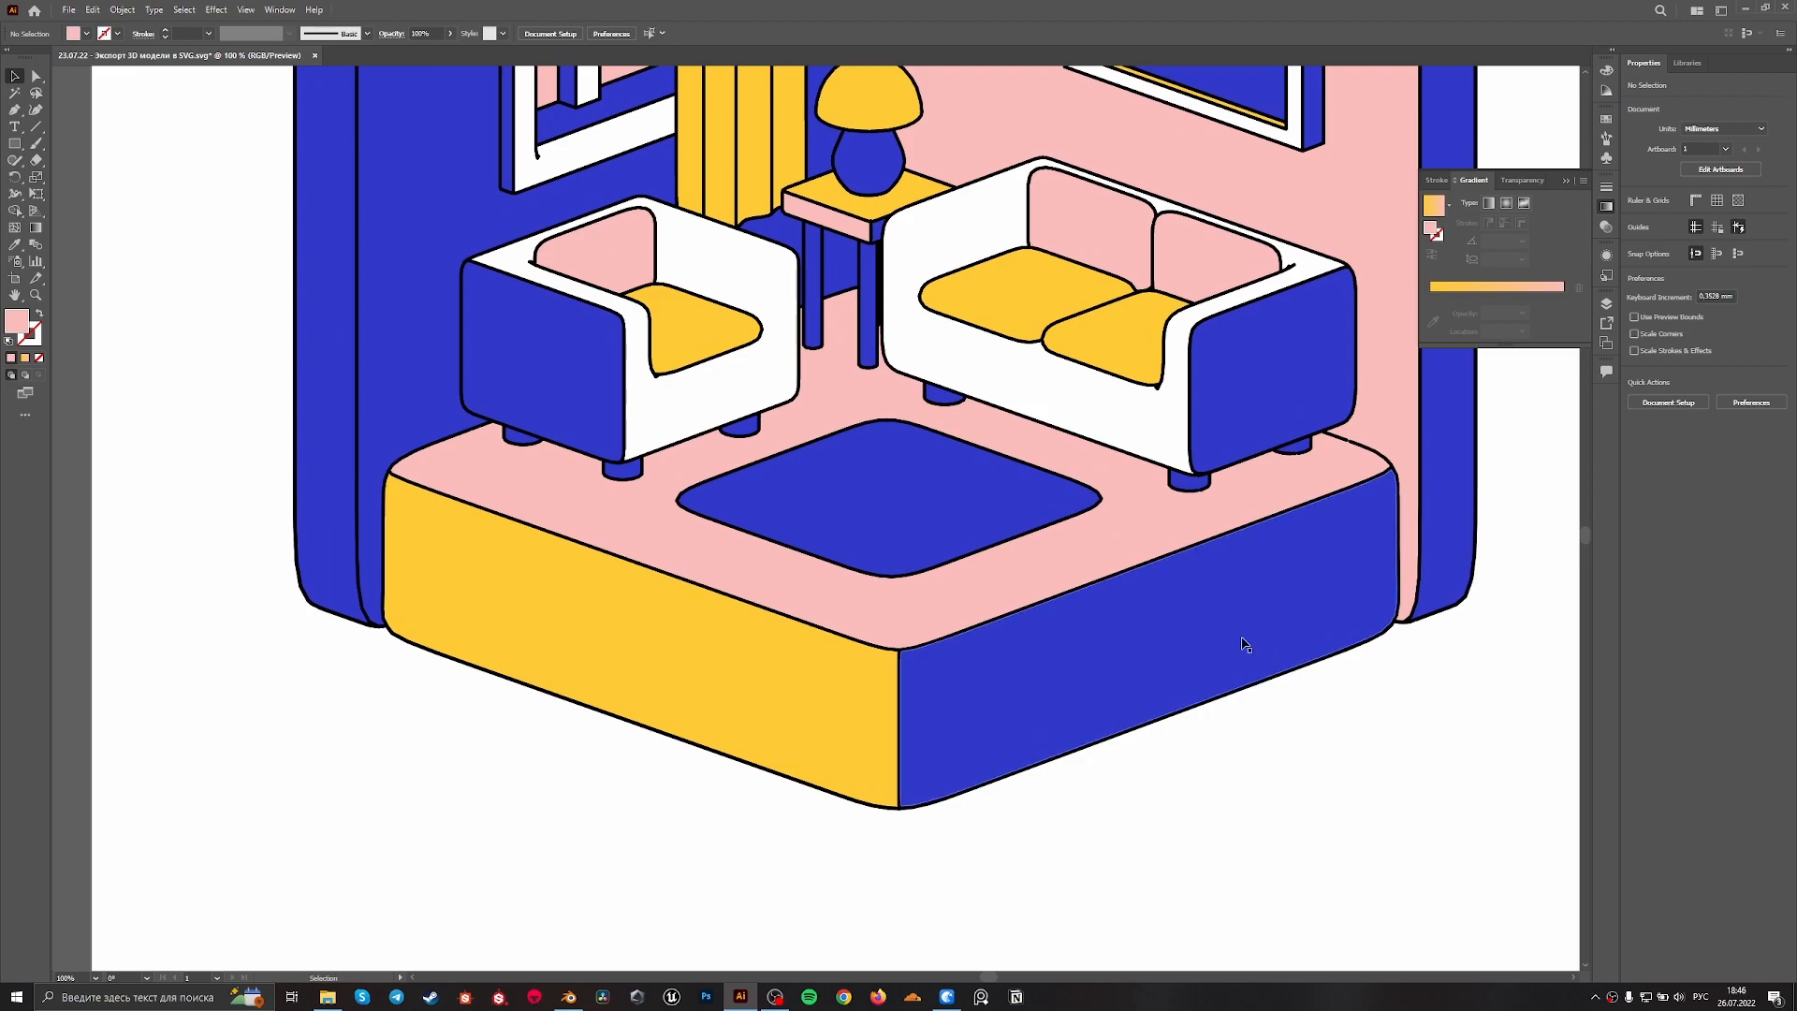
alt+scroll(868, 645, up, 4)
alt+scroll(1062, 688, down, 7)
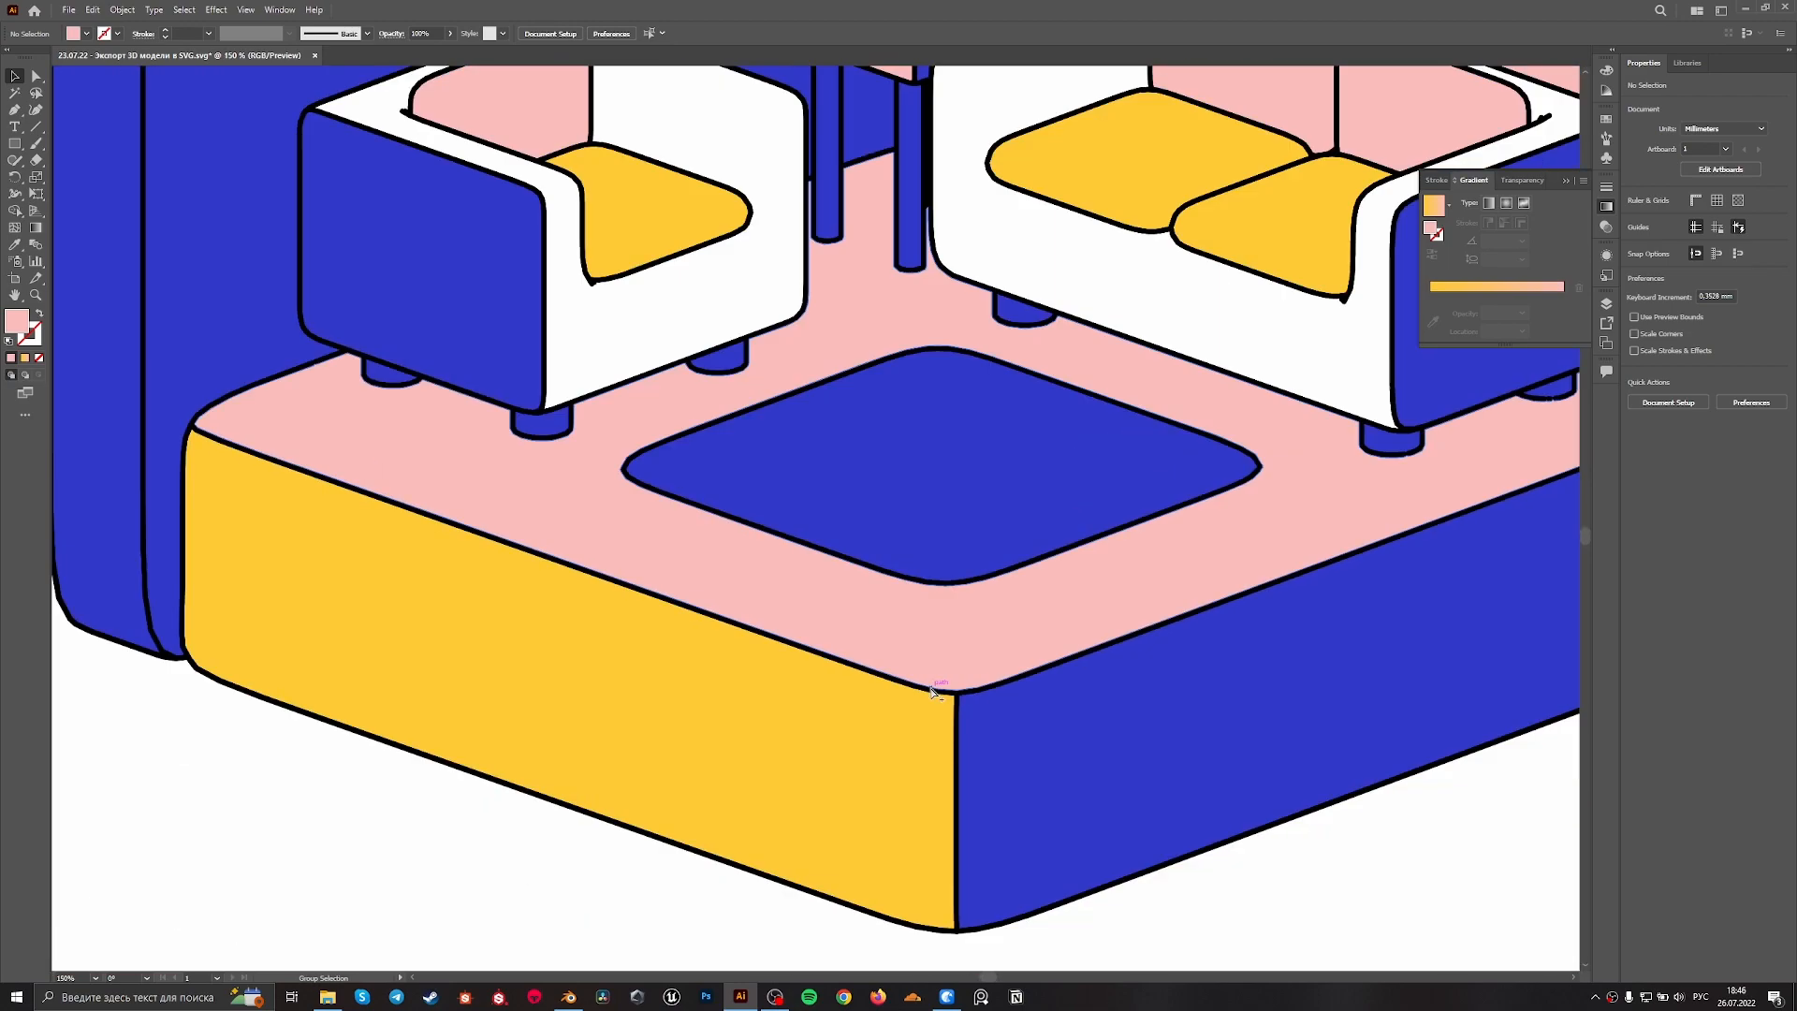
alt+scroll(993, 465, up, 1)
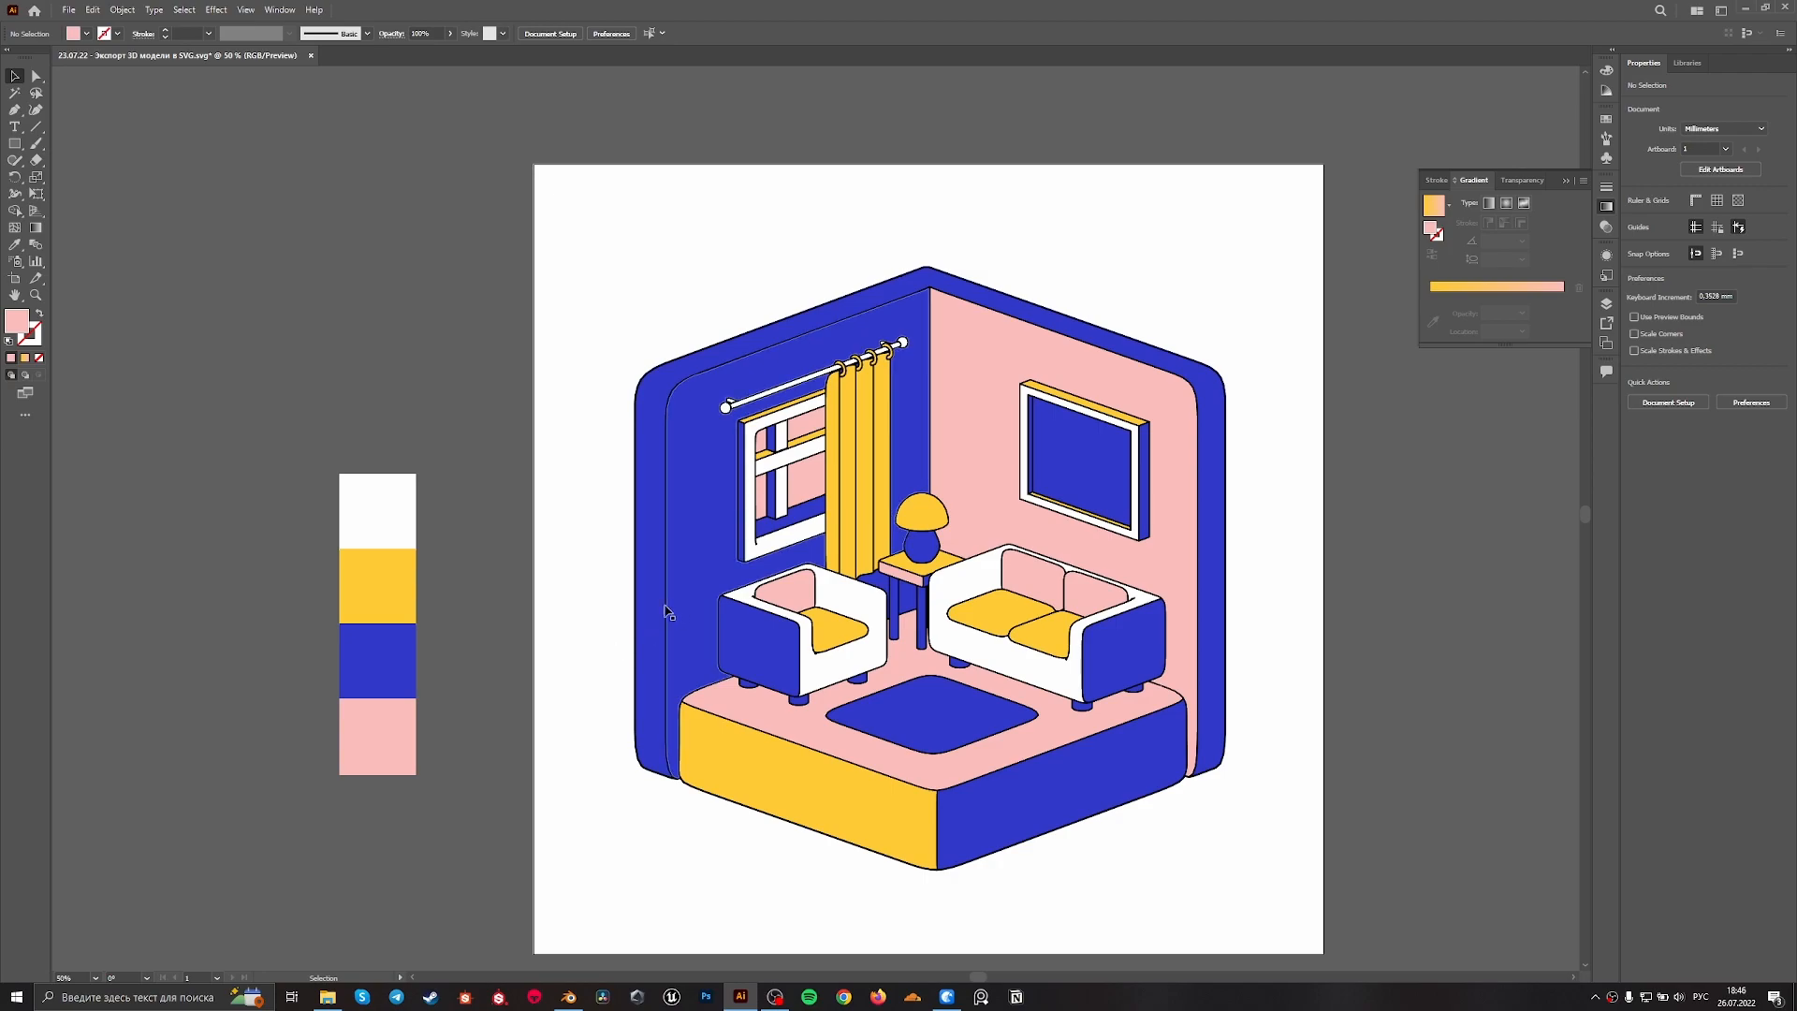
alt+scroll(660, 646, up, 3)
alt+scroll(711, 632, down, 4)
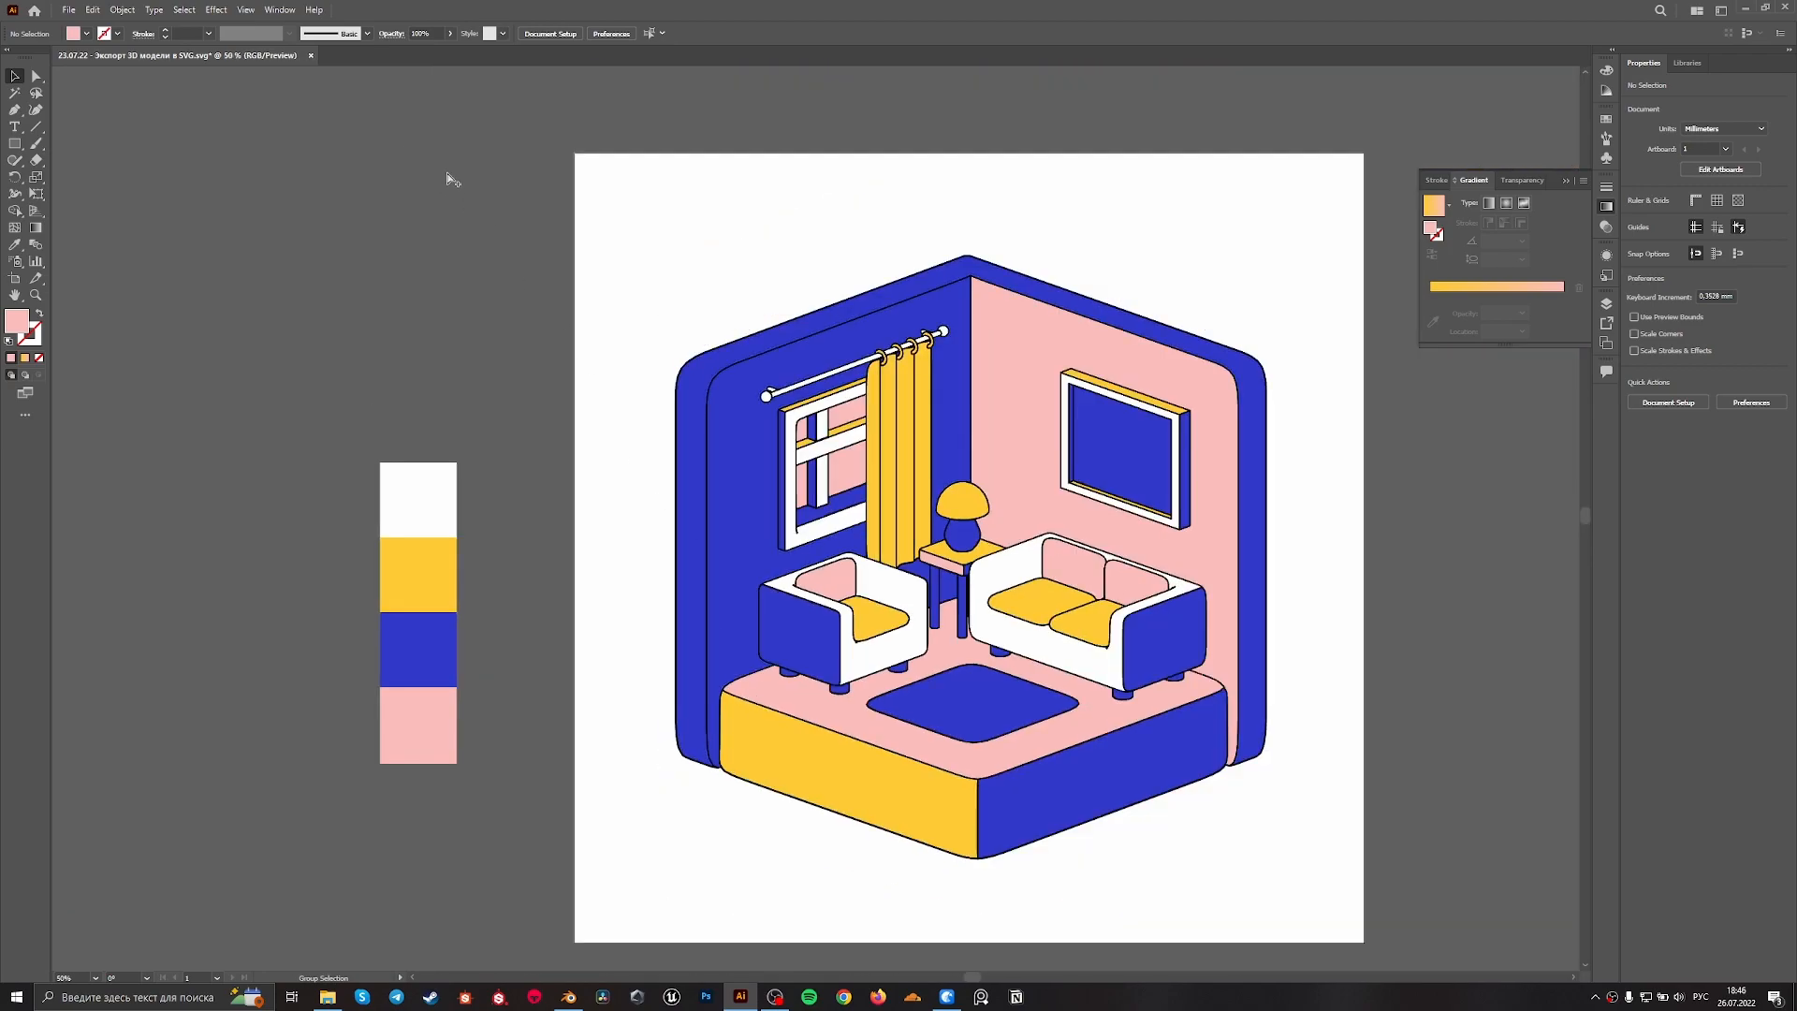
Change the stroke colour of the illustration's whole outline group from black to a dark navy blue and deselect it
alt+scroll(875, 334, up, 3)
alt+scroll(875, 335, up, 1)
alt+scroll(677, 453, down, 4)
alt+scroll(560, 885, up, 5)
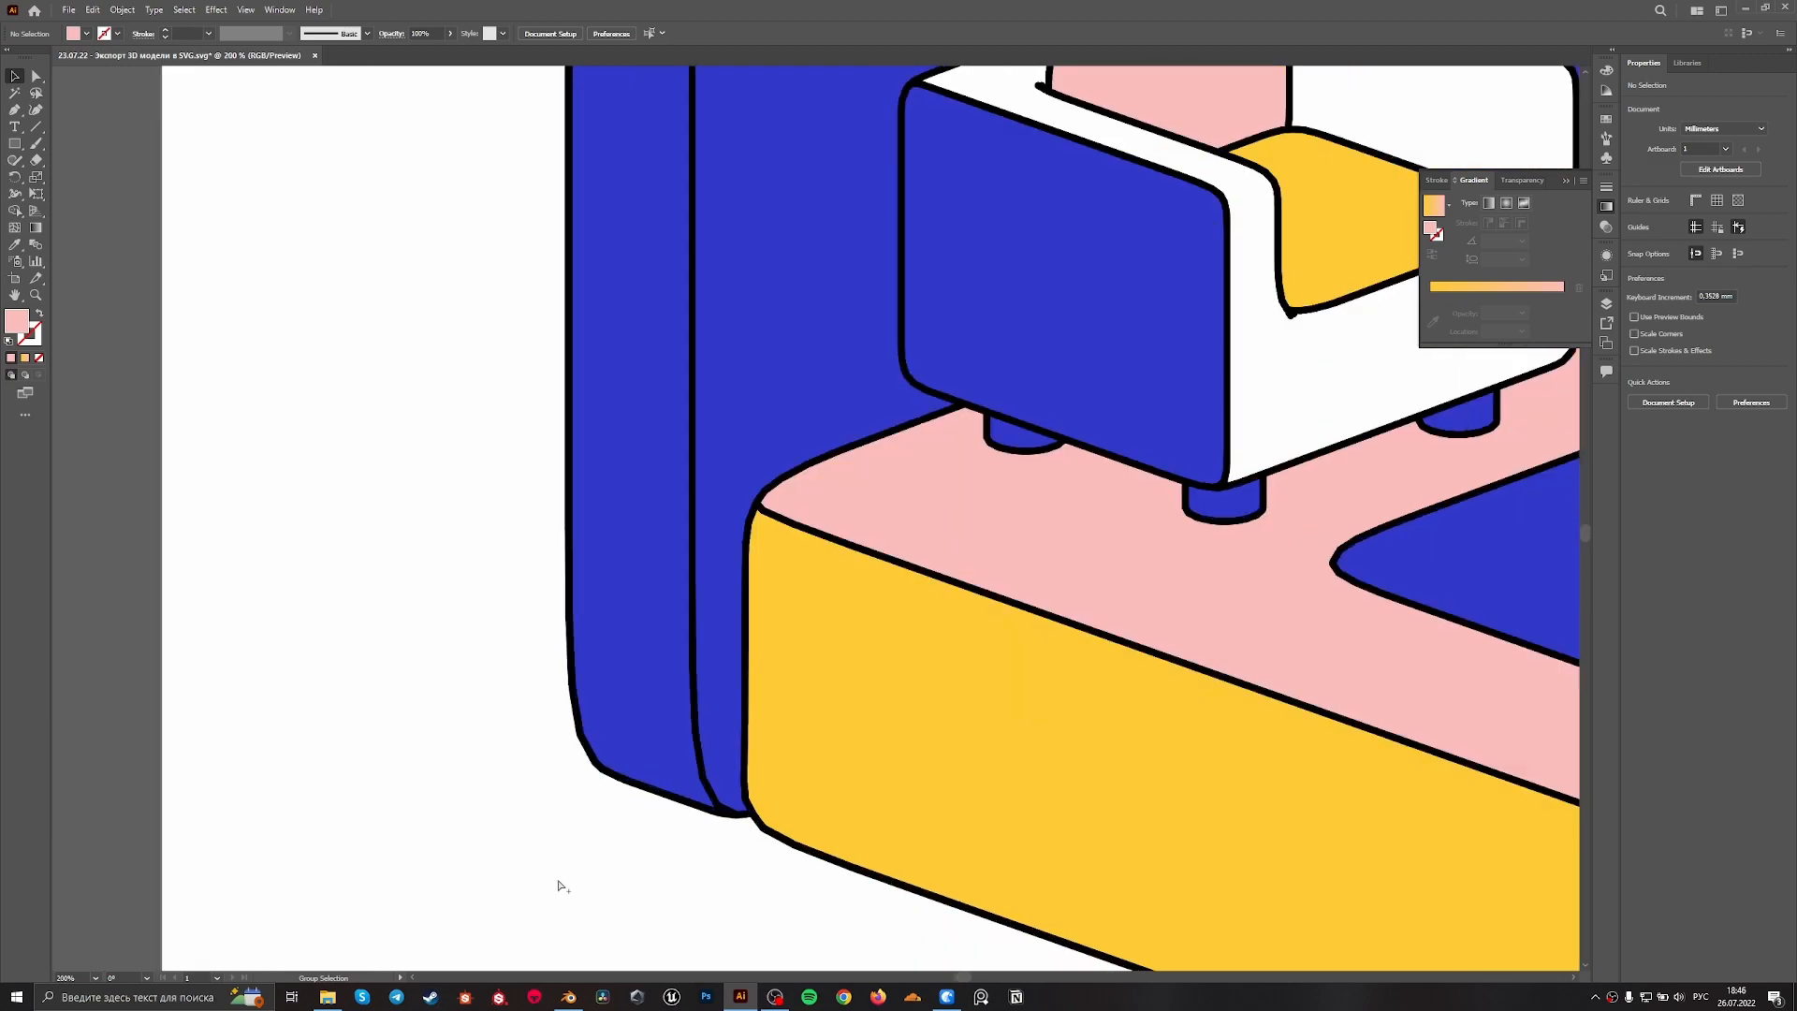
click(585, 766)
scroll(674, 781, down, 1)
alt+scroll(735, 784, down, 5)
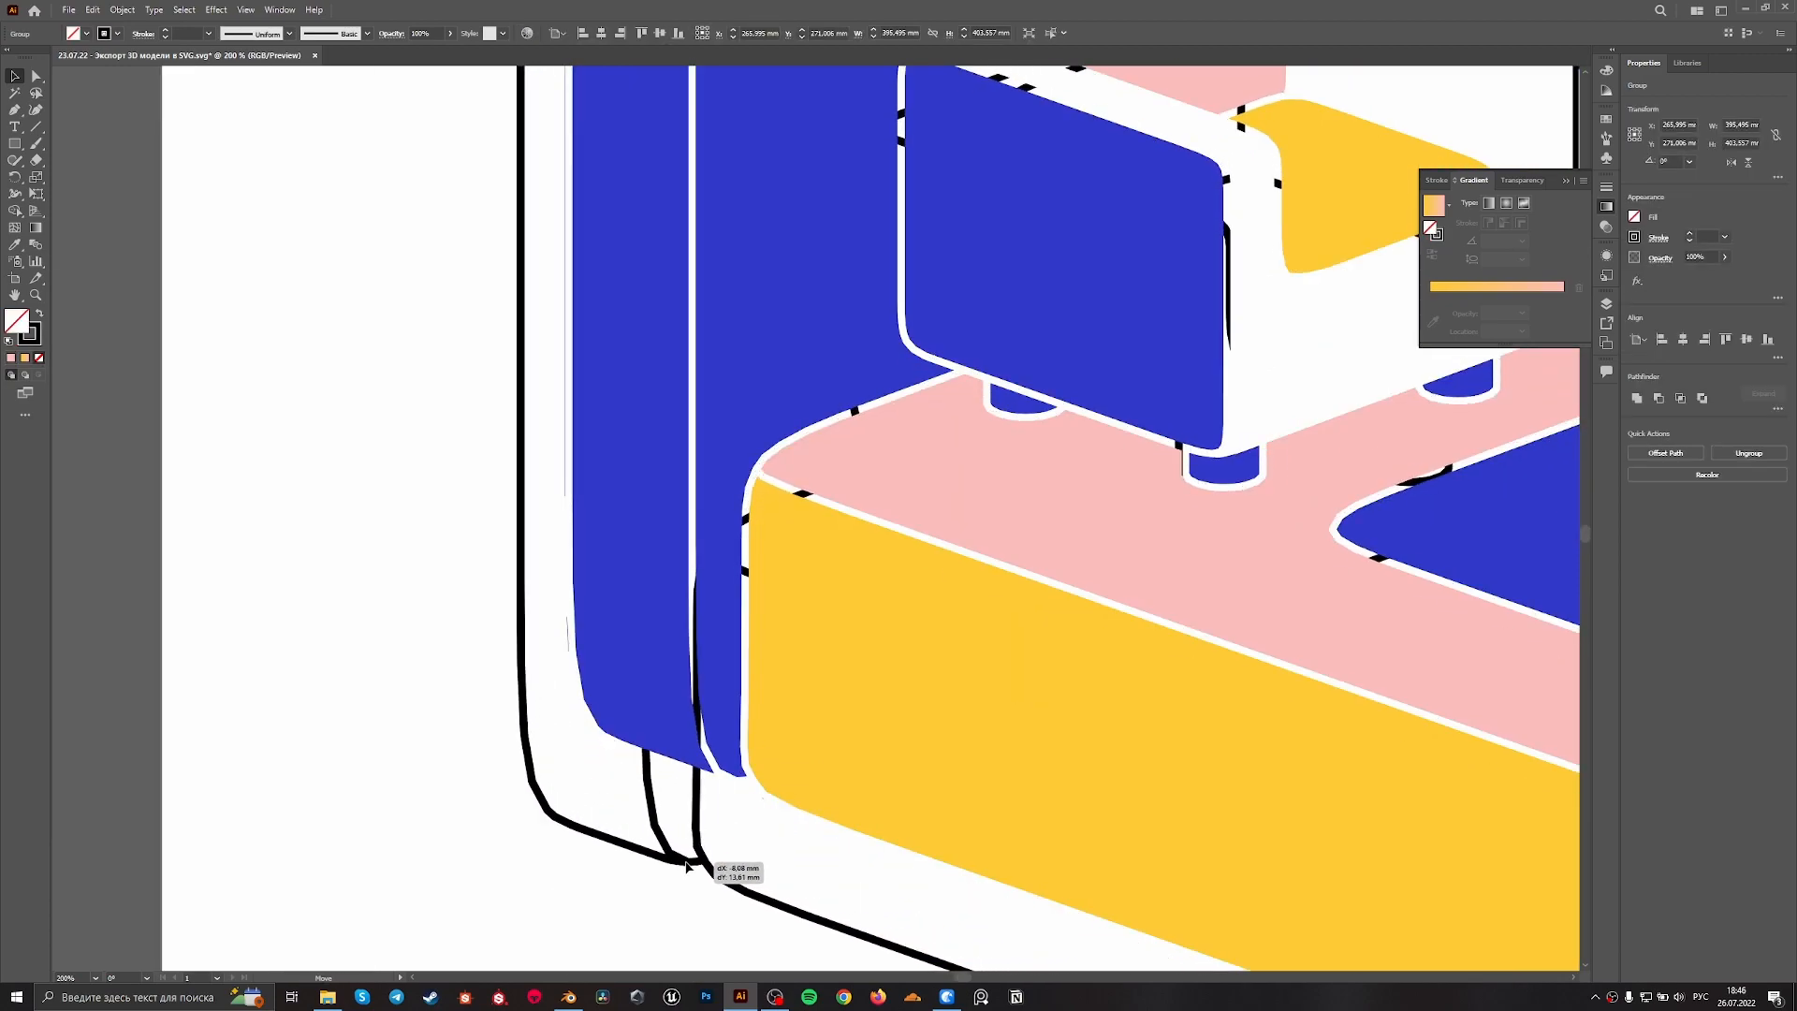
alt+scroll(725, 693, up, 2)
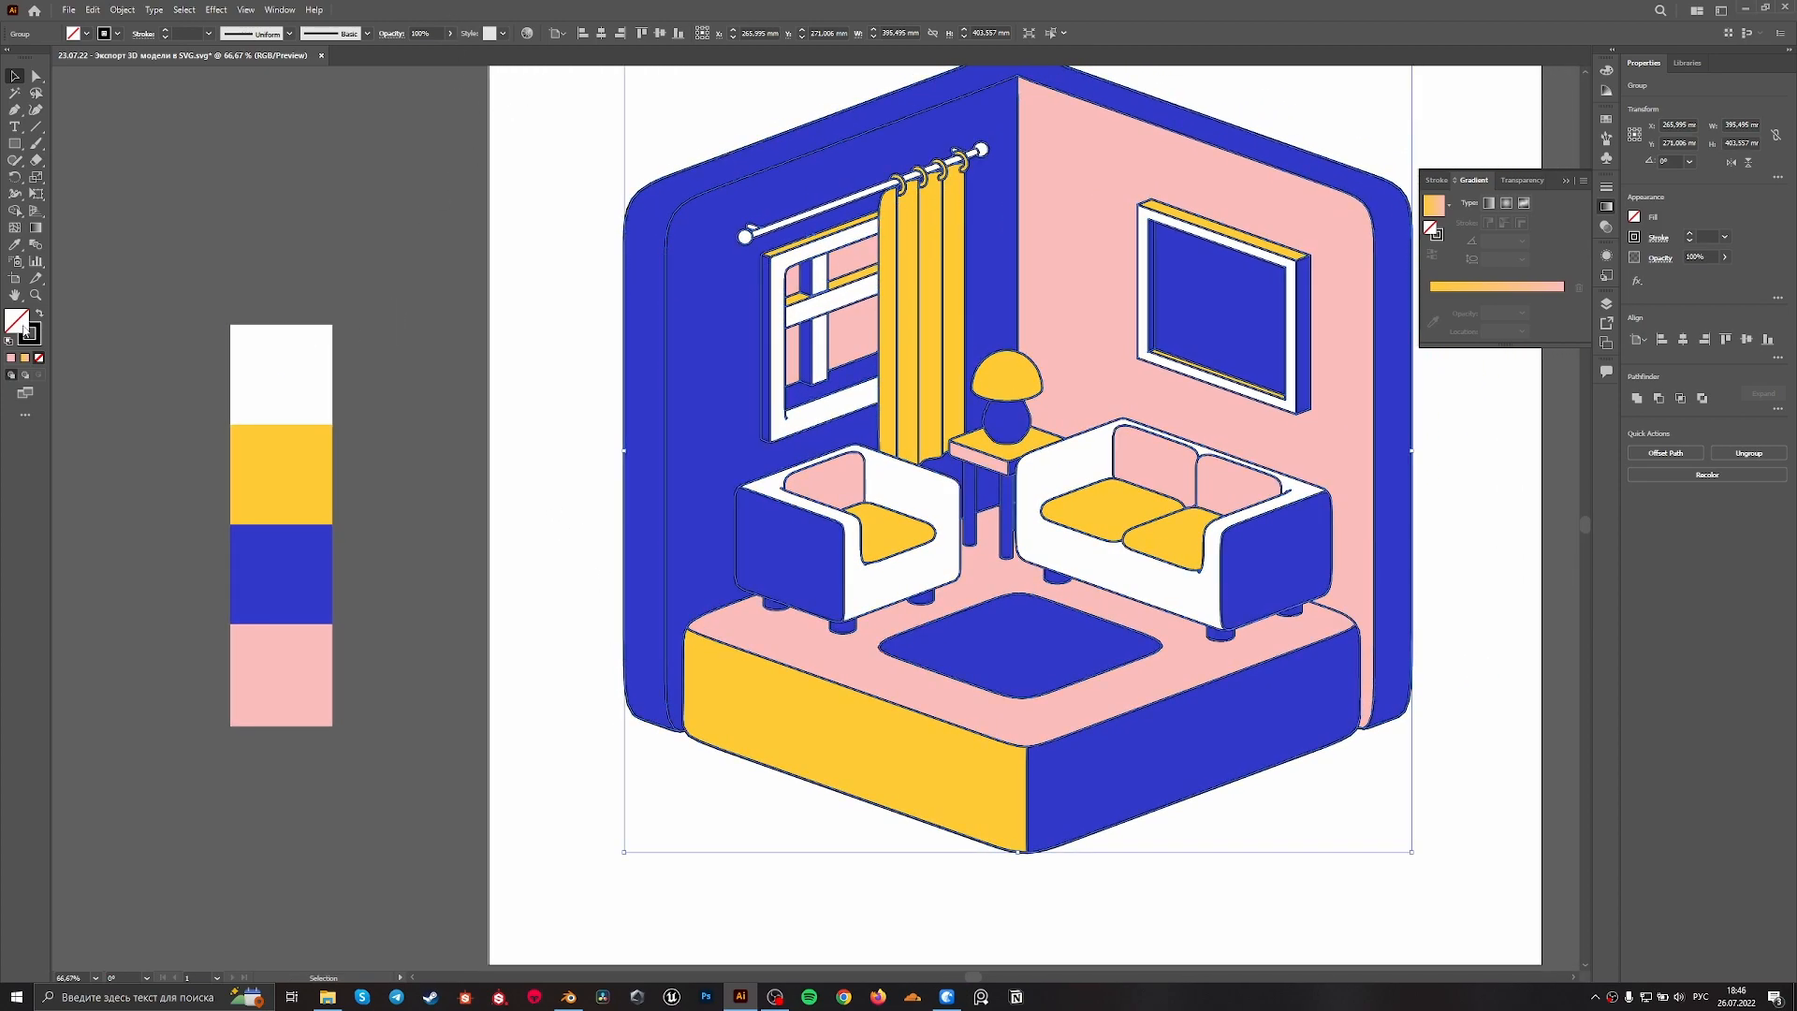
click(41, 338)
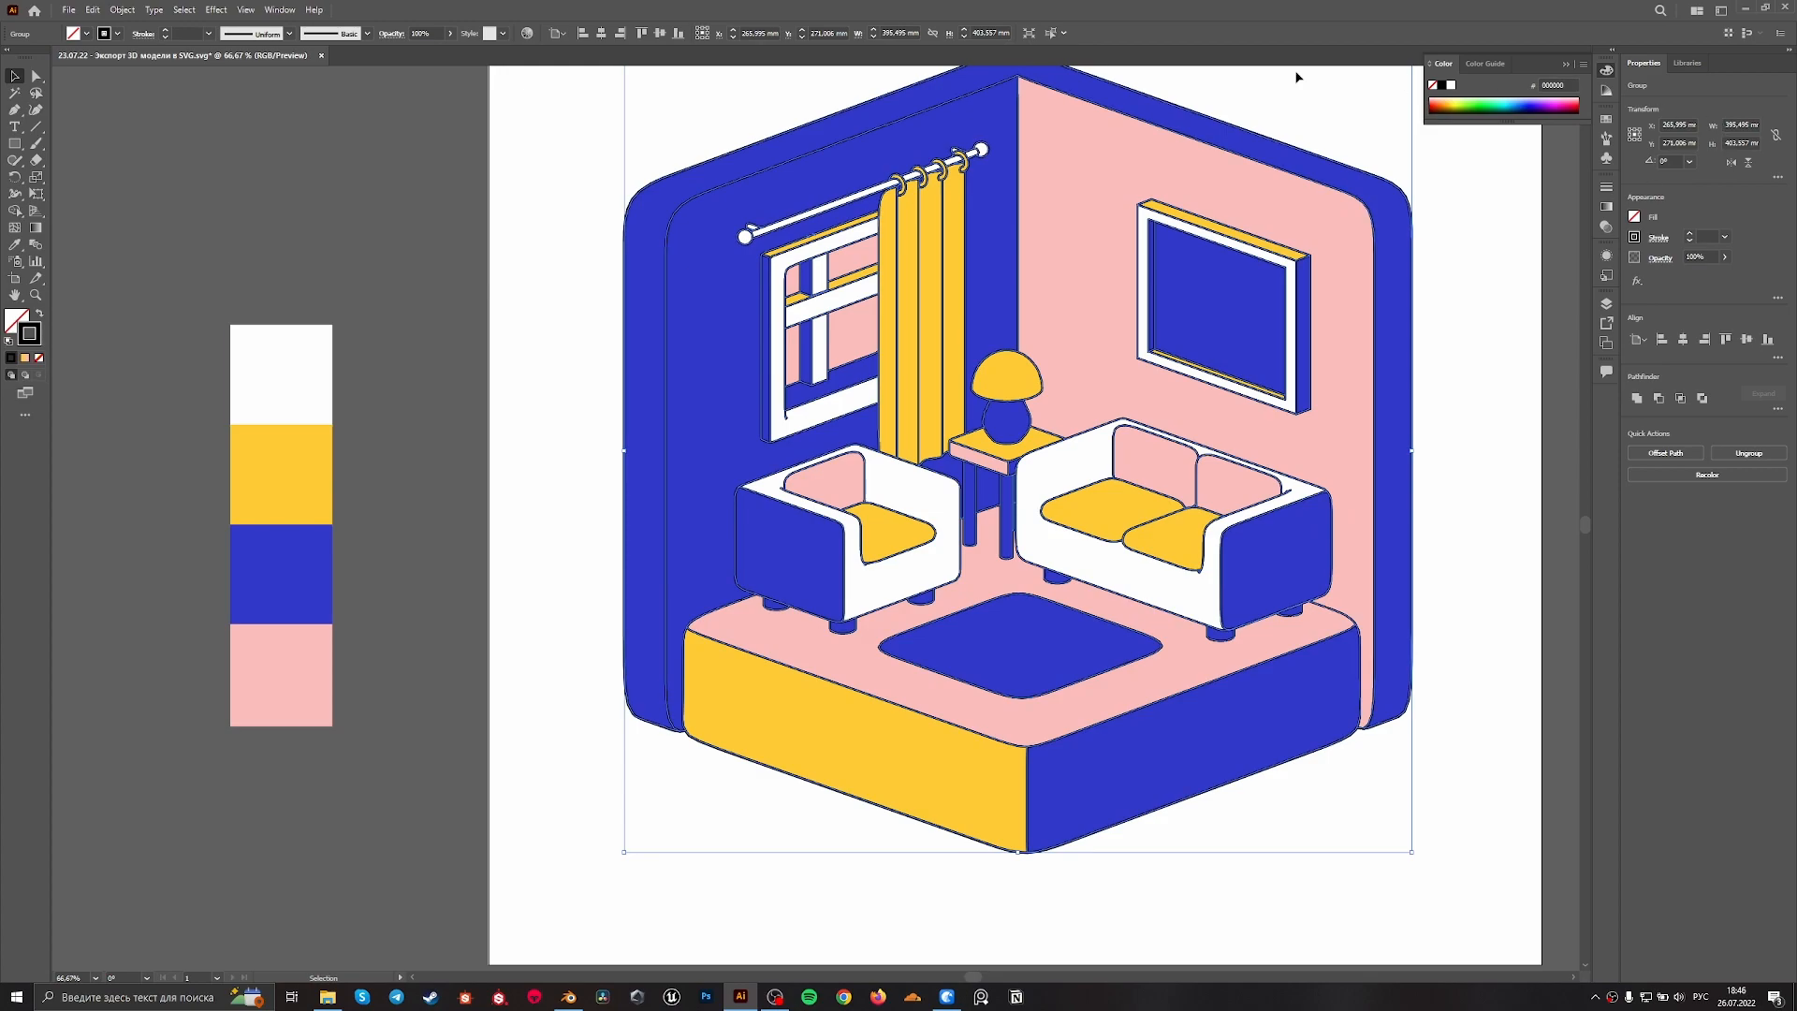
double_click(31, 339)
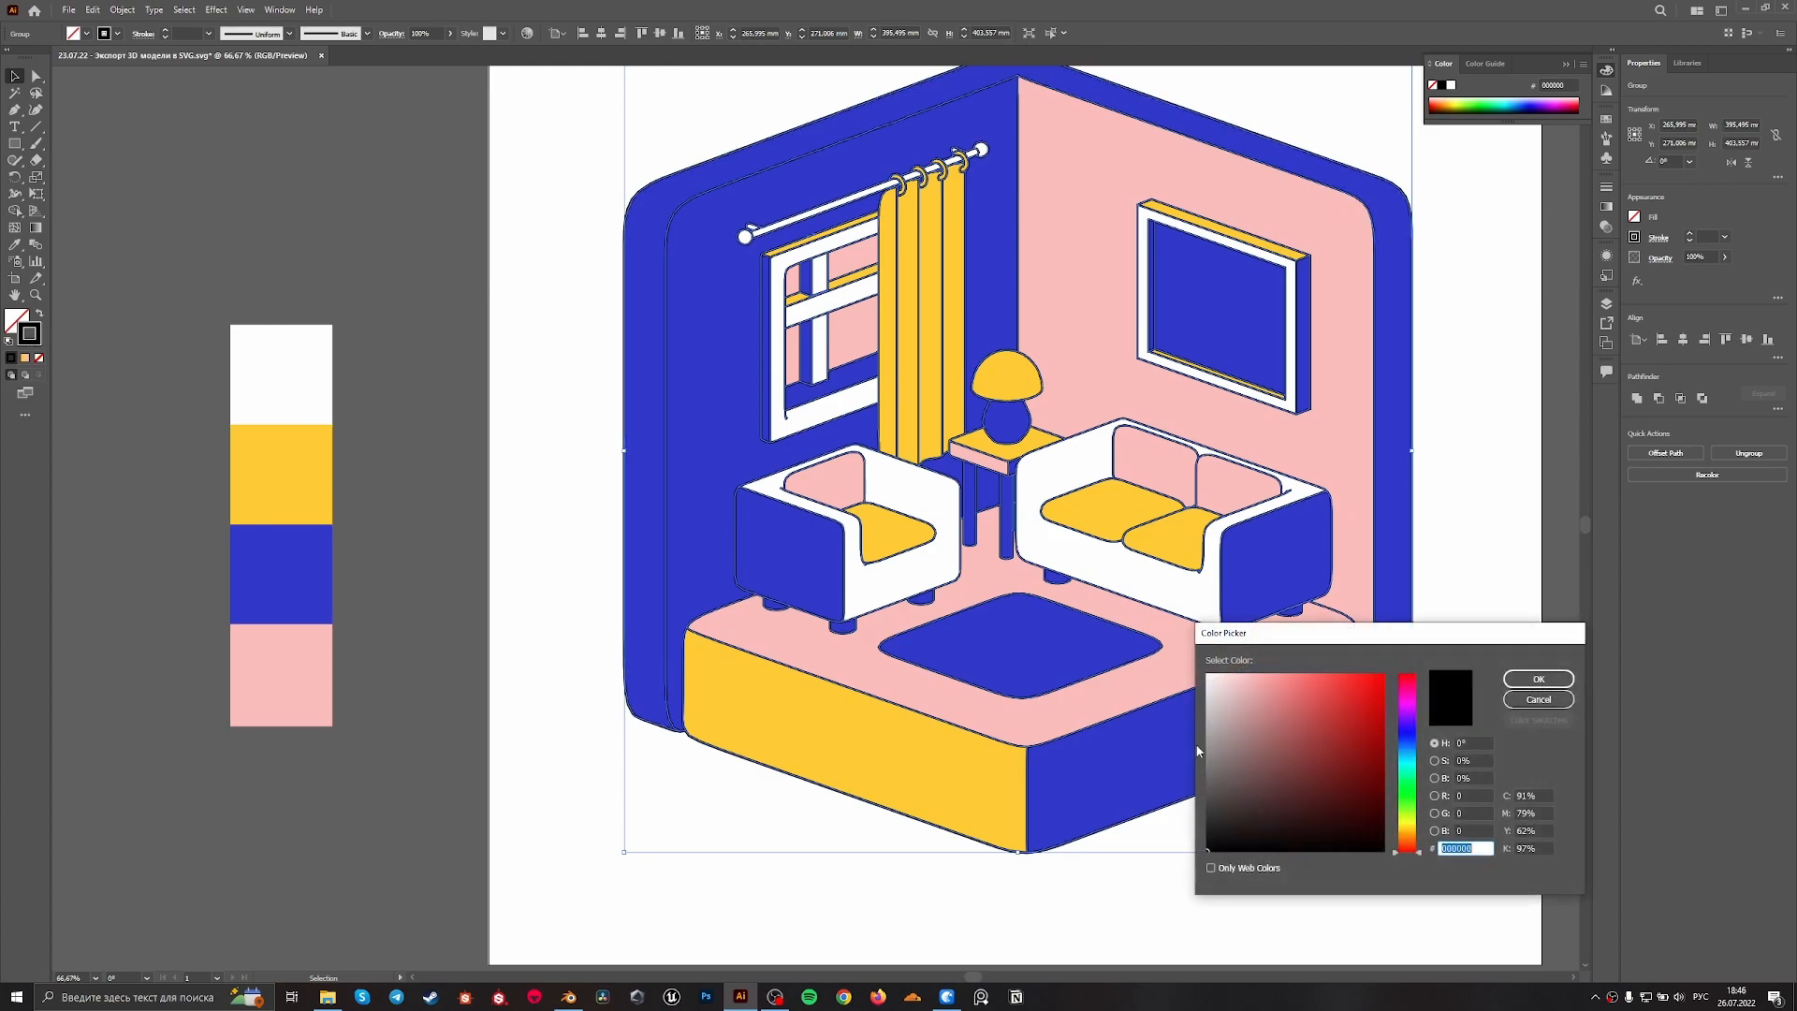
mouse_move(1322, 766)
mouse_down()
mouse_move(1344, 761)
mouse_move(1350, 789)
mouse_up()
click(1542, 676)
alt+scroll(662, 721, up, 4)
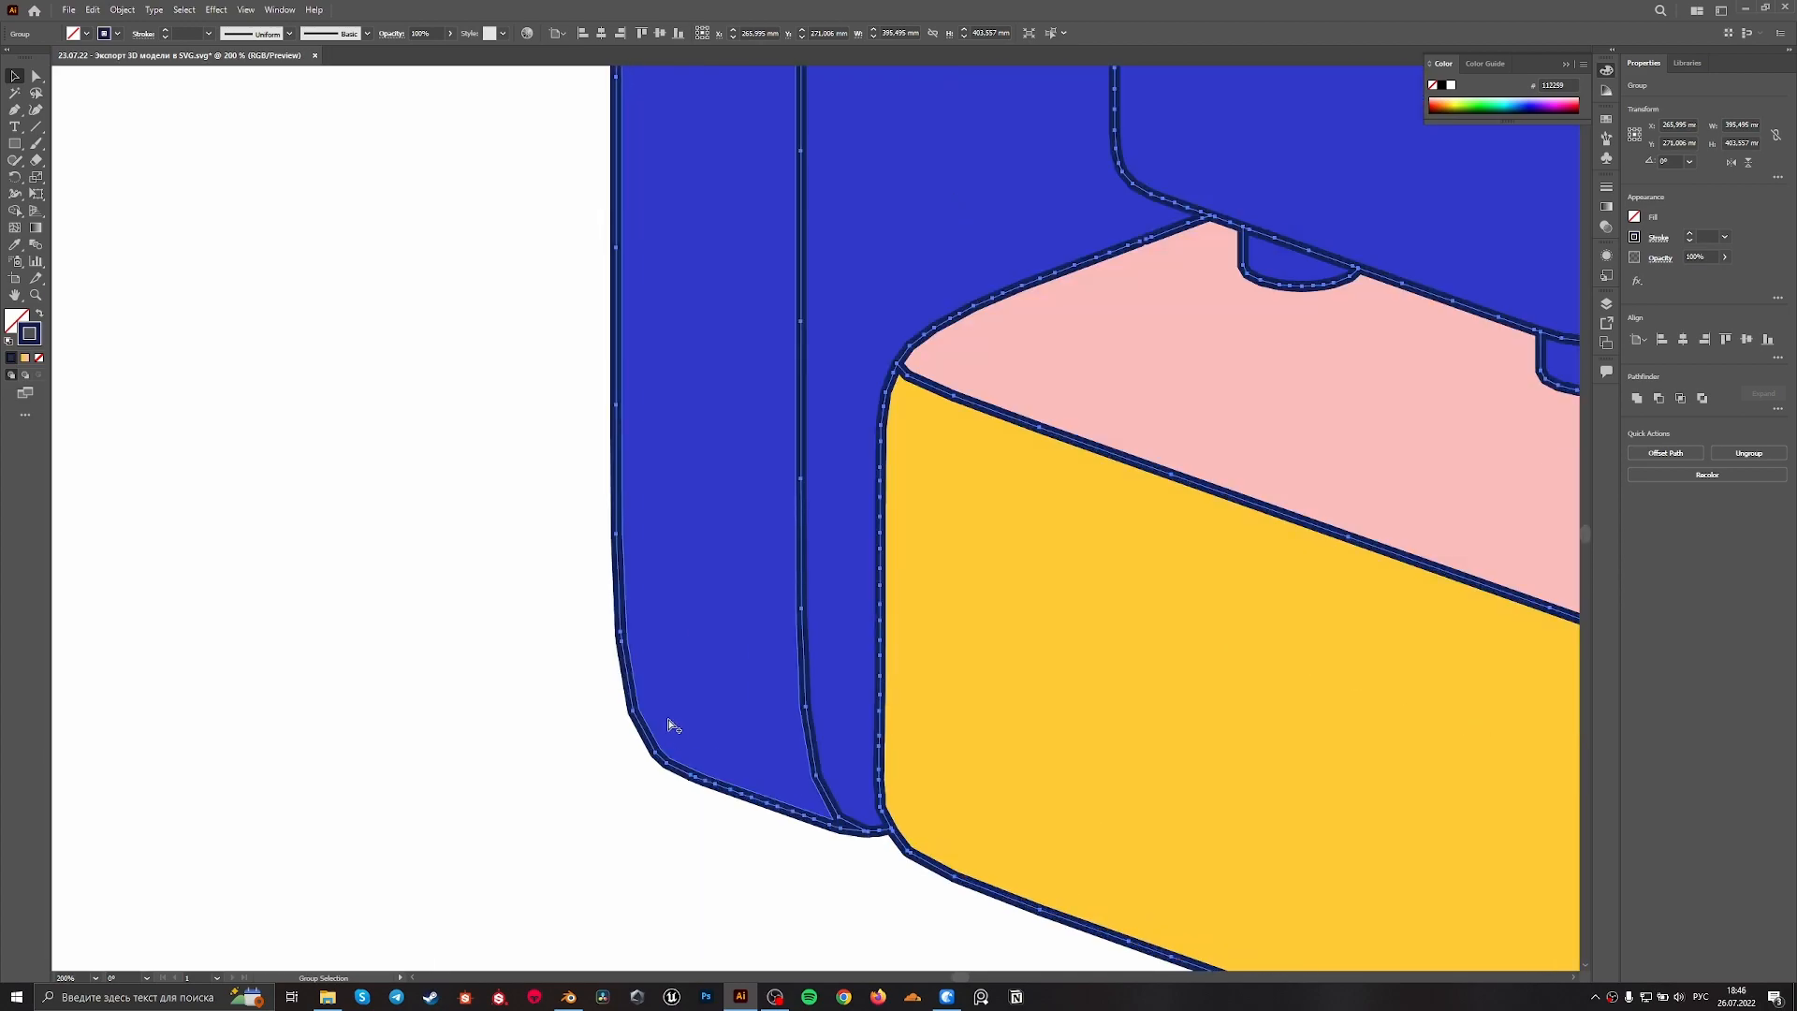
click(554, 718)
Examine the recoloured outlines up close and across the whole illustration
alt+scroll(554, 719, down, 4)
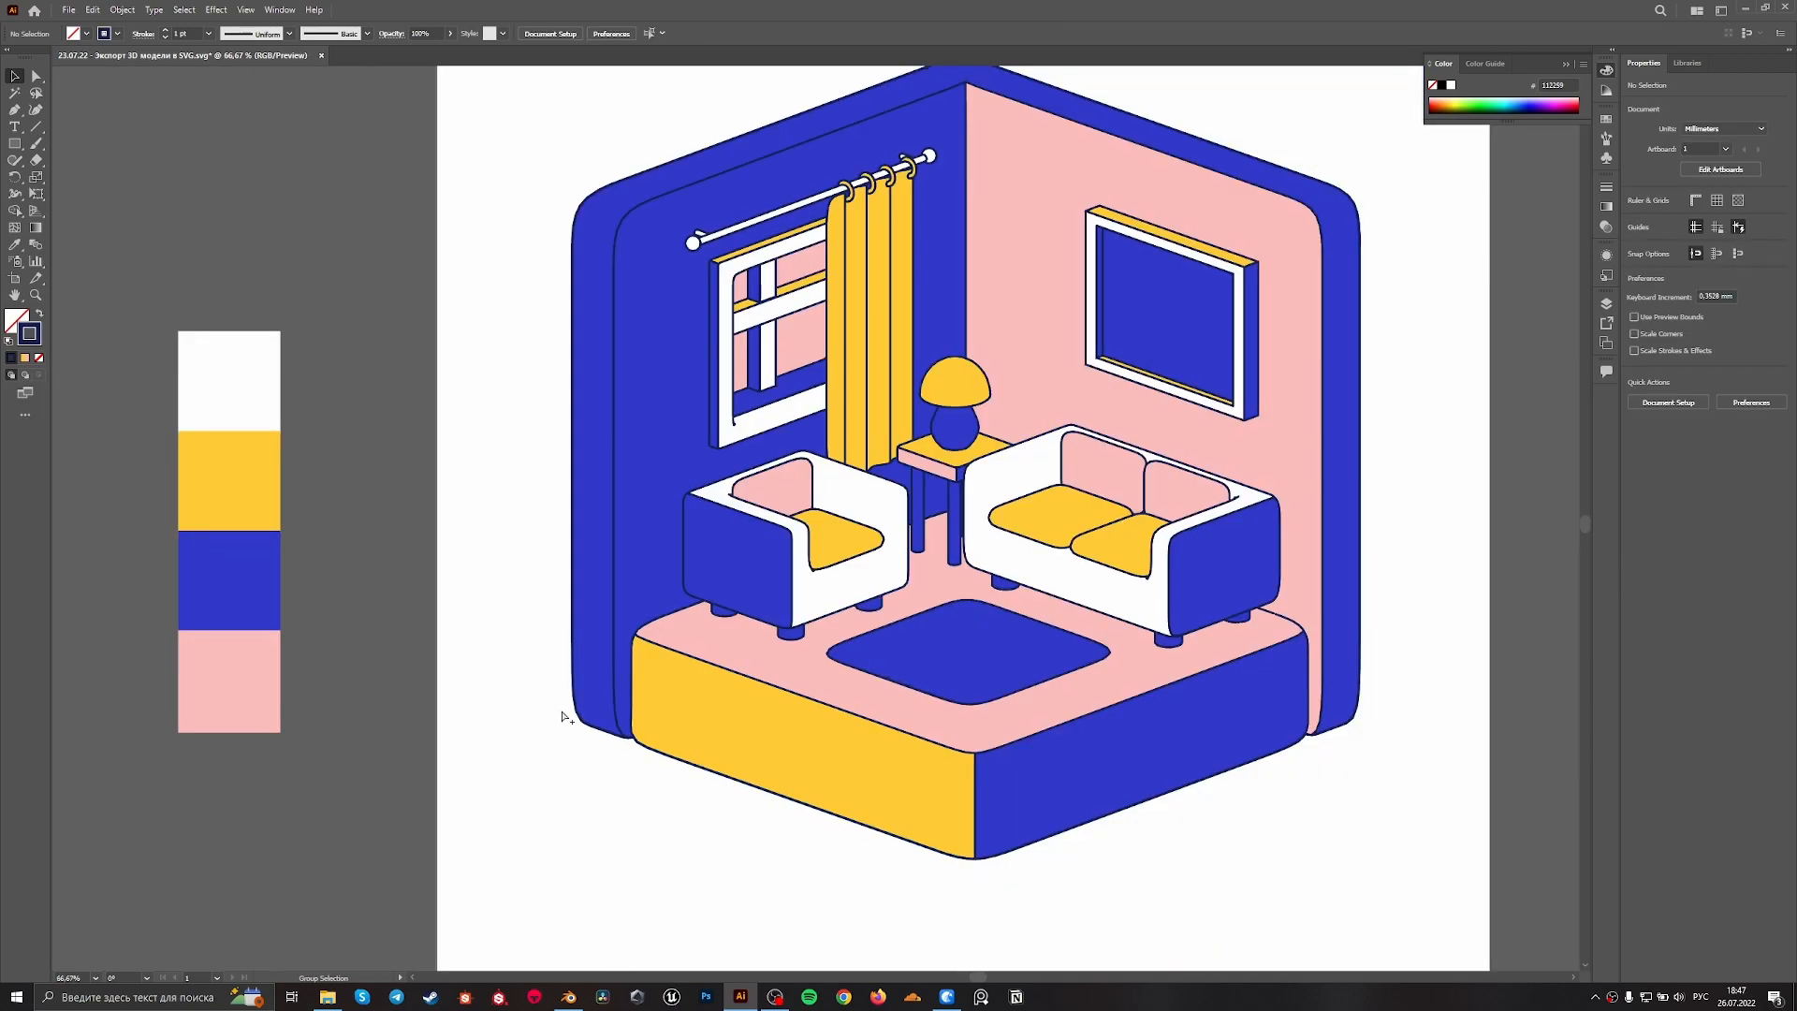
alt+scroll(996, 883, up, 1)
alt+scroll(995, 883, up, 2)
alt+scroll(987, 882, down, 4)
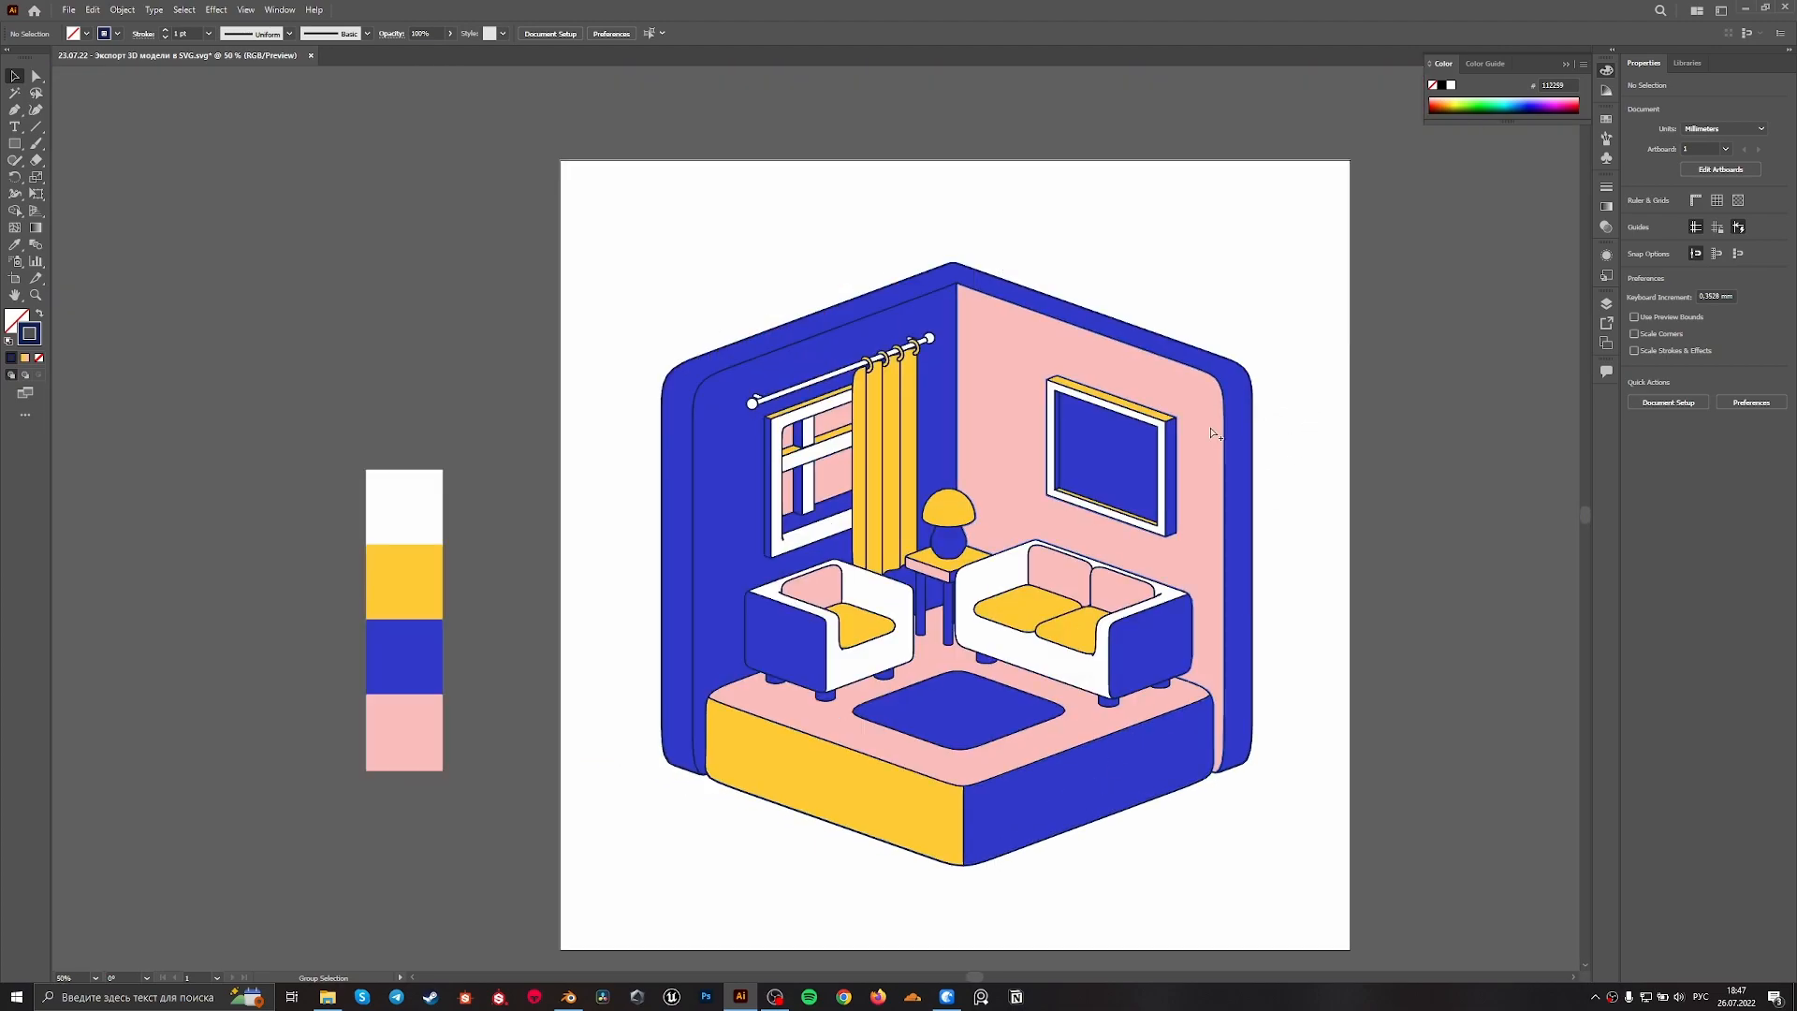
alt+scroll(1216, 433, down, 2)
alt+scroll(1288, 481, up, 1)
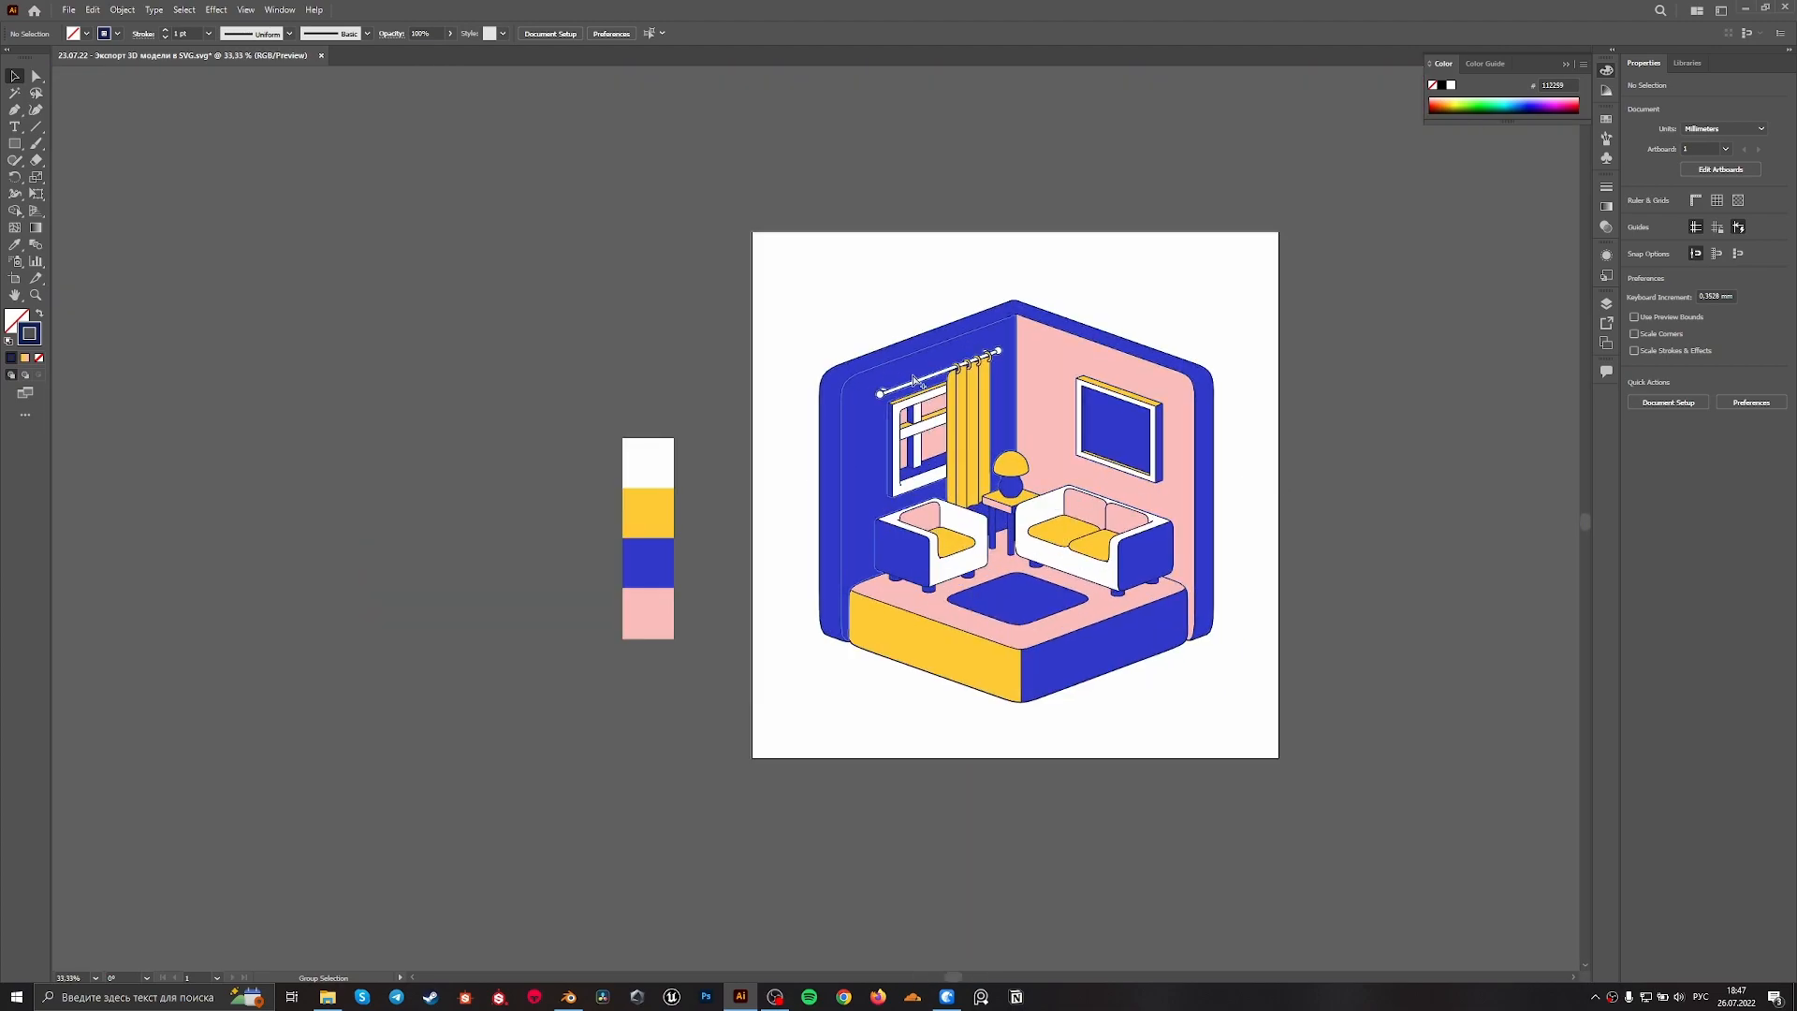
alt+scroll(742, 406, up, 2)
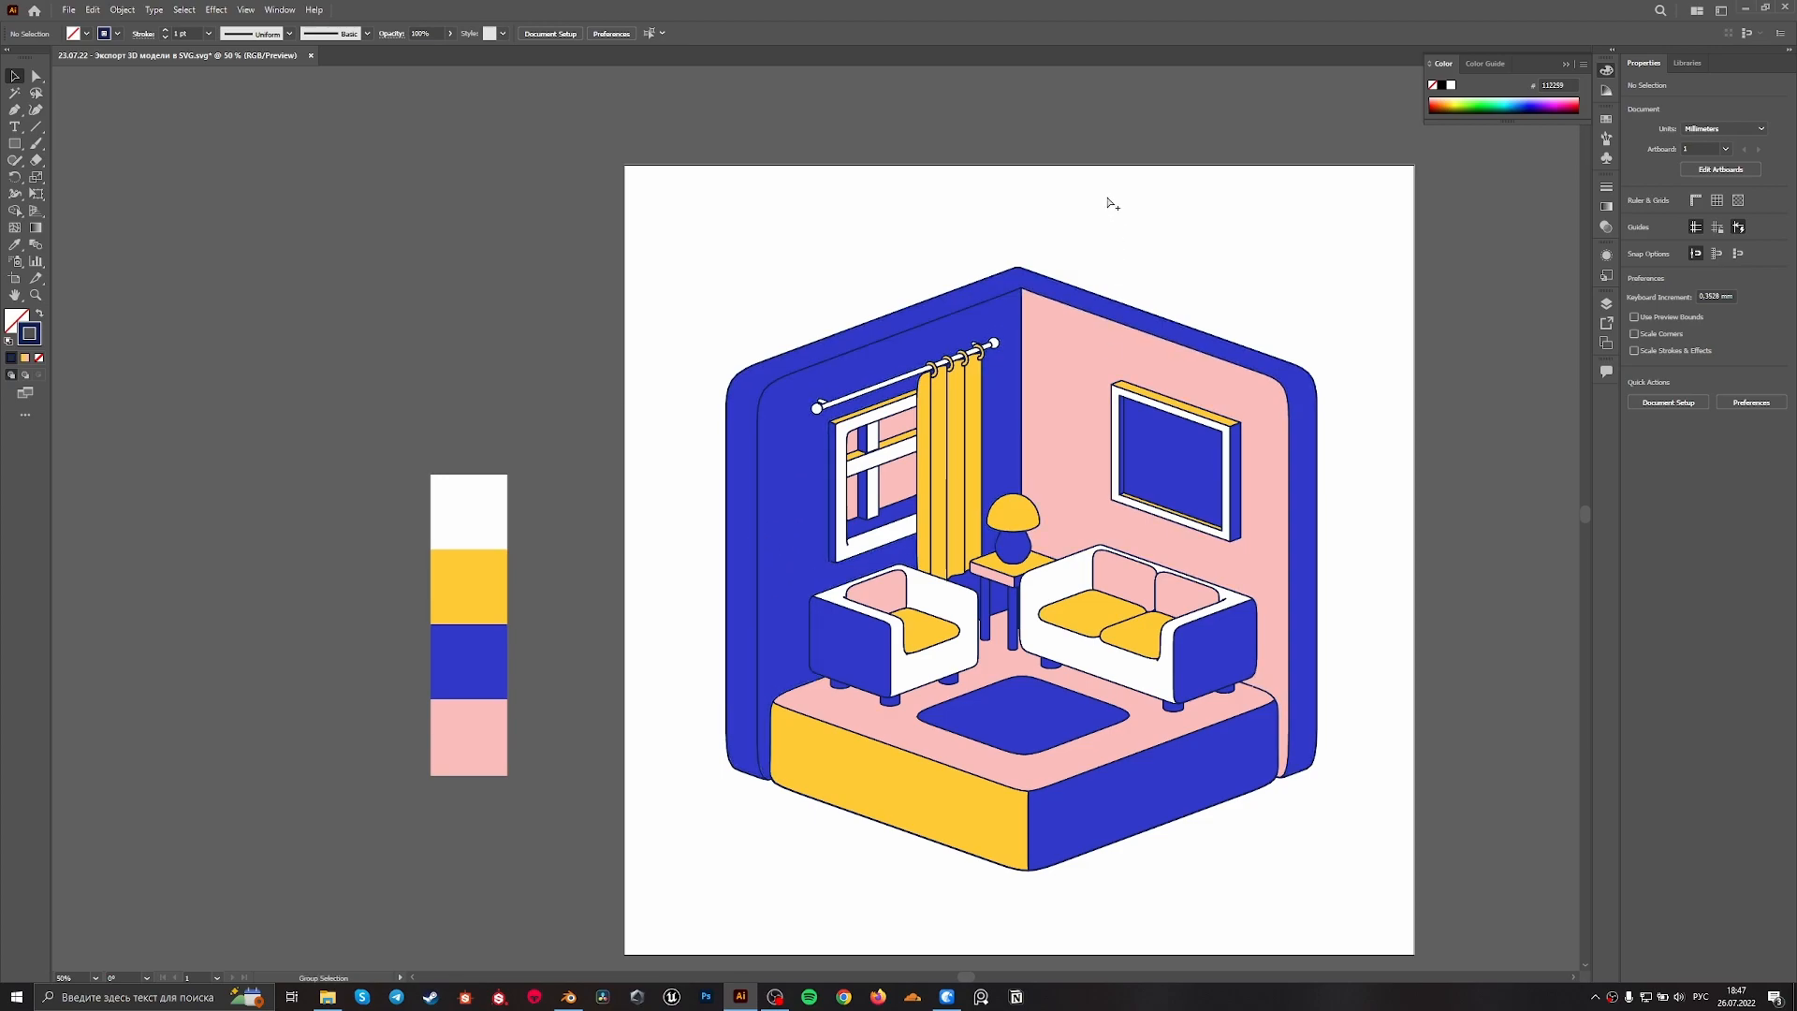
Fill the blue left wall with white using the Eyedropper, also trying yellow and pink on it, and deselect it
click(795, 554)
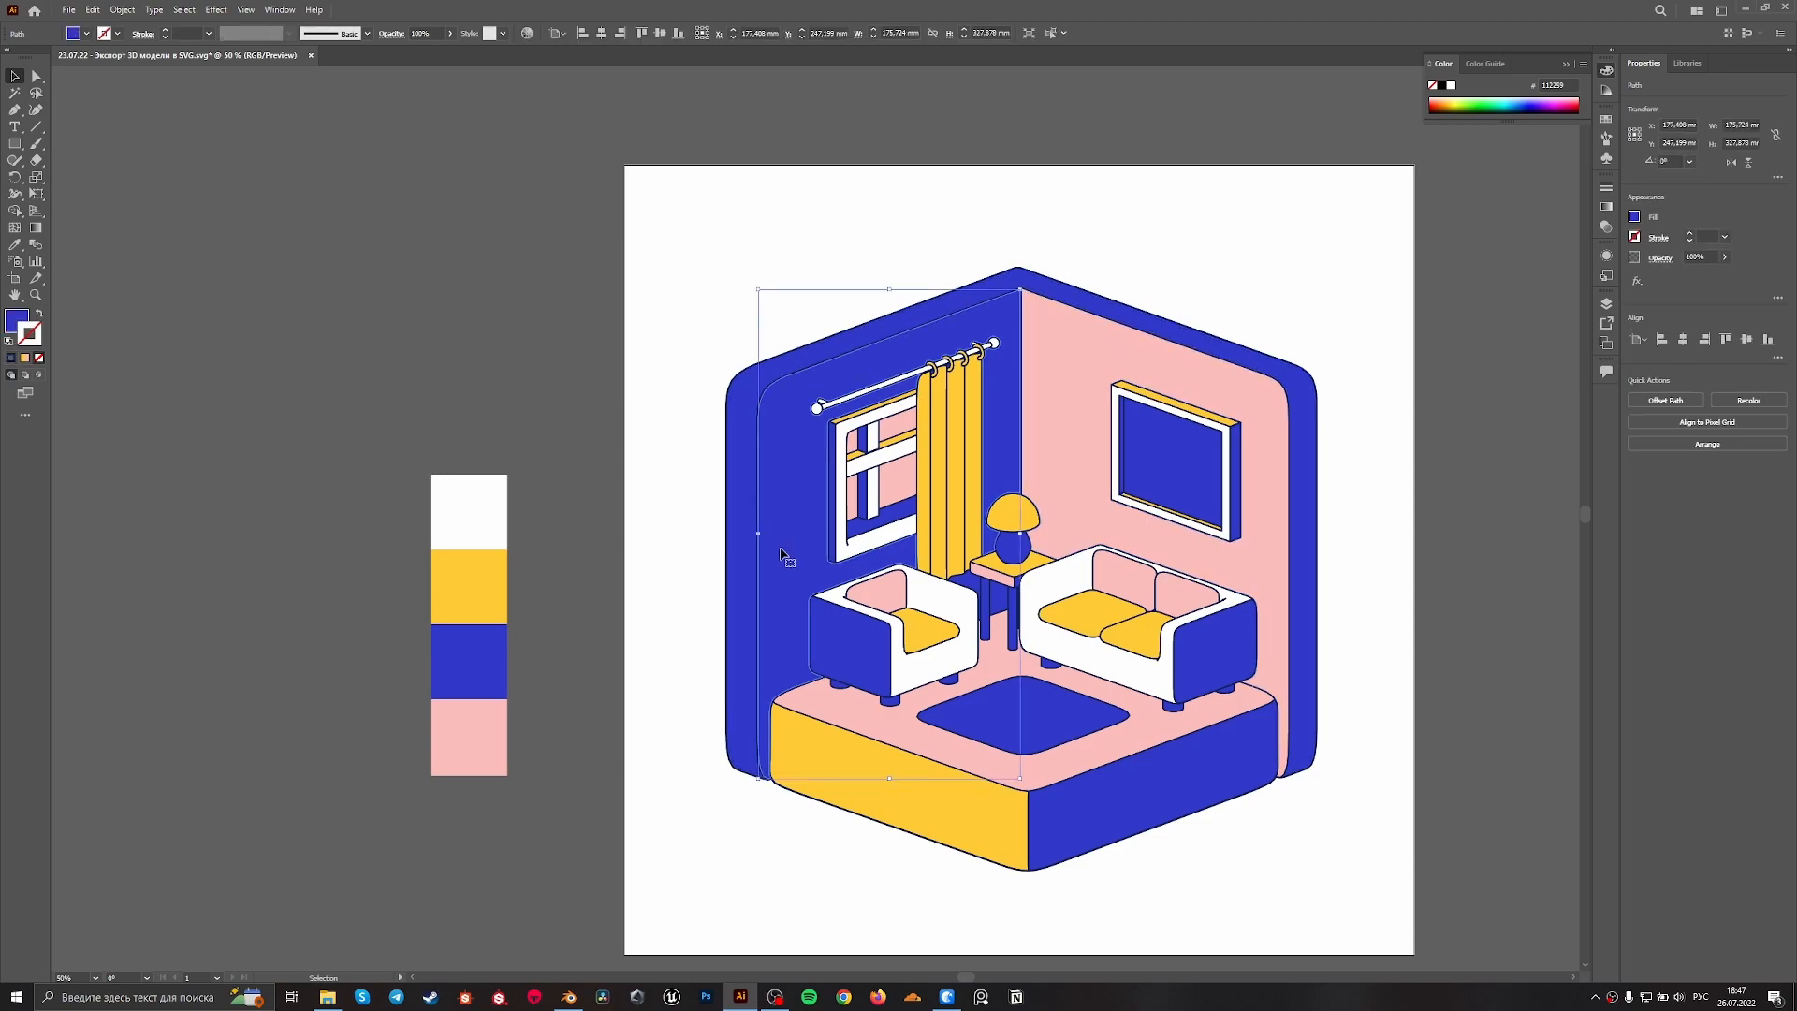
key(i)
click(962, 614)
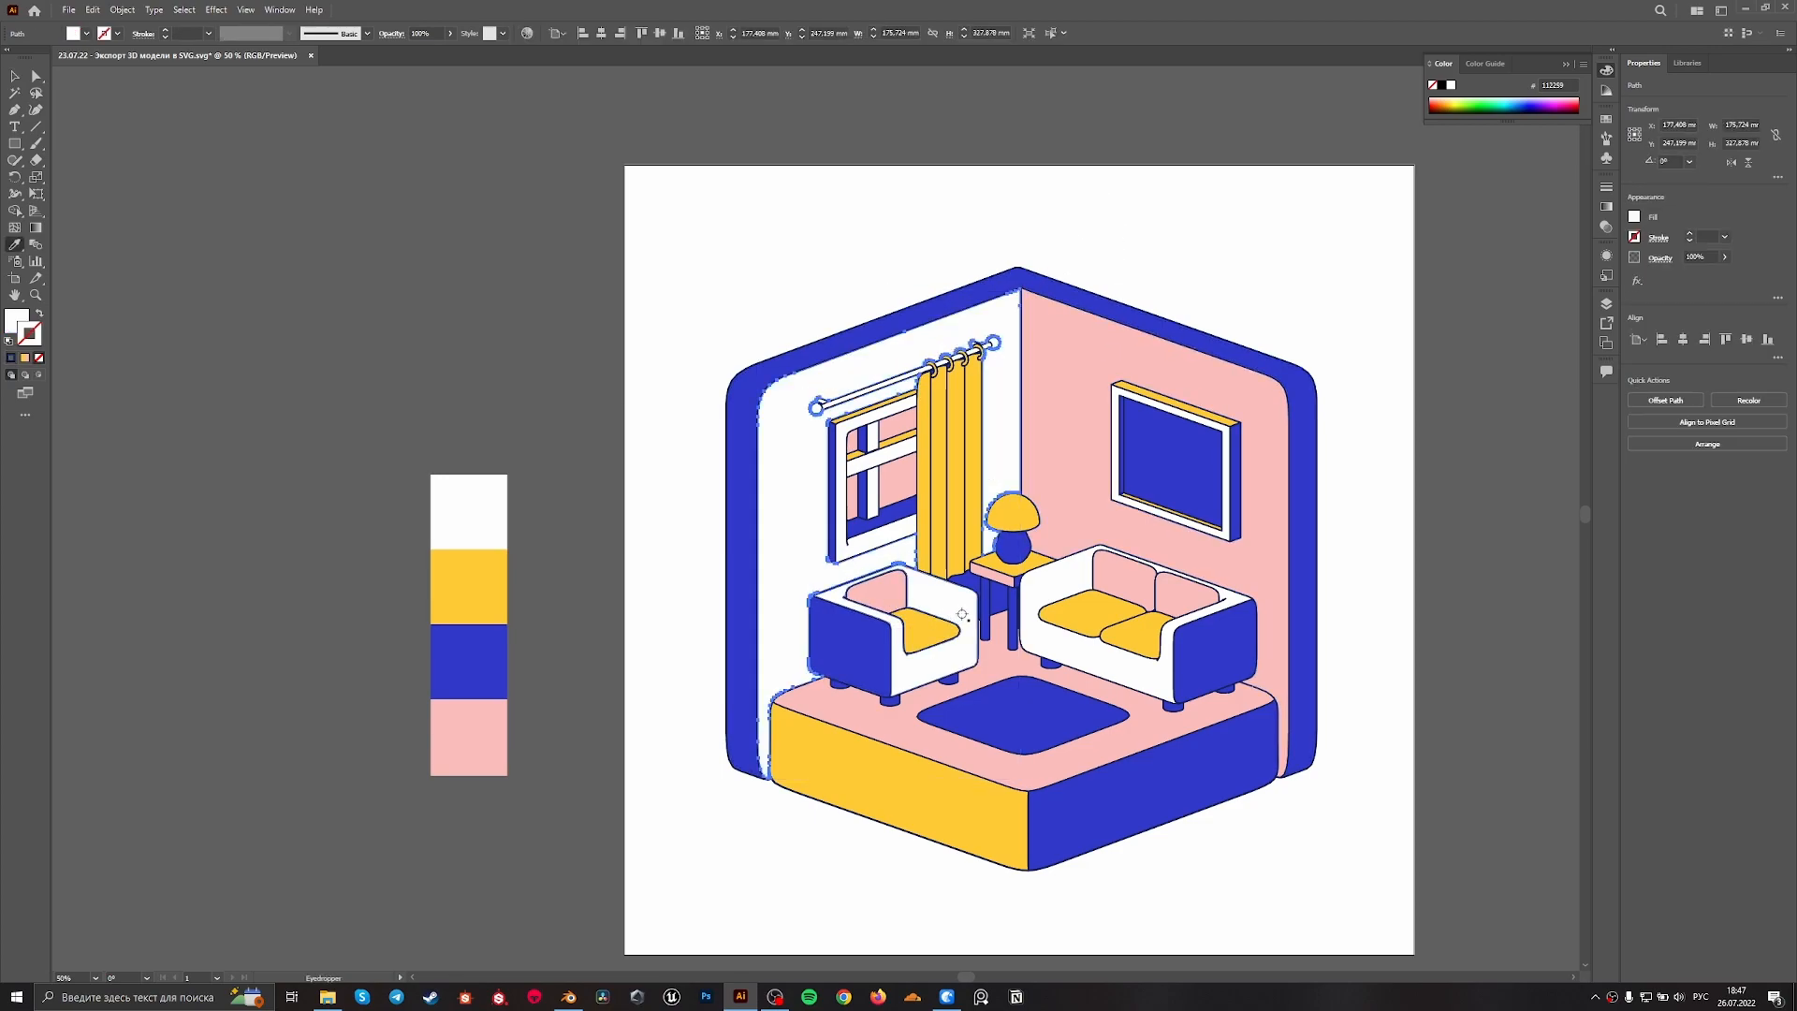
click(1070, 505)
click(1018, 513)
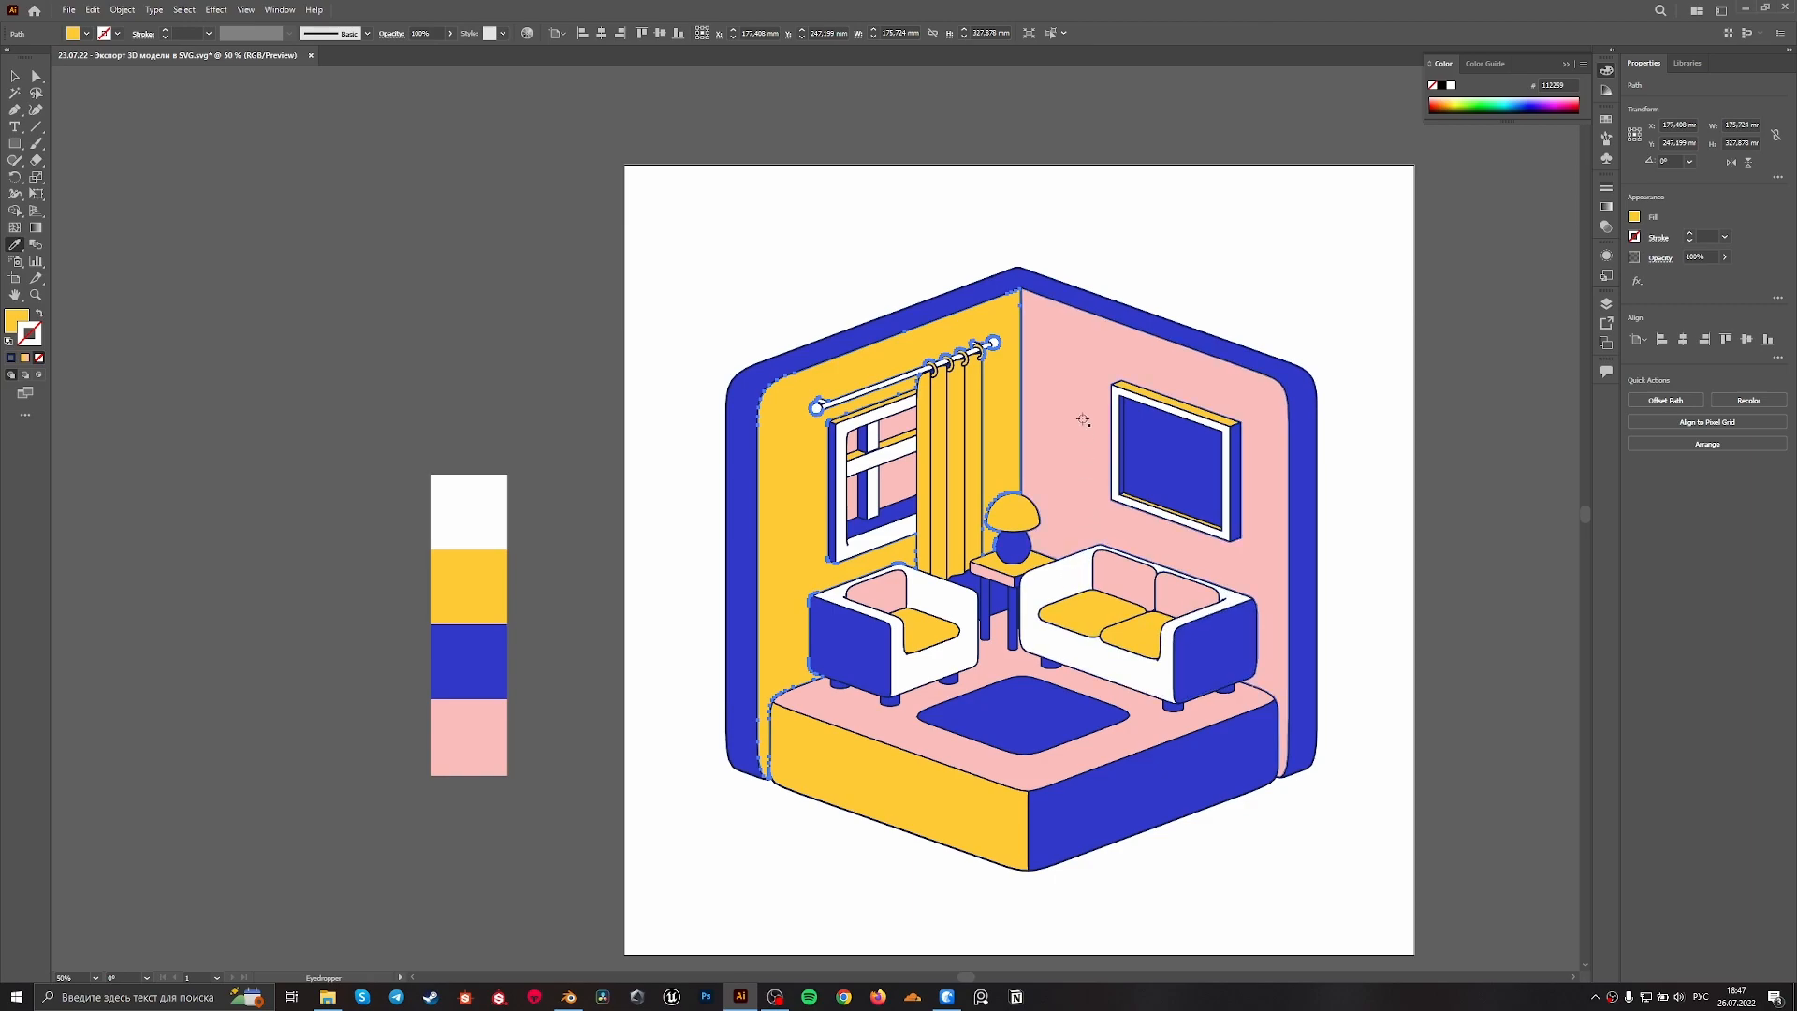
click(1088, 376)
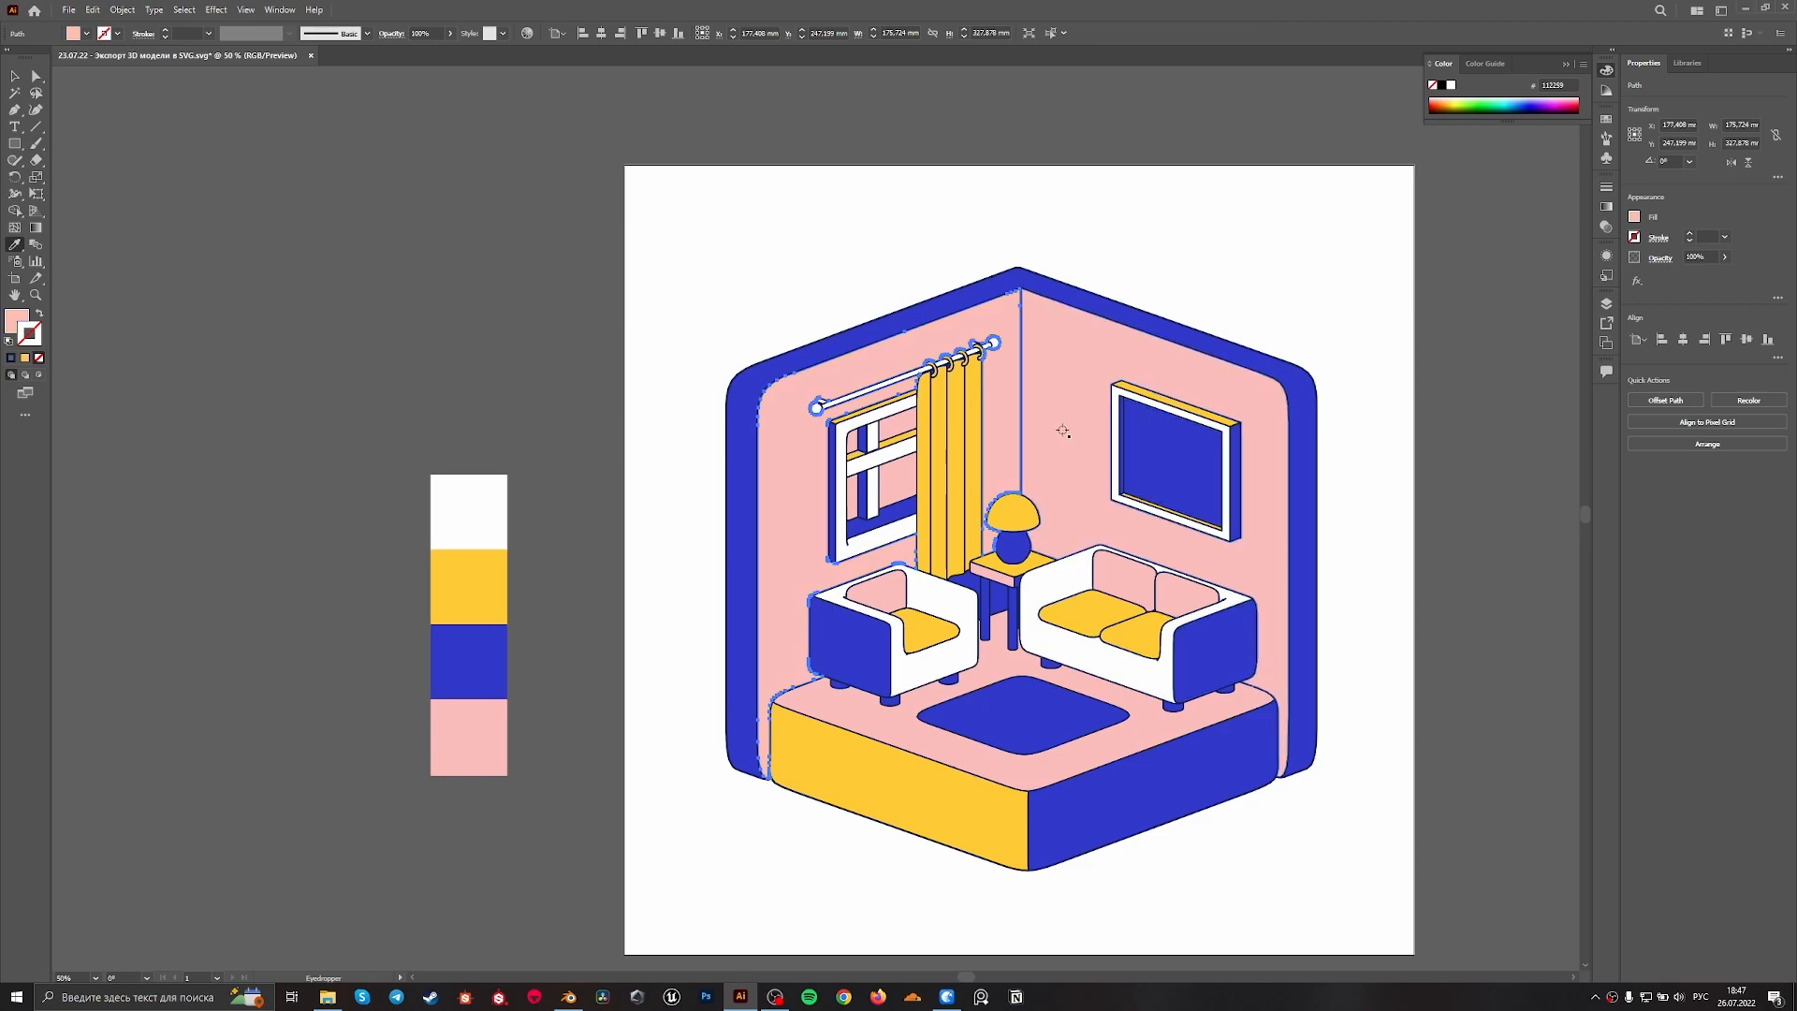
click(919, 659)
key(v)
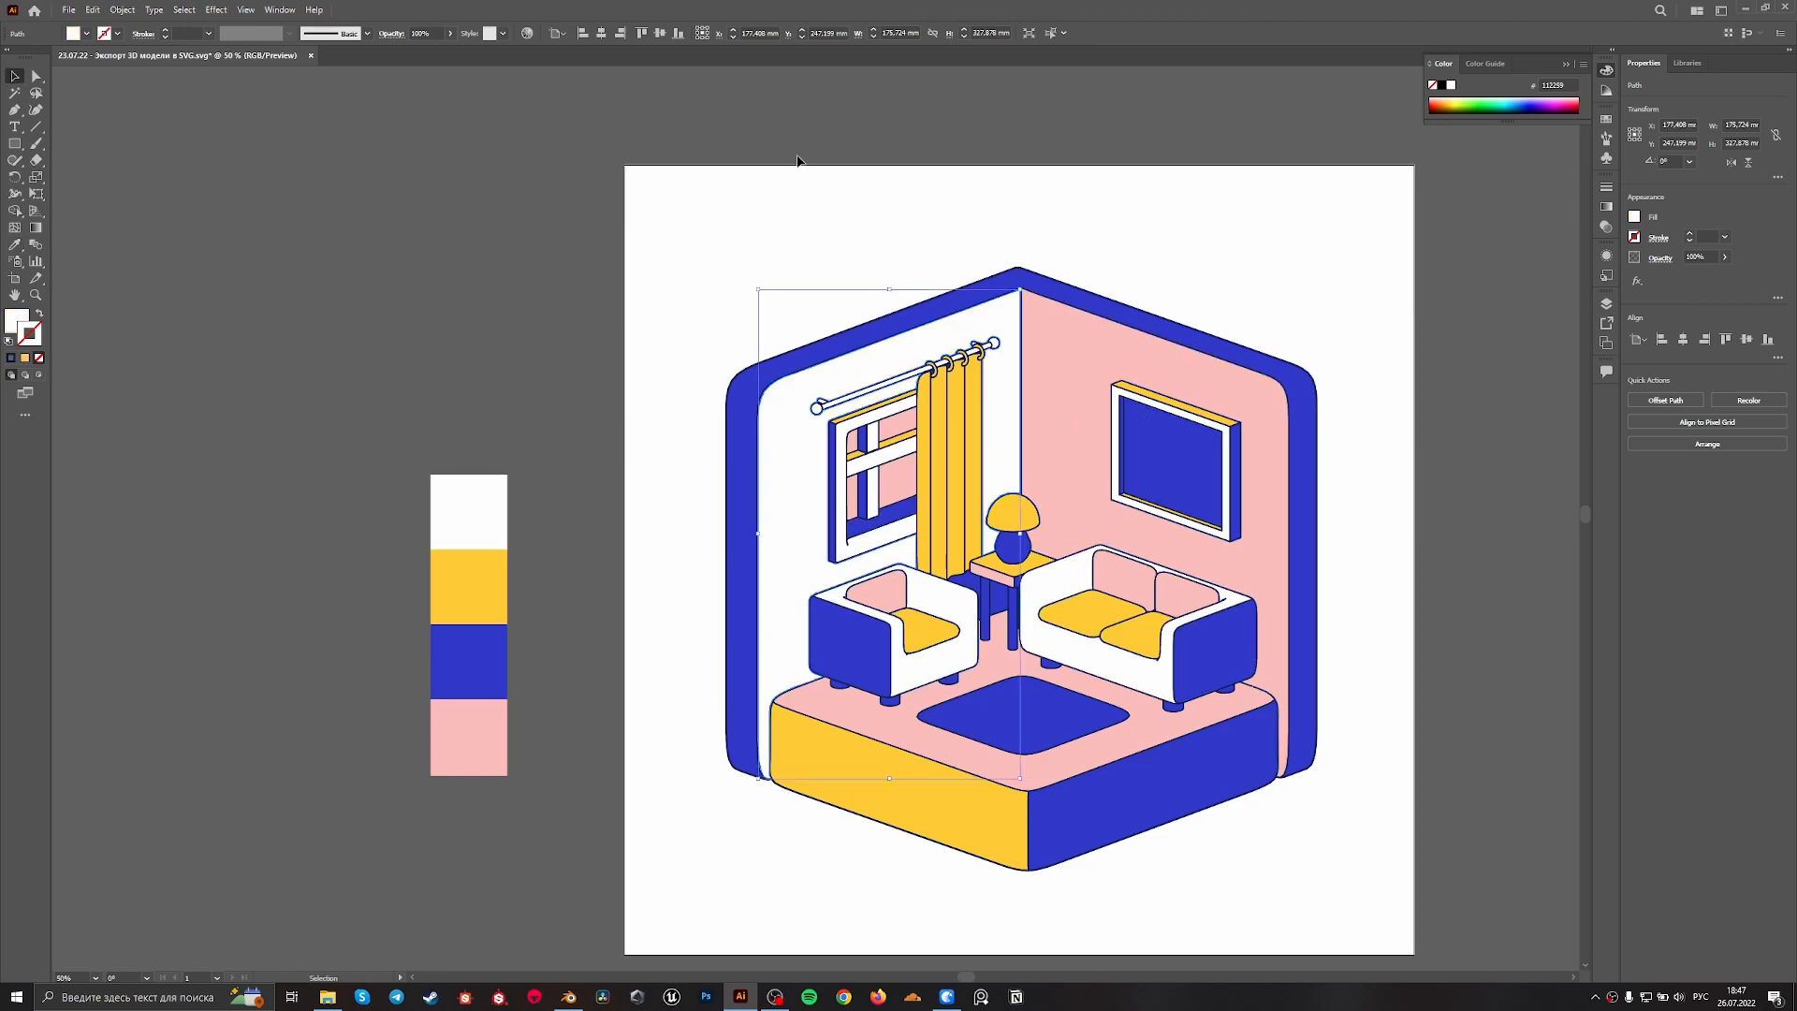
click(821, 242)
alt+scroll(826, 239, down, 1)
alt+scroll(1065, 284, up, 1)
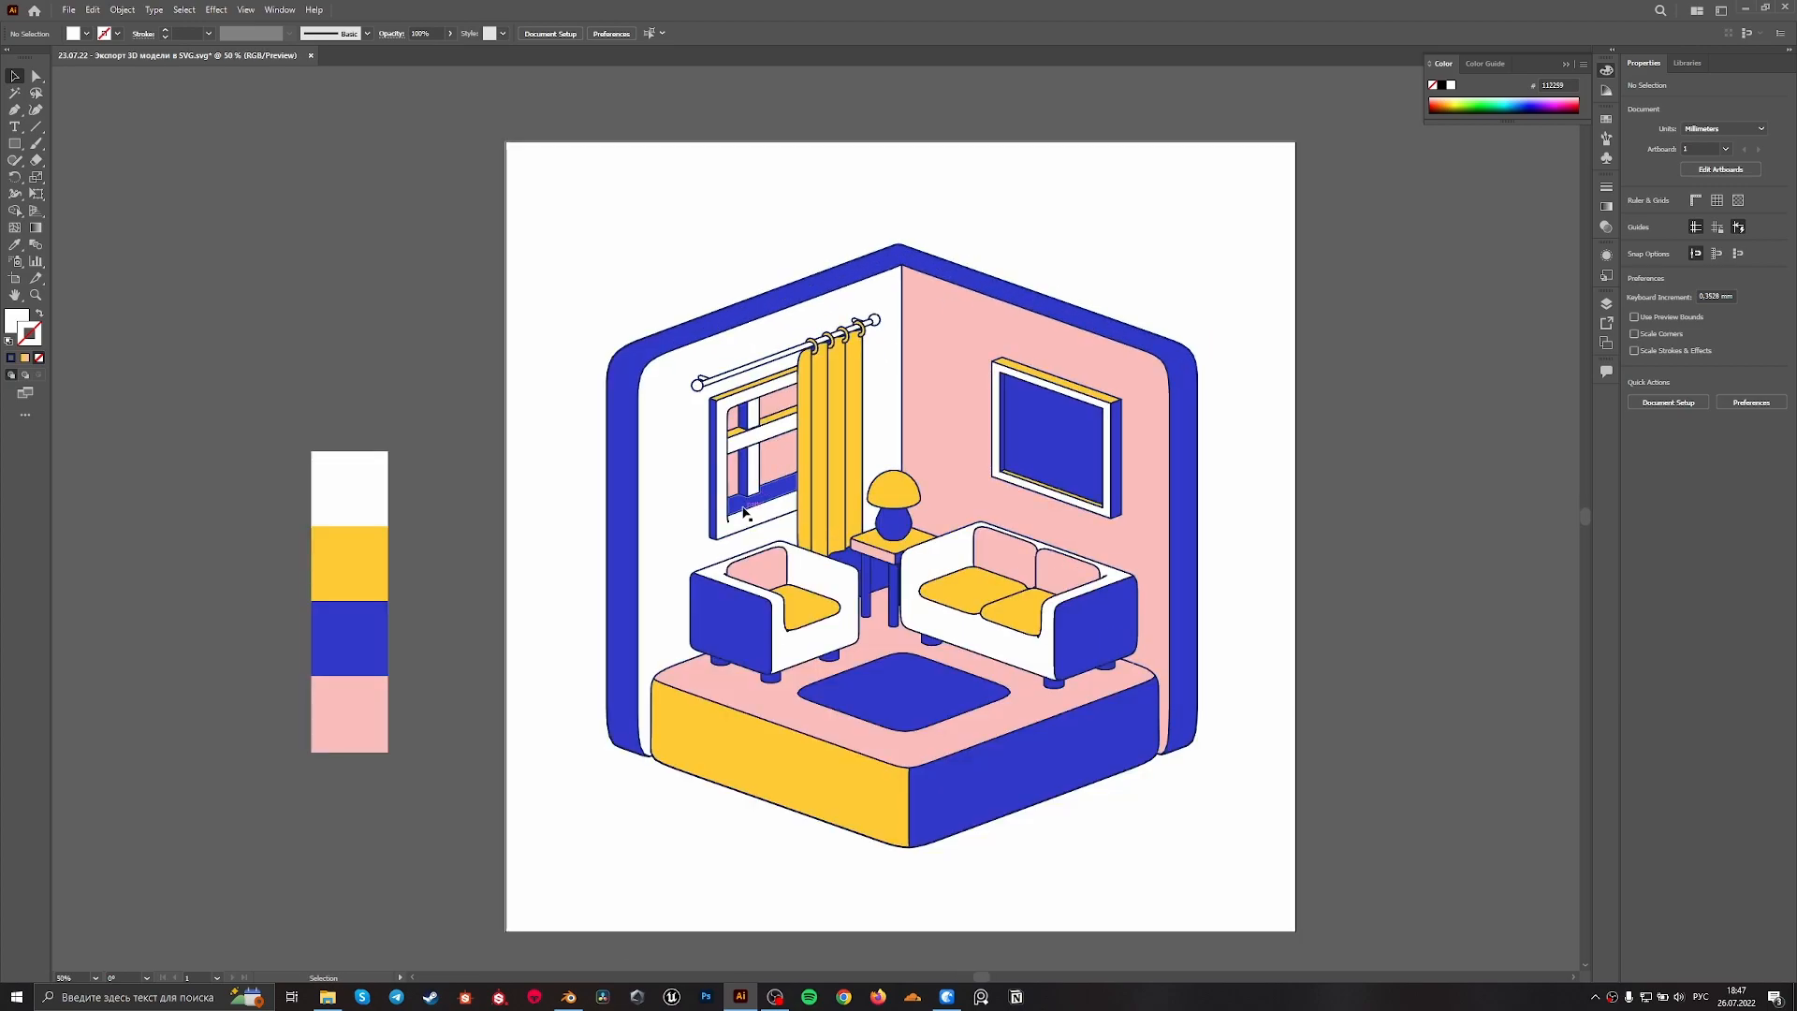
scroll(925, 249, up, 1)
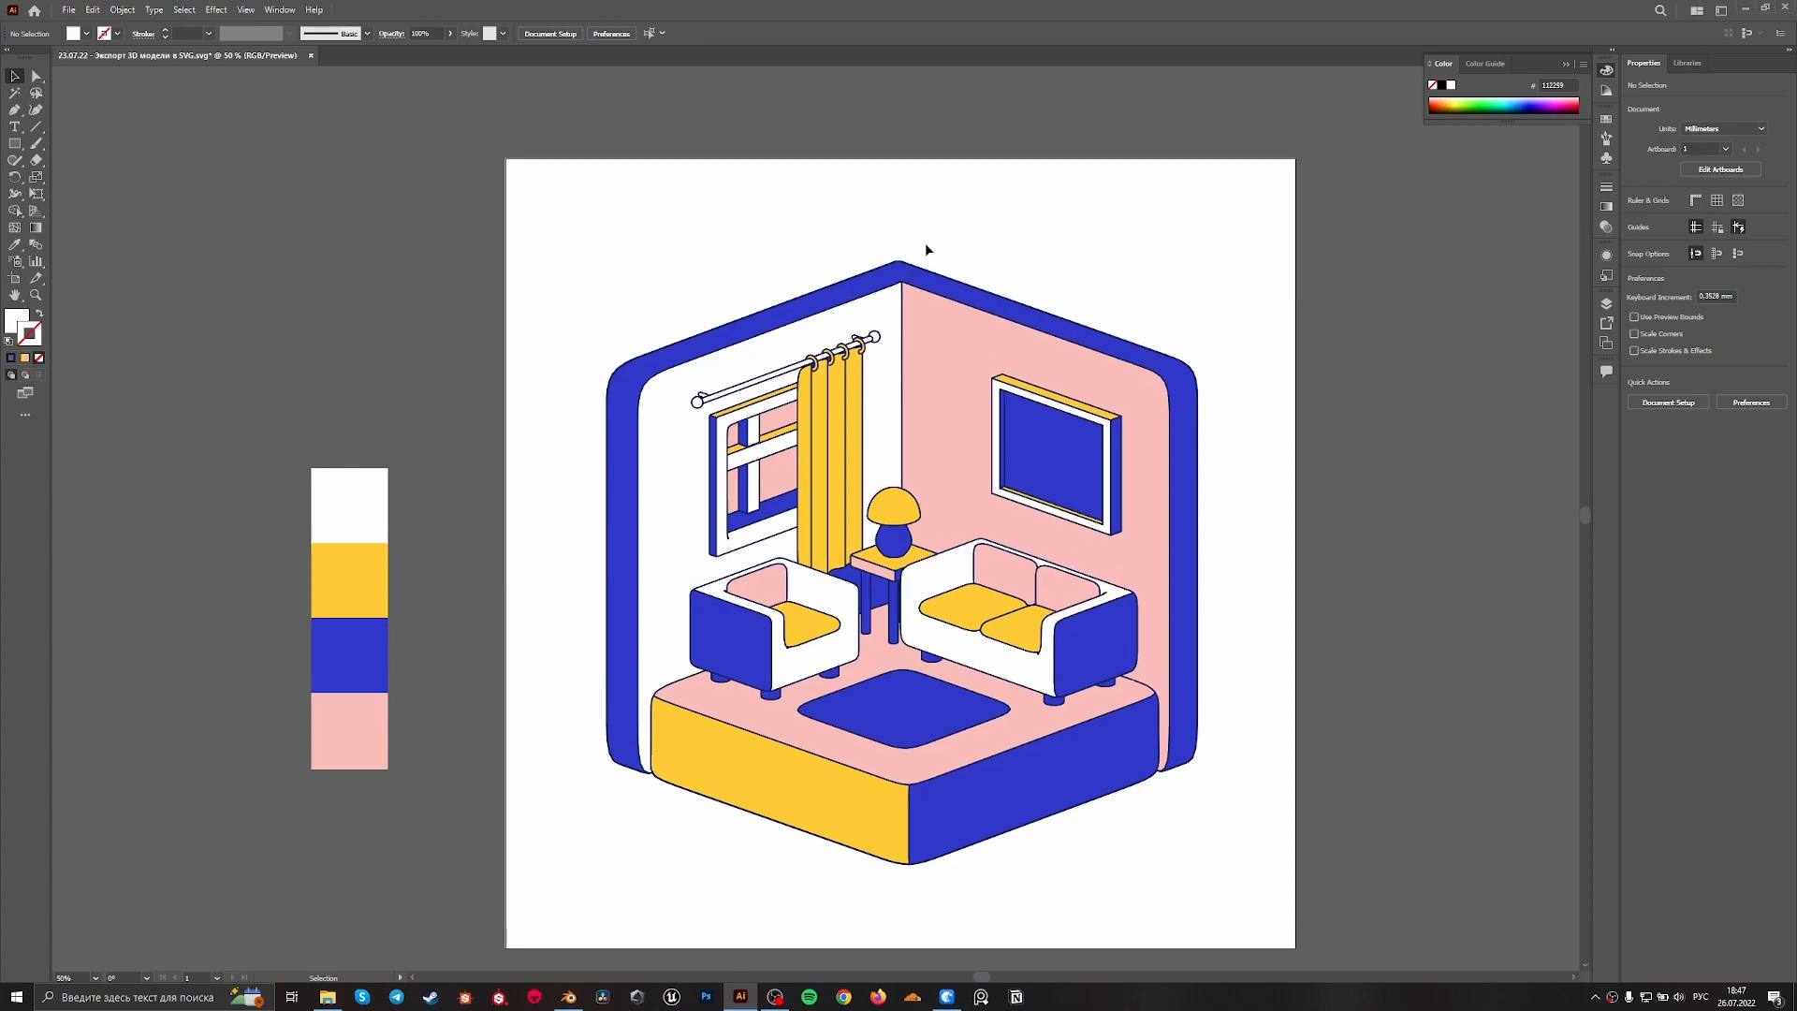
Fill the curtain rod's long white section, its end knobs and wall brackets with the wall frame's blue using the Eyedropper
alt+scroll(1235, 496, down, 1)
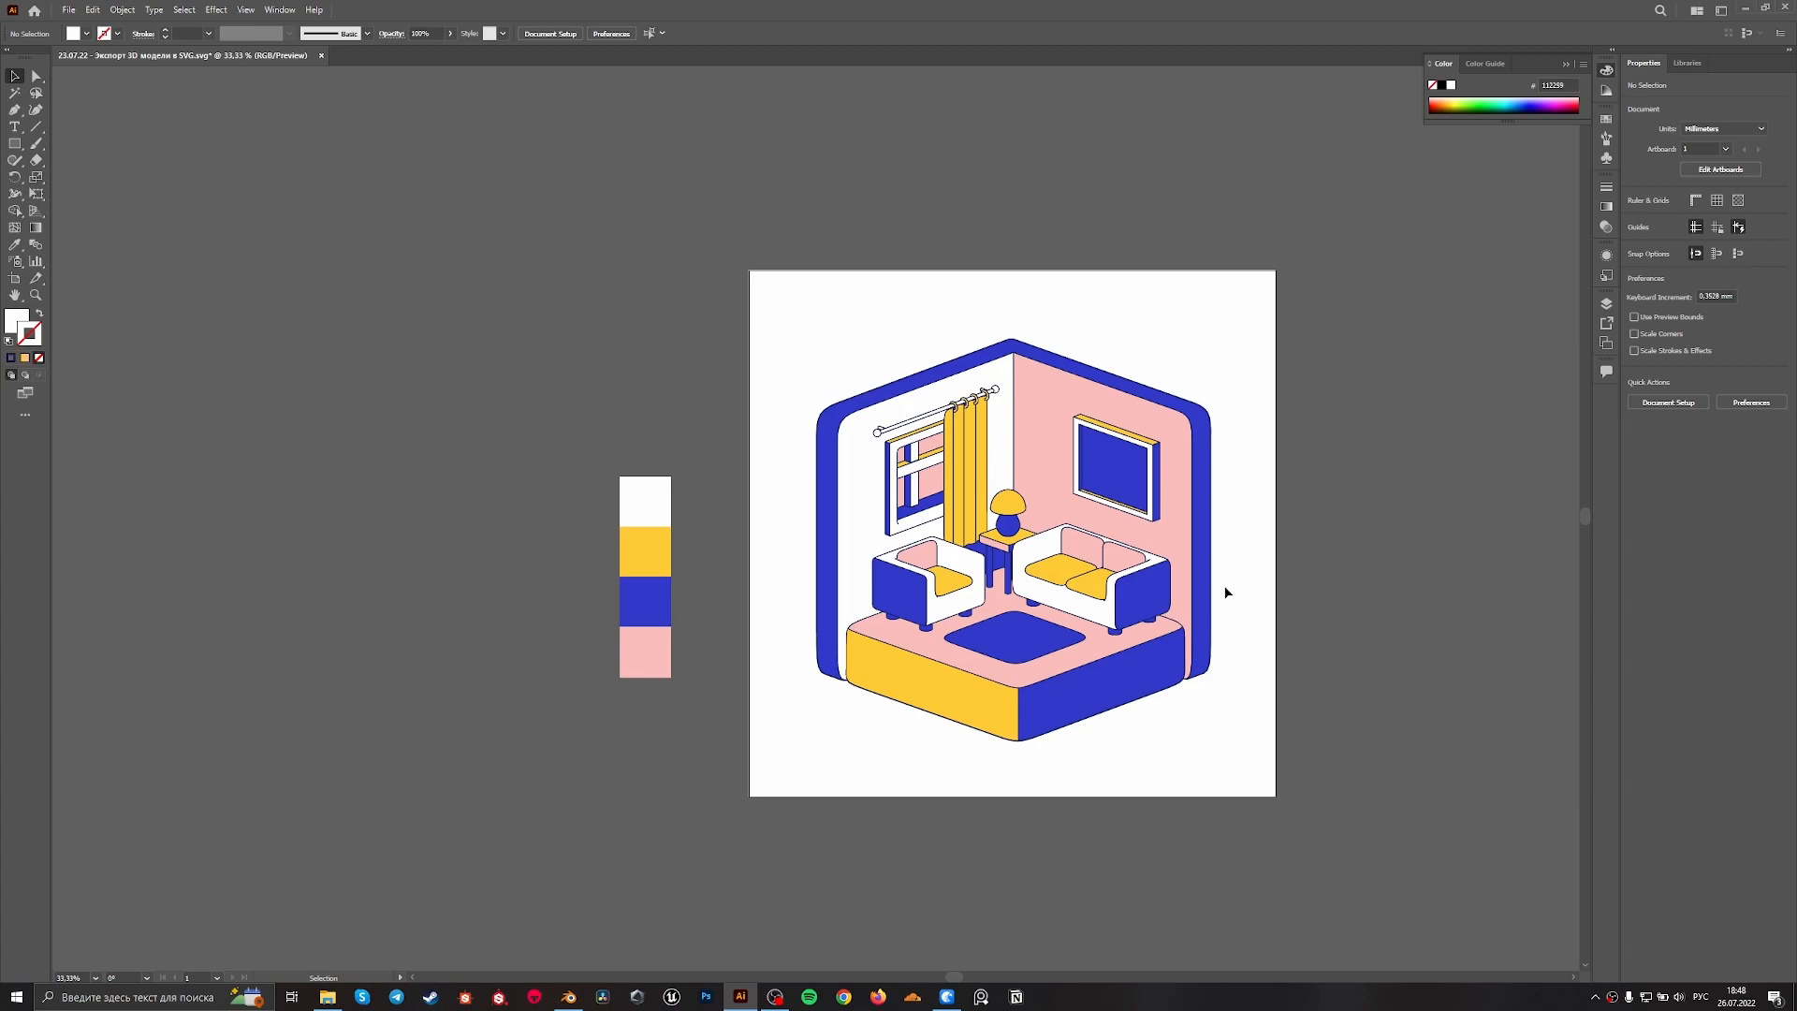
alt+scroll(978, 342, up, 4)
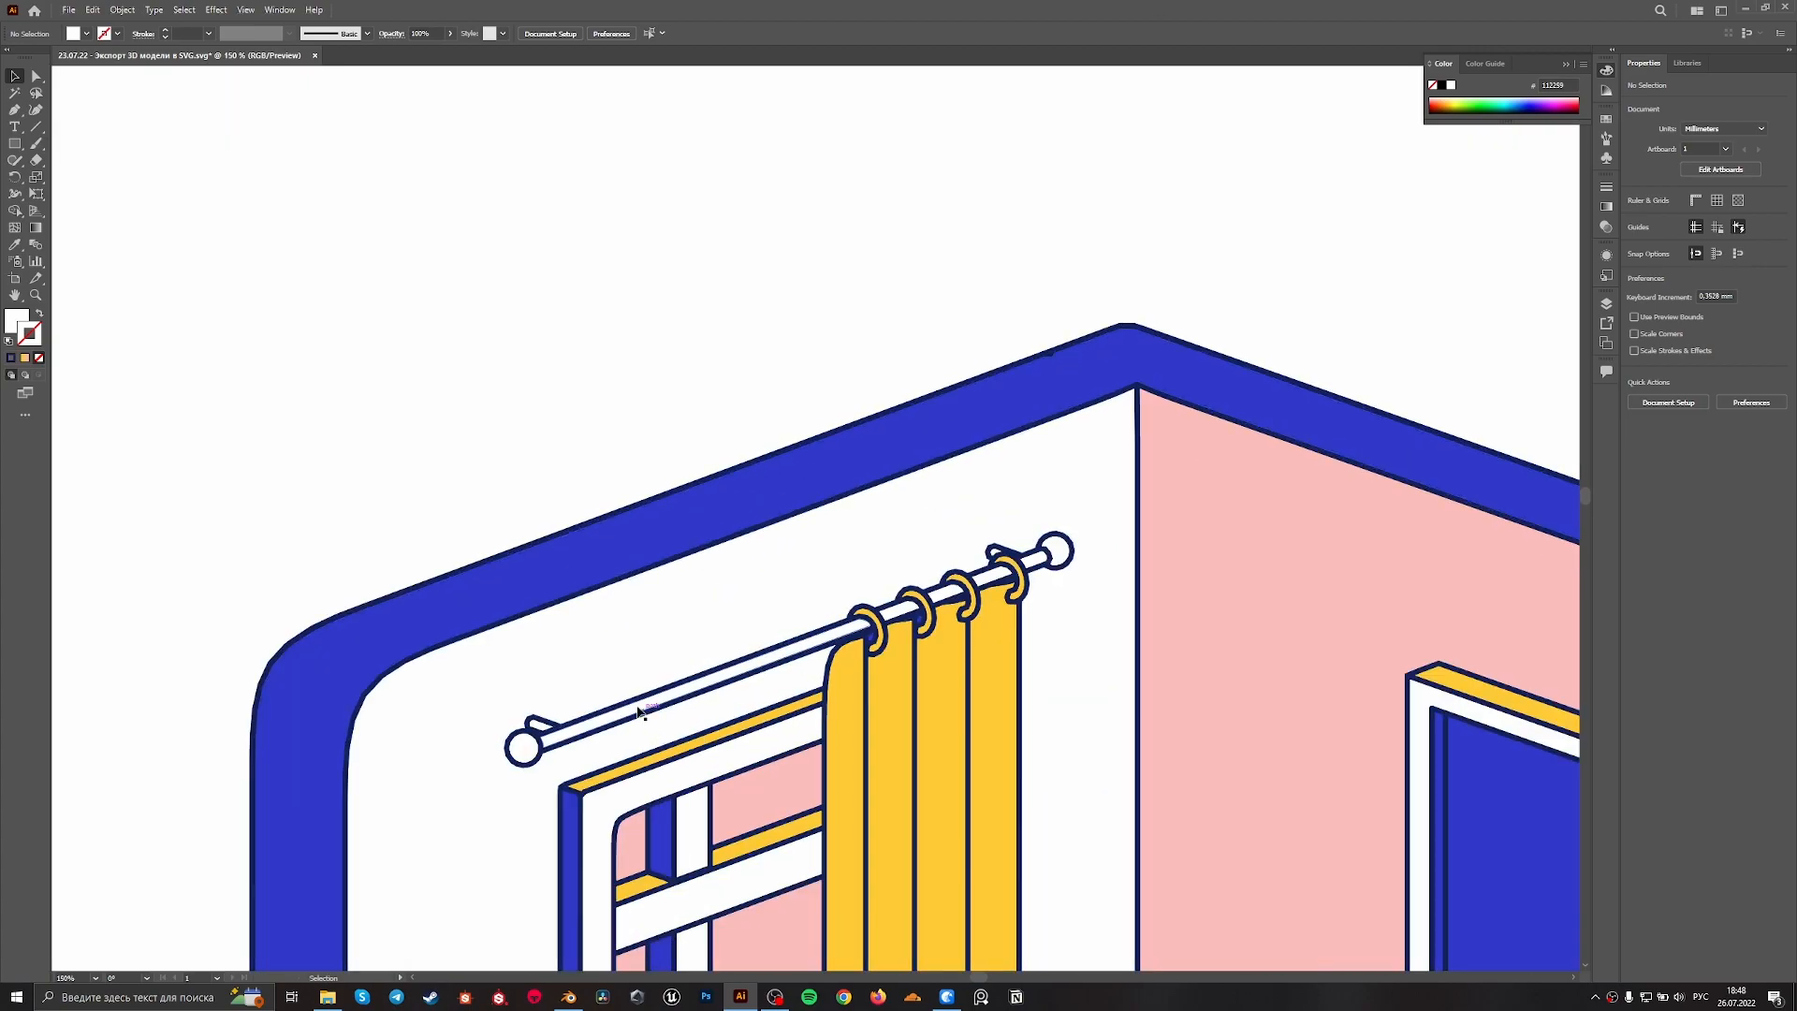
click(533, 733)
shift+click(533, 733)
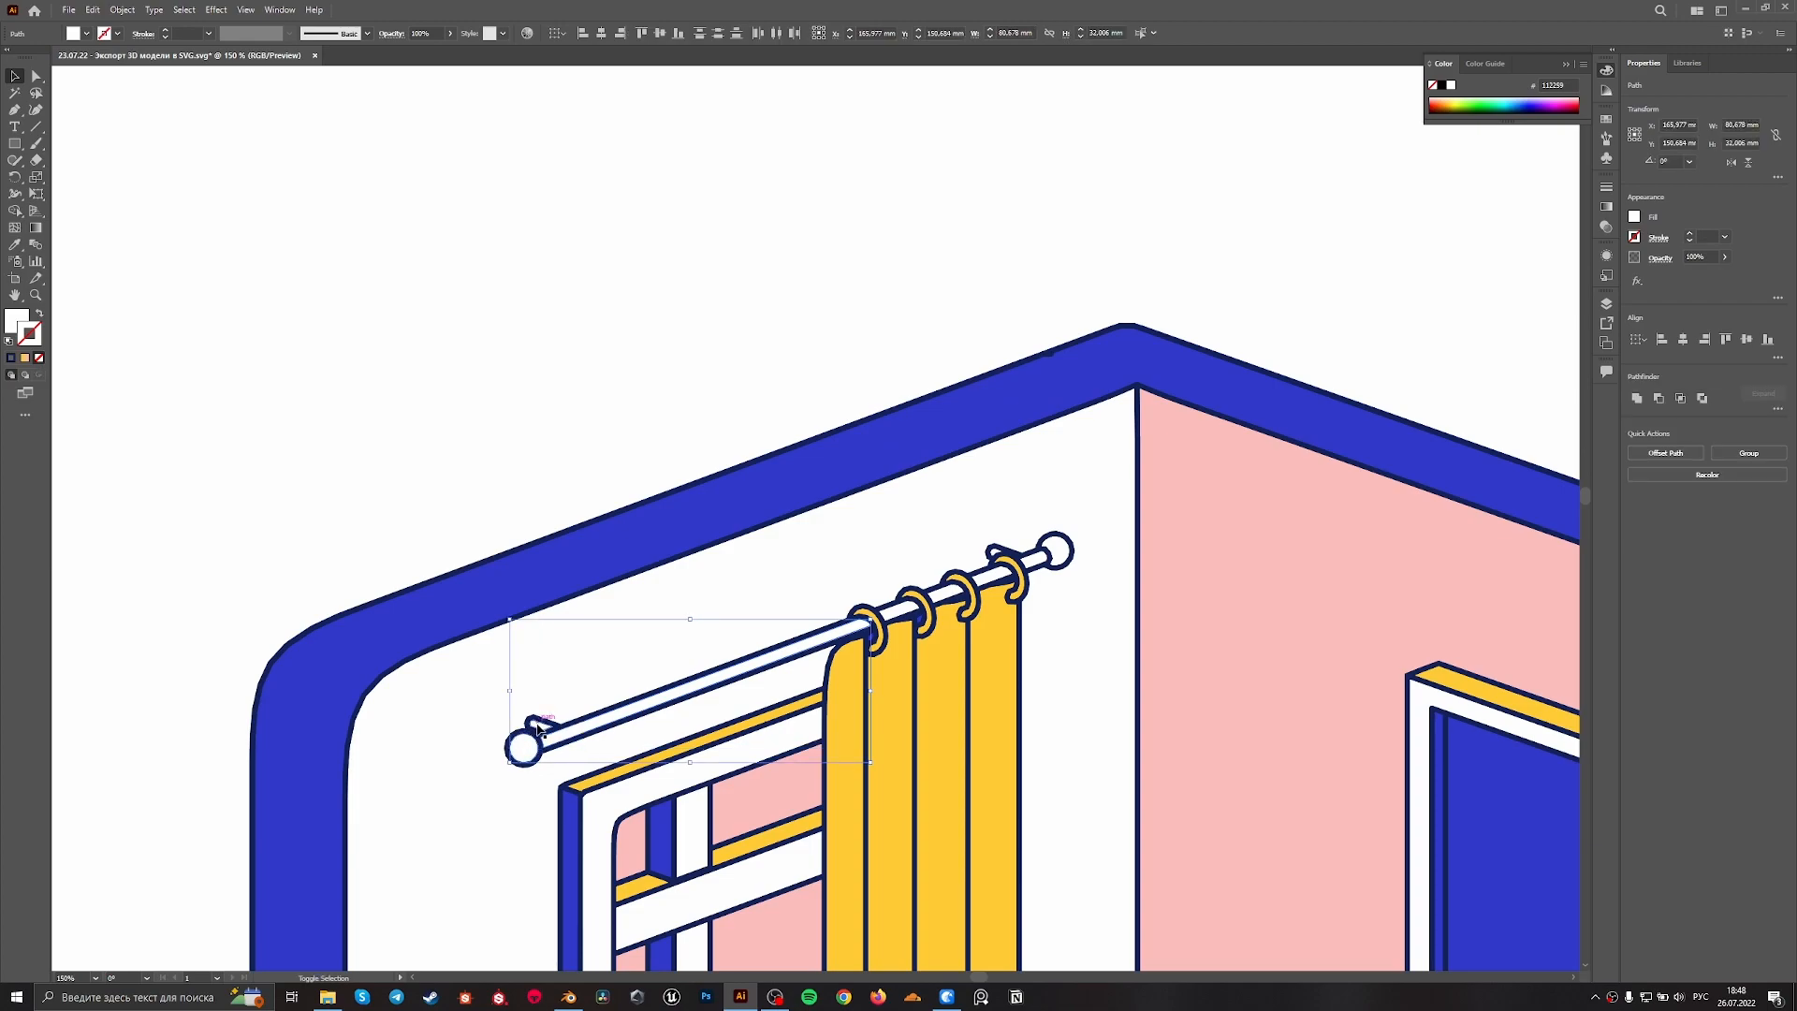
shift+click(1058, 554)
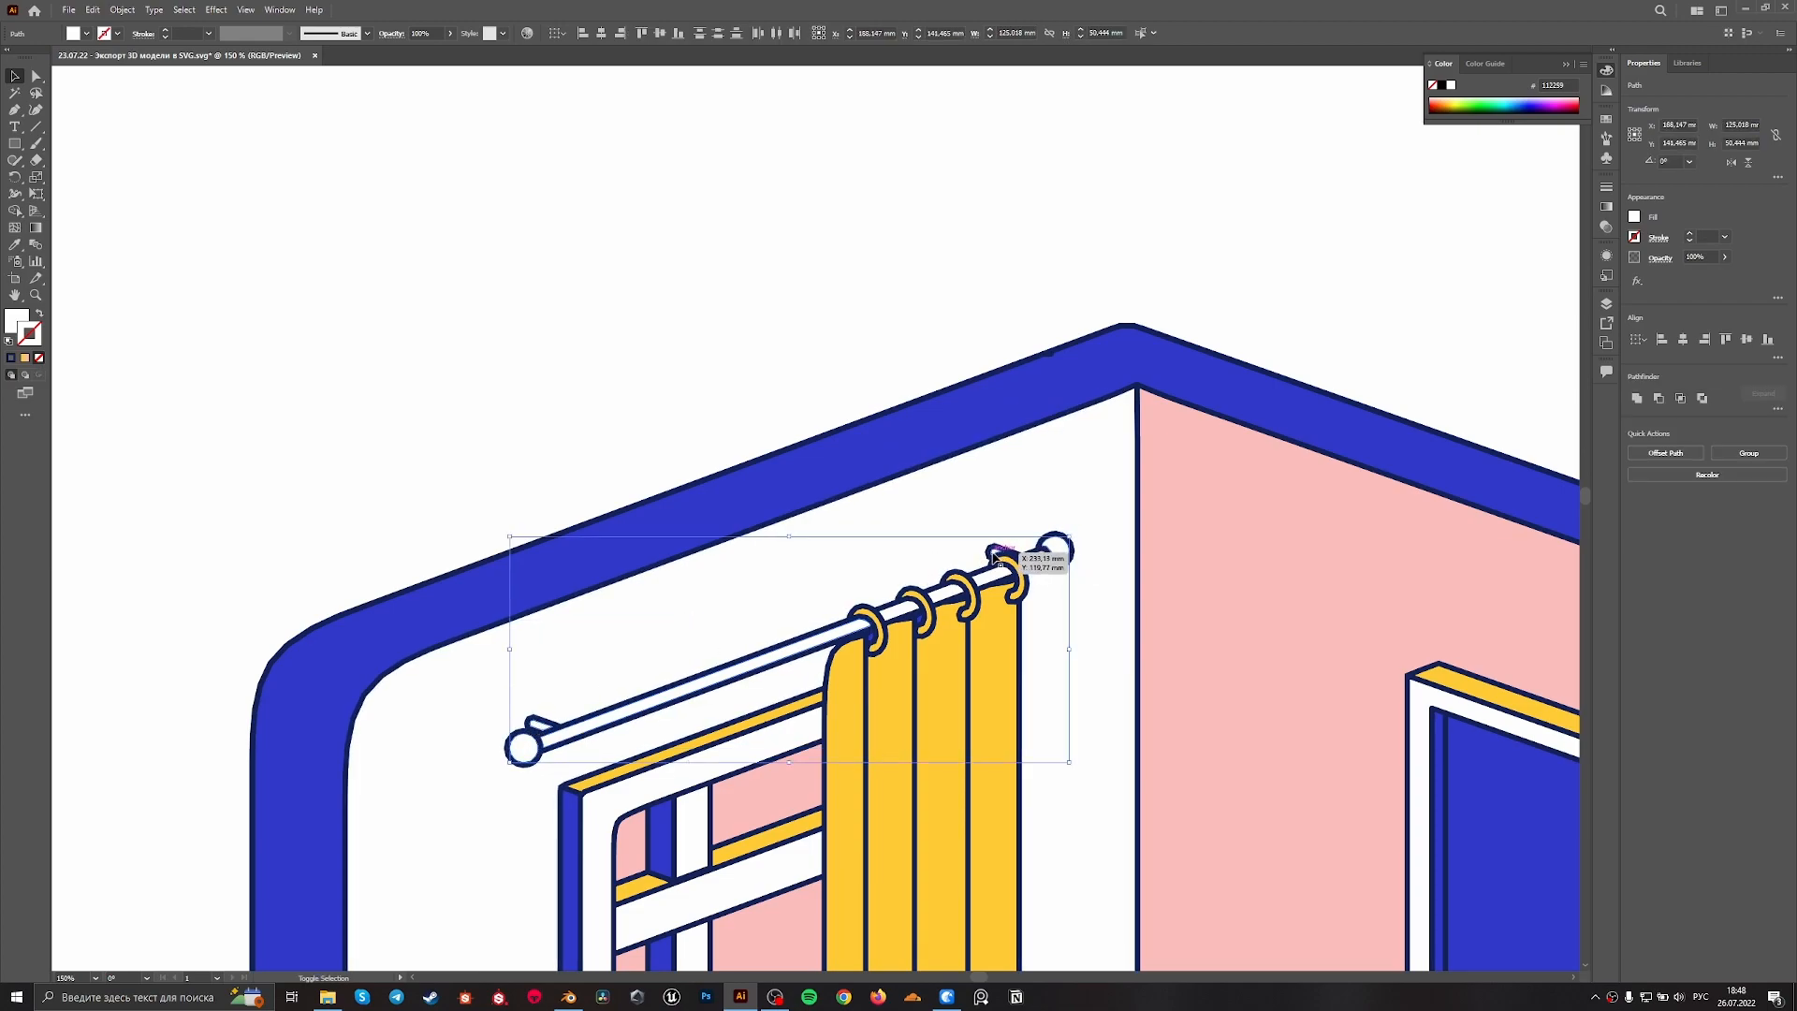
key(i)
click(945, 412)
key(v)
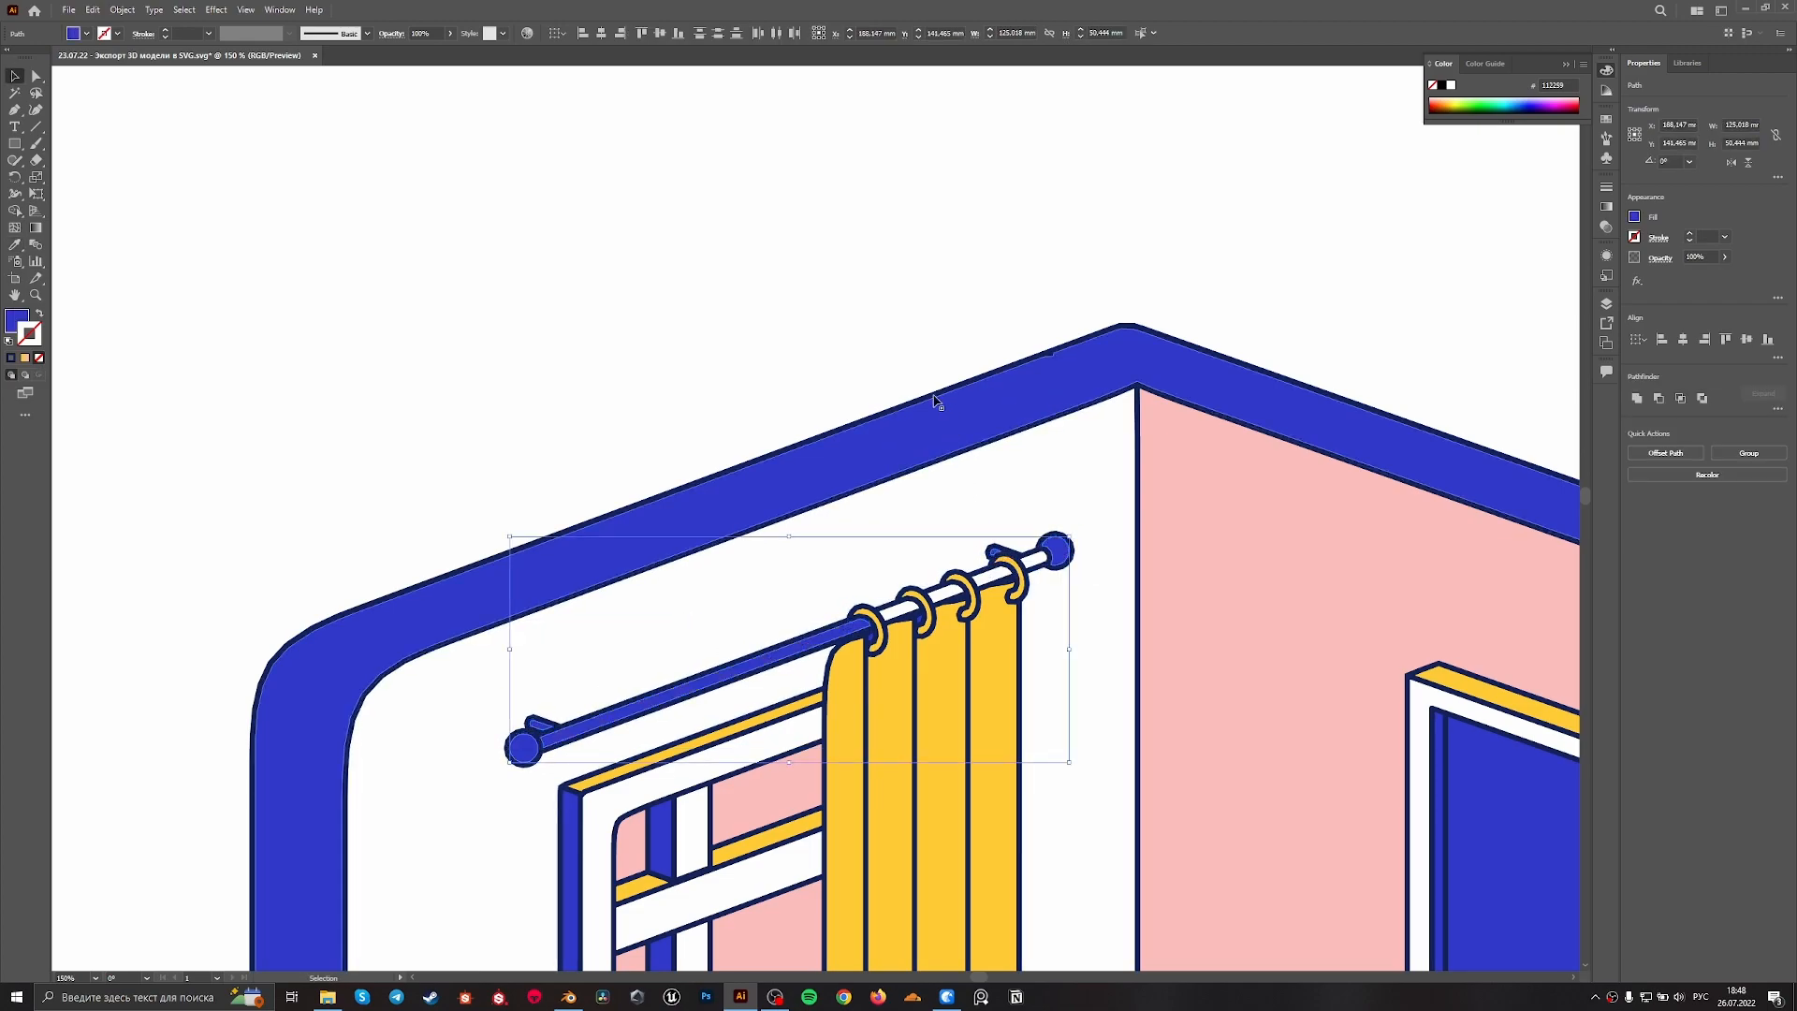
Fill the remaining white rod sections between the curtain rings with the same blue and deselect them
click(914, 610)
shift+click(1001, 578)
shift+click(1044, 559)
key(i)
click(996, 400)
key(v)
click(970, 310)
alt+scroll(970, 310, down, 3)
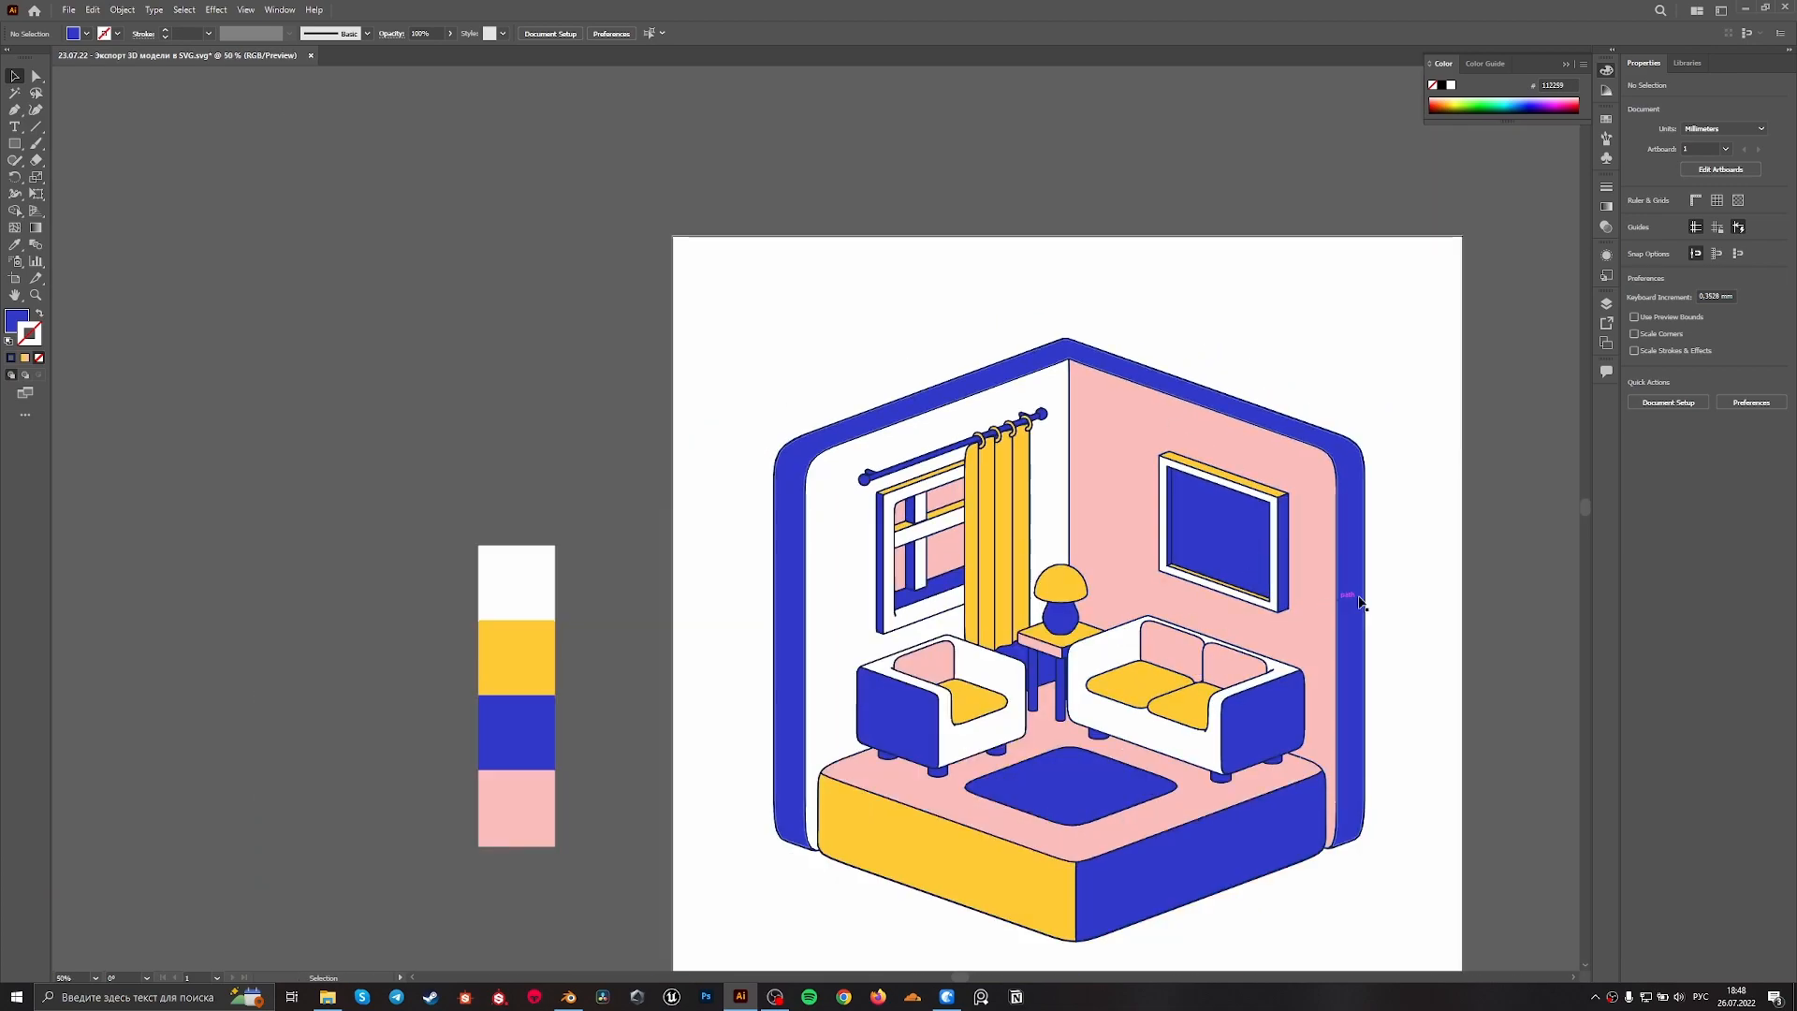
Examine the outer wall outlines up close and try moving the blue wall border away from its outline, undoing each move
scroll(857, 168, down, 1)
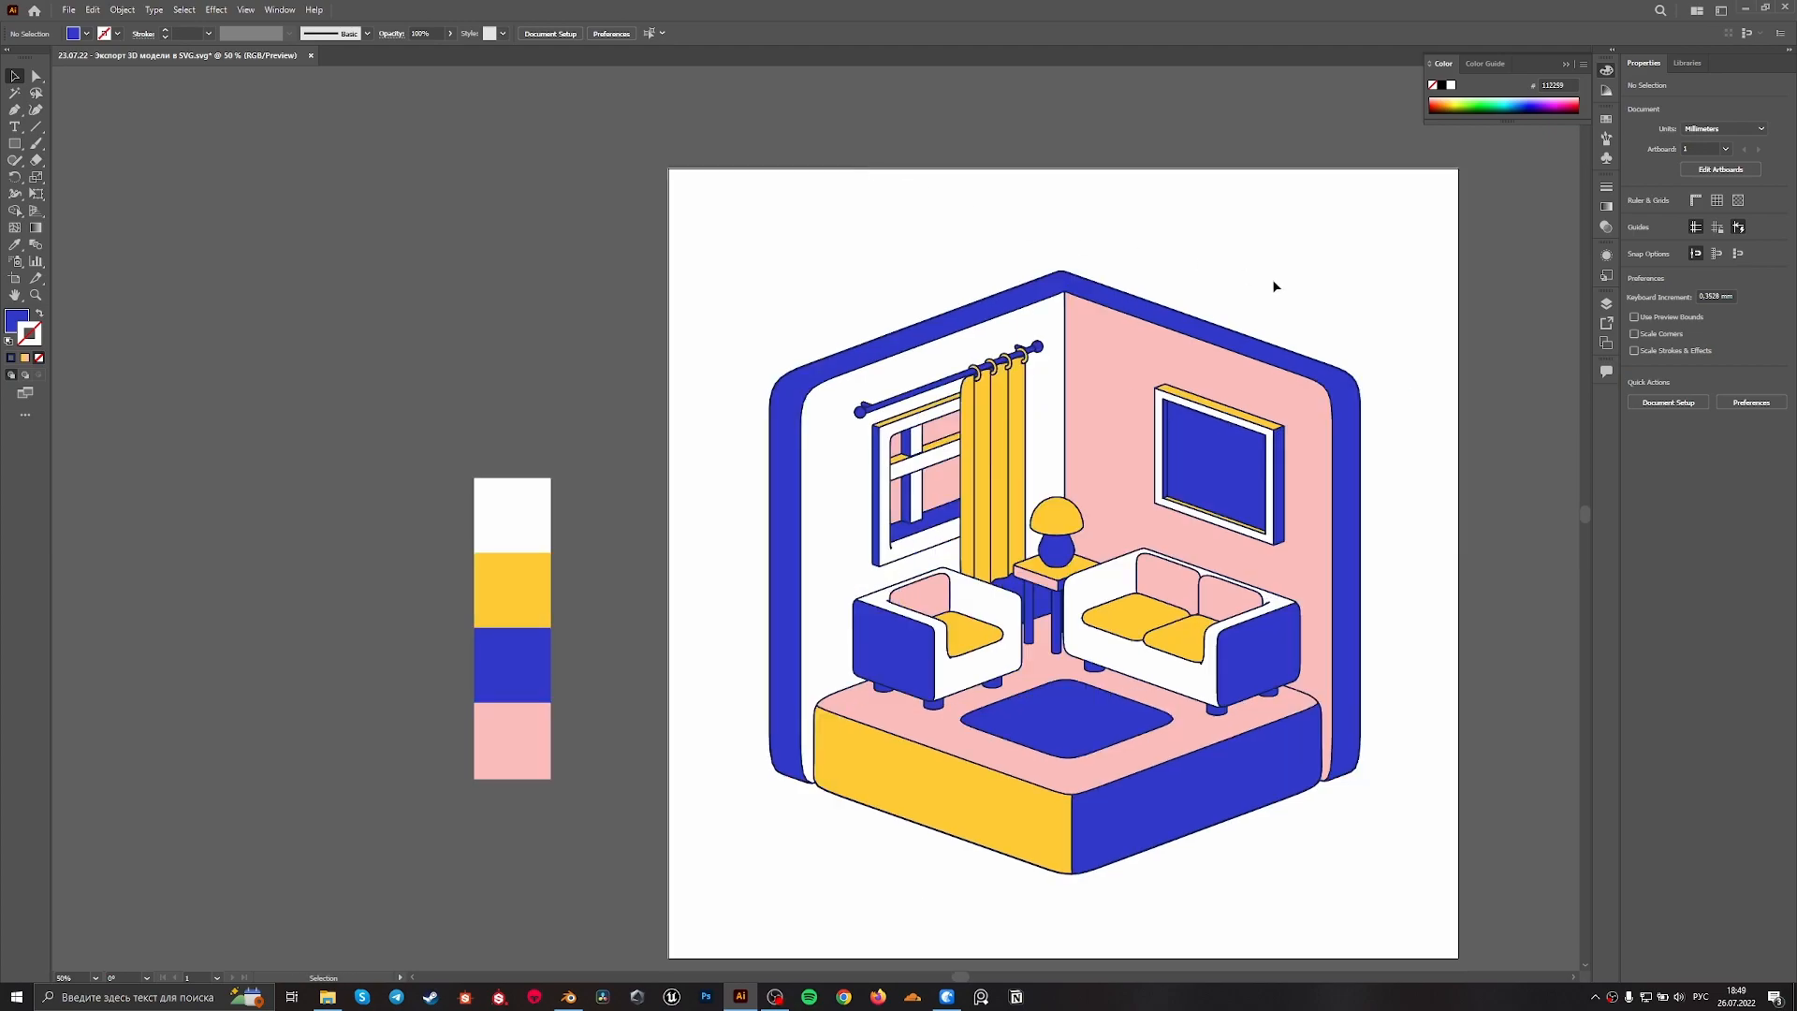
alt+scroll(1430, 370, up, 5)
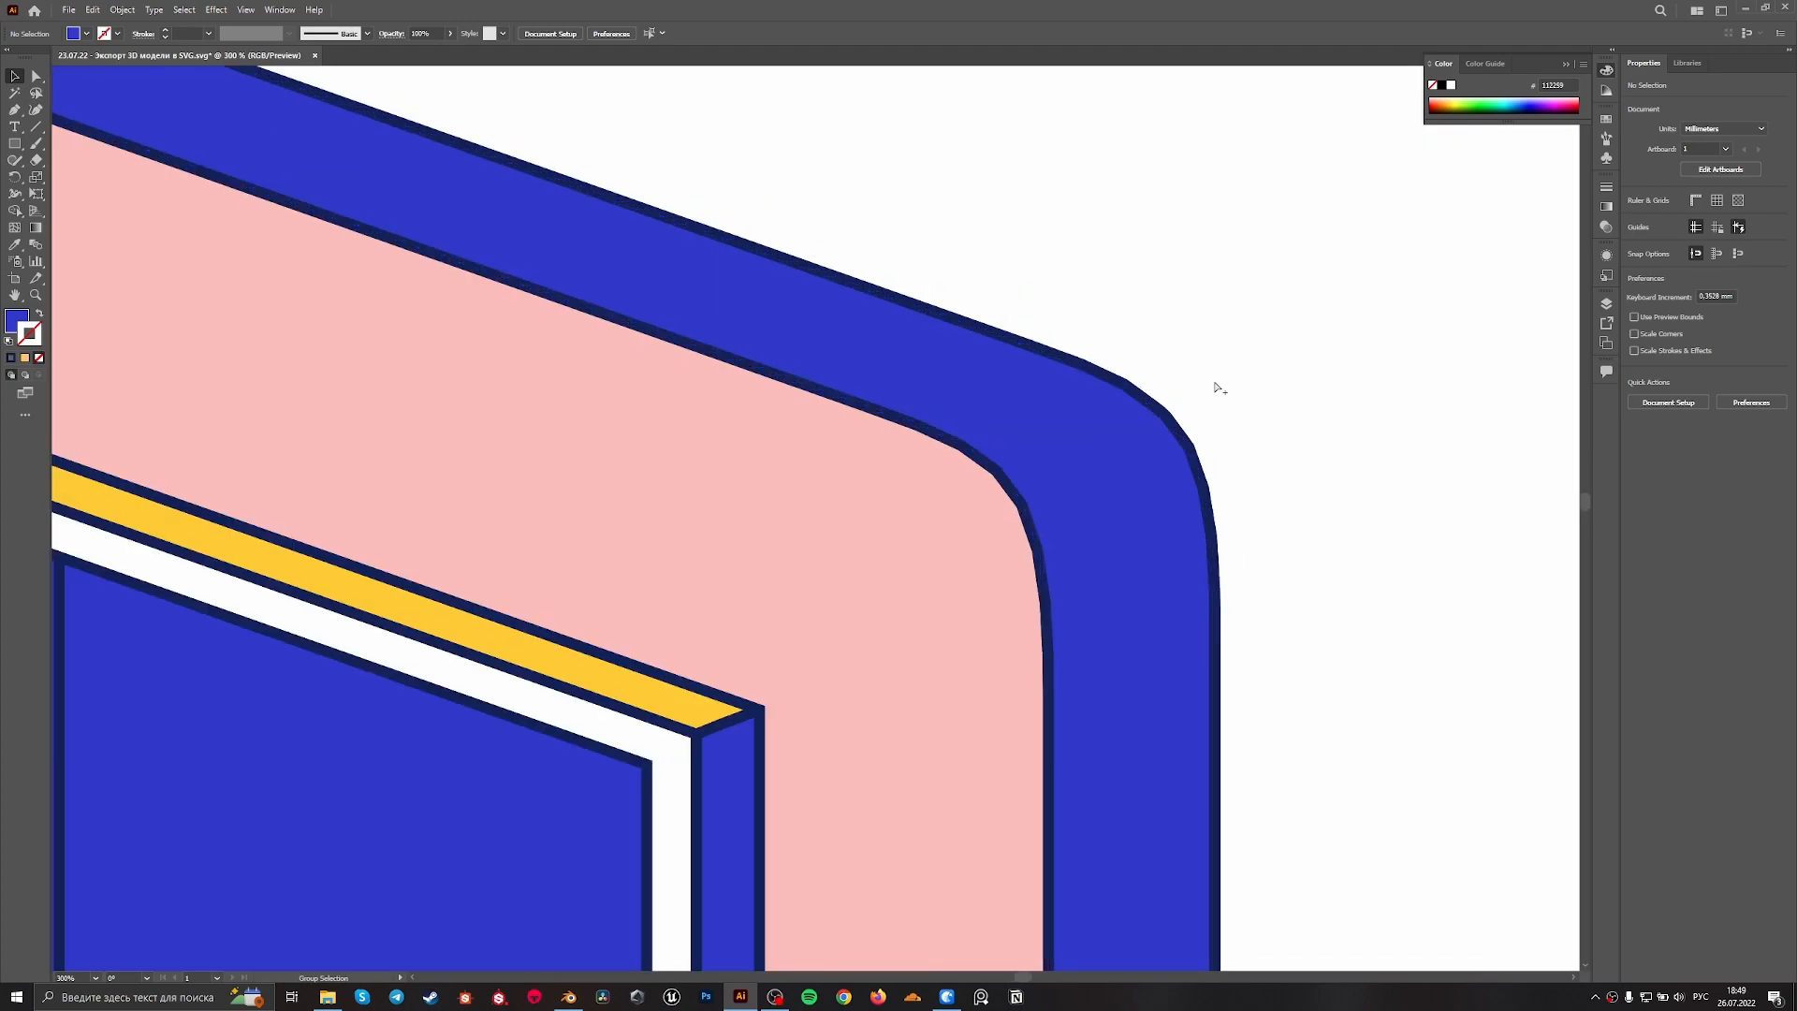
alt+scroll(1237, 376, down, 3)
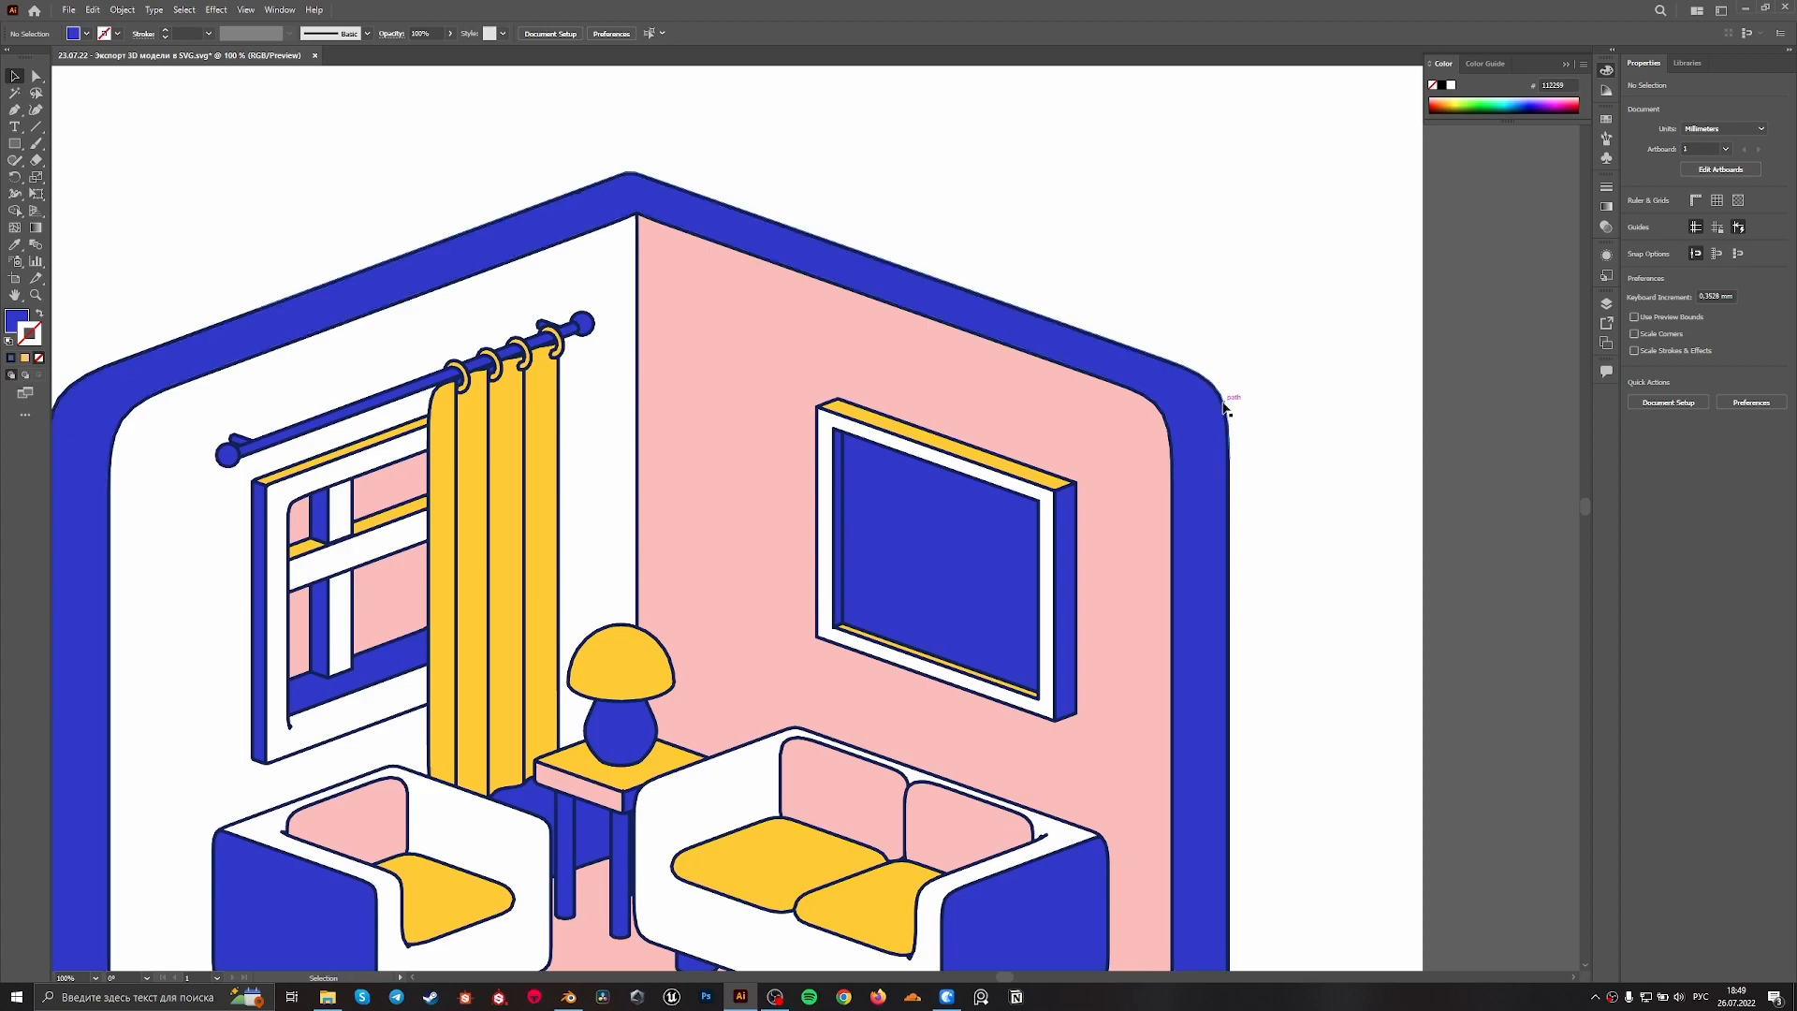
alt+scroll(506, 346, up, 3)
alt+scroll(375, 356, down, 4)
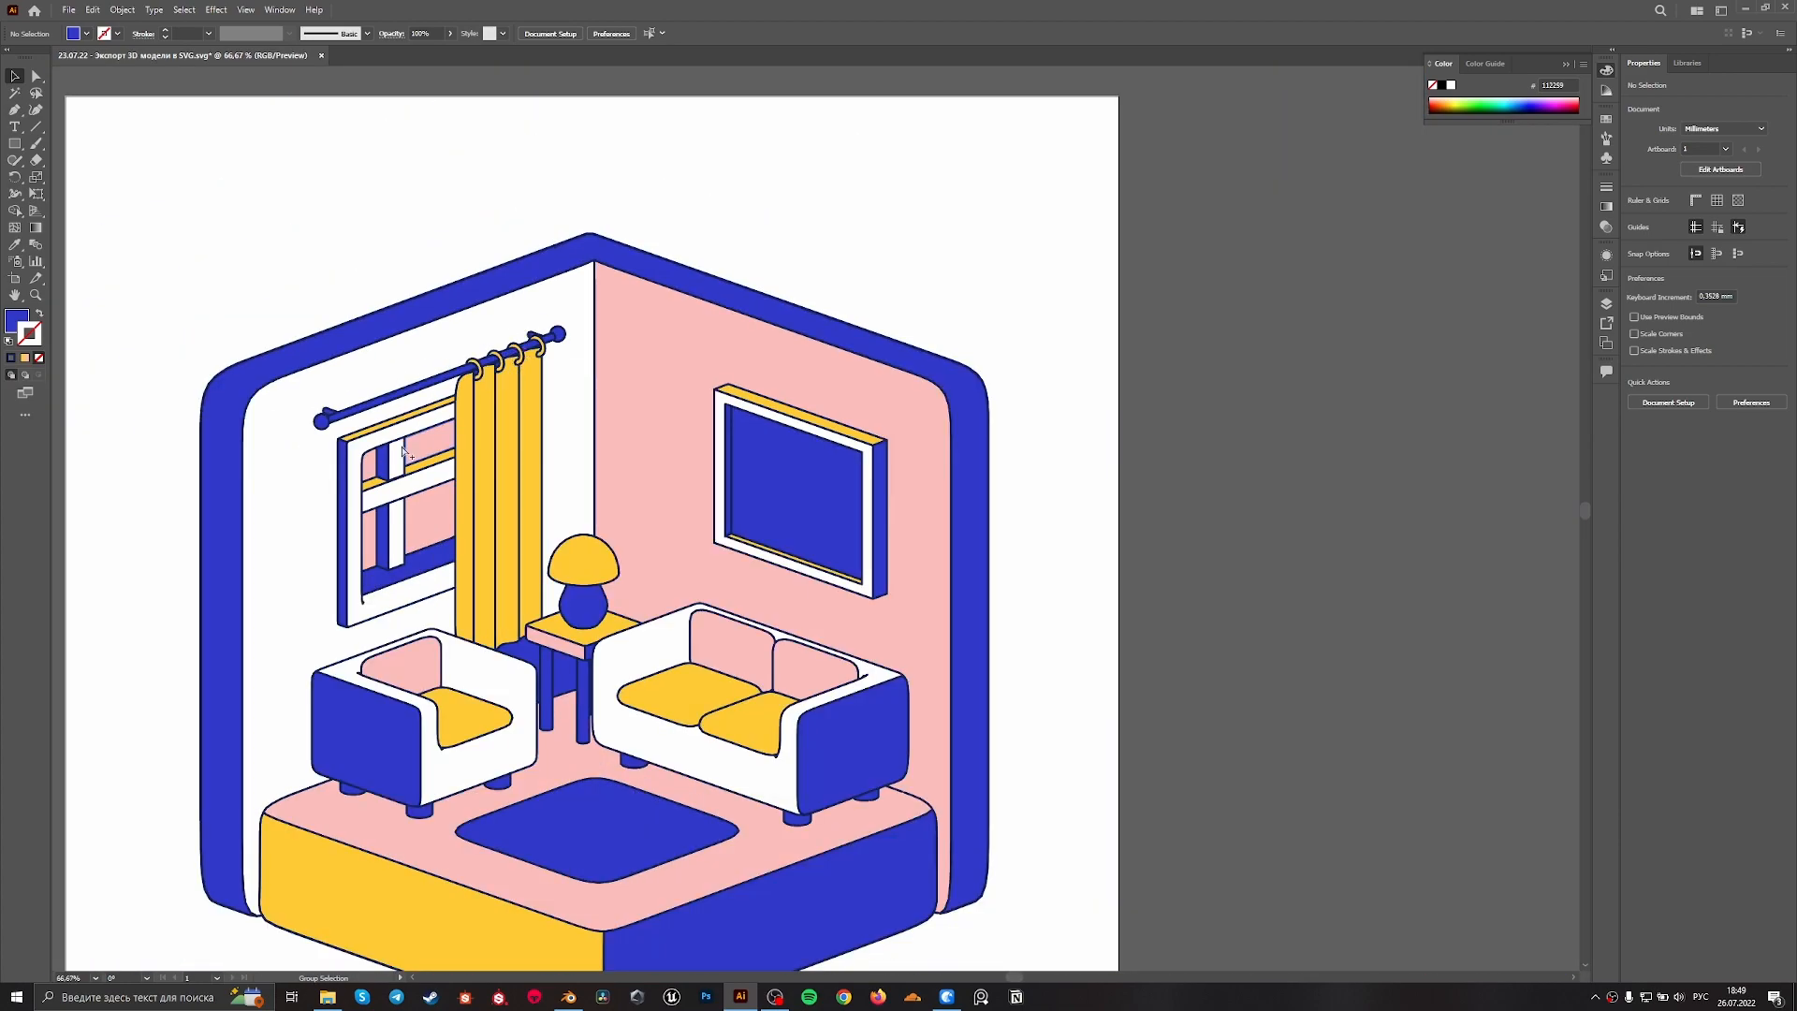
alt+scroll(245, 466, up, 3)
drag(1251, 754, 1405, 728)
key(ctrl+z)
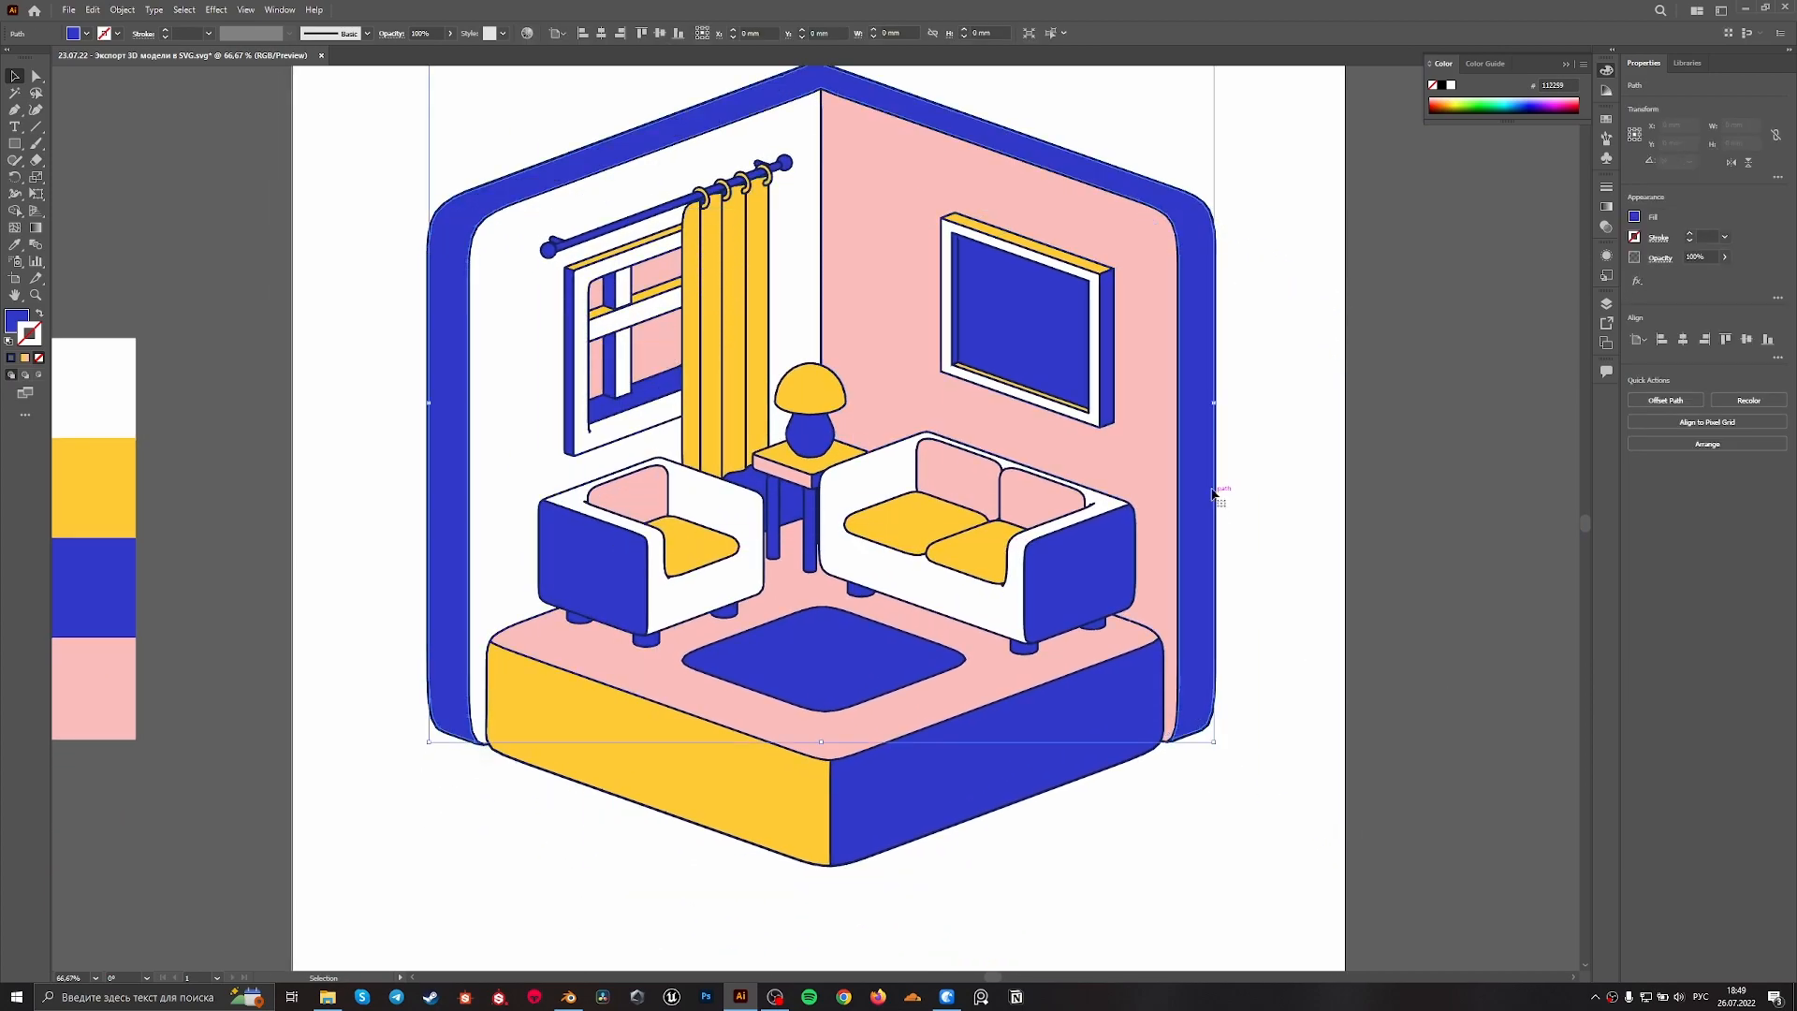
click(1177, 292)
drag(1177, 293, 1096, 369)
key(ctrl+z)
alt+scroll(434, 284, up, 5)
ctrl+drag(496, 397, 533, 404)
key(ctrl+z)
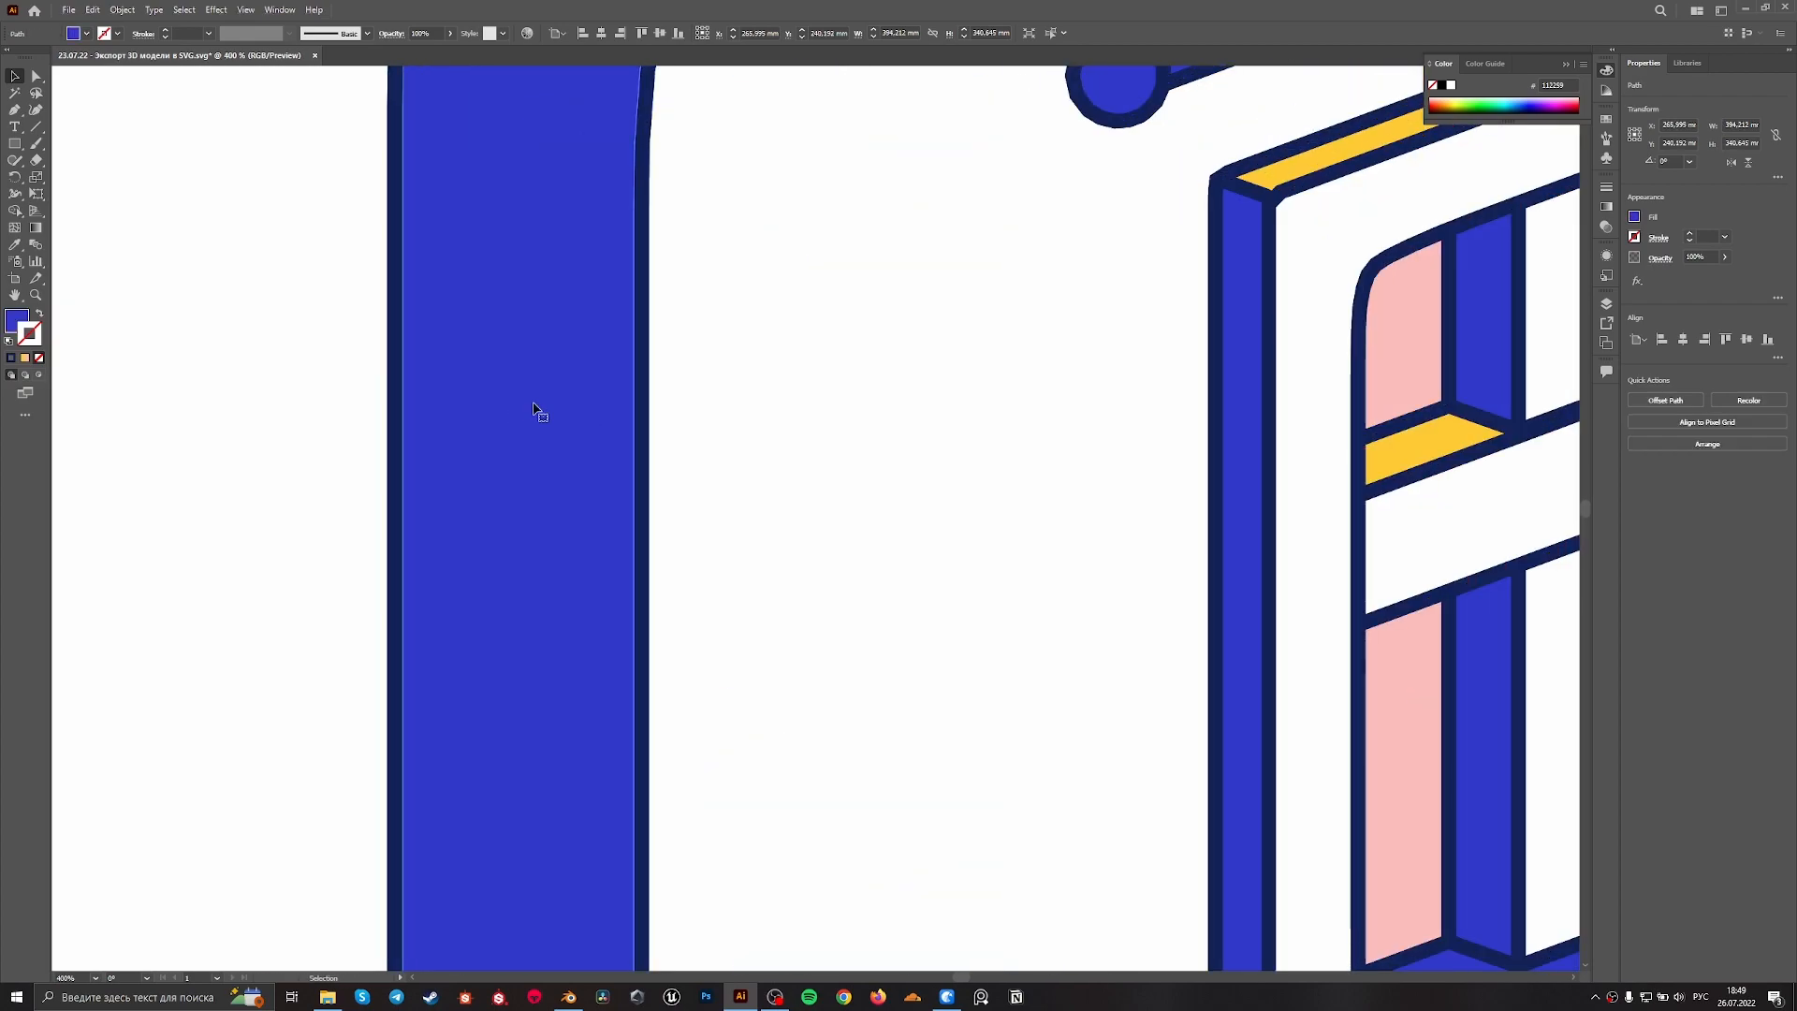
Try moving the white wall fill and the whole outline group separately, undo both moves and deselect
click(645, 435)
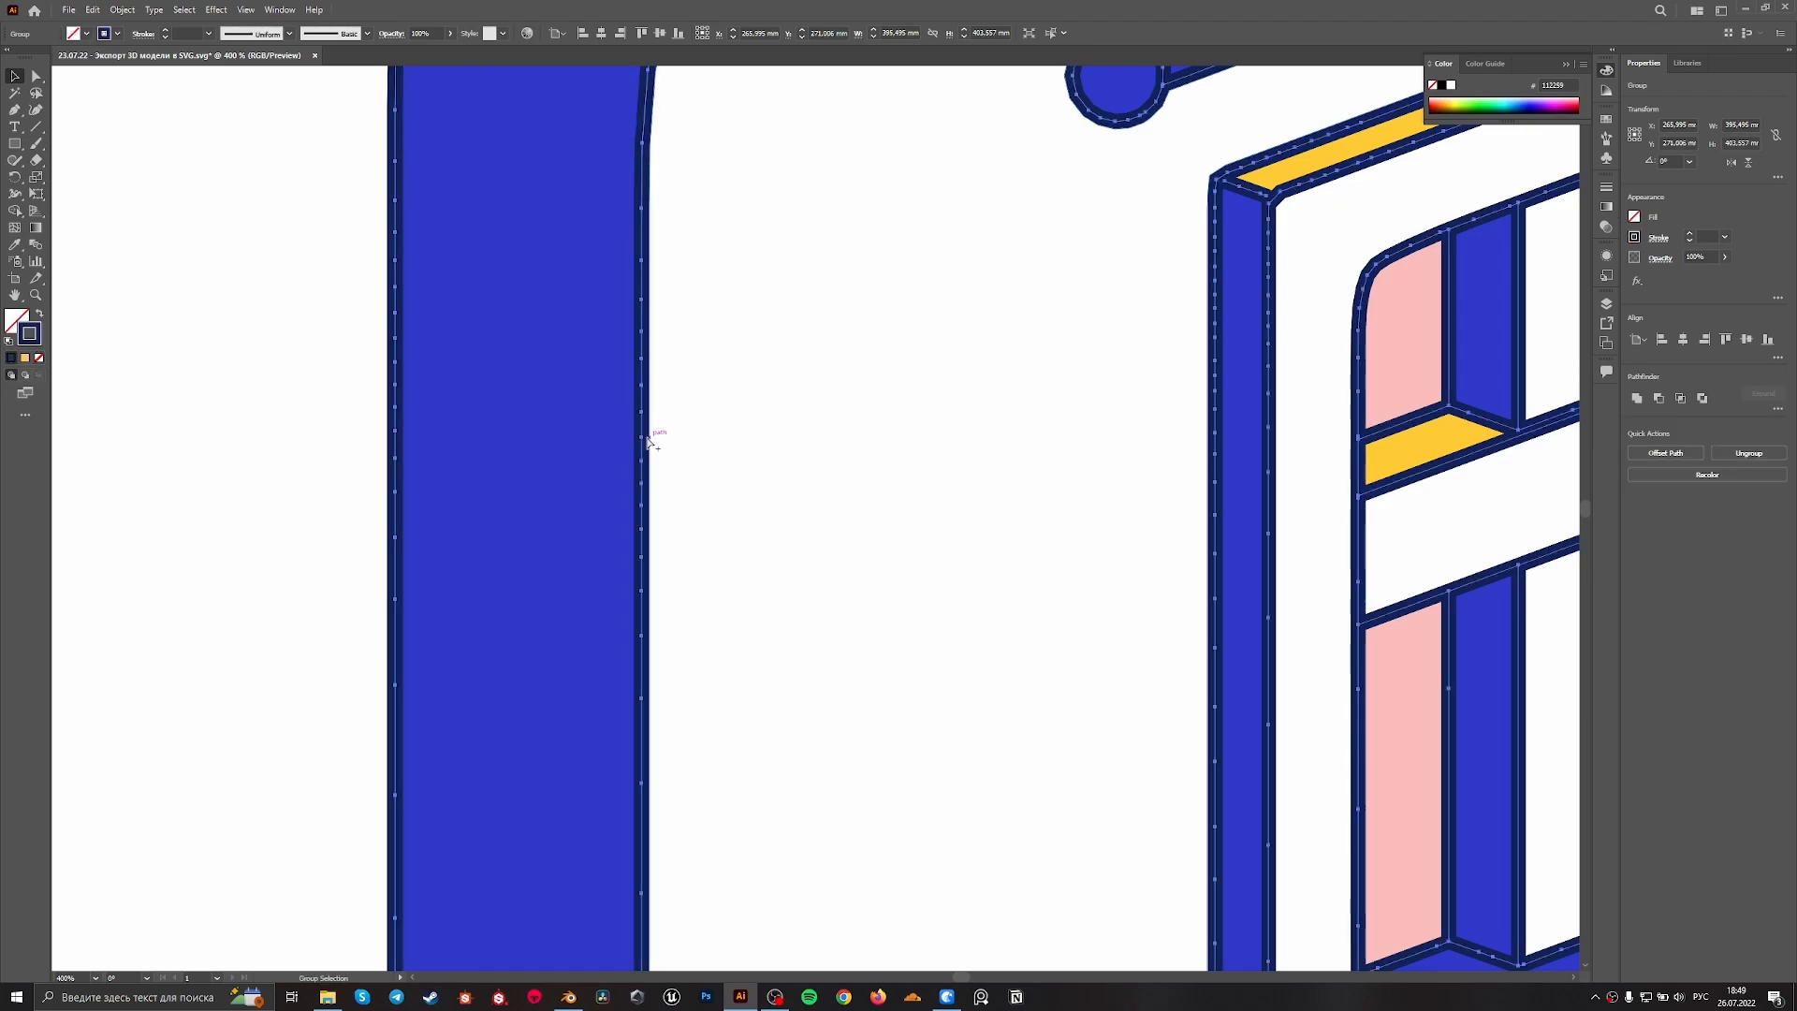
alt+scroll(649, 438, down, 3)
drag(649, 493, 812, 587)
key(ctrl+z)
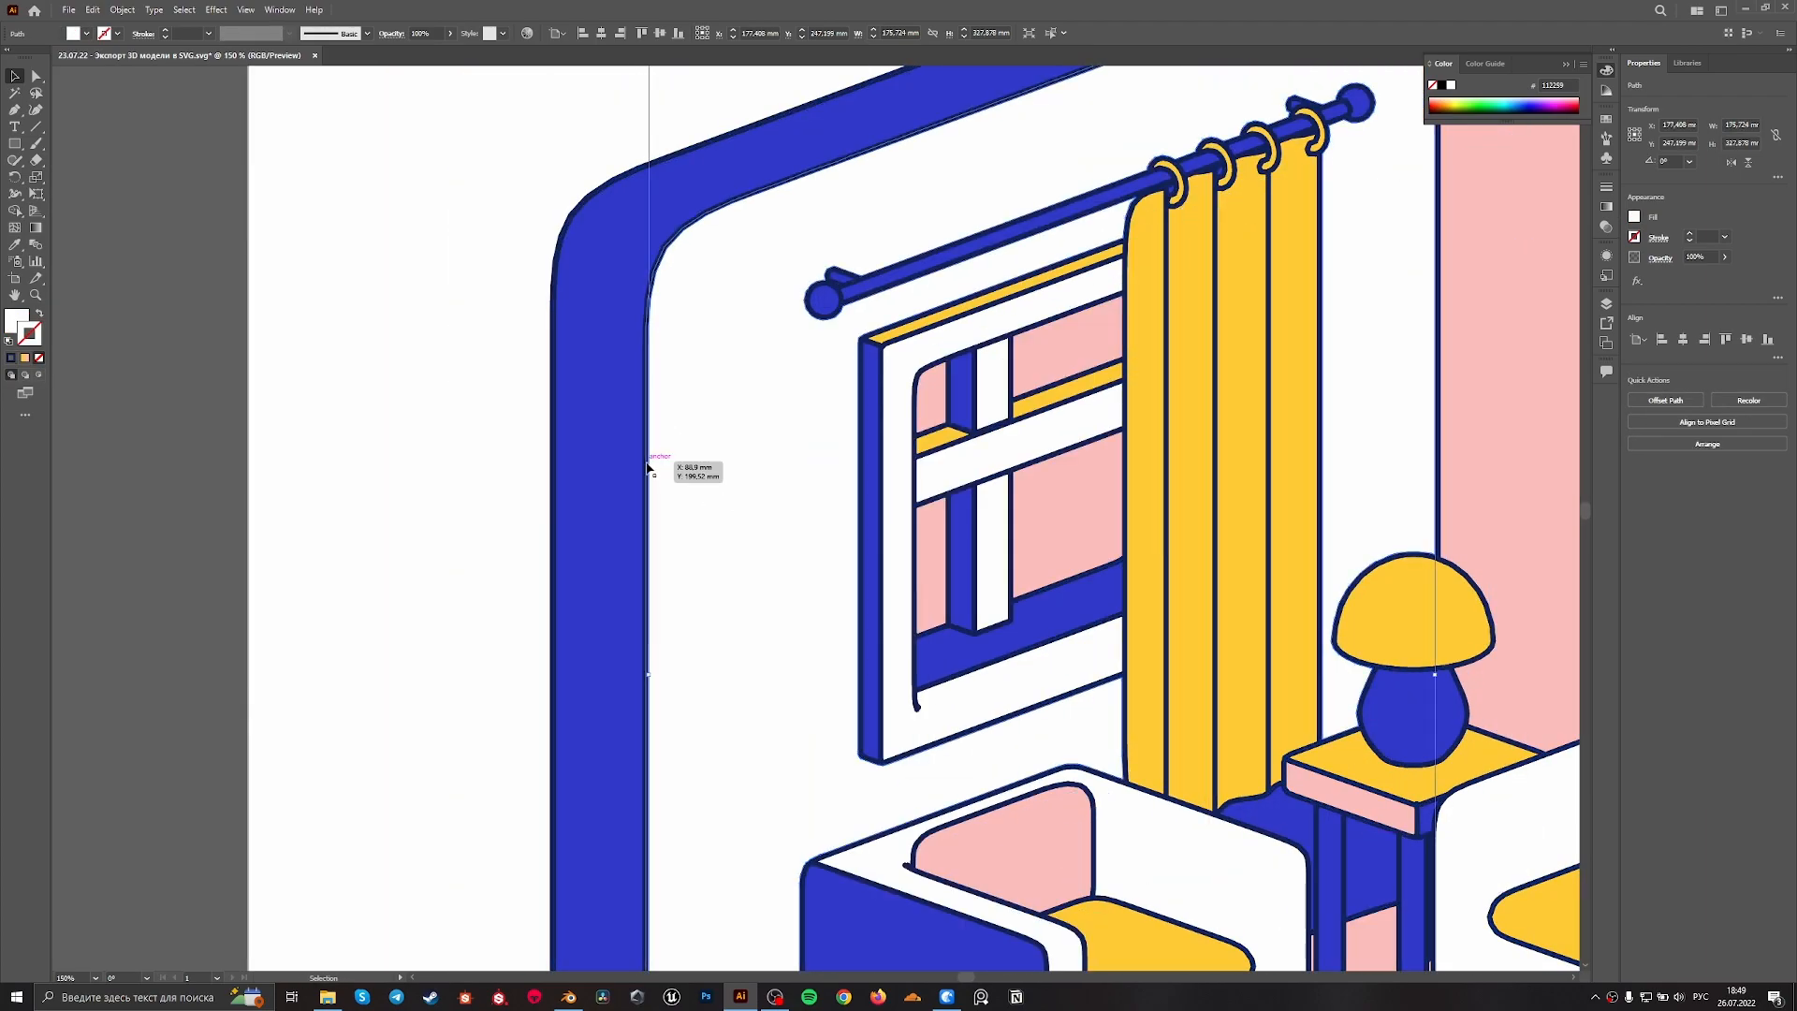
click(646, 466)
drag(648, 468, 381, 490)
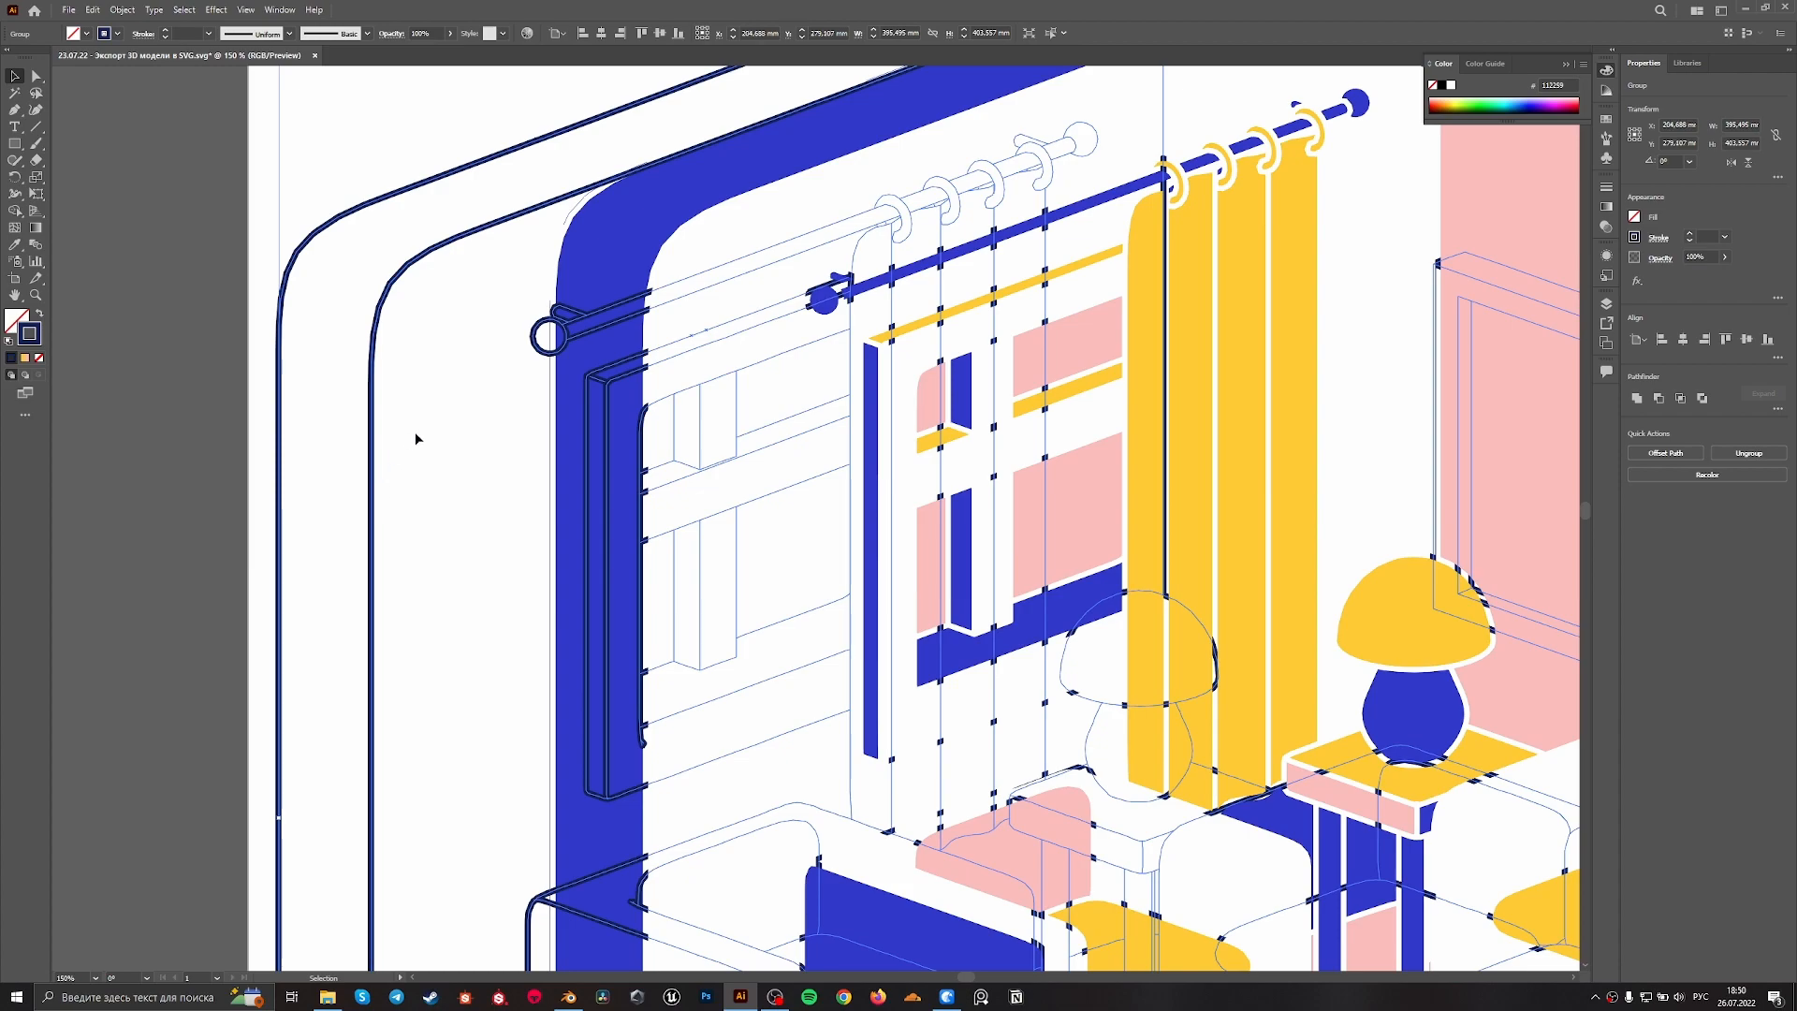
key(ctrl+z)
alt+scroll(442, 424, down, 2)
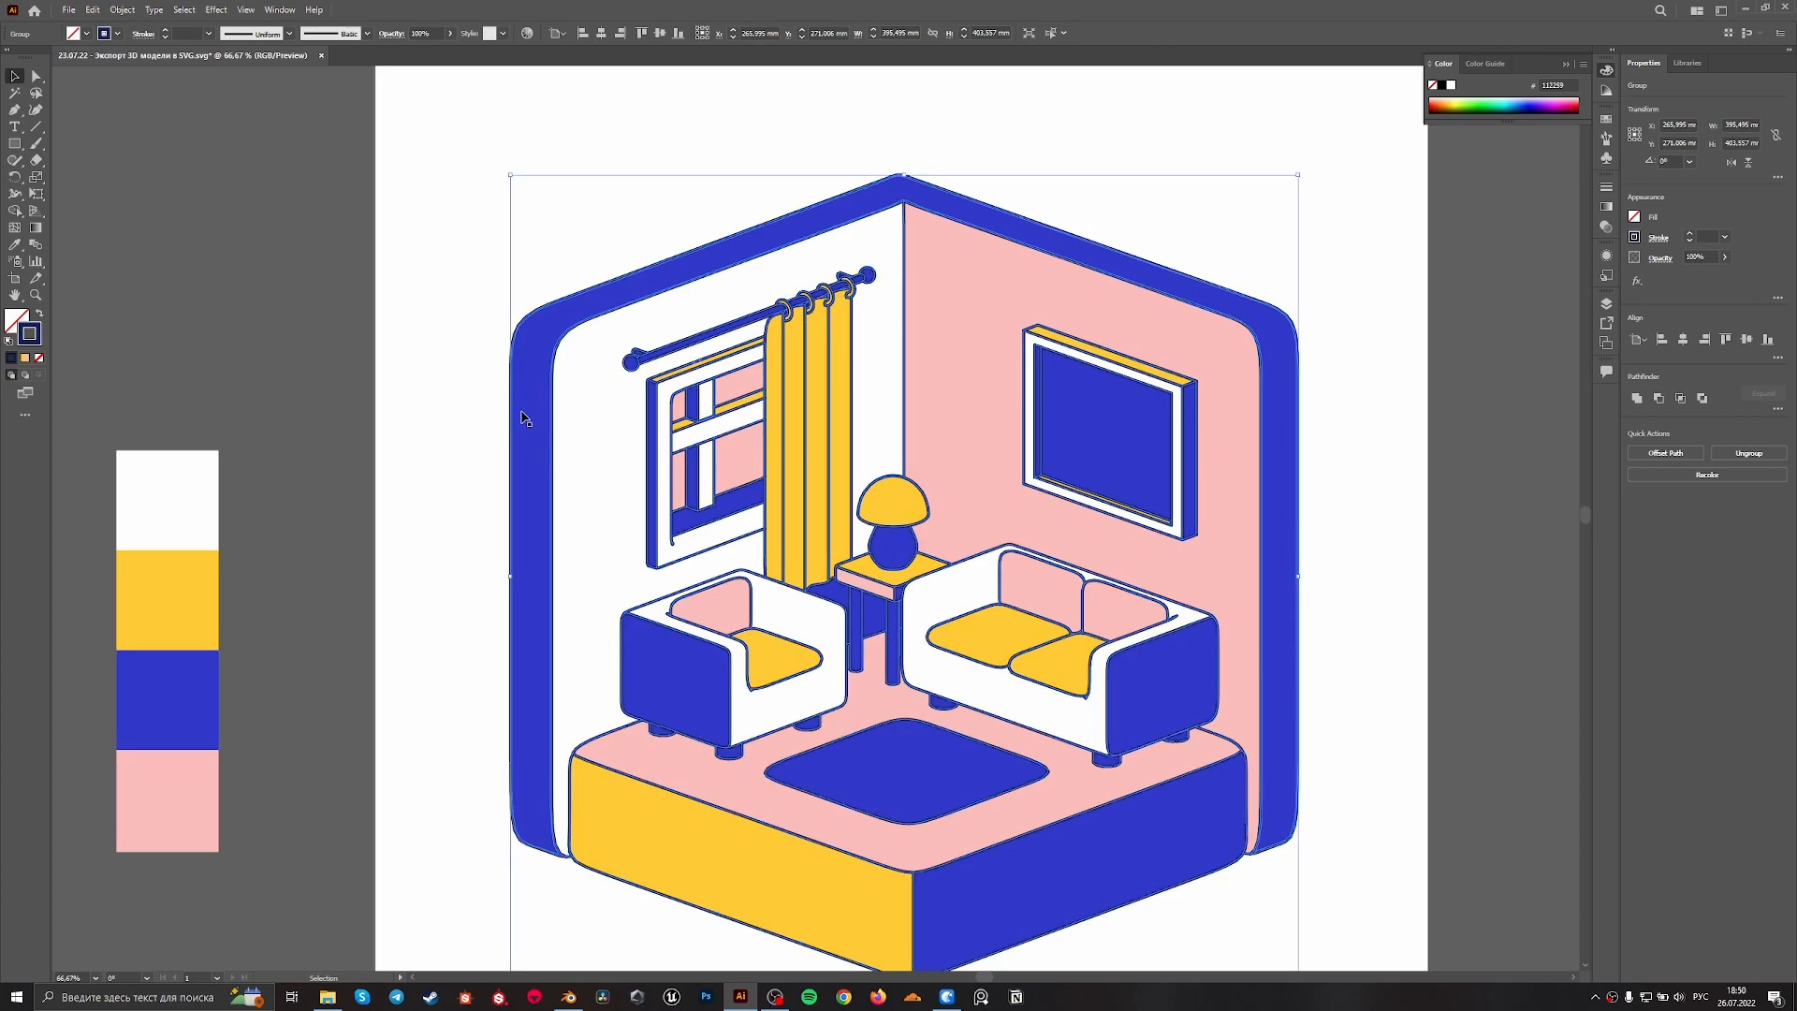
click(1476, 292)
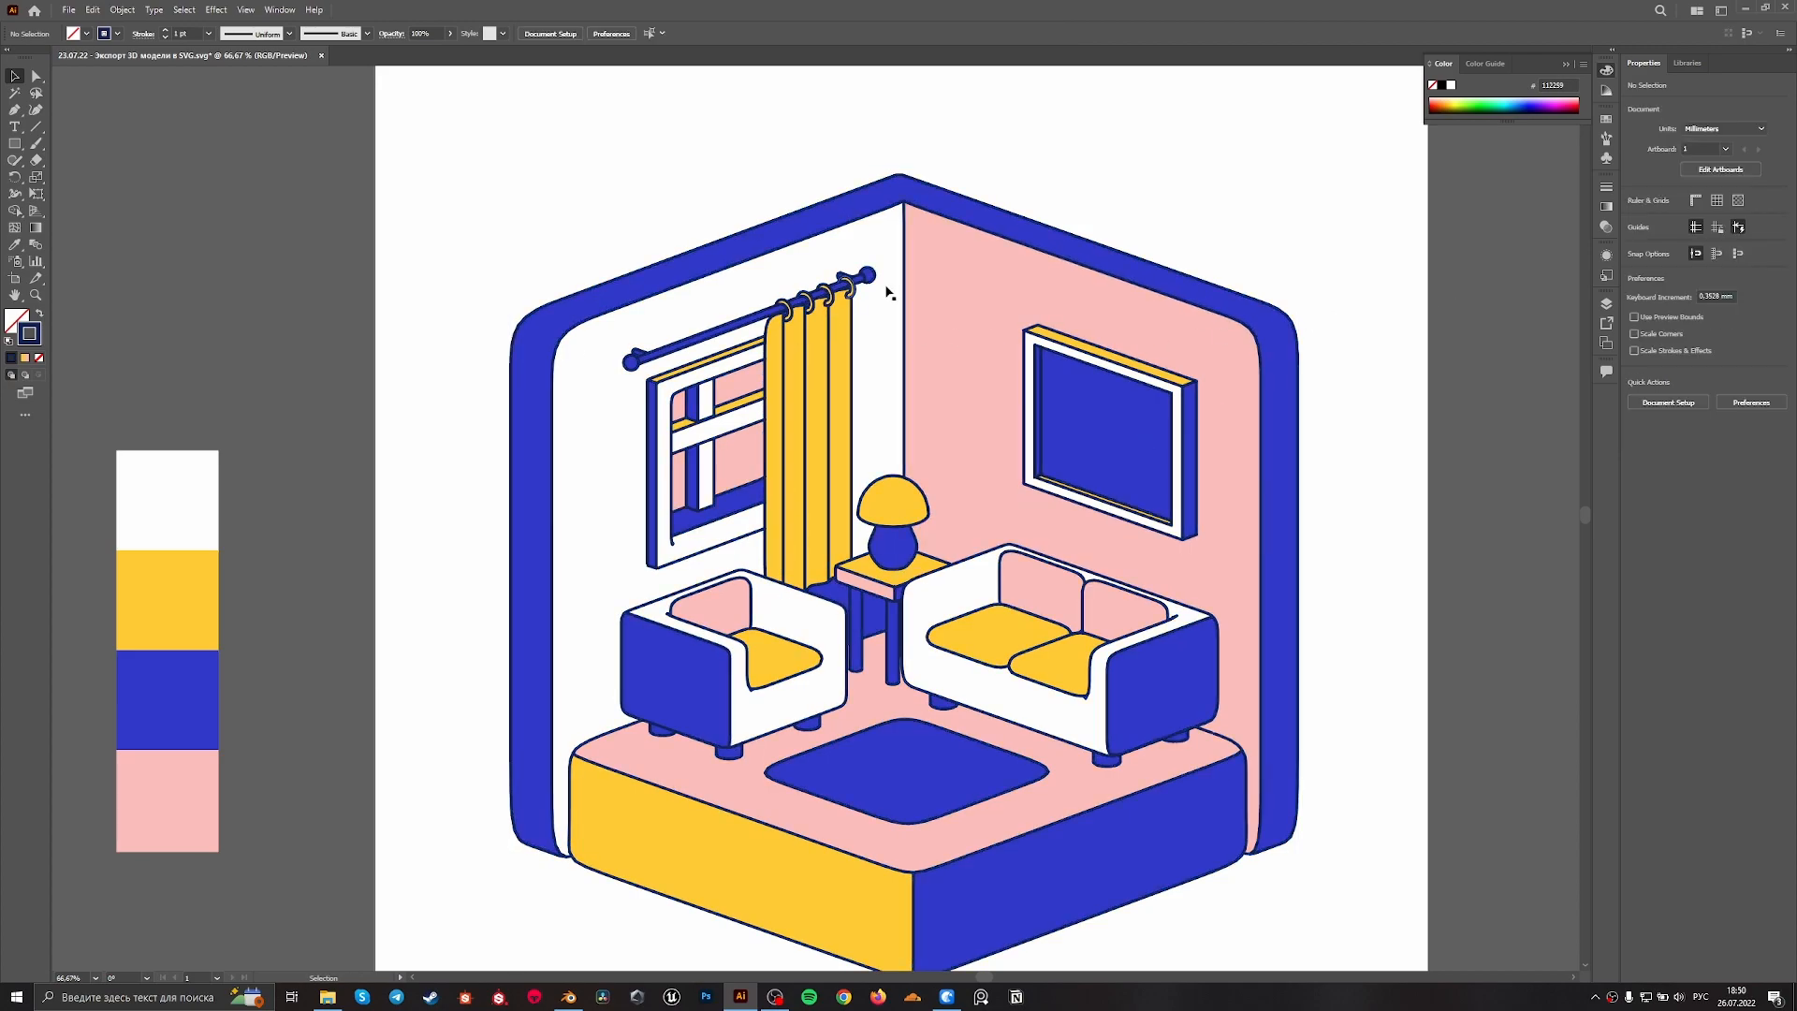
Examine the outlines around the wall picture and the rounded upper corner of the pink wall, close up and in overview
scroll(1177, 552, down, 2)
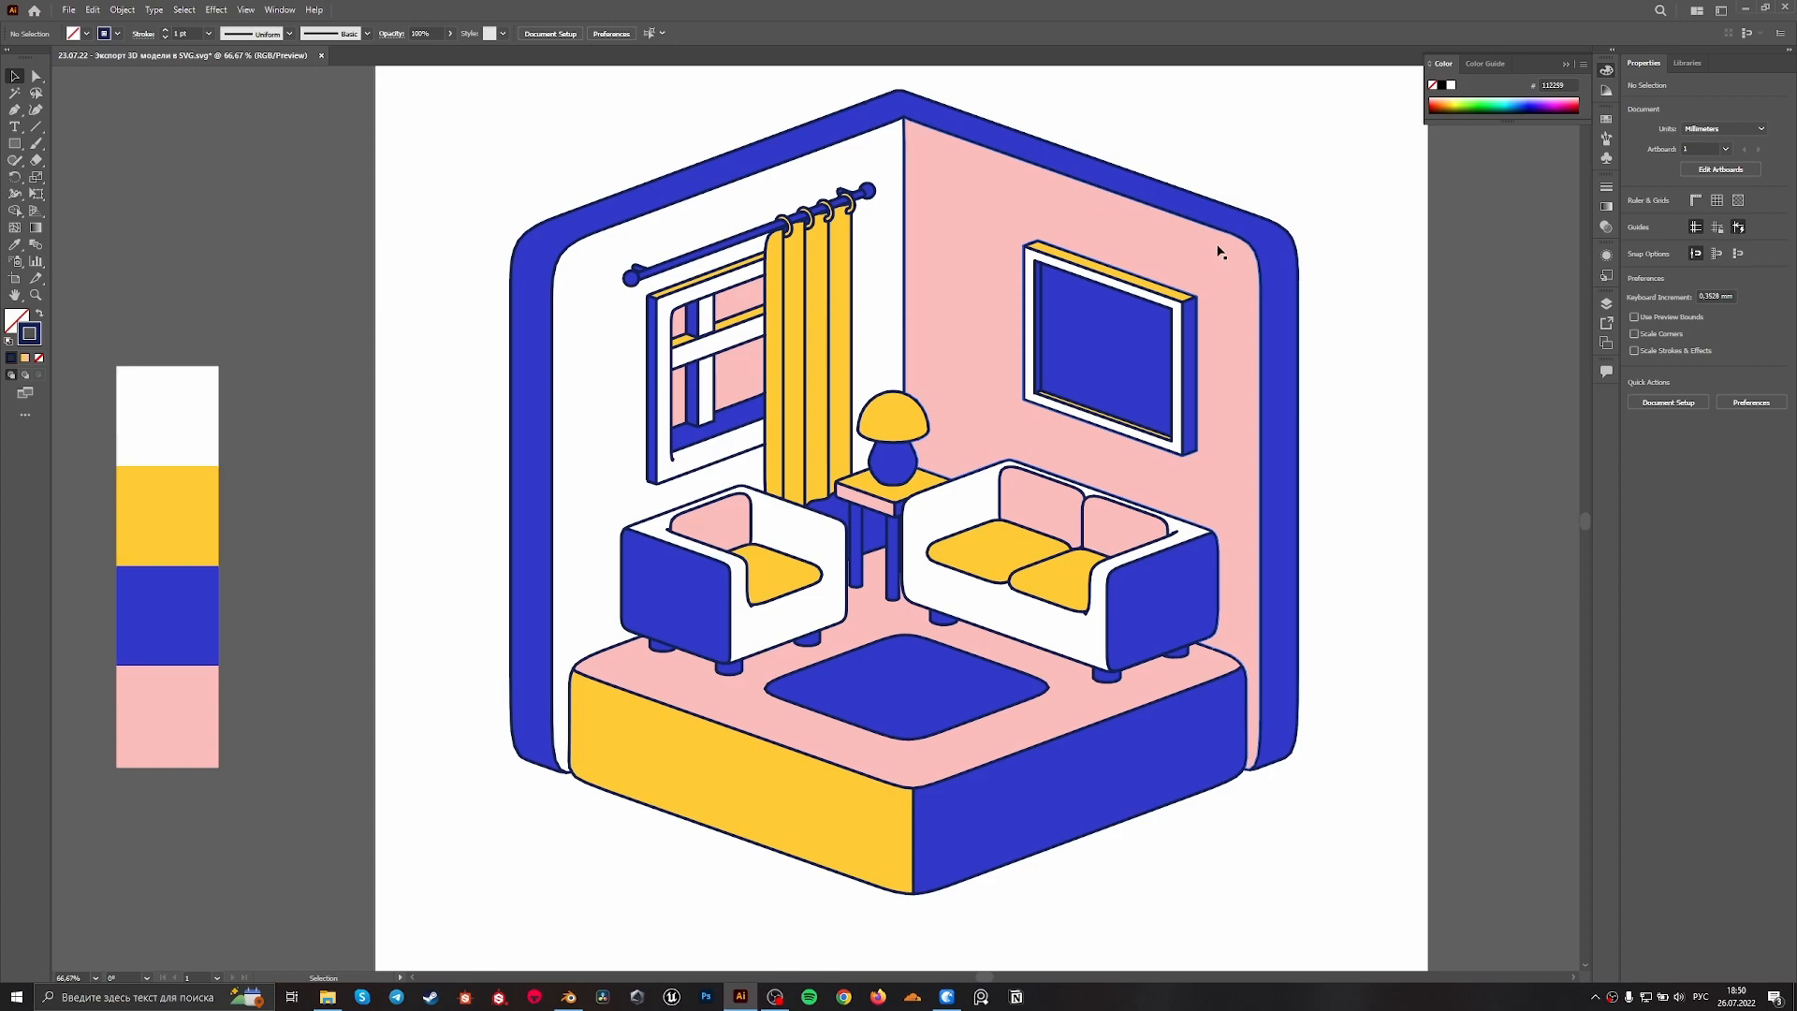
alt+scroll(1399, 202, up, 3)
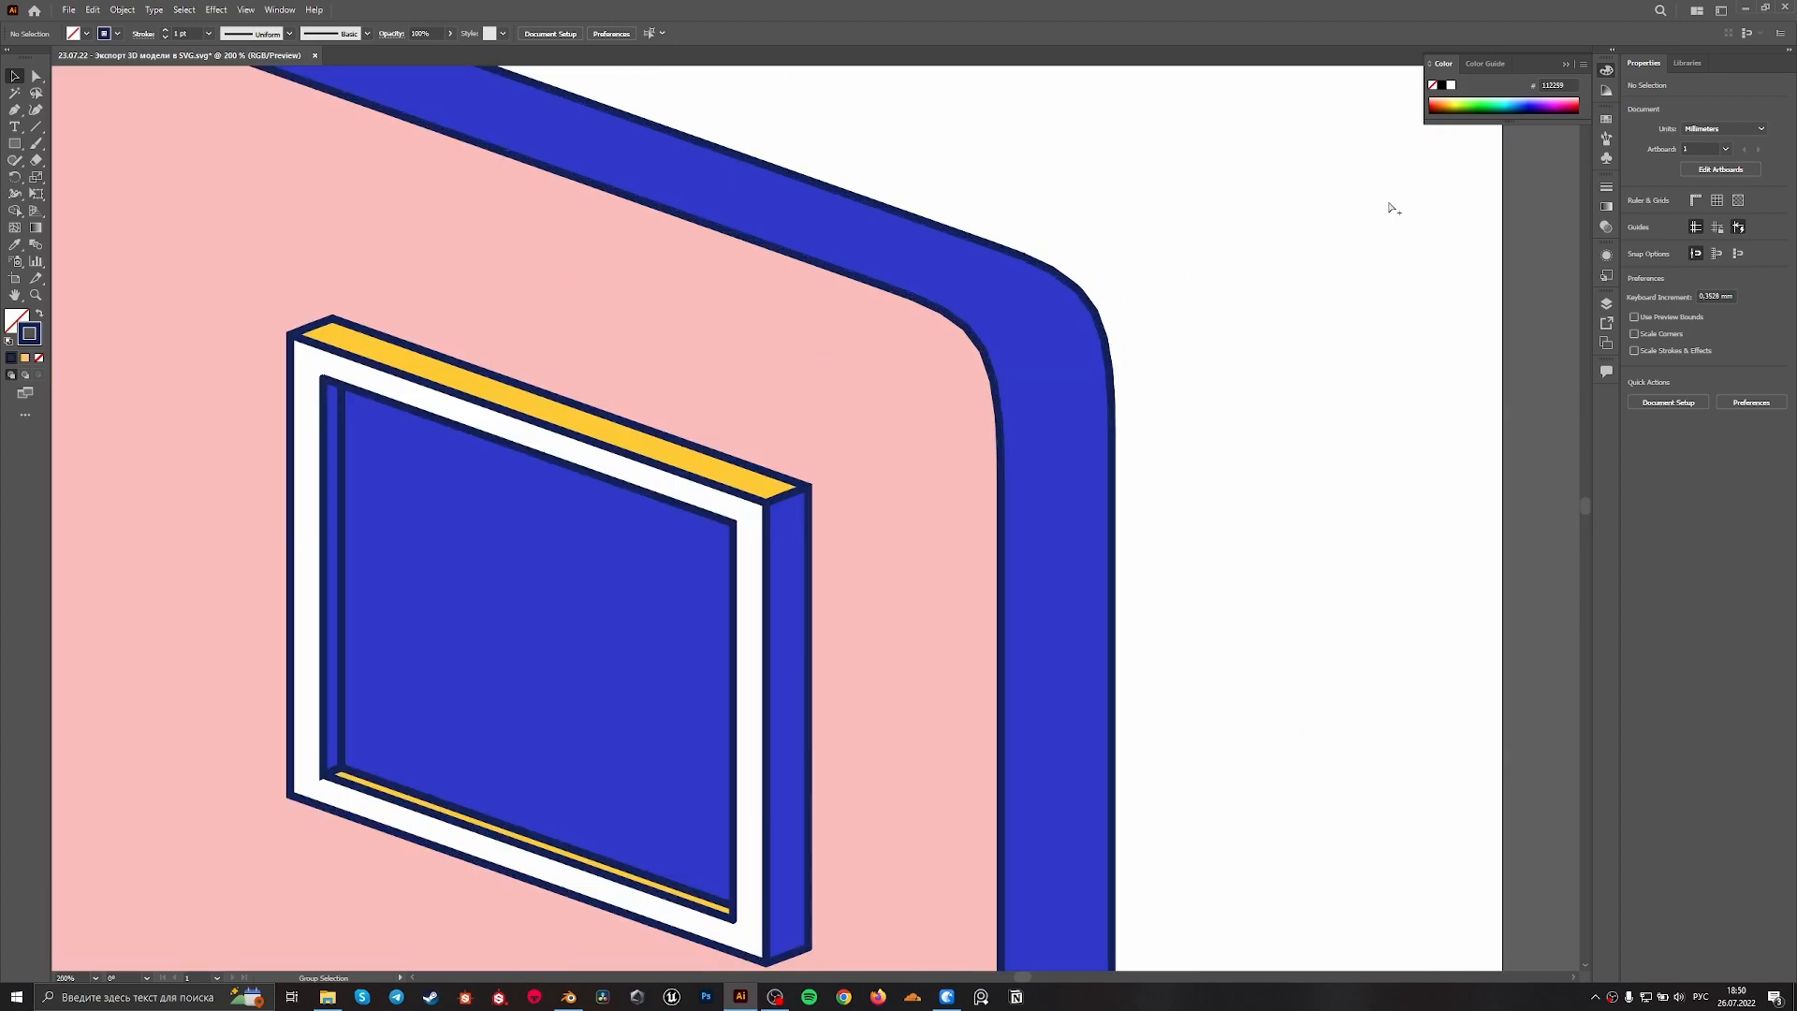
alt+scroll(950, 433, down, 3)
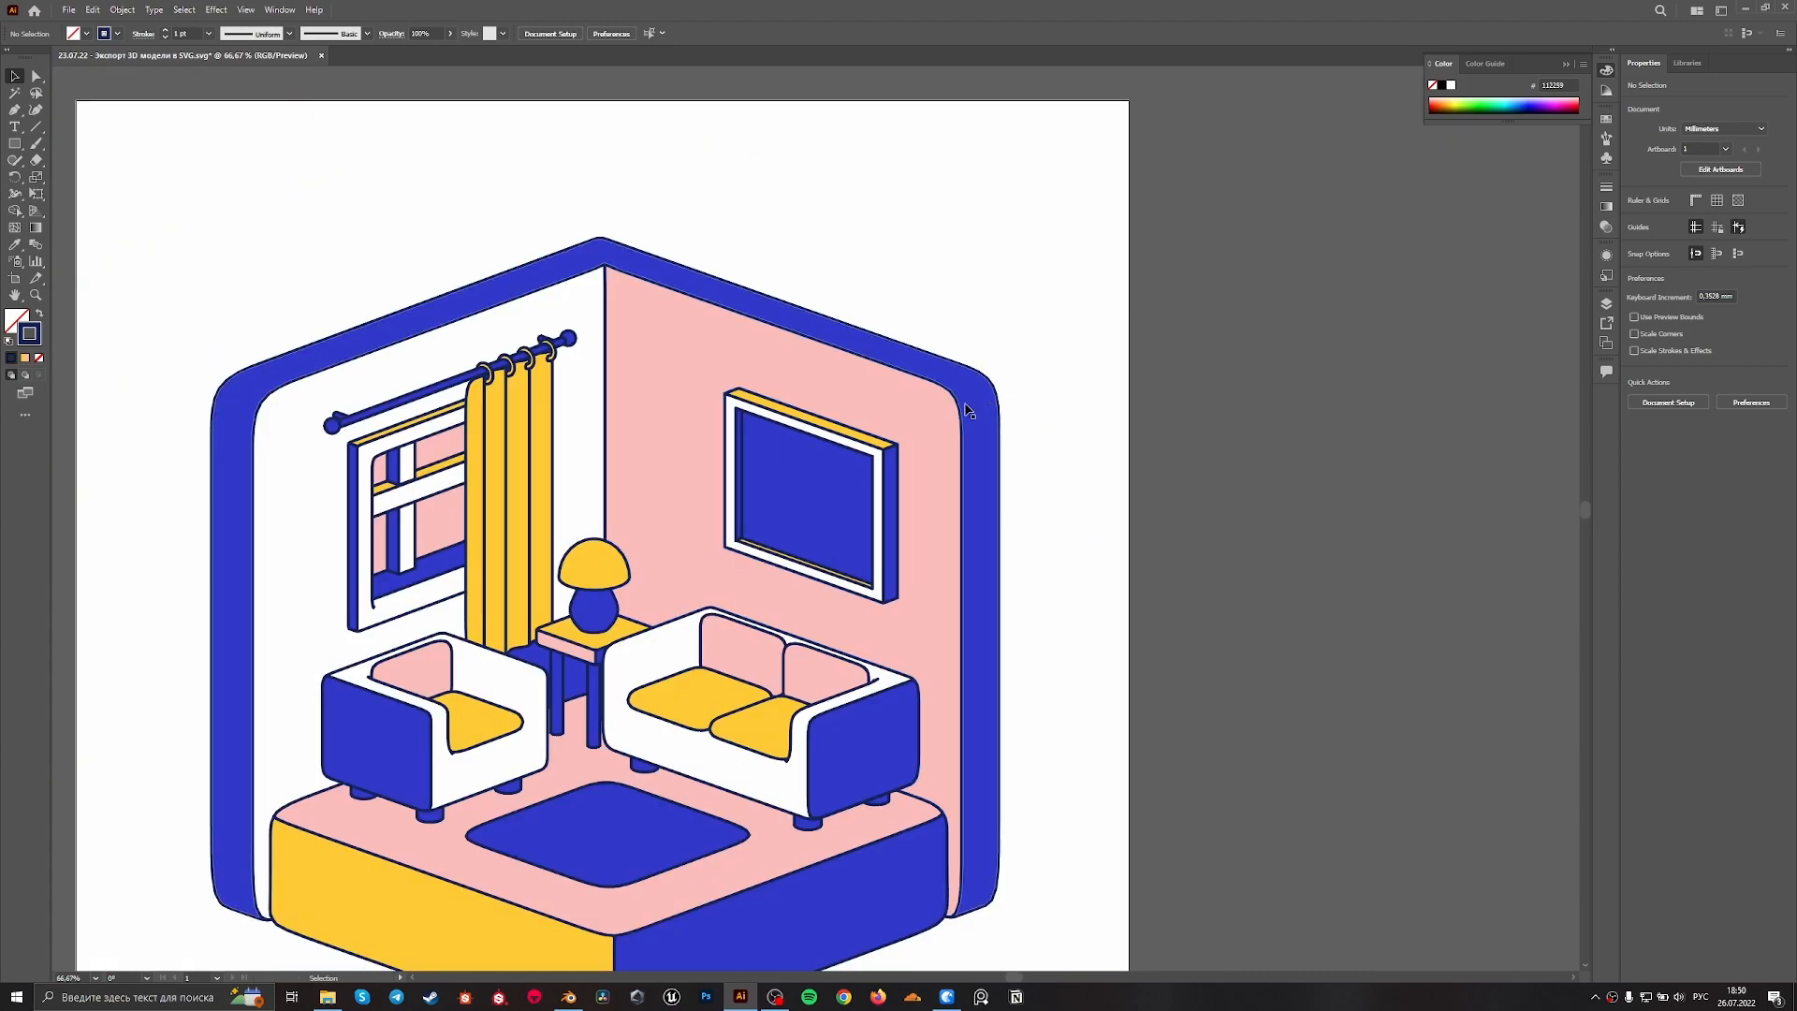
alt+scroll(938, 433, up, 2)
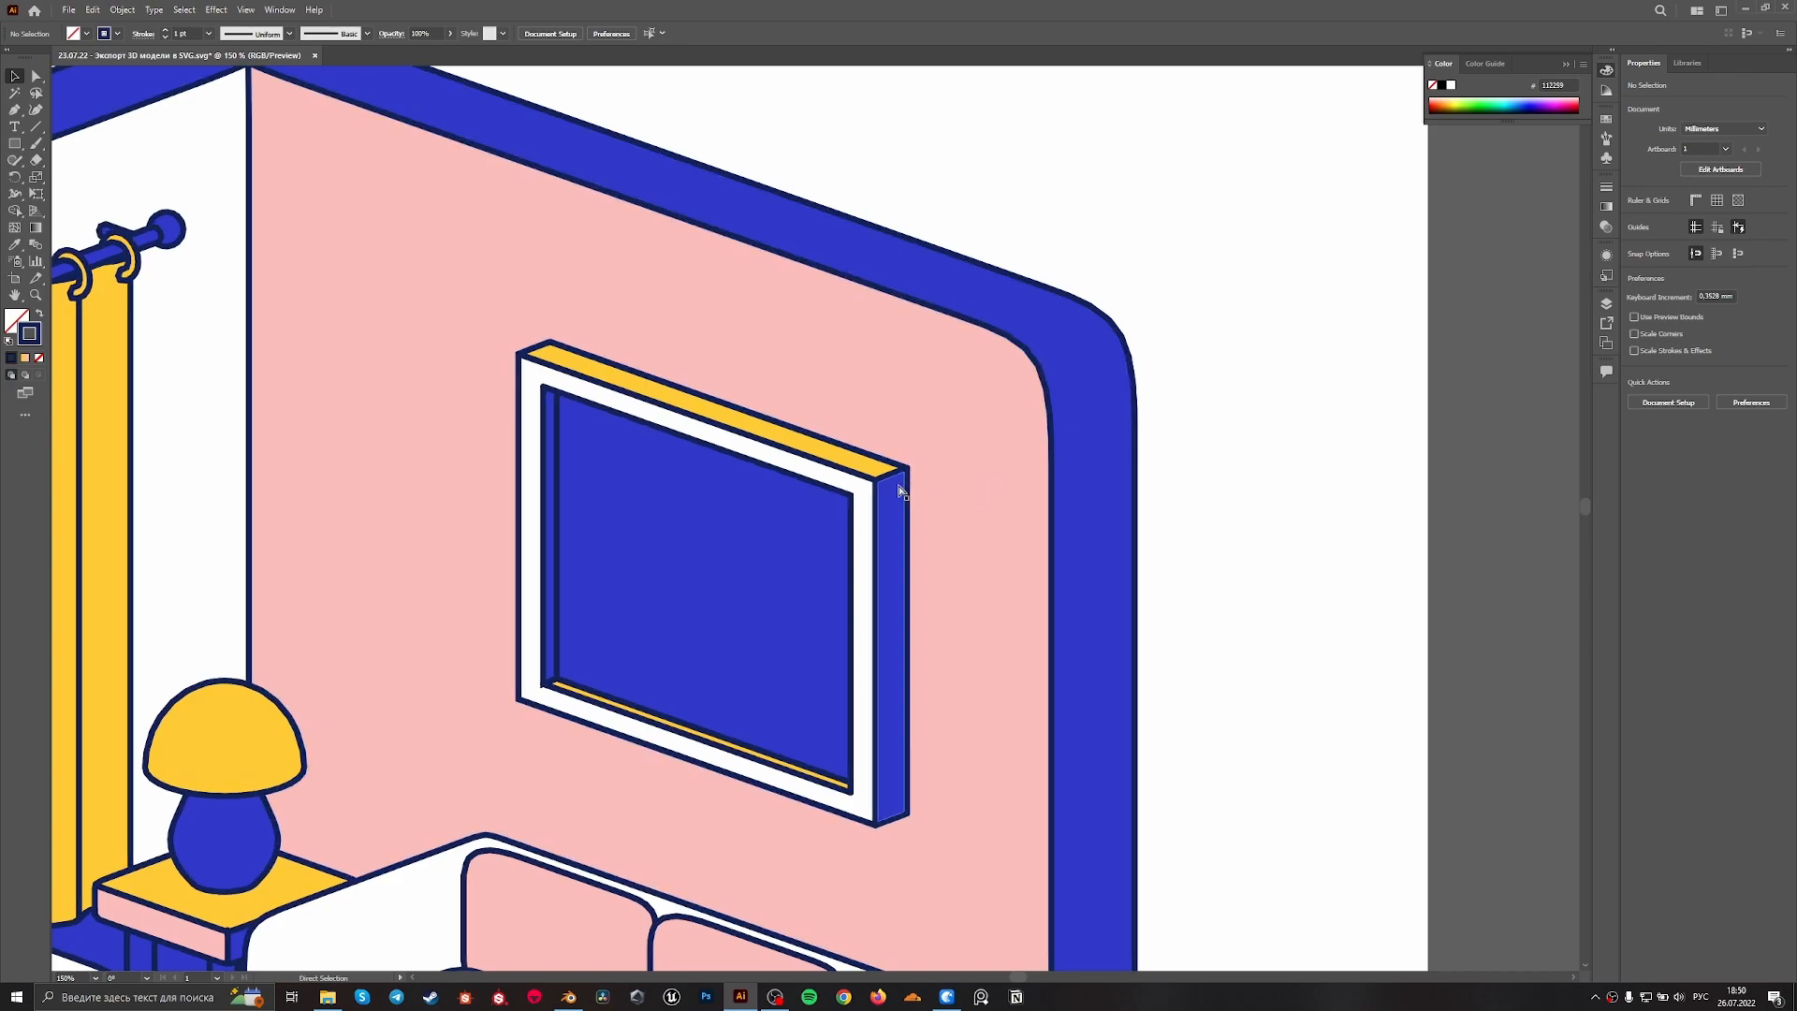
alt+scroll(867, 481, up, 5)
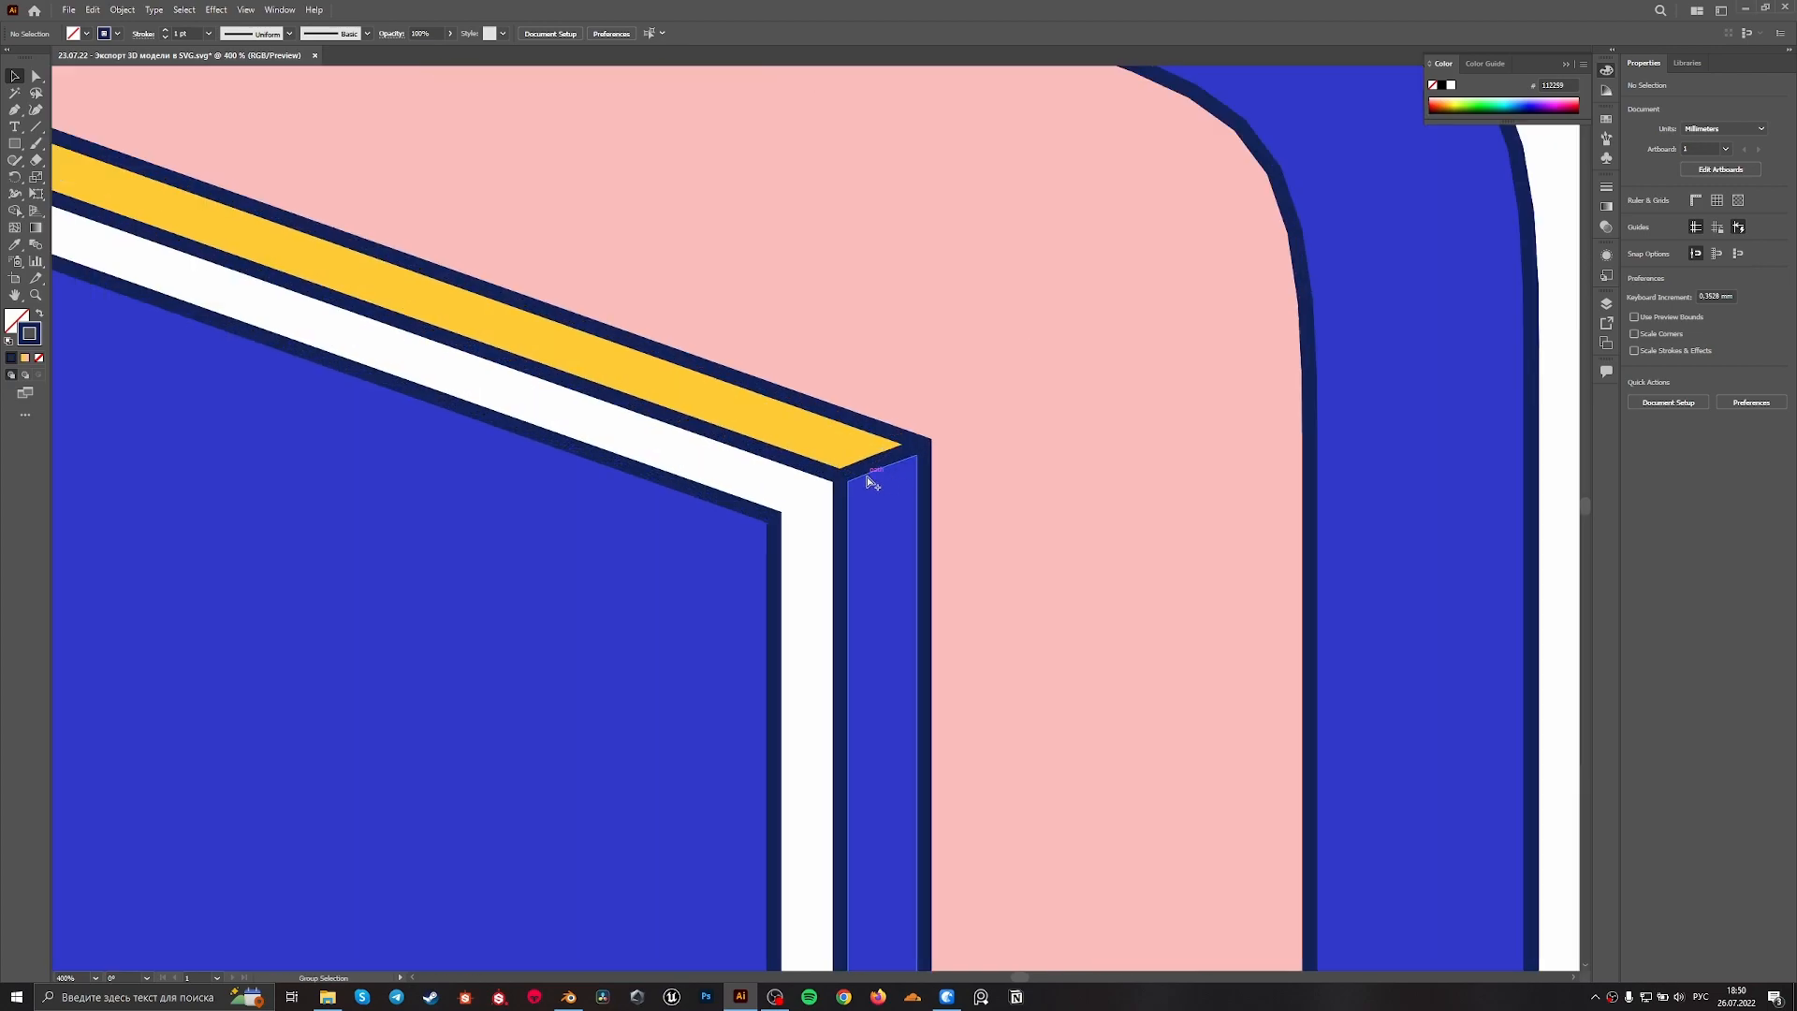
alt+scroll(859, 485, down, 7)
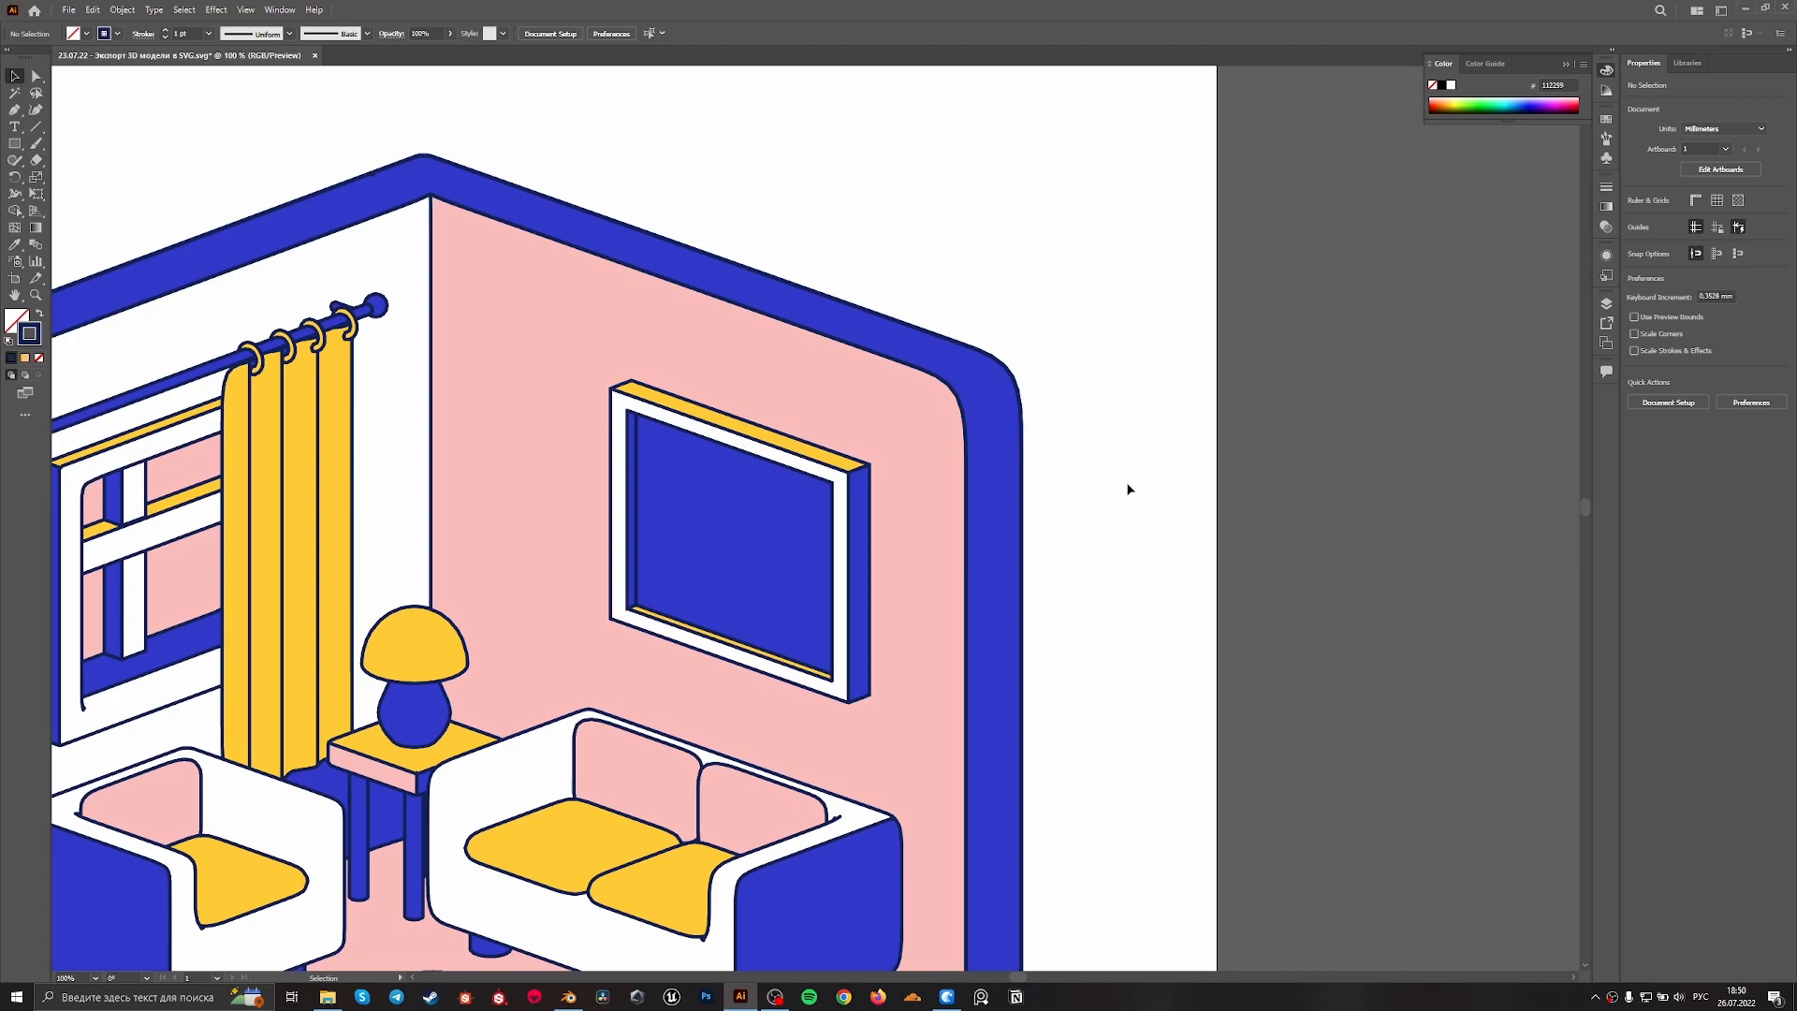
alt+scroll(1144, 480, up, 1)
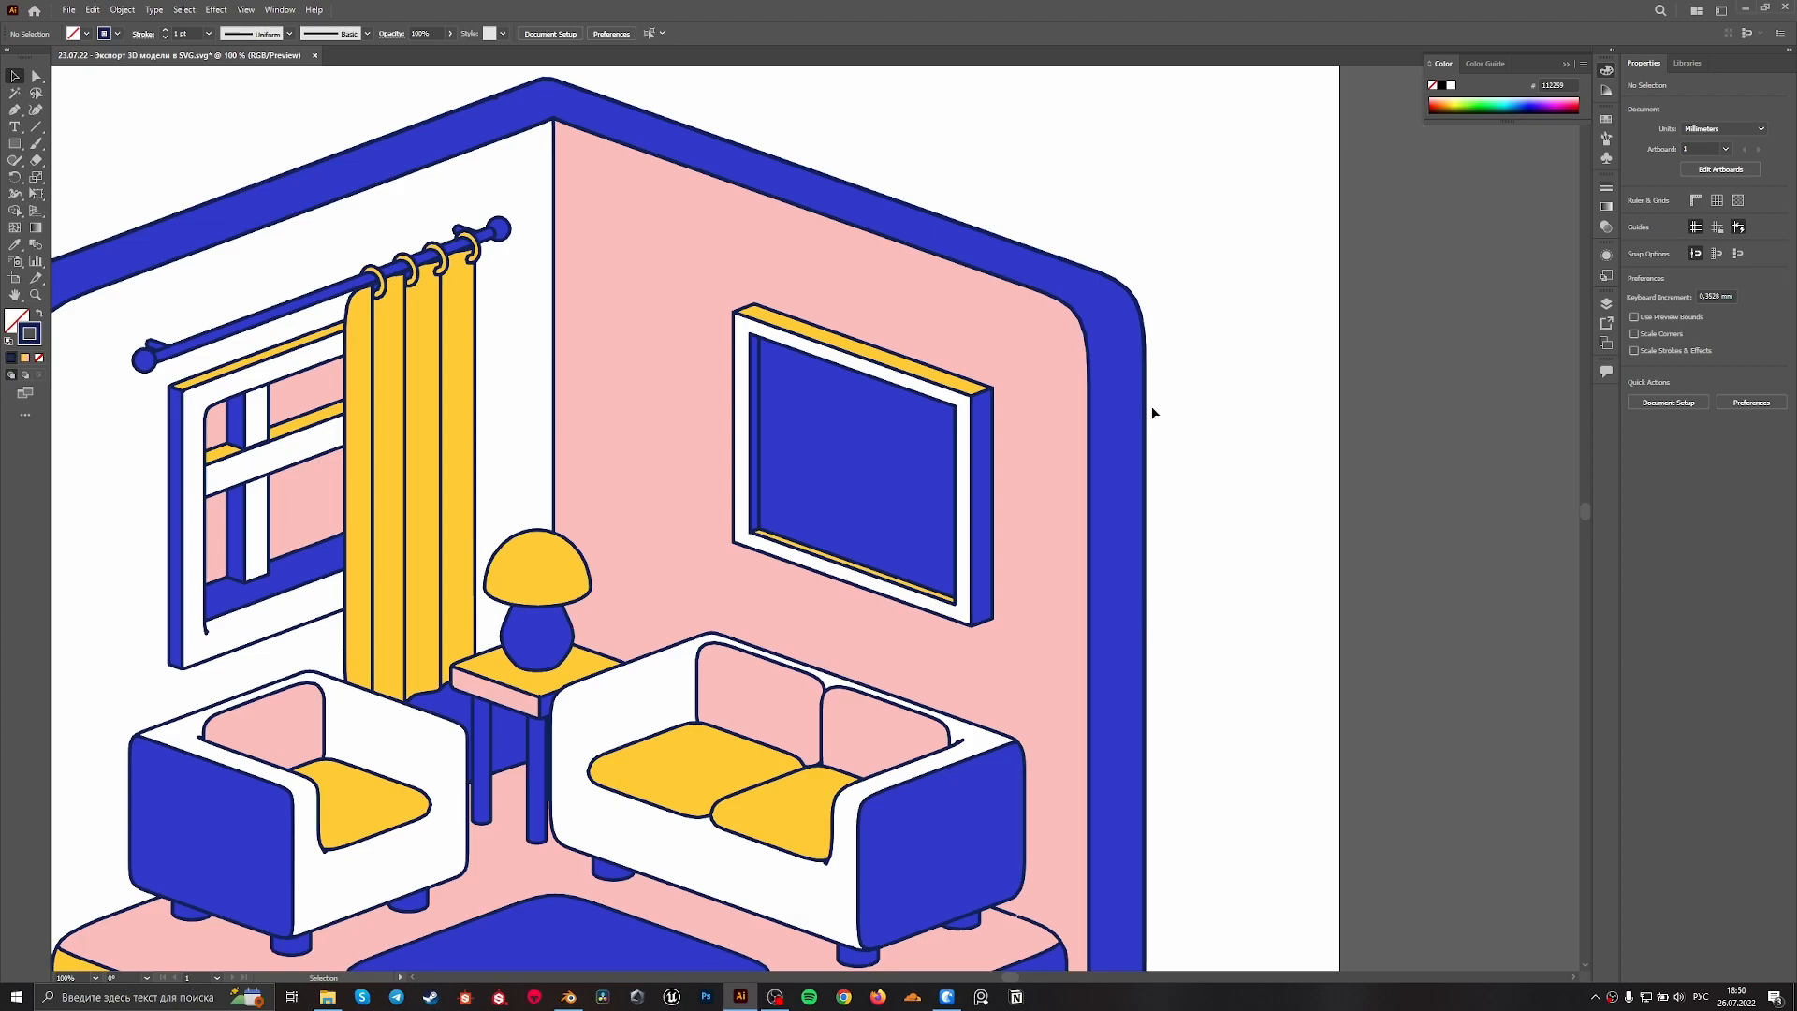
alt+scroll(1023, 382, up, 2)
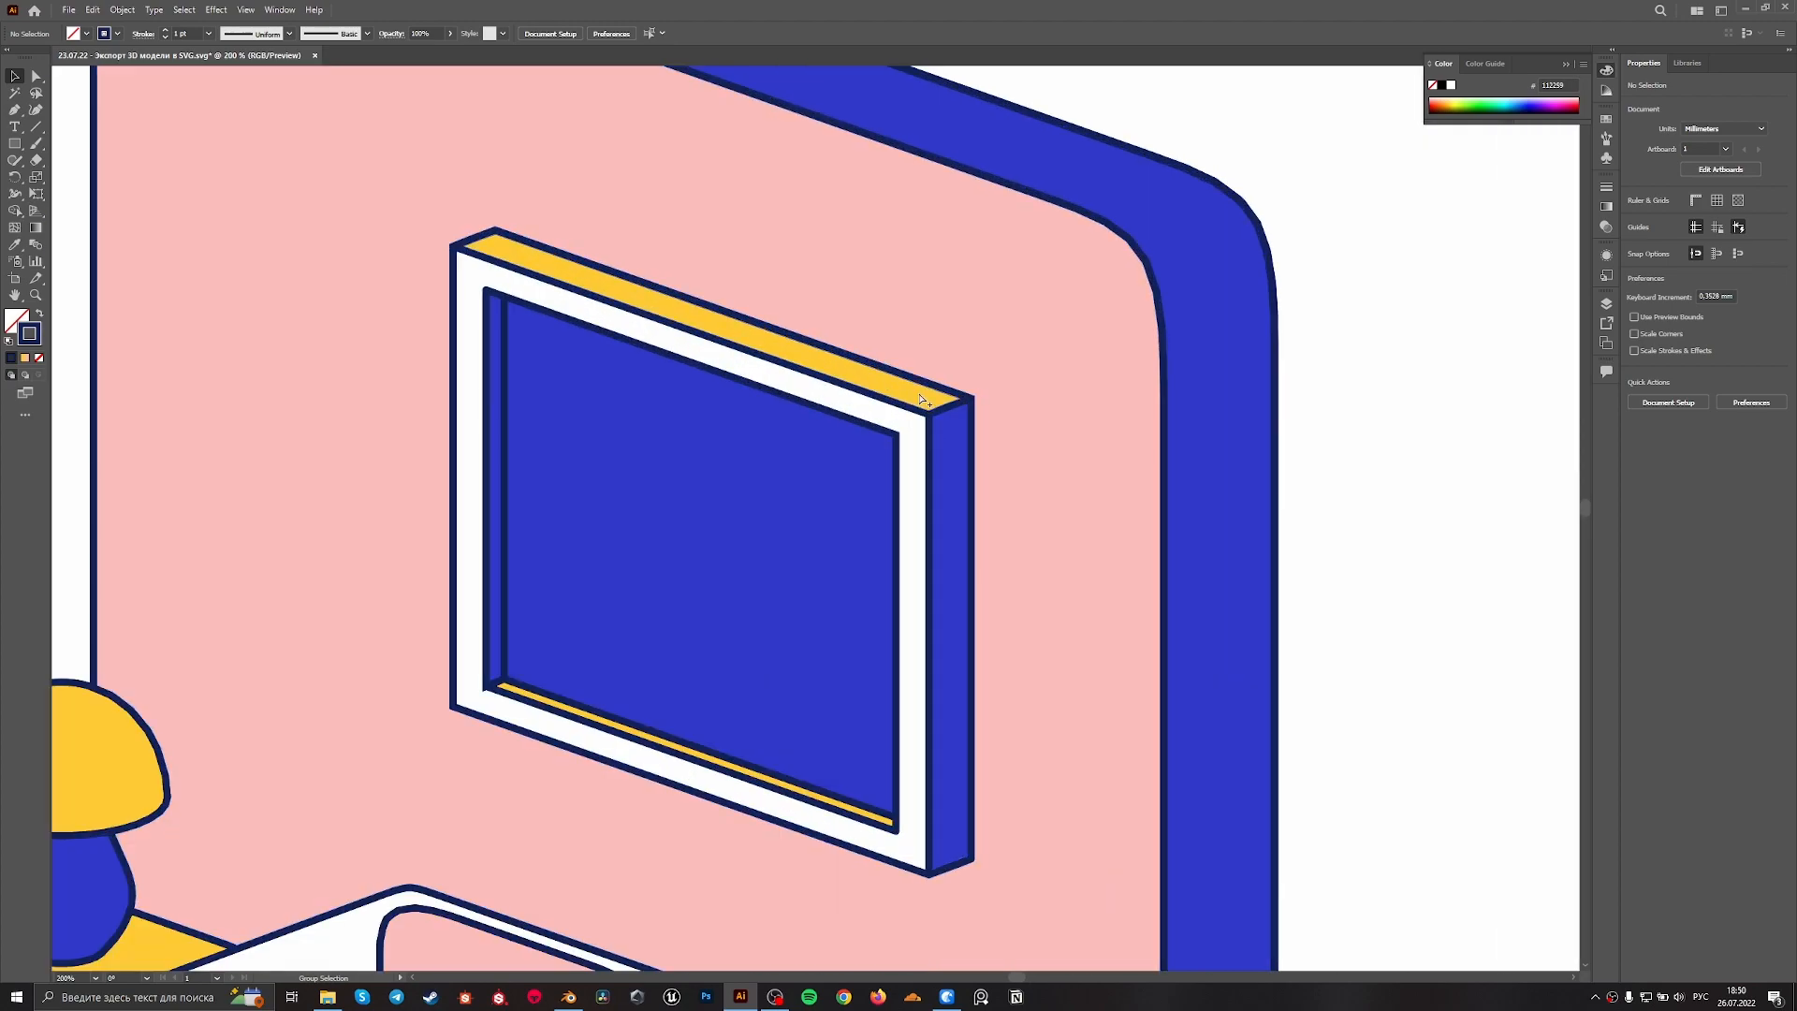
alt+scroll(982, 389, down, 6)
alt+scroll(1001, 356, up, 2)
alt+scroll(997, 354, up, 4)
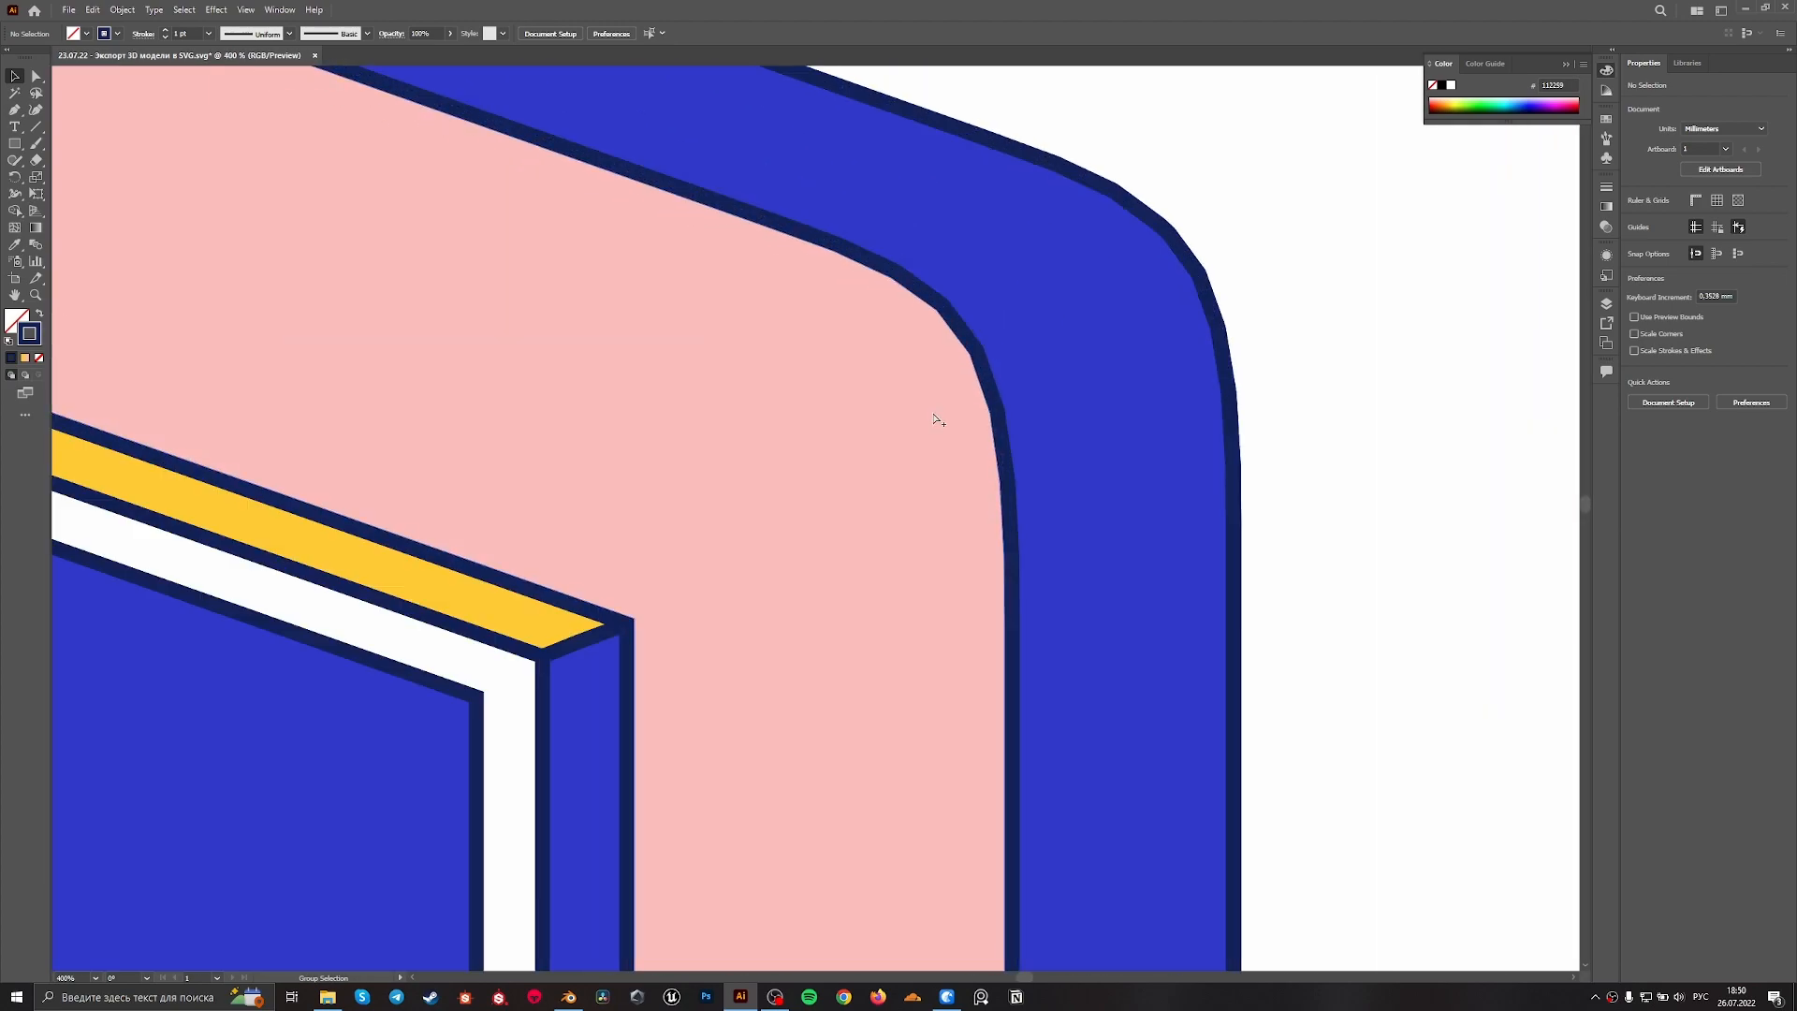
alt+scroll(939, 413, down, 2)
Isolate the outline group and select the outer contour paths of the walls and platform
mouse_move(959, 404)
mouse_down()
mouse_move(1039, 439)
mouse_move(958, 410)
mouse_up()
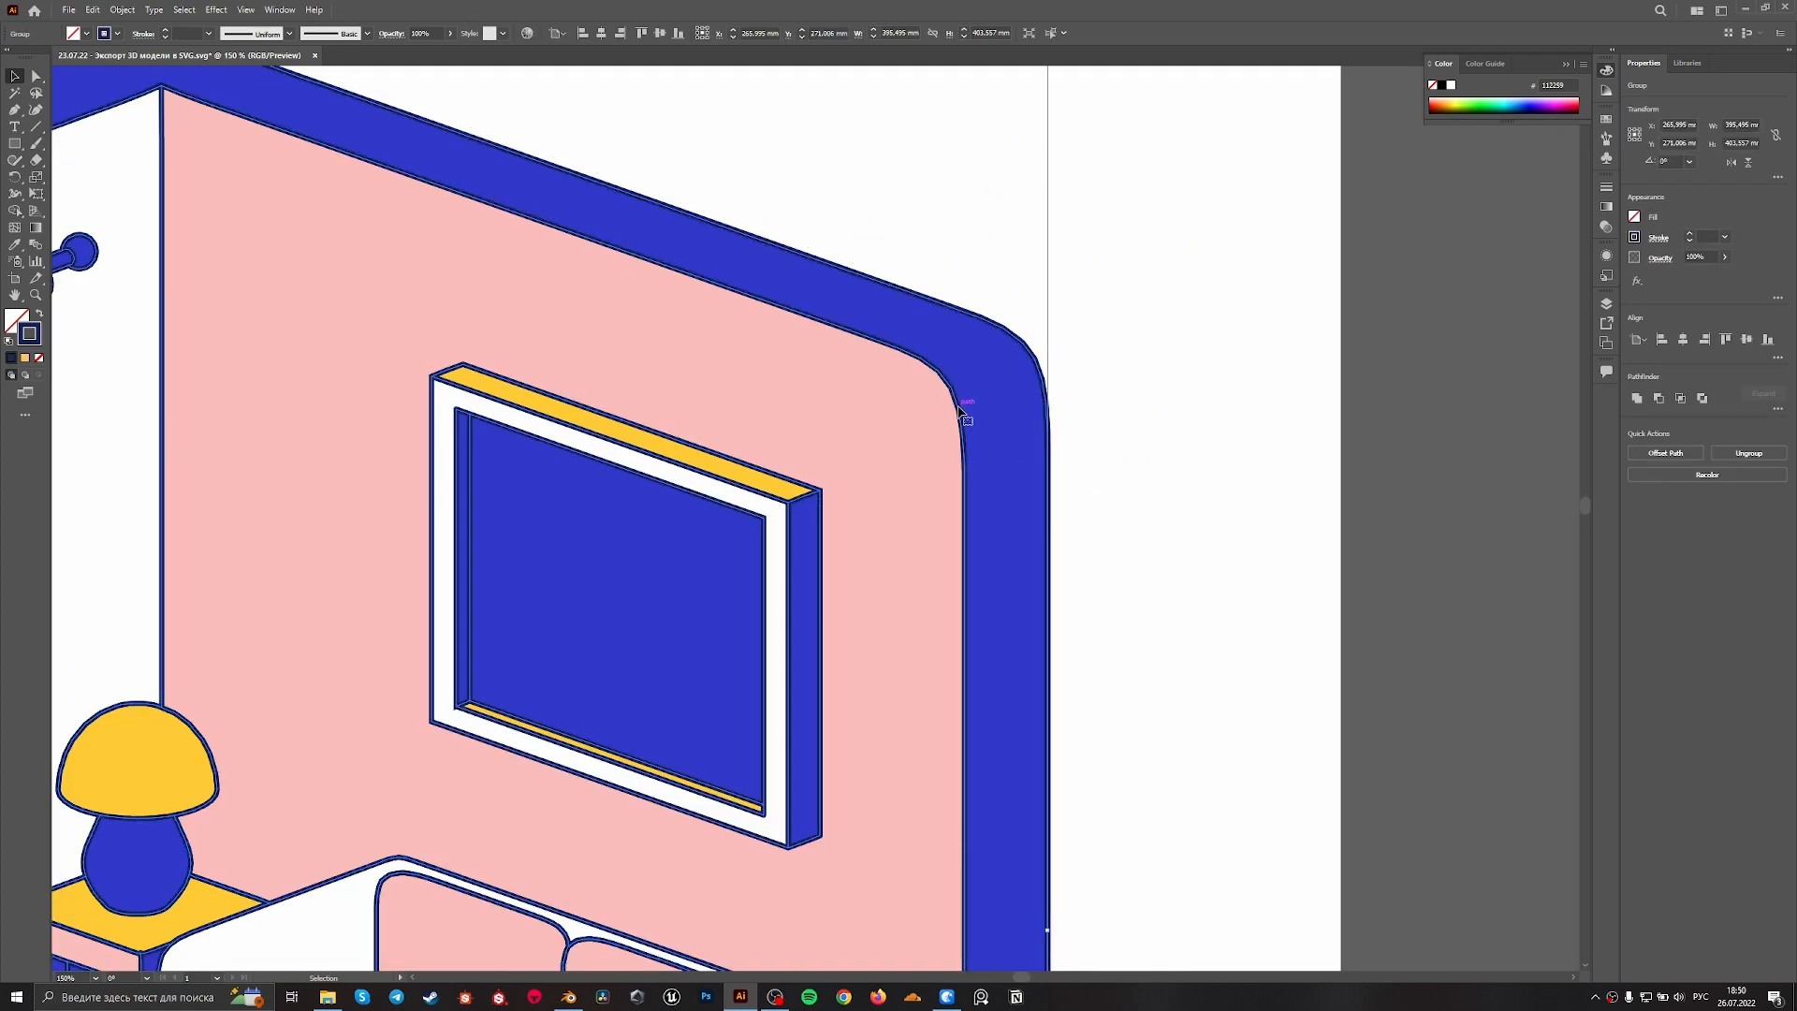
double_click(956, 410)
drag(856, 613, 1202, 445)
alt+scroll(1244, 447, down, 3)
drag(1320, 773, 1219, 736)
alt+scroll(1207, 692, up, 2)
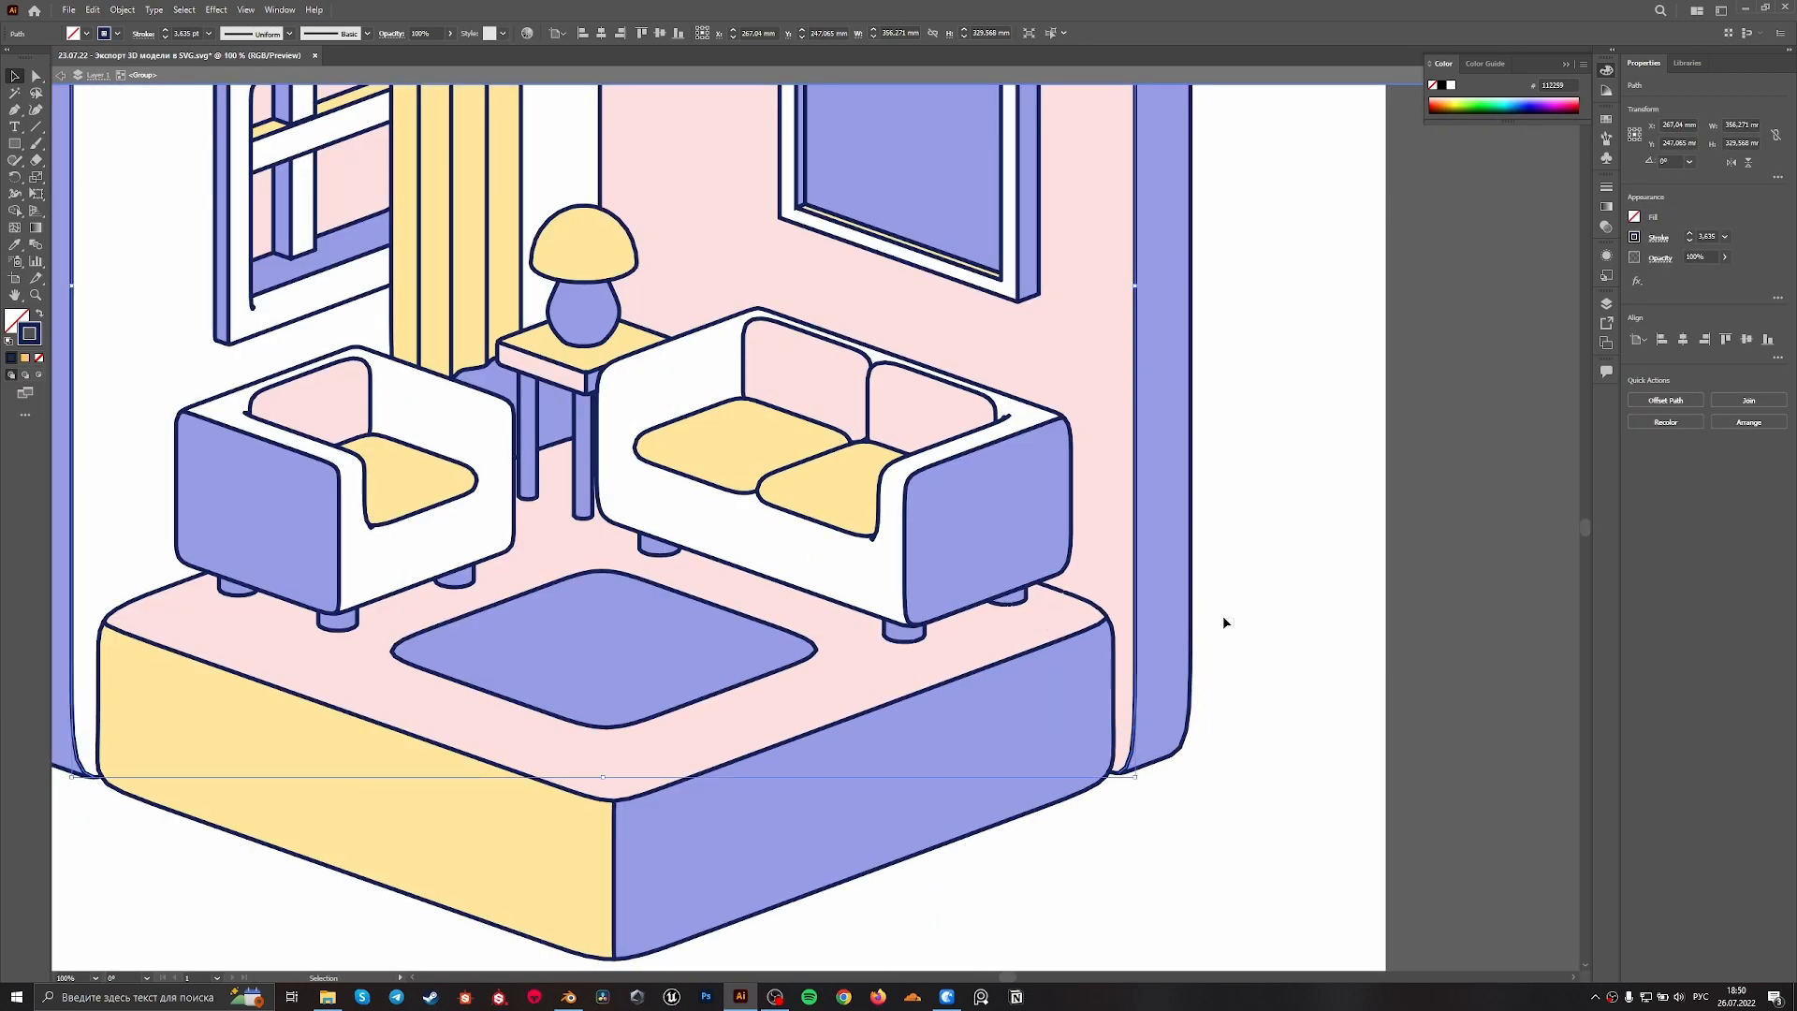
drag(1178, 556, 1172, 553)
drag(1137, 817, 1228, 614)
mouse_move(1079, 702)
shift+mouse_down()
mouse_move(1023, 613)
mouse_move(1073, 720)
shift+mouse_up()
key(ctrl+z)
Complete the outer contour selection at the wall bases beside both ends of the platform, checking the joints up close
alt+scroll(678, 682, up, 3)
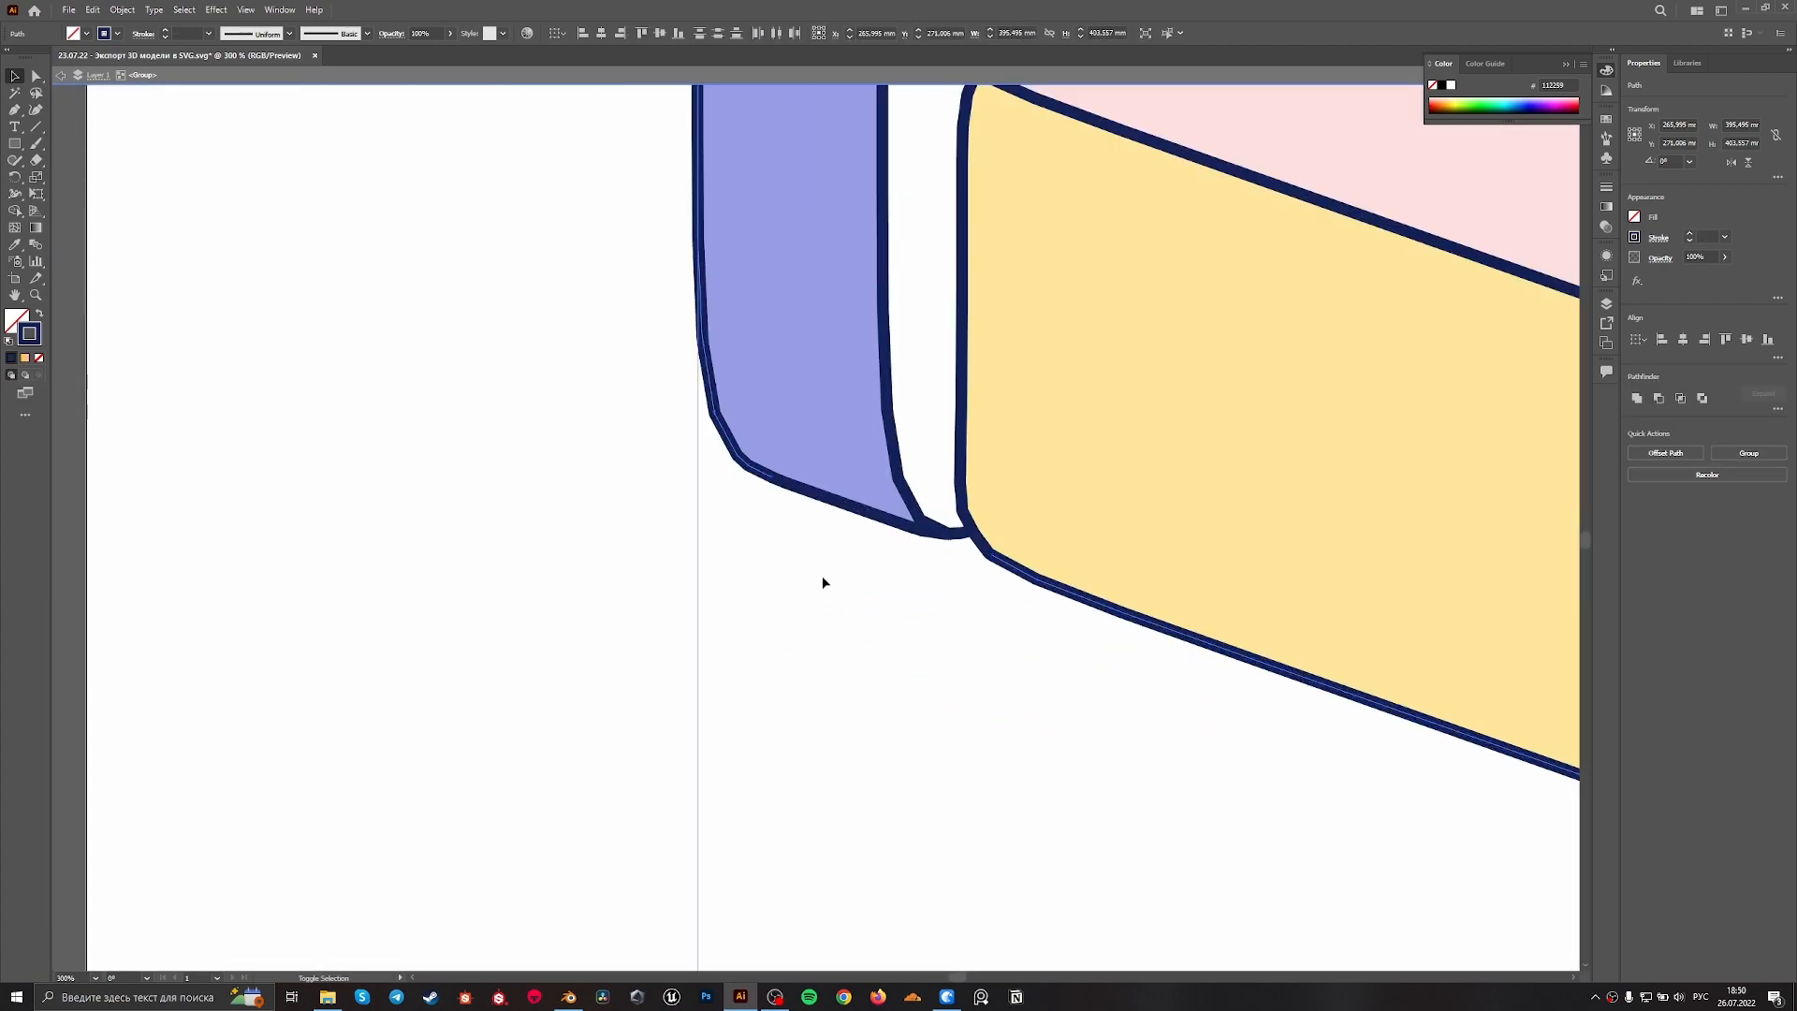
alt+scroll(906, 506, up, 1)
alt+scroll(861, 534, down, 5)
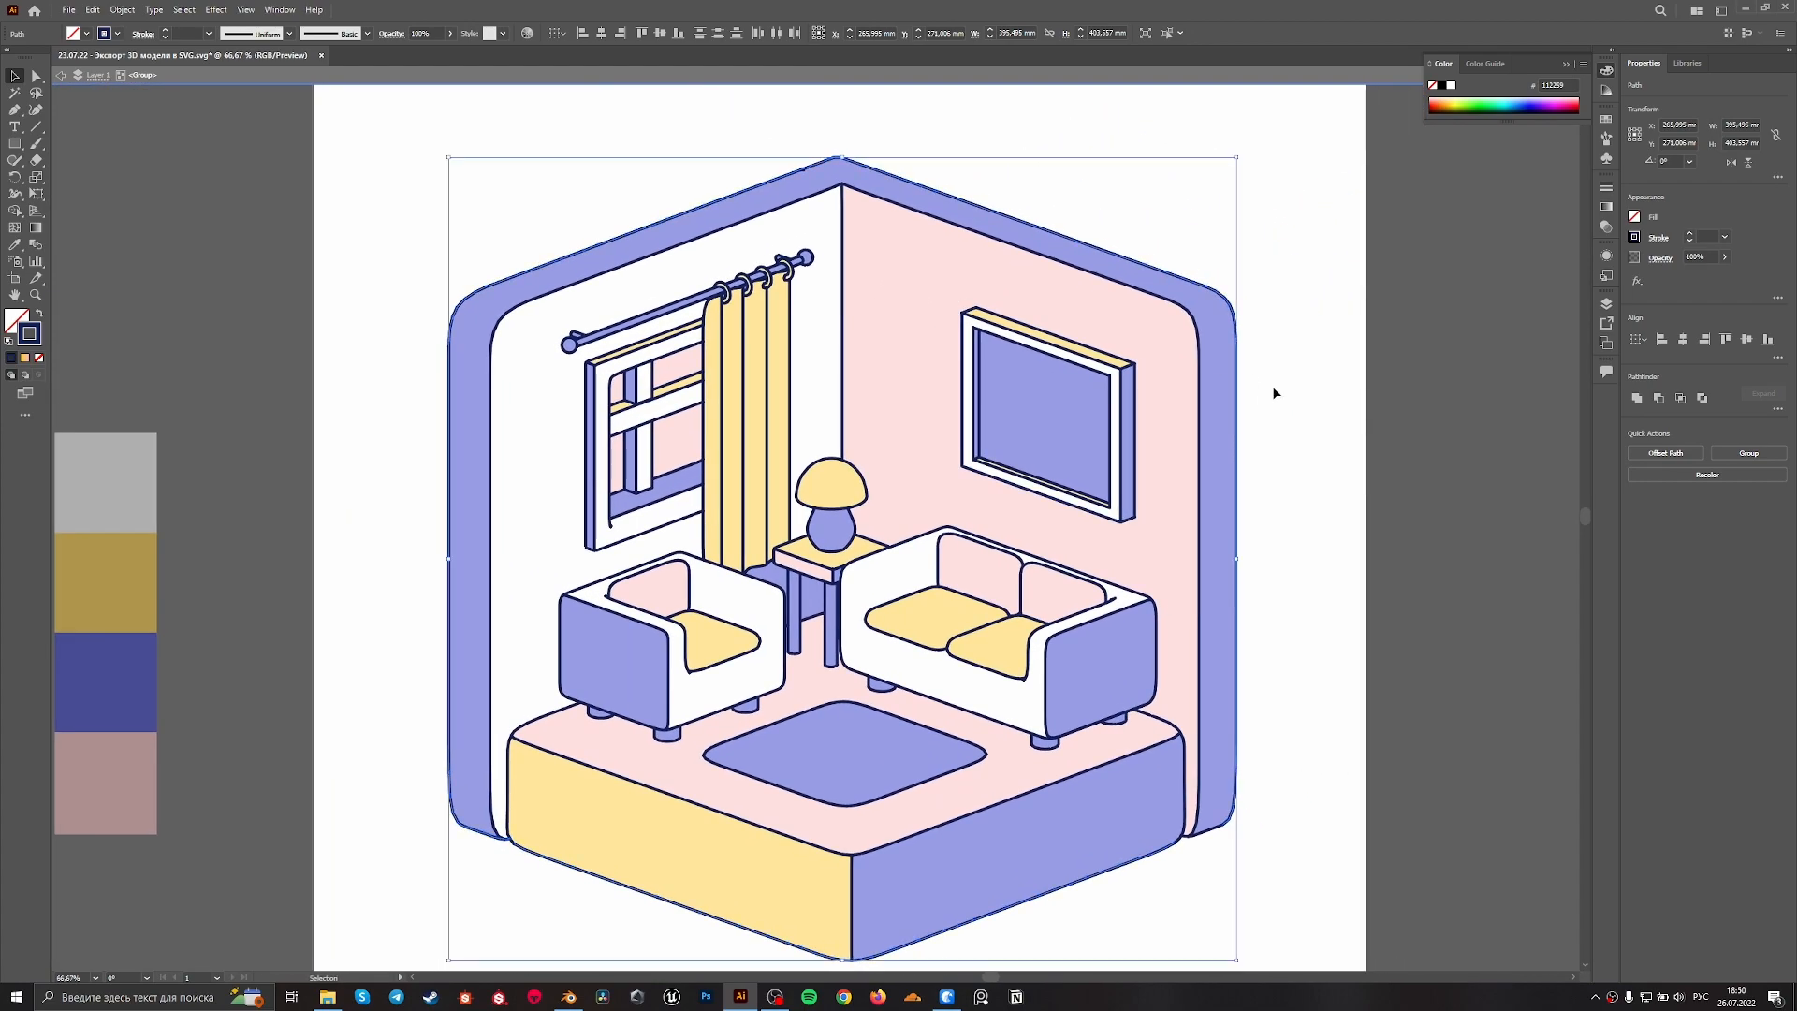
drag(1237, 403, 1444, 382)
key(ctrl+z)
alt+scroll(438, 859, up, 4)
alt+scroll(716, 753, up, 2)
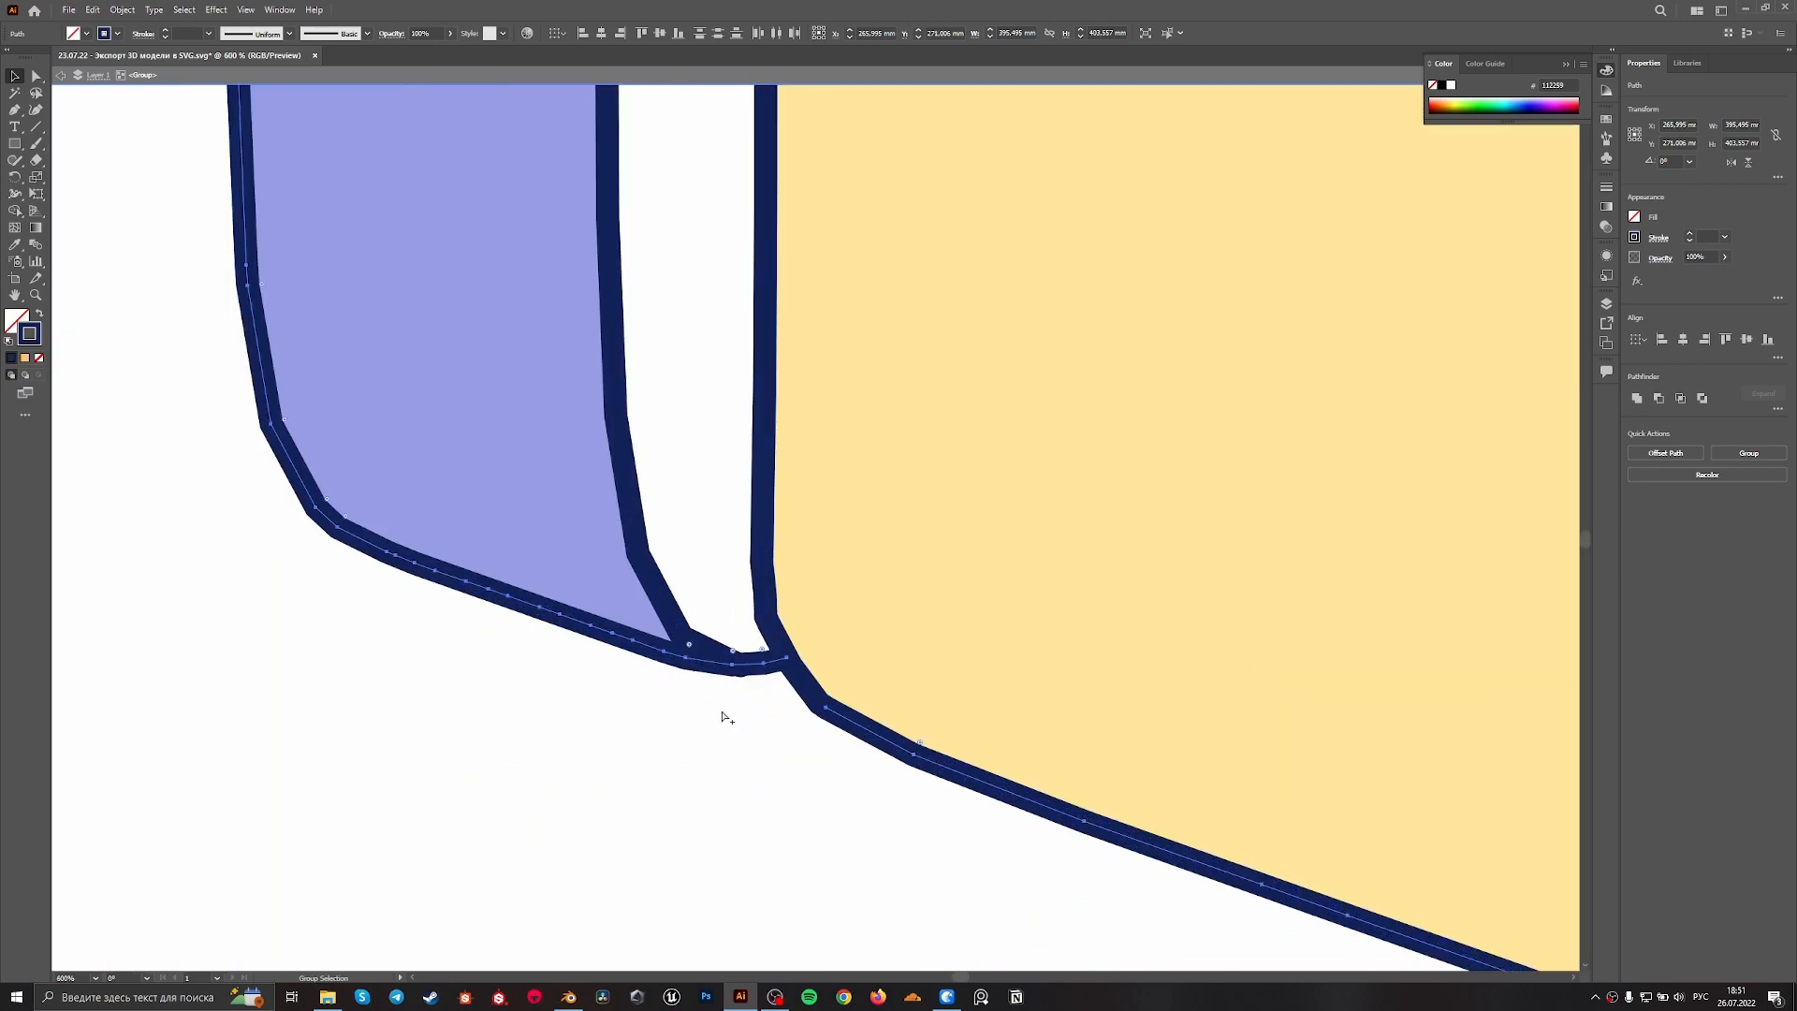
key(v)
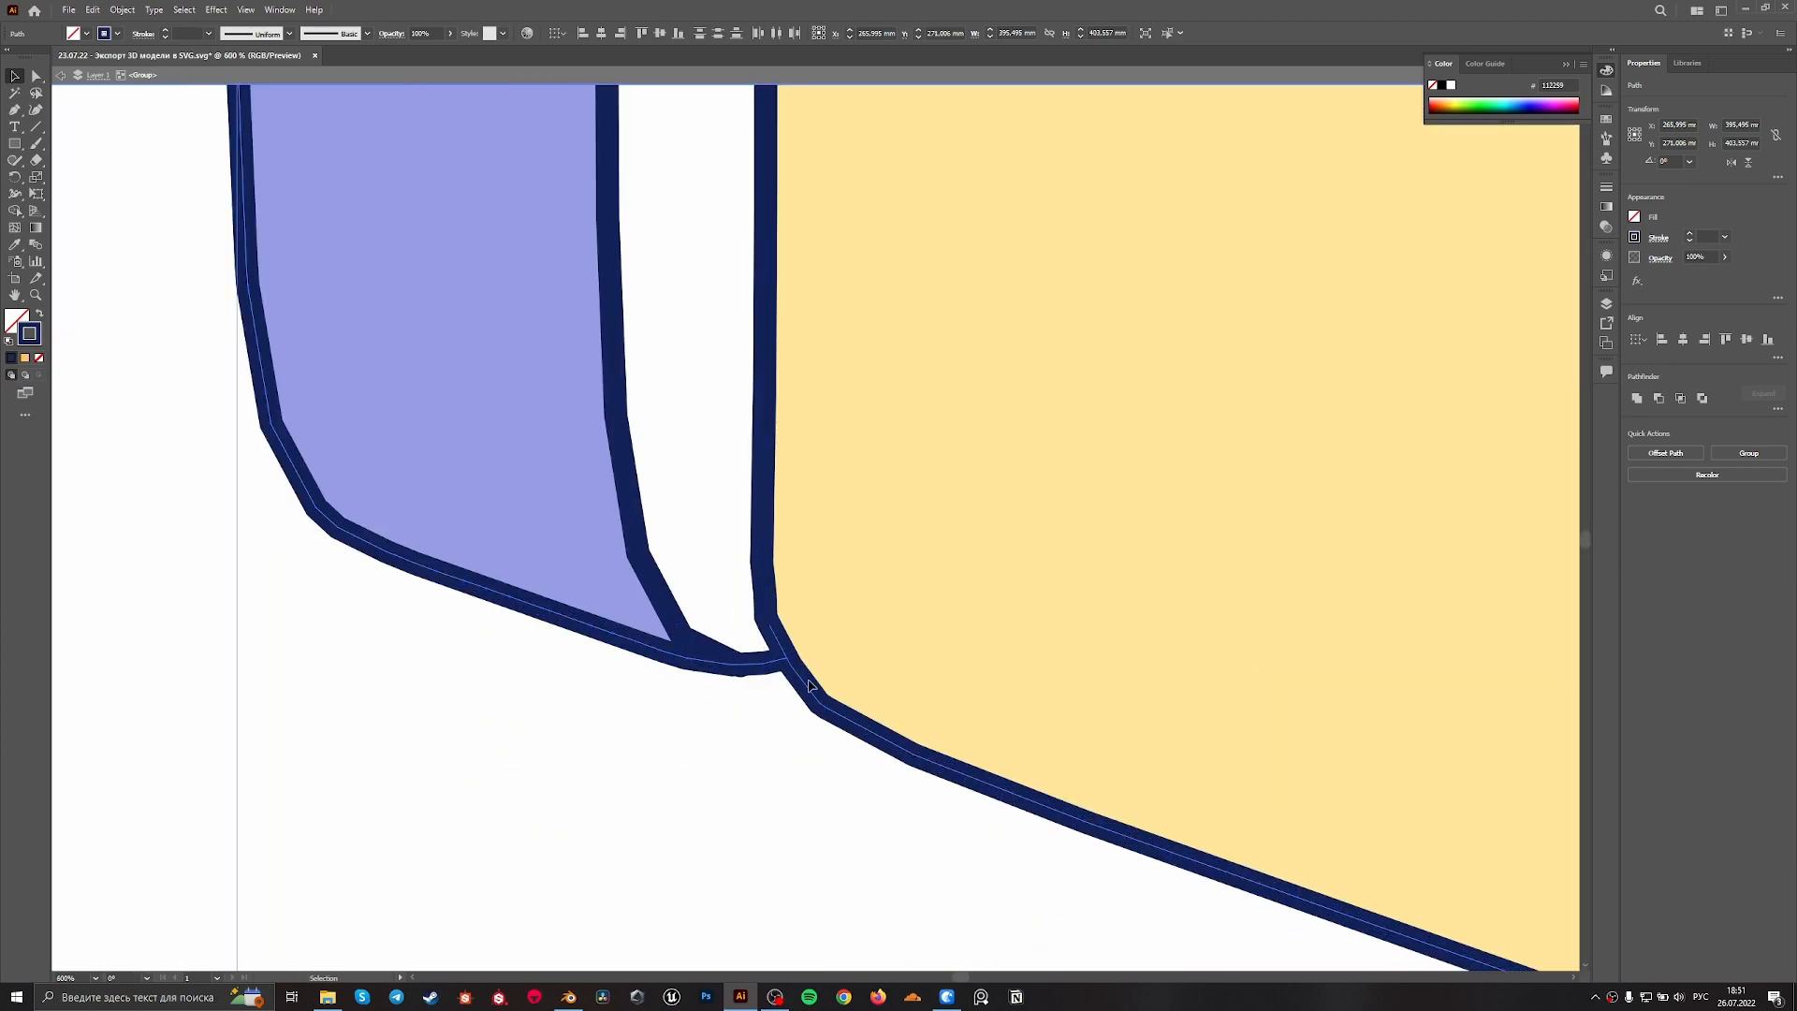
alt+scroll(810, 688, down, 4)
key(space)
drag(1155, 739, 609, 714)
alt+scroll(722, 698, up, 5)
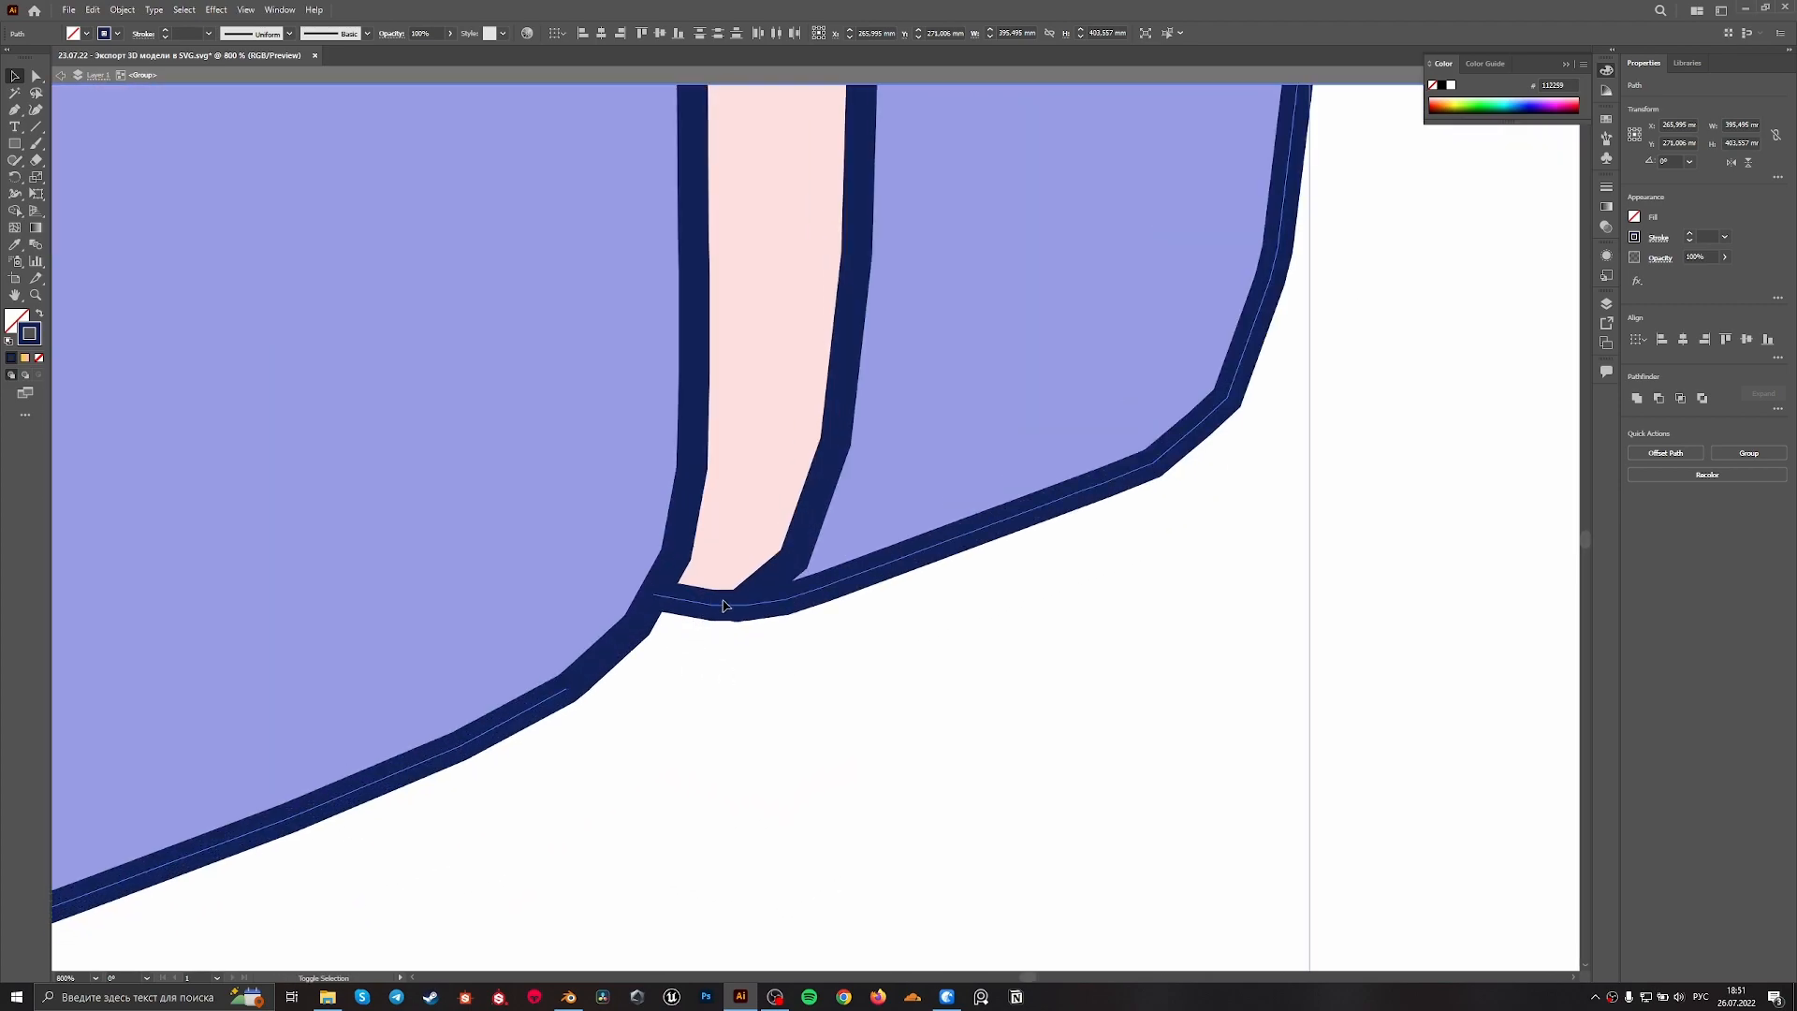
alt+scroll(982, 606, down, 8)
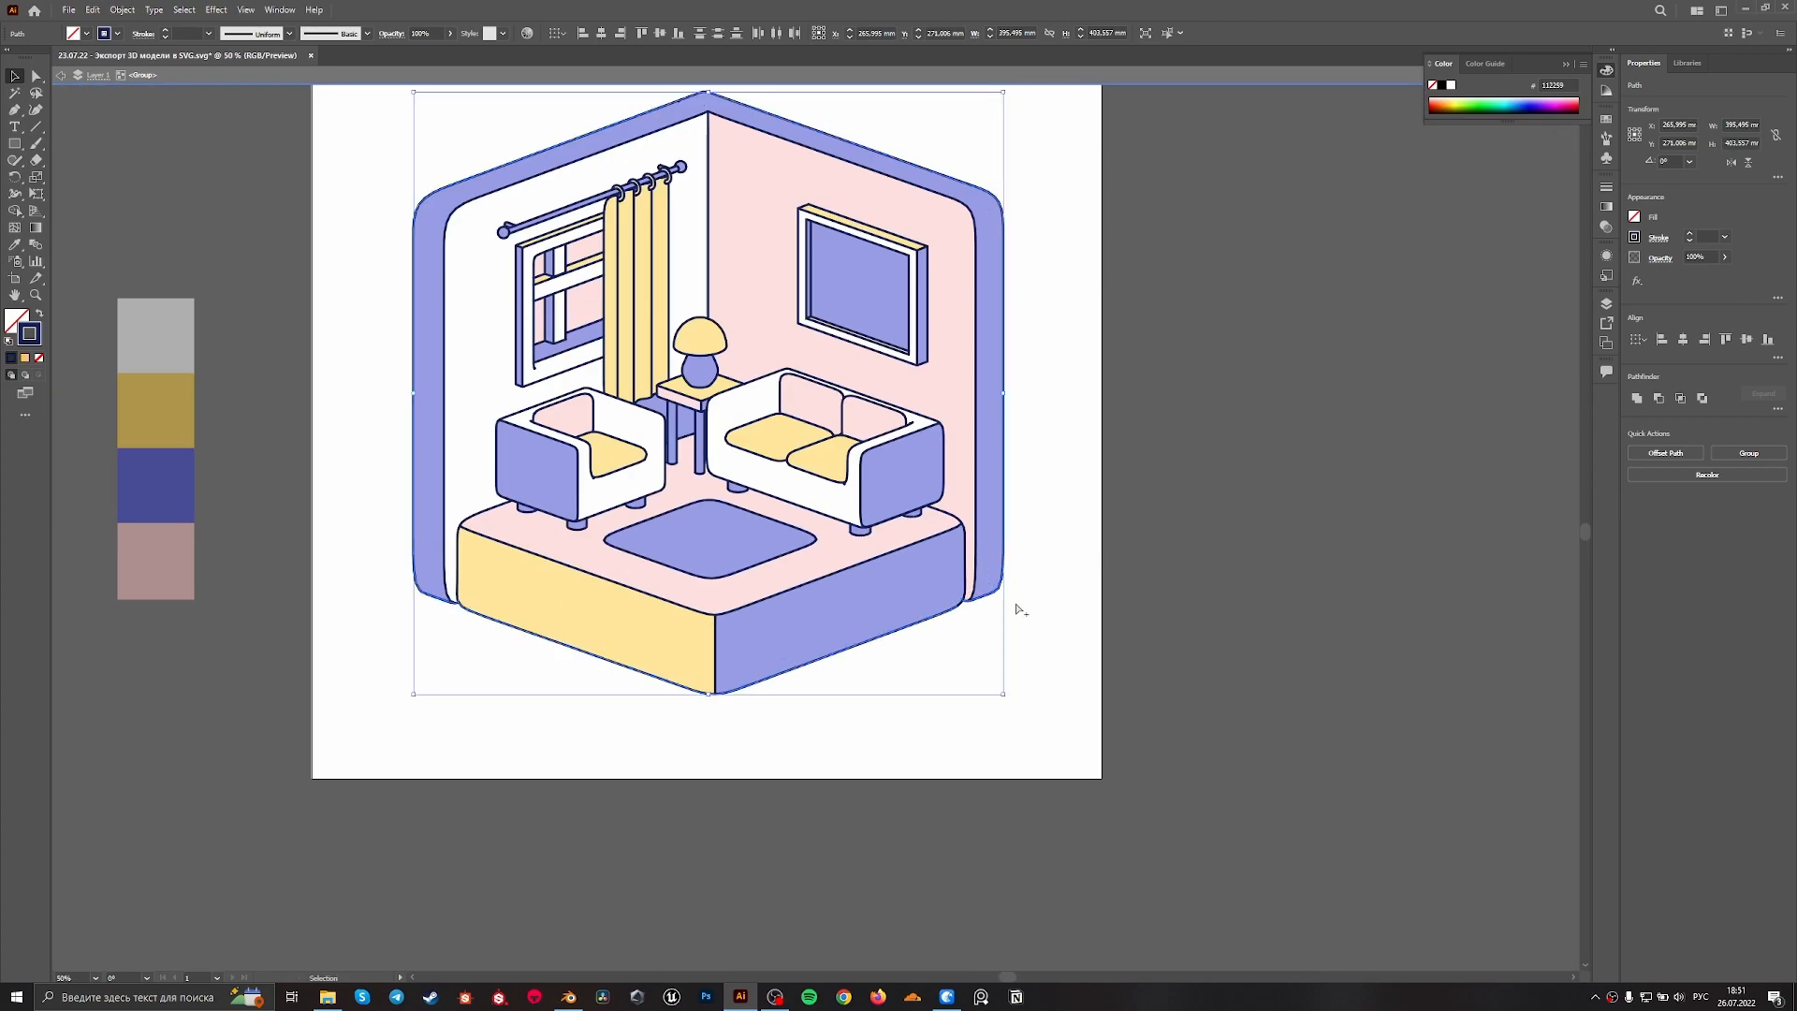
alt+scroll(1009, 614, up, 2)
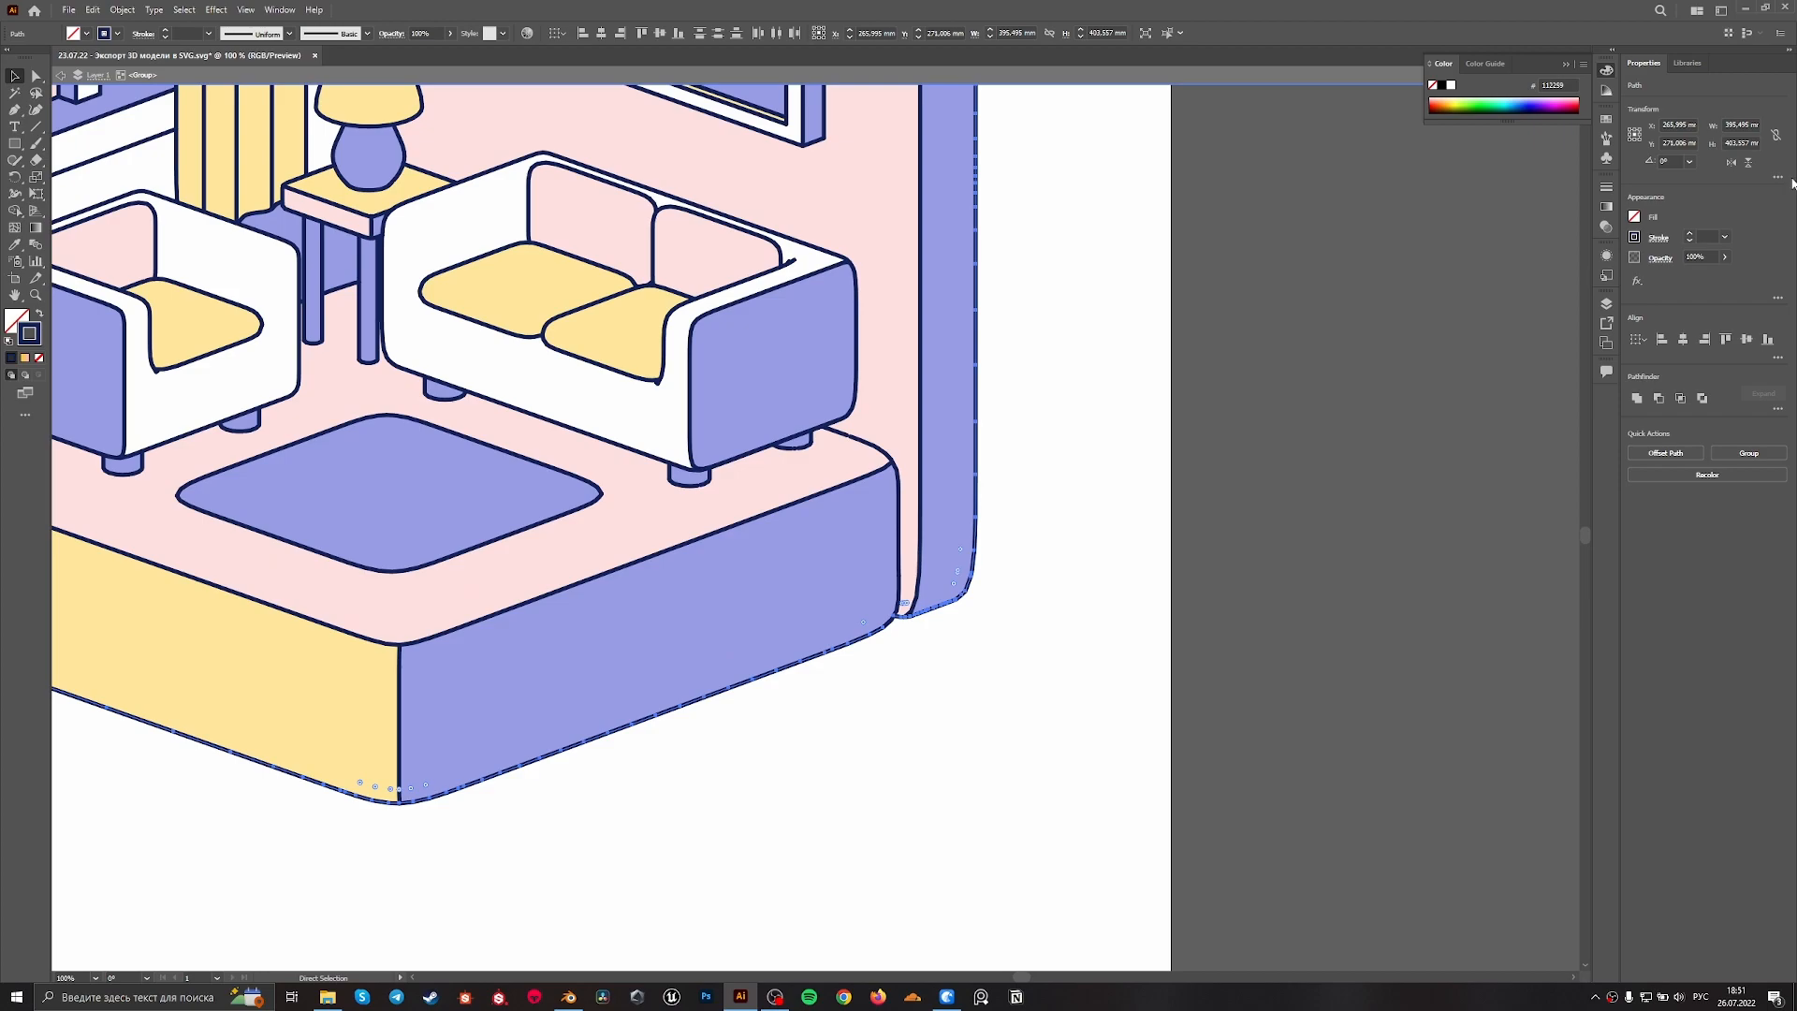
Thicken the selected outer contour paths of the walls and platform to a 7 pt stroke
click(1692, 235)
click(1692, 235)
click(1692, 235)
click(1692, 235)
click(1692, 235)
click(1692, 235)
click(1692, 235)
click(1692, 235)
click(1692, 235)
Match the thin joining segment between the platform's blue side and the pink wall's base to the thick contour's stroke using the Eyedropper
alt+scroll(791, 590, up, 4)
click(648, 560)
alt+scroll(660, 559, up, 4)
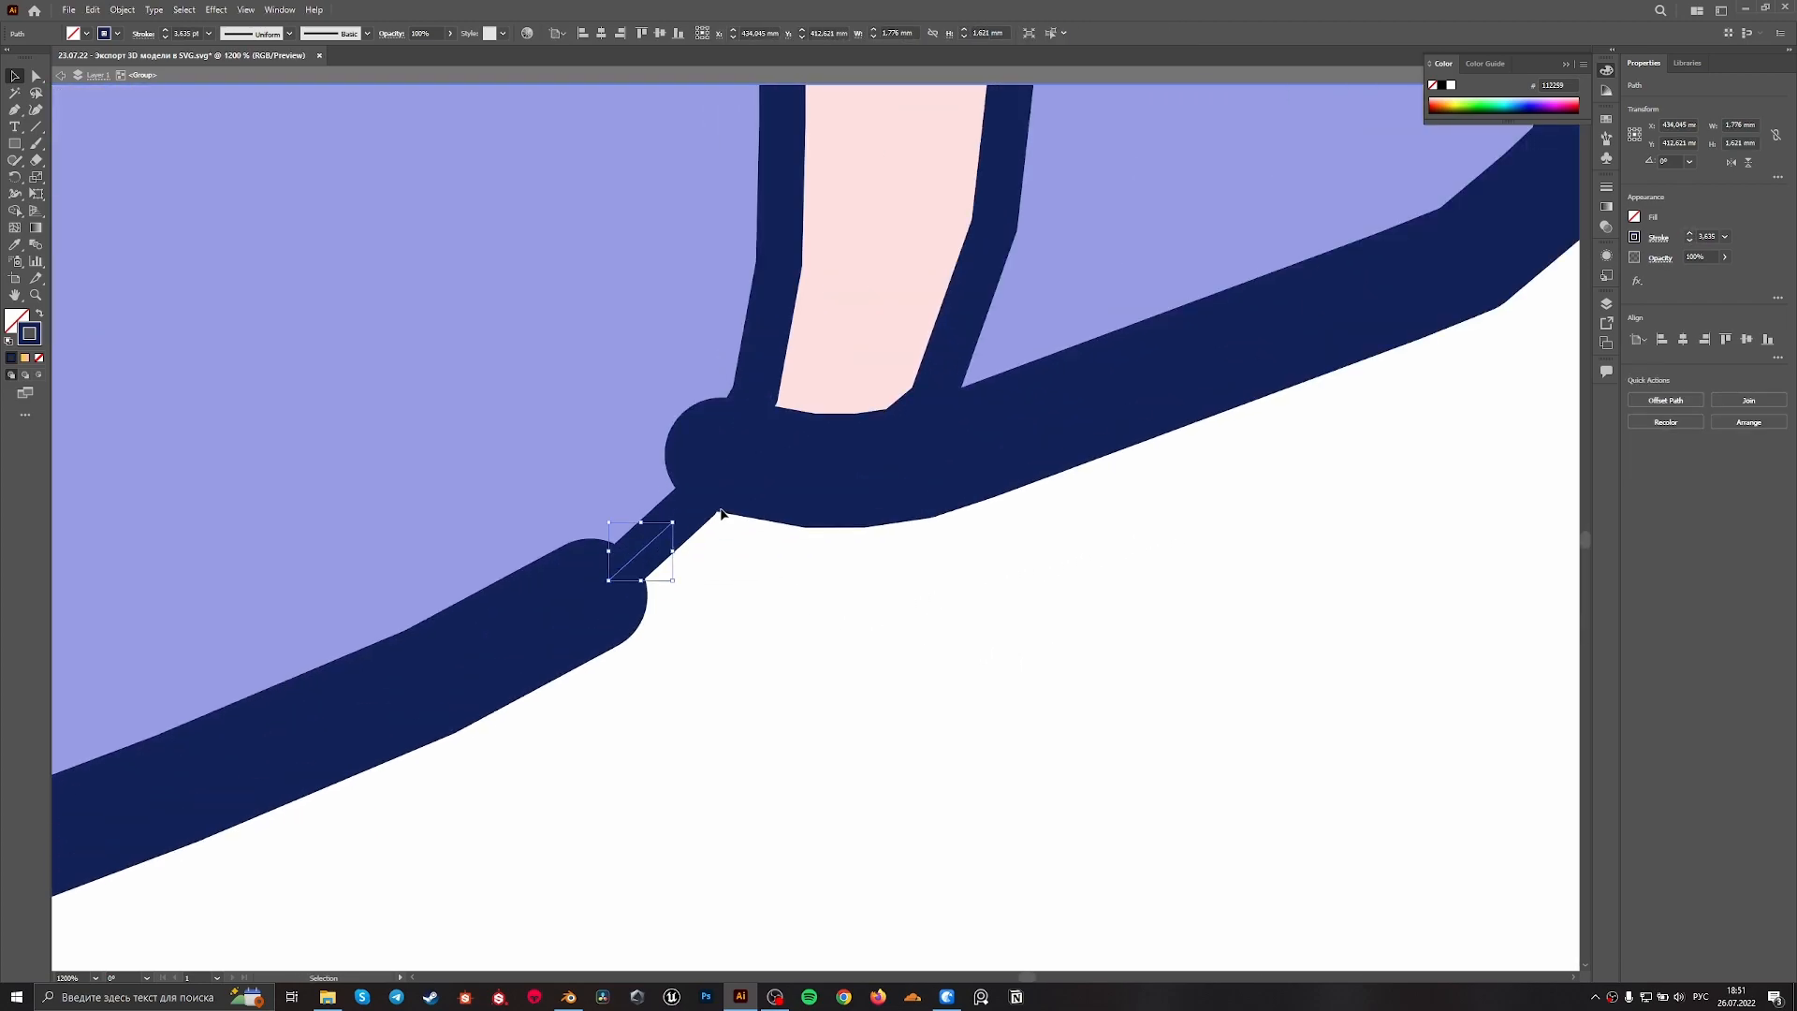
key(i)
click(795, 474)
key(v)
Deselect the contour segment and exit isolation mode of the outline group
alt+scroll(866, 529, down, 10)
click(701, 626)
drag(701, 626, 820, 663)
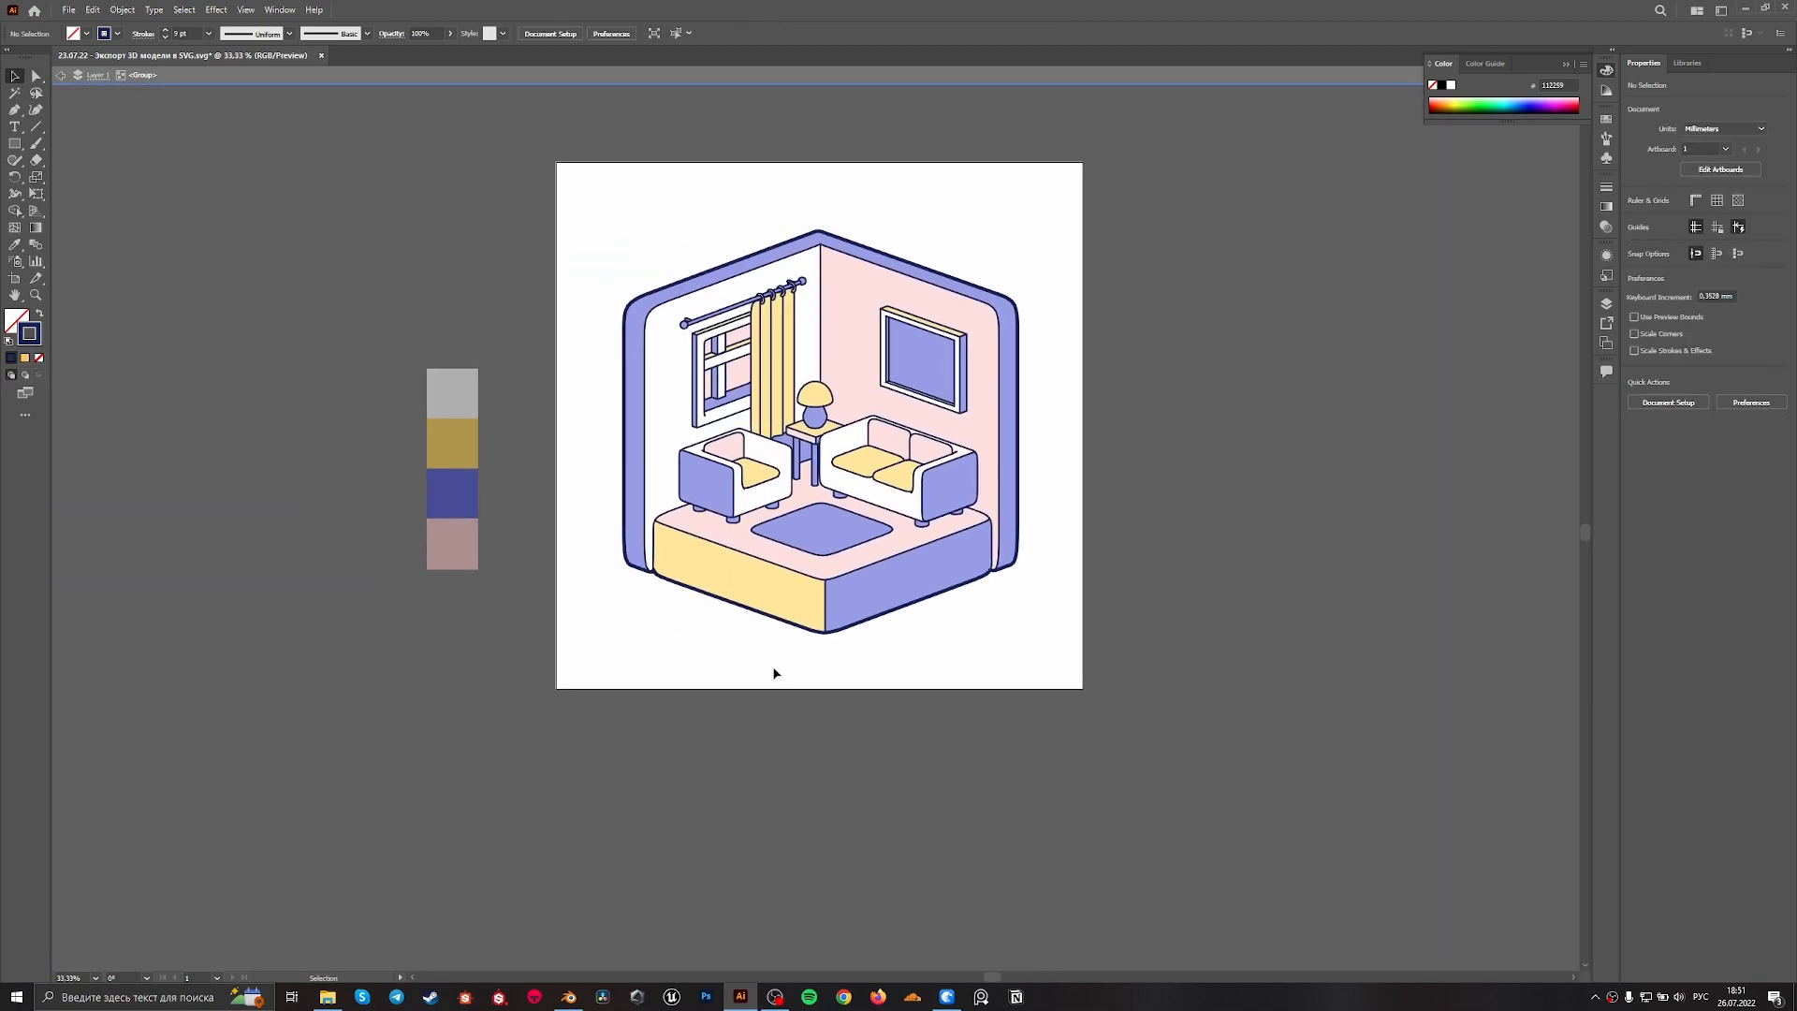
double_click(784, 643)
Examine the thickened outer contour along the walls and platform, plus the window, curtain and furniture outlines, close up and in overview
alt+scroll(1117, 382, up, 3)
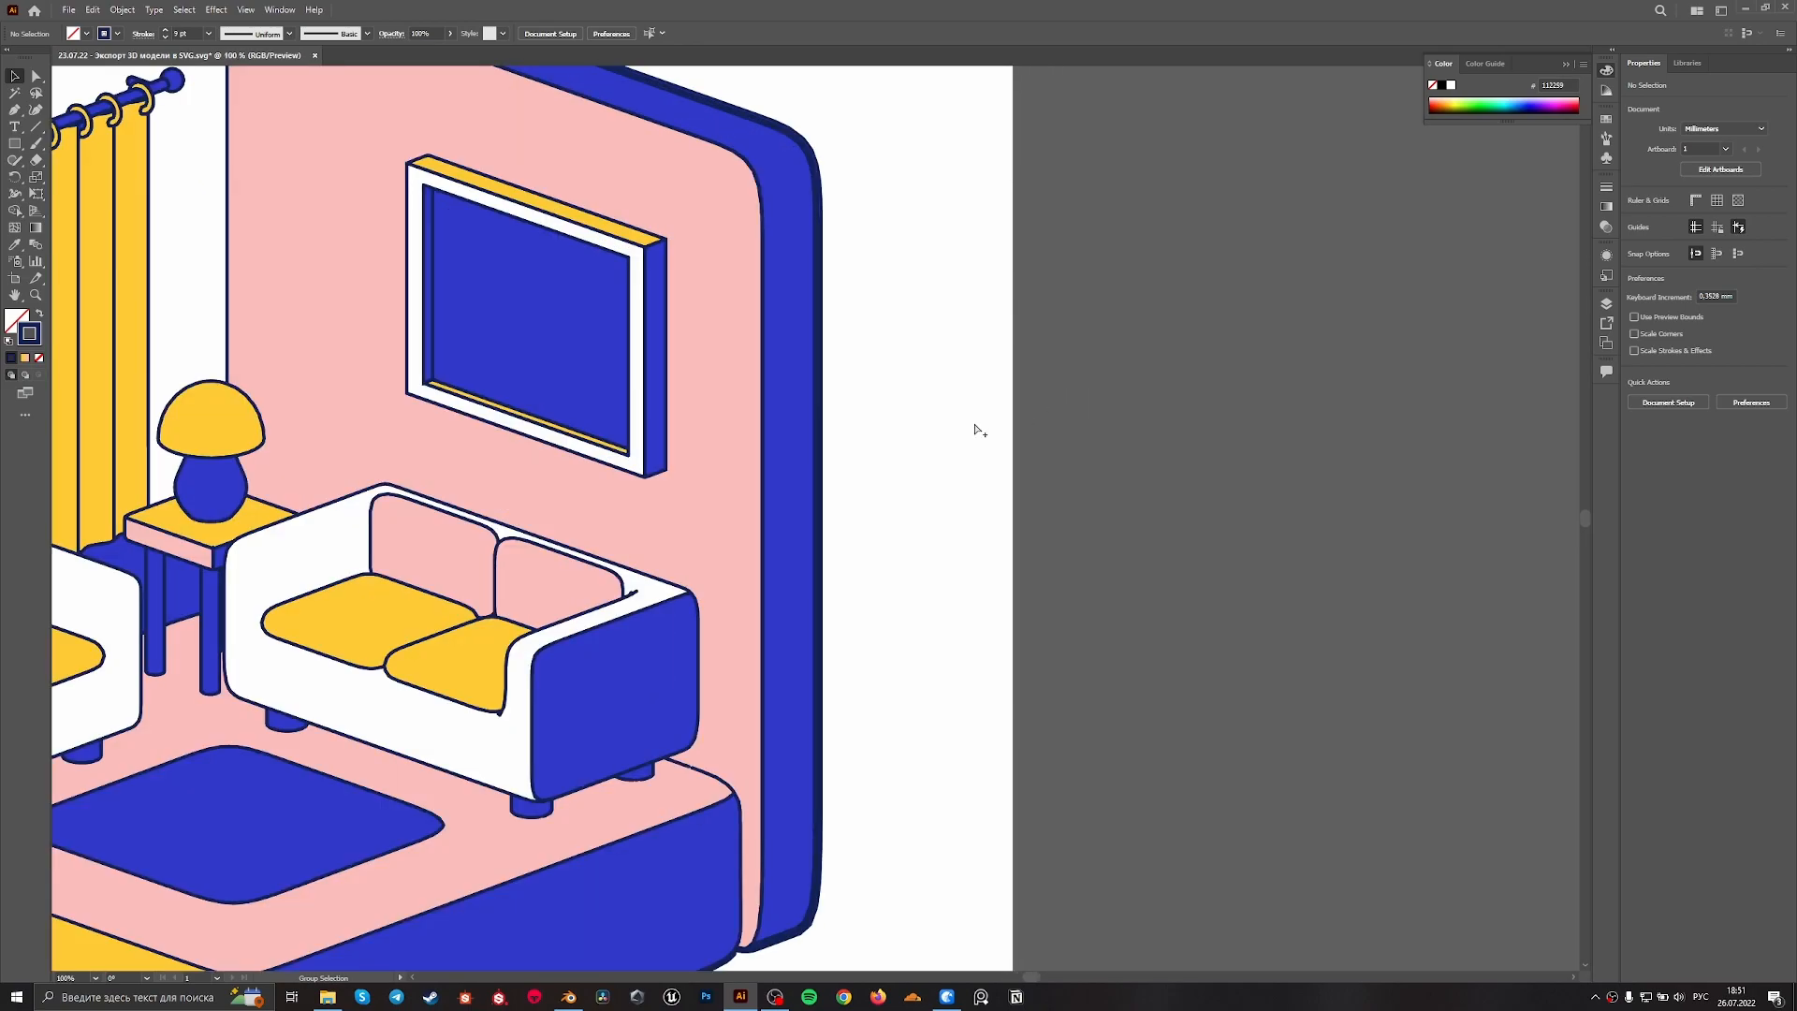
alt+scroll(875, 484, down, 2)
drag(722, 754, 1021, 732)
alt+scroll(693, 728, up, 3)
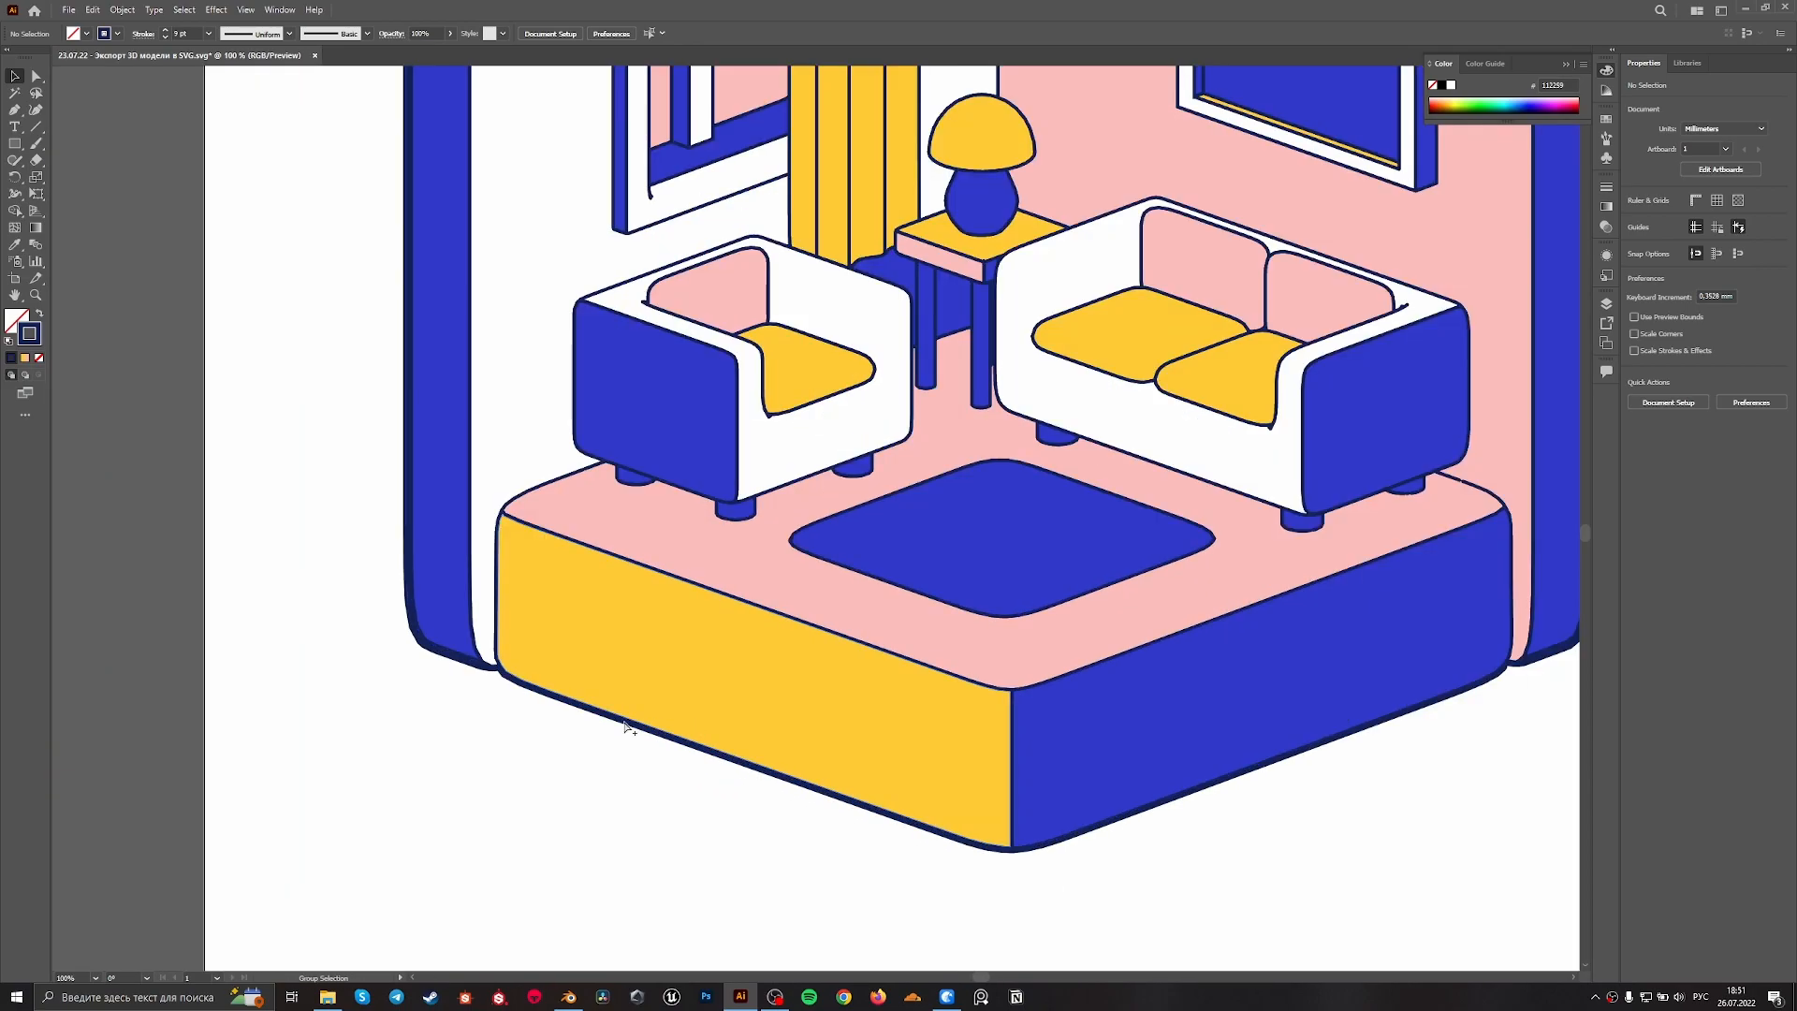
alt+scroll(483, 708, down, 4)
alt+scroll(1059, 371, up, 3)
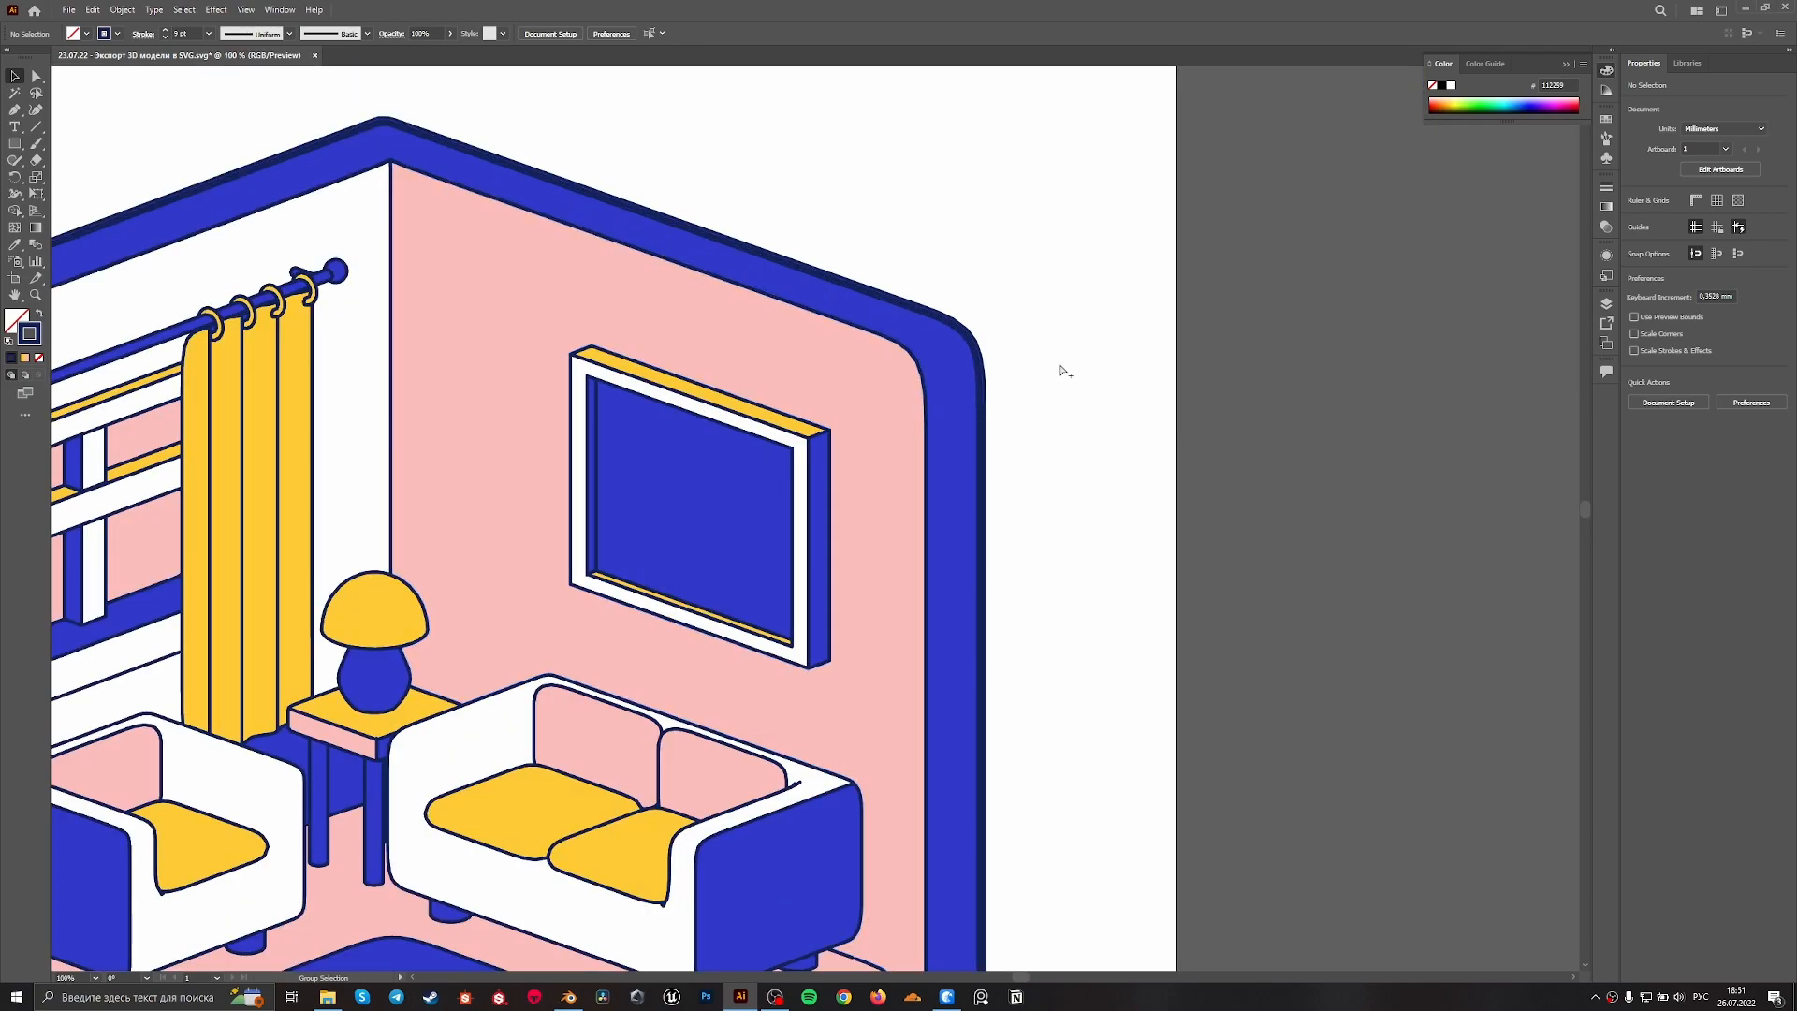
alt+scroll(1067, 370, down, 3)
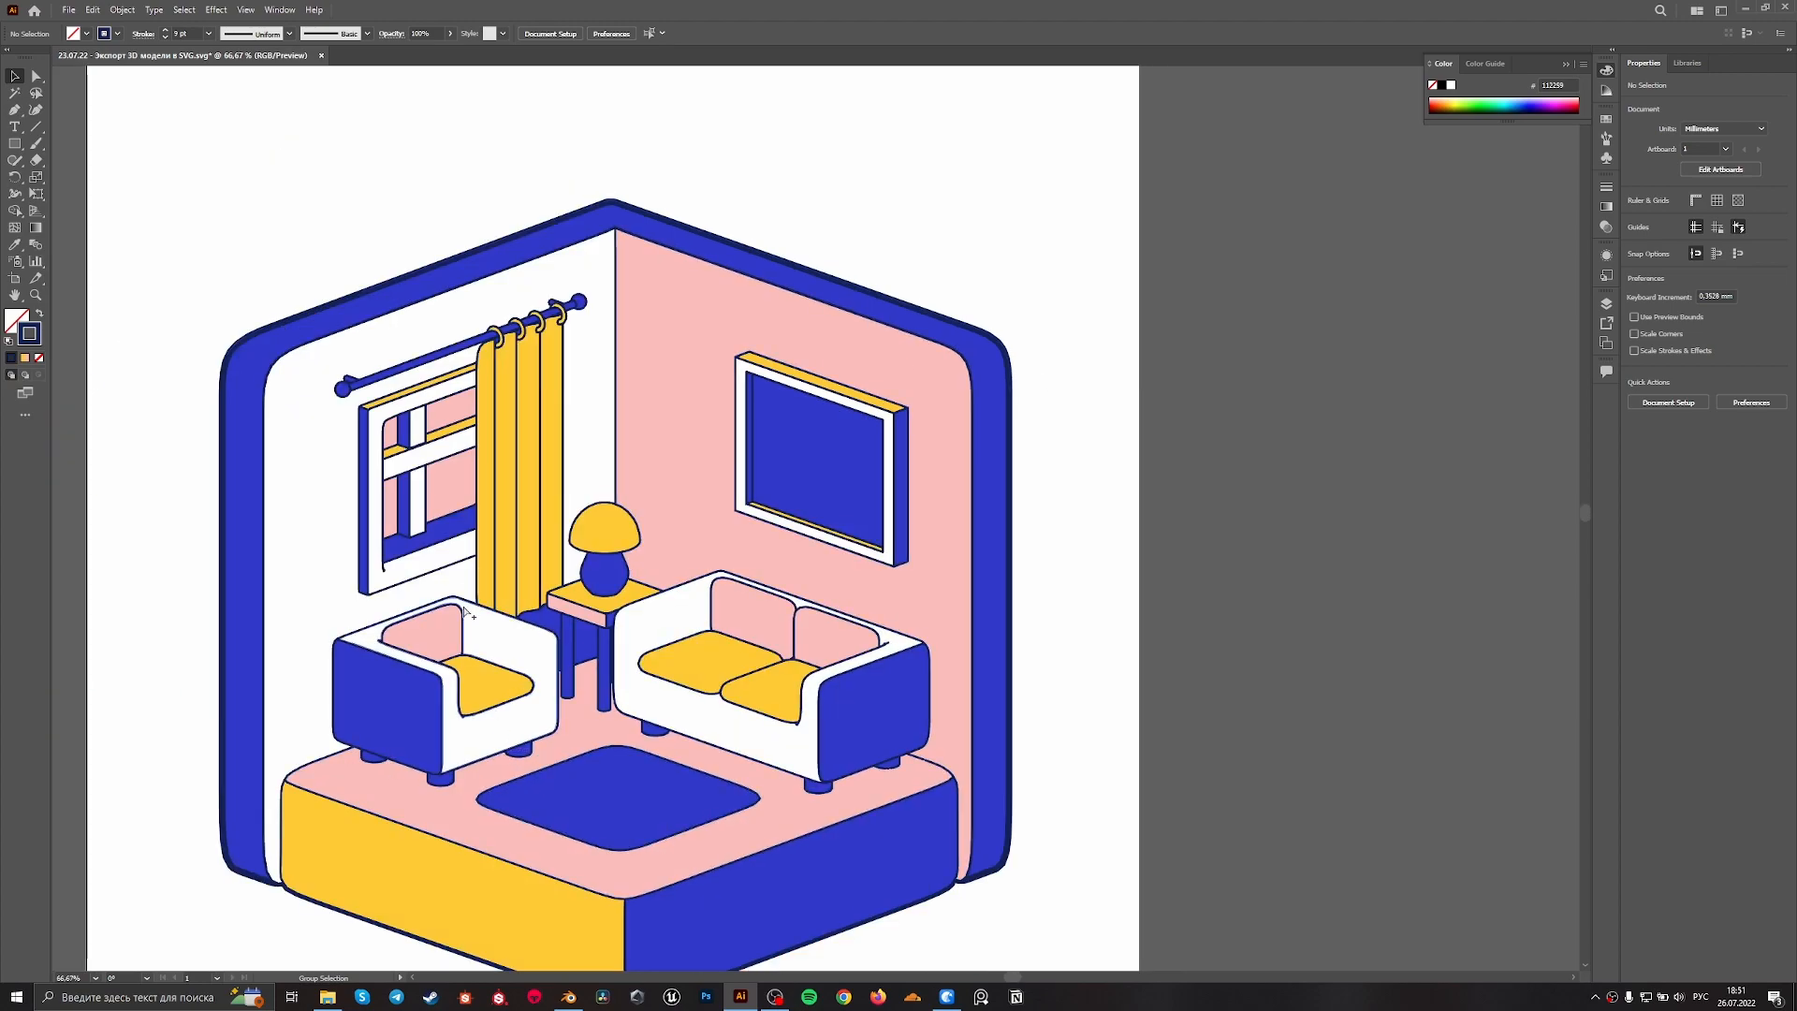
alt+scroll(515, 331, up, 4)
alt+scroll(562, 234, down, 2)
alt+scroll(593, 192, up, 2)
alt+scroll(599, 196, down, 4)
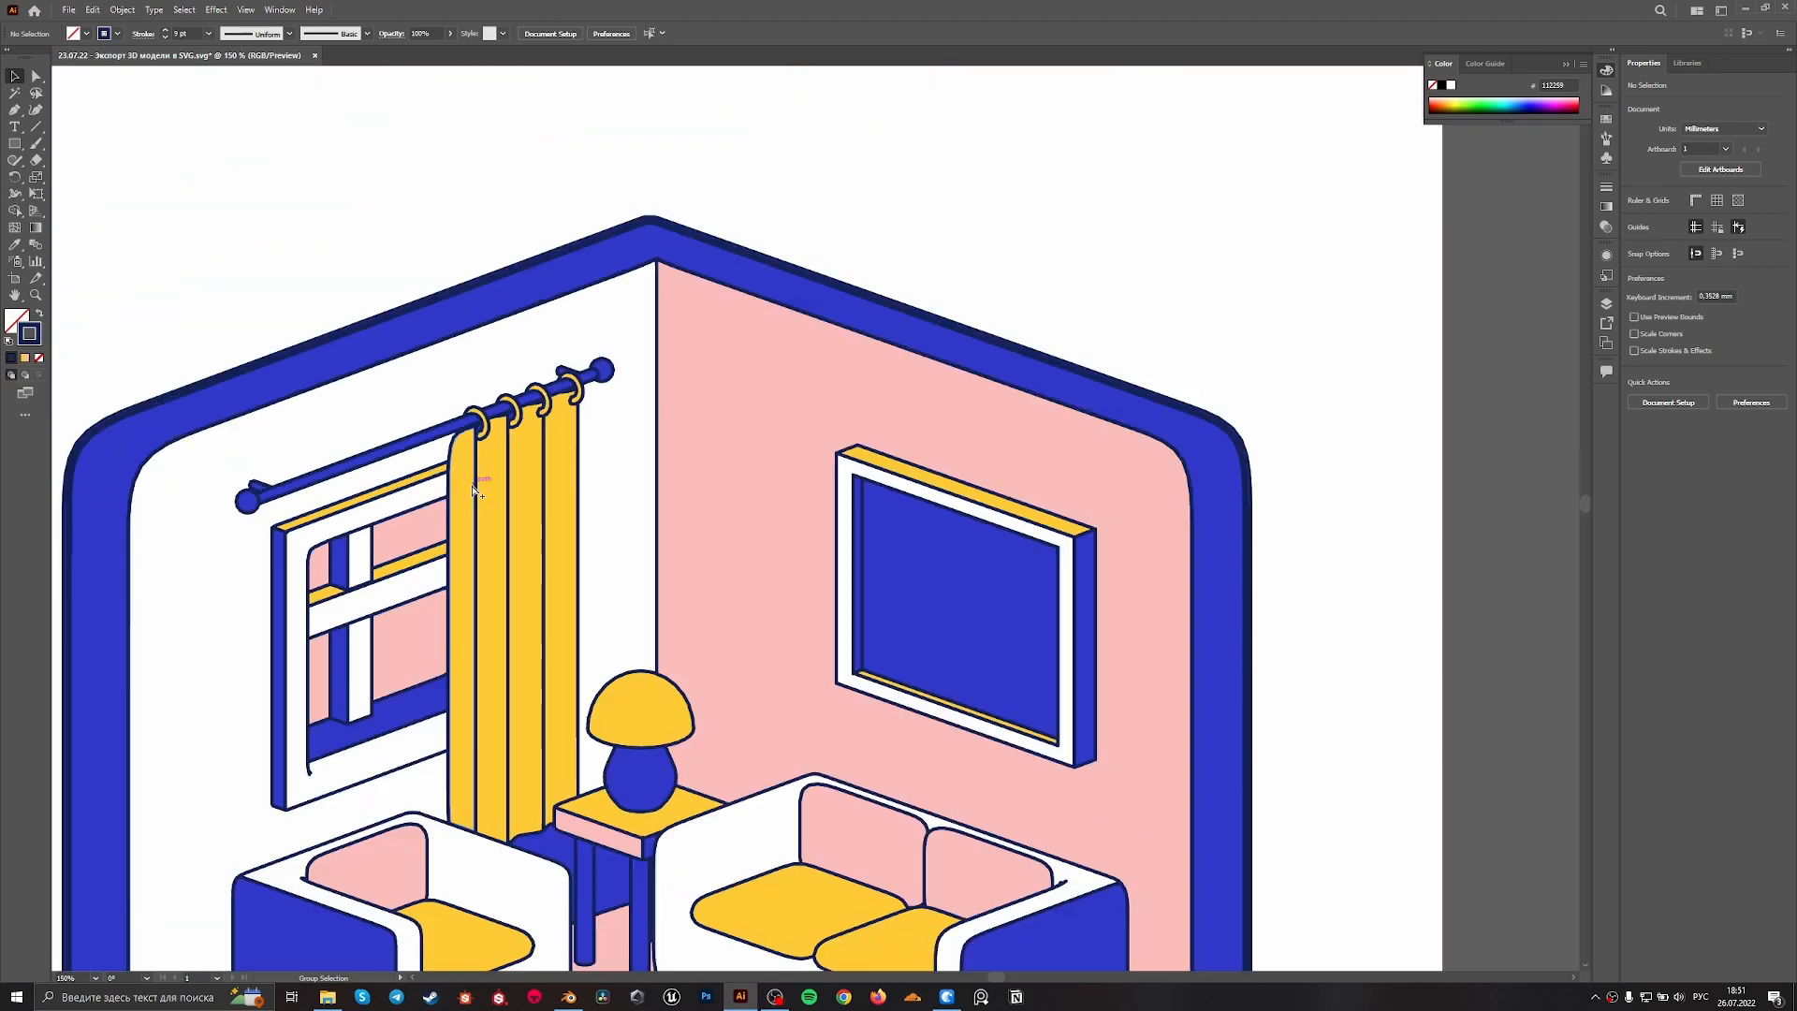
alt+scroll(935, 529, up, 5)
alt+scroll(886, 477, down, 5)
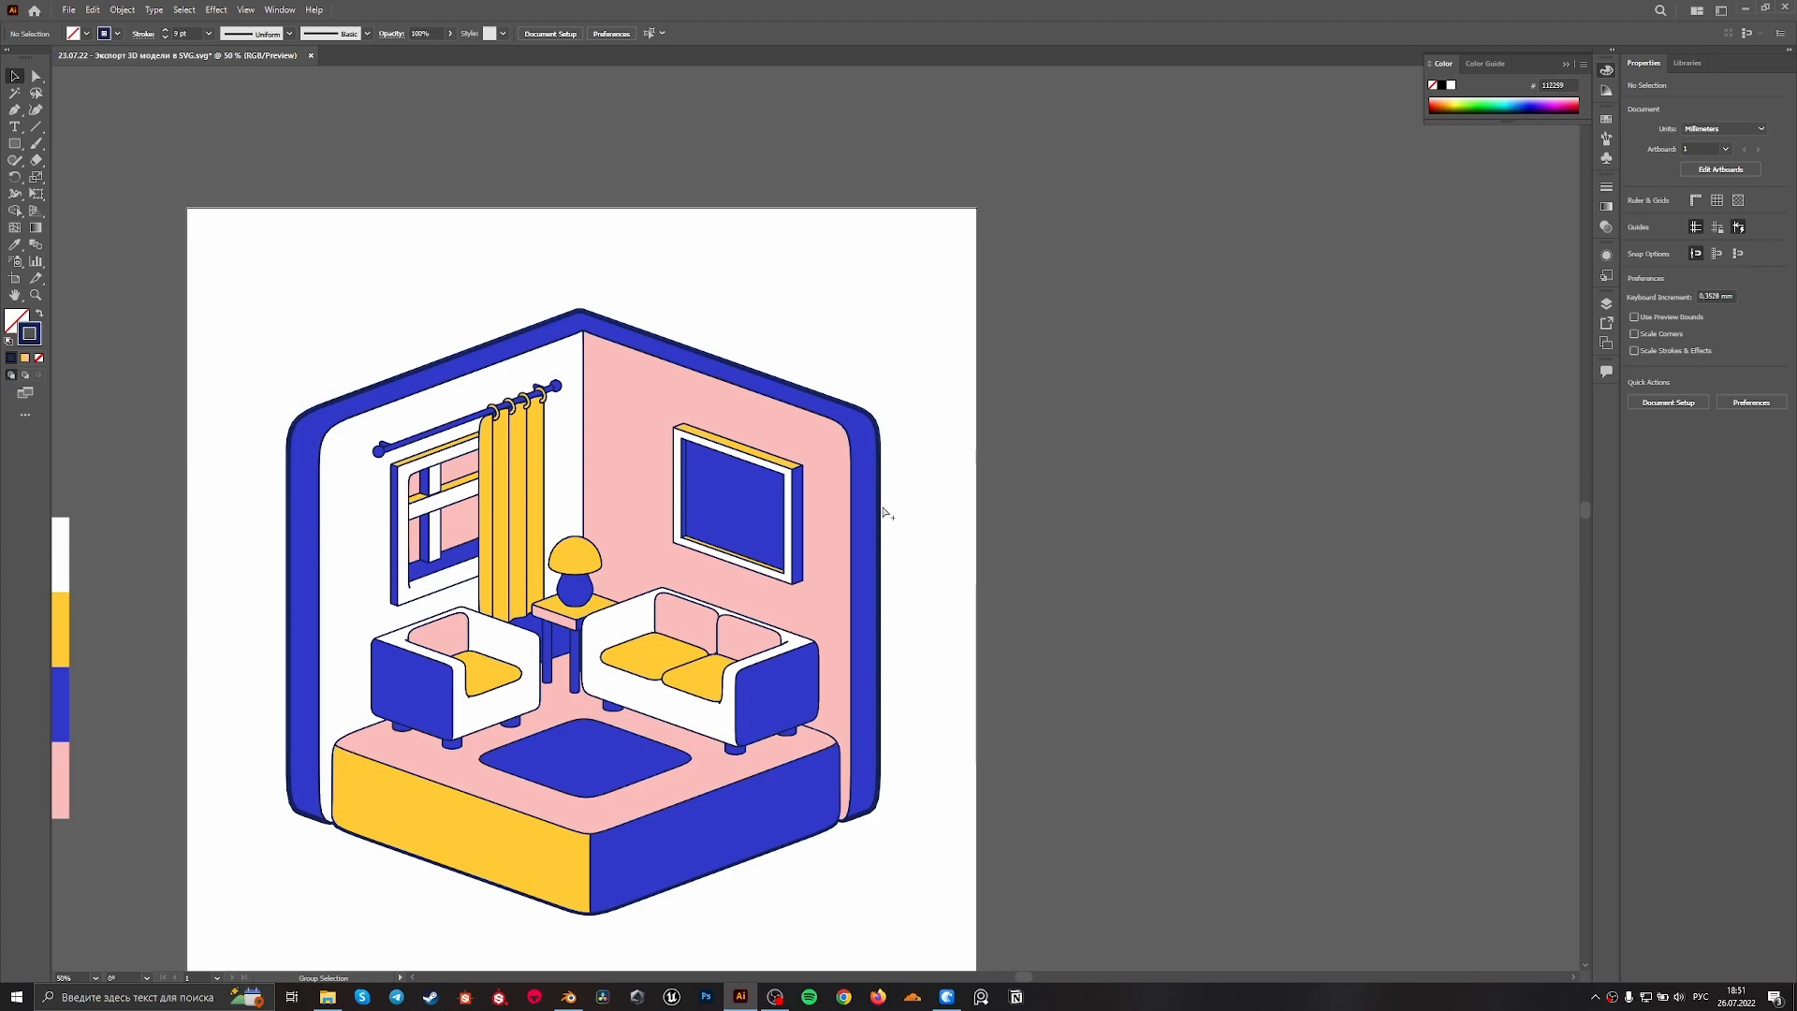